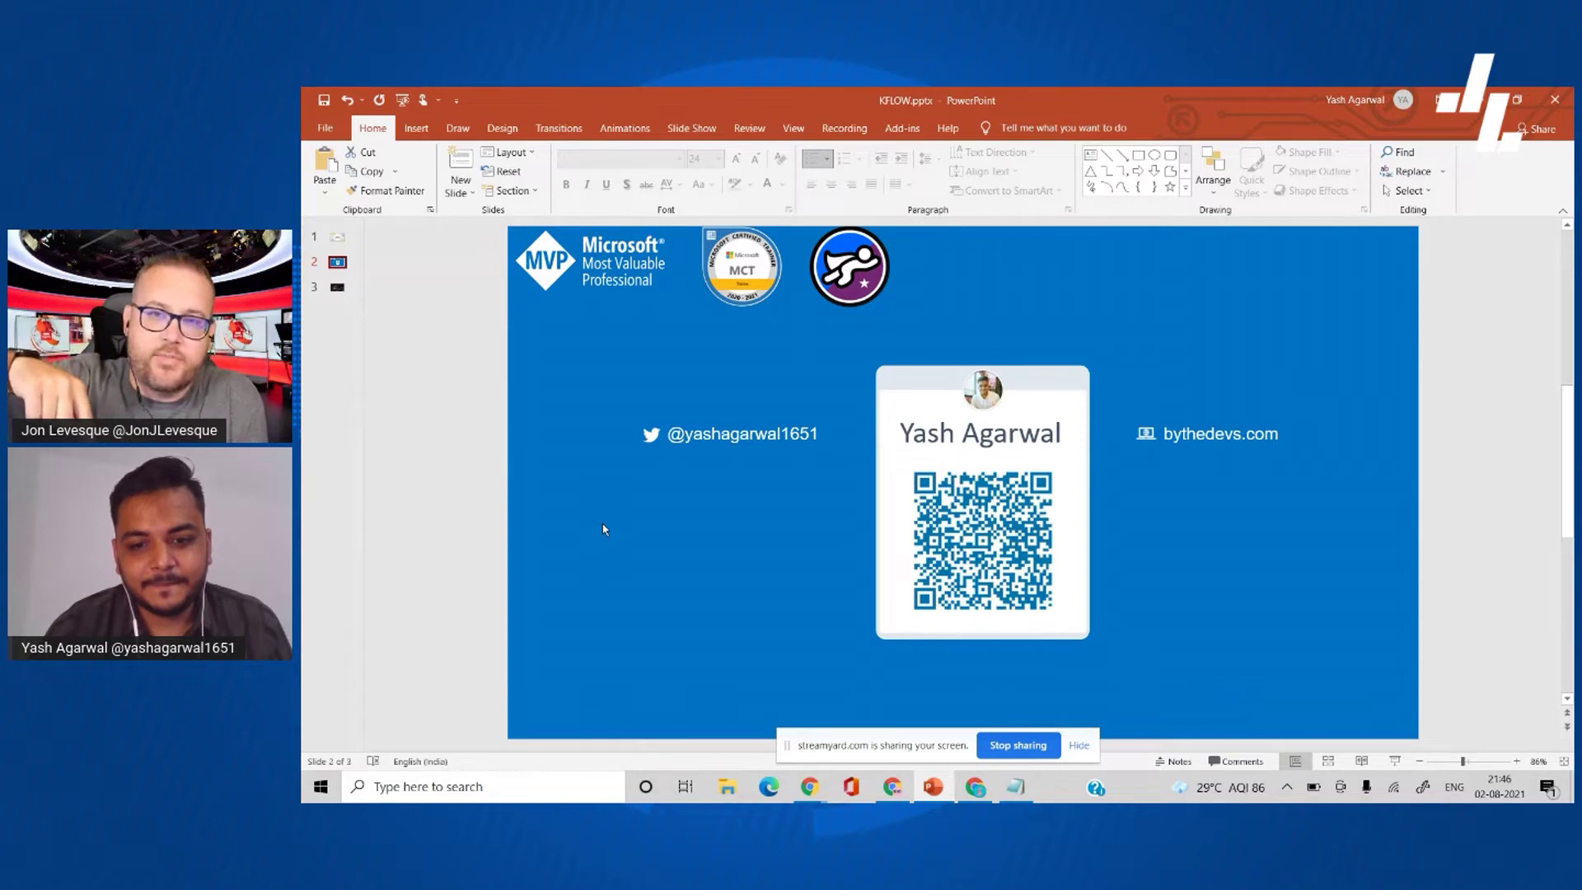
- Hide the screen-sharing notice and move to slide 3, the DocuSign envelopes and Power Automate agenda
click(1079, 745)
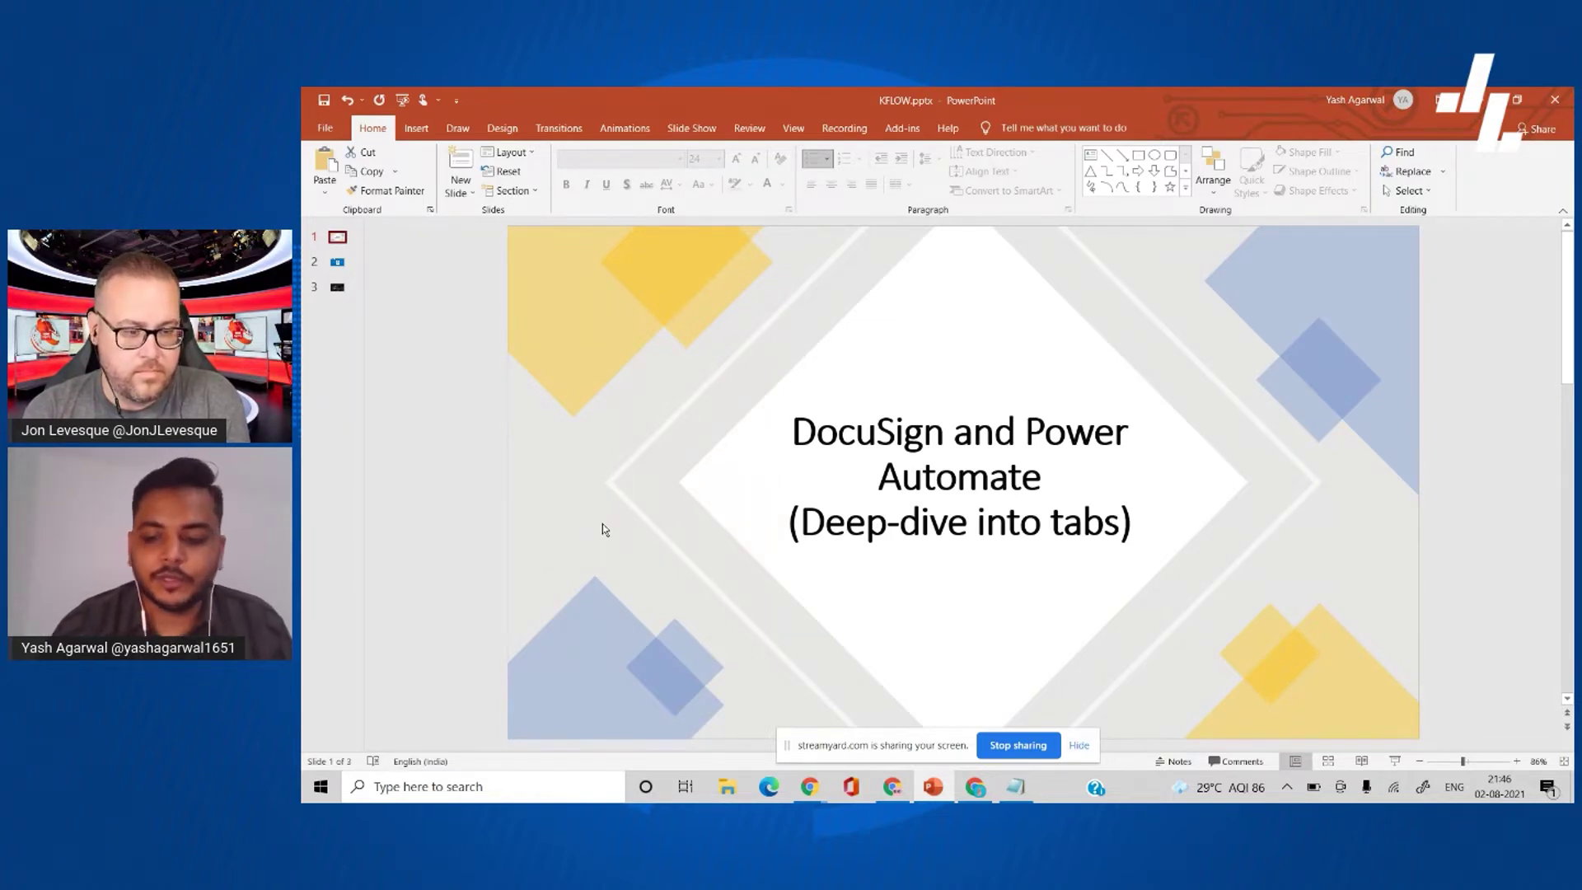
scroll(604, 529, down, 2)
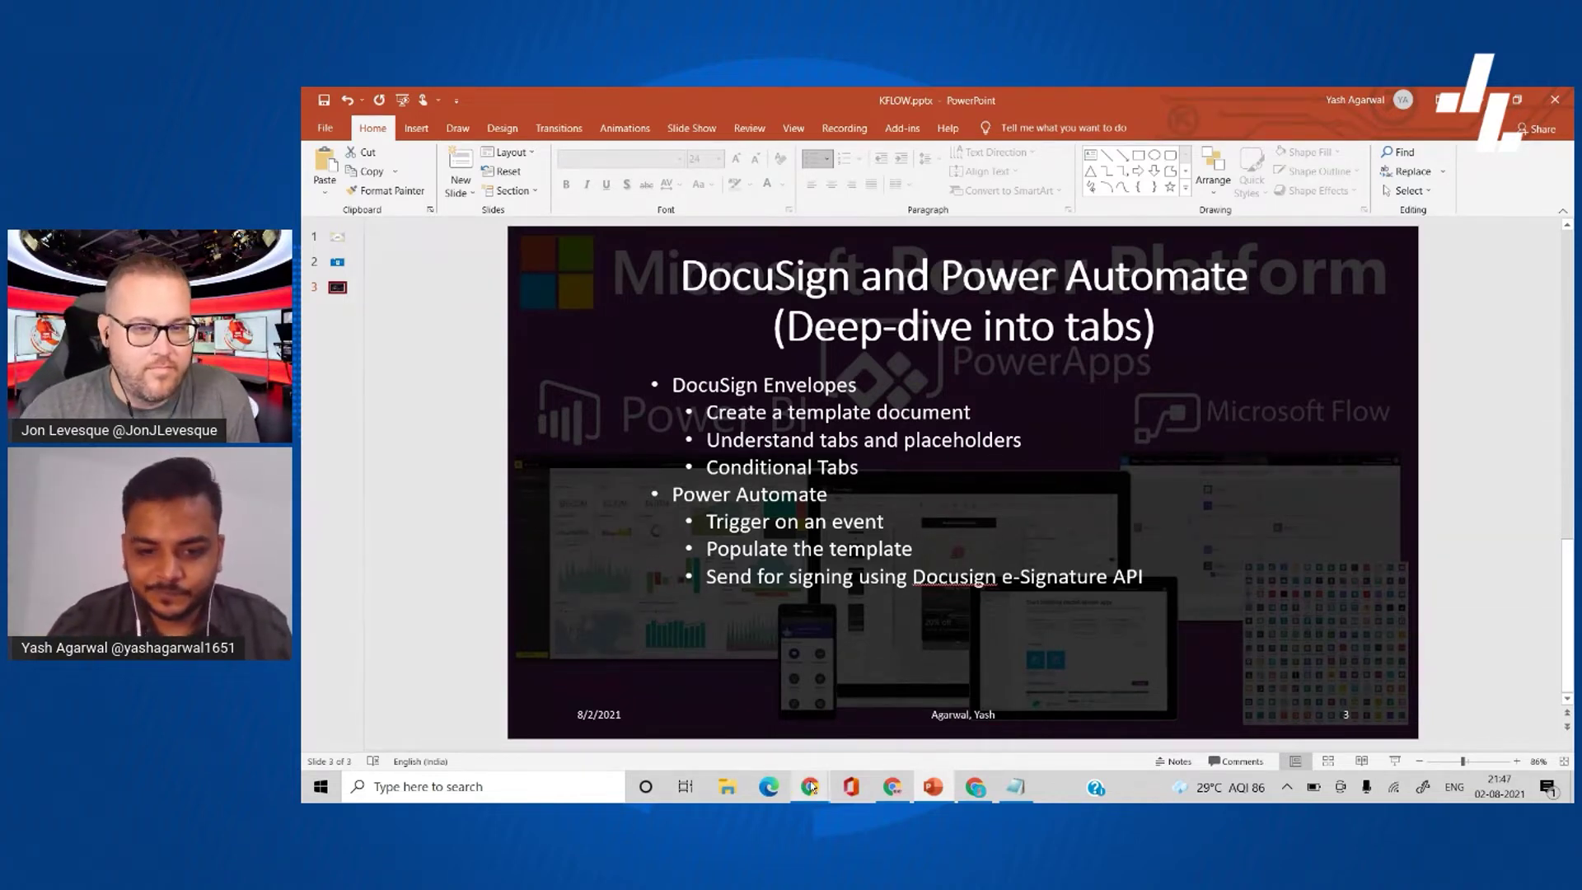
- Switch to the By The Devs SharePoint site and open sampleTemplate.docx in Word for the web
mouse_move(812, 788)
click(729, 710)
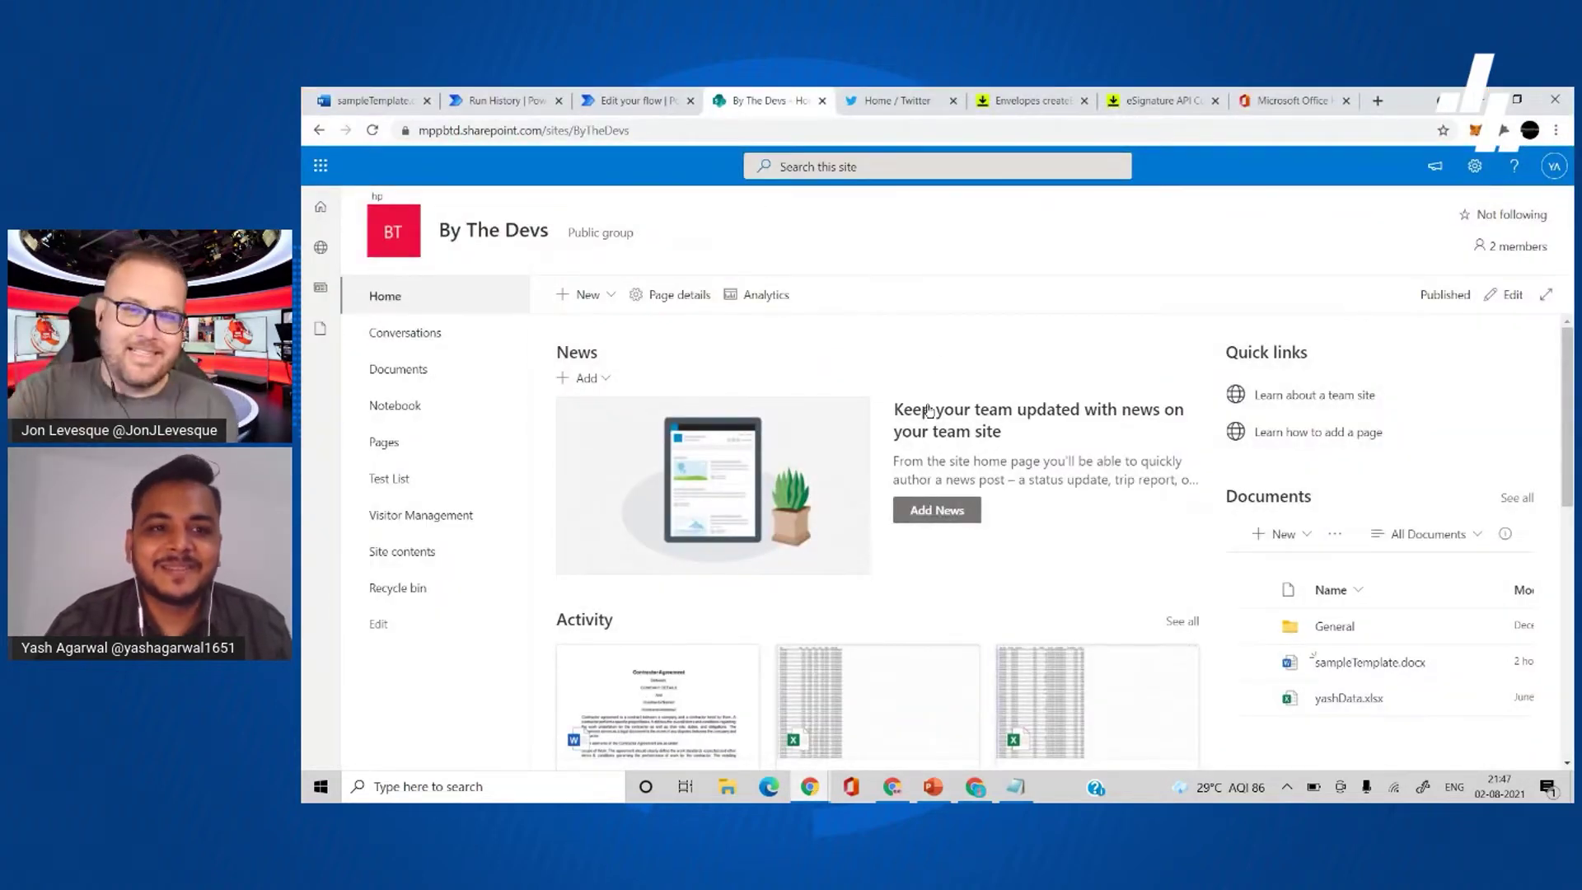
drag(373, 108, 842, 122)
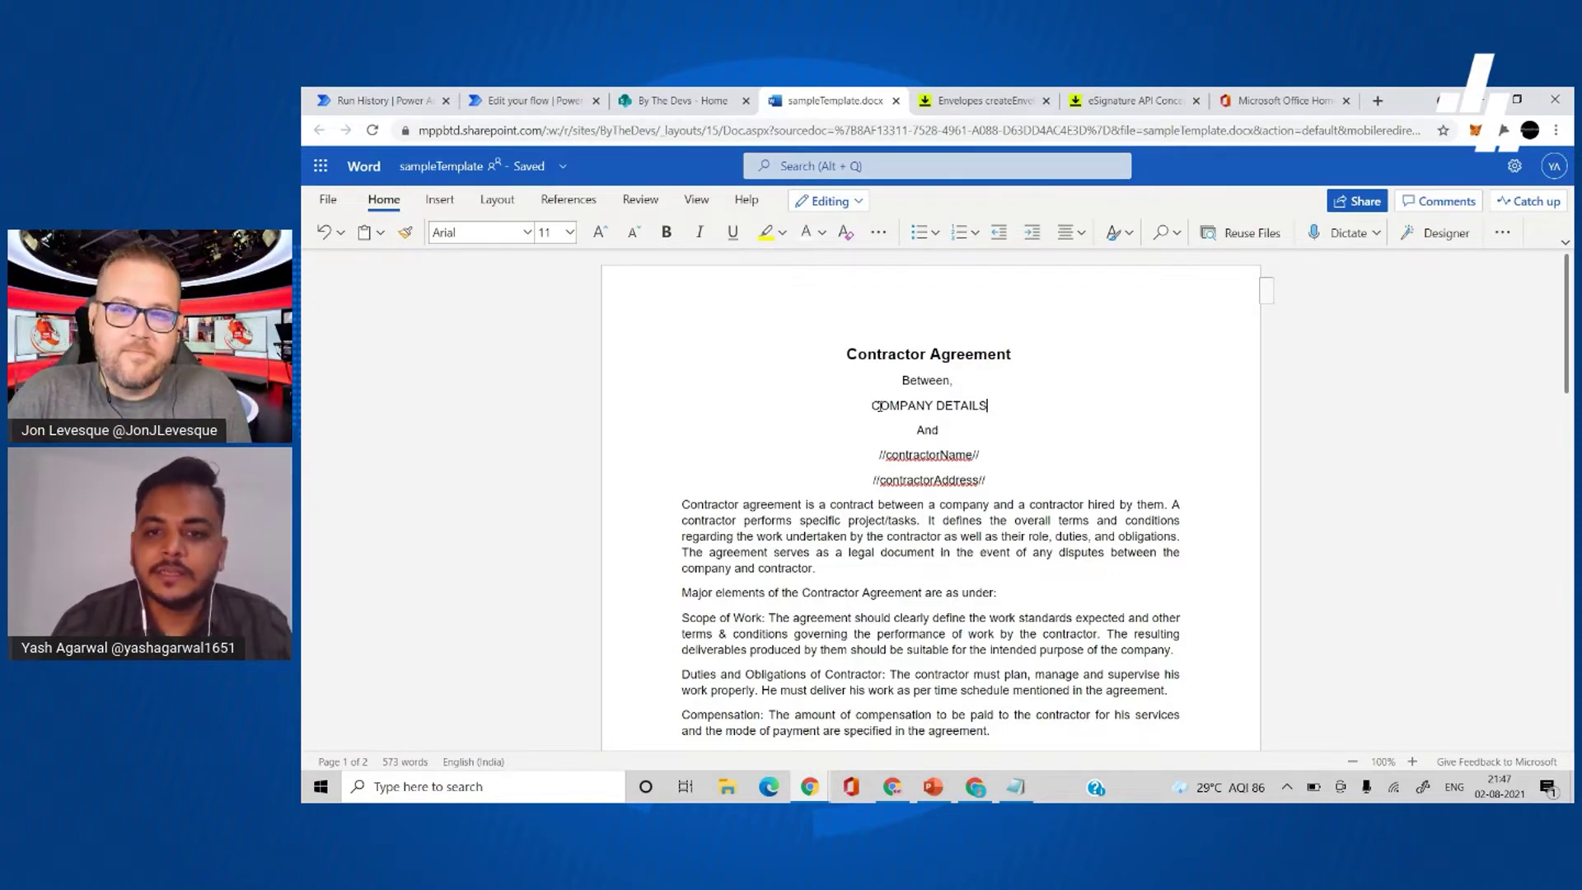
scroll(905, 369, down, 1)
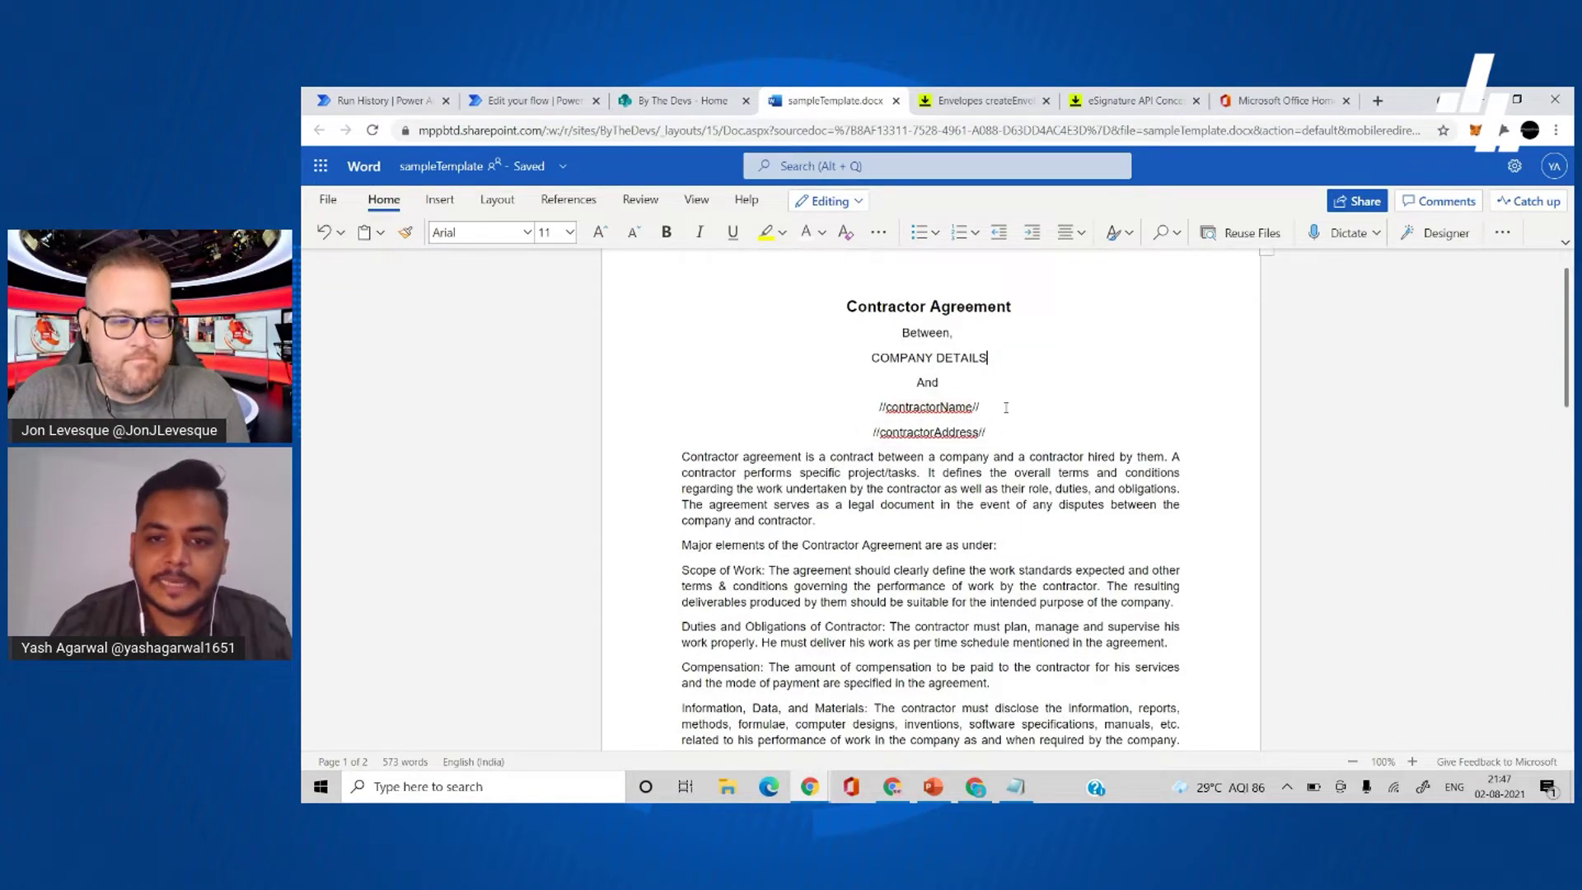
scroll(1005, 407, down, 1)
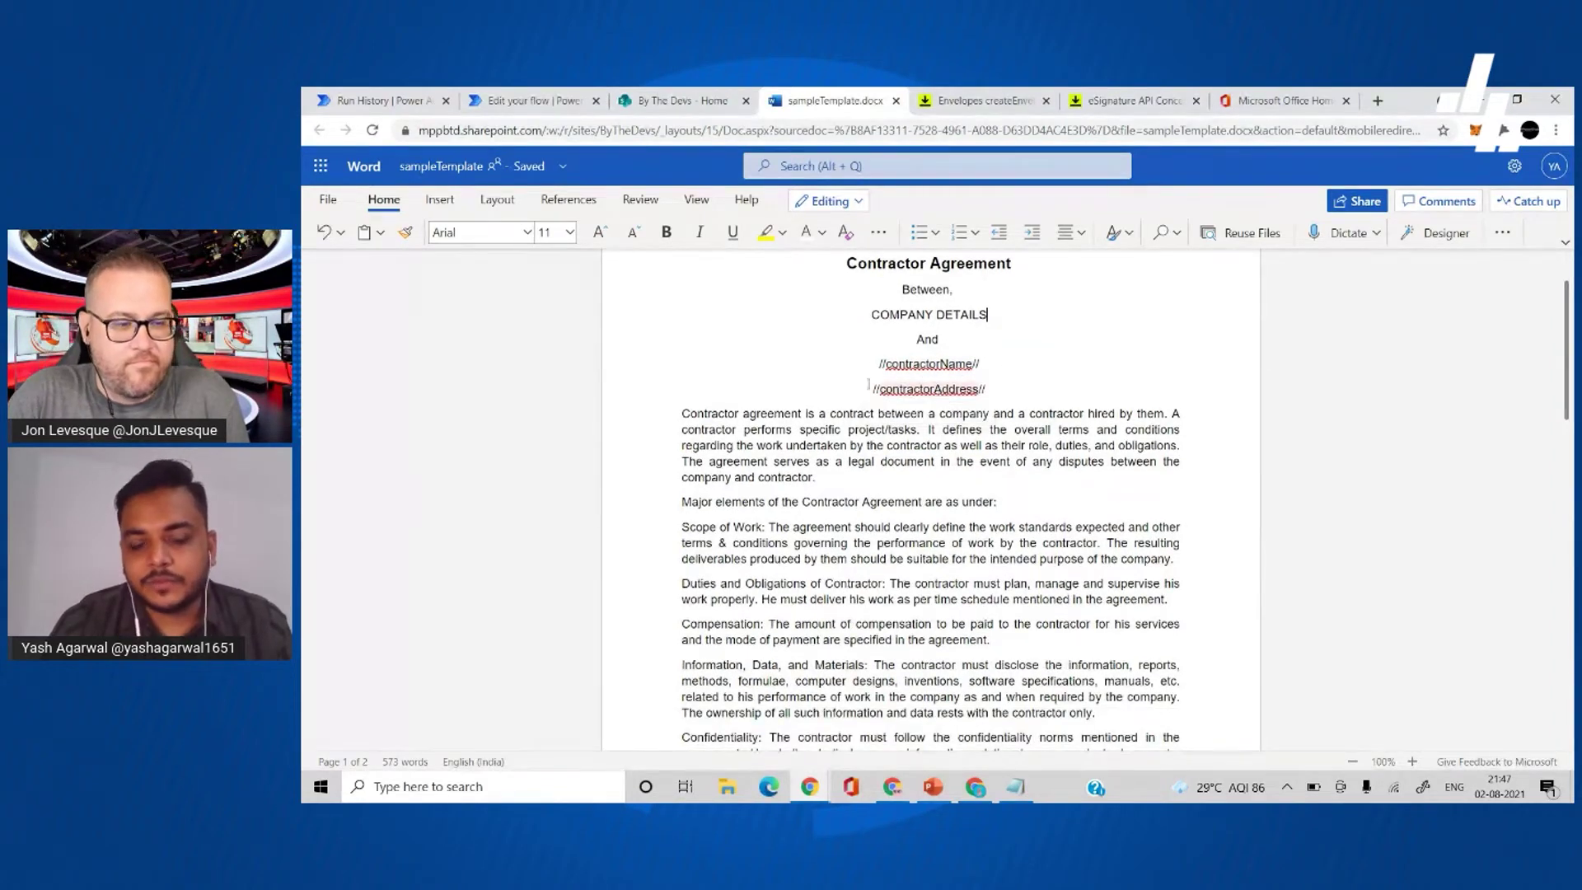
scroll(644, 521, down, 4)
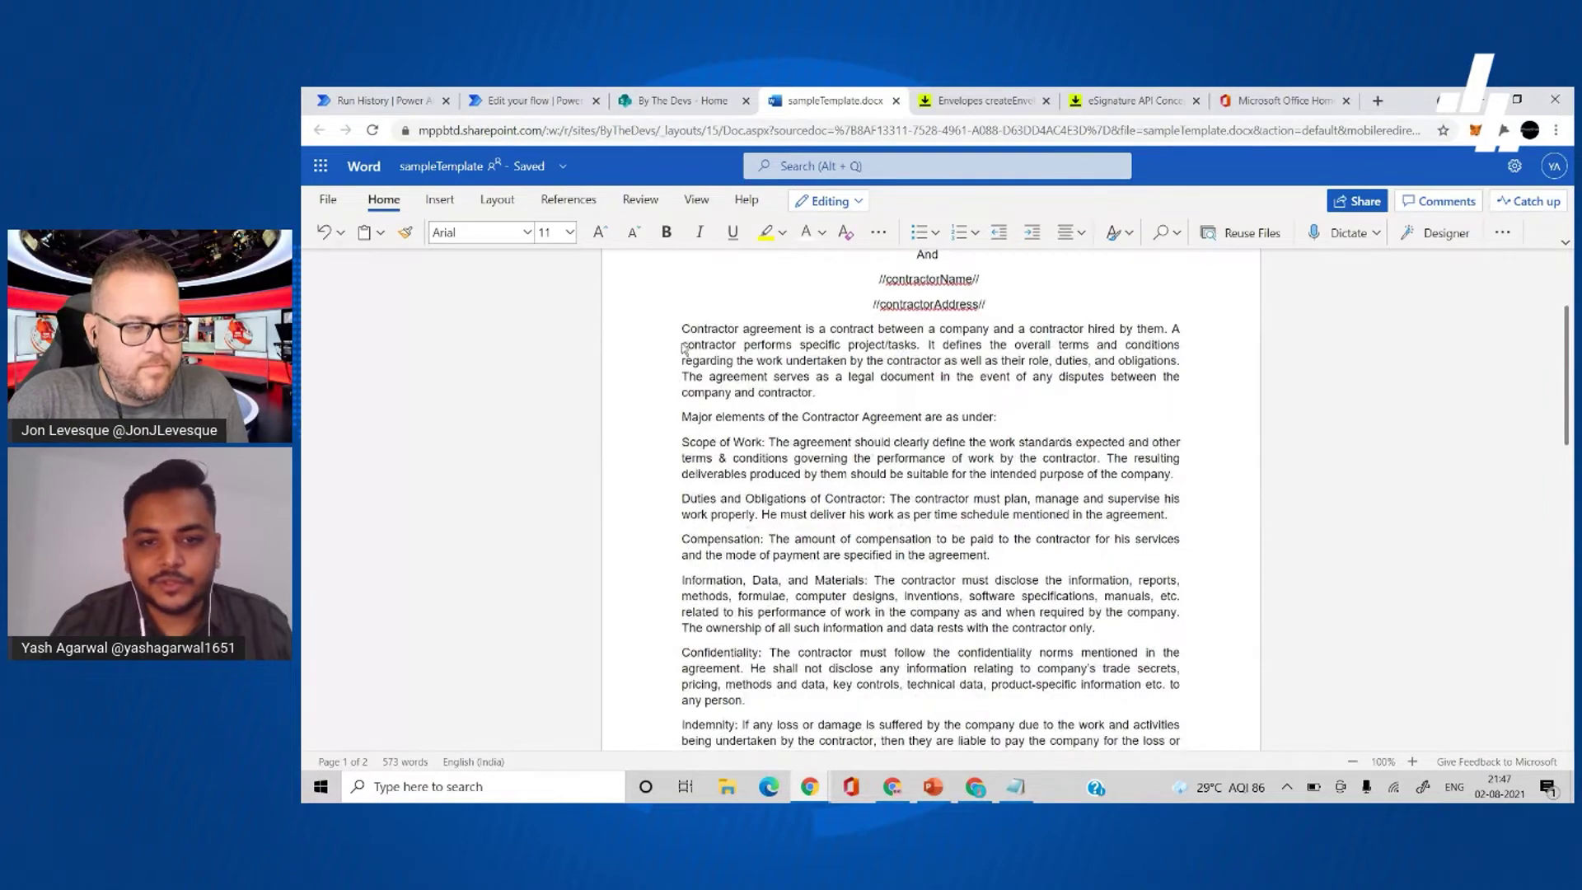
scroll(788, 572, down, 5)
scroll(788, 572, down, 3)
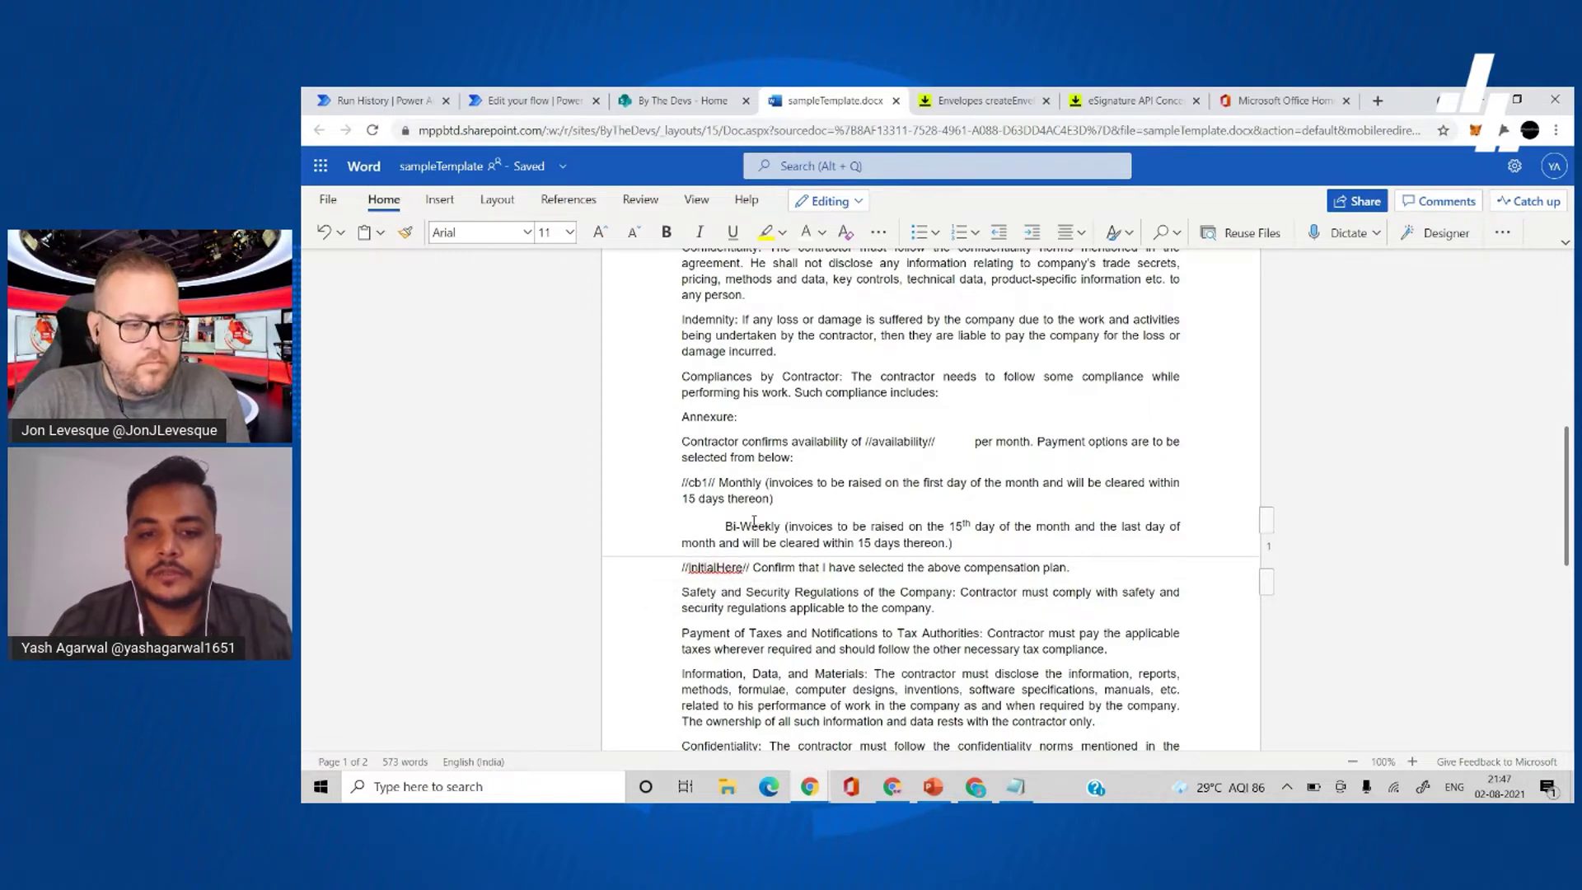
scroll(705, 567, up, 1)
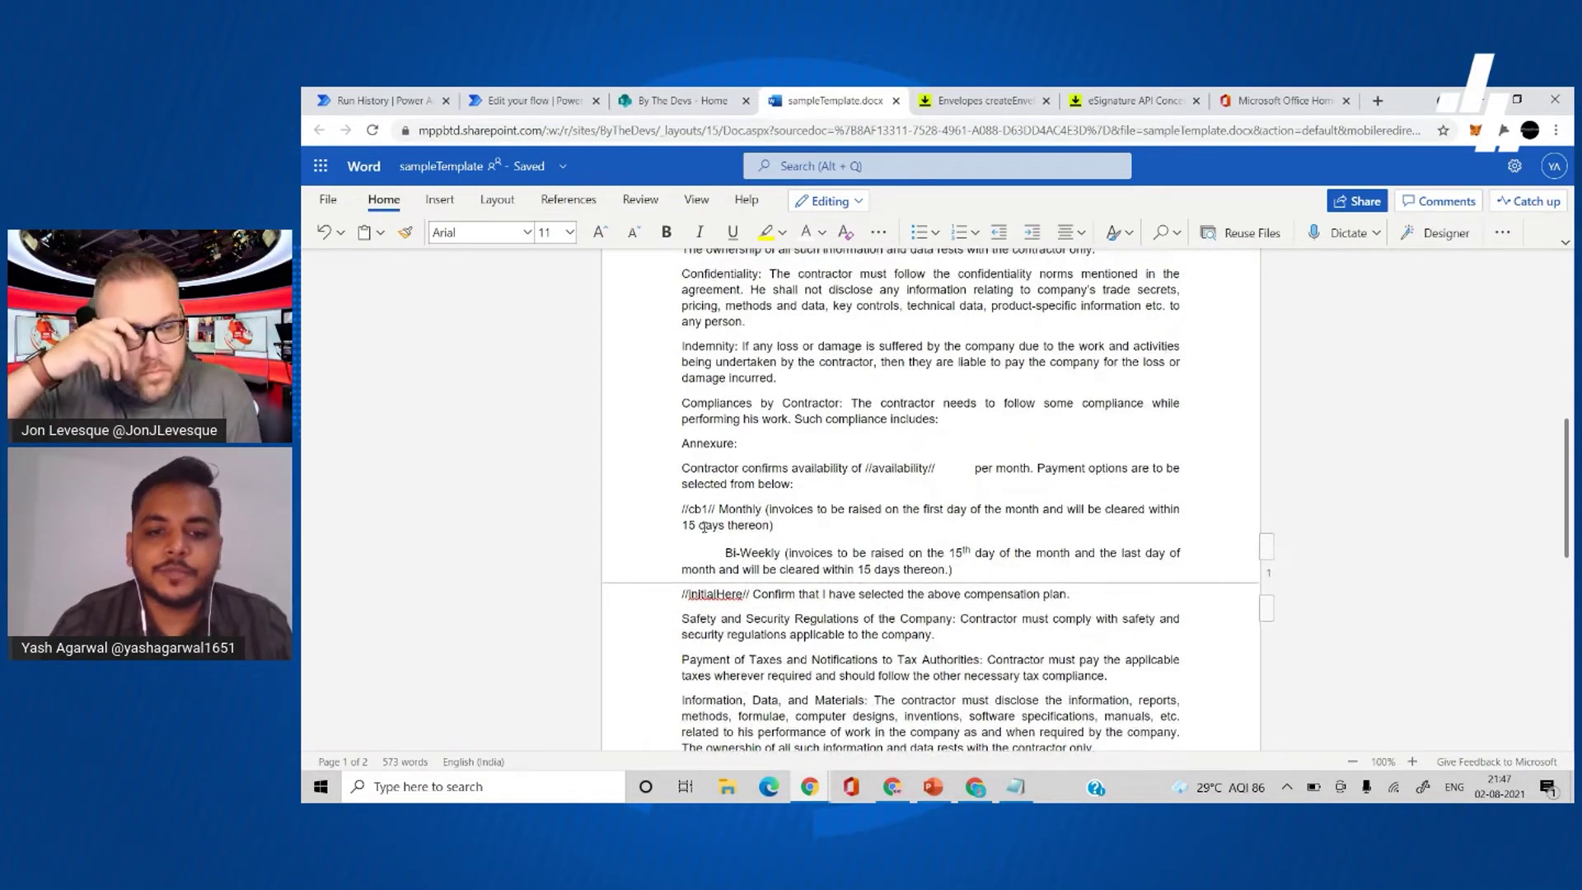
scroll(731, 574, down, 1)
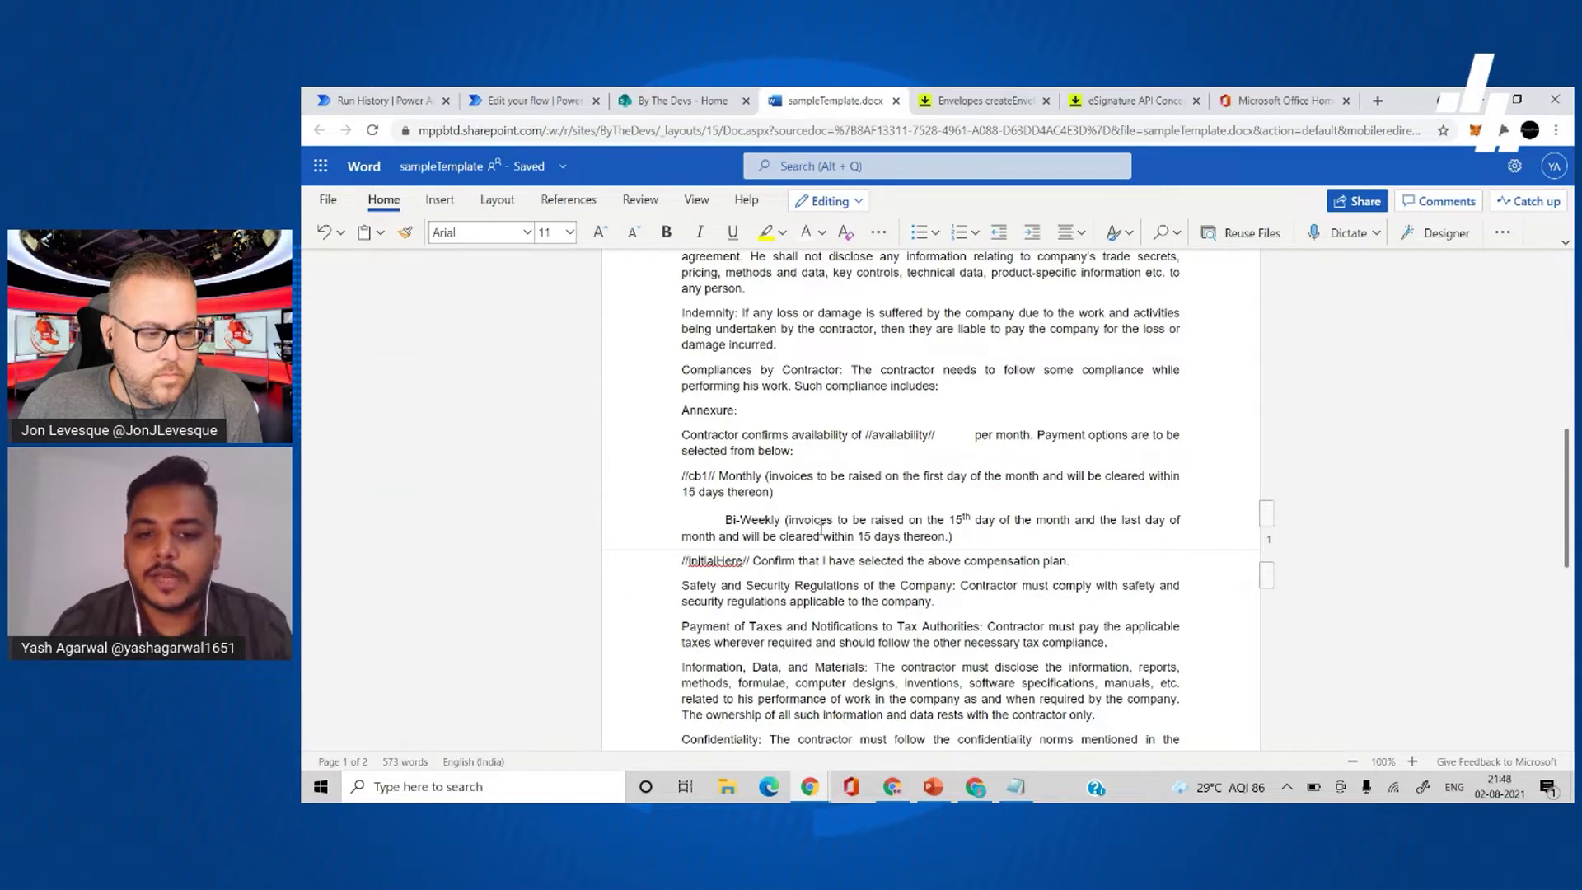
click(683, 560)
shift+click(751, 560)
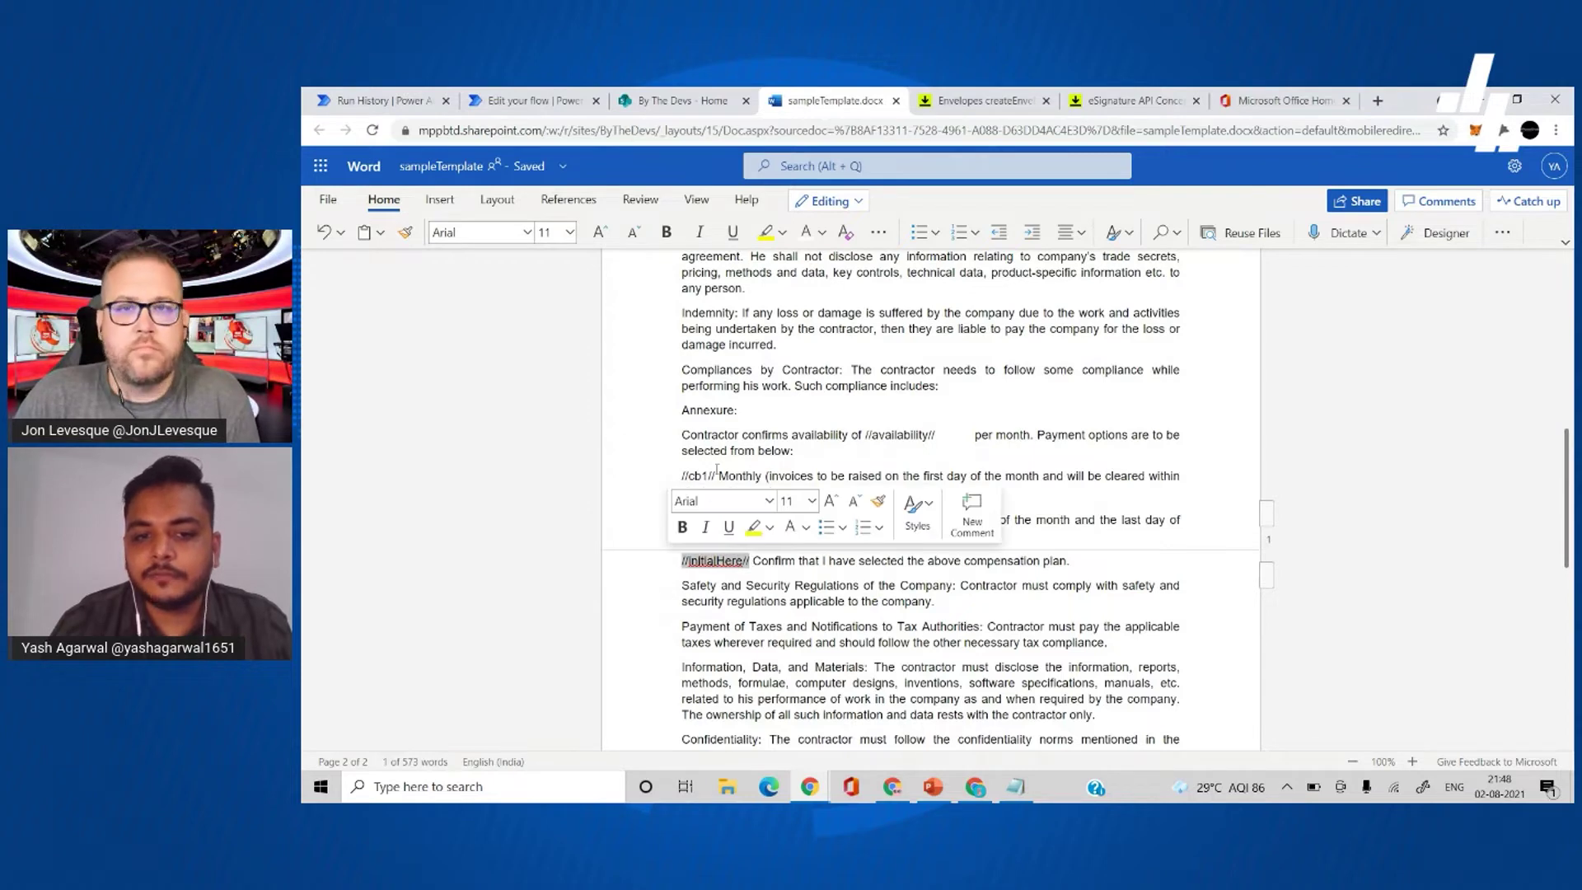
click(714, 451)
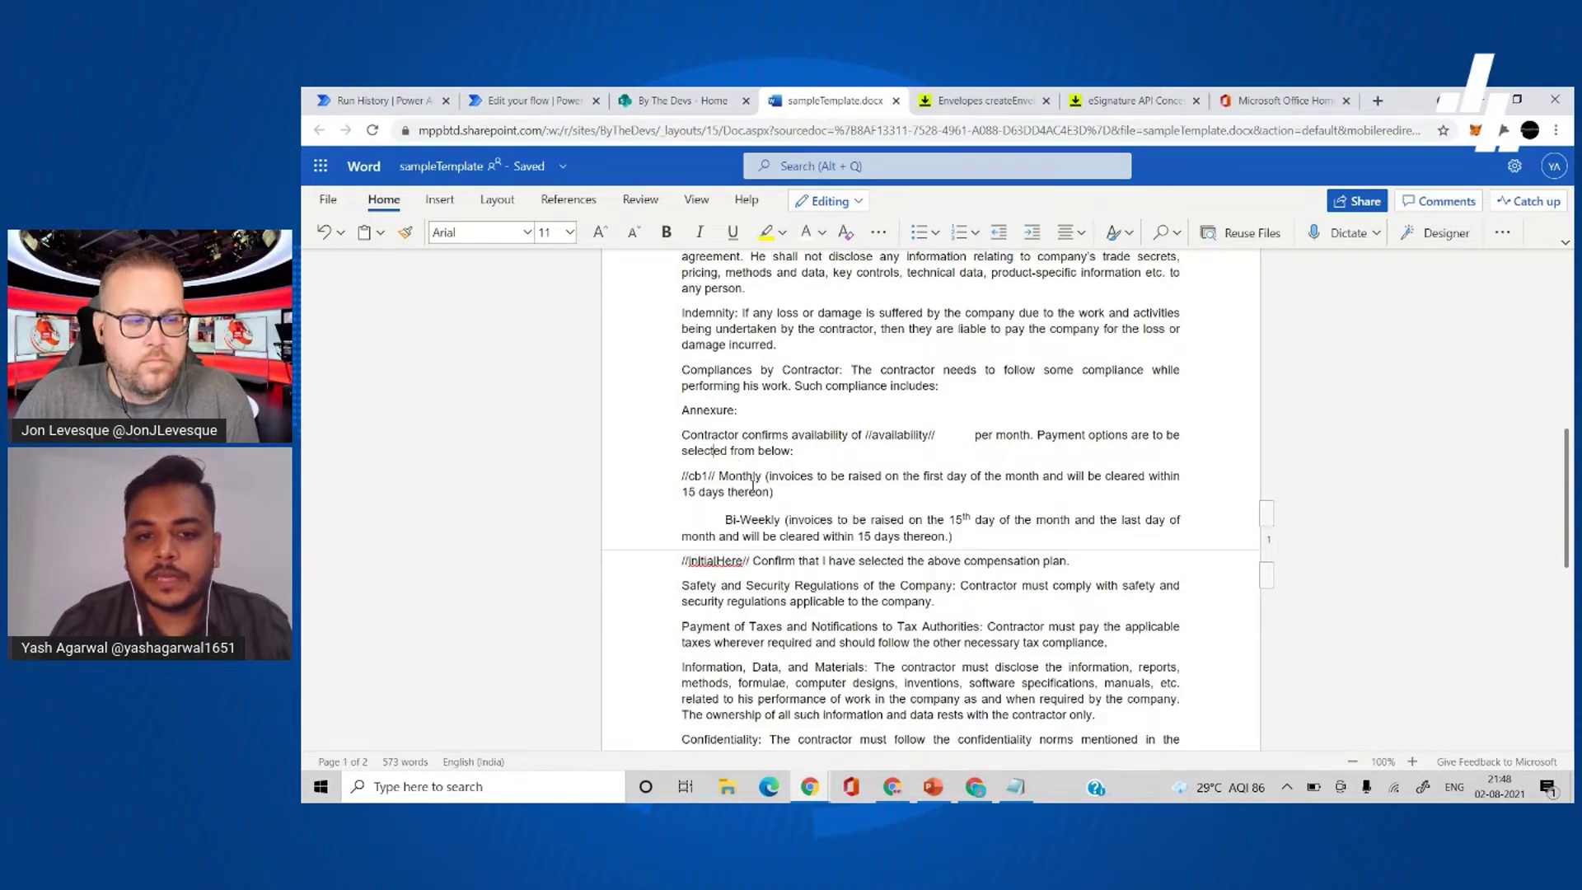
scroll(820, 570, down, 2)
scroll(894, 655, down, 6)
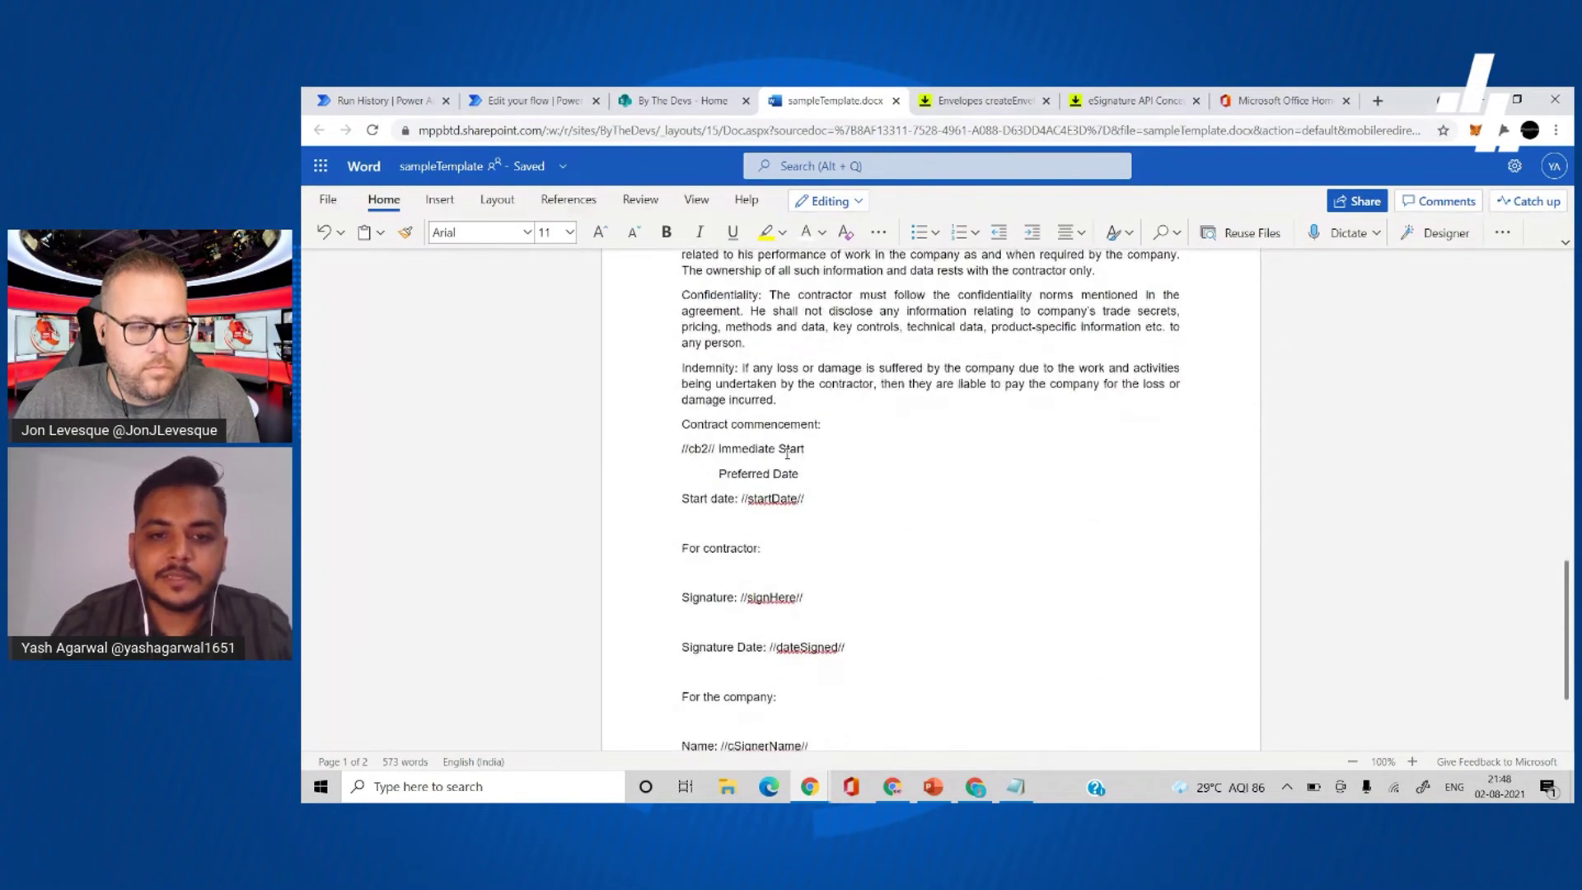
scroll(813, 458, down, 1)
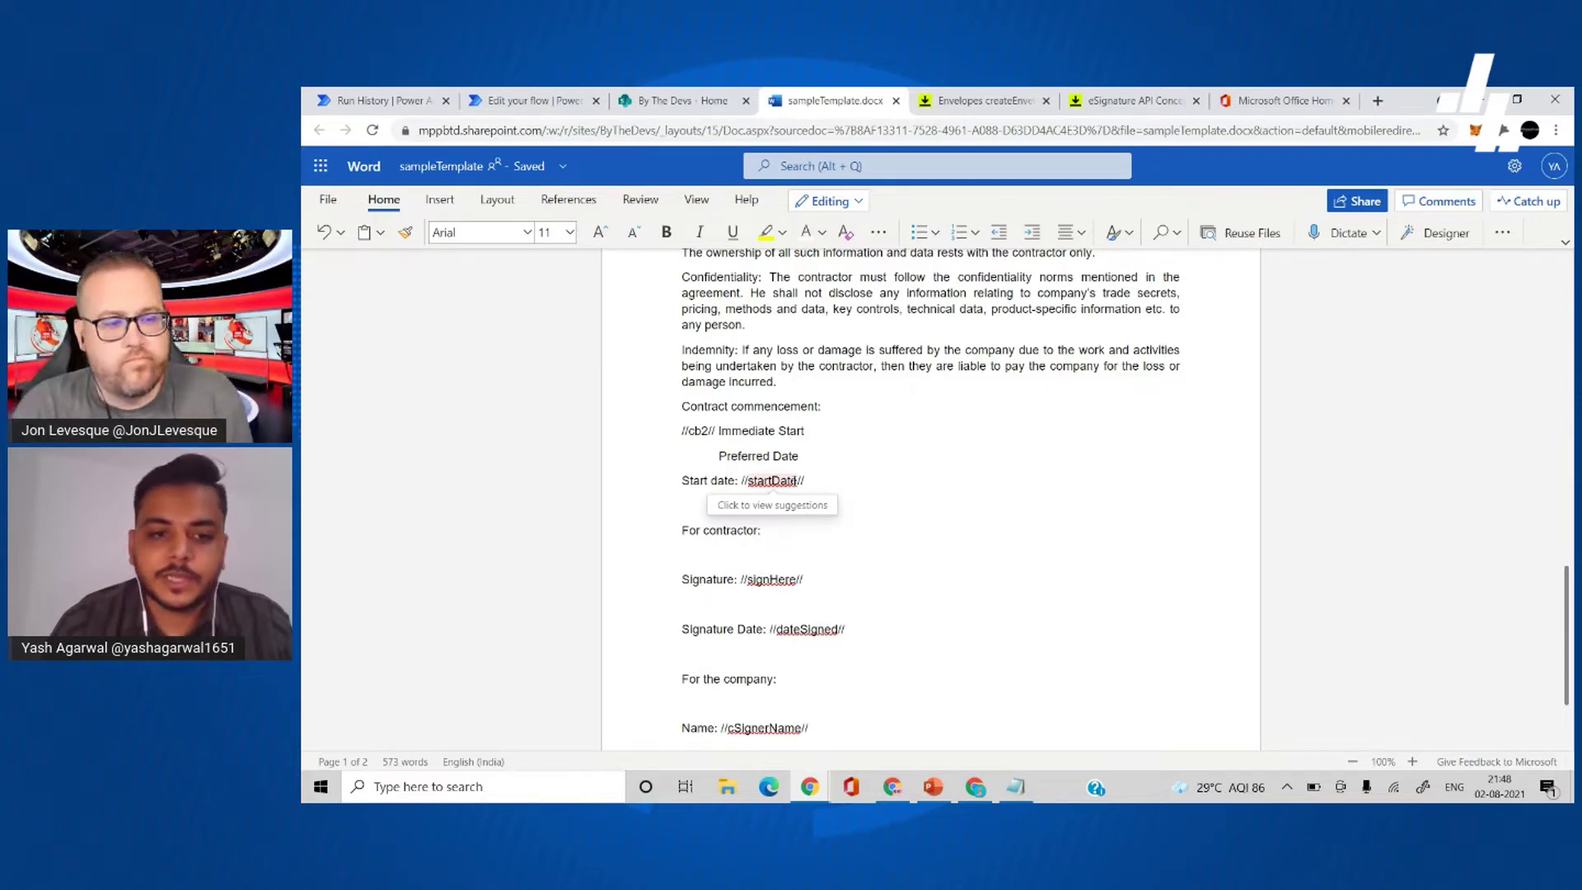
scroll(857, 548, down, 2)
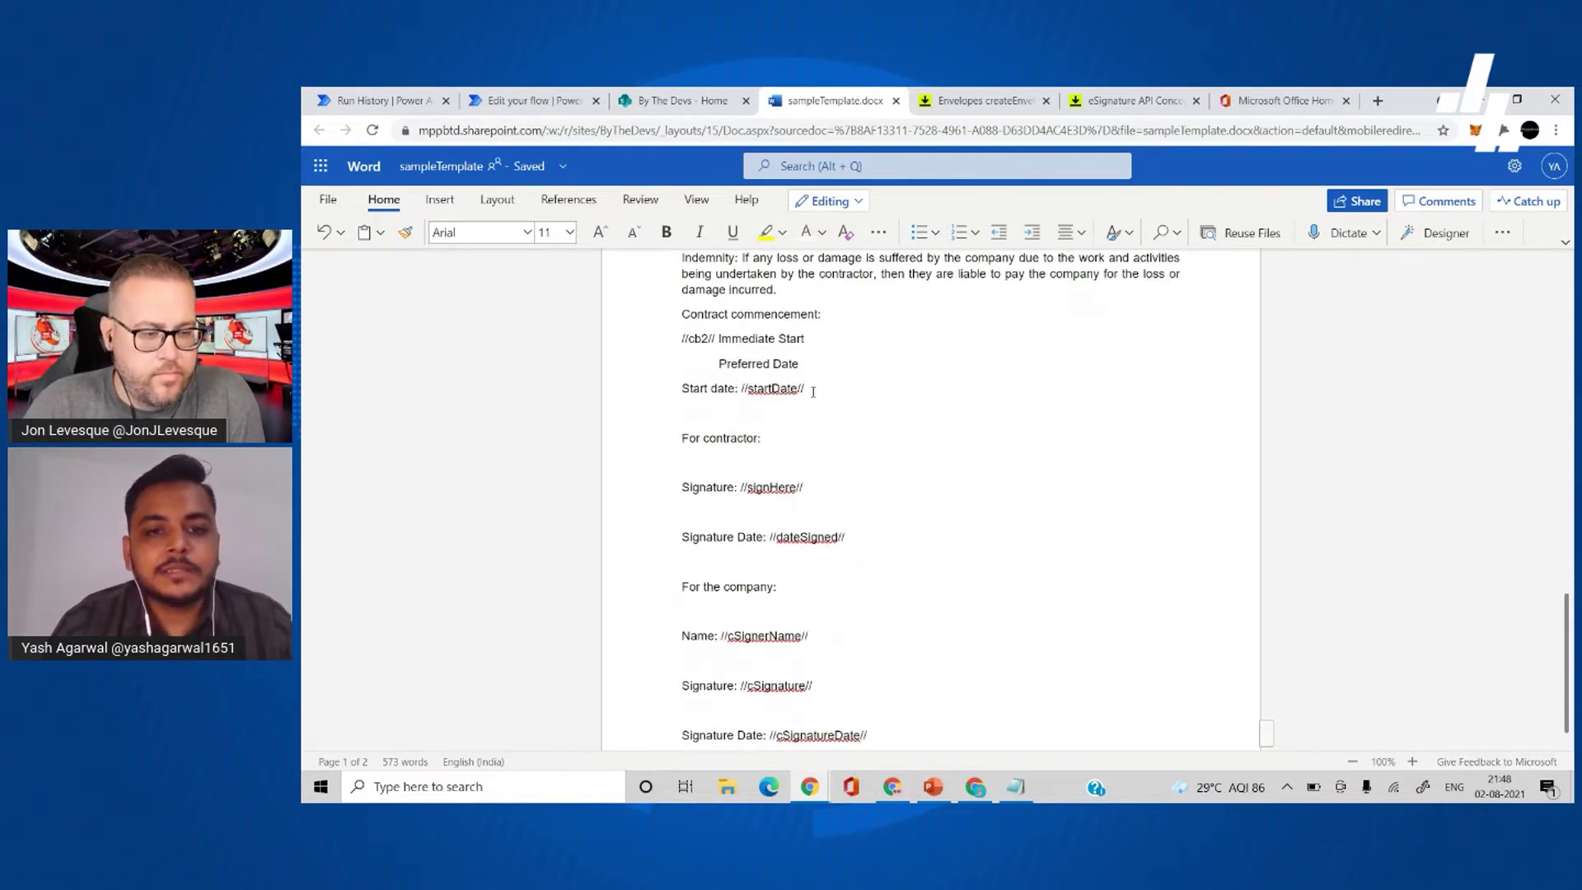
scroll(814, 387, down, 1)
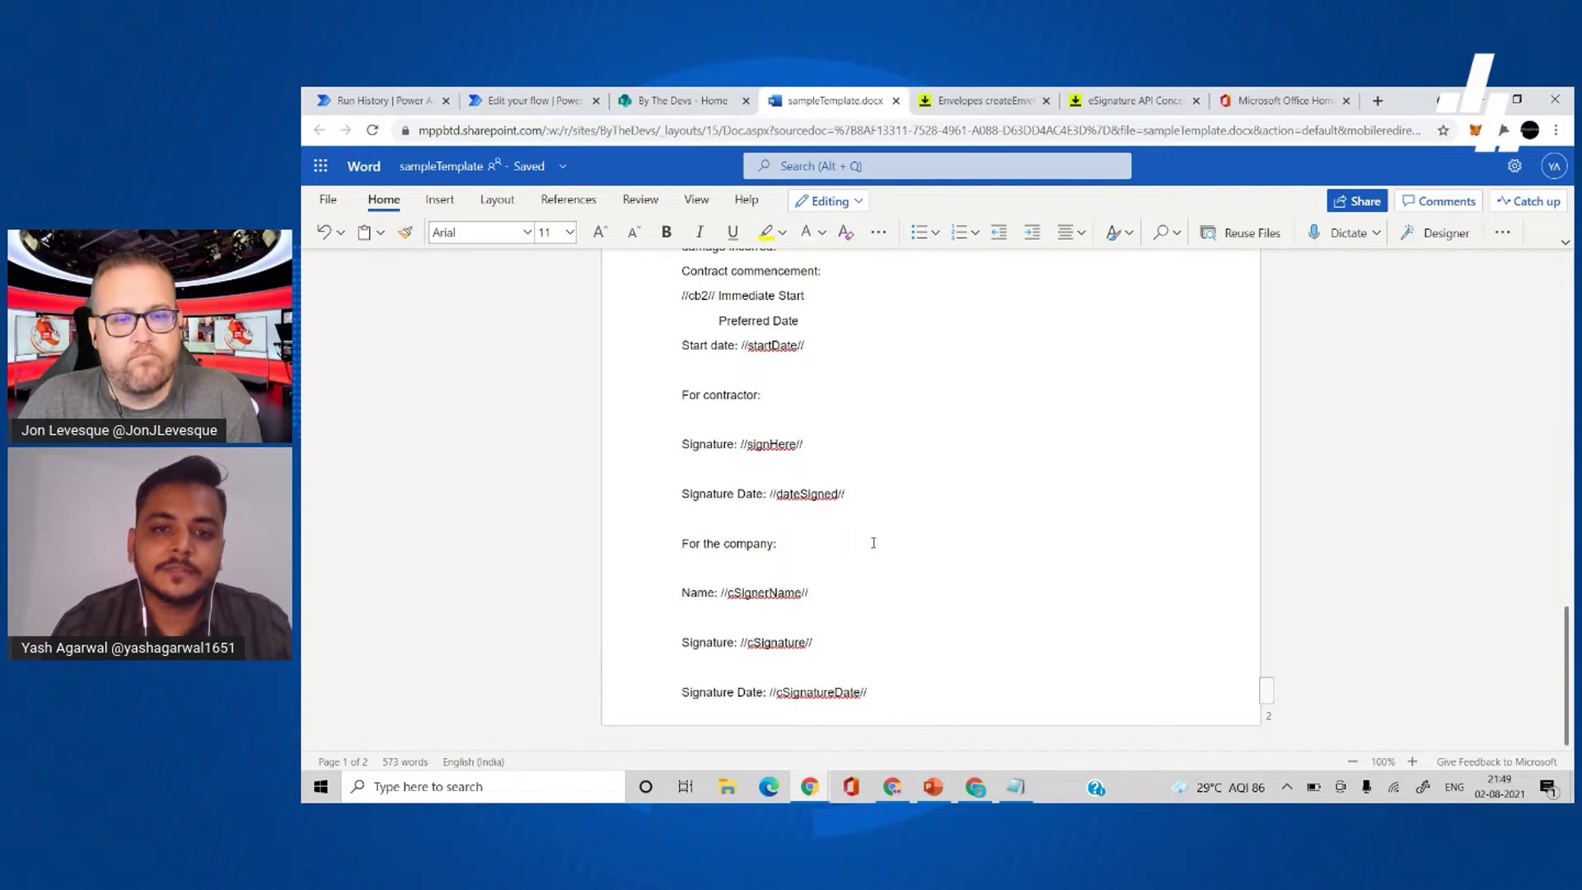
scroll(873, 542, up, 4)
scroll(873, 542, up, 10)
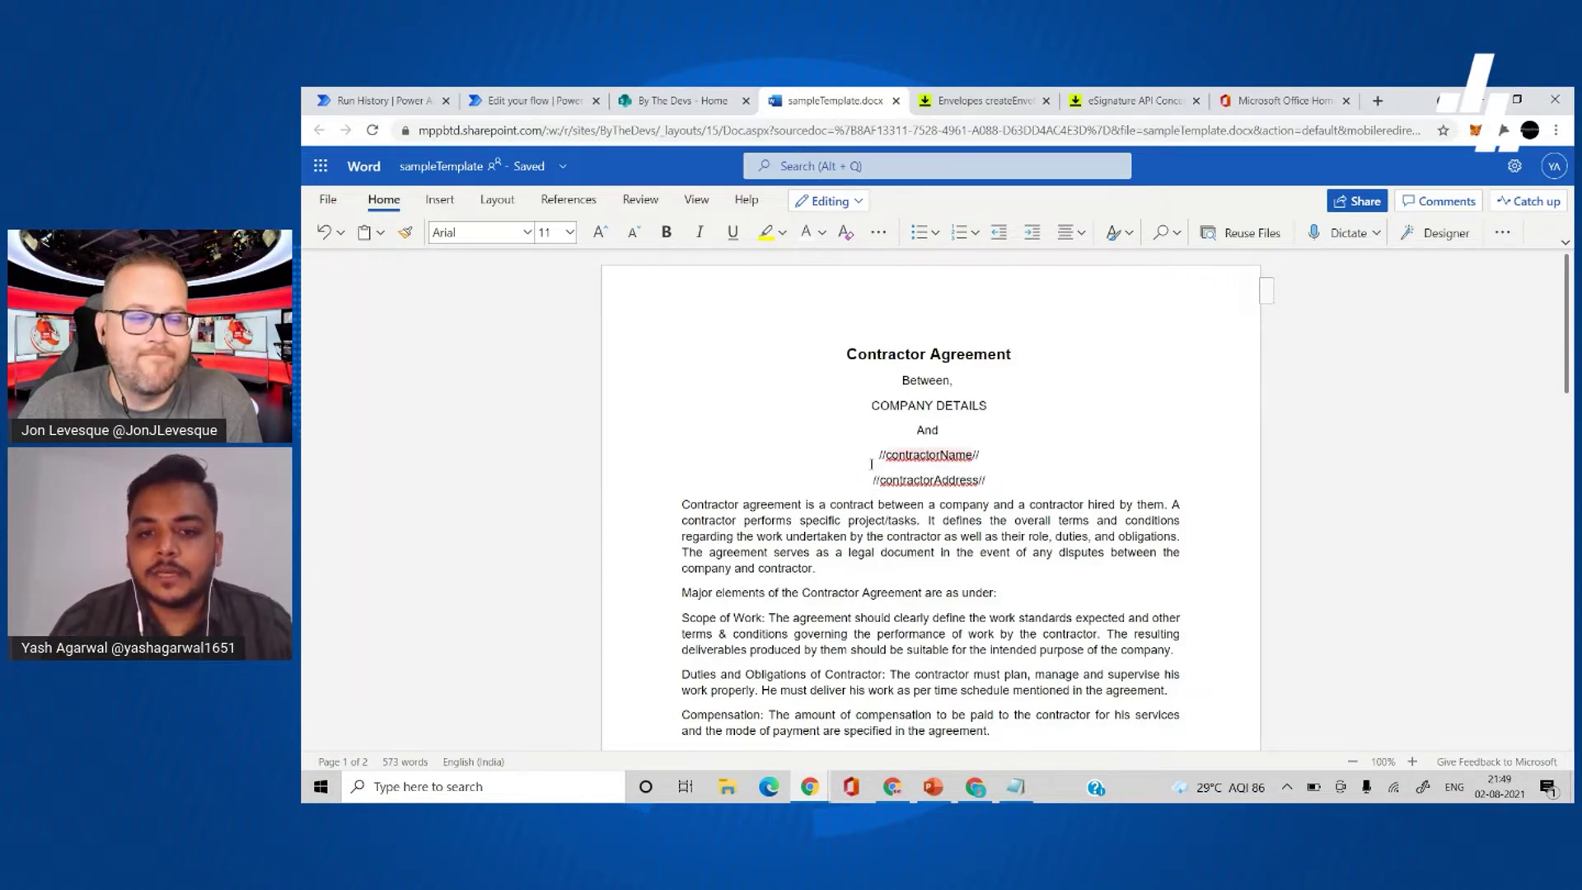
drag(916, 462, 981, 458)
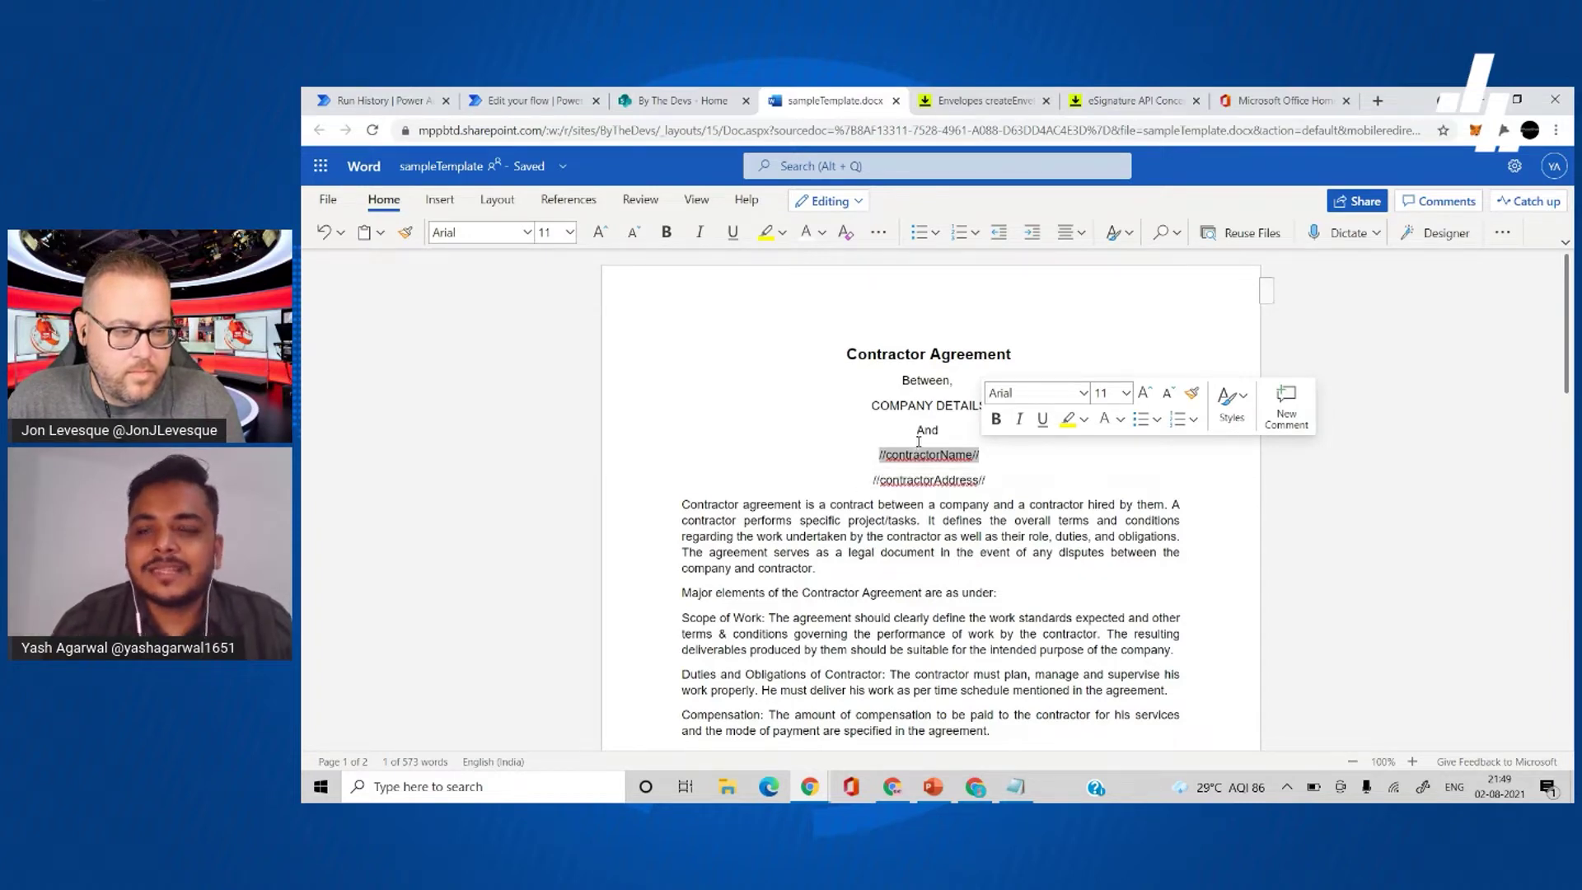
- Recolour the contractor name and //contractorAddress// placeholder tags white
click(1003, 489)
drag(1000, 484, 878, 454)
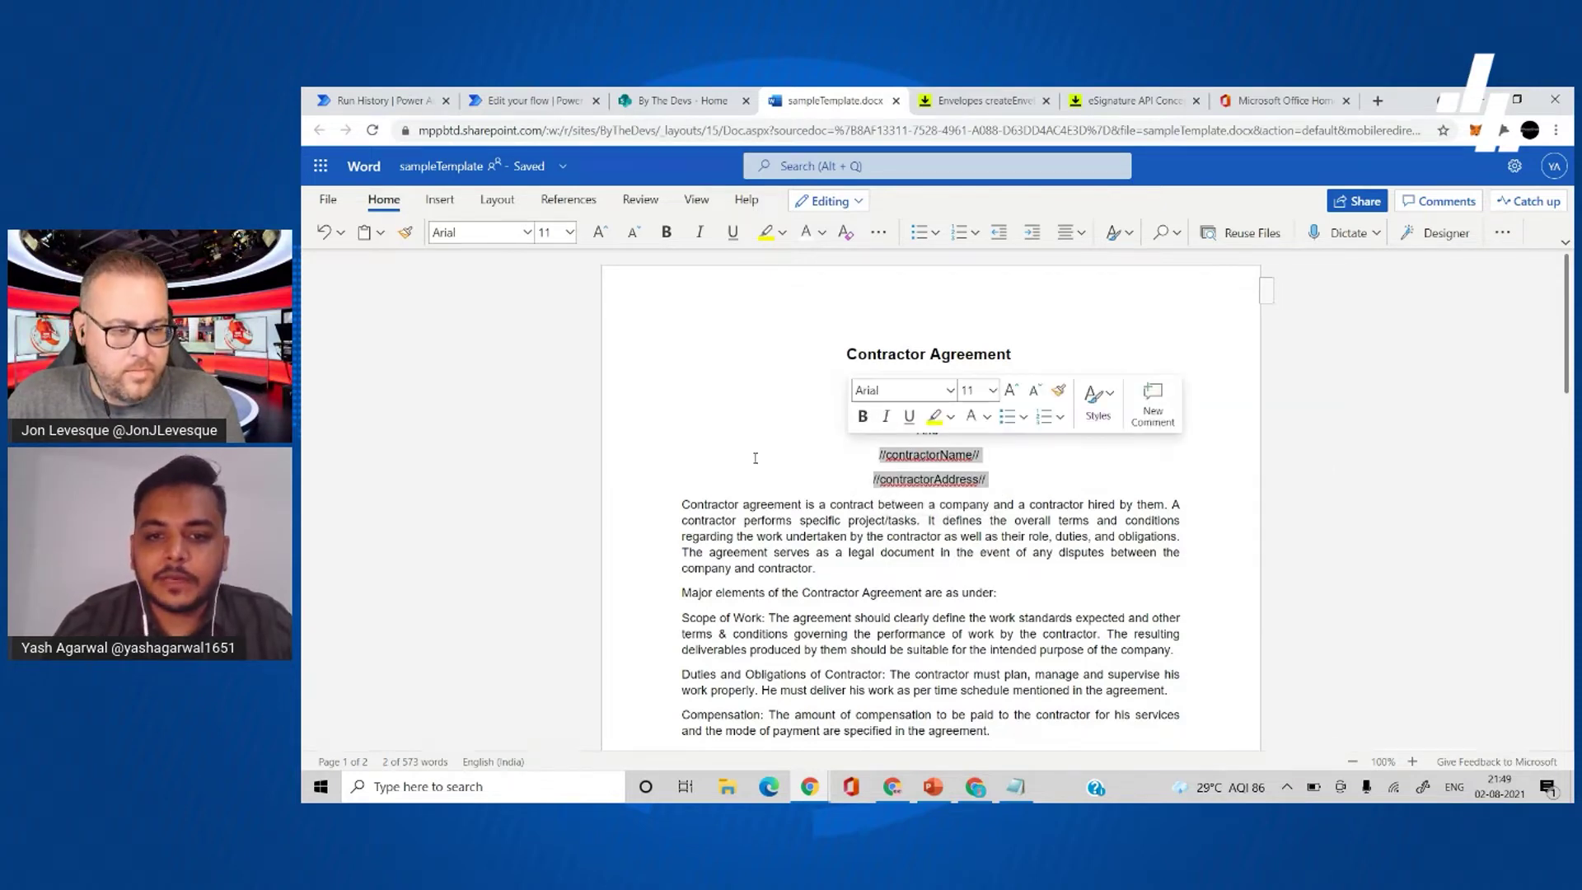
click(807, 232)
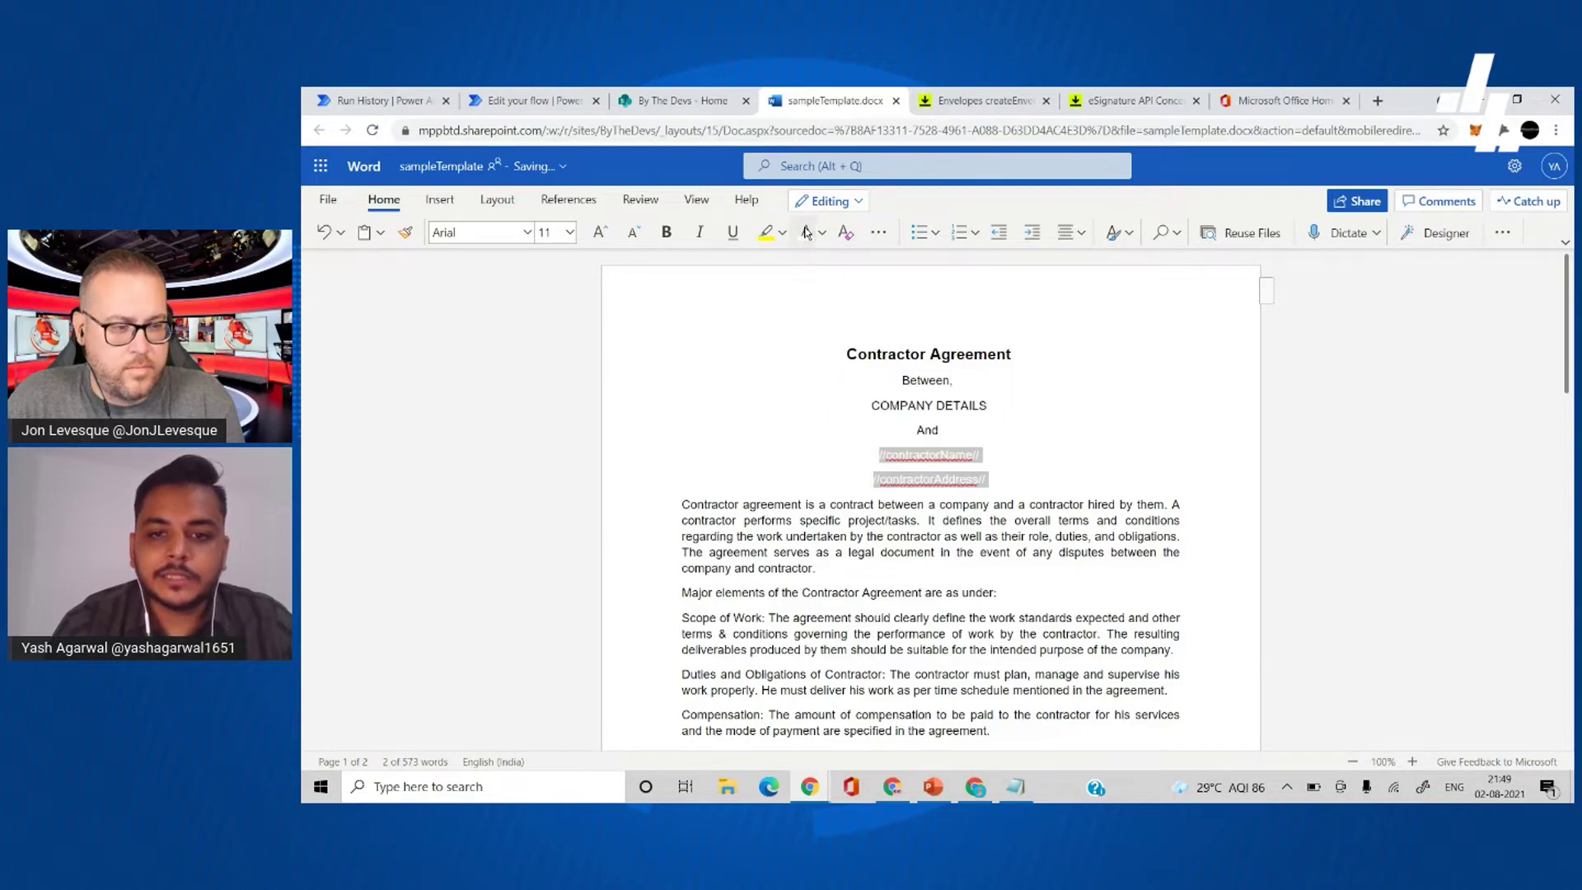
click(804, 376)
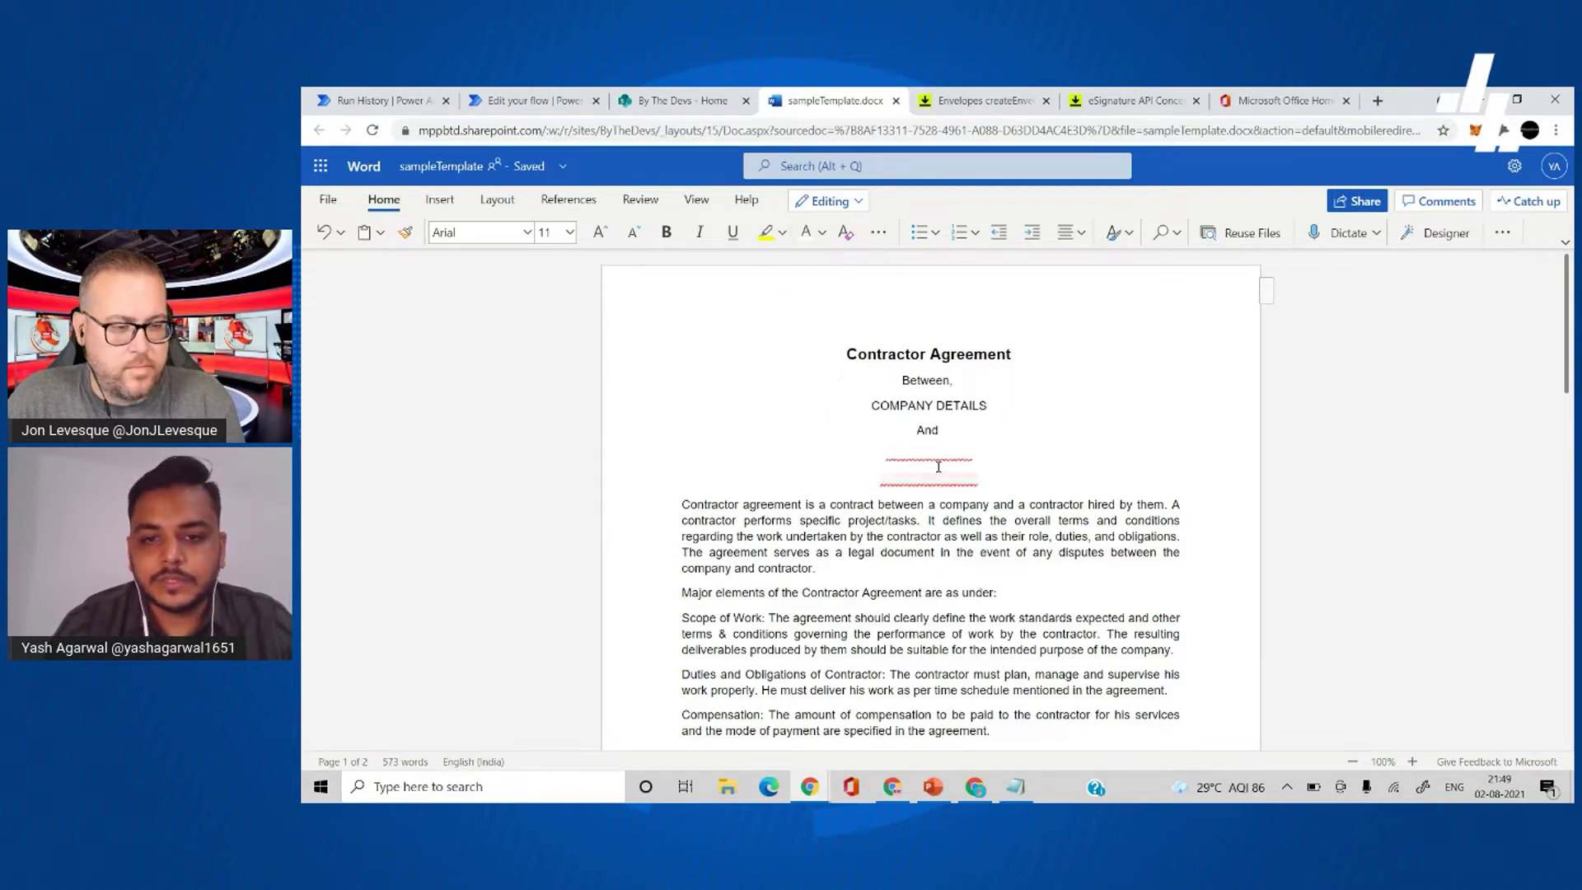
- Turn the //availability// and //cb1// tags in the Annexure white so they disappear
scroll(959, 446, down, 3)
scroll(1023, 540, down, 4)
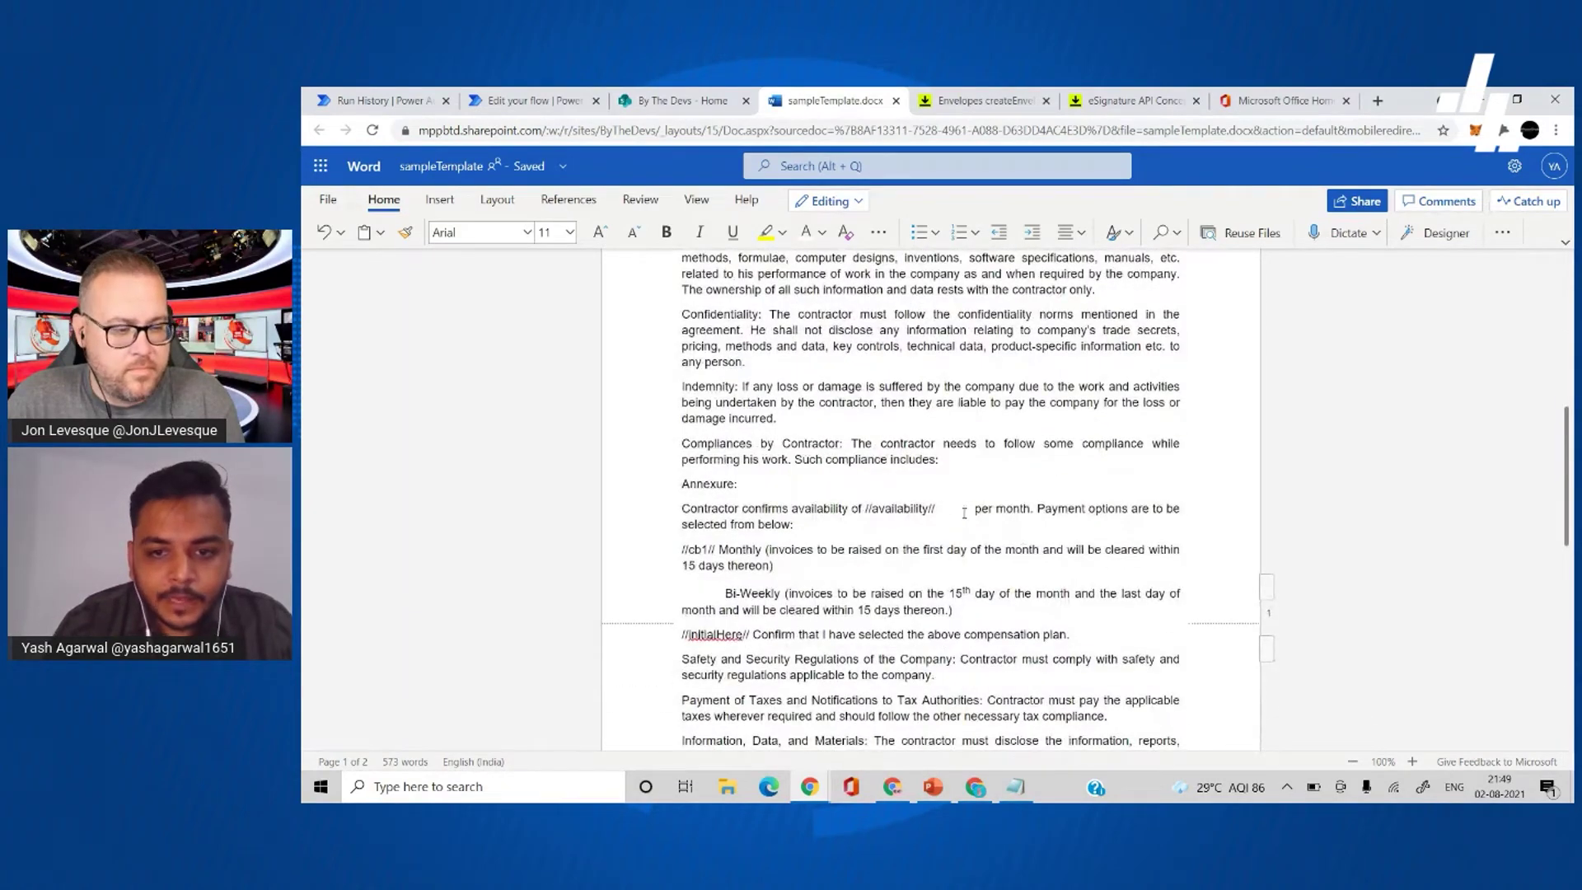
drag(962, 511, 865, 508)
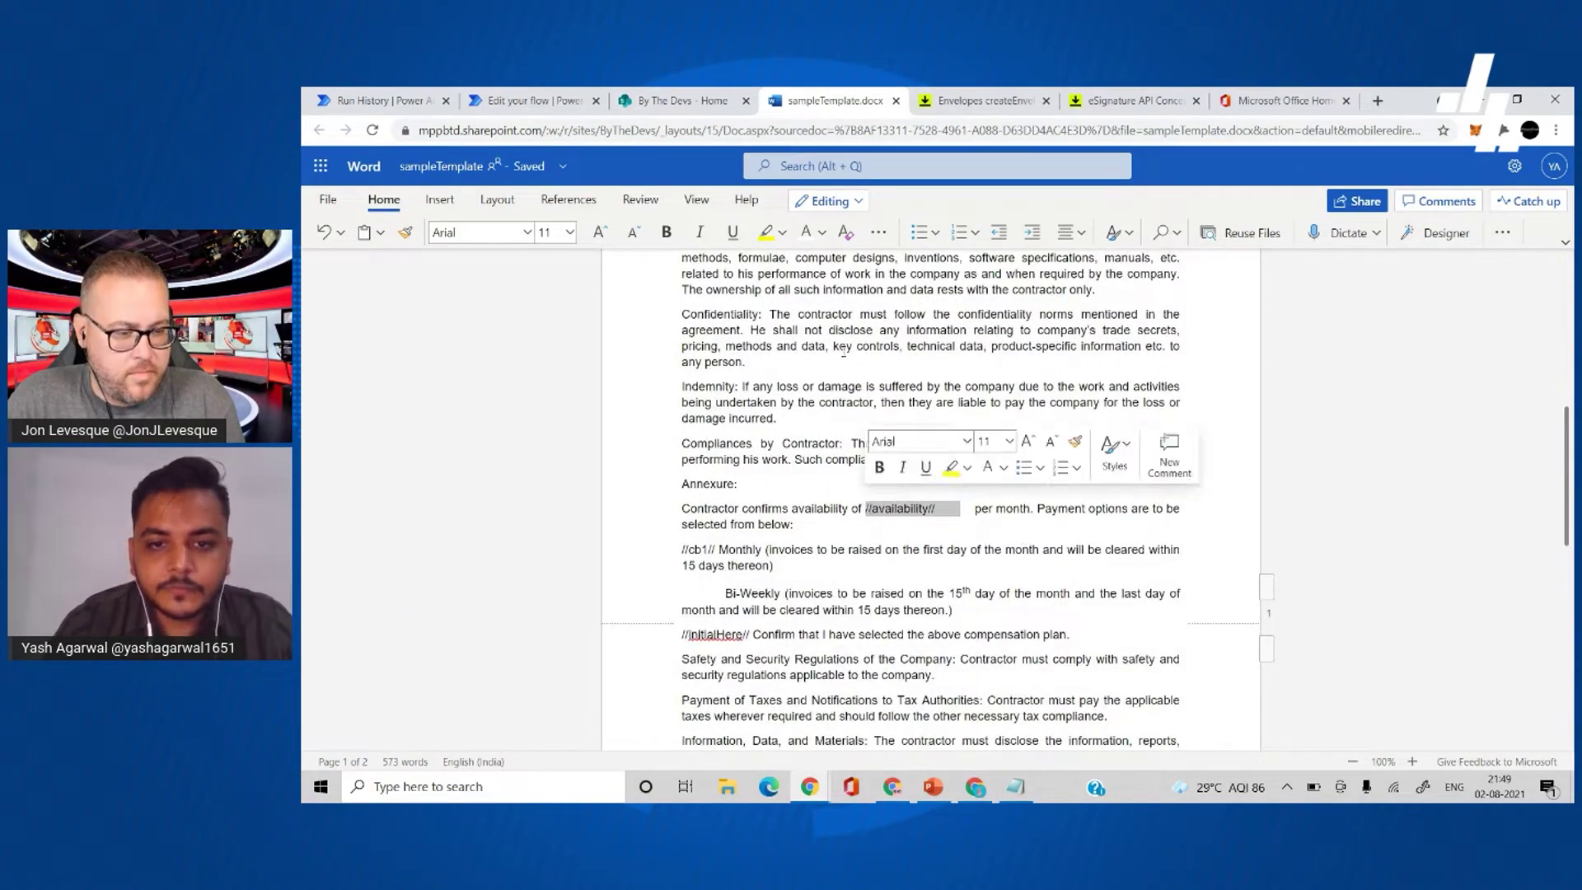
click(807, 232)
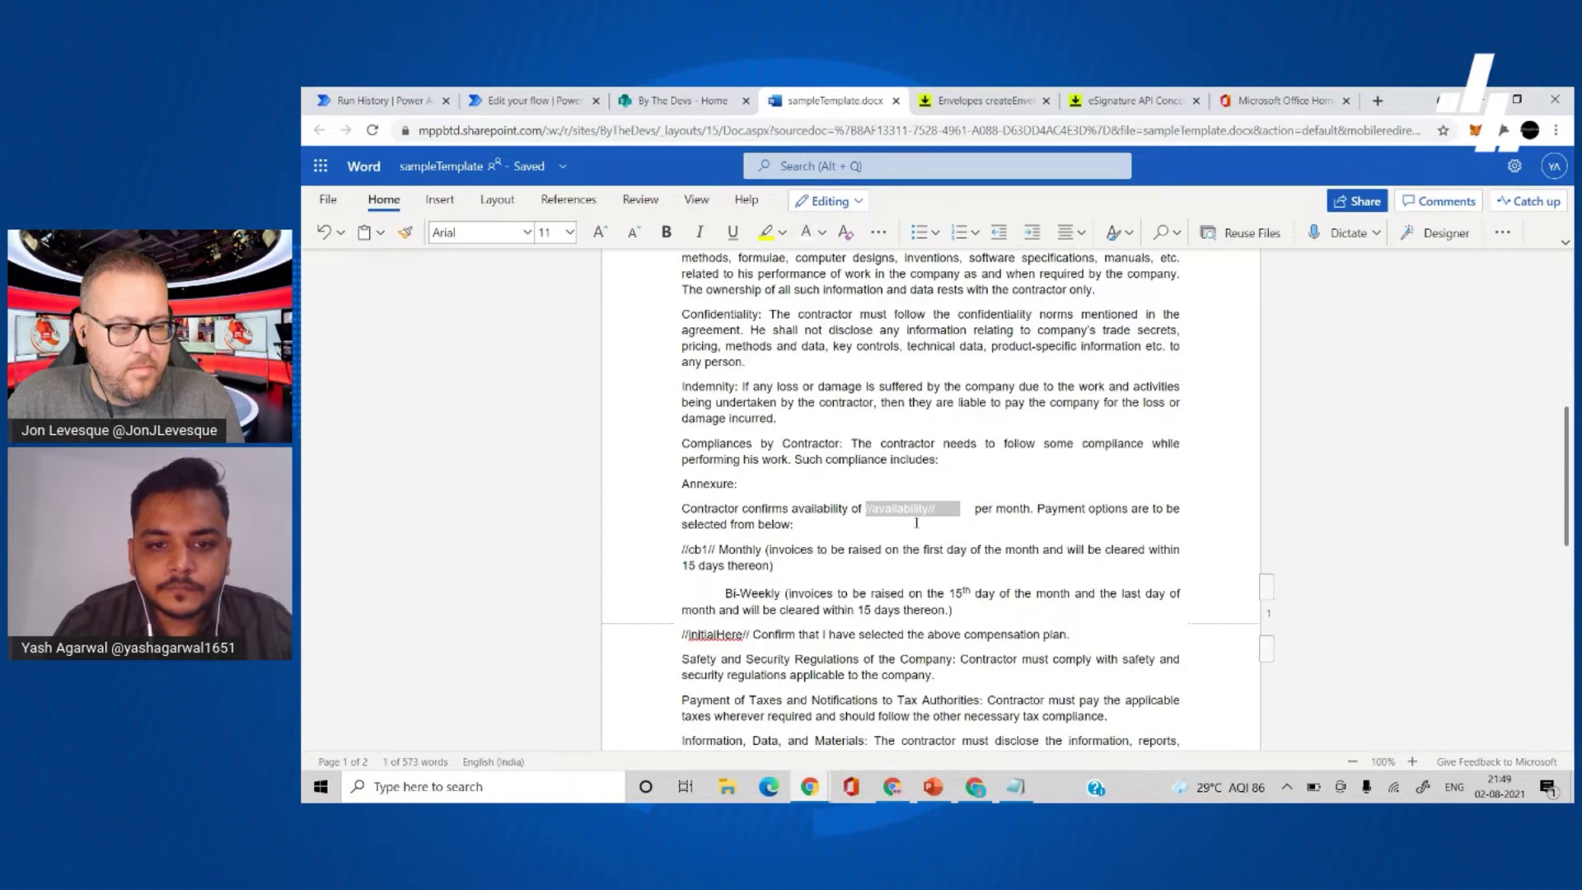
scroll(916, 522, down, 1)
drag(718, 459, 680, 462)
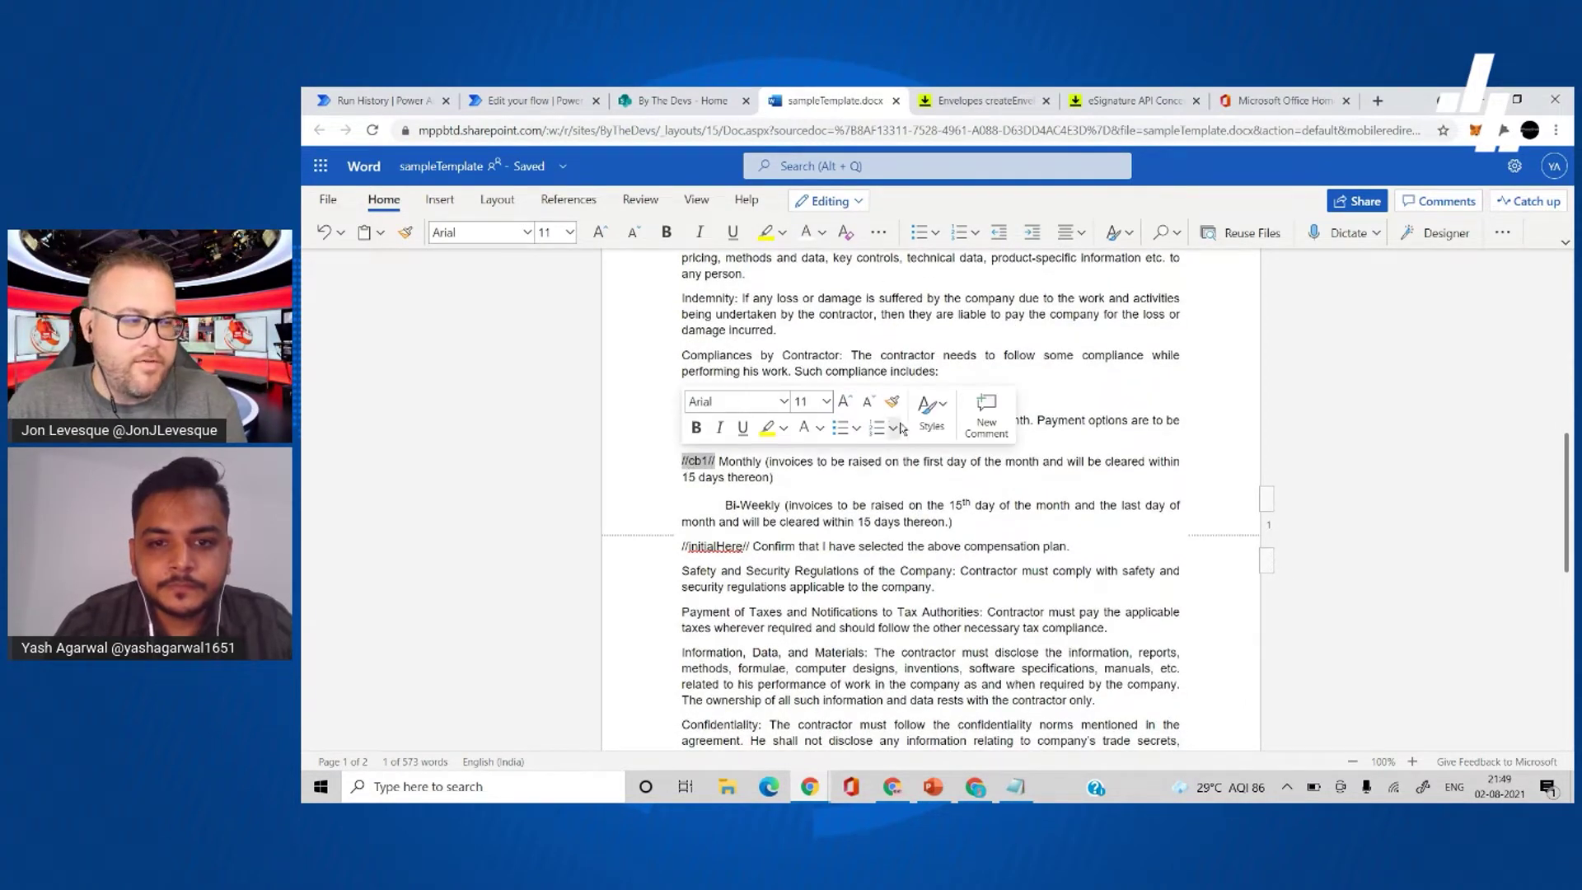
click(806, 232)
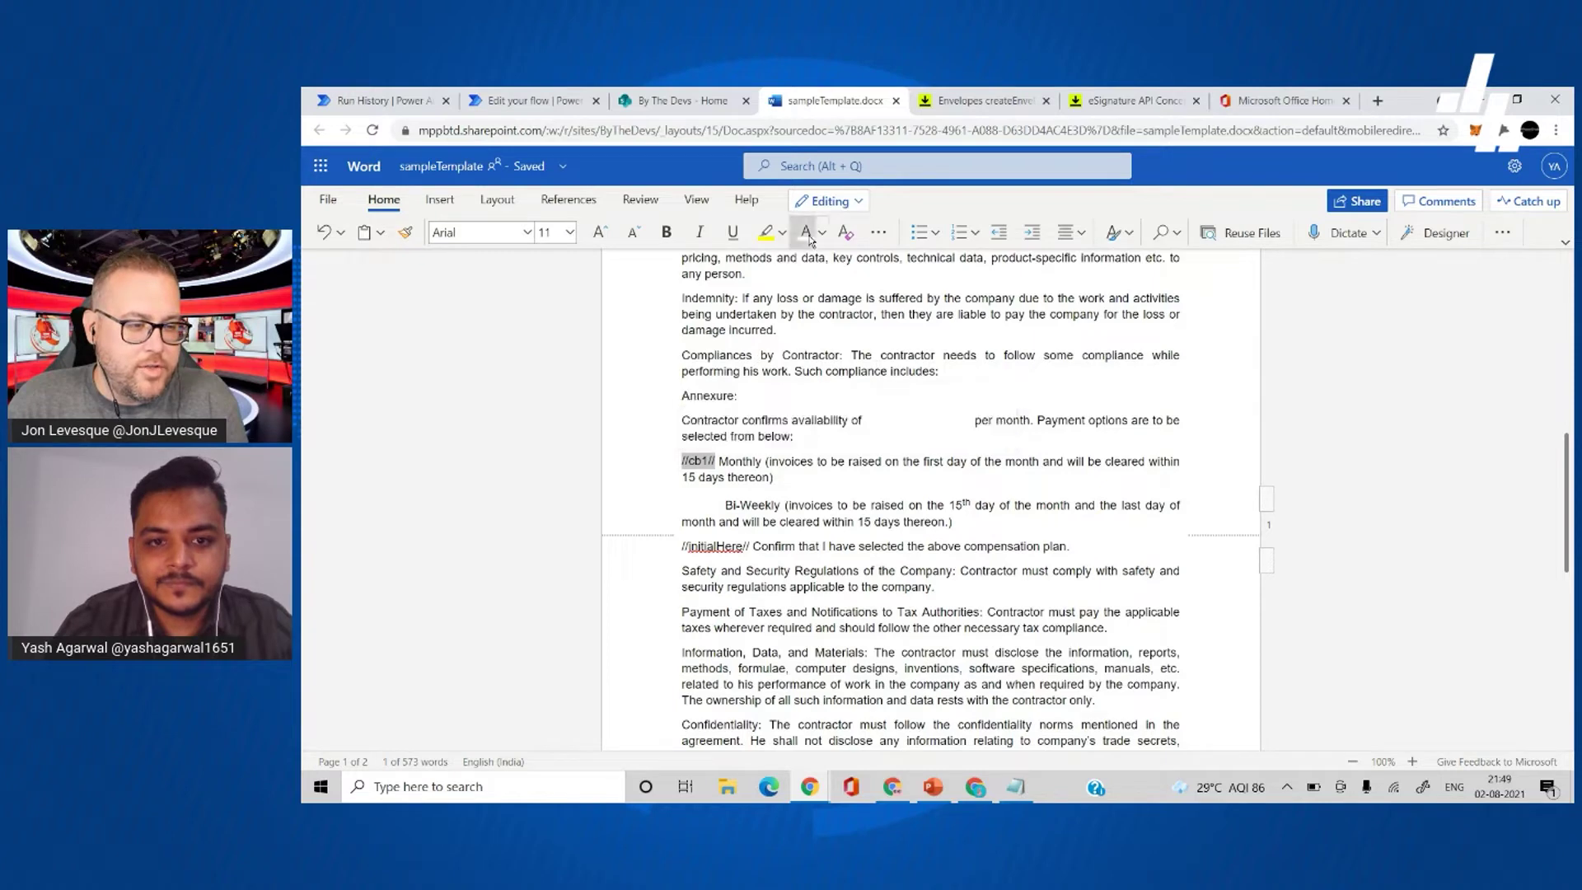
click(905, 510)
scroll(824, 486, down, 2)
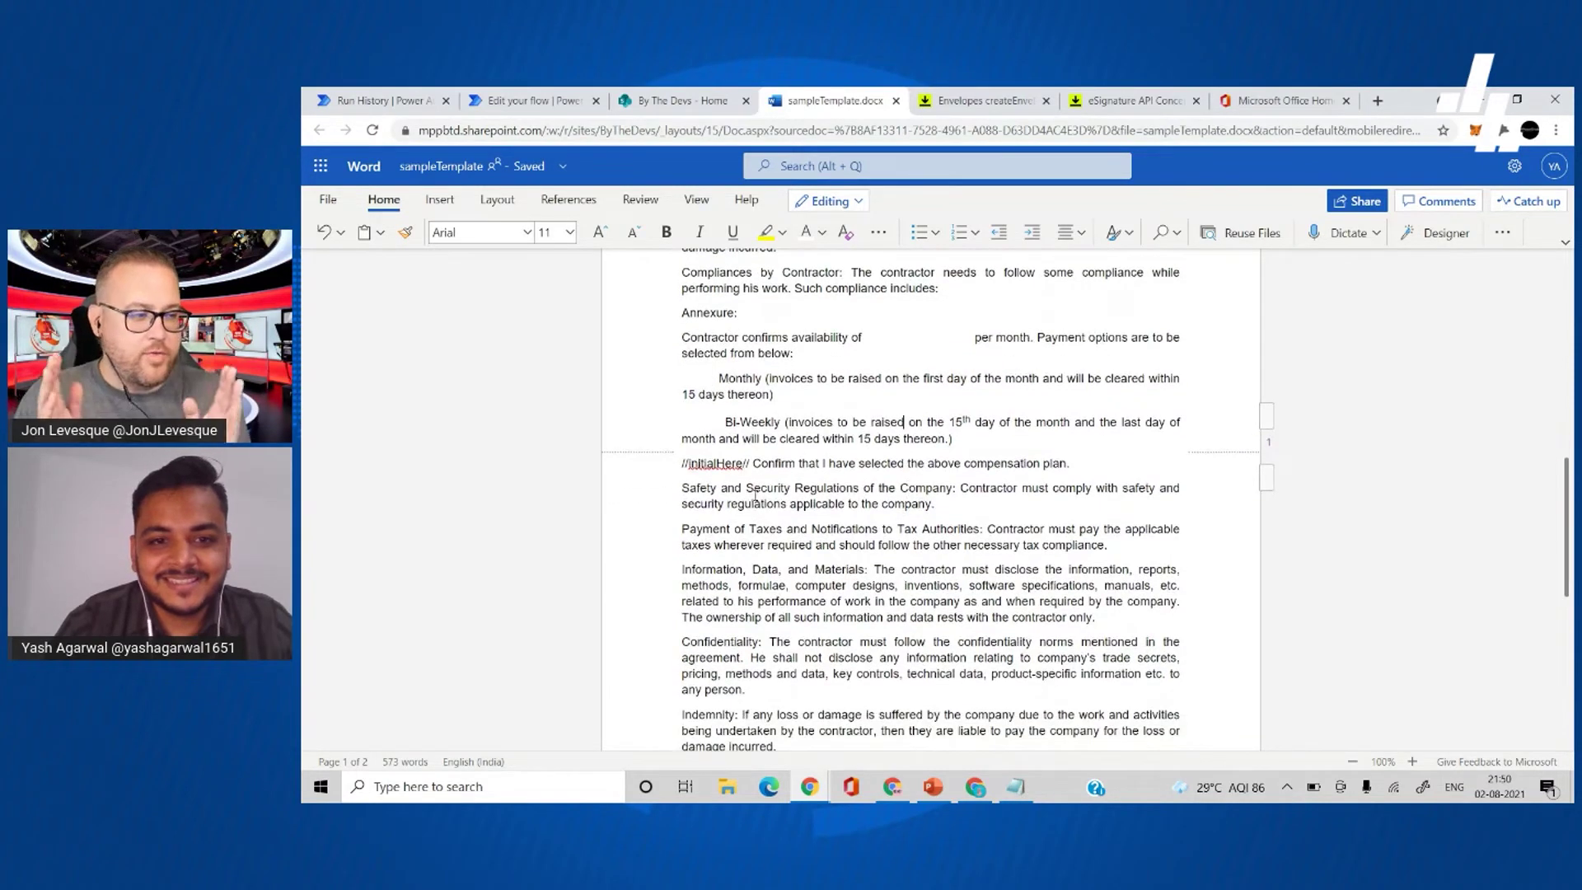
- Recolour the //initialHere// and //cb2// tags white
drag(753, 463, 684, 468)
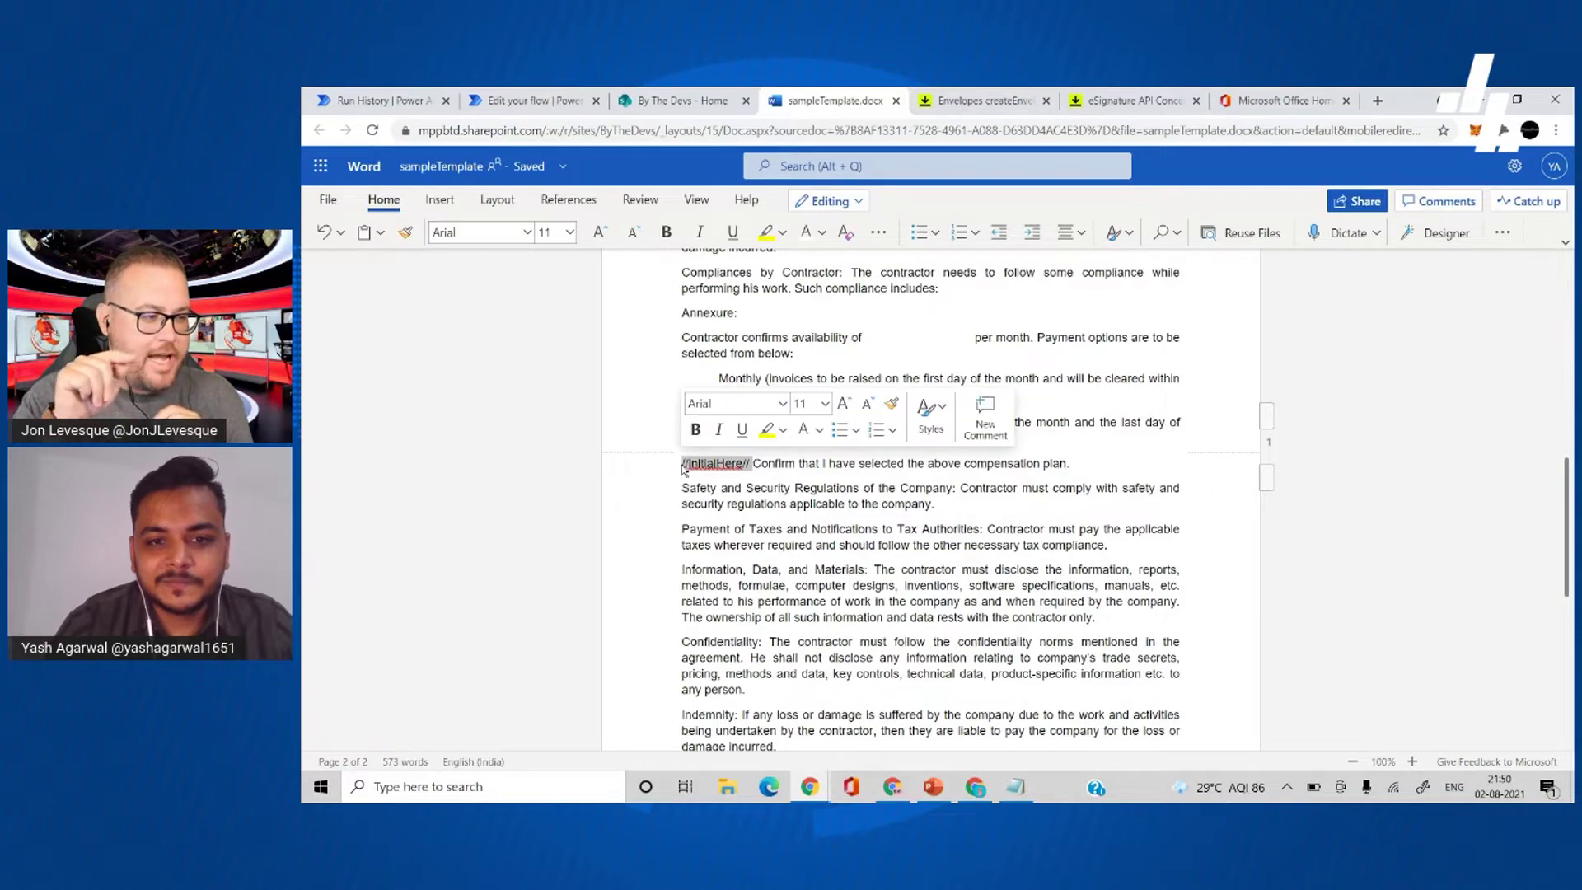
click(806, 234)
click(916, 458)
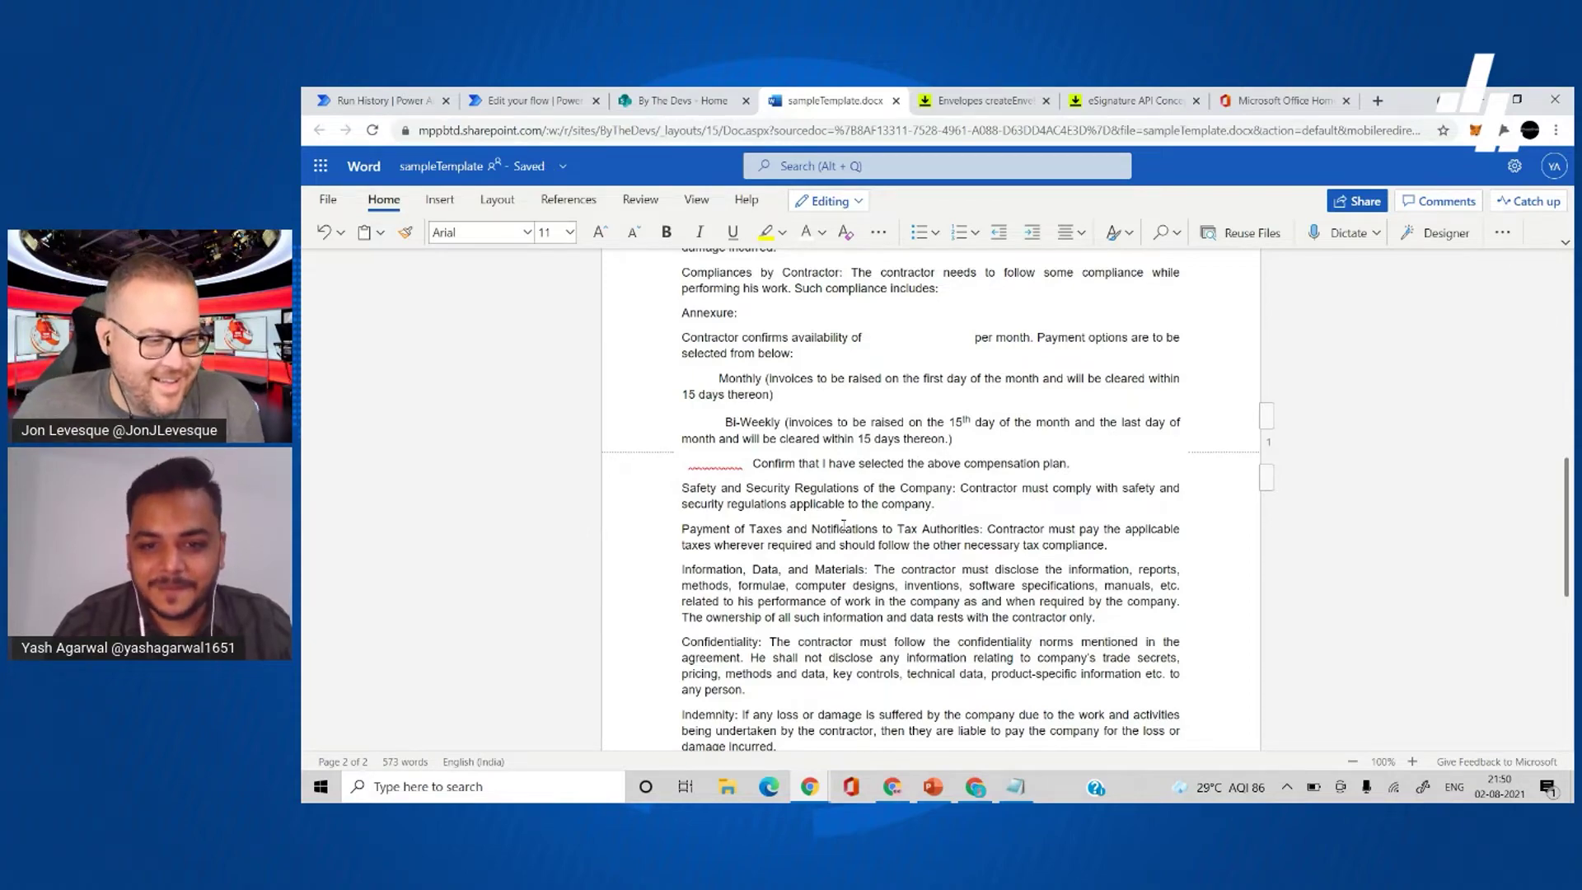
scroll(795, 536, down, 3)
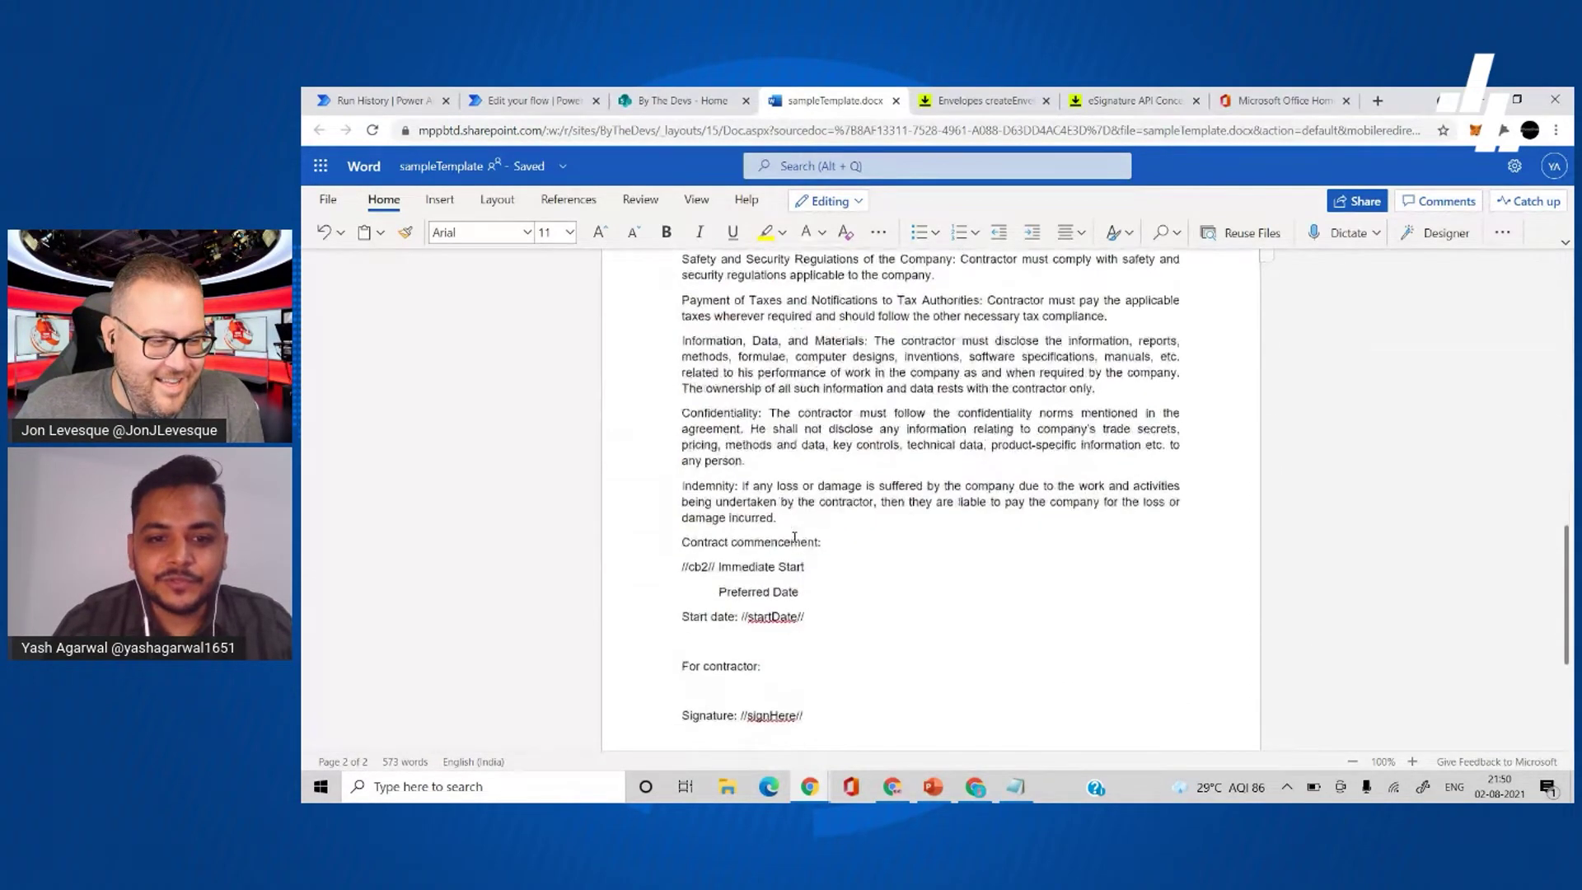
scroll(795, 536, down, 1)
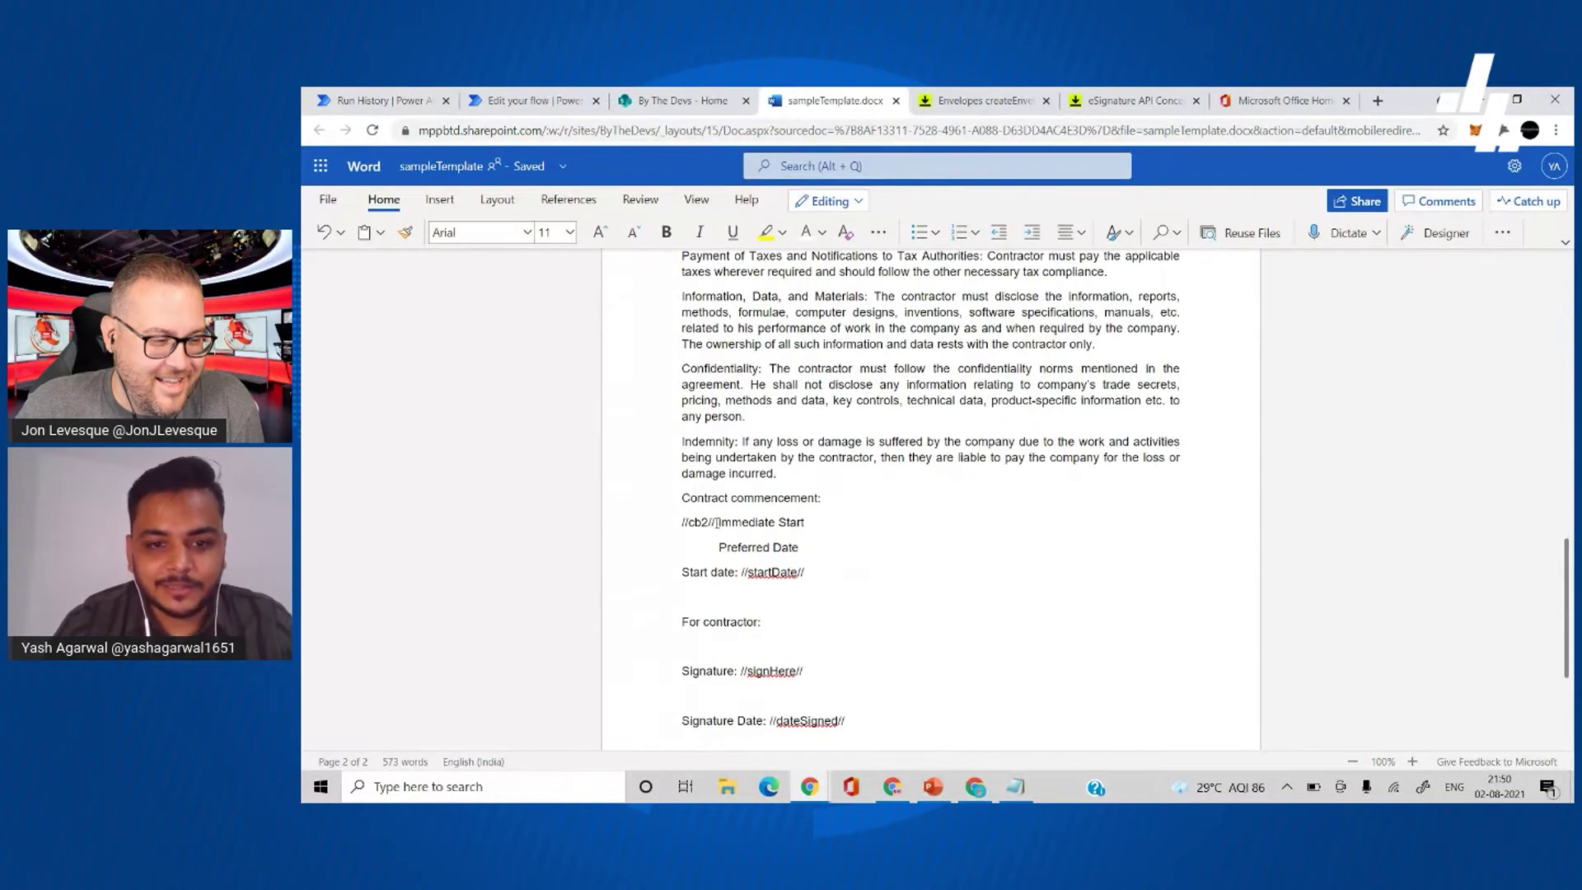
drag(717, 523, 681, 522)
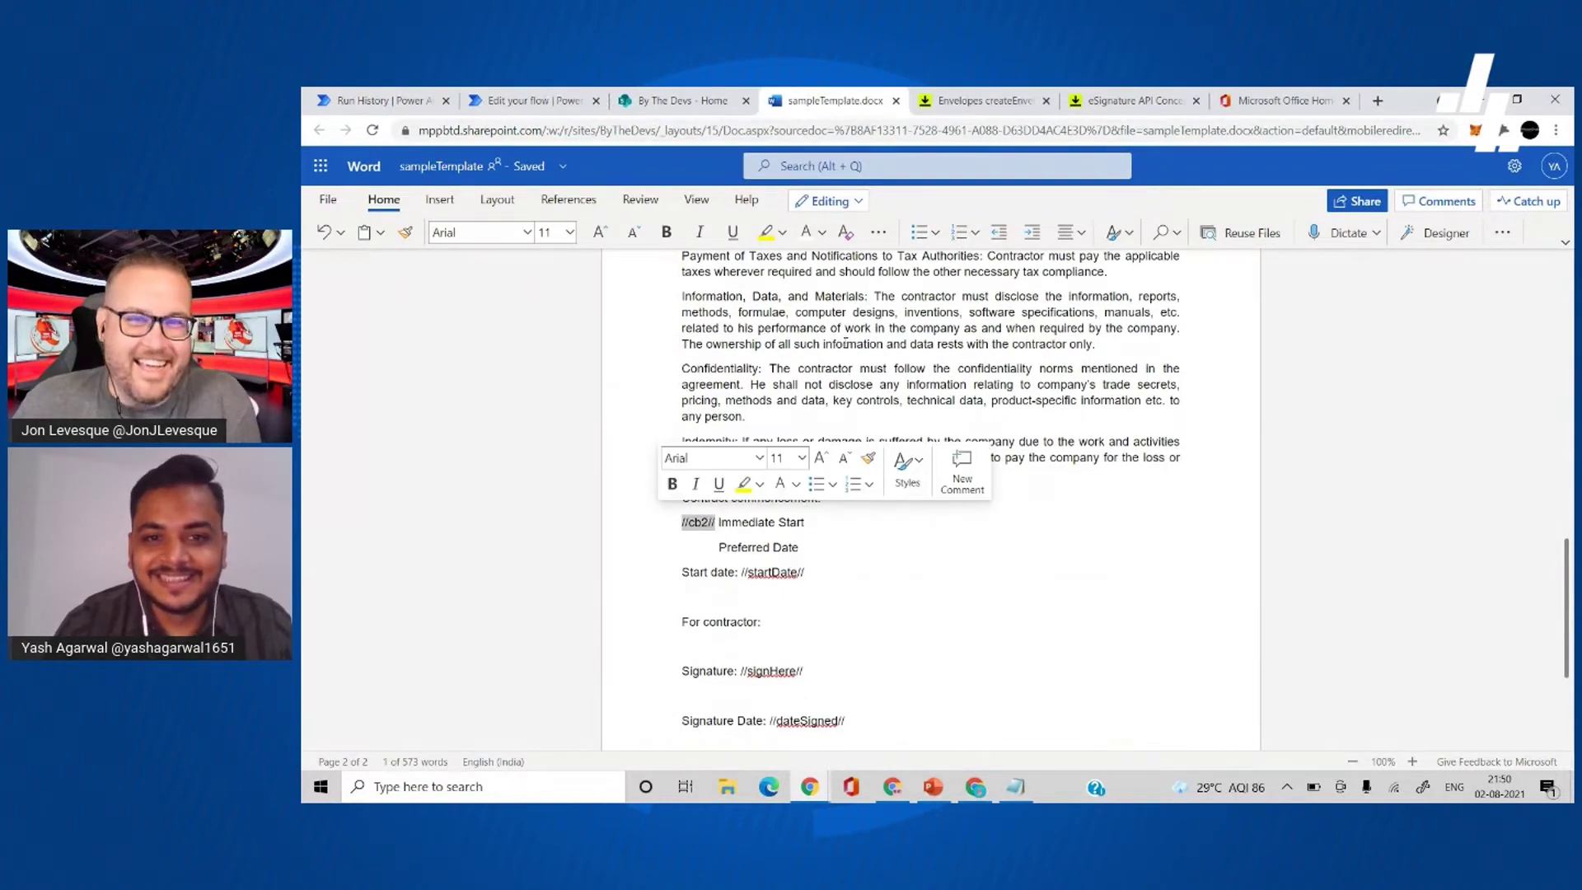
click(806, 231)
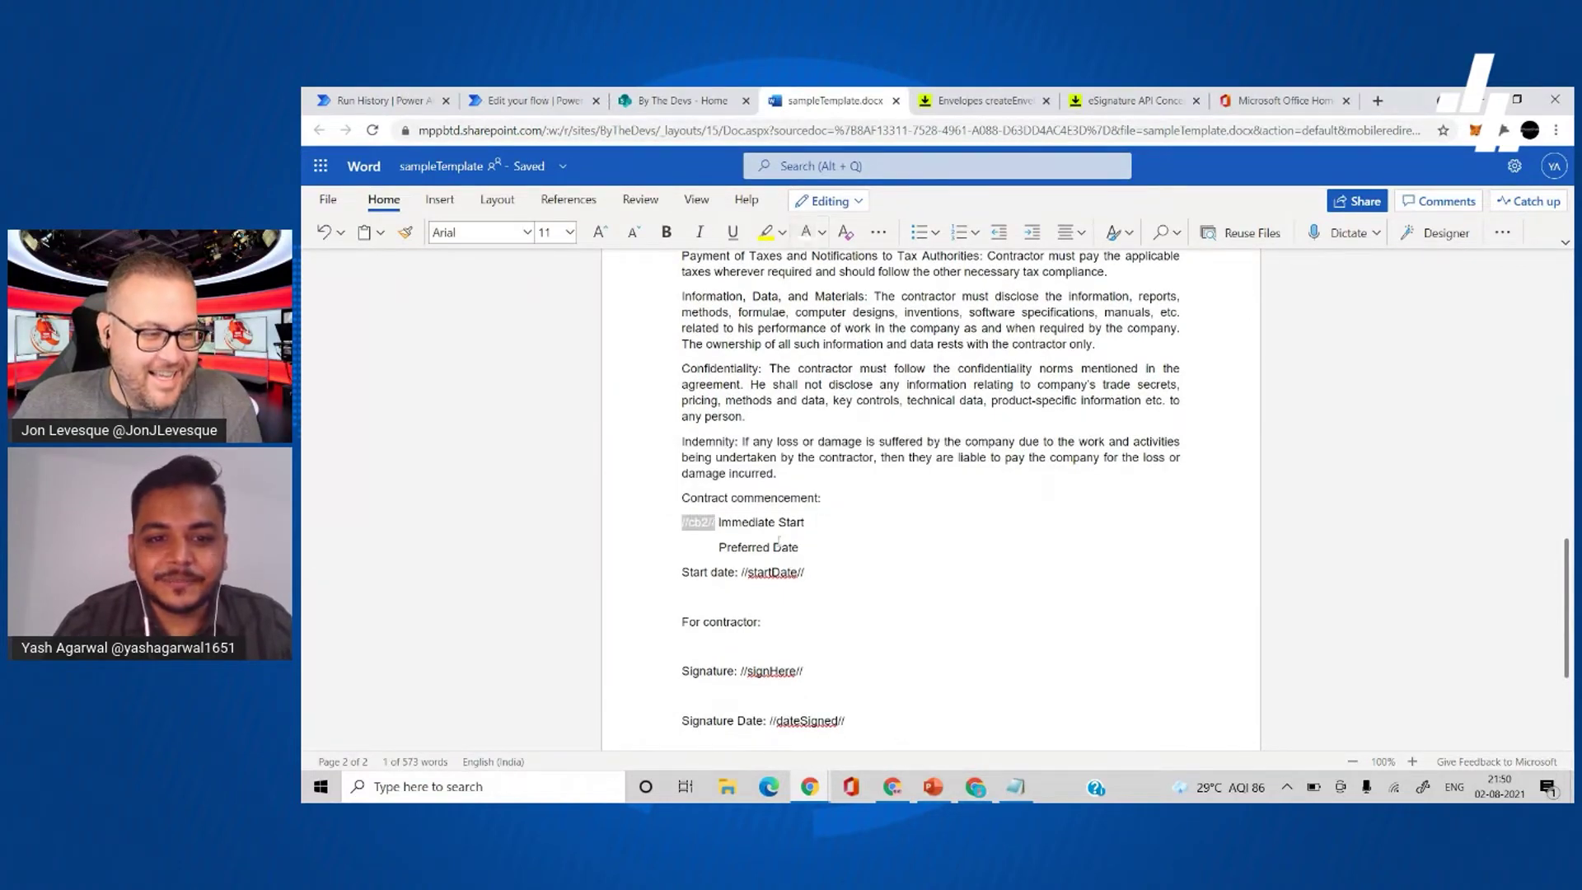
- Make the //startDate//, //signHere// and //dateSigned// tags white
drag(805, 572, 741, 573)
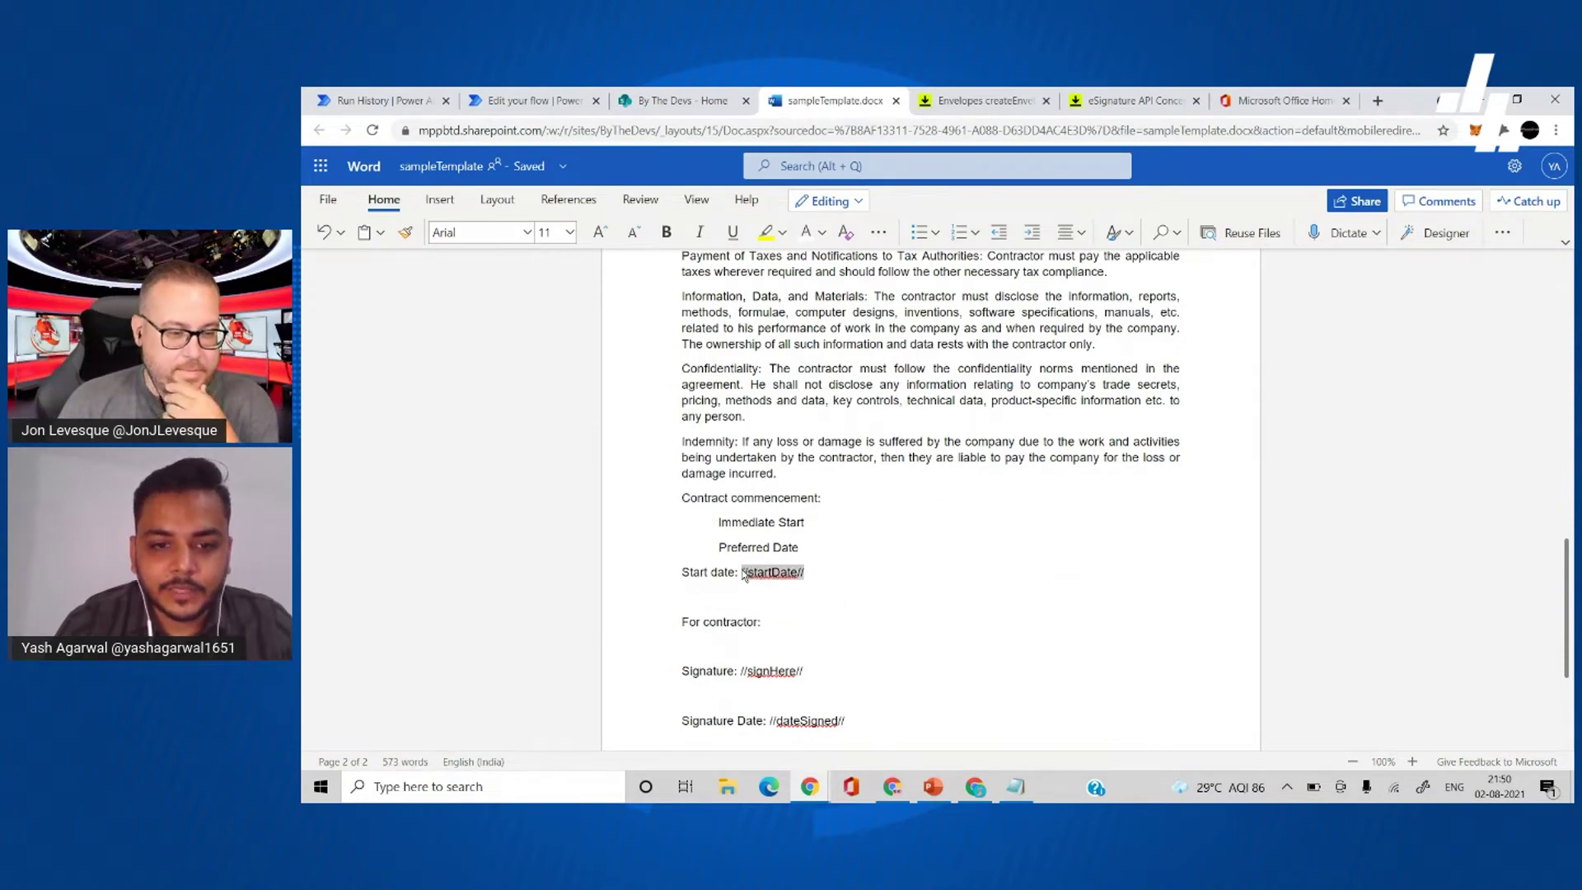
click(806, 234)
scroll(890, 477, down, 3)
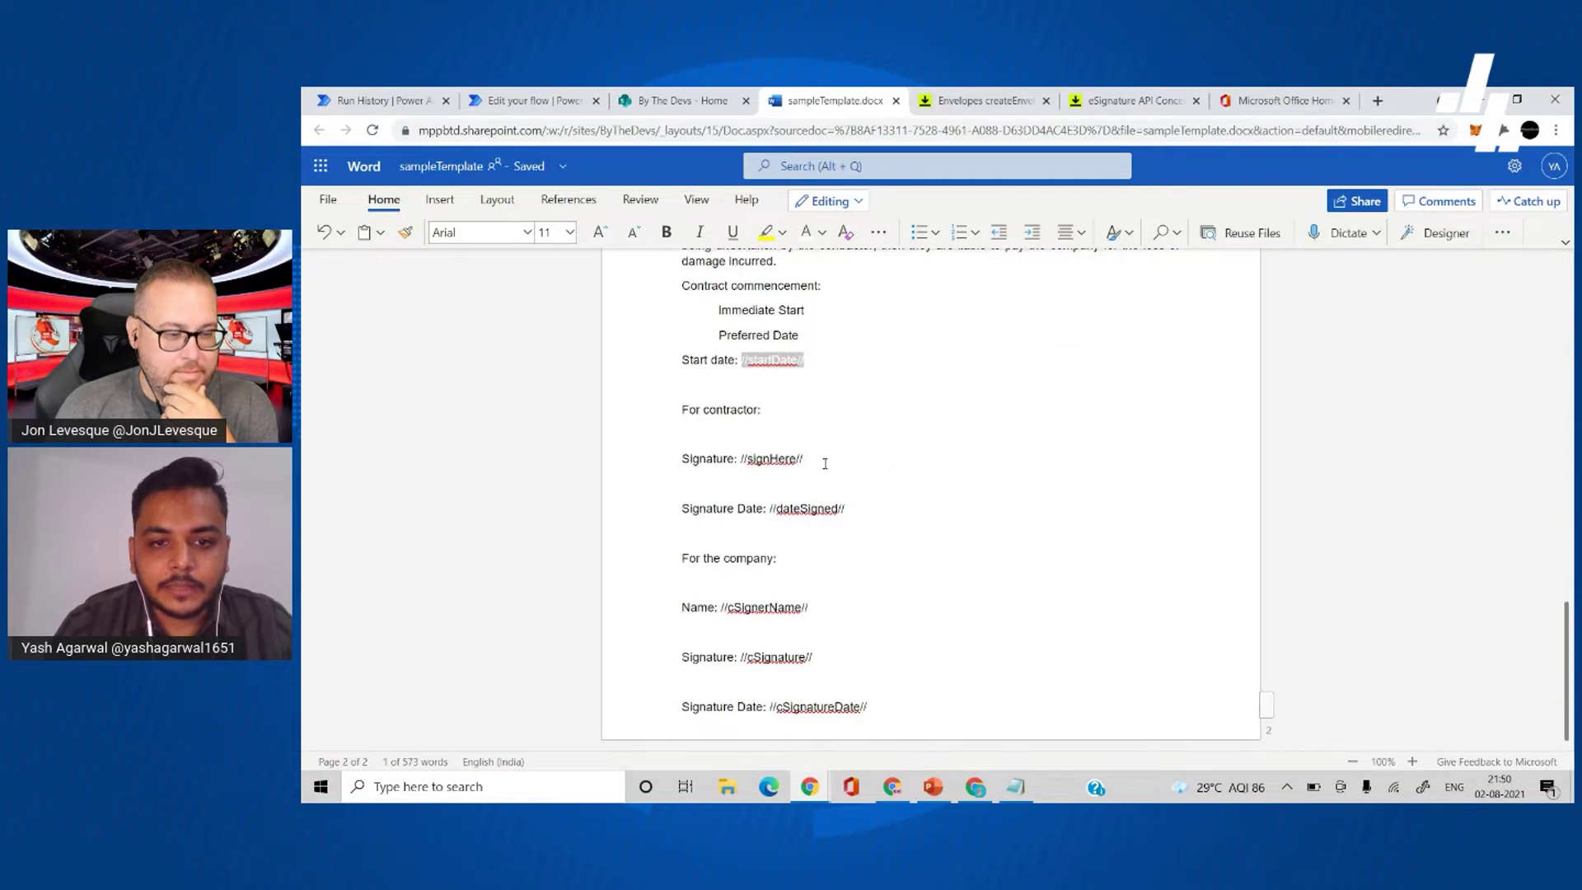
drag(804, 468, 744, 470)
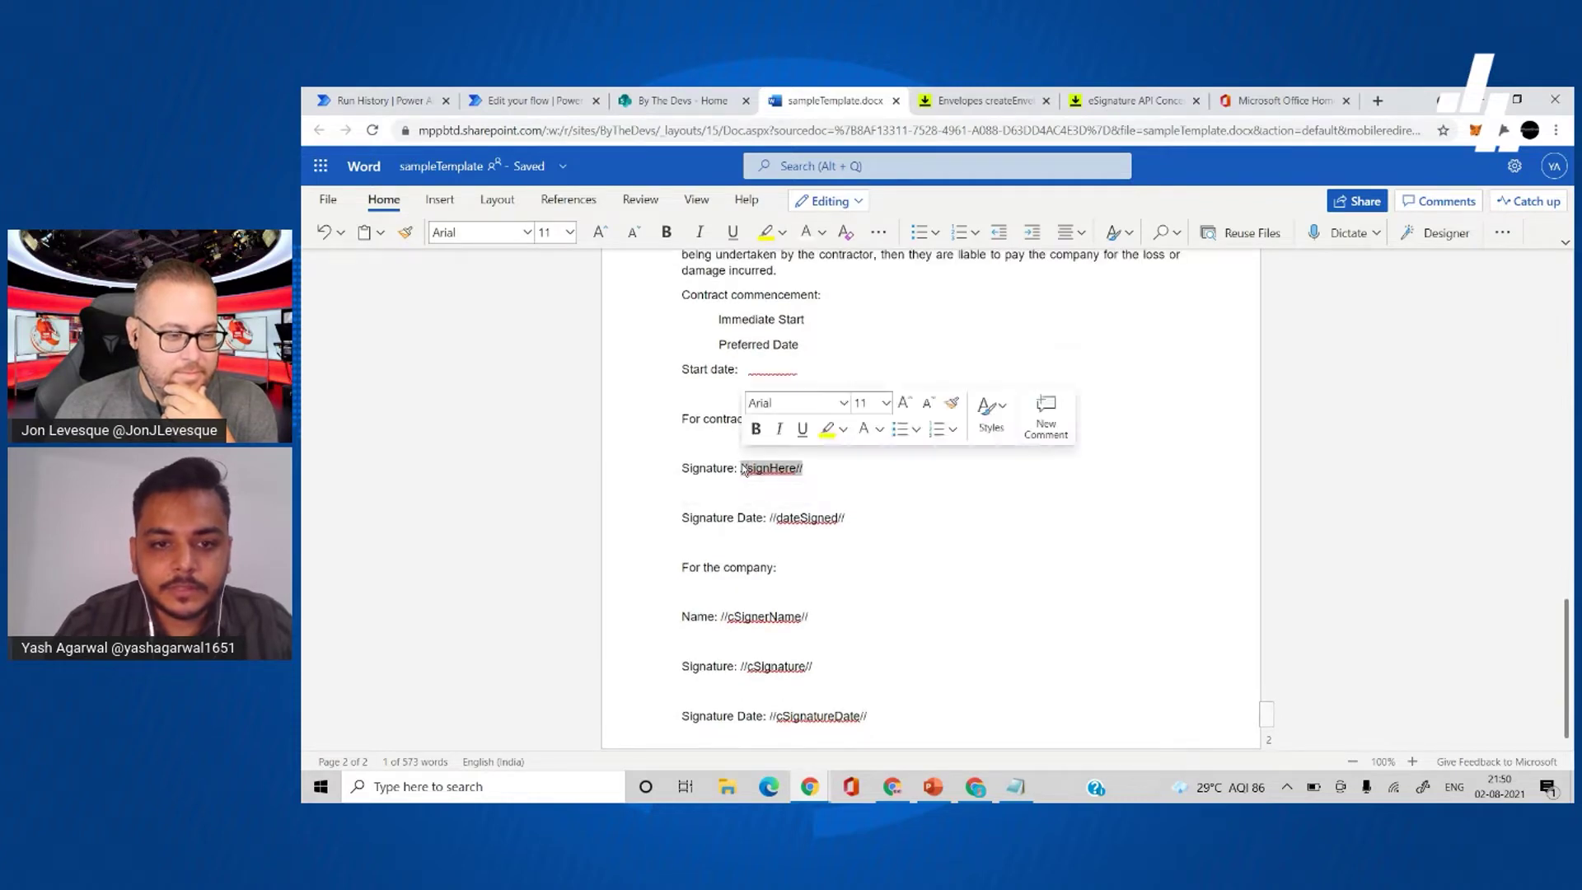
click(806, 233)
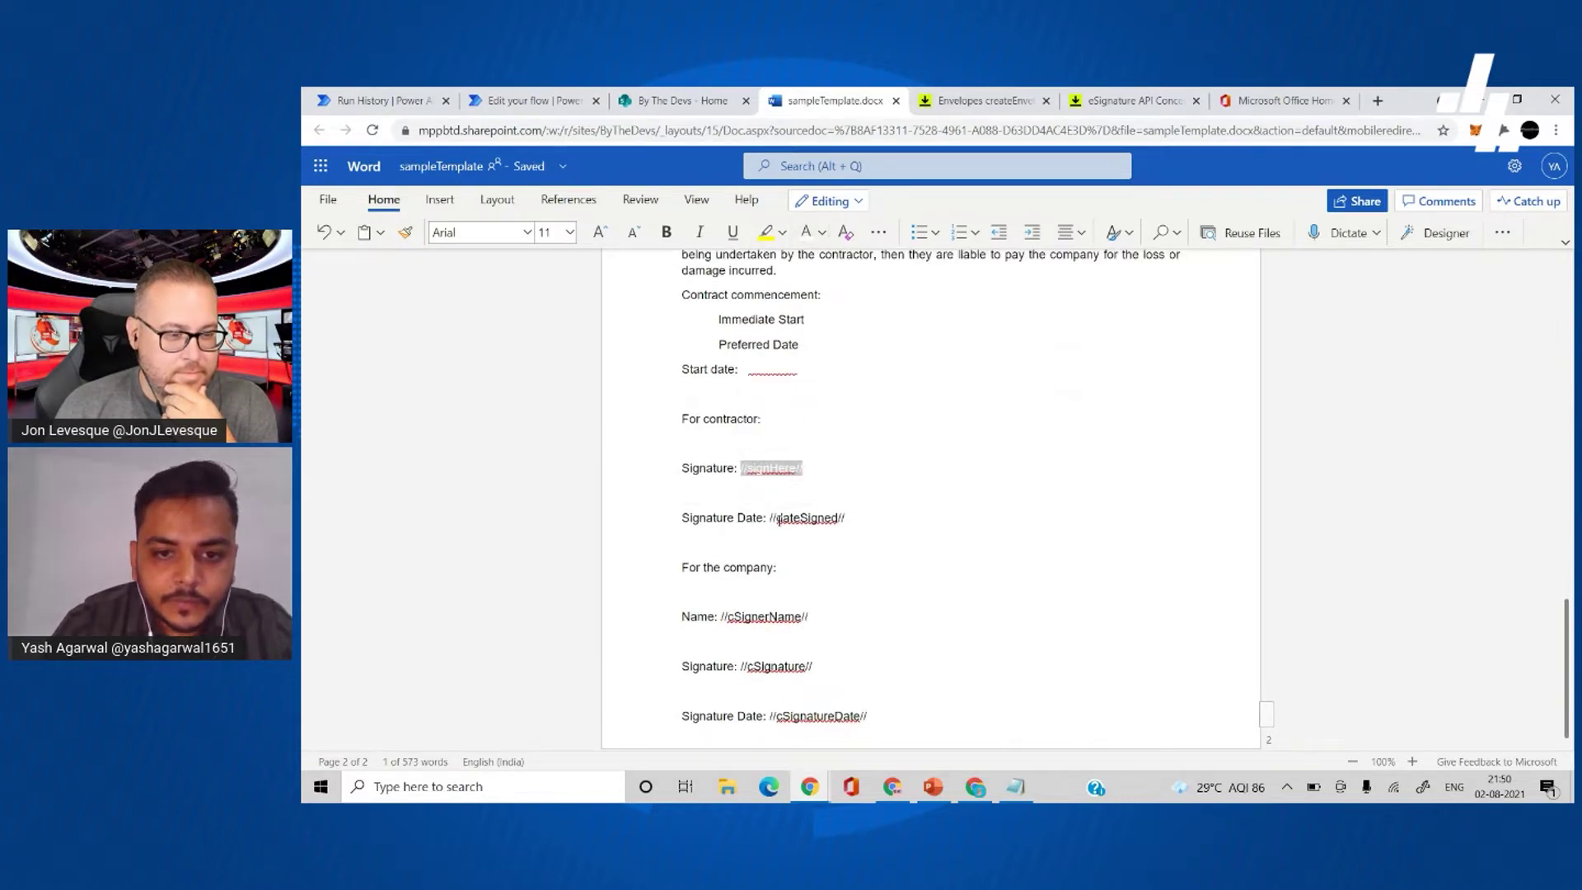
drag(849, 517, 766, 517)
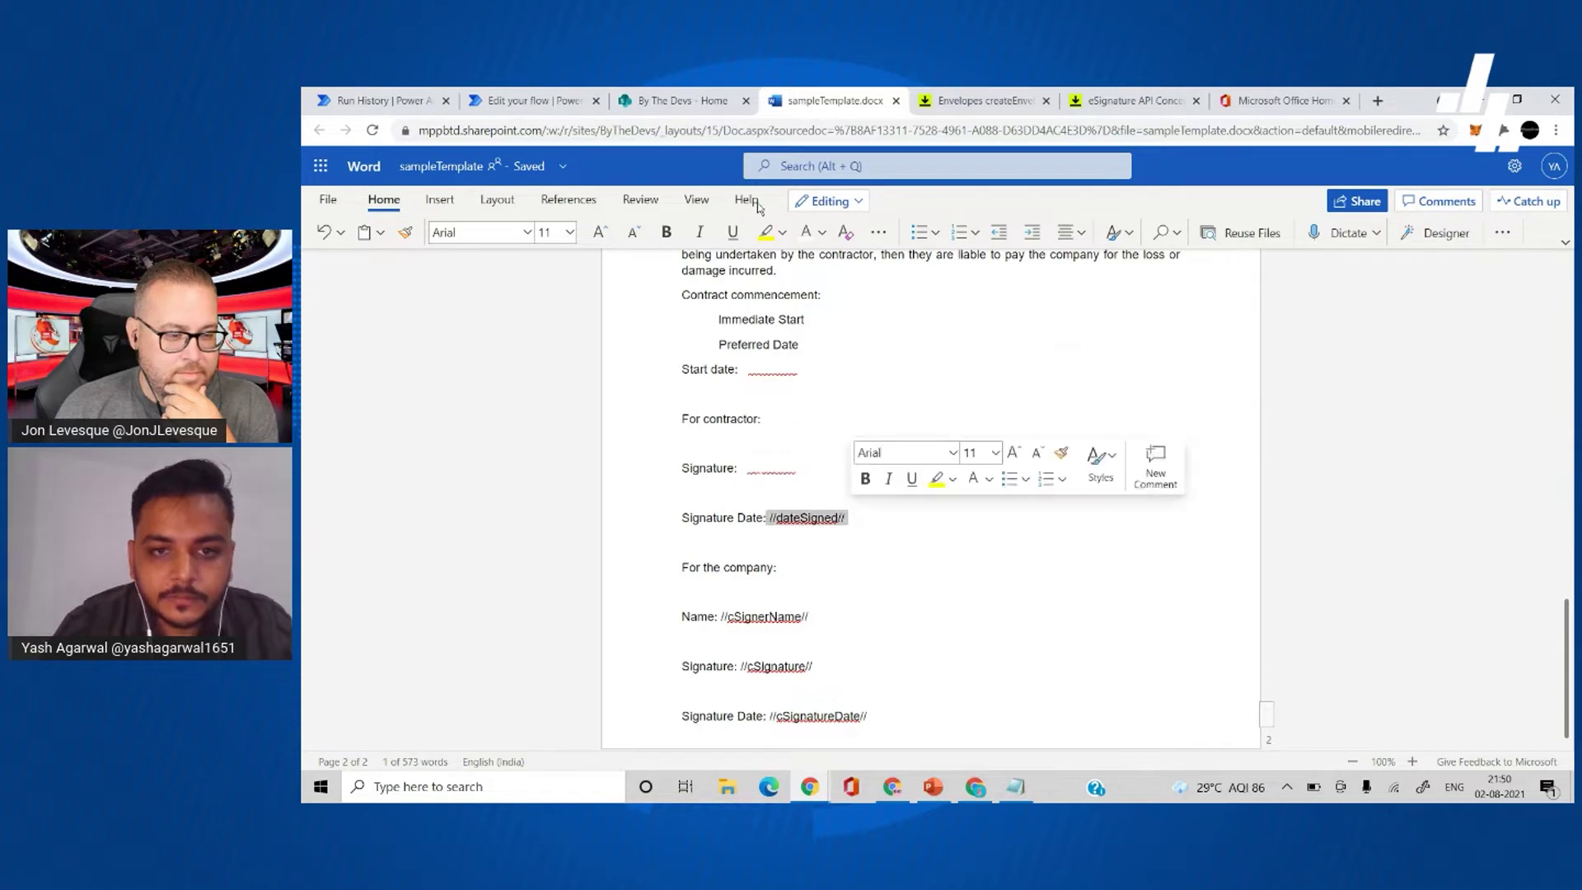
click(806, 234)
- Hide the company's //cSignerName//, //cSignature// and //cSignatureDate// tags by colouring them white
scroll(816, 346, down, 1)
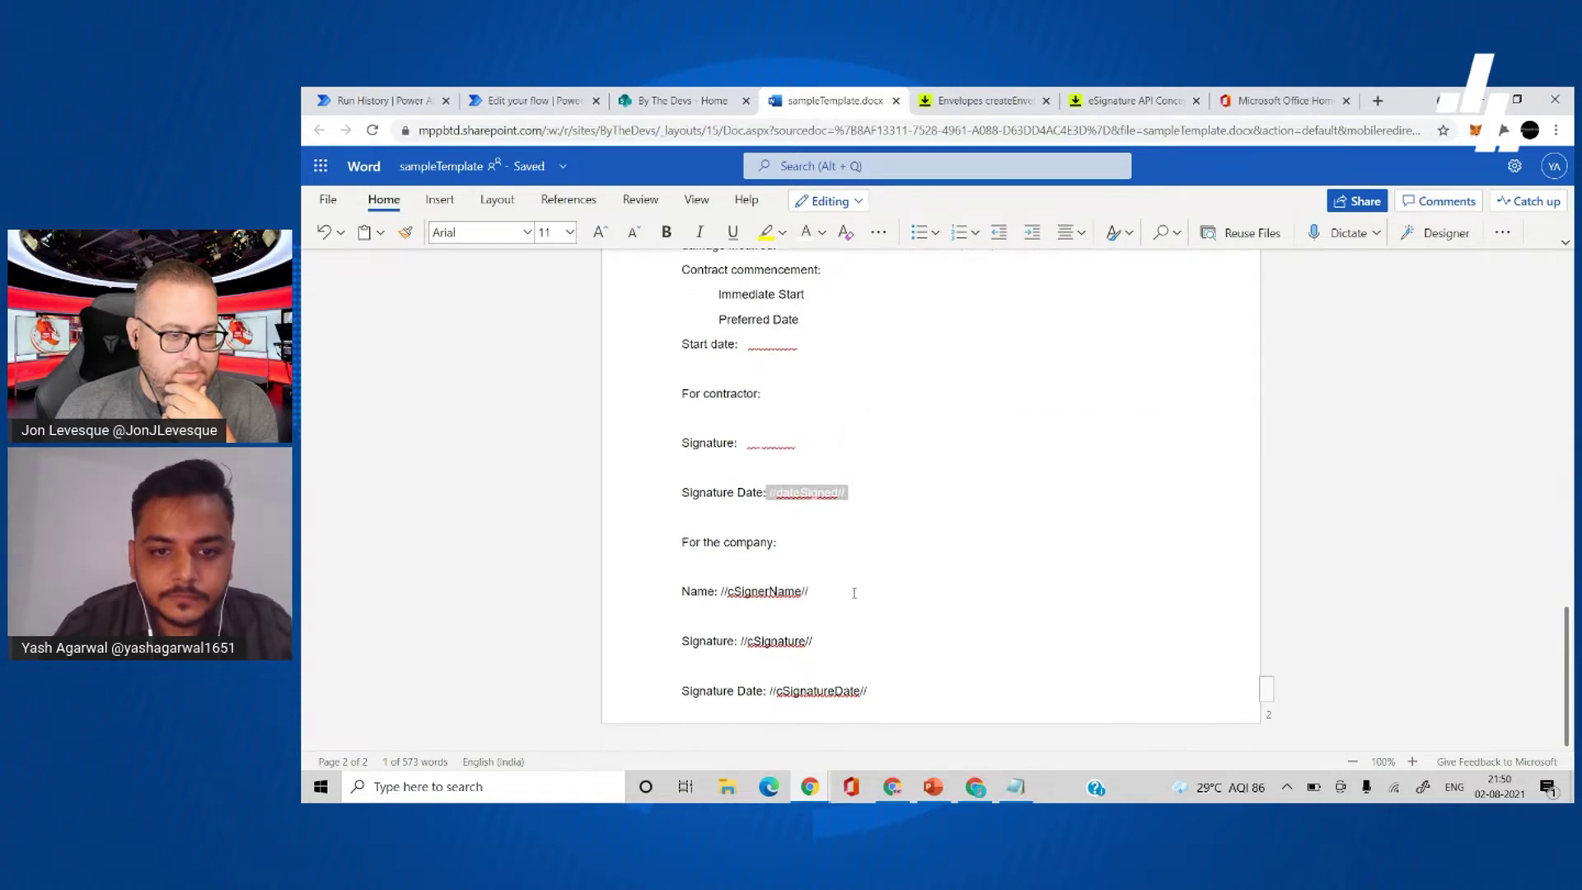
scroll(731, 594, up, 1)
drag(723, 616, 829, 612)
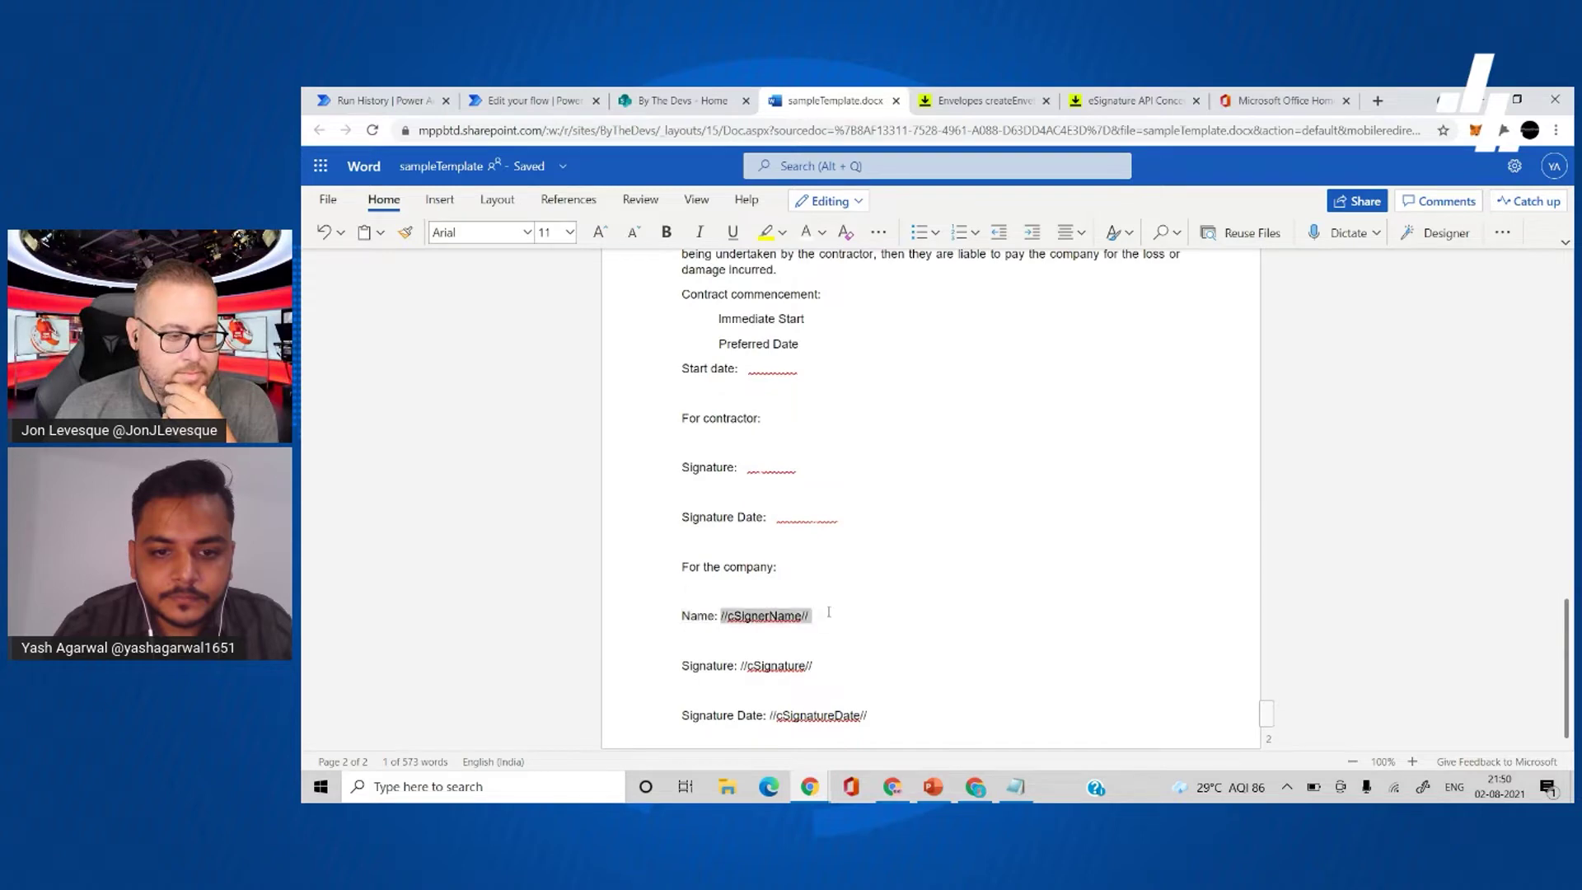
click(806, 234)
drag(741, 666, 820, 665)
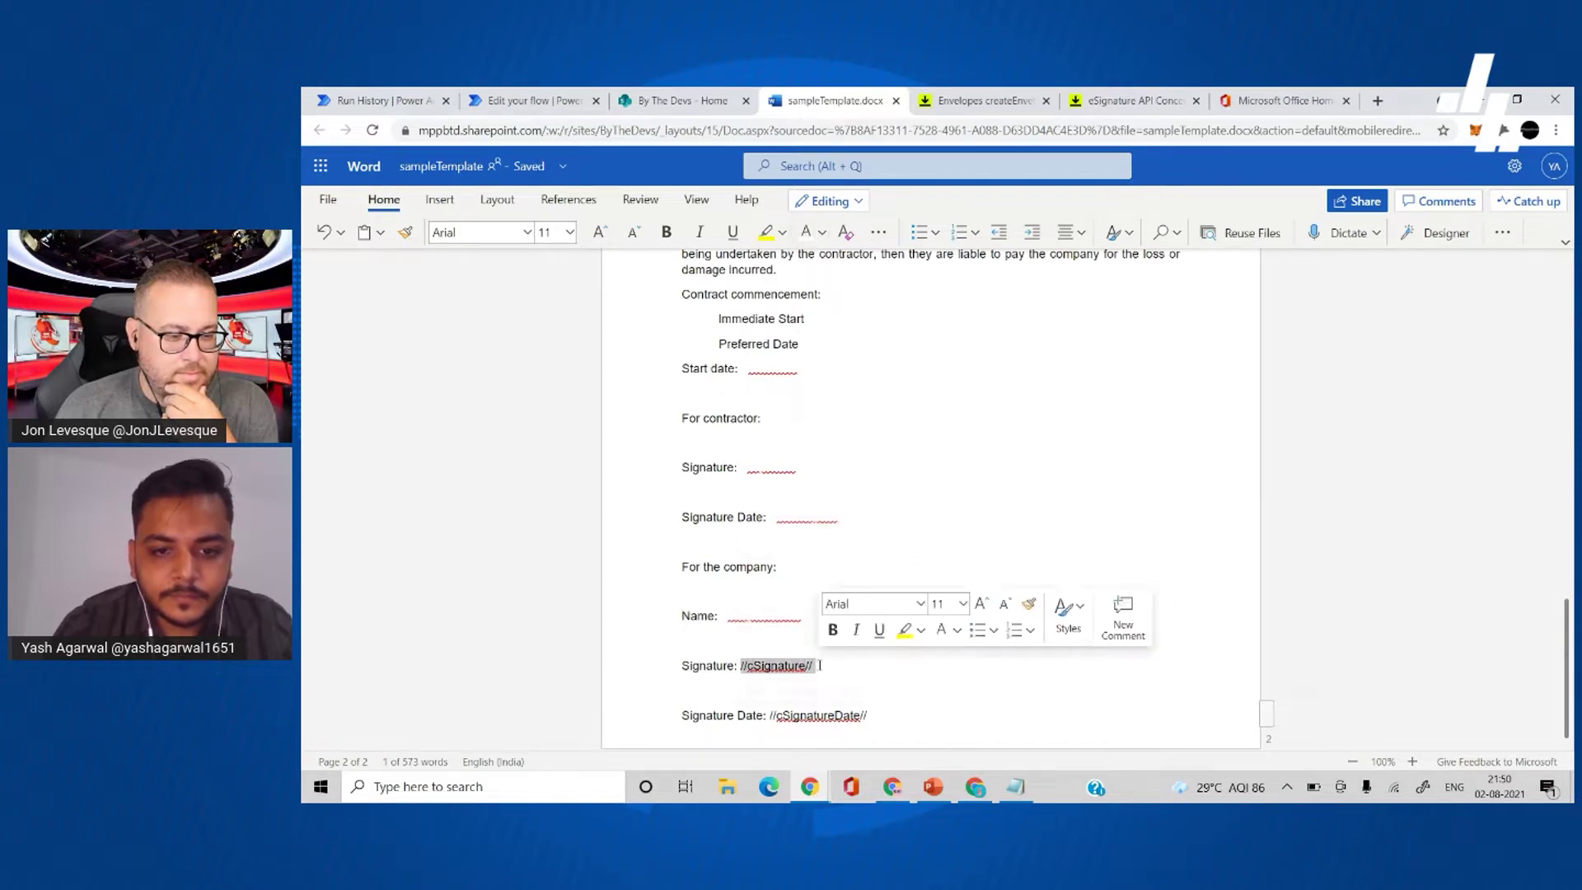
click(806, 233)
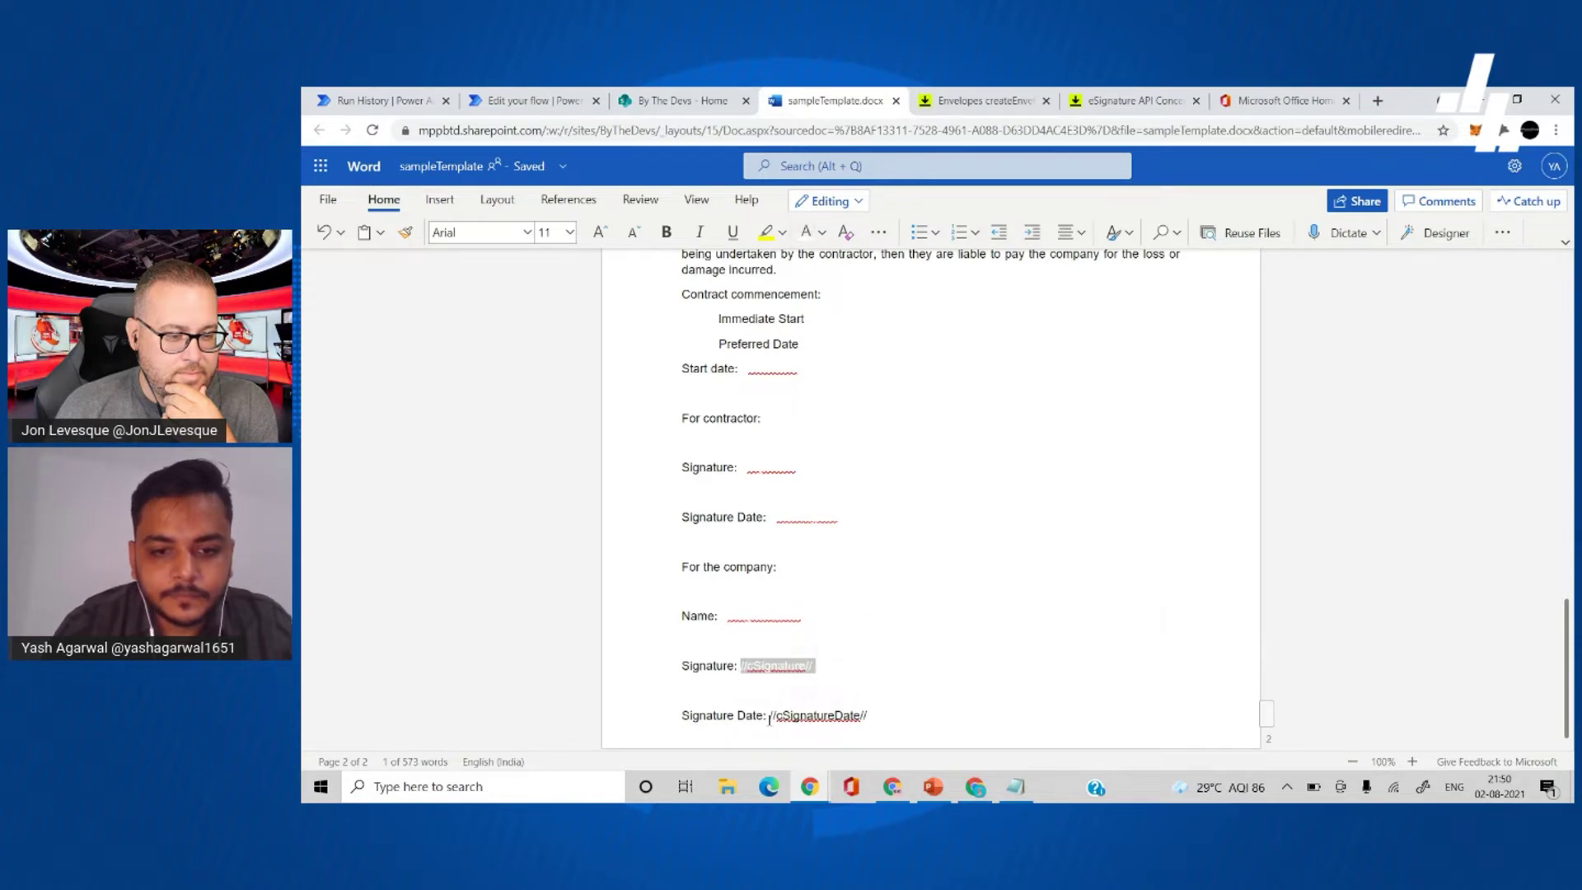
drag(768, 716, 875, 721)
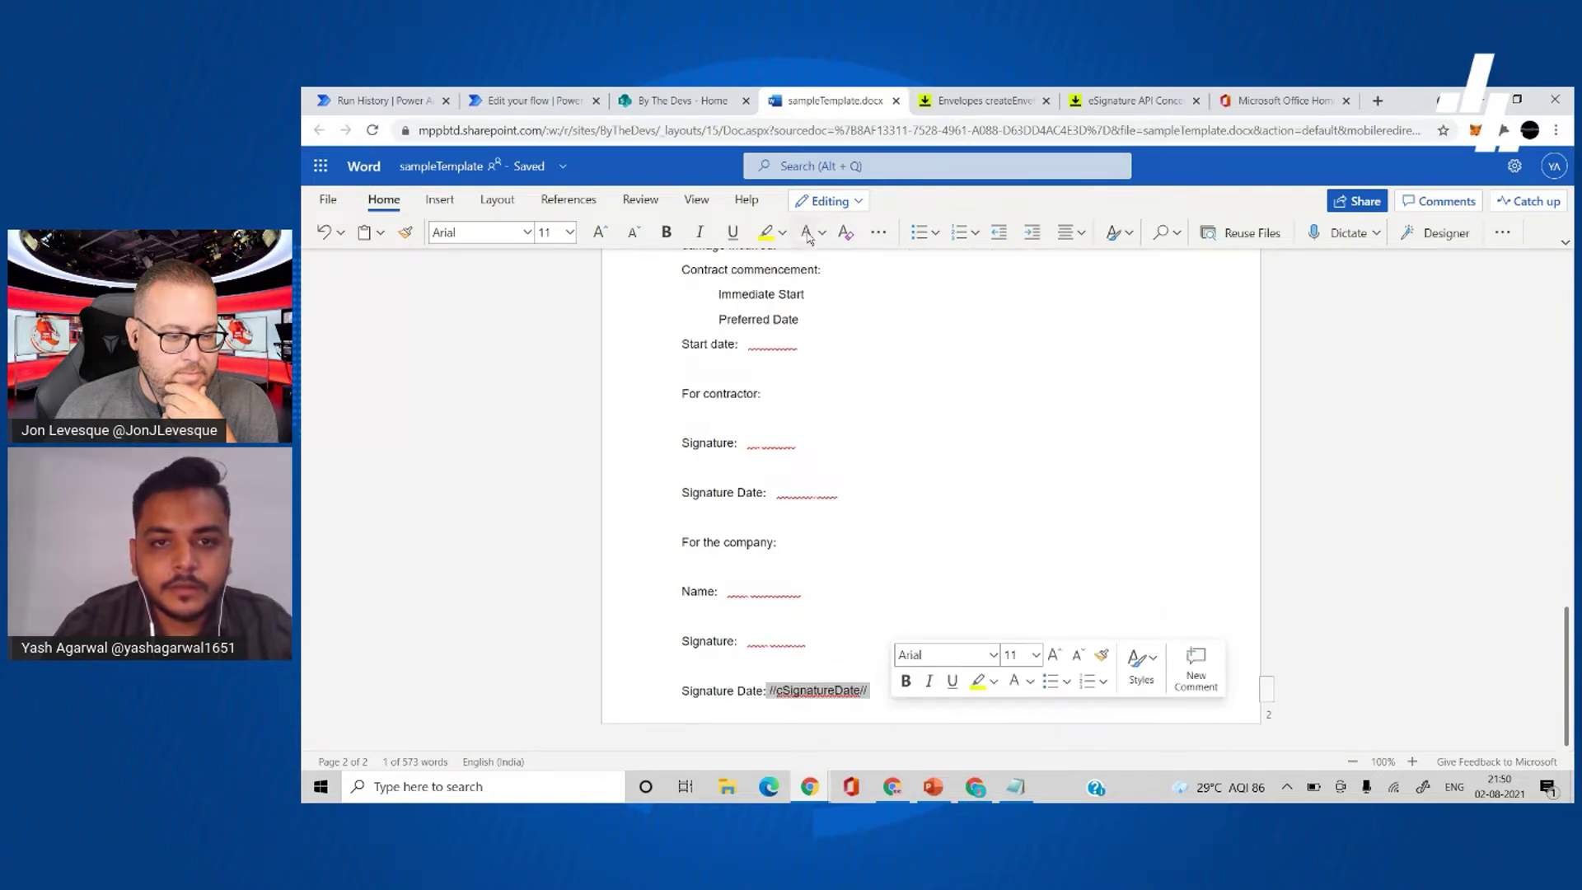
click(806, 233)
- Deselect and scroll back through the document to confirm the signature tags are hidden
scroll(866, 585, up, 2)
scroll(866, 585, down, 2)
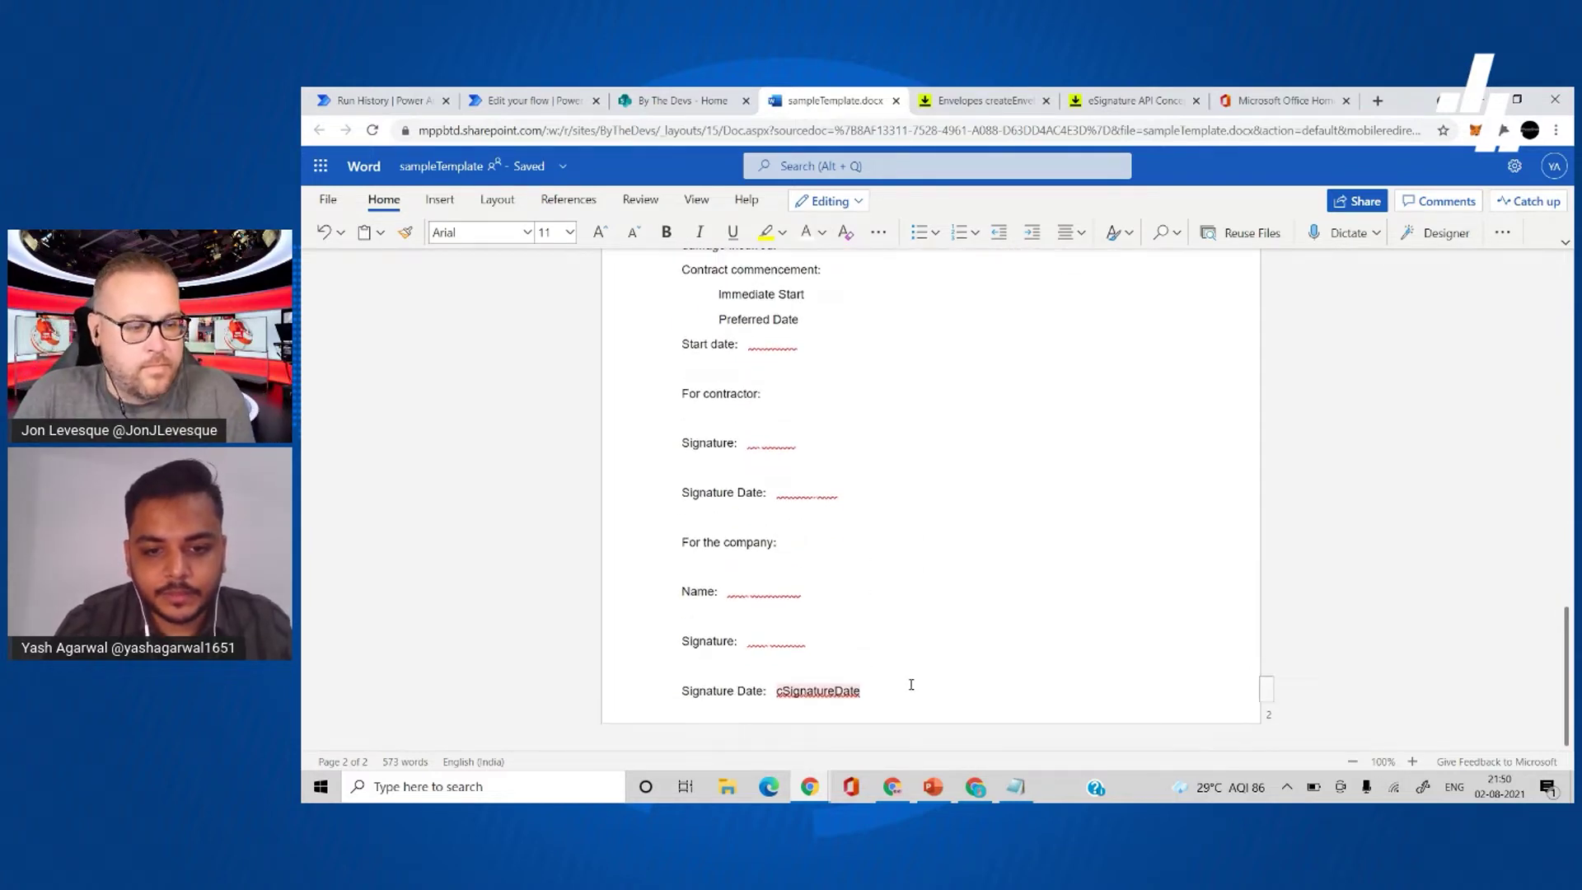
click(897, 636)
scroll(965, 571, up, 2)
scroll(965, 571, up, 6)
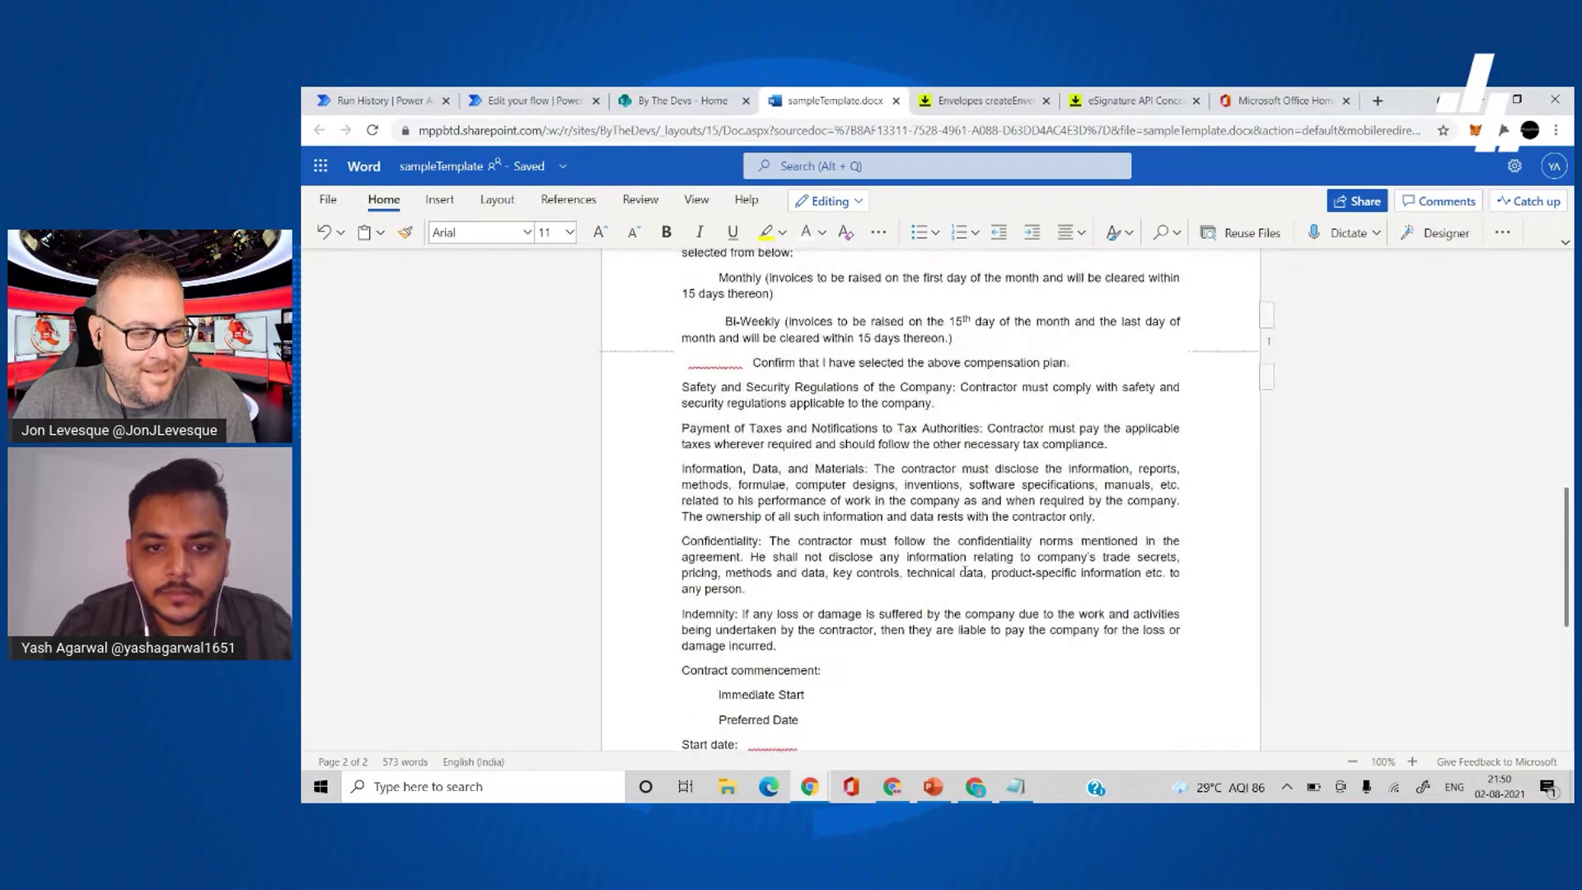
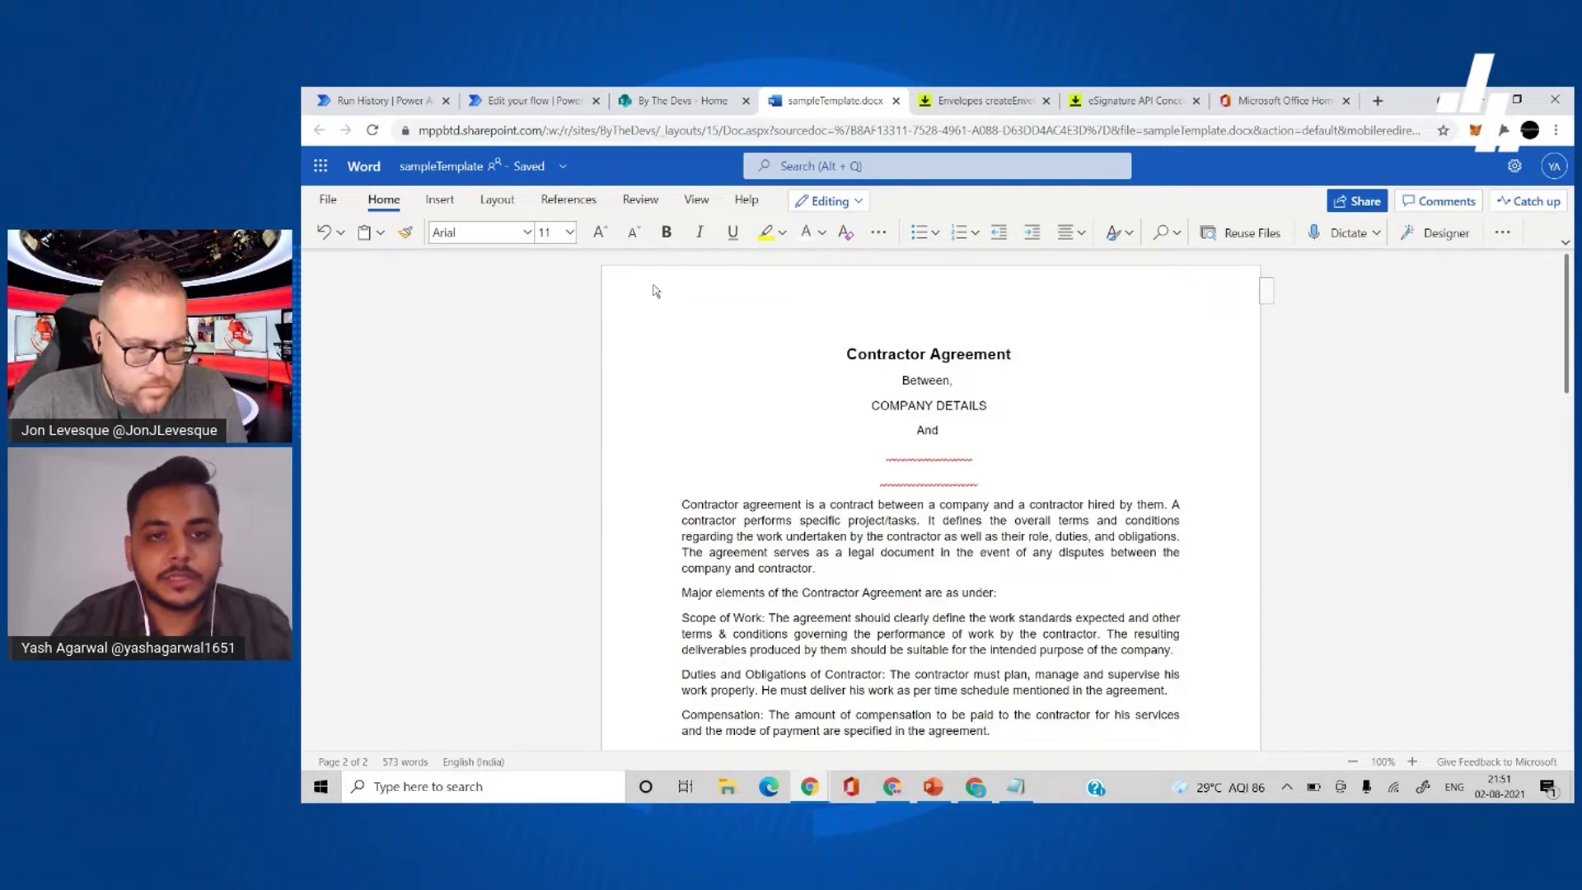
- Go to the By The Devs site contents and bring up the options for creating something new
click(550, 99)
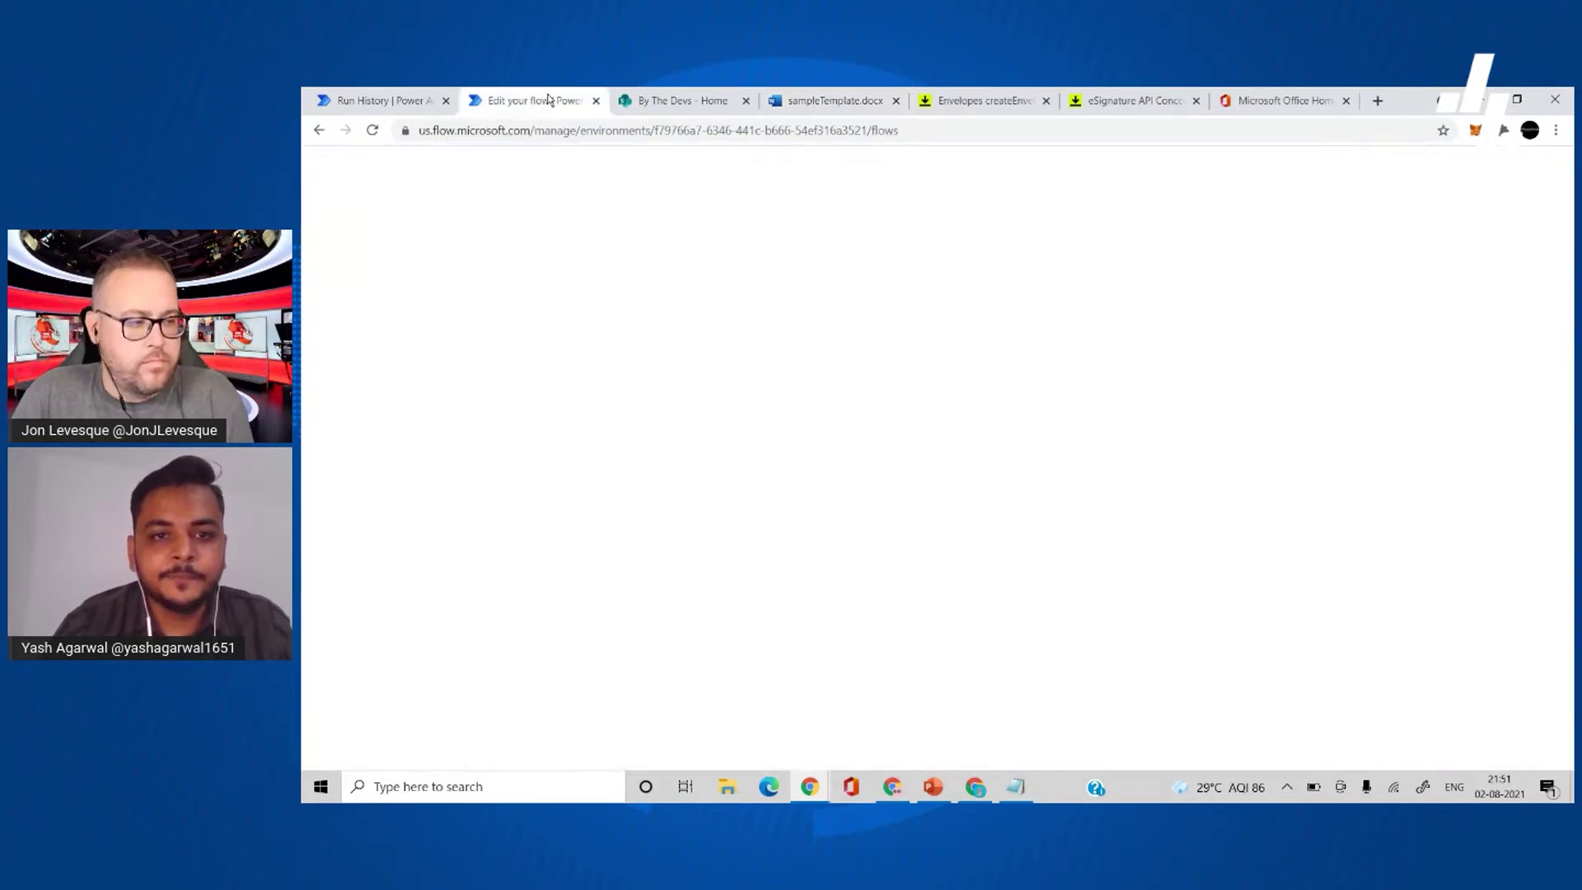
click(824, 104)
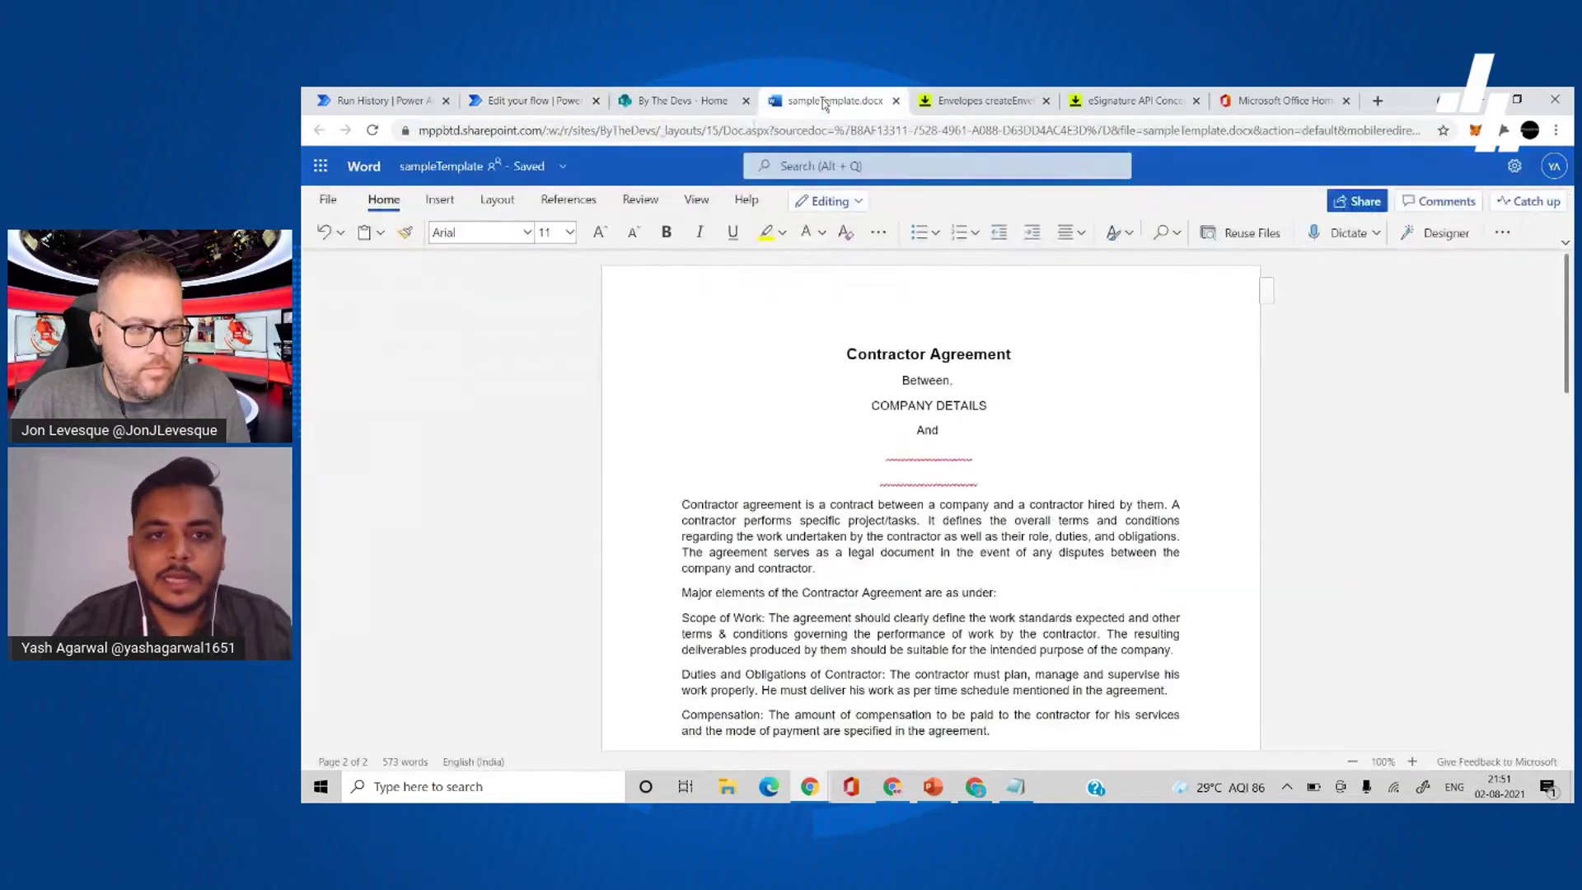
click(681, 102)
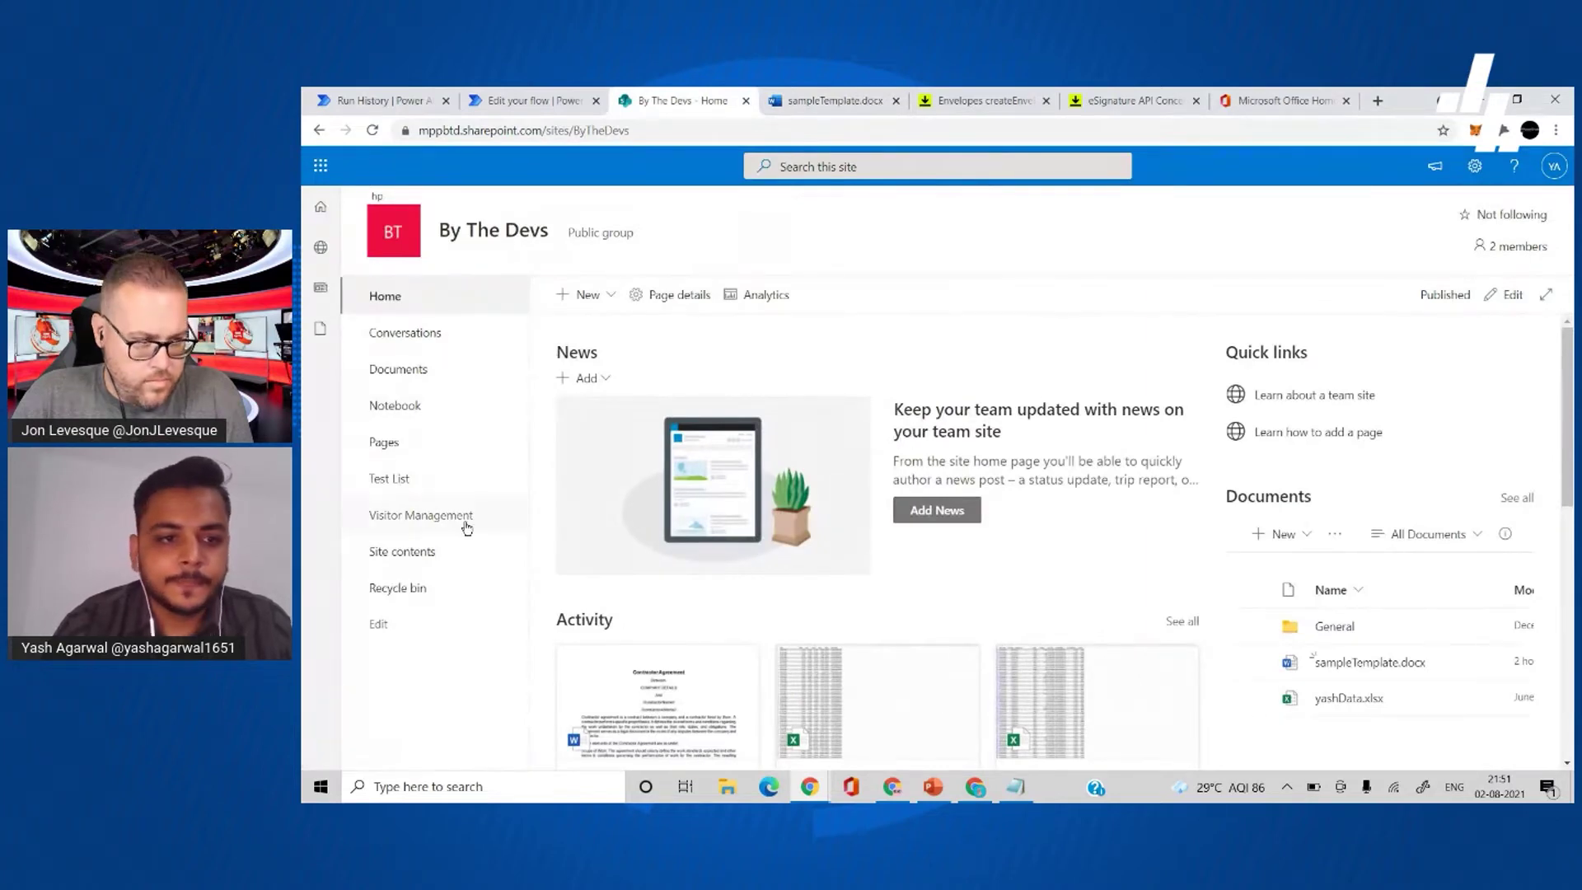
click(449, 560)
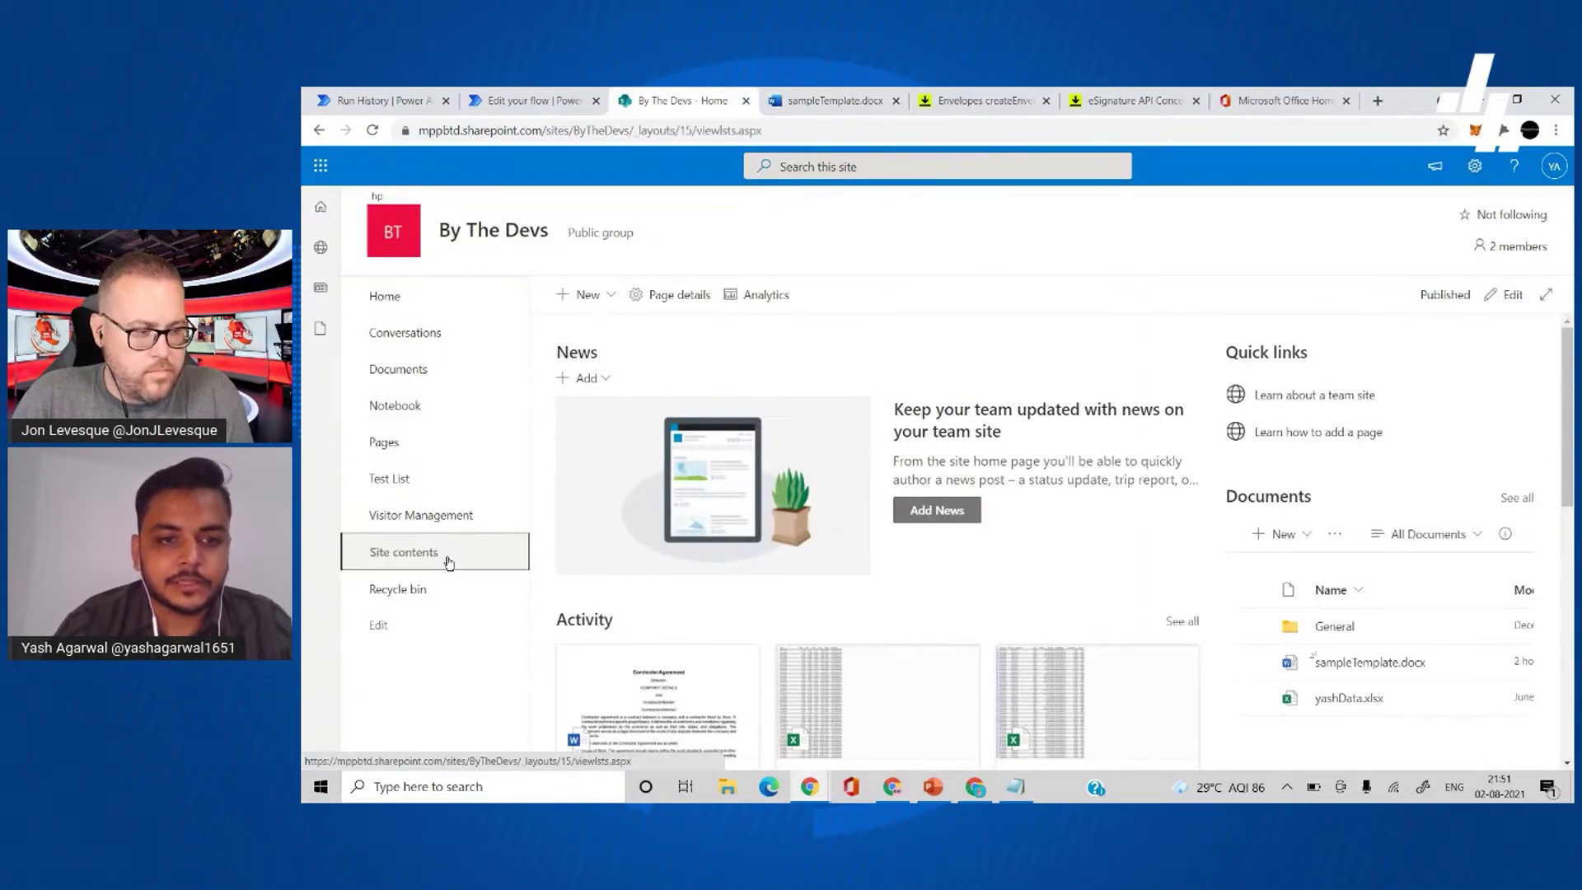
click(586, 291)
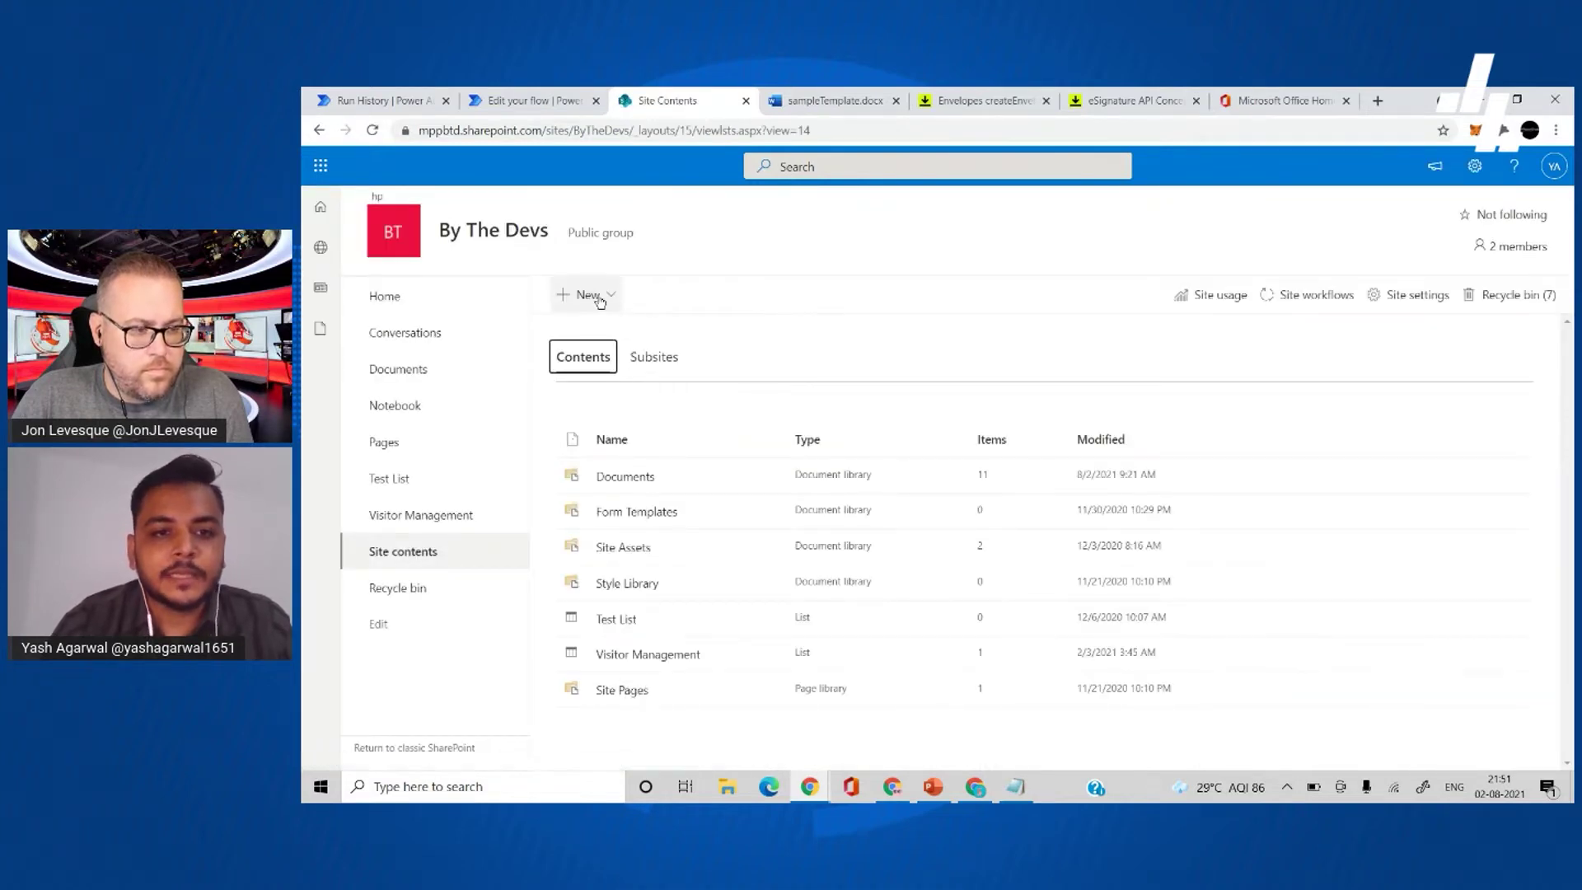
click(587, 294)
- Create a blank list named 'New Contractor Agreements'
click(565, 329)
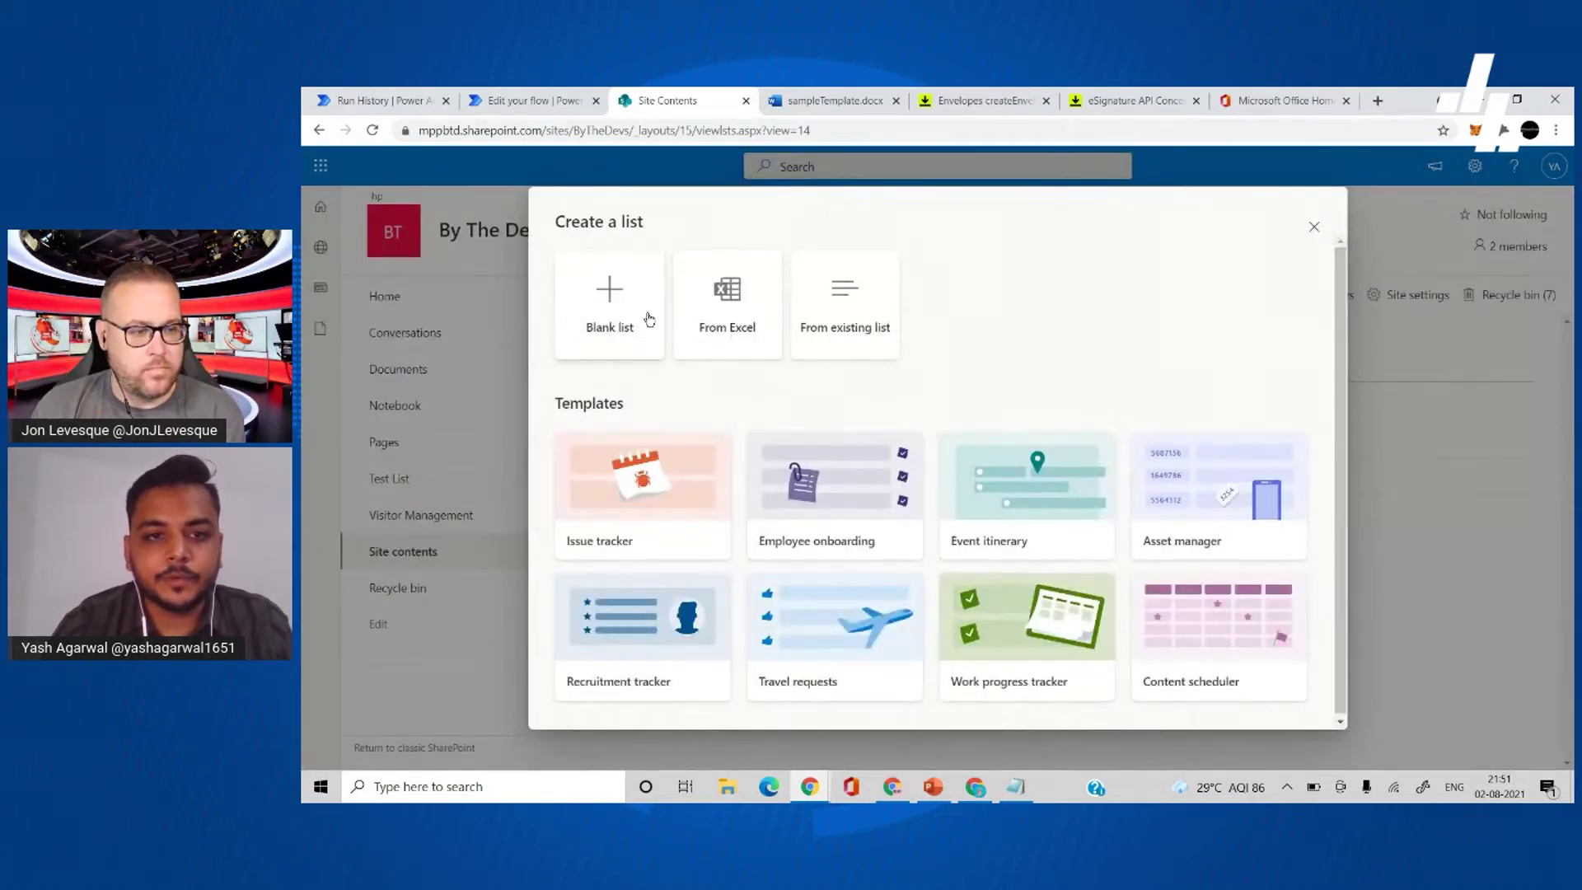
click(647, 319)
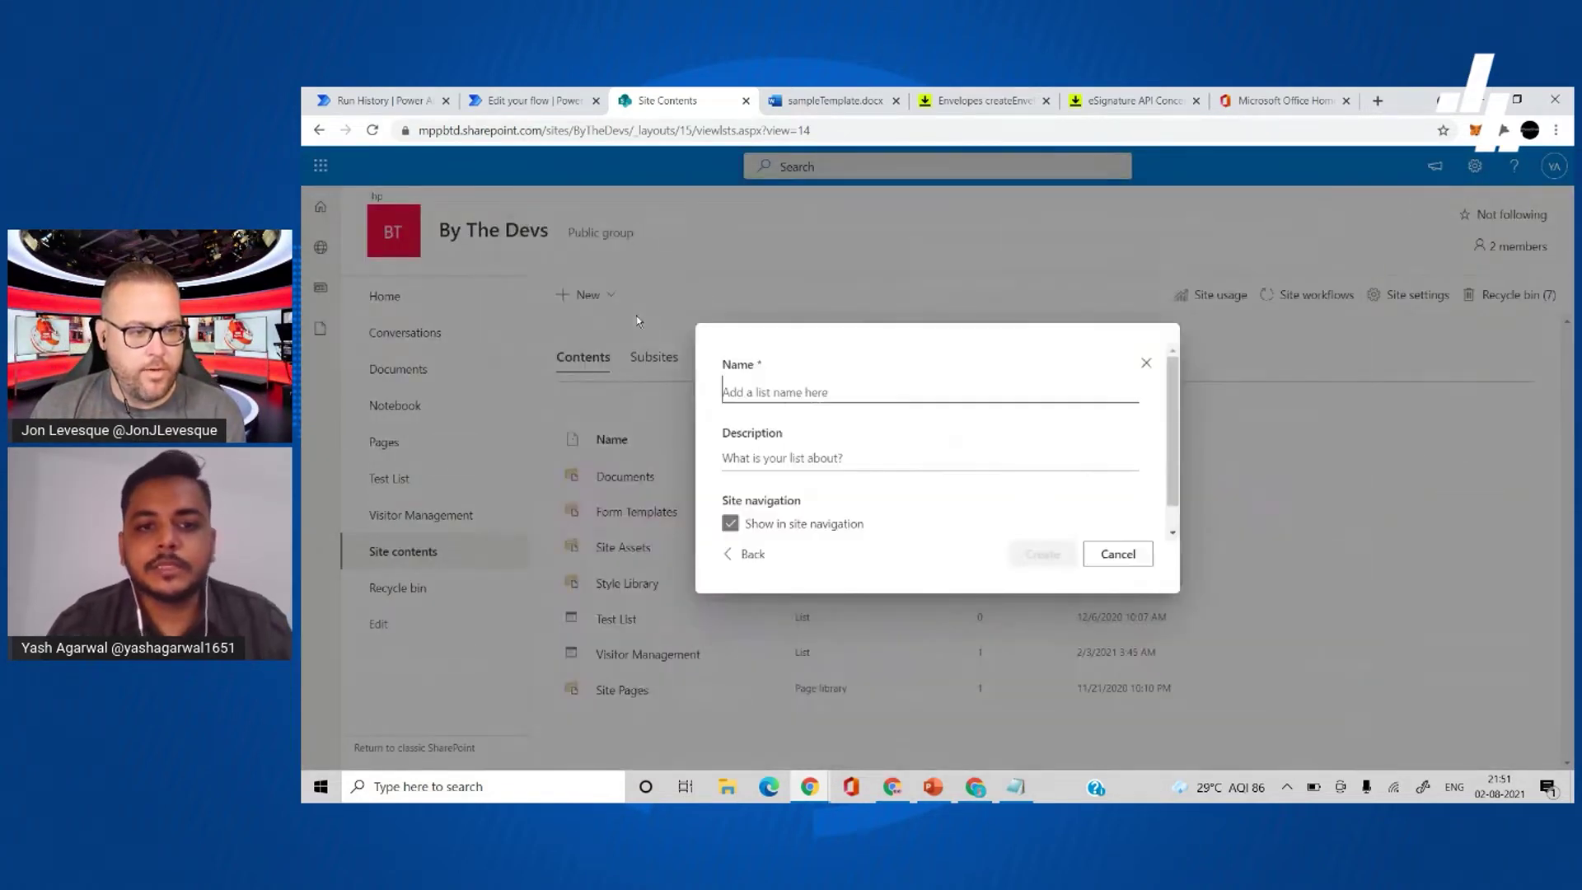
text(New C)
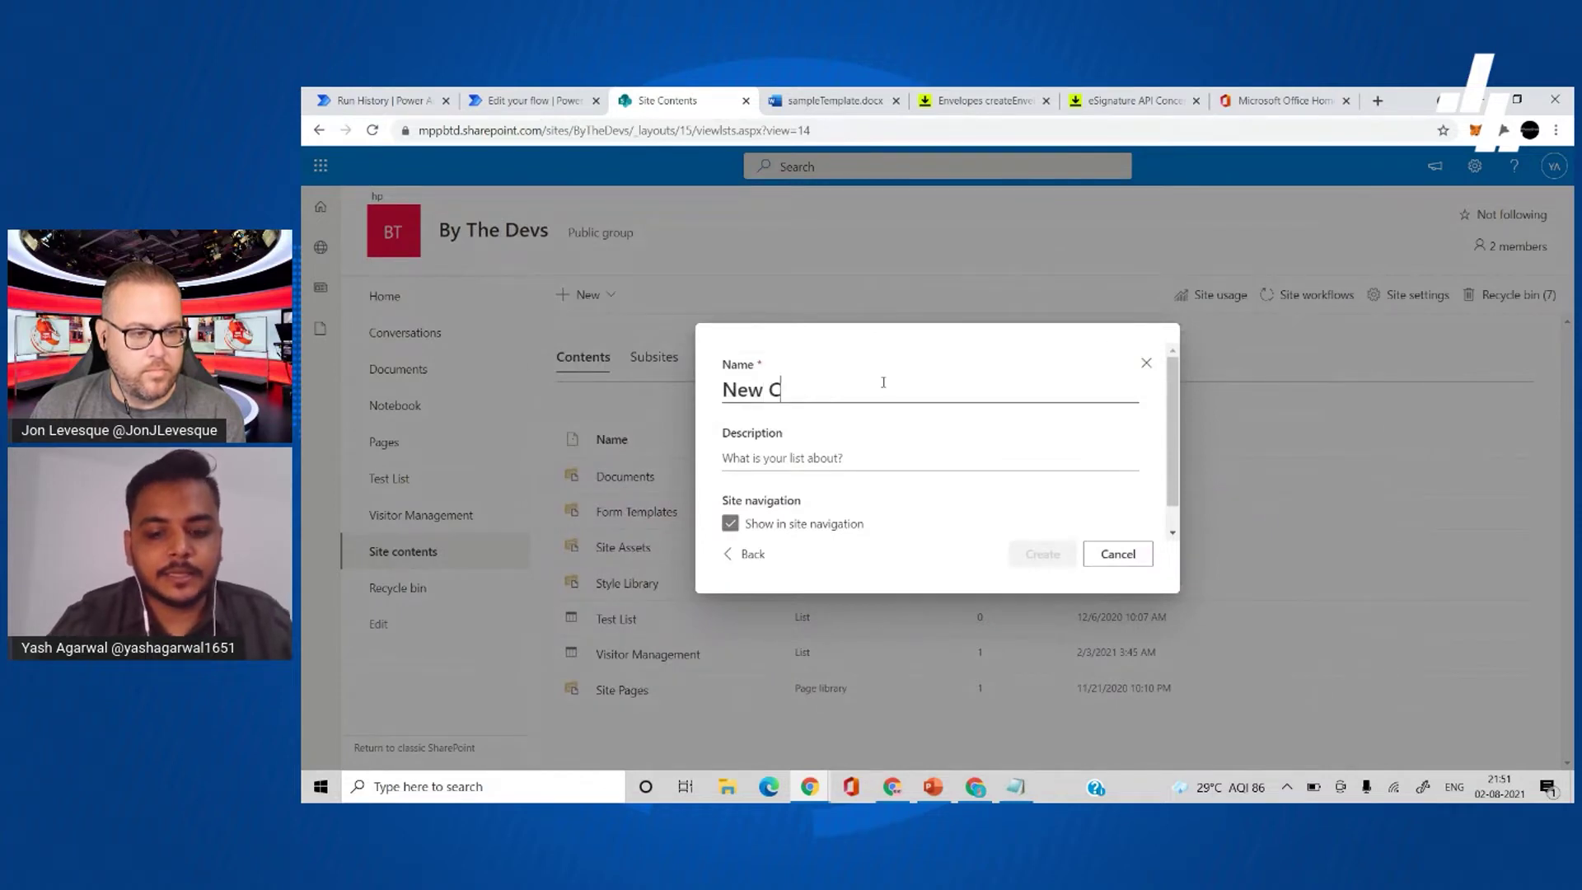
text(ontractor A)
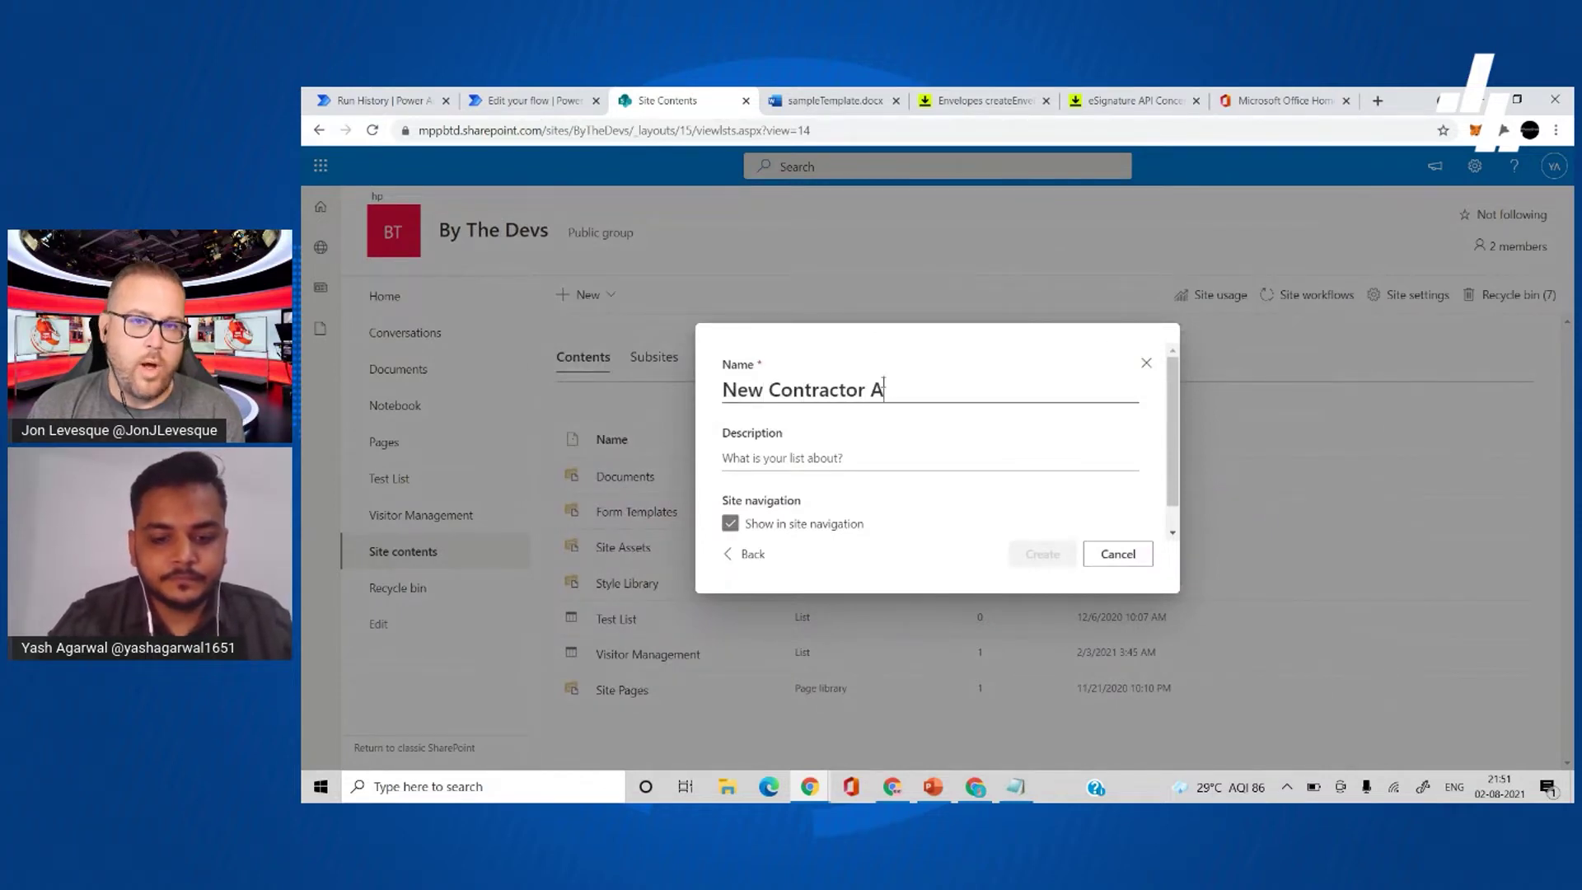
text(greements)
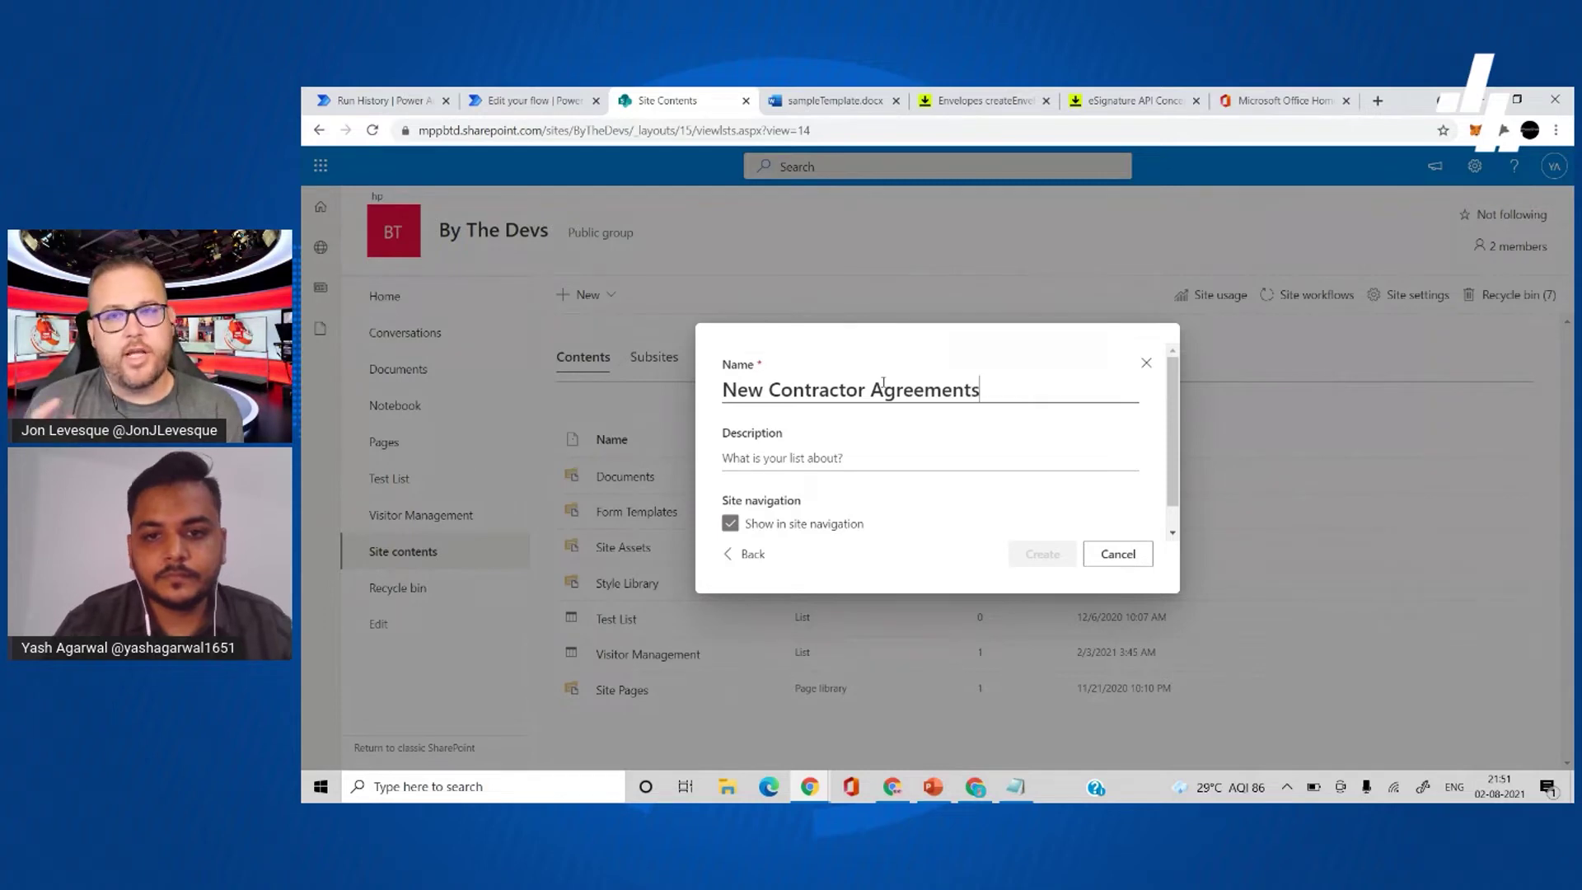
click(959, 457)
scroll(946, 488, down, 1)
key(Return)
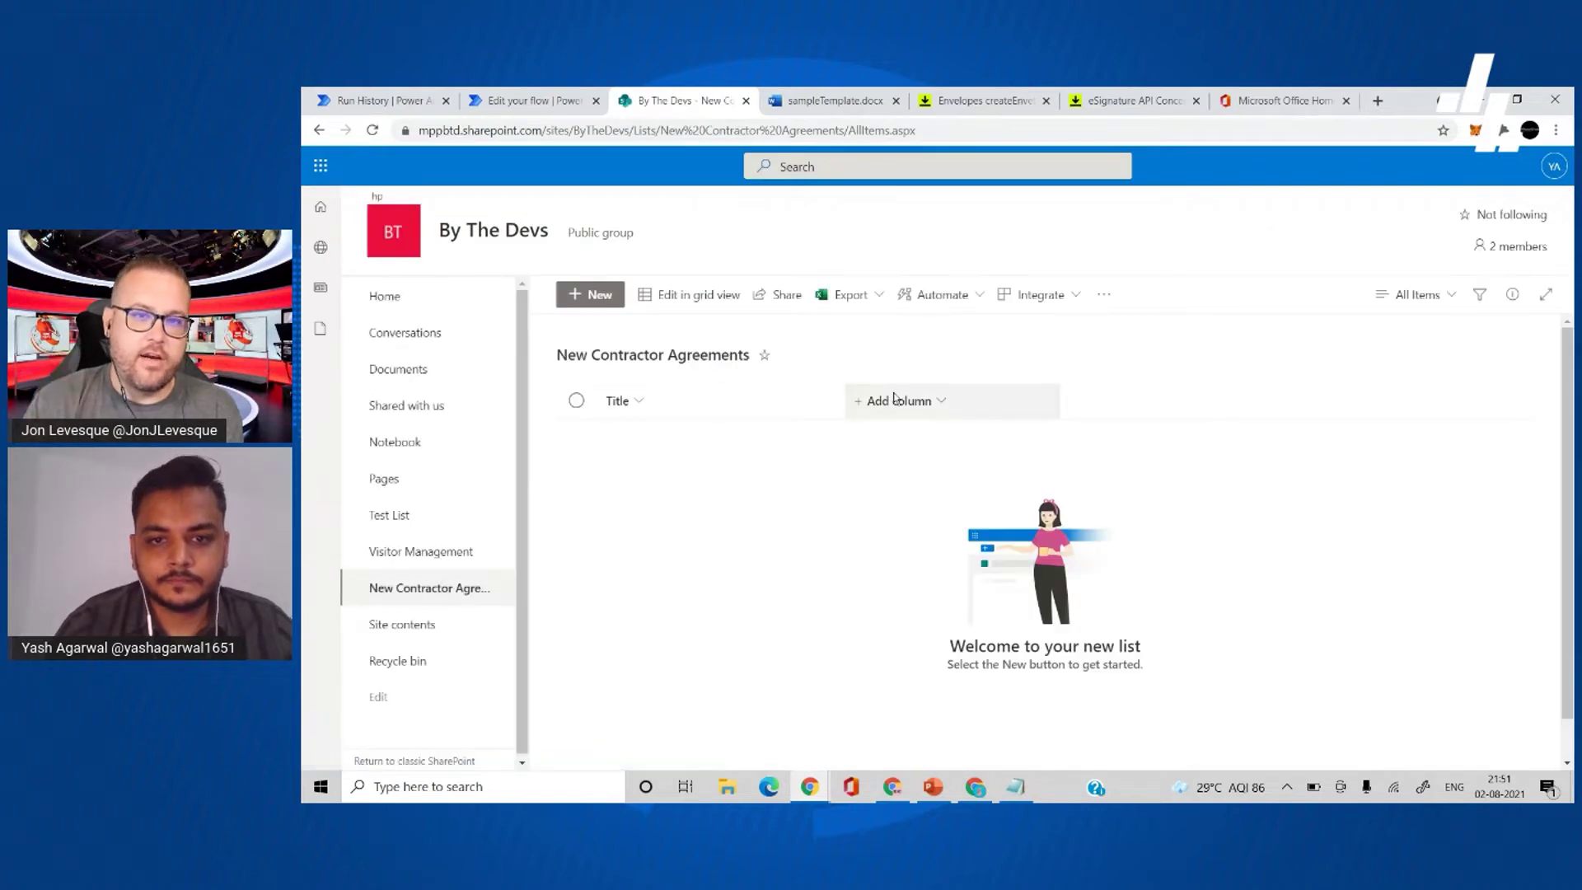
- Add a single line of text column named 'Email' to the list
click(939, 400)
click(1146, 403)
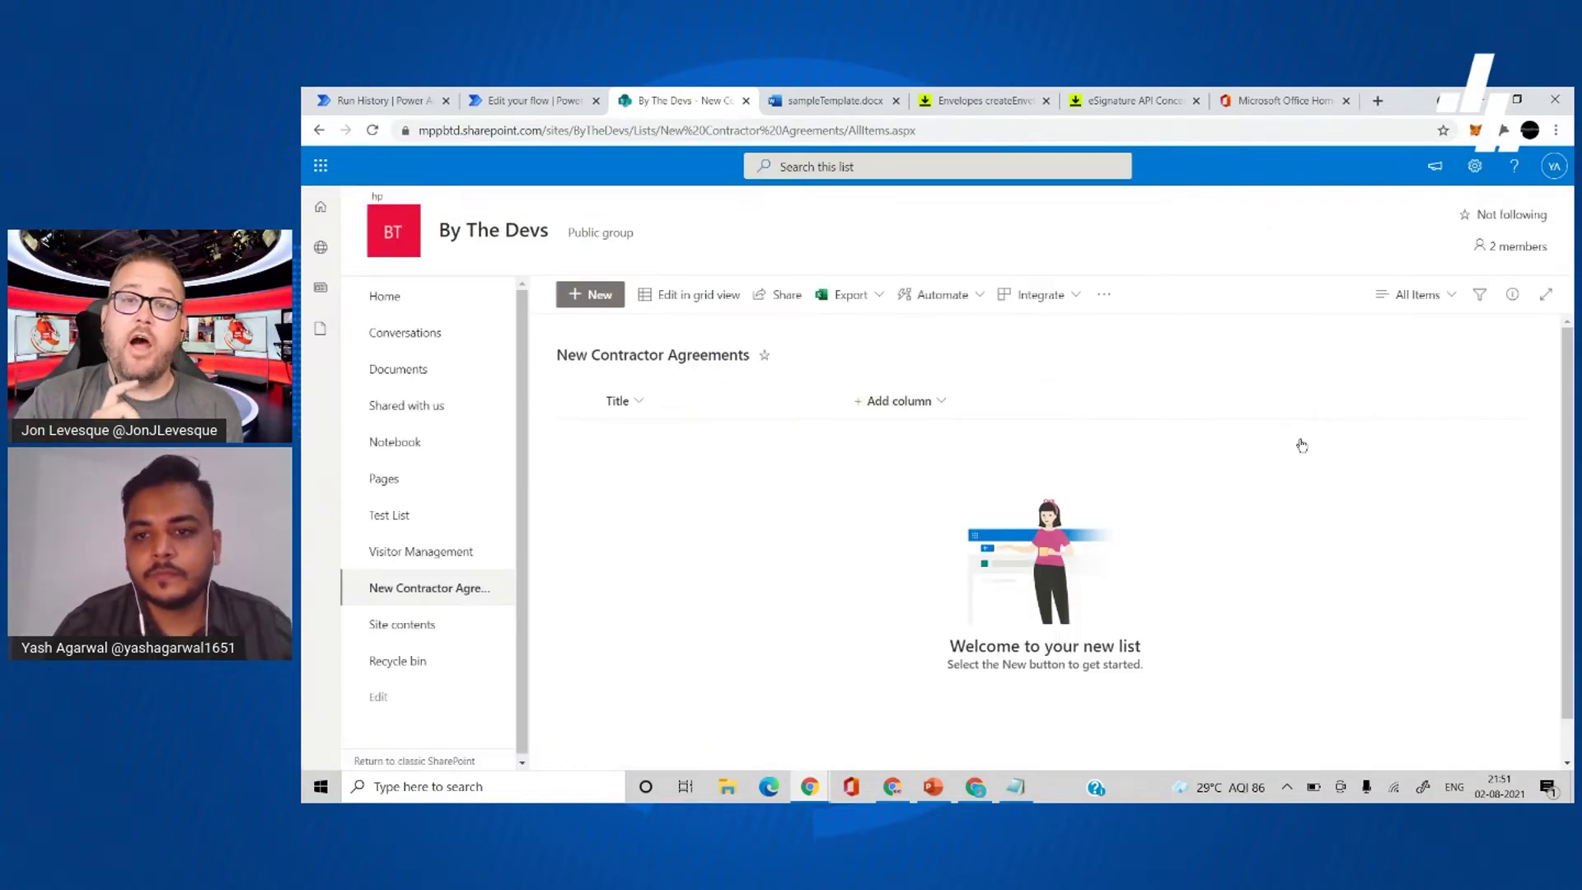
click(1390, 247)
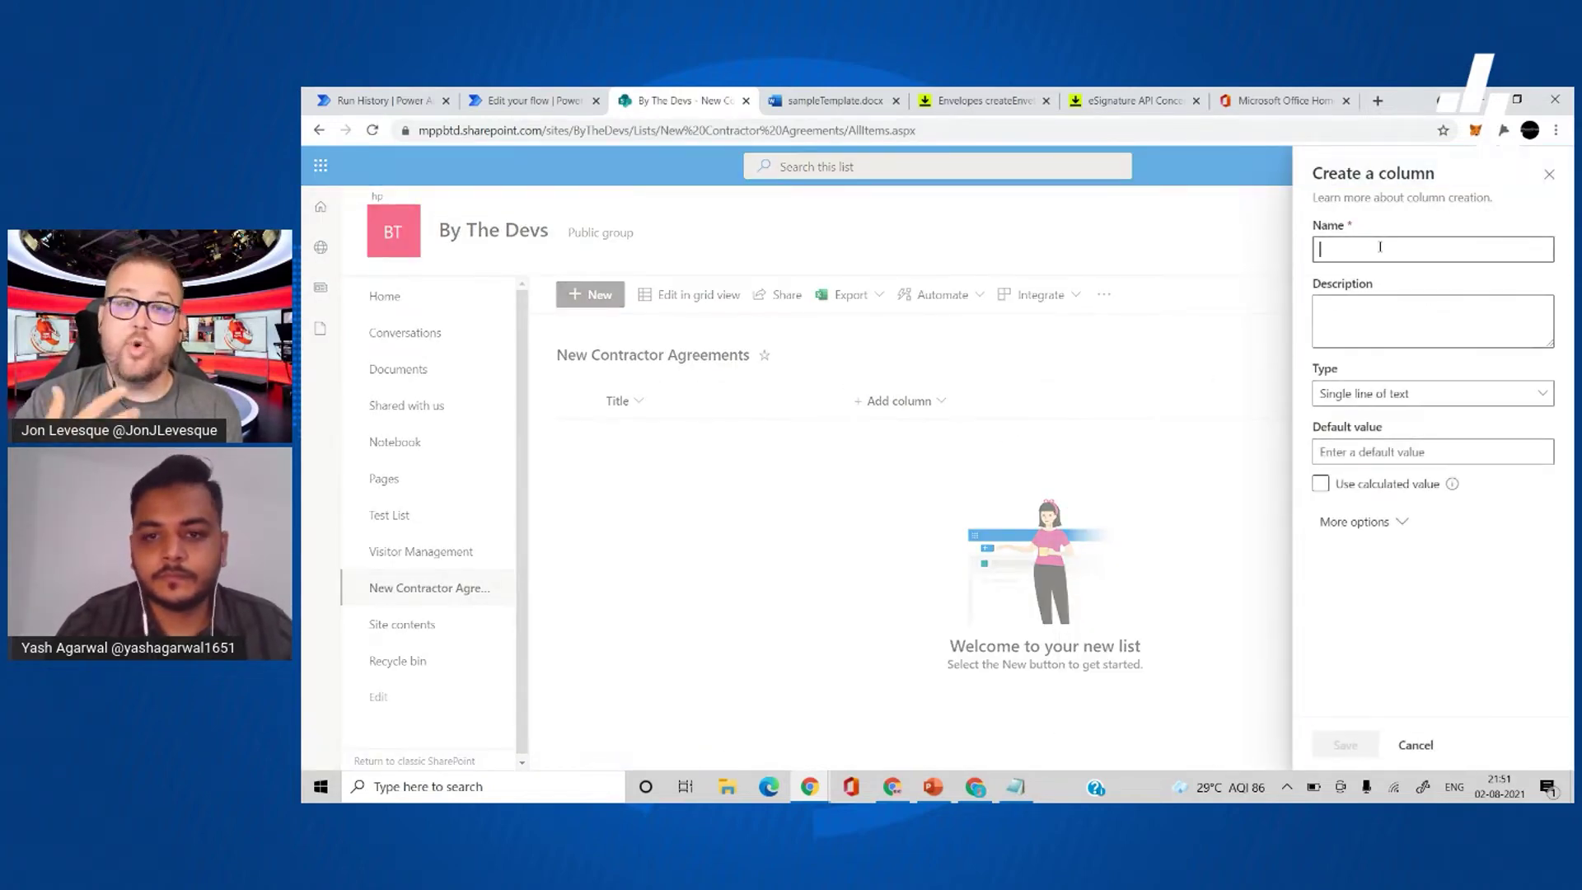
text(Email)
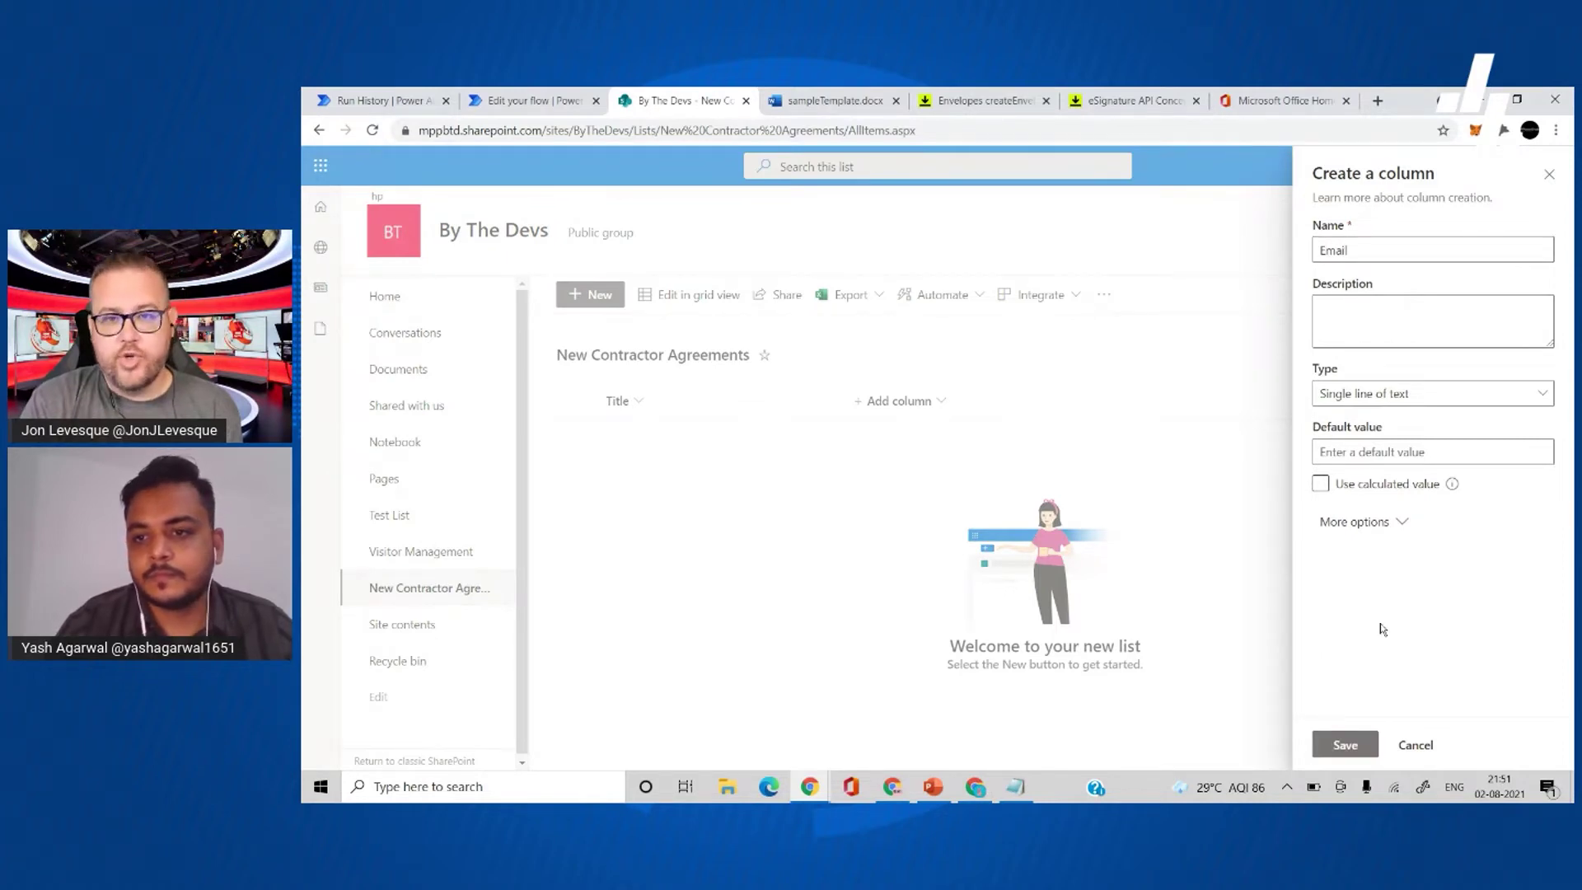
click(1344, 745)
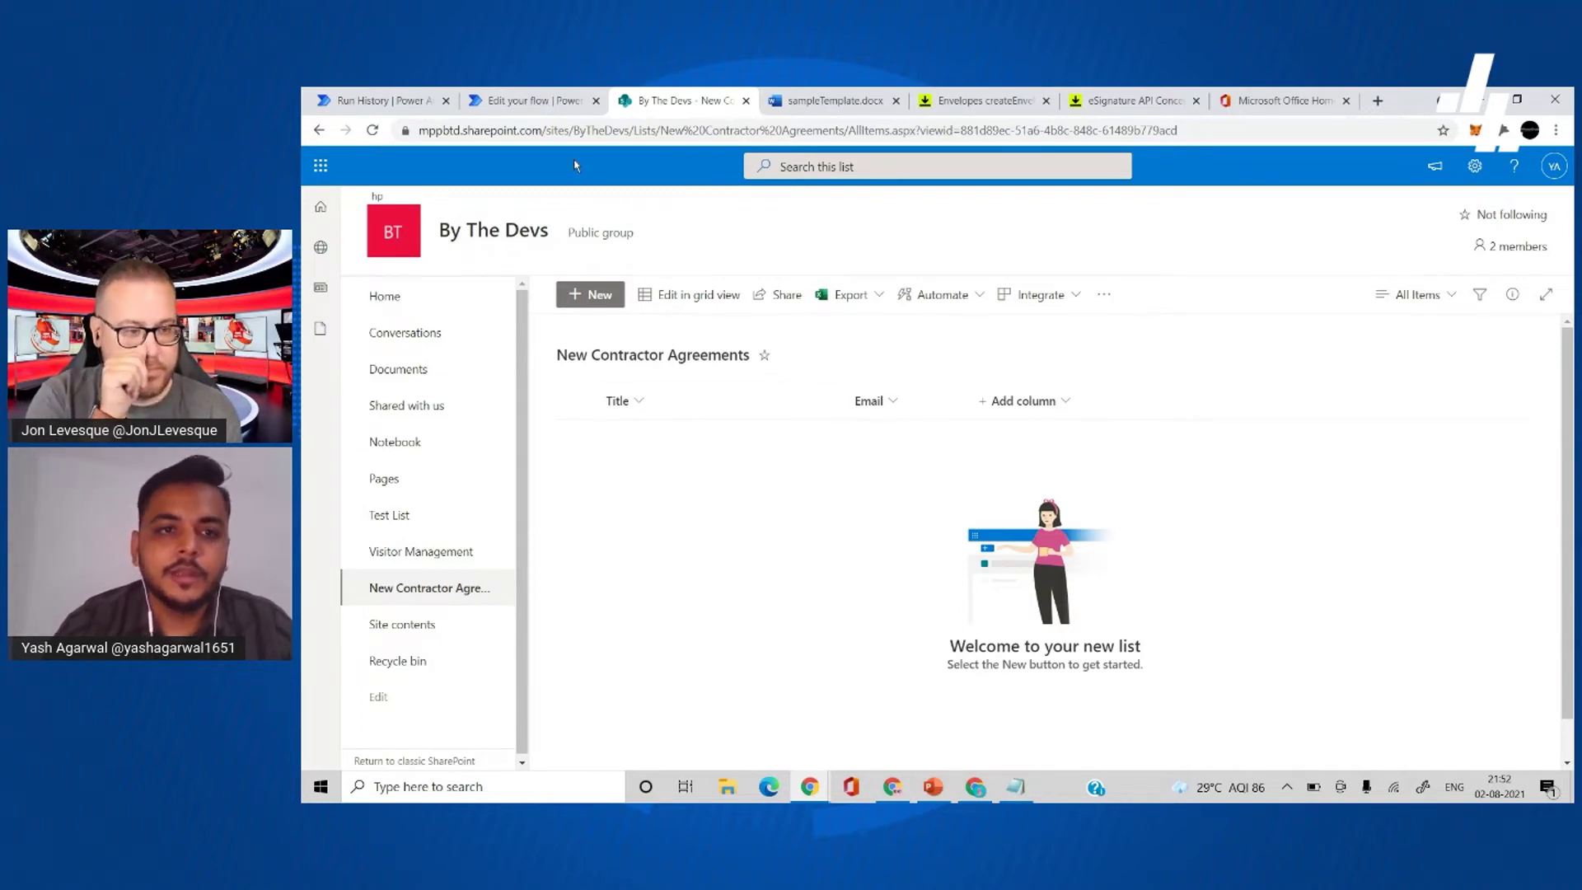
click(534, 102)
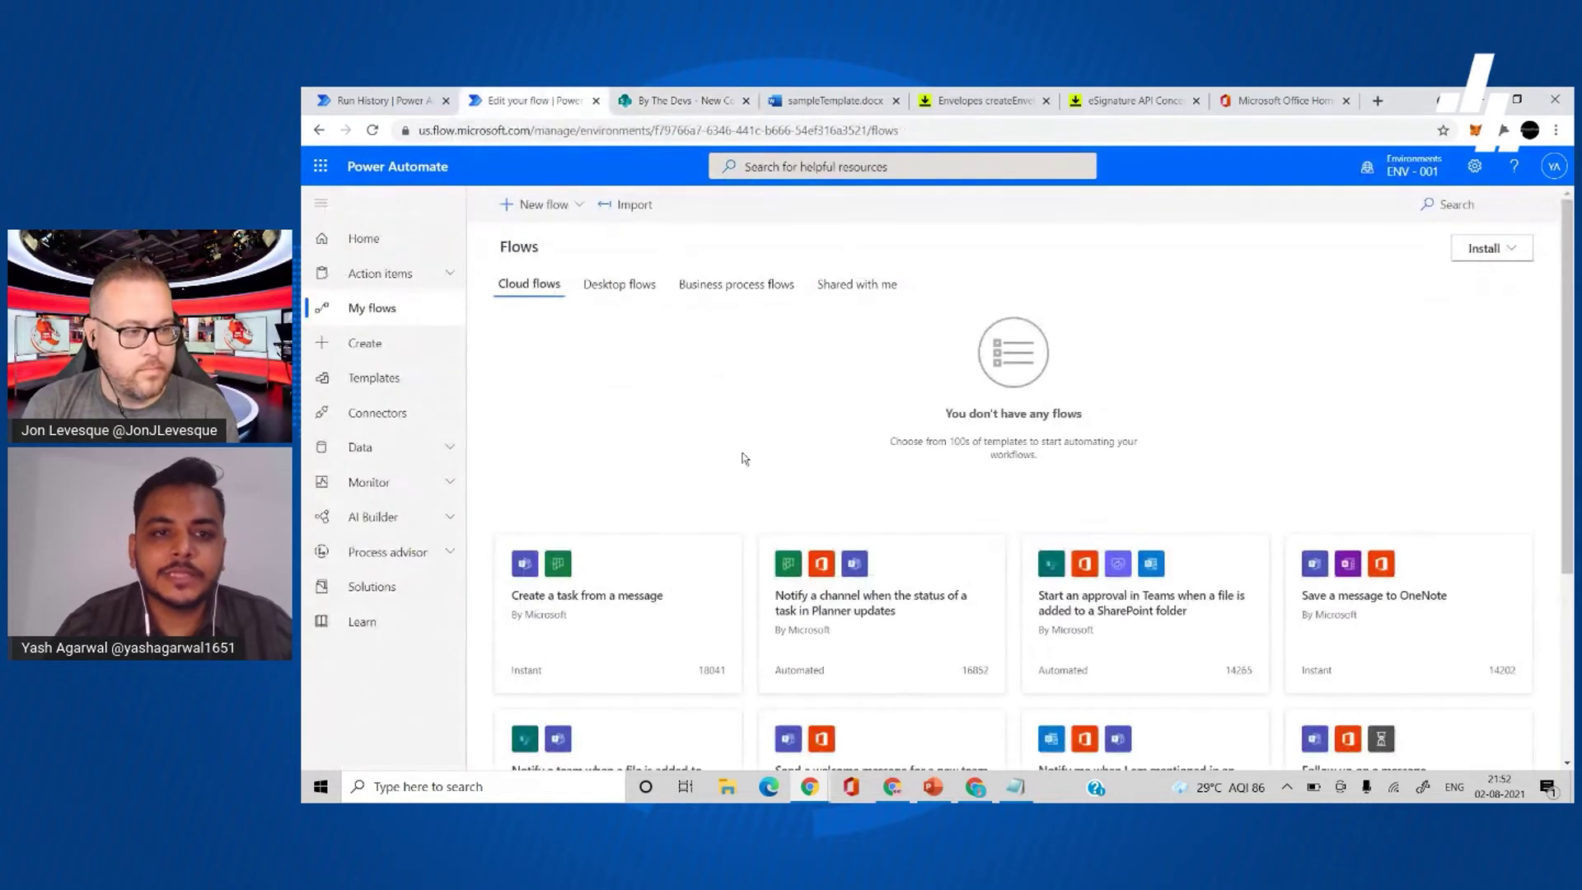
- Create an automated cloud flow with the SharePoint 'When an item is created' trigger
click(539, 203)
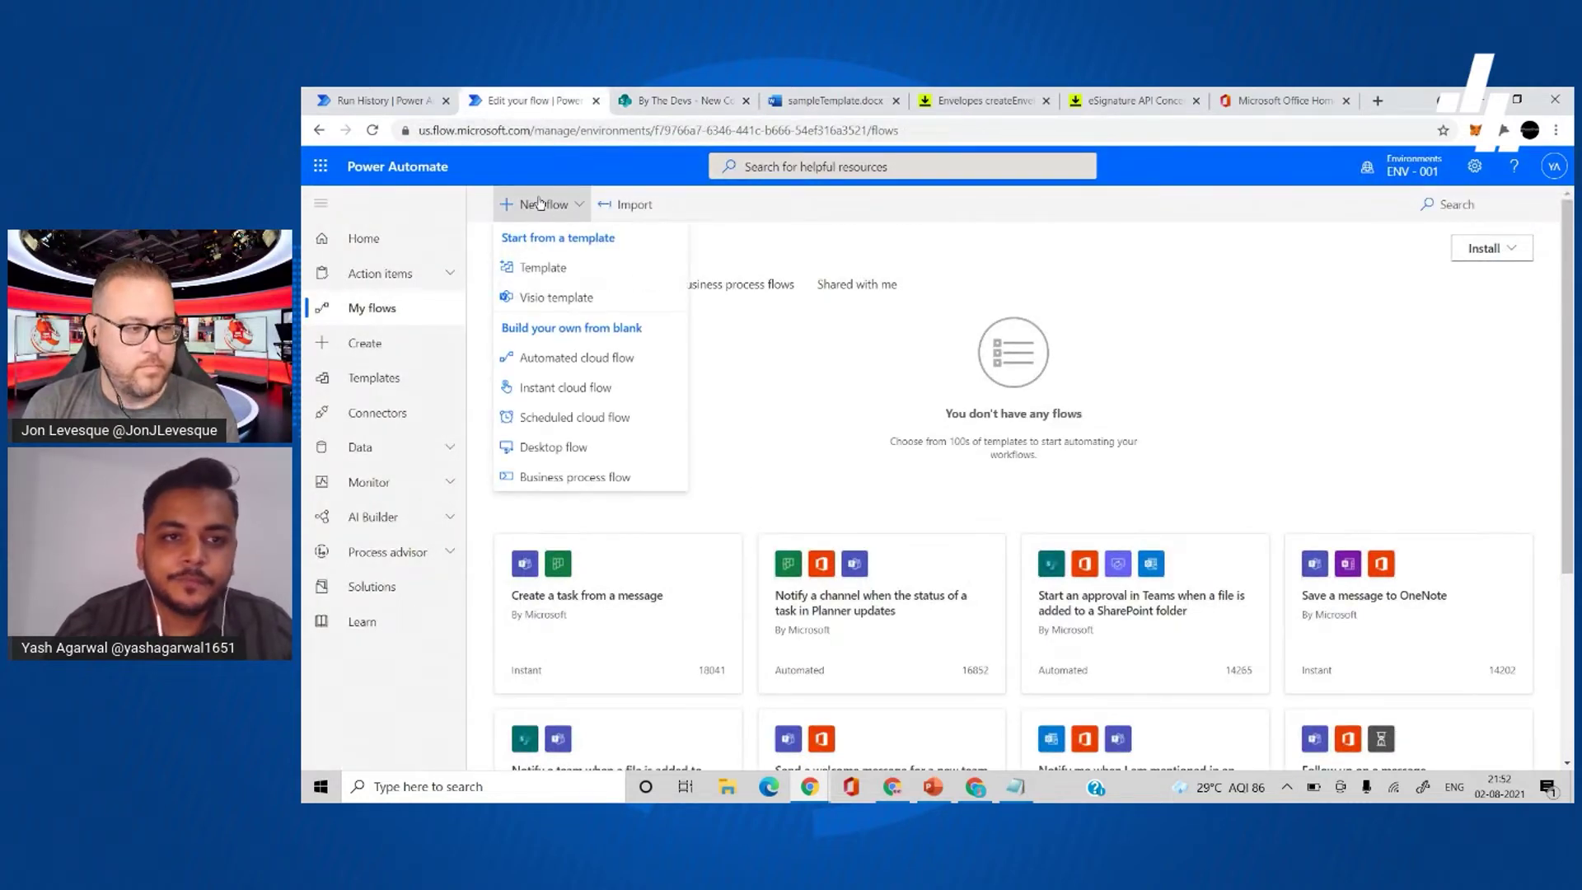
click(642, 371)
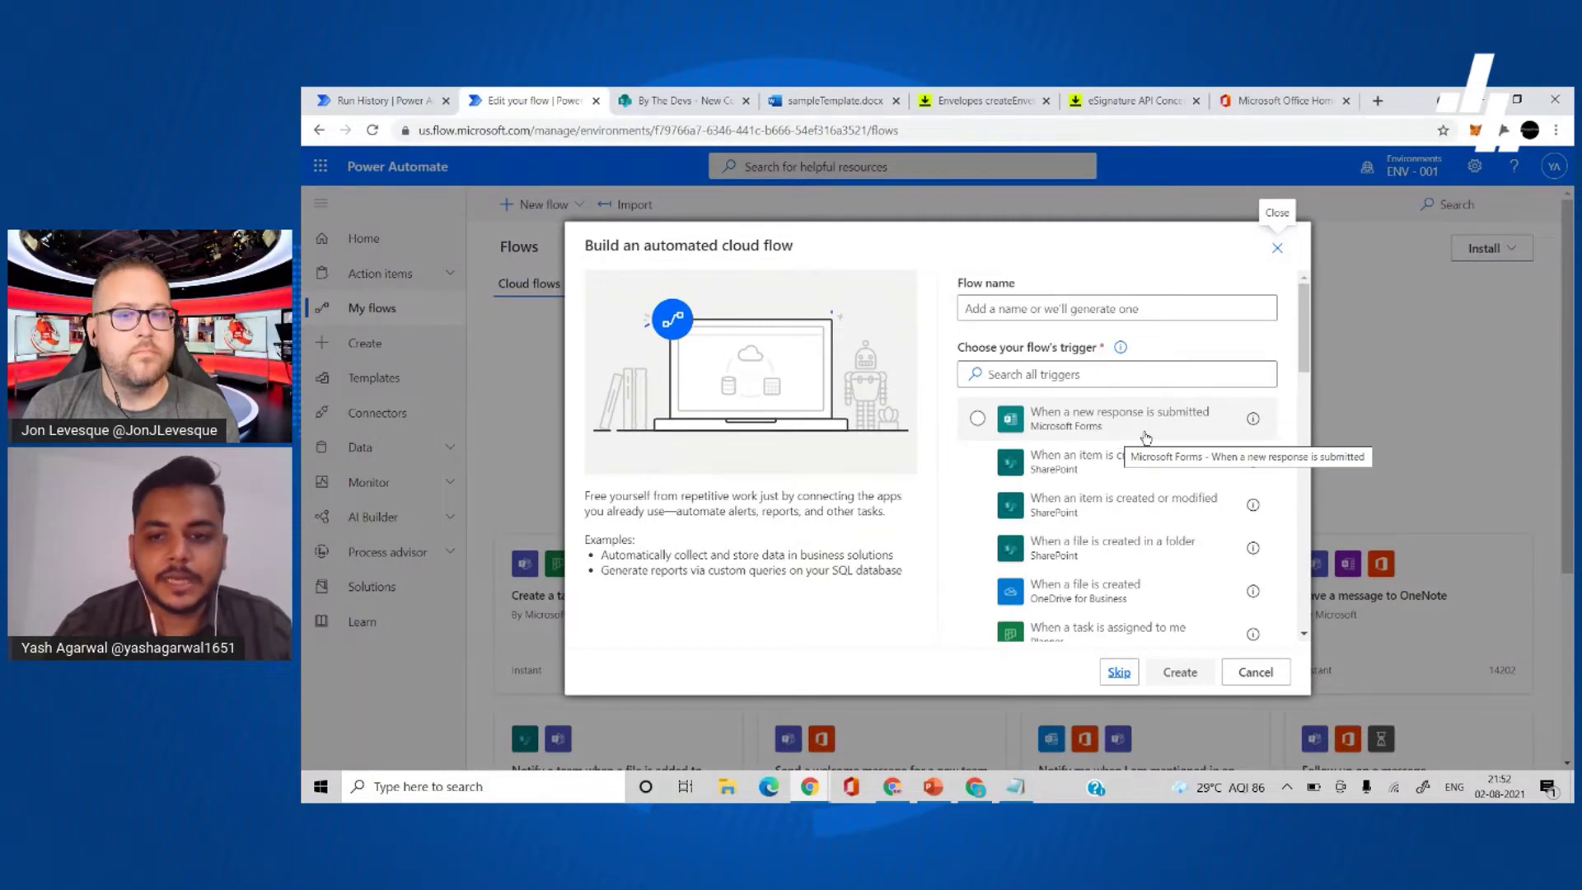
click(1140, 456)
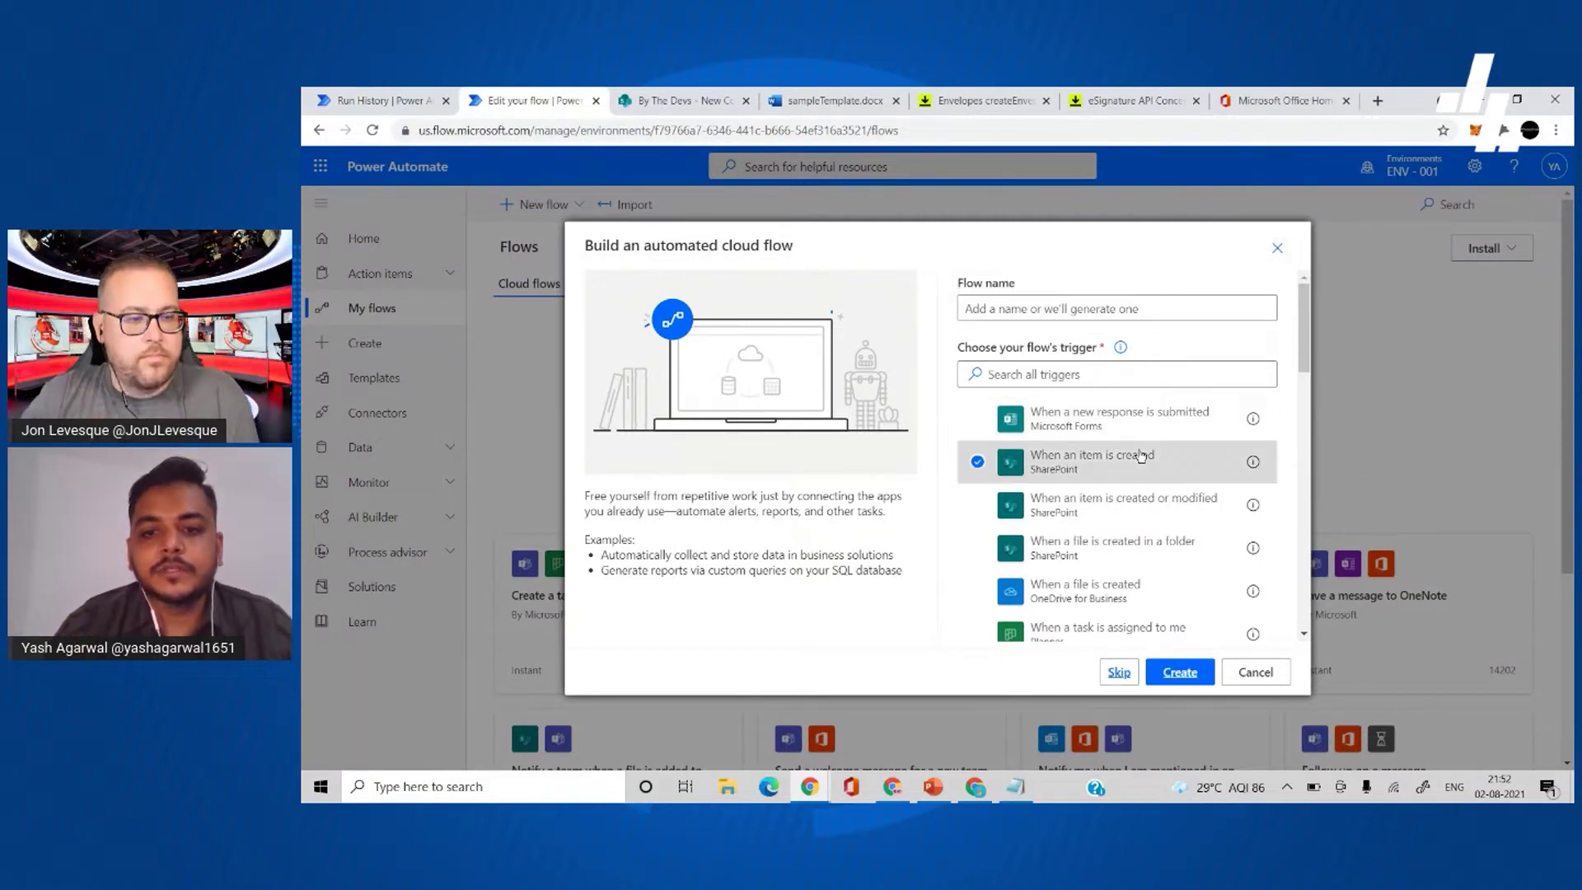
click(1178, 670)
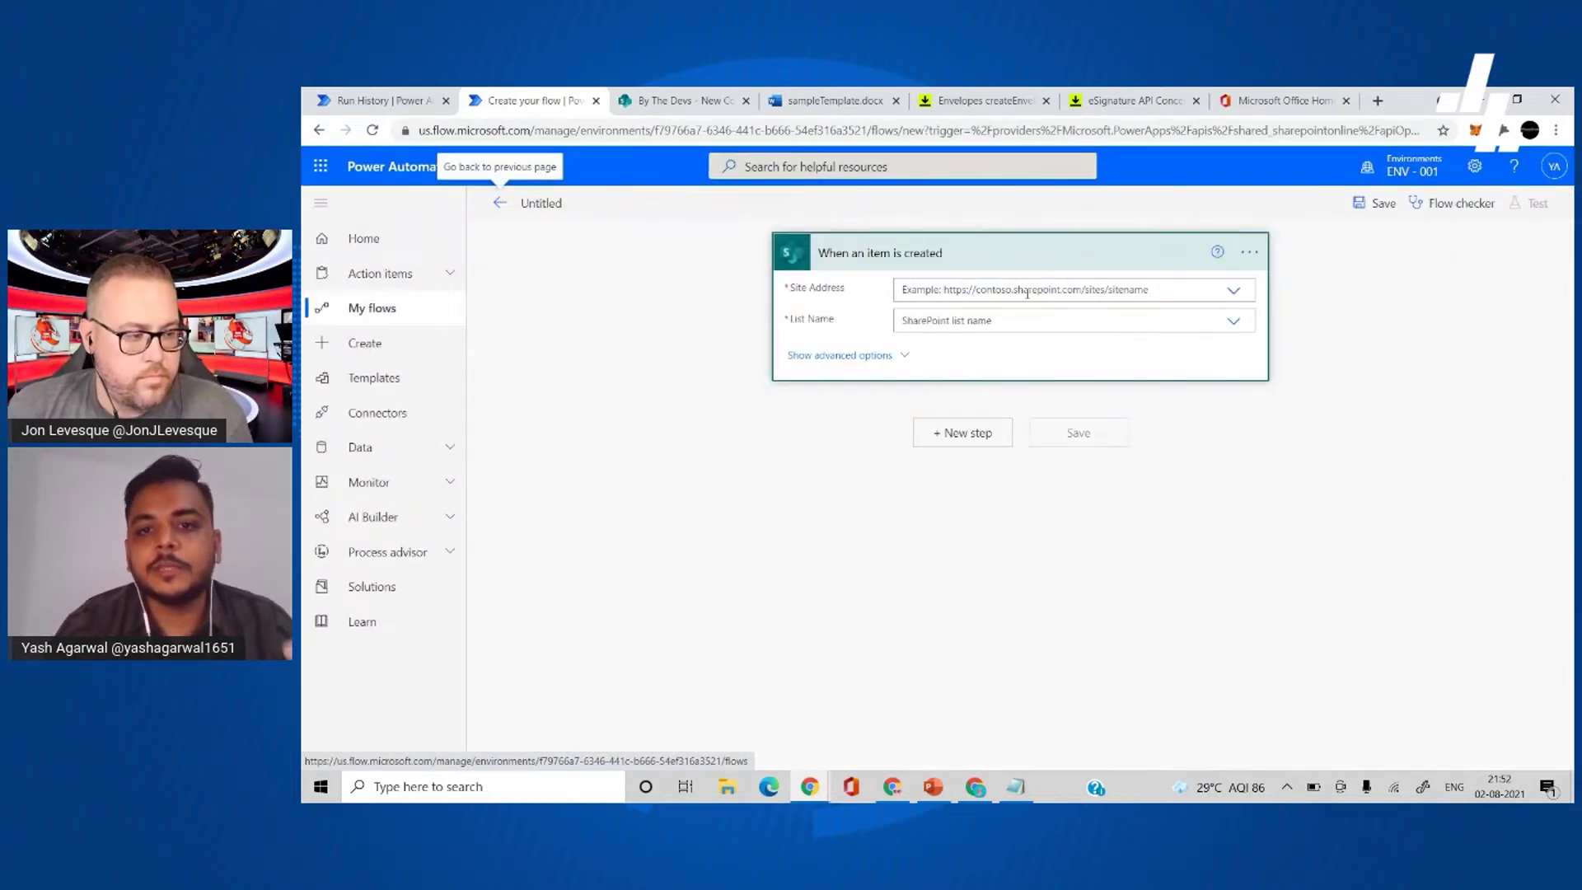
- Point the trigger at the By The Devs site and the New Contractor Agreements list
click(1027, 292)
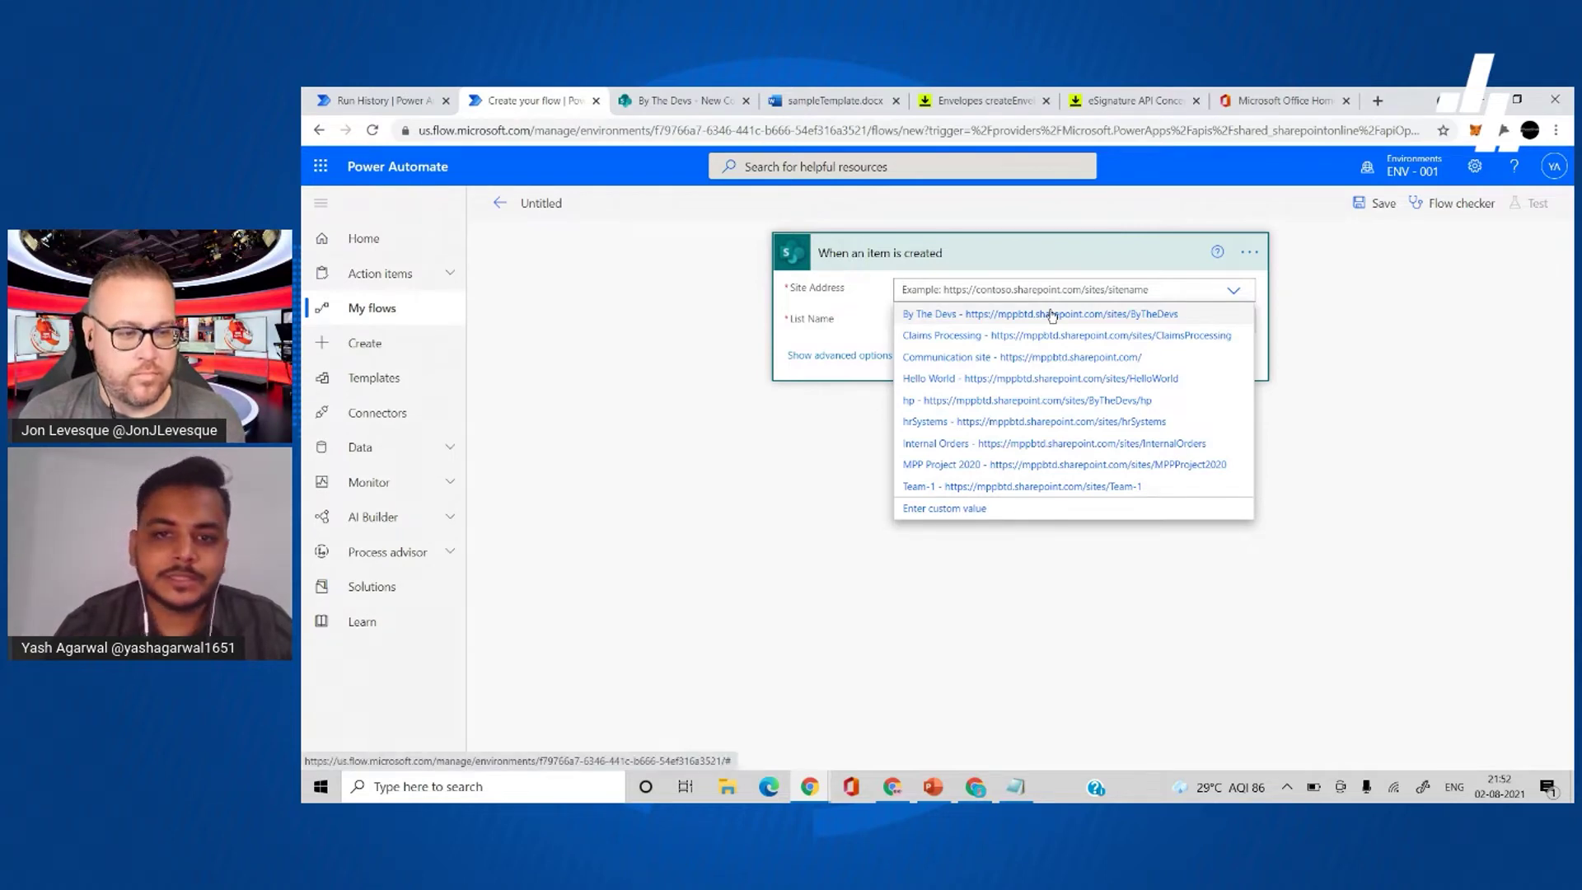
click(1053, 315)
click(1014, 321)
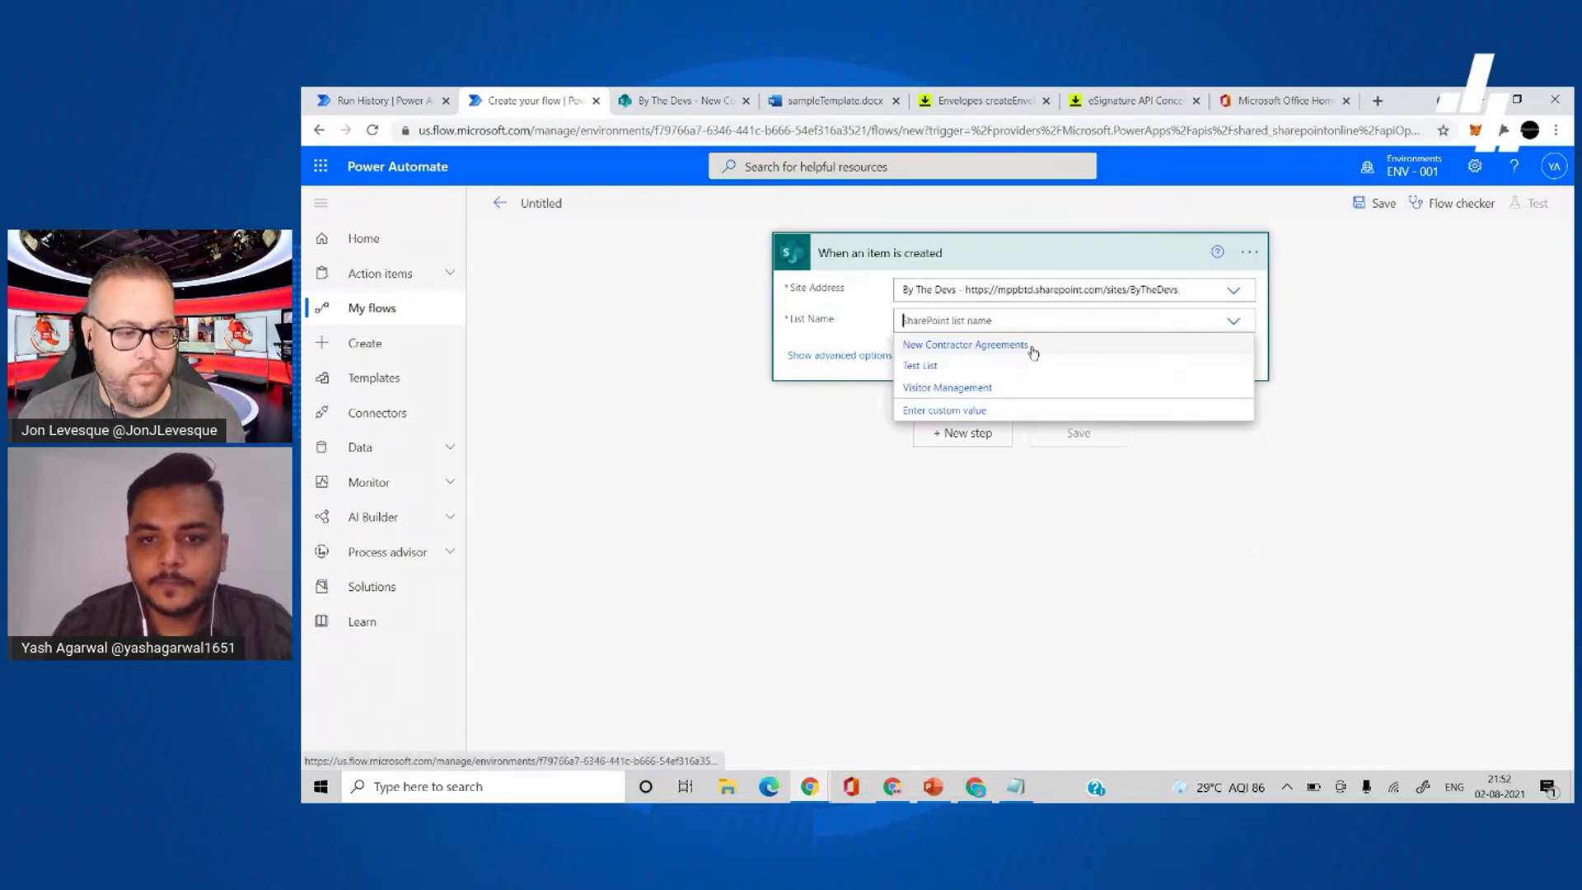
click(1019, 345)
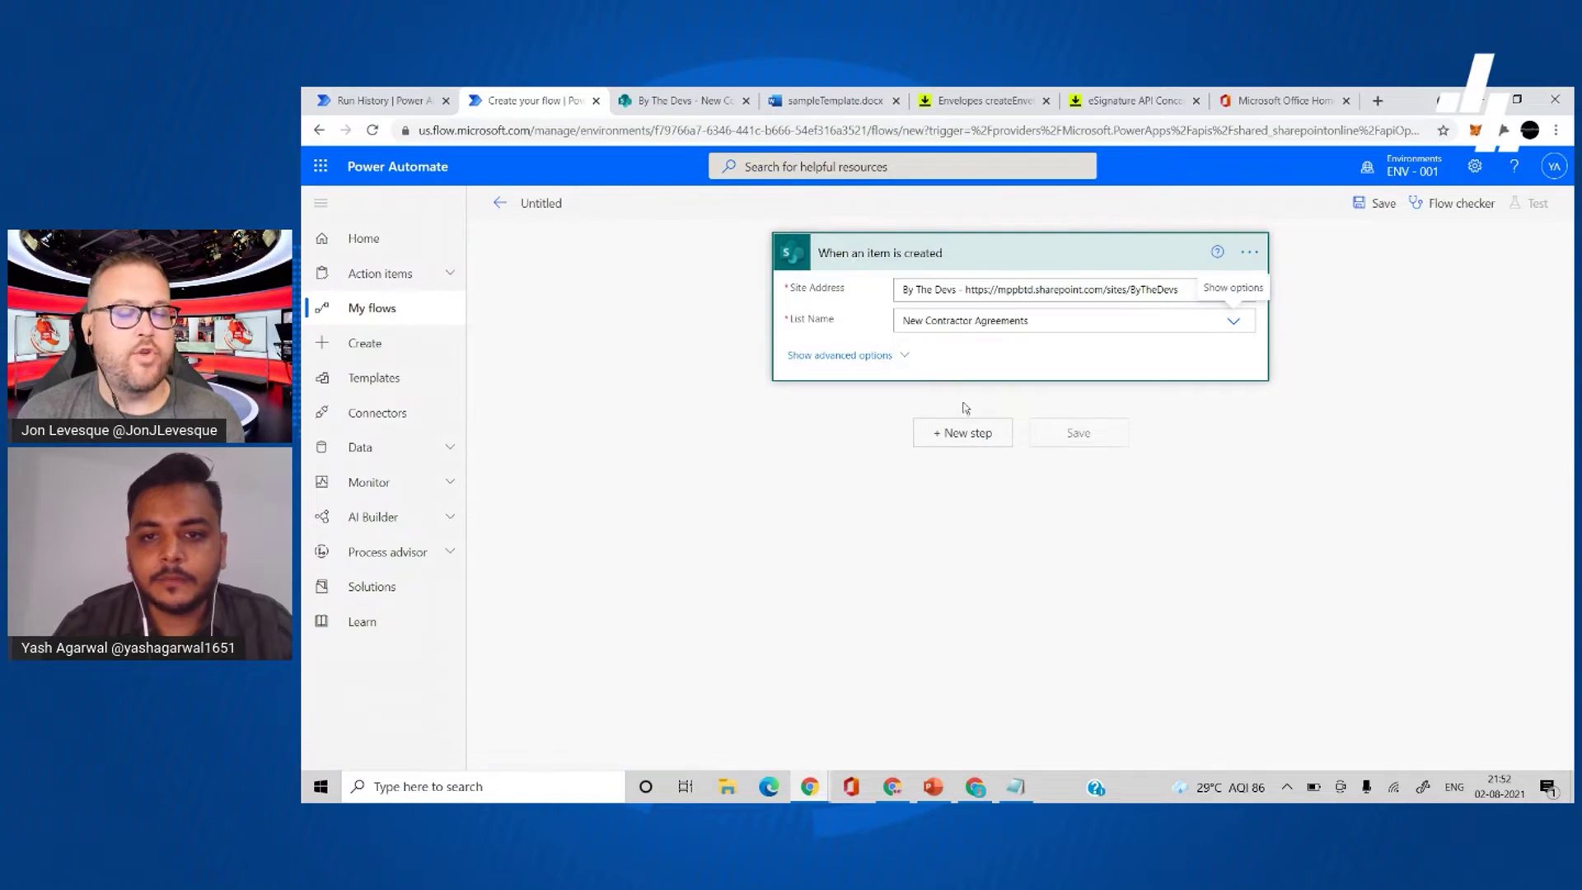
click(963, 431)
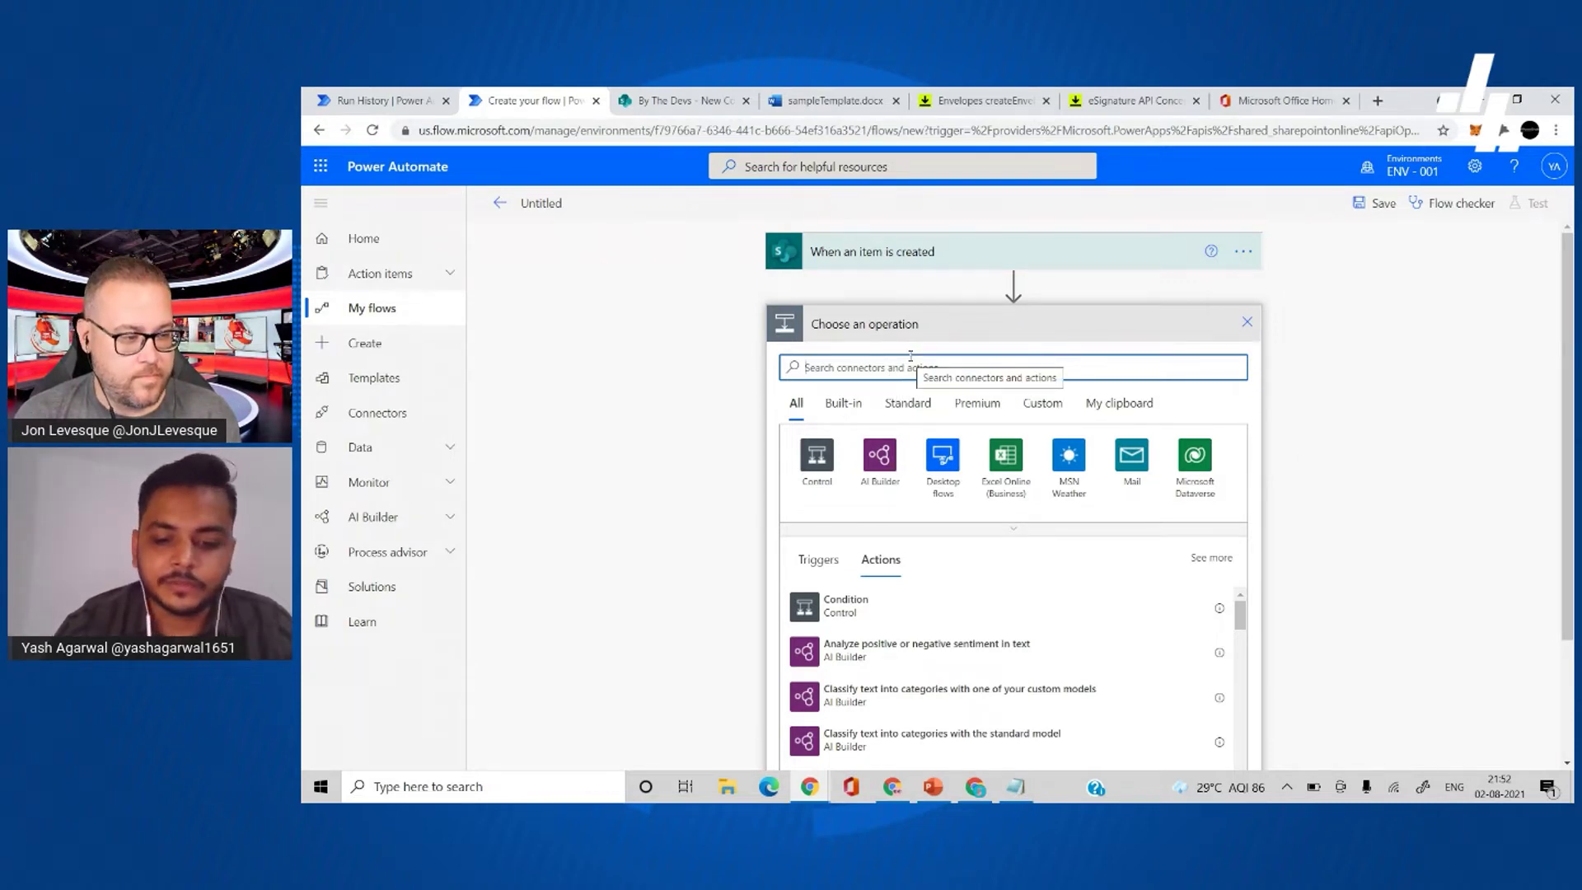
- Add the DocuSign - 1 custom connector's Create and Send Envelope action, then bring up Notepad's envelope JSON
click(1034, 412)
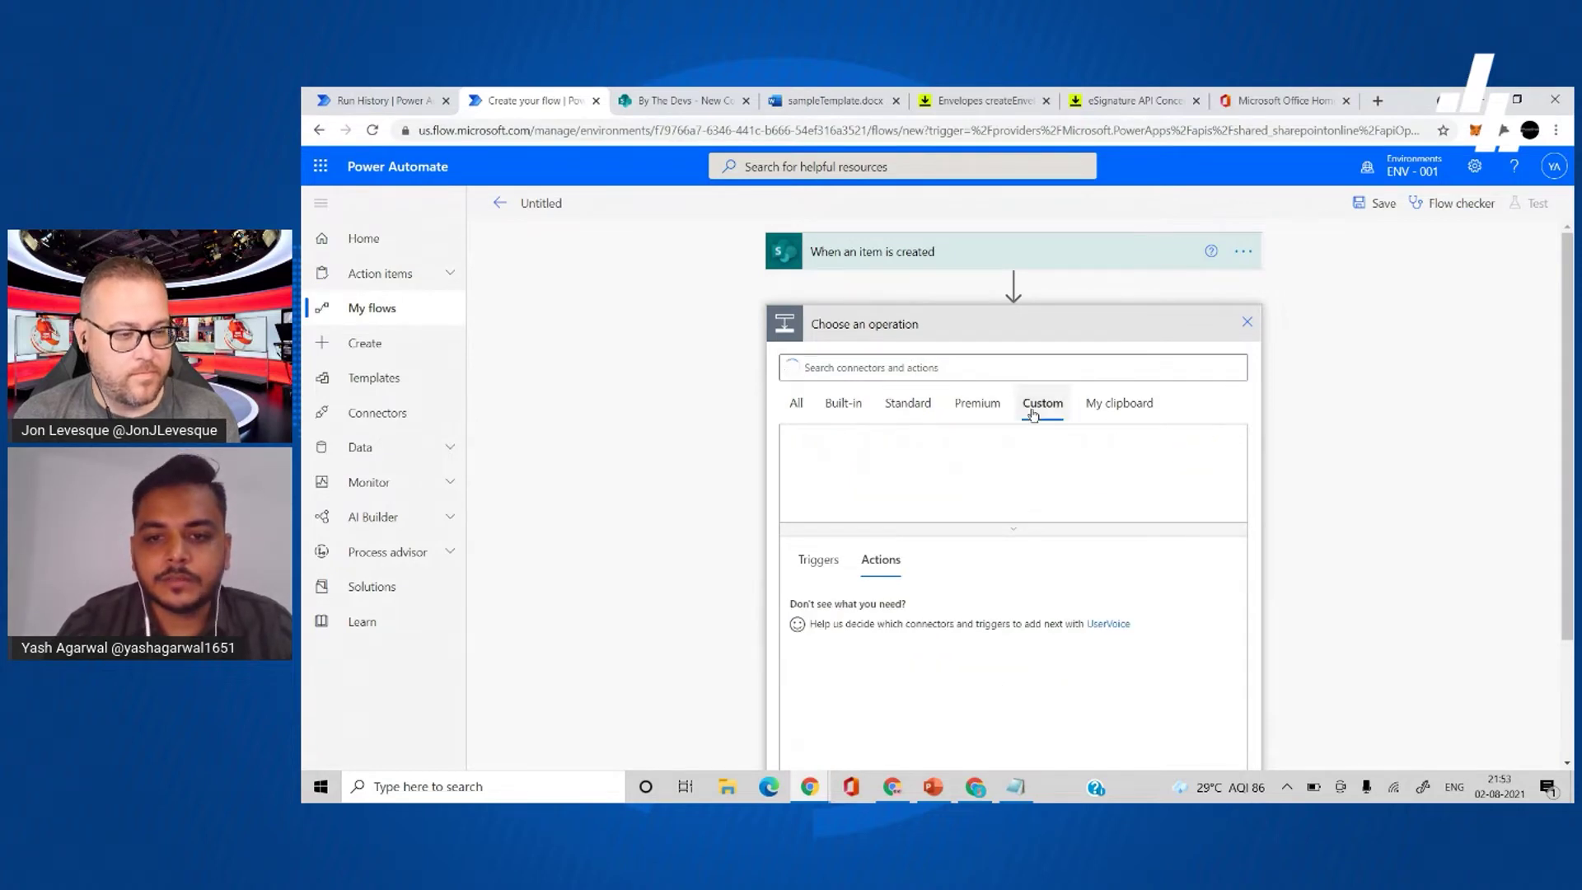
click(823, 464)
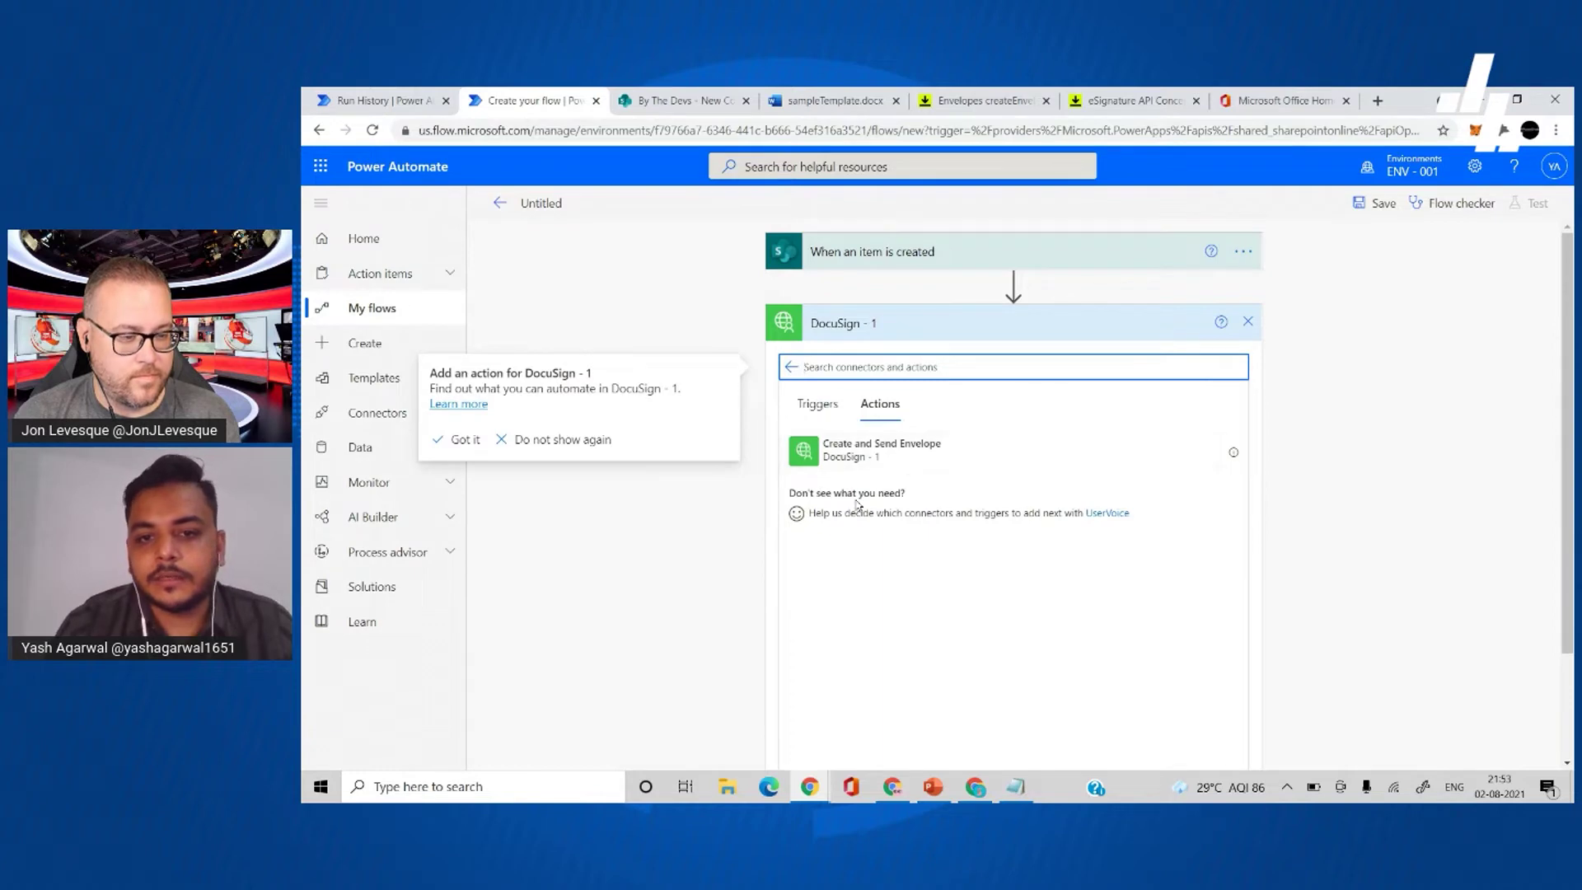
click(873, 453)
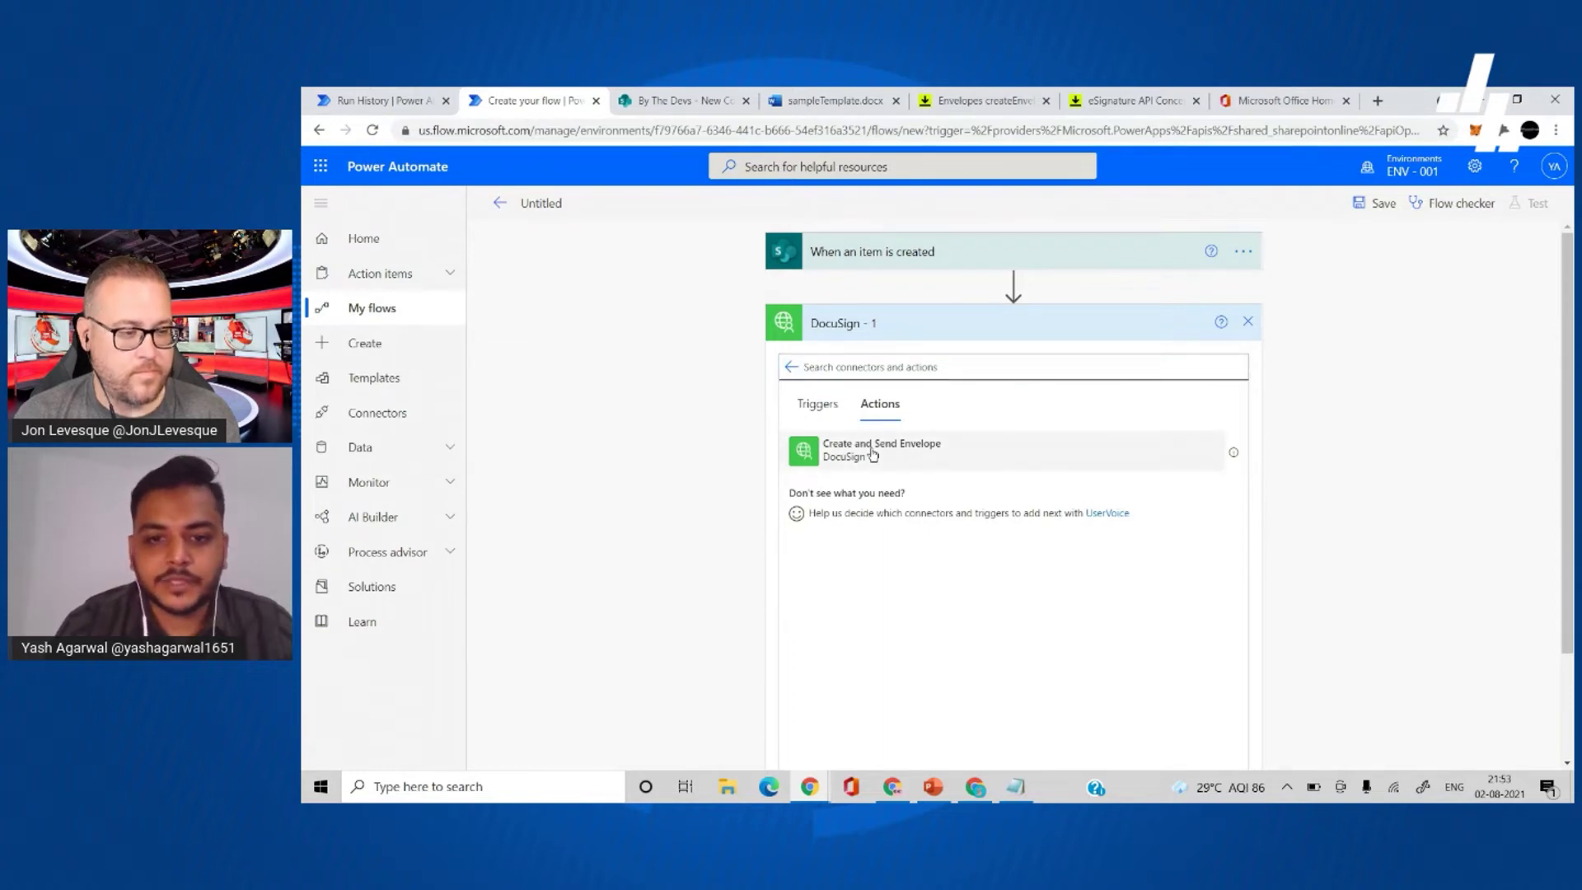
click(874, 451)
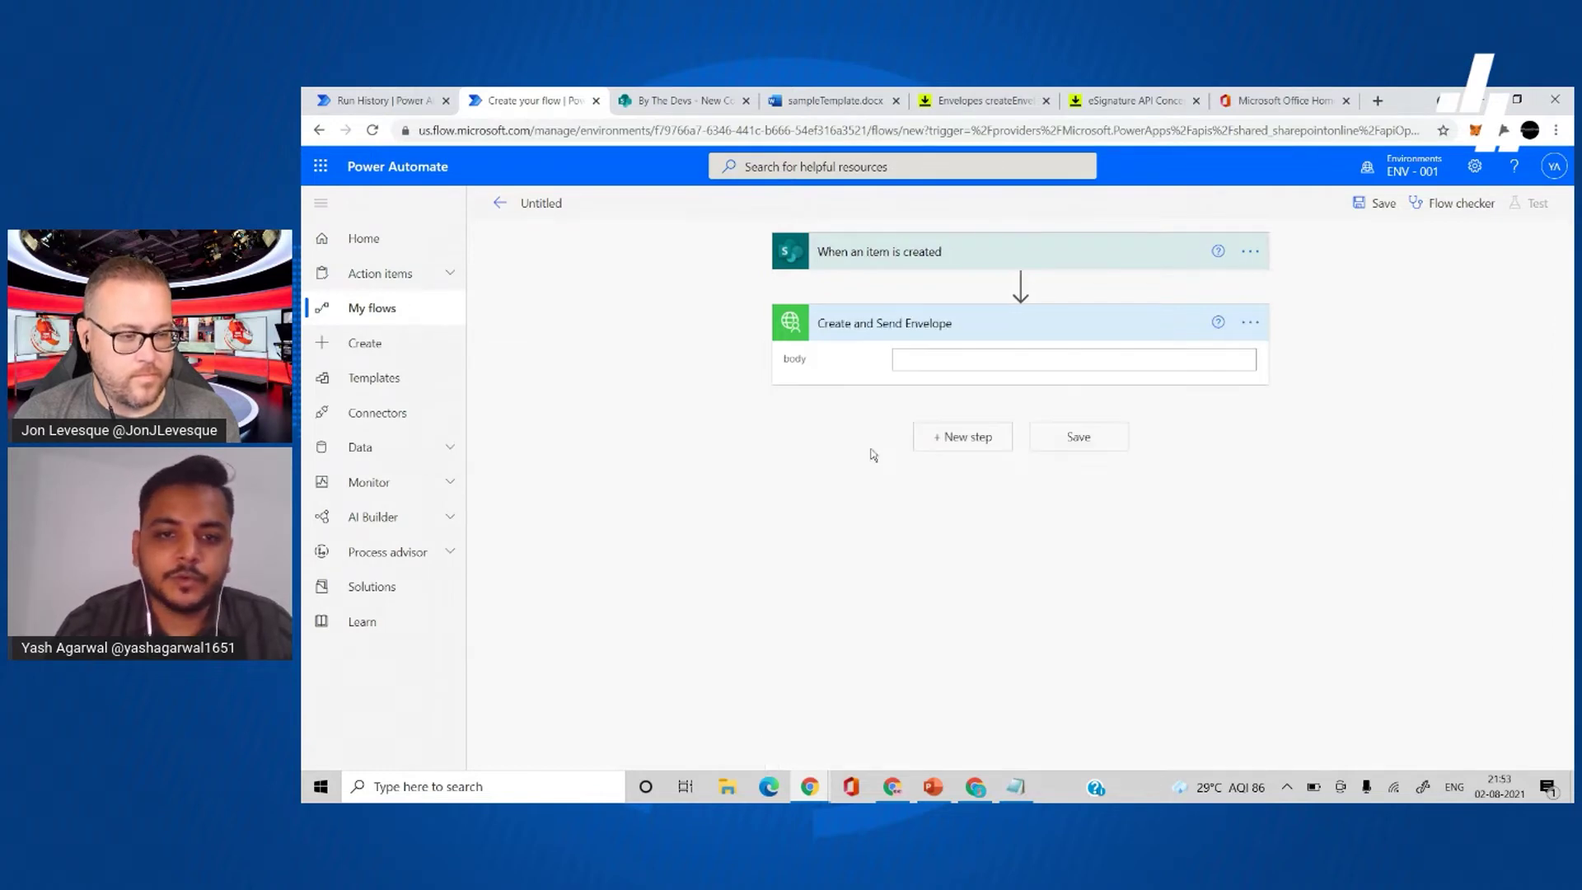
click(913, 360)
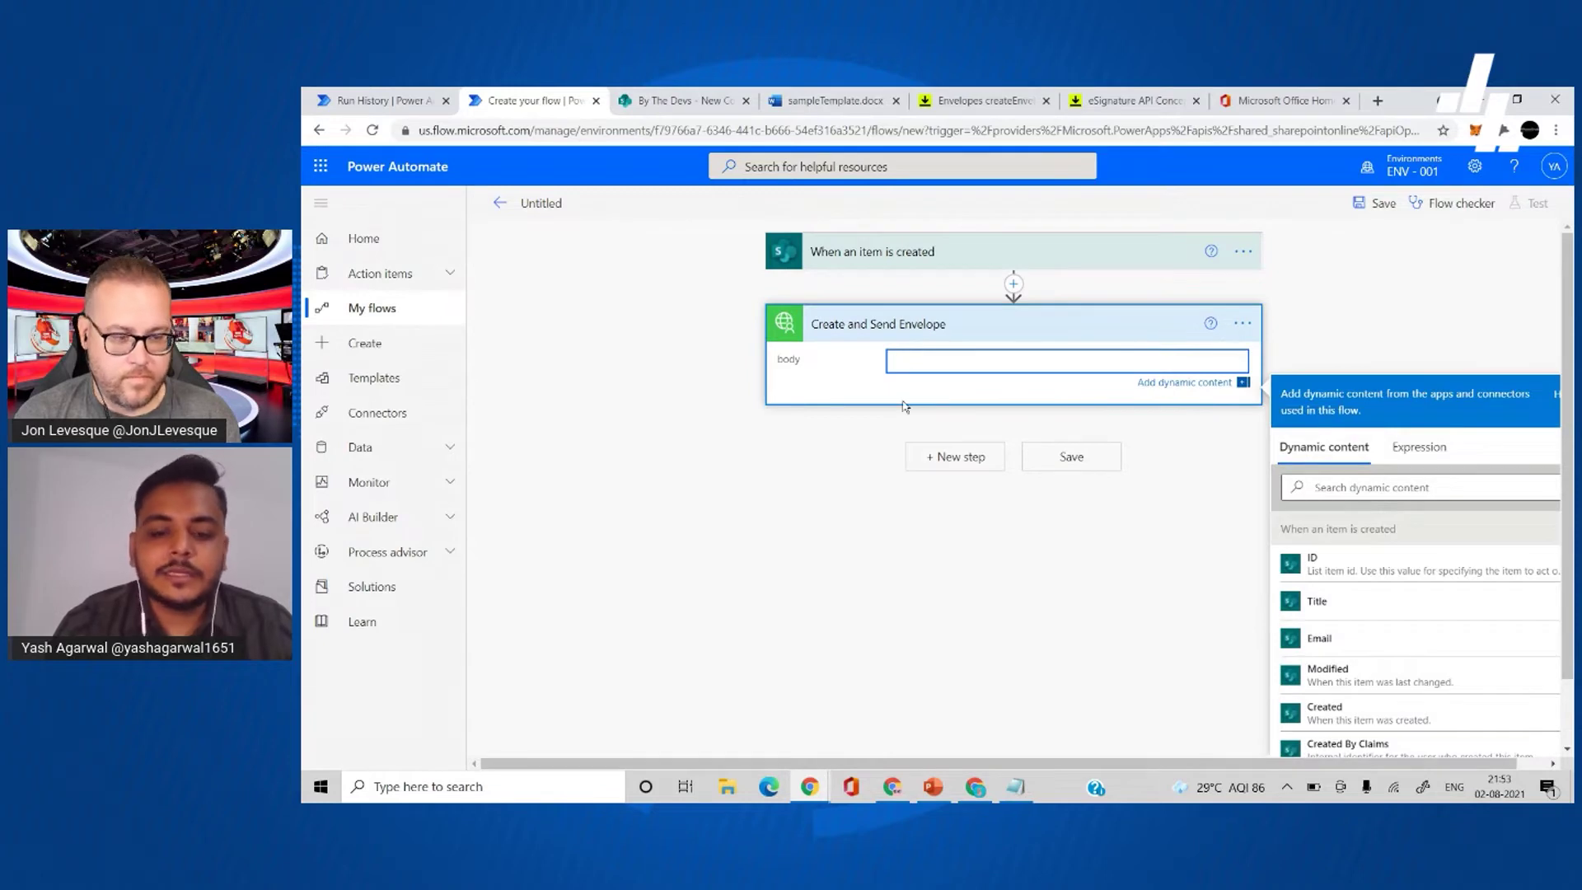
click(1022, 788)
click(995, 609)
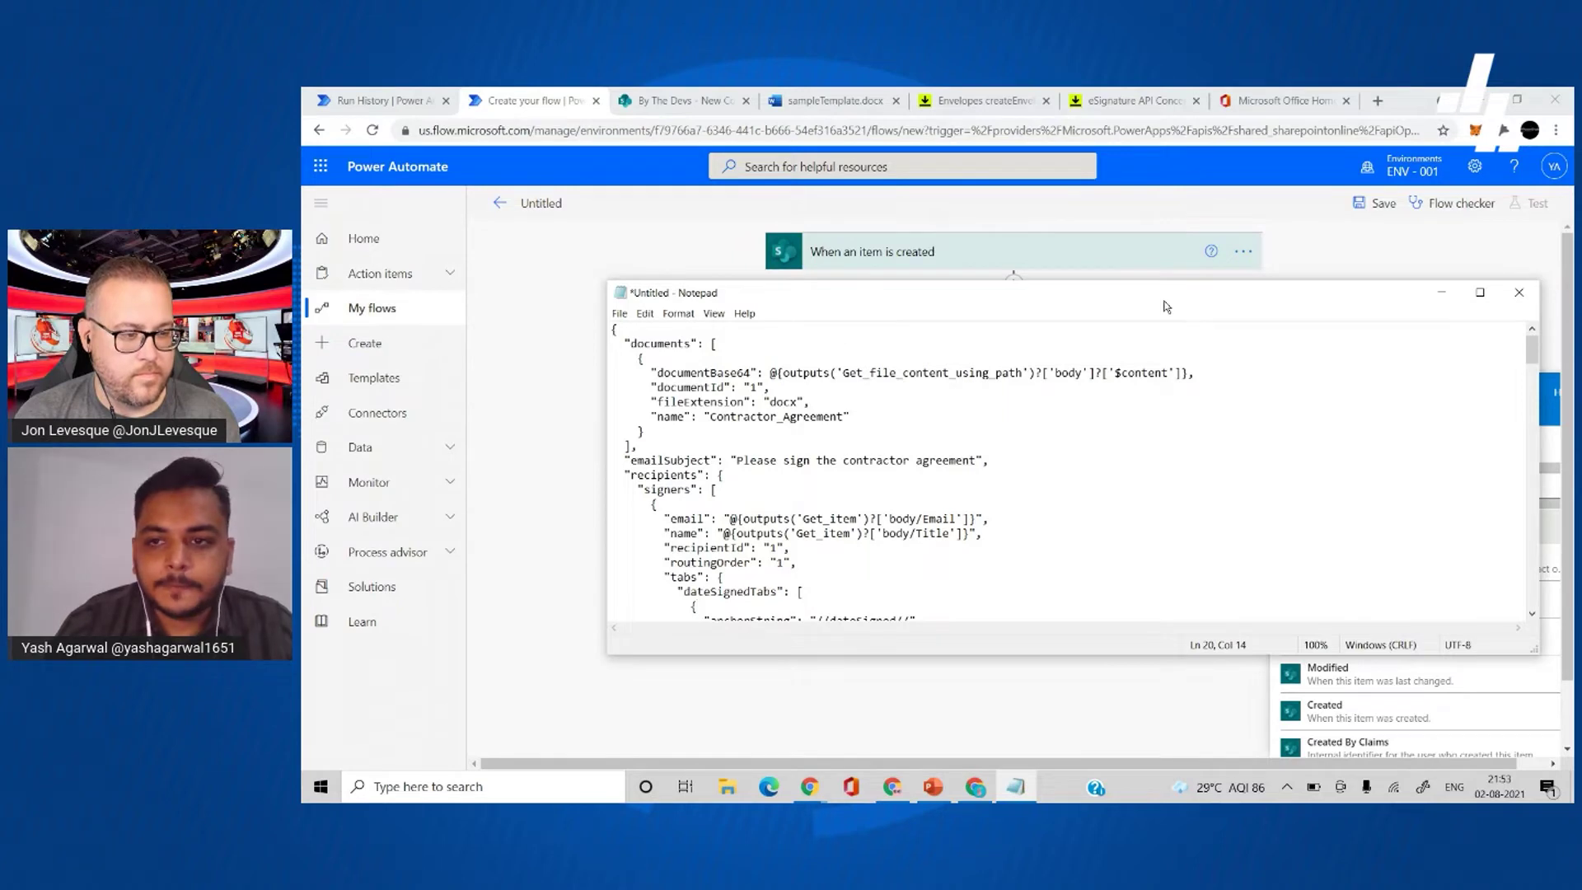
- Move and enlarge the Notepad window so more of the envelope JSON shows
drag(1164, 300, 922, 156)
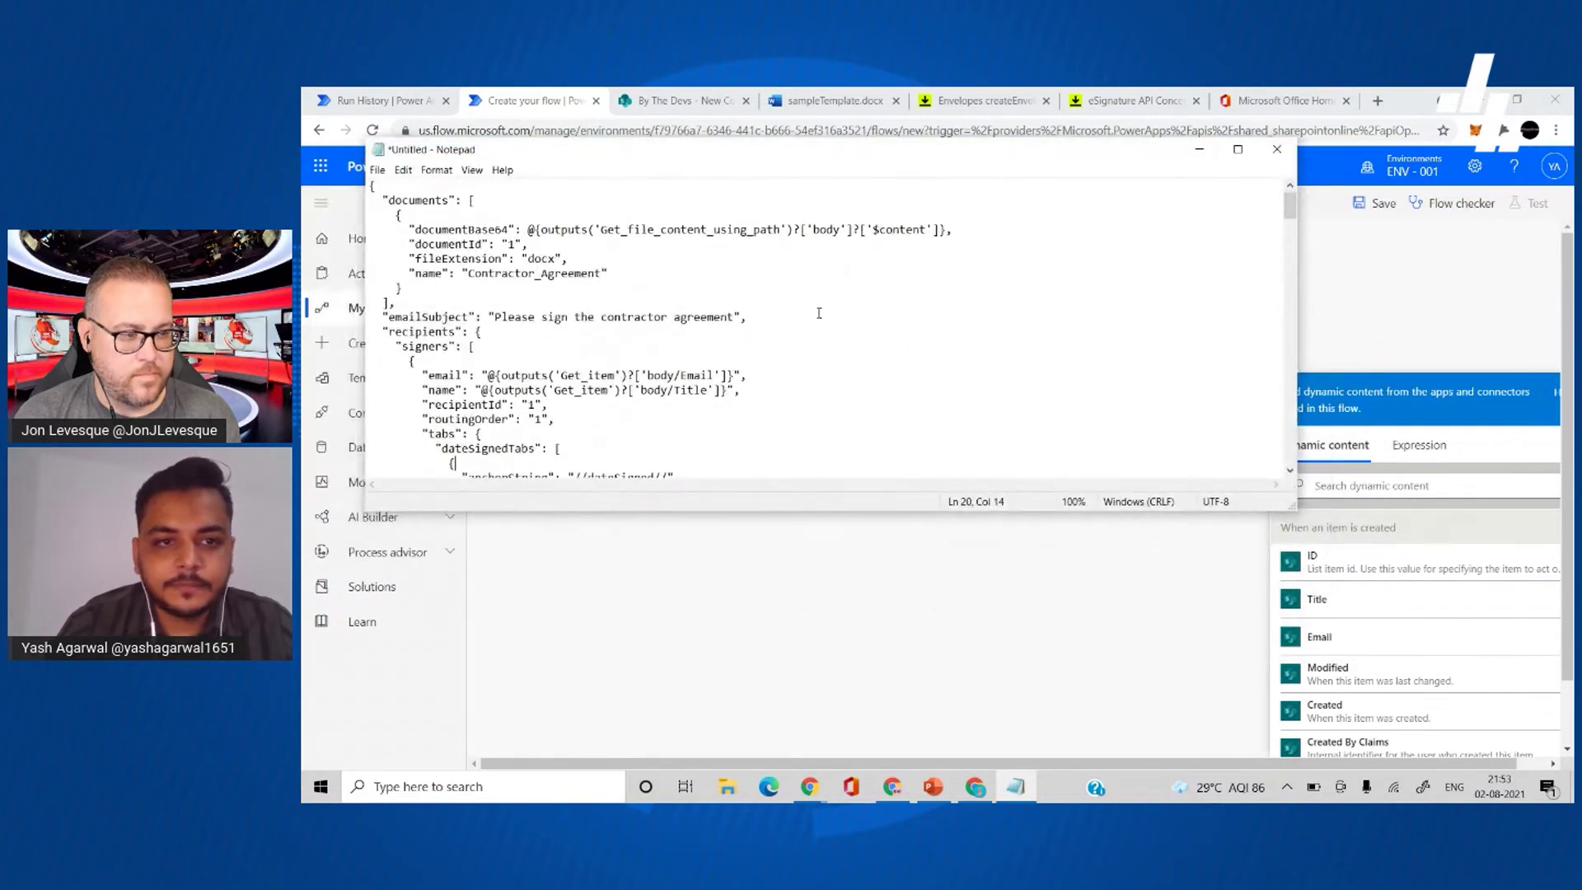
scroll(819, 313, up, 5)
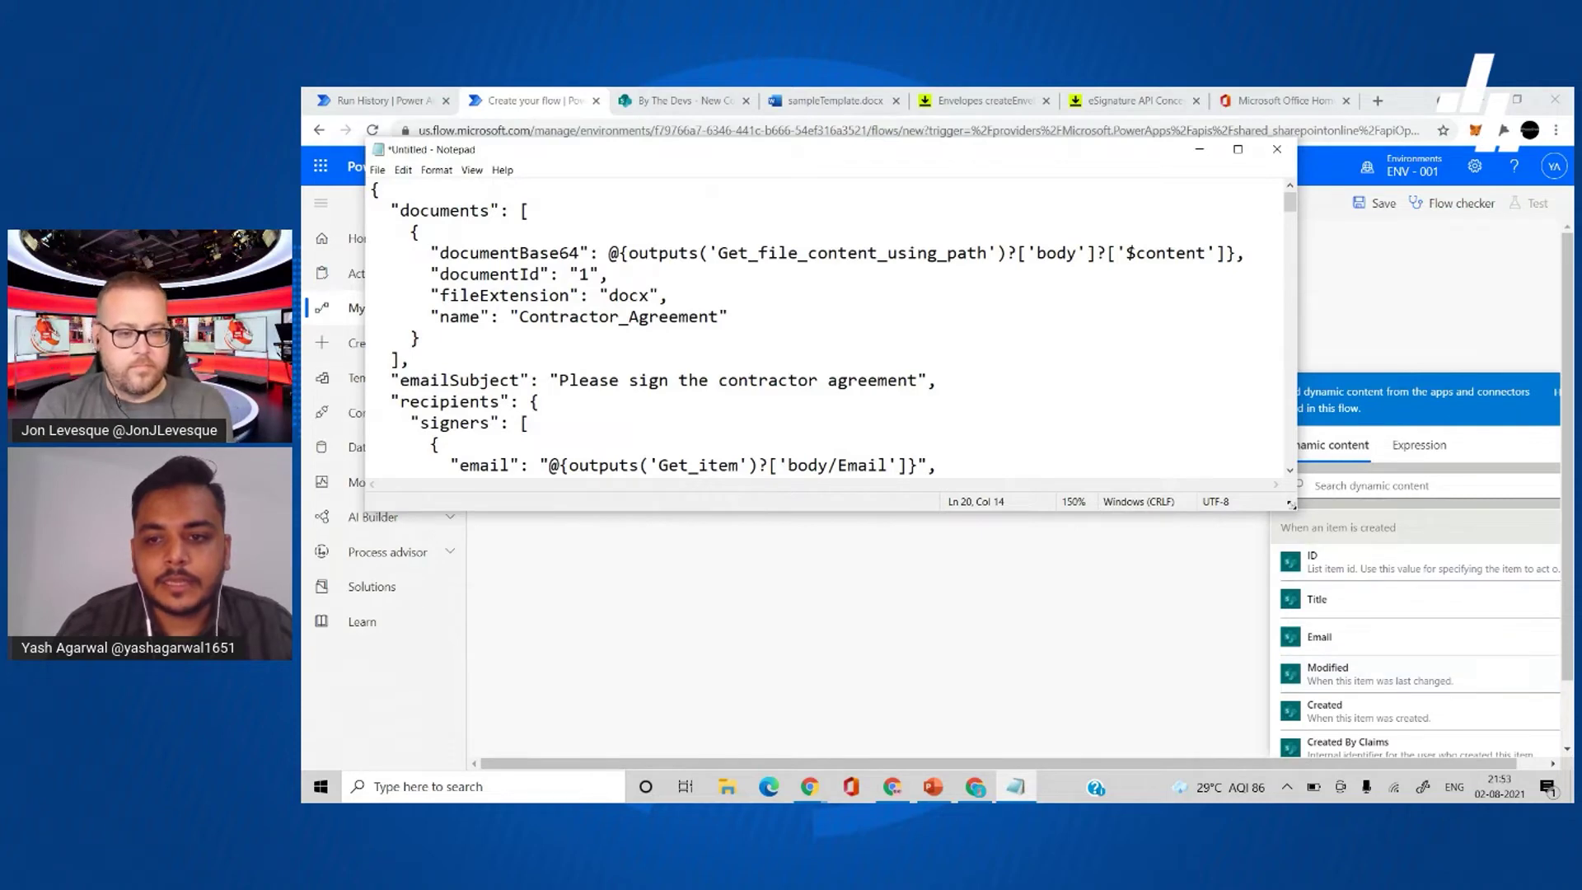
drag(1291, 505, 1492, 697)
click(439, 444)
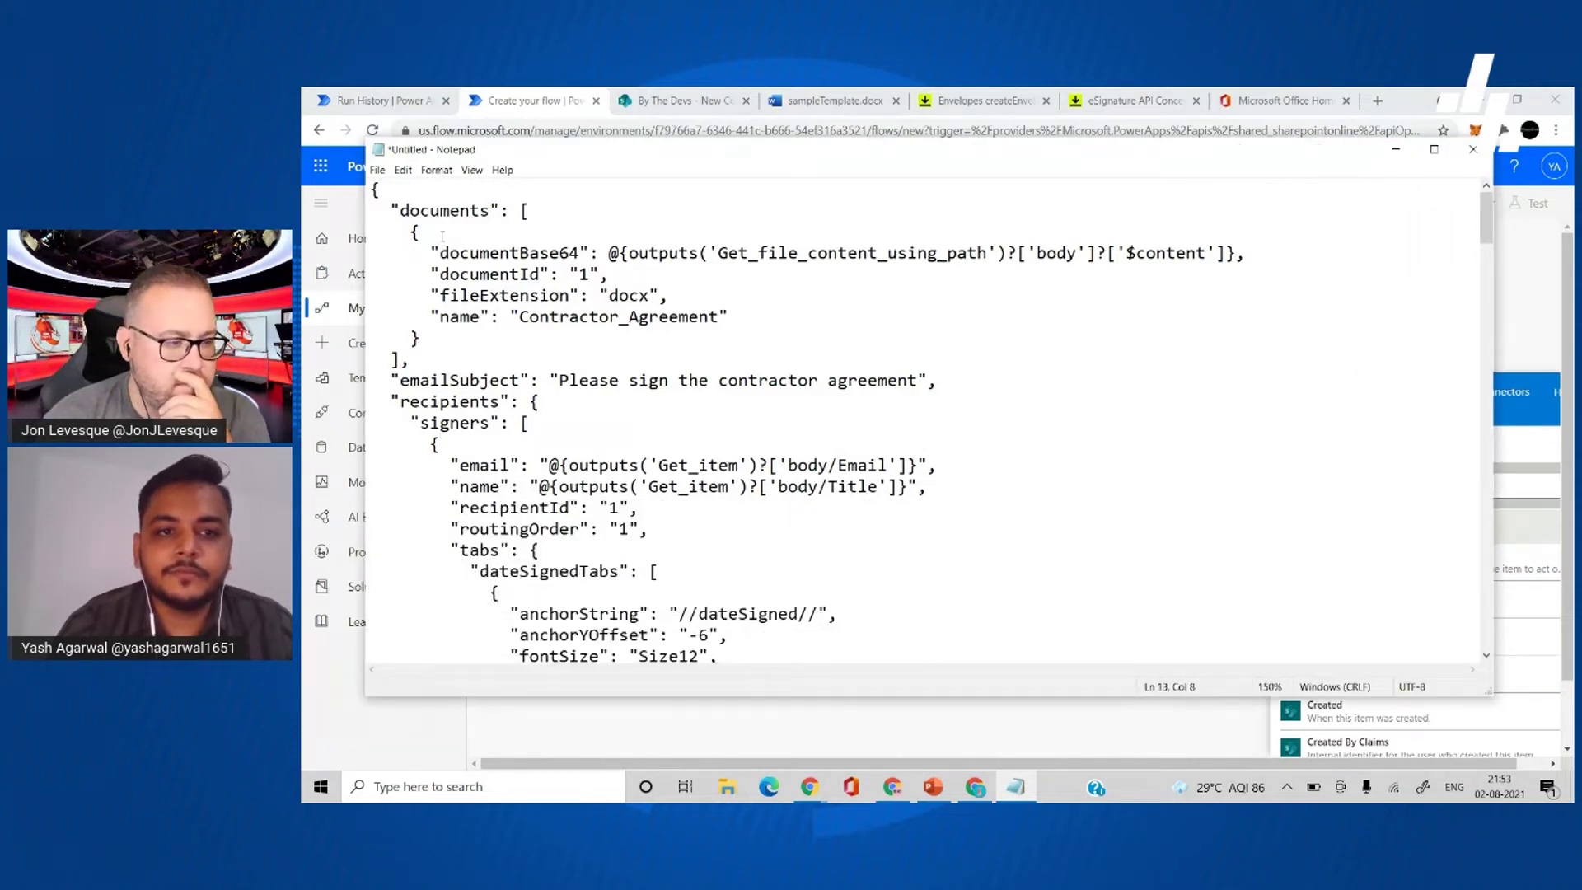
- Highlight the documentBase64, emailSubject, recipientId and signers entries in the envelope JSON
drag(480, 253, 610, 253)
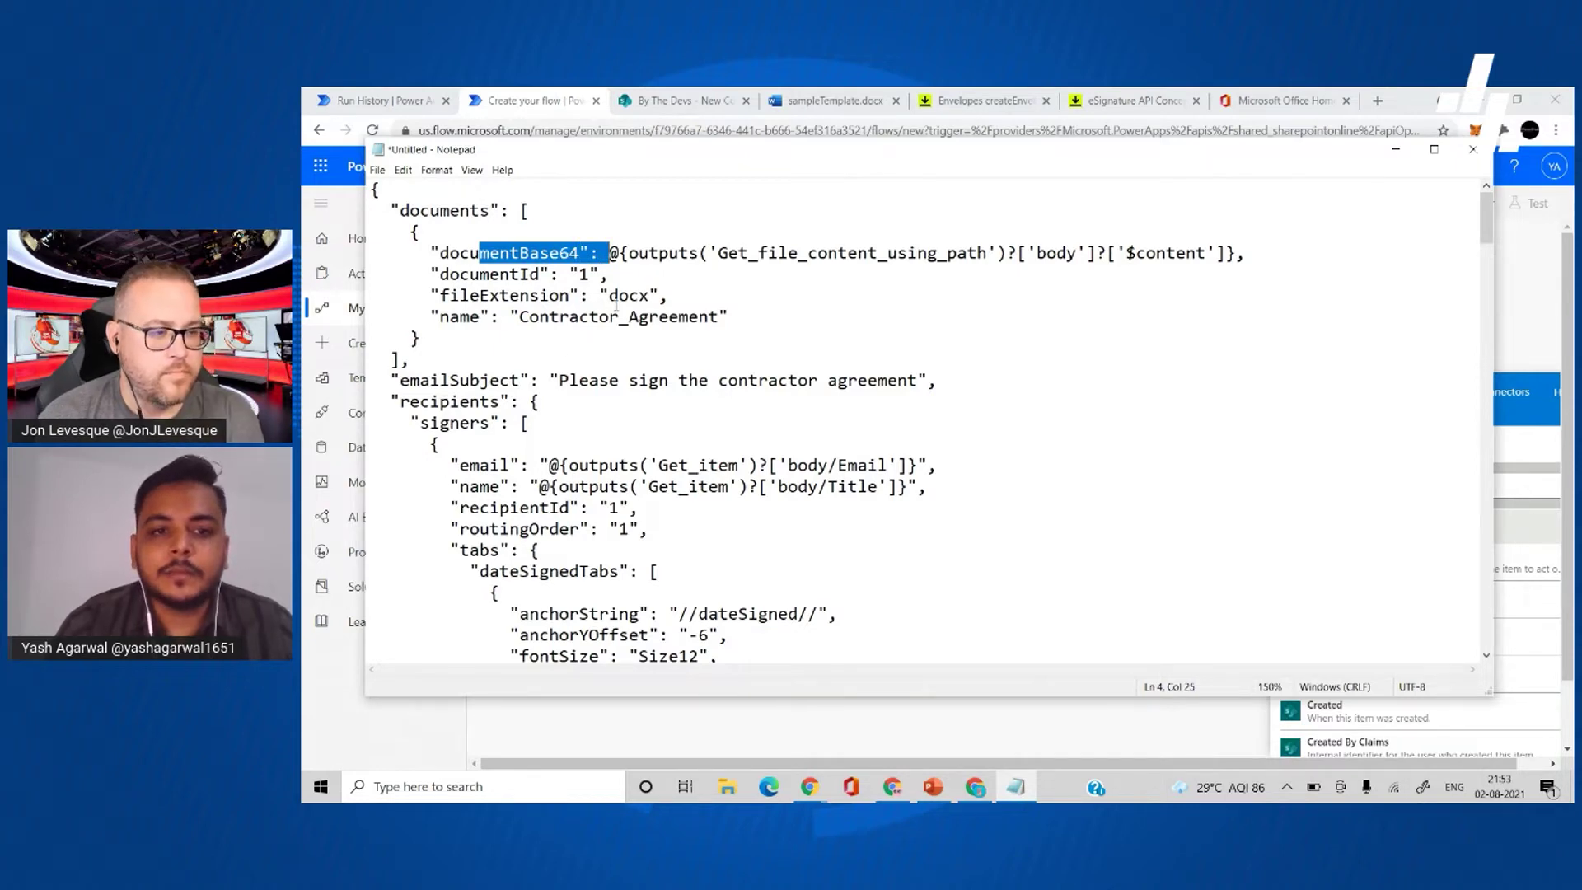
click(527, 316)
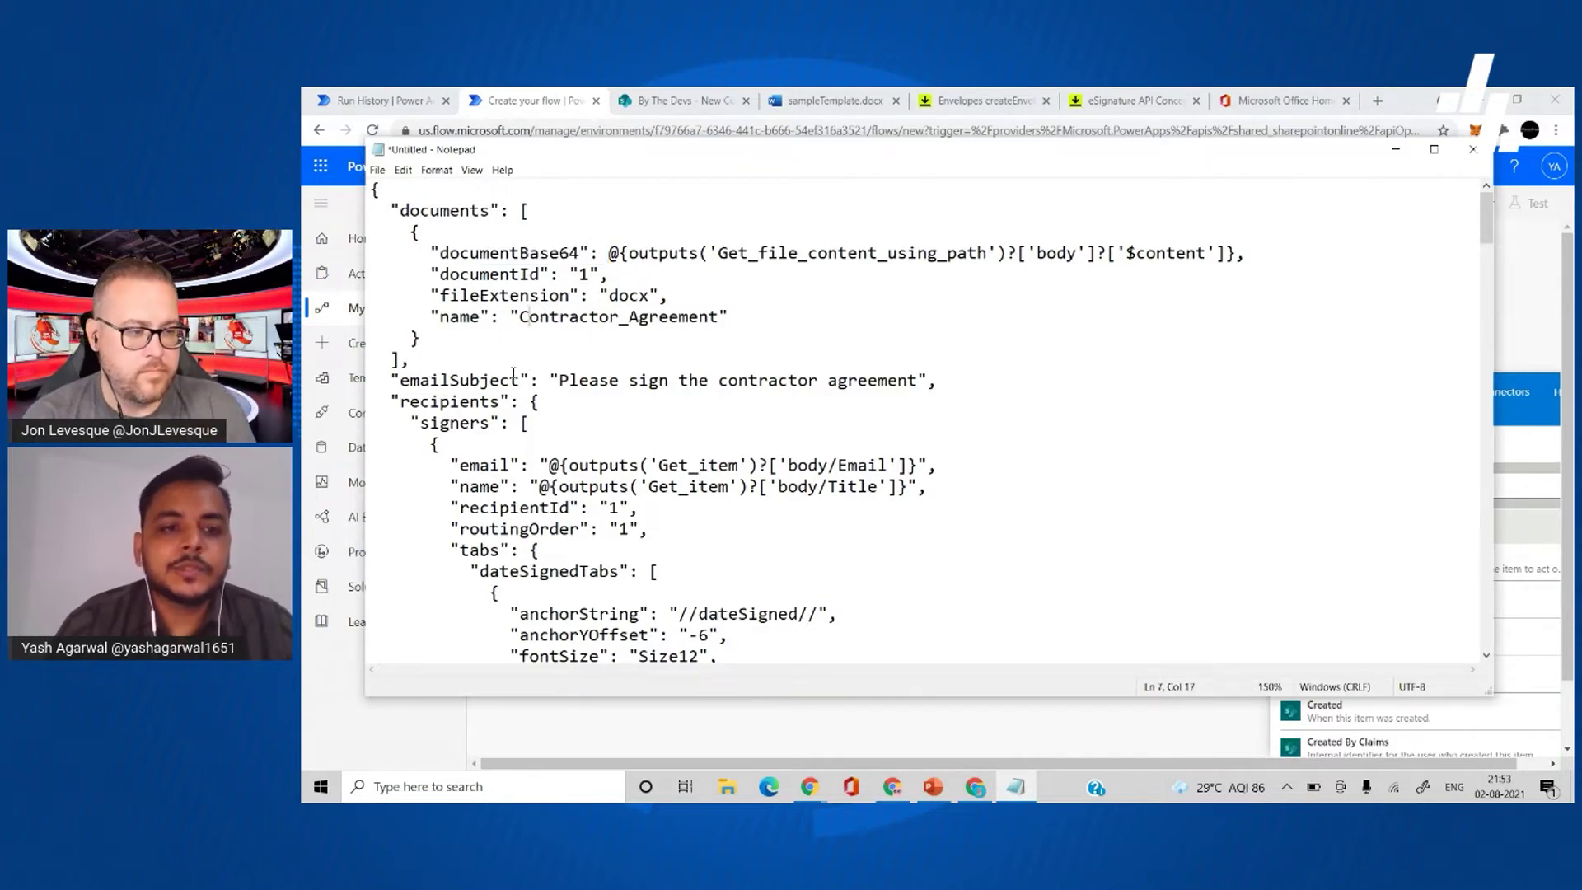
drag(518, 380, 570, 380)
click(570, 380)
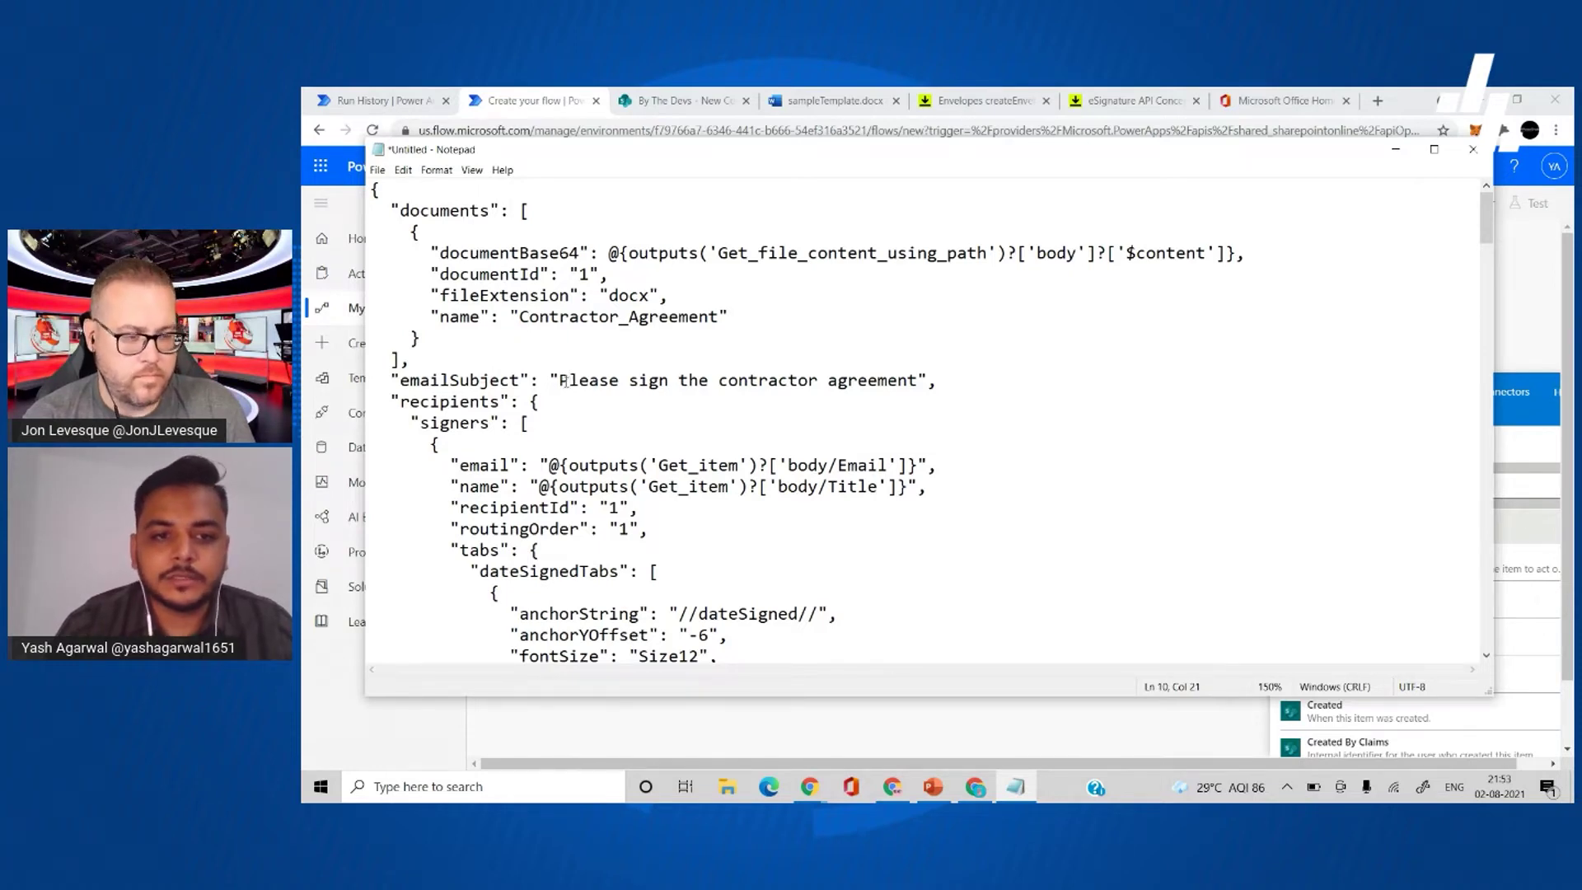
drag(575, 380, 591, 380)
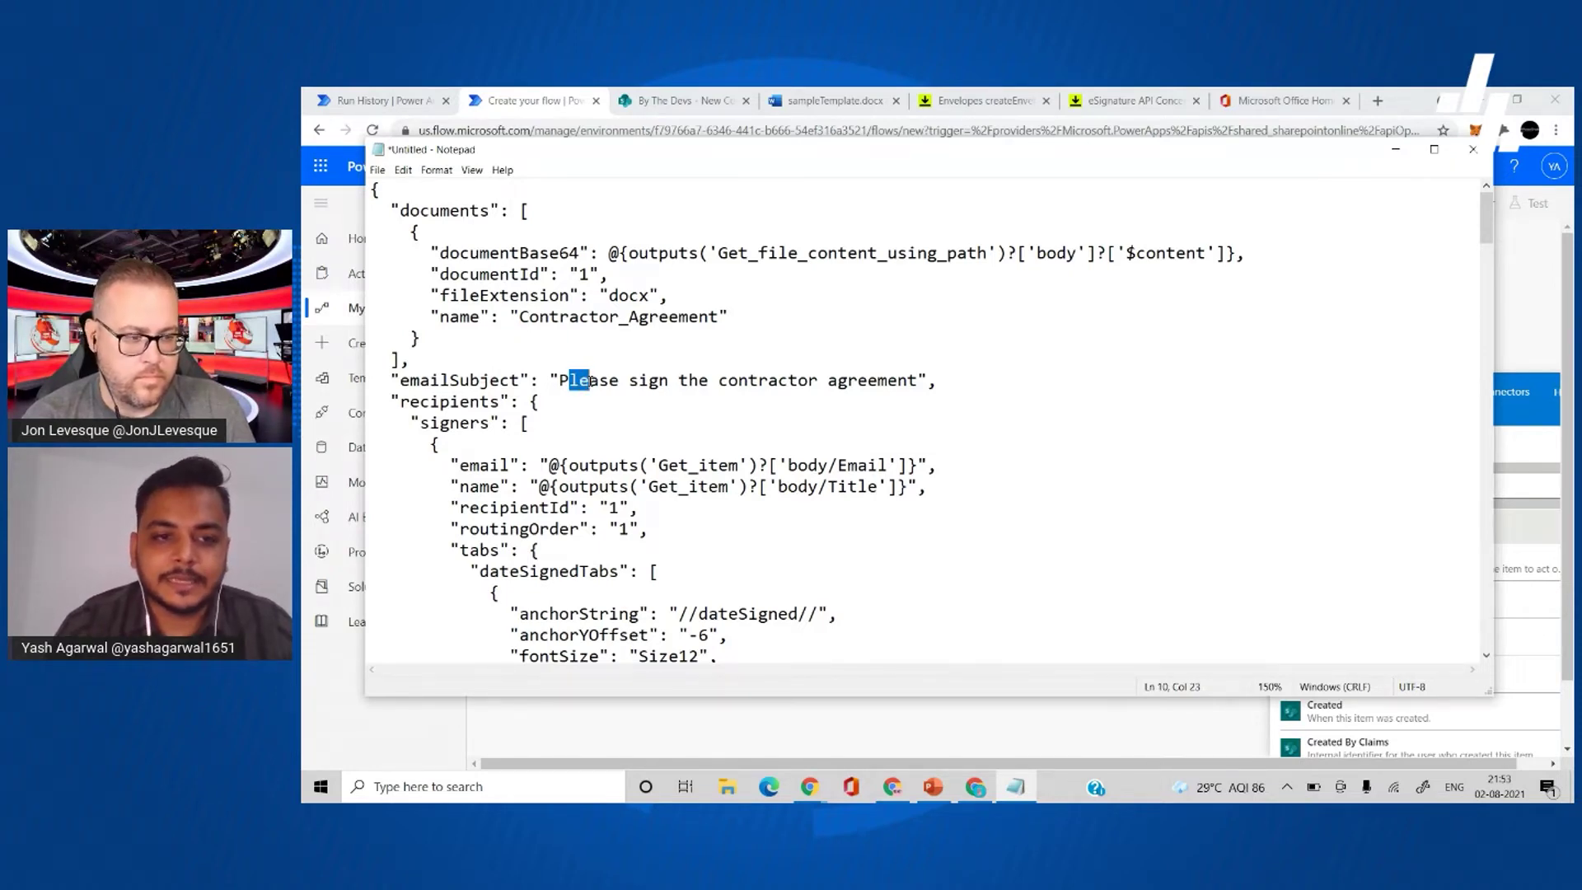
scroll(588, 380, down, 3)
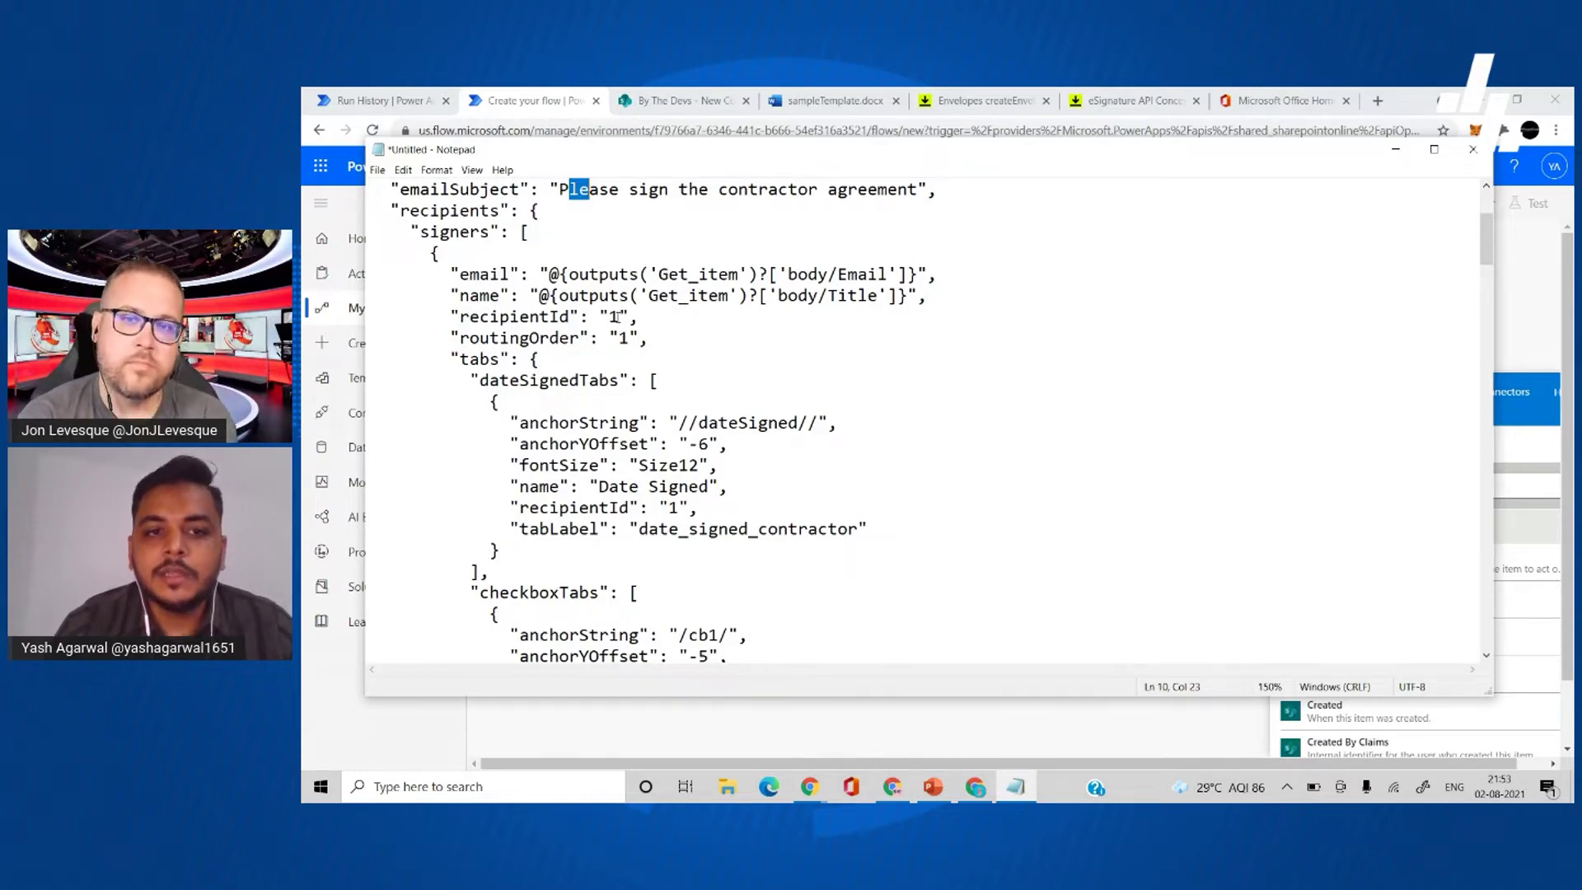
drag(631, 314, 611, 316)
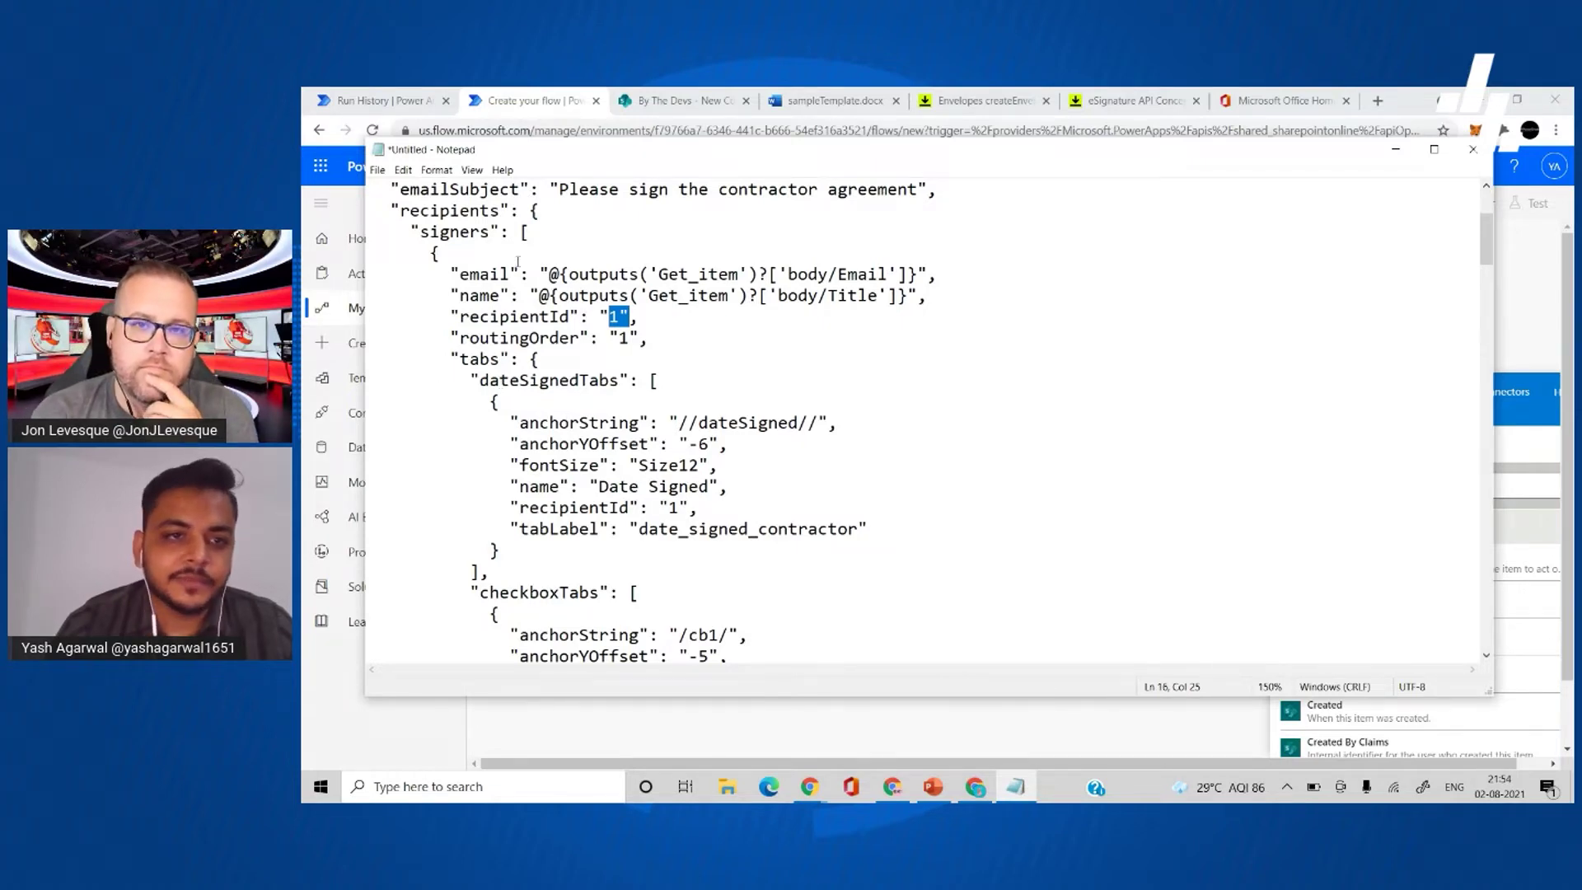
drag(520, 233, 537, 233)
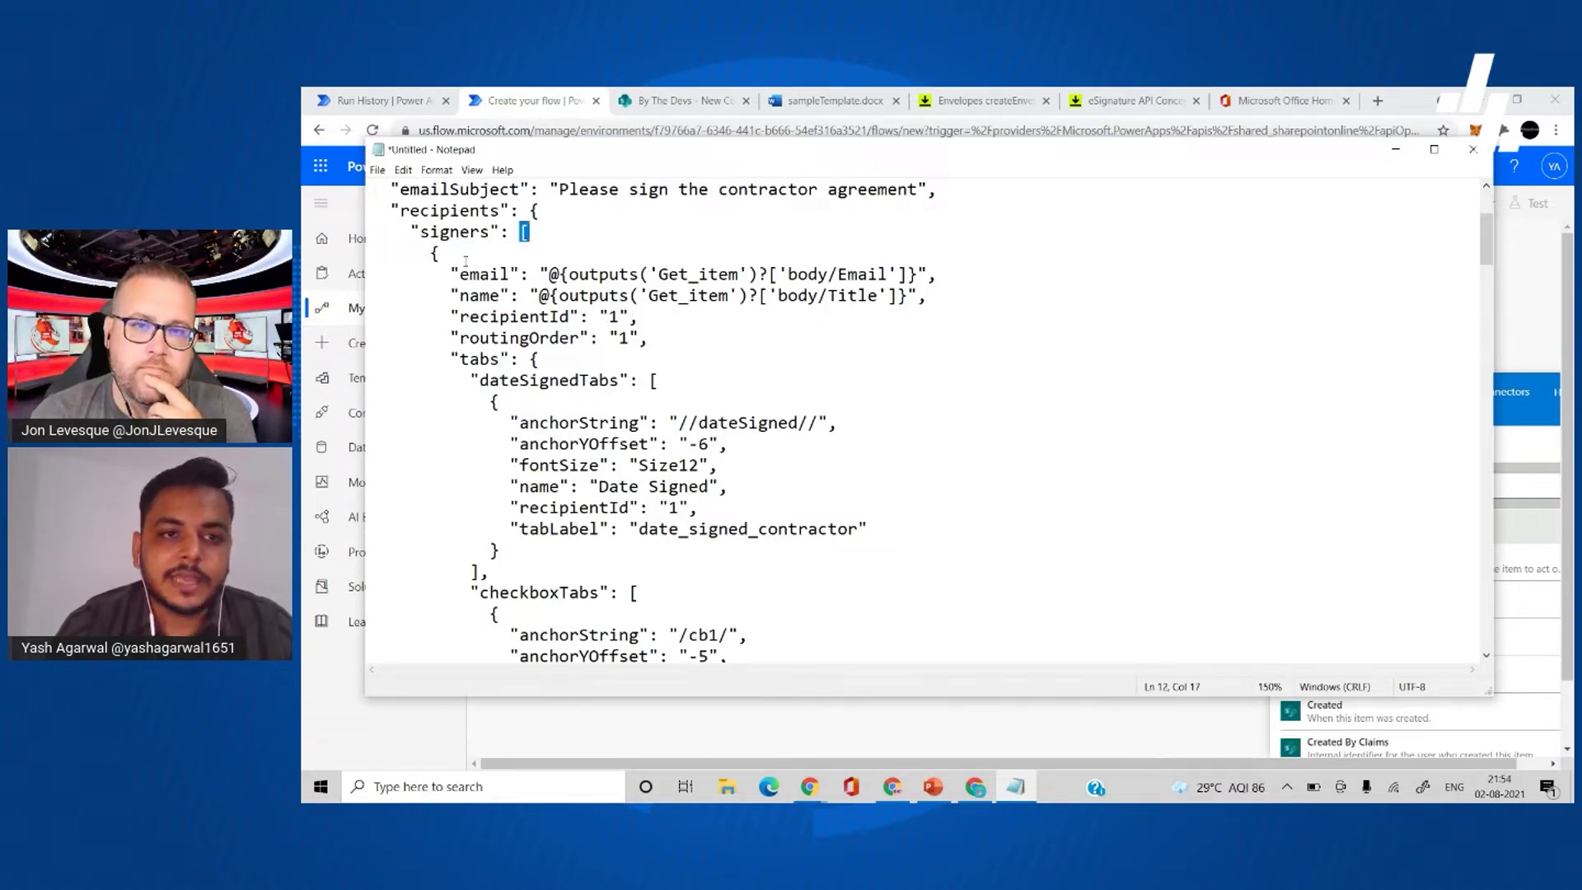
click(465, 261)
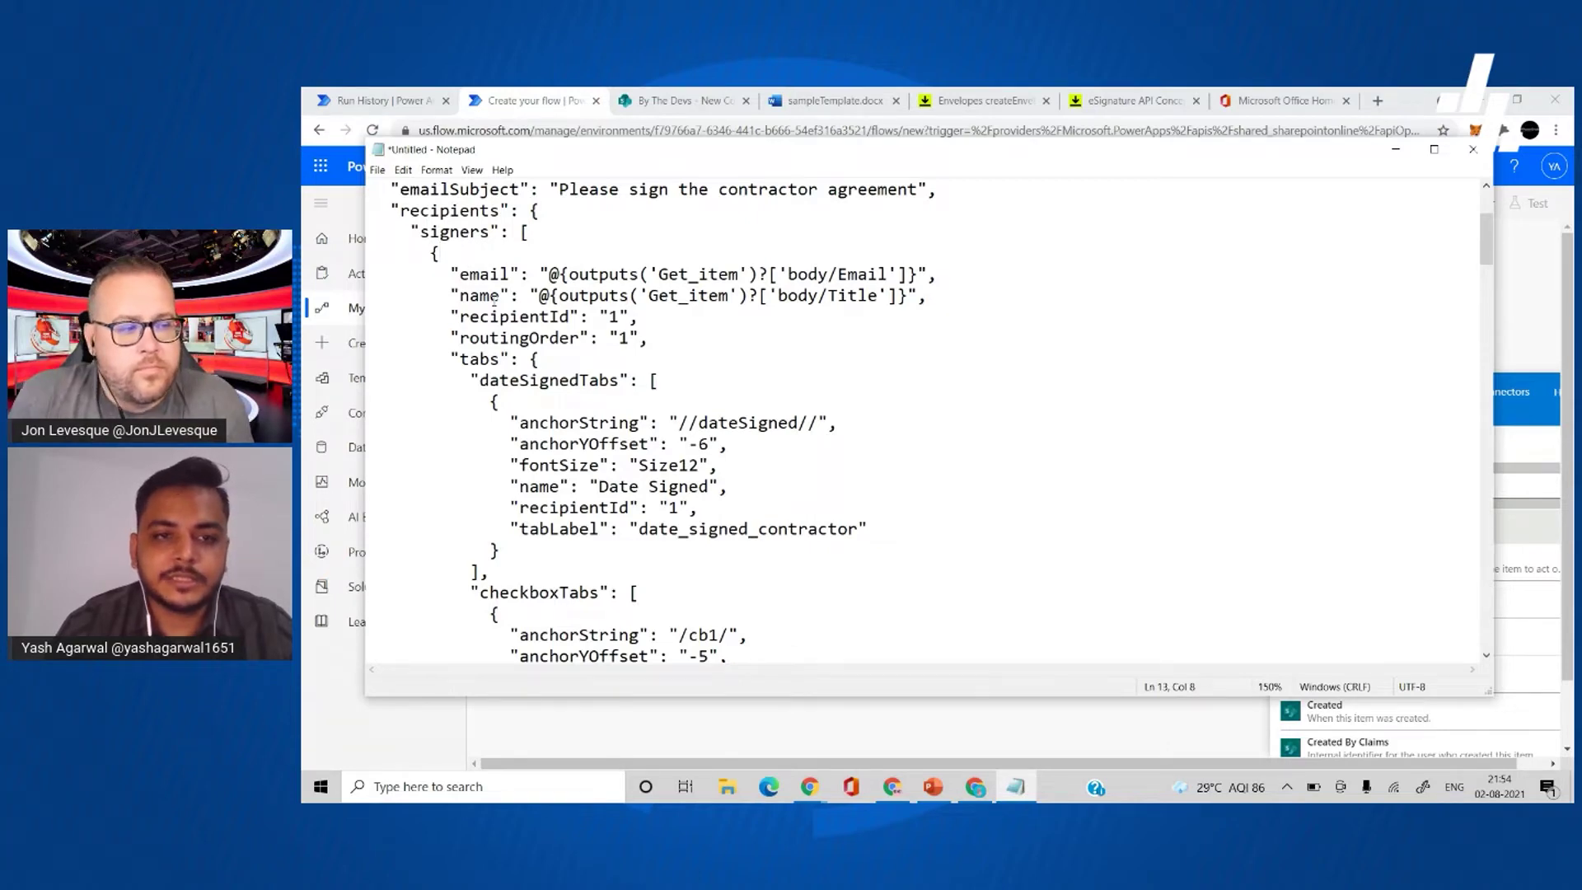
- Scroll through the tab definitions down to the checkbox group with its SelectExactly rule
scroll(647, 446, down, 2)
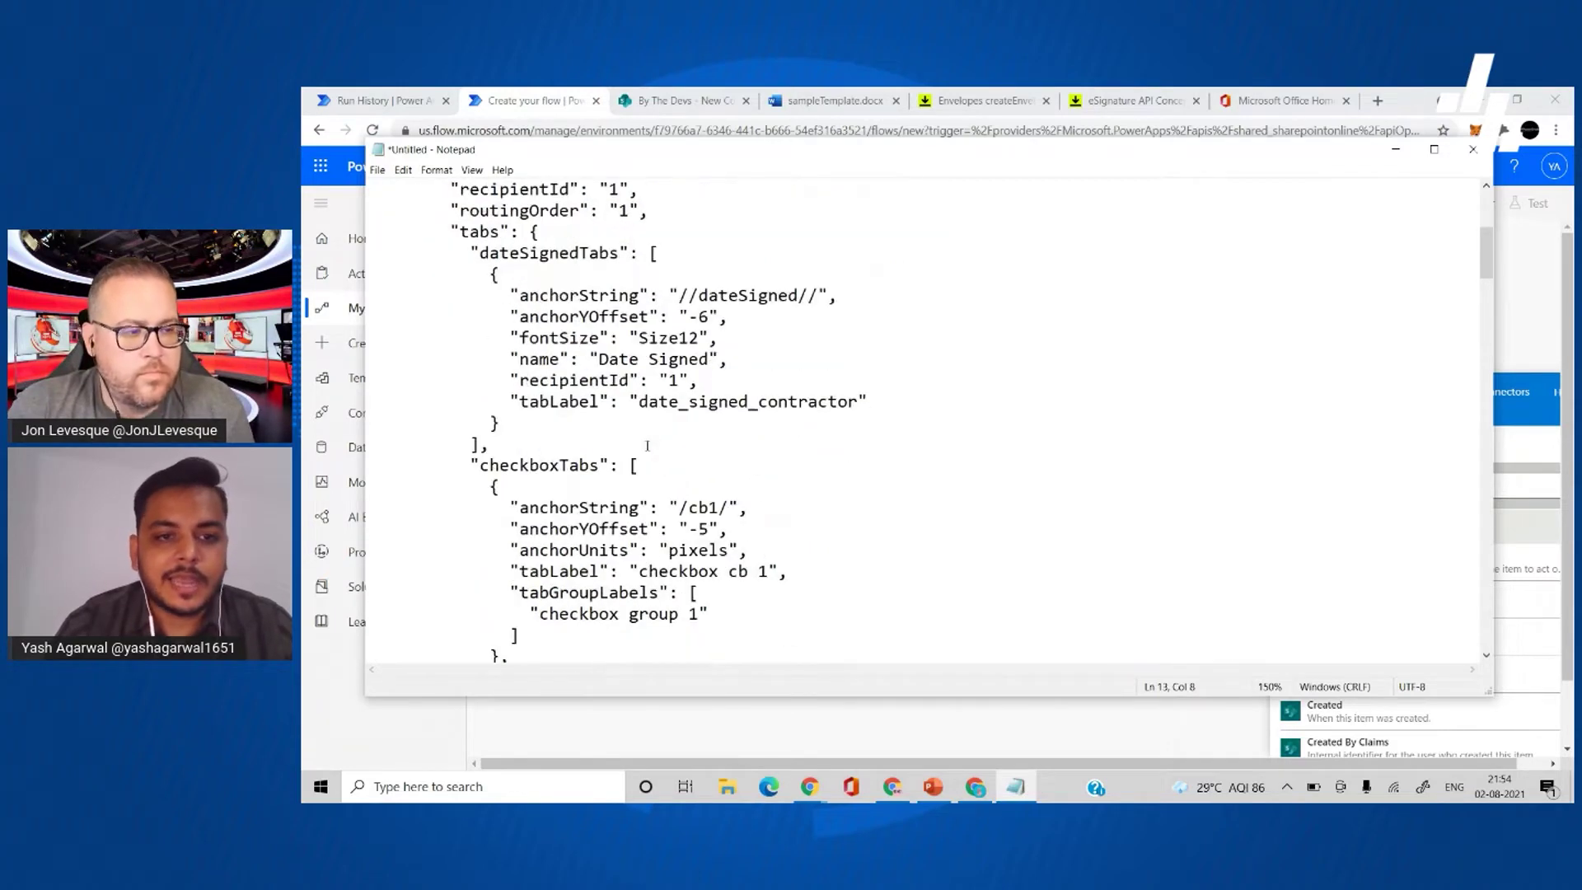
scroll(612, 379, down, 3)
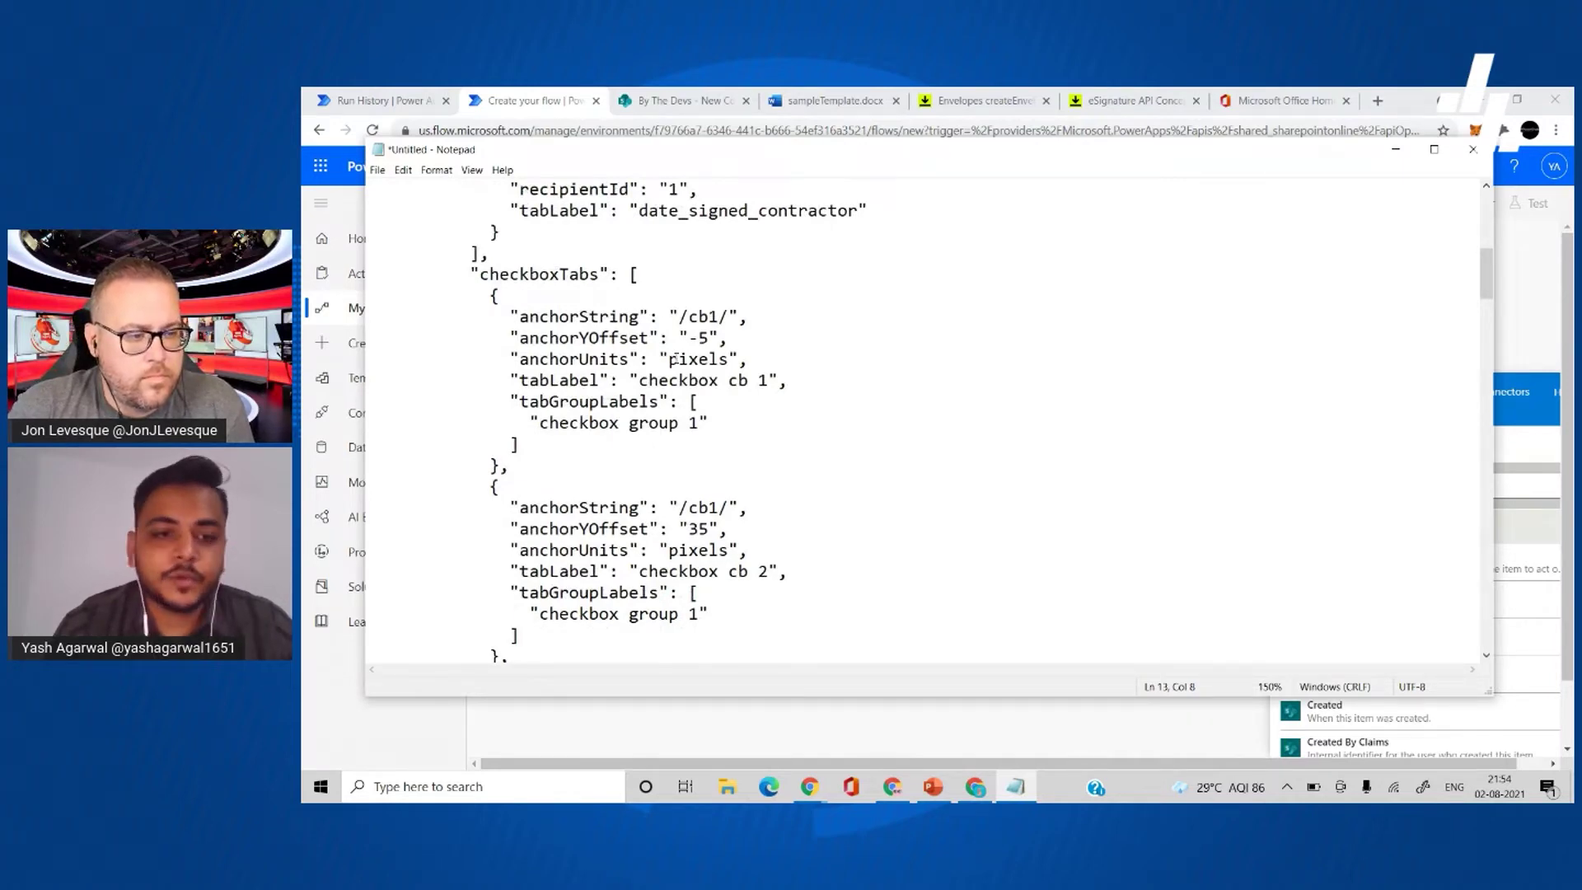
scroll(674, 360, down, 9)
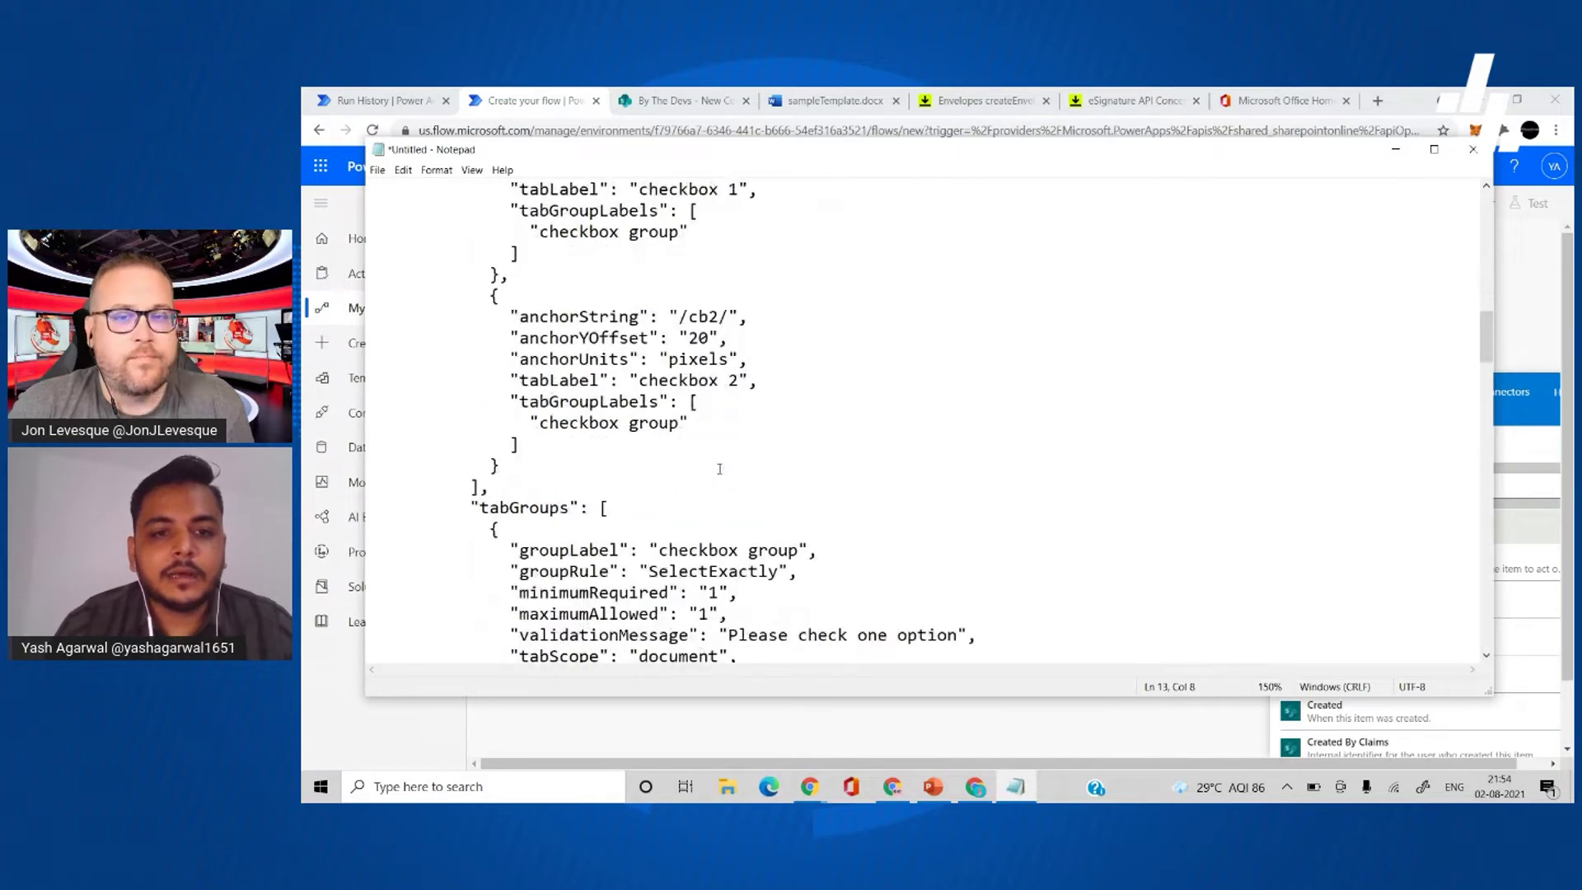
scroll(719, 469, up, 3)
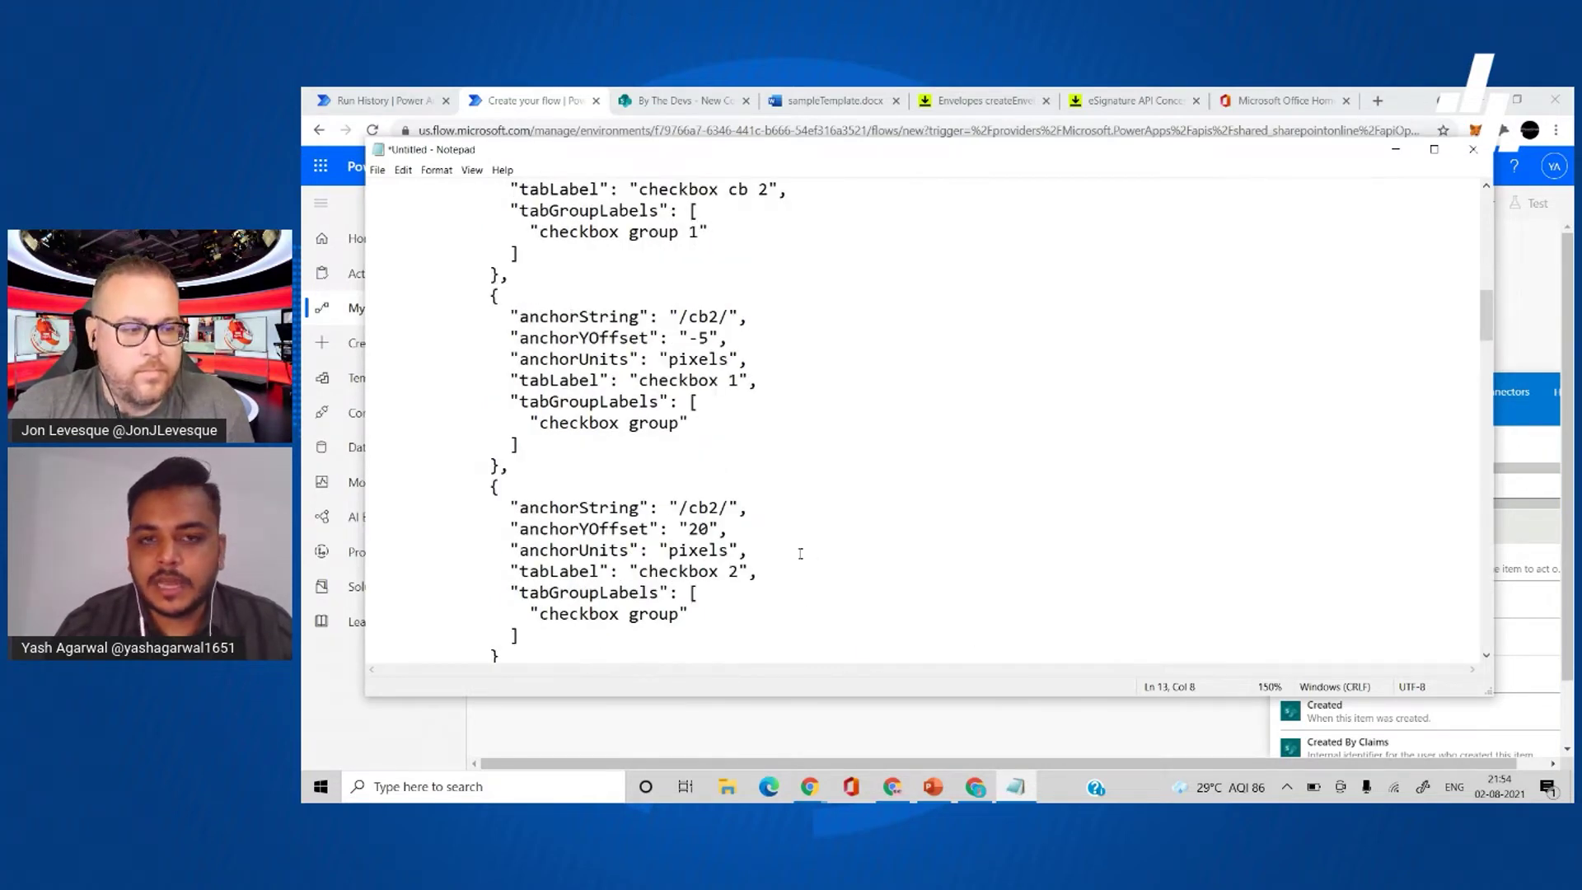
scroll(800, 553, up, 3)
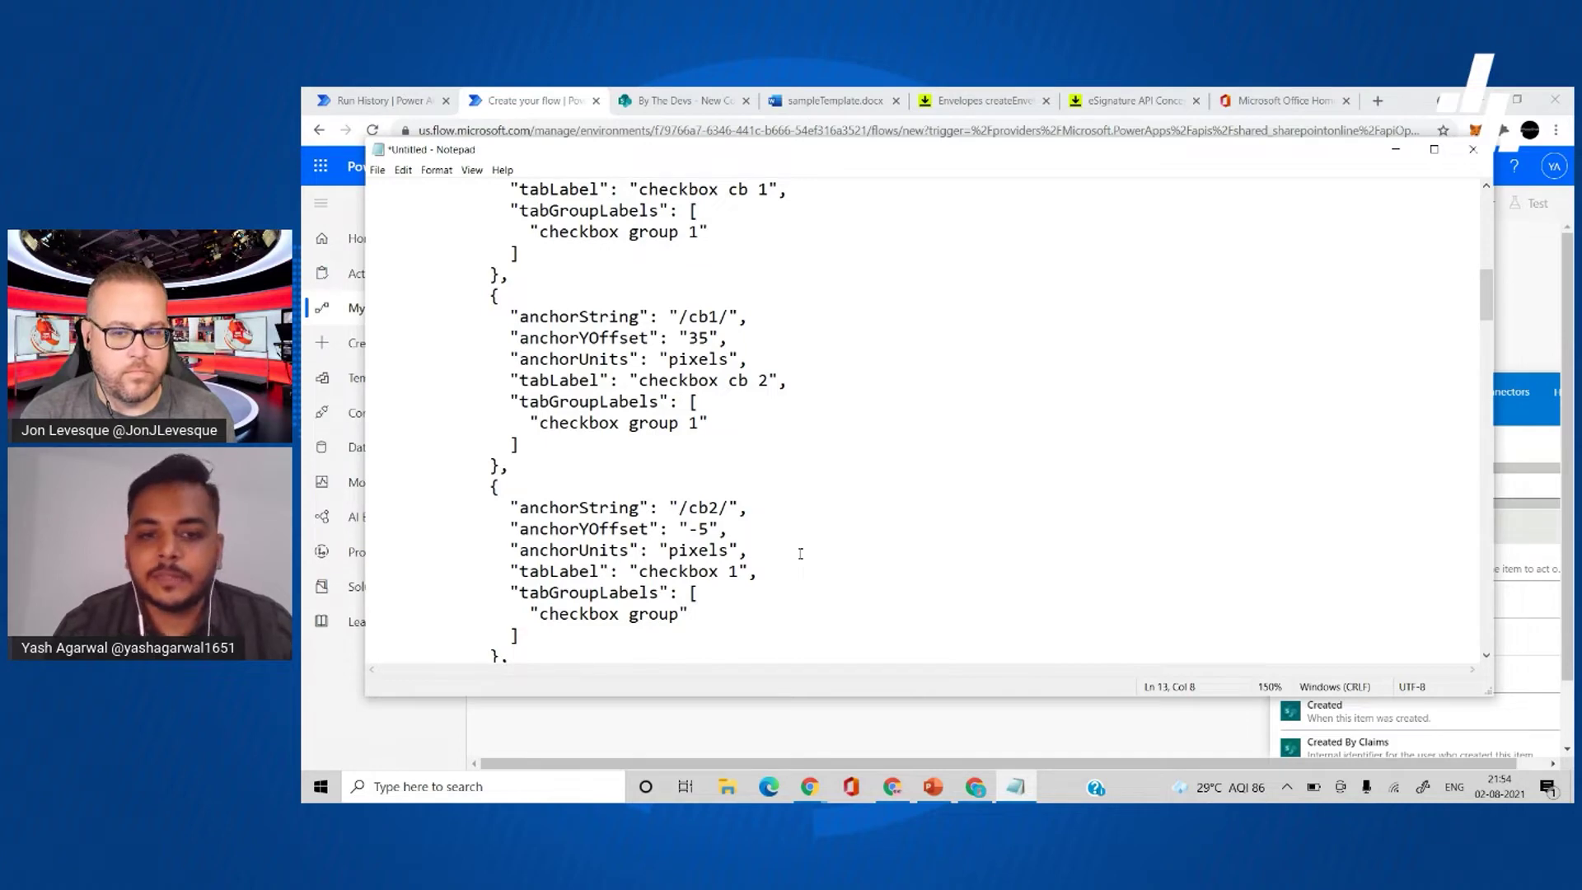
scroll(800, 553, down, 6)
scroll(800, 553, down, 2)
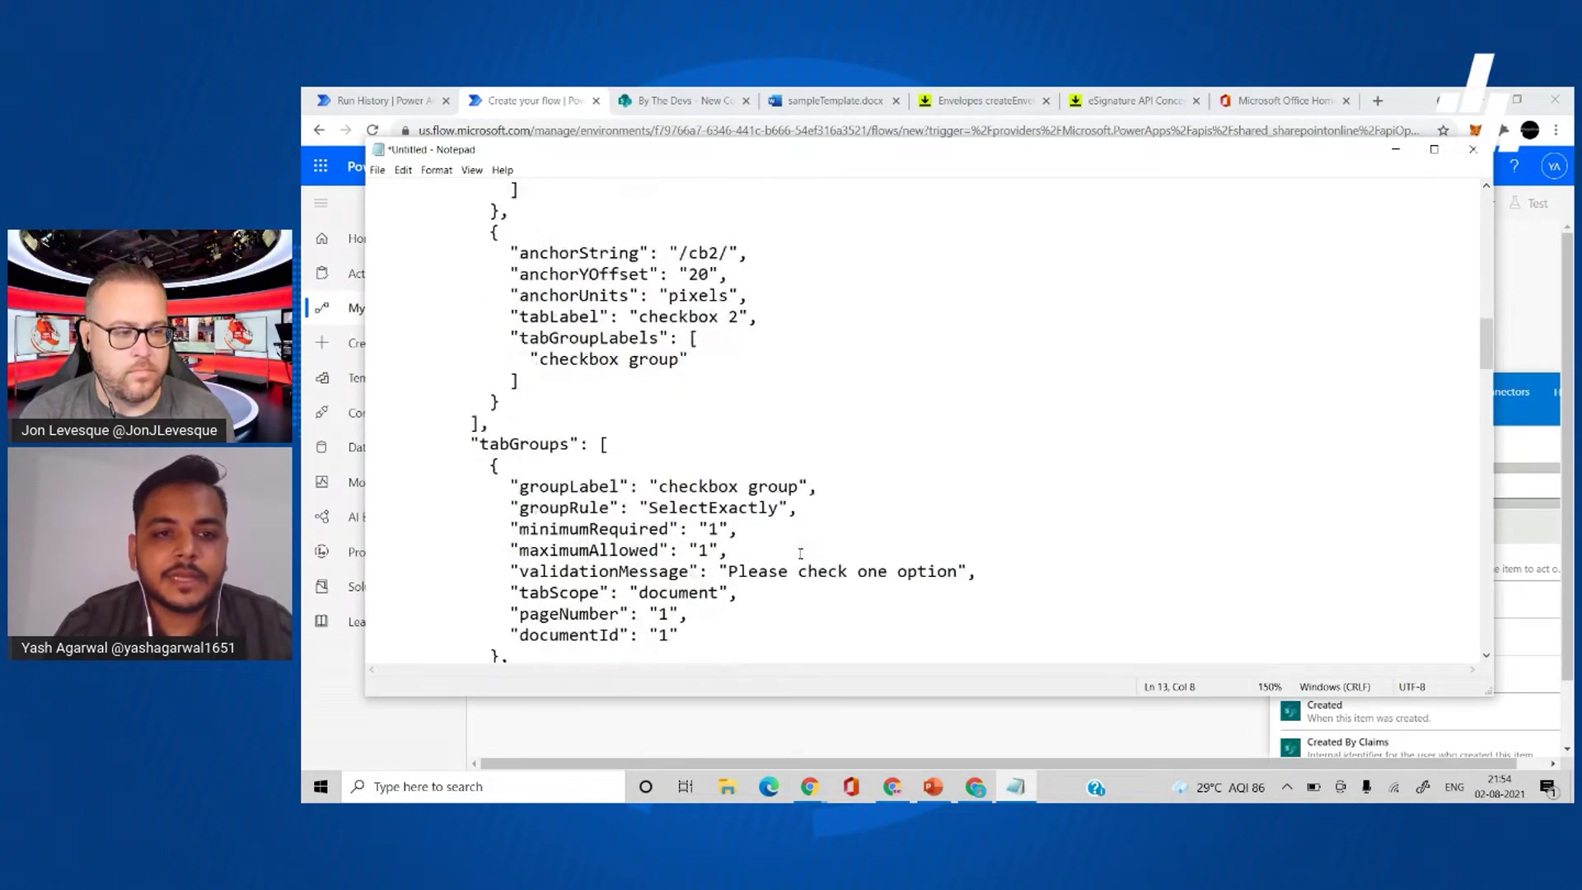
scroll(800, 553, up, 2)
scroll(691, 469, down, 1)
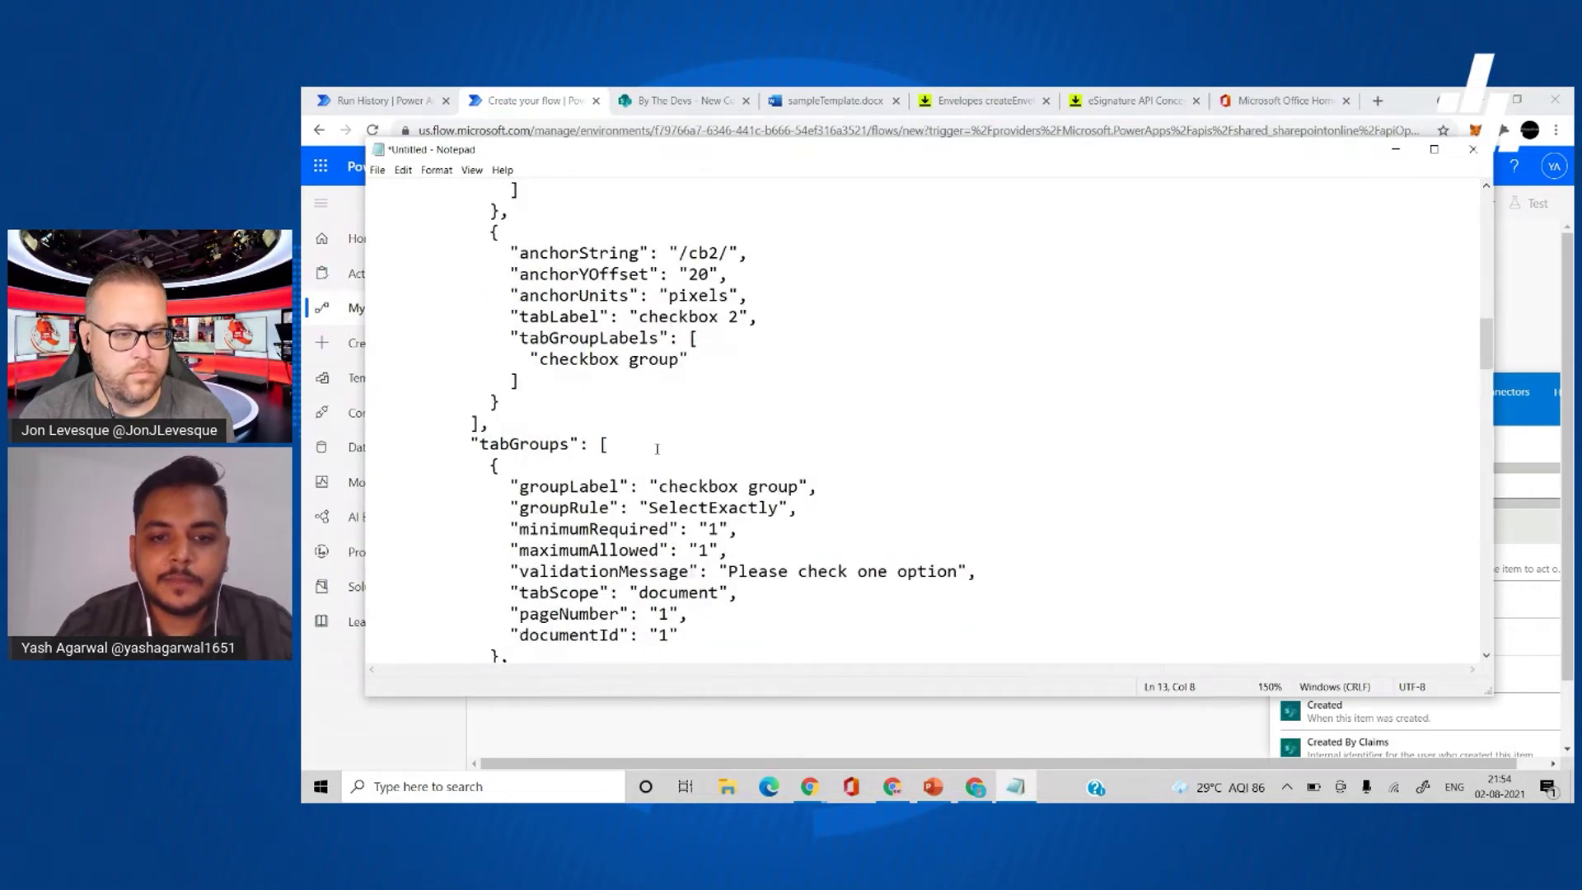
scroll(657, 448, down, 1)
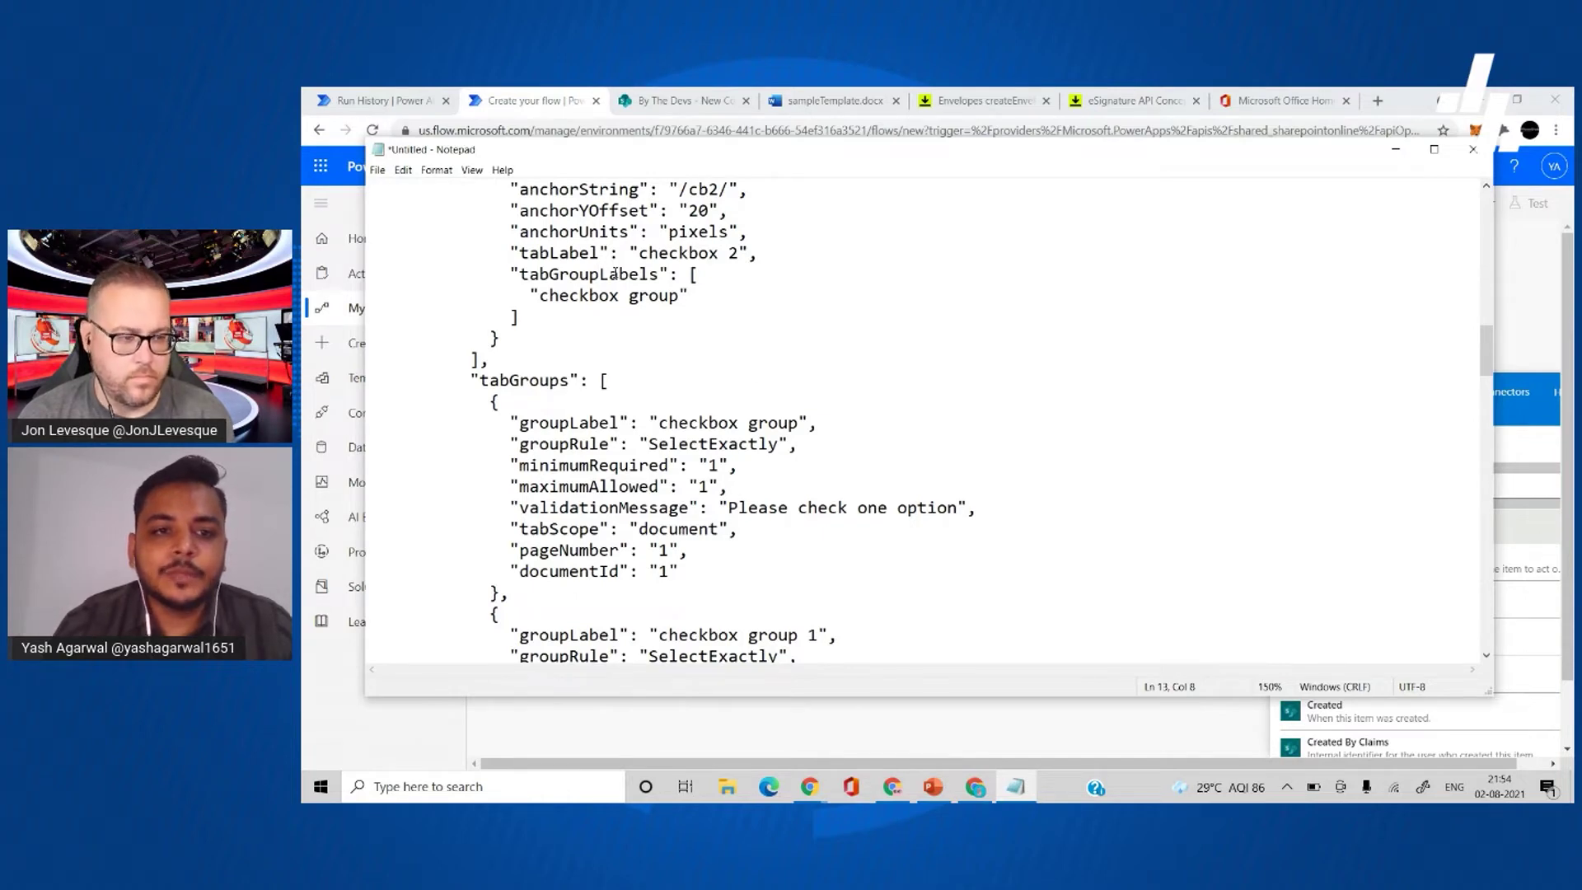
scroll(594, 253, up, 1)
scroll(651, 267, up, 3)
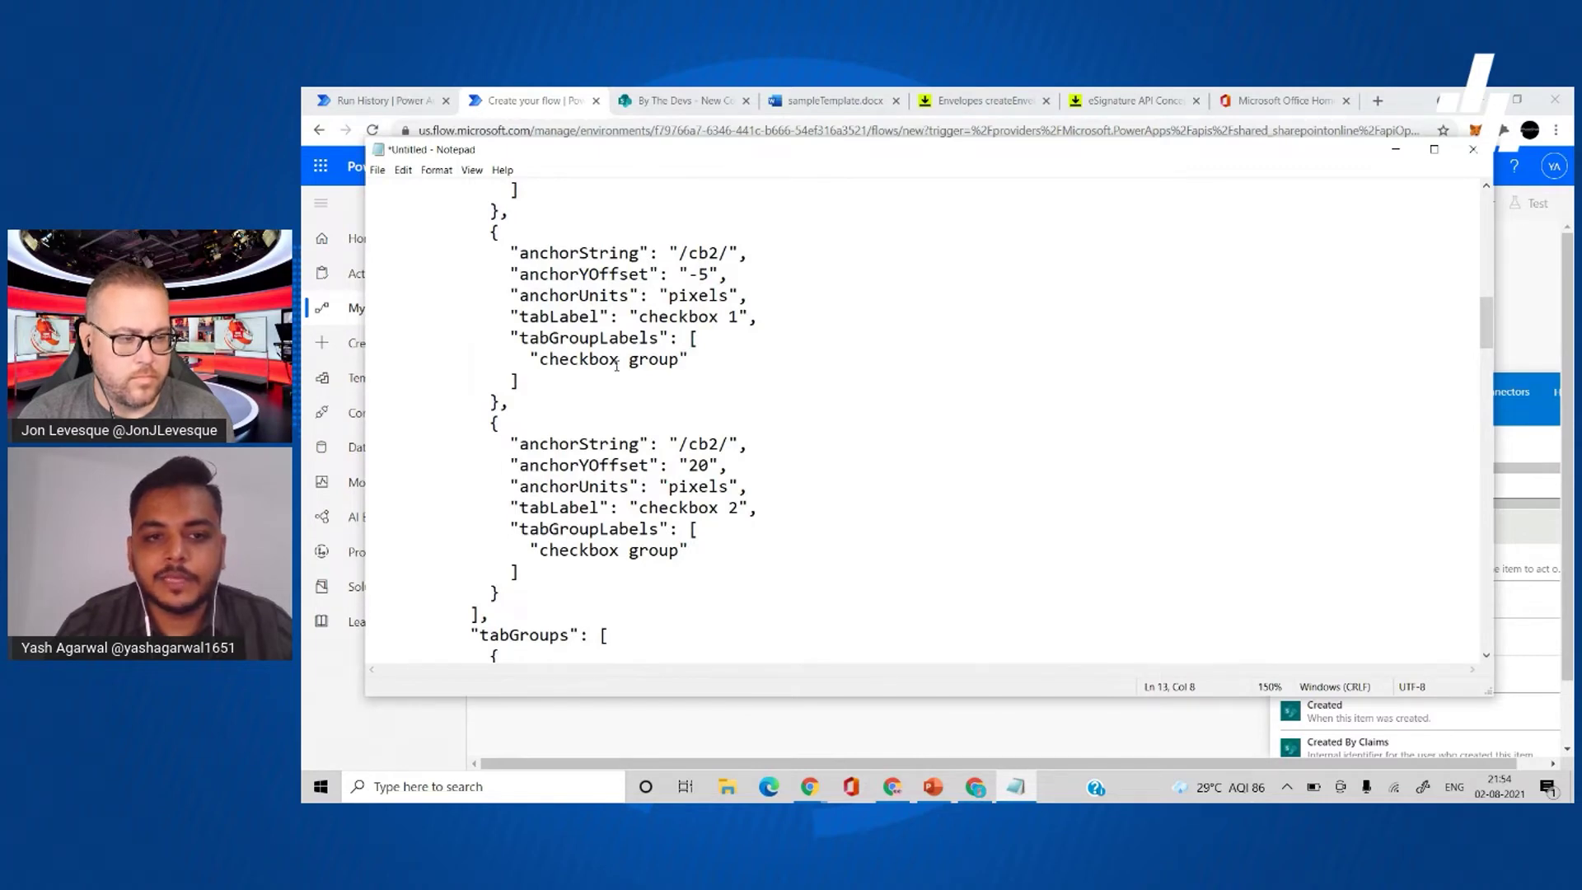
scroll(618, 367, down, 3)
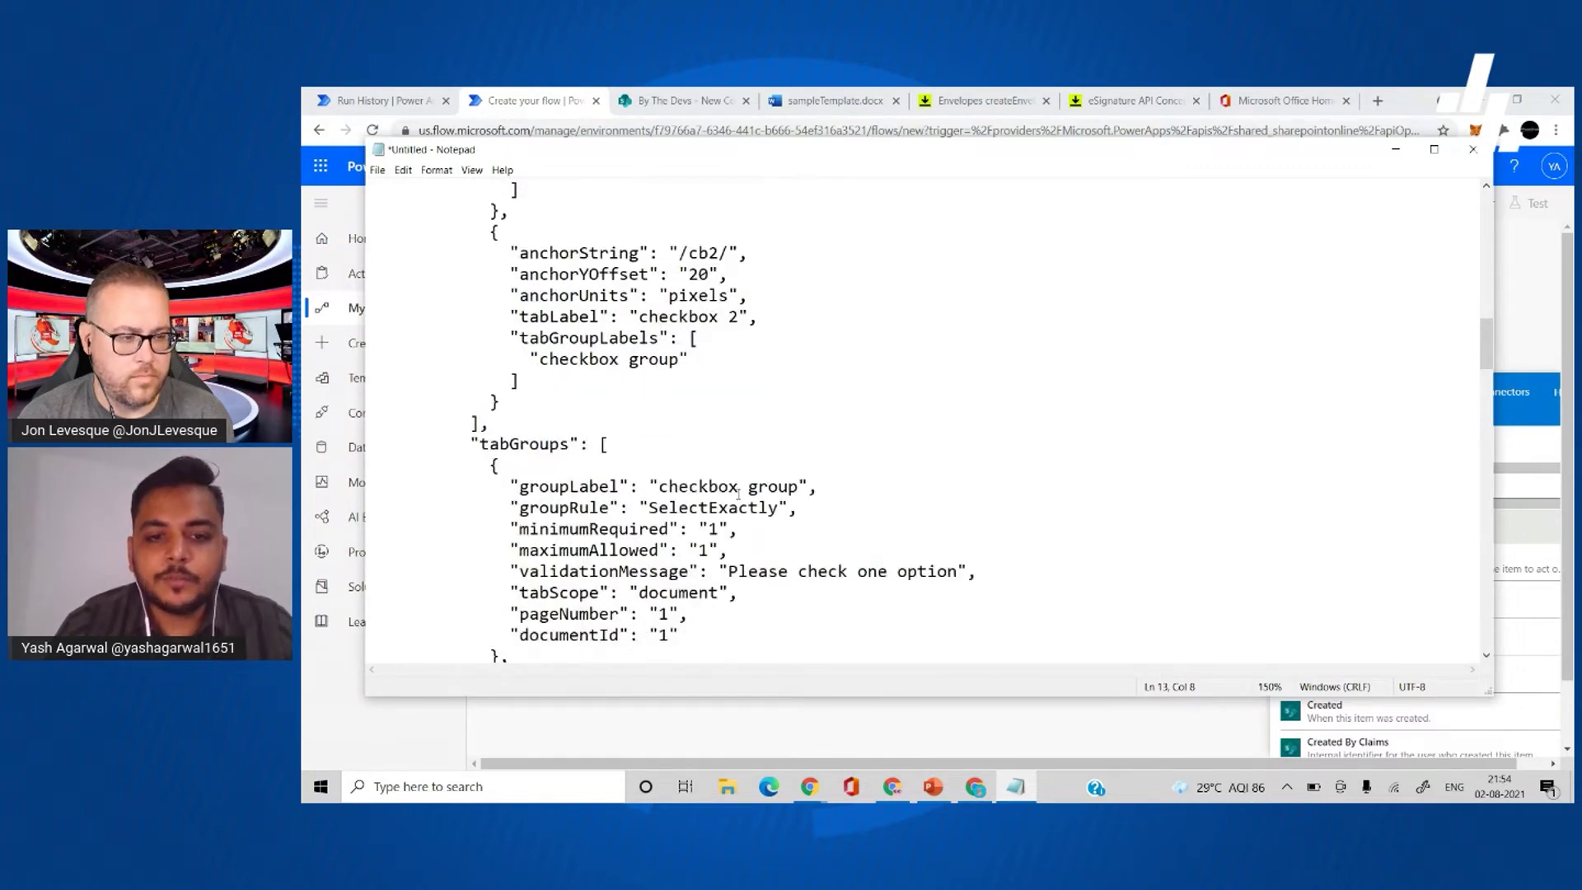
scroll(738, 495, down, 2)
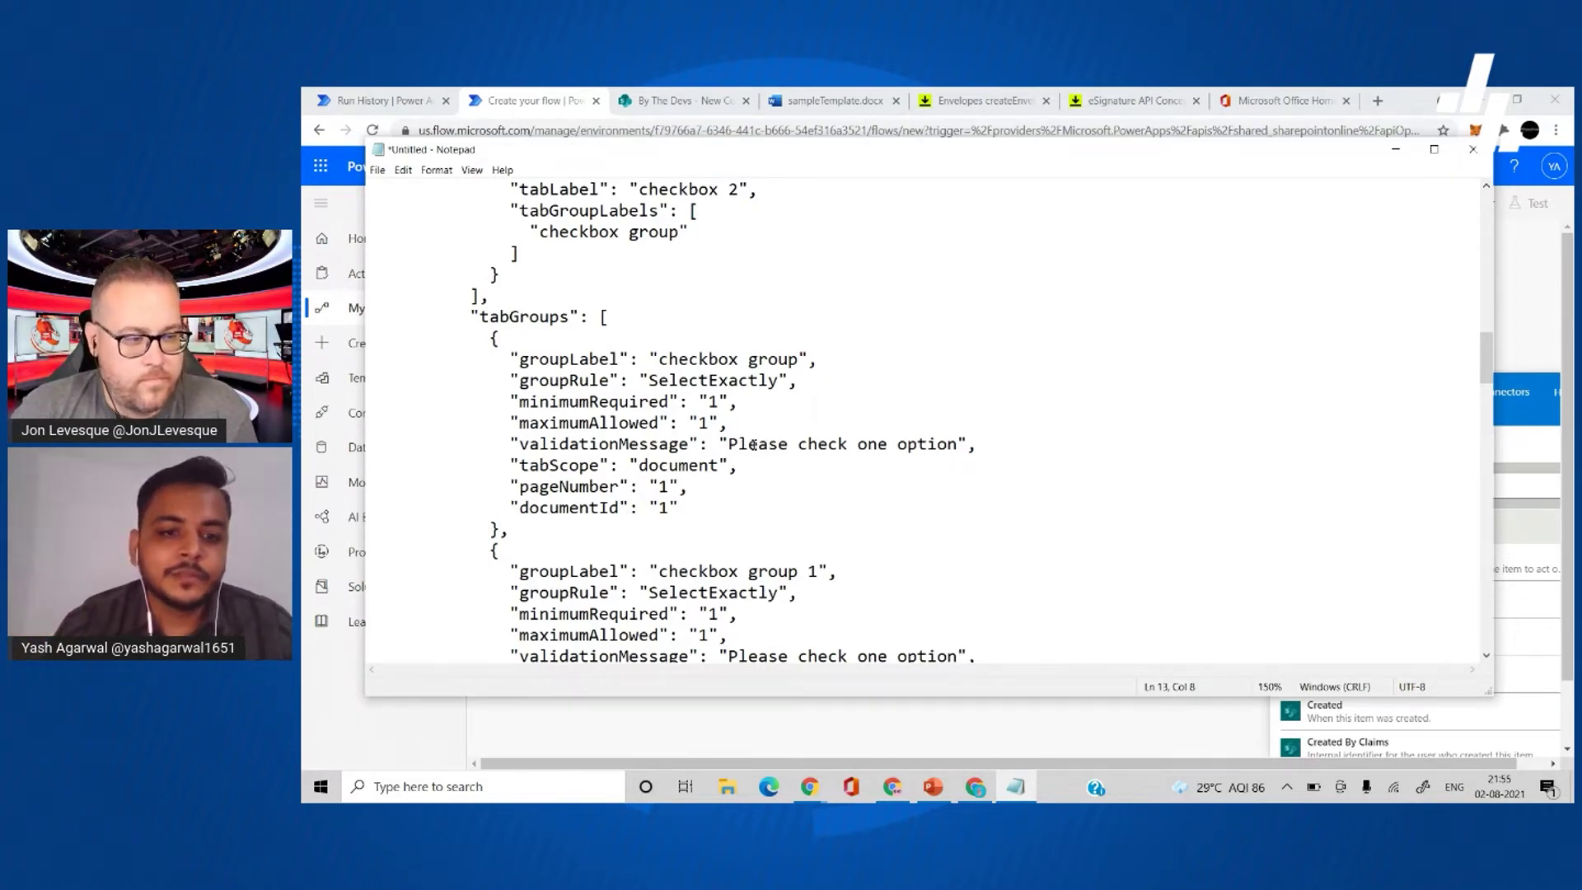
scroll(753, 445, down, 2)
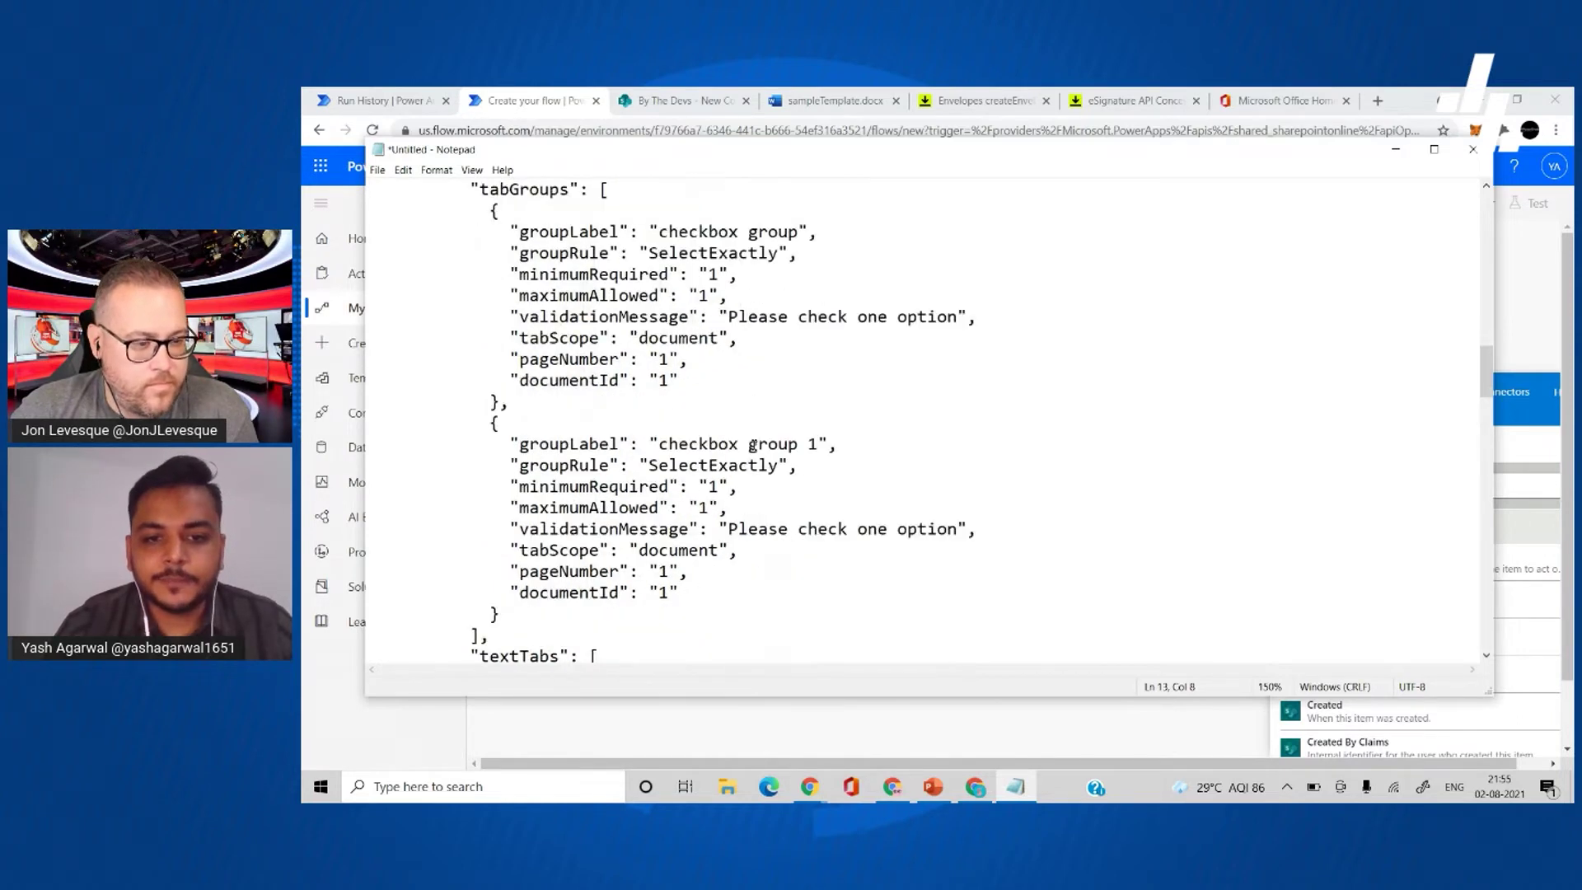
scroll(772, 531, down, 5)
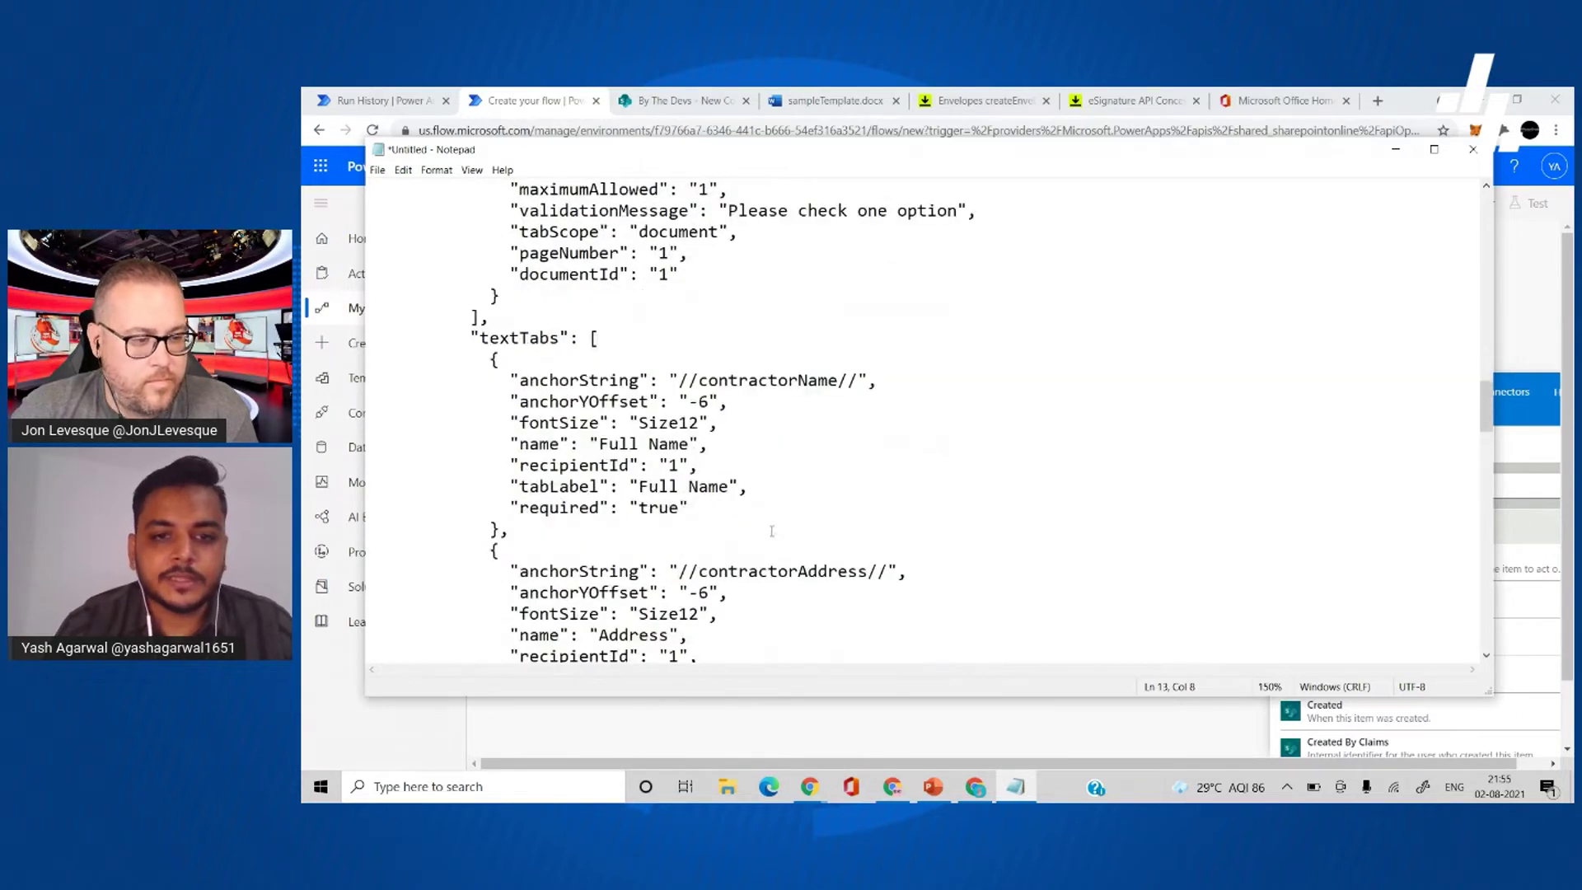
scroll(819, 462, up, 3)
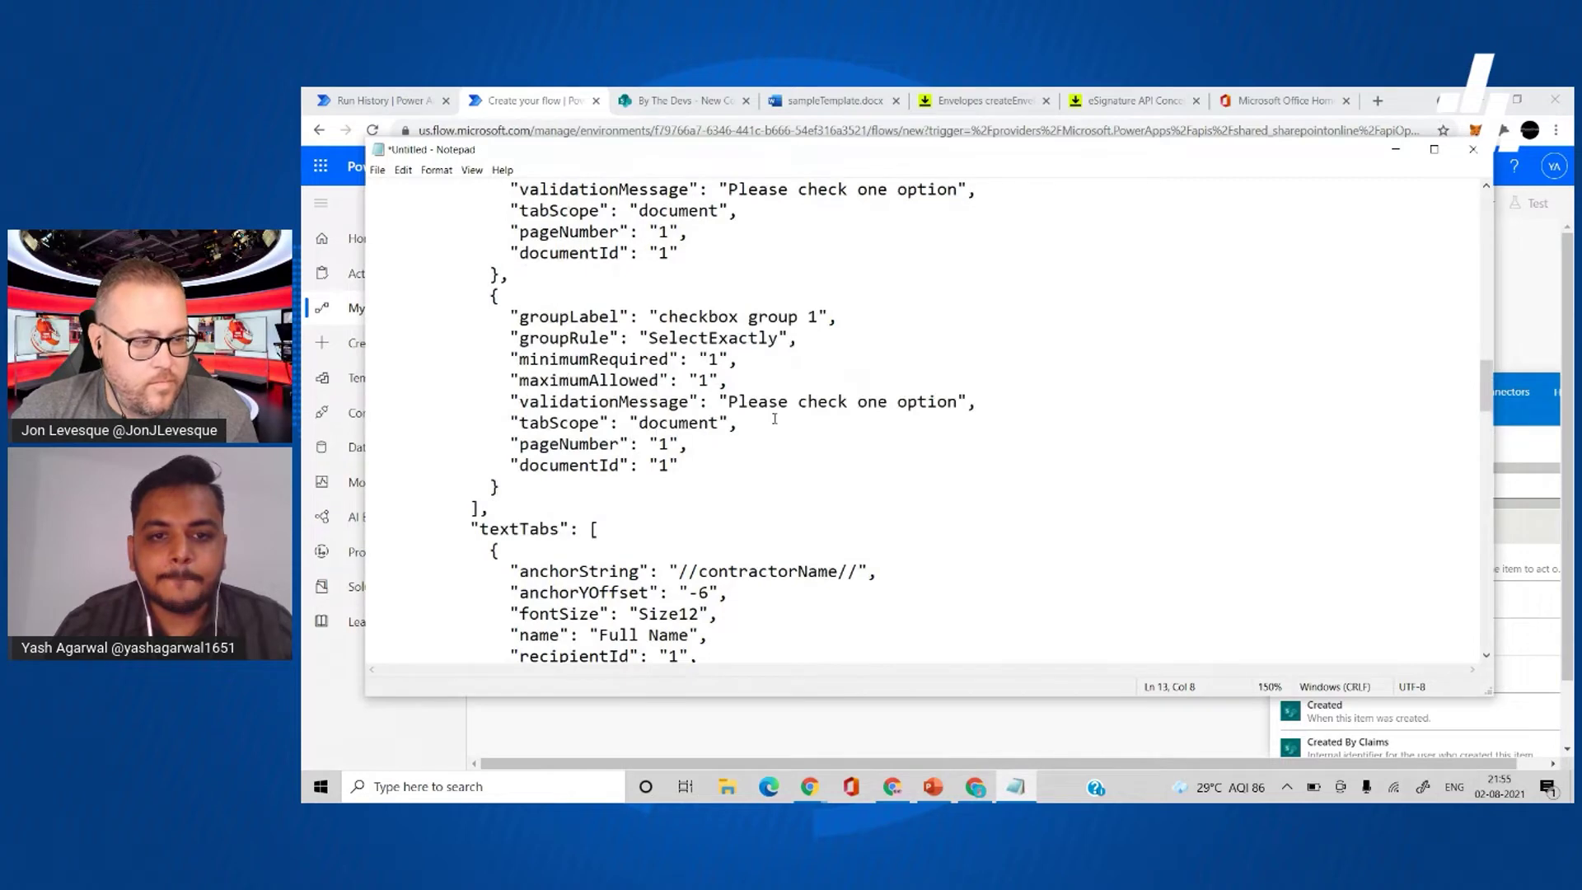
scroll(774, 418, up, 3)
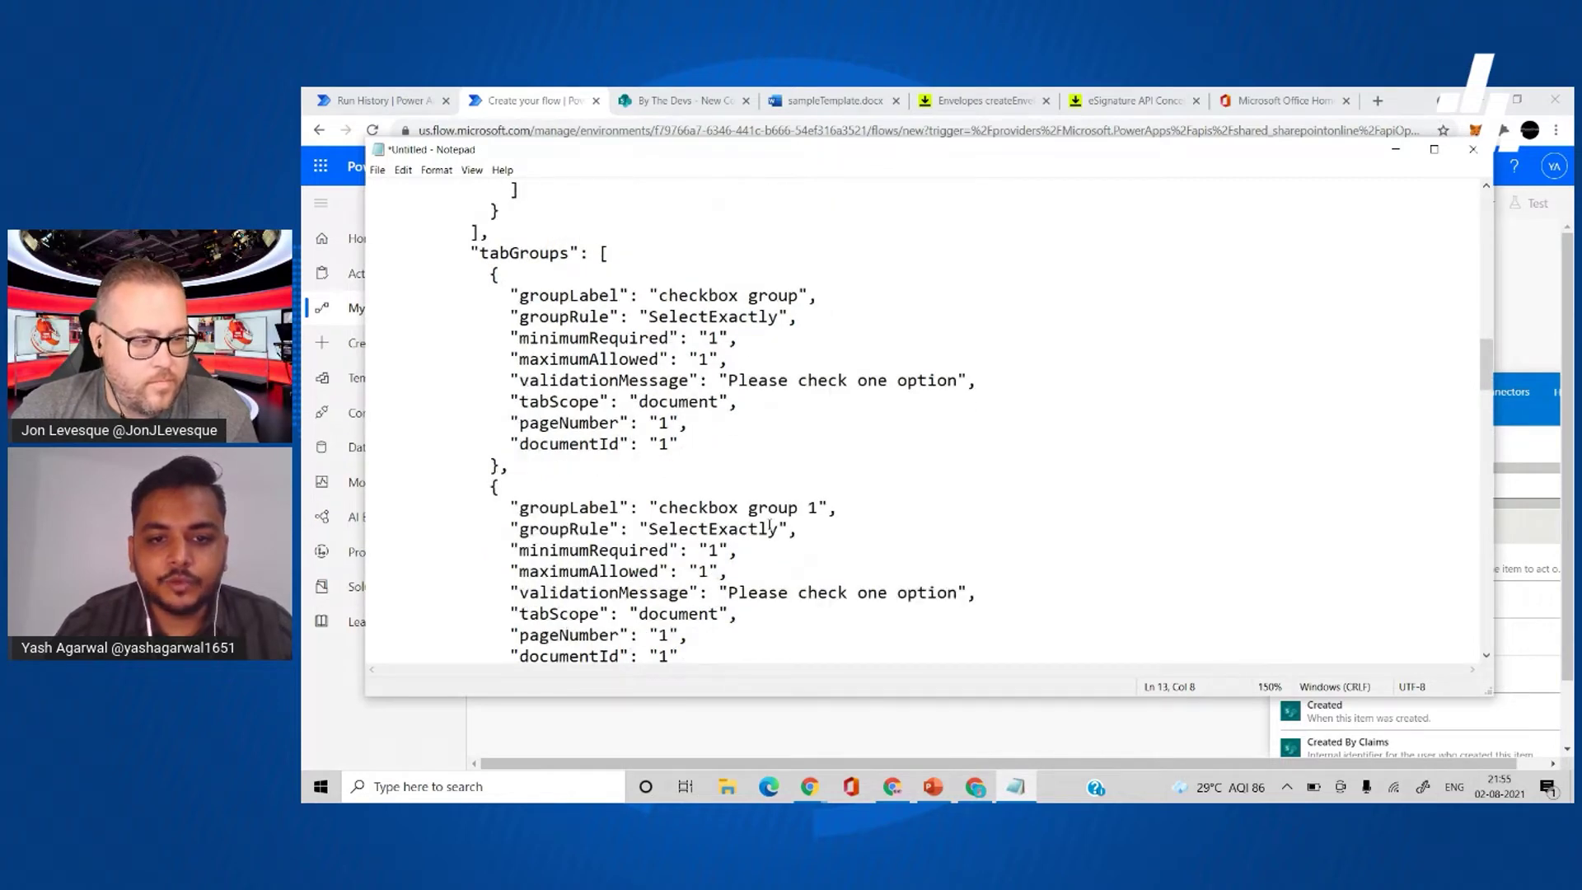
scroll(791, 510, up, 7)
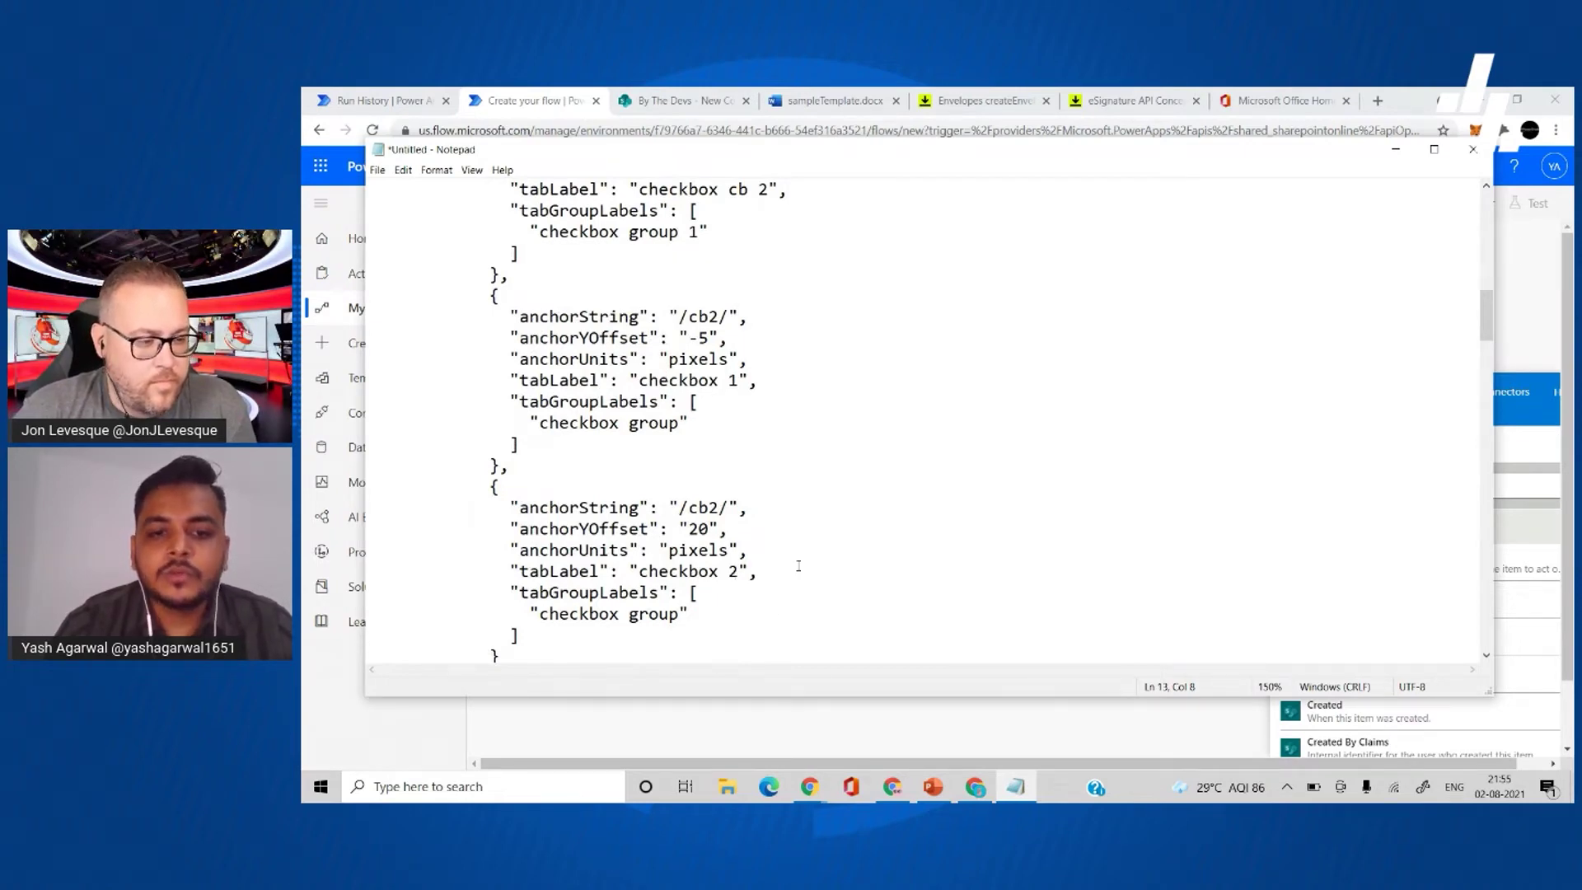
scroll(798, 566, down, 12)
scroll(799, 566, down, 3)
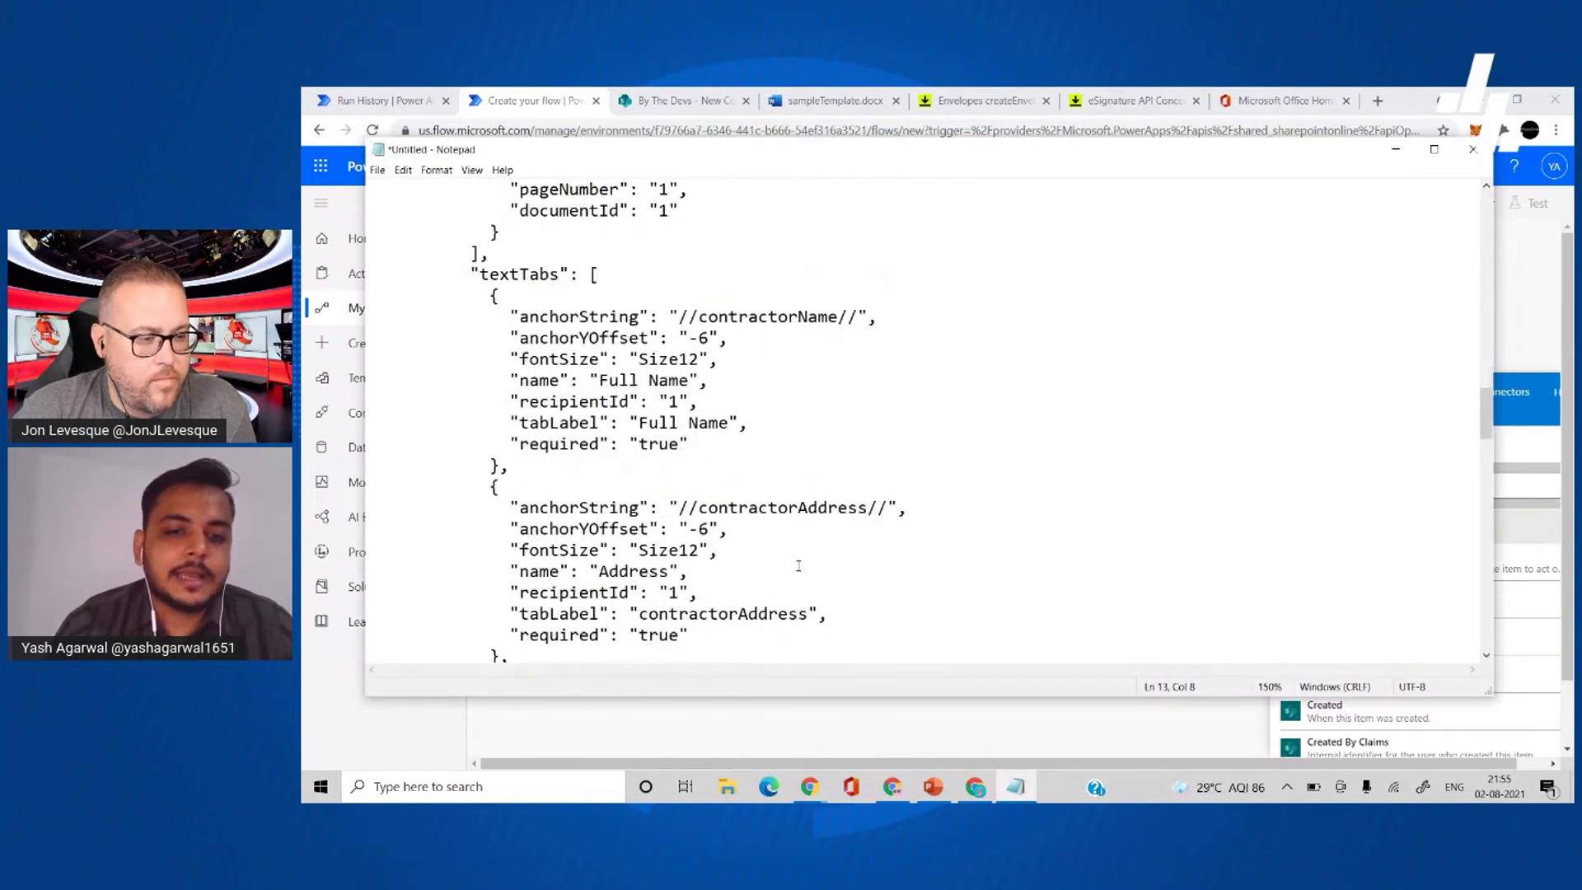
scroll(798, 565, down, 4)
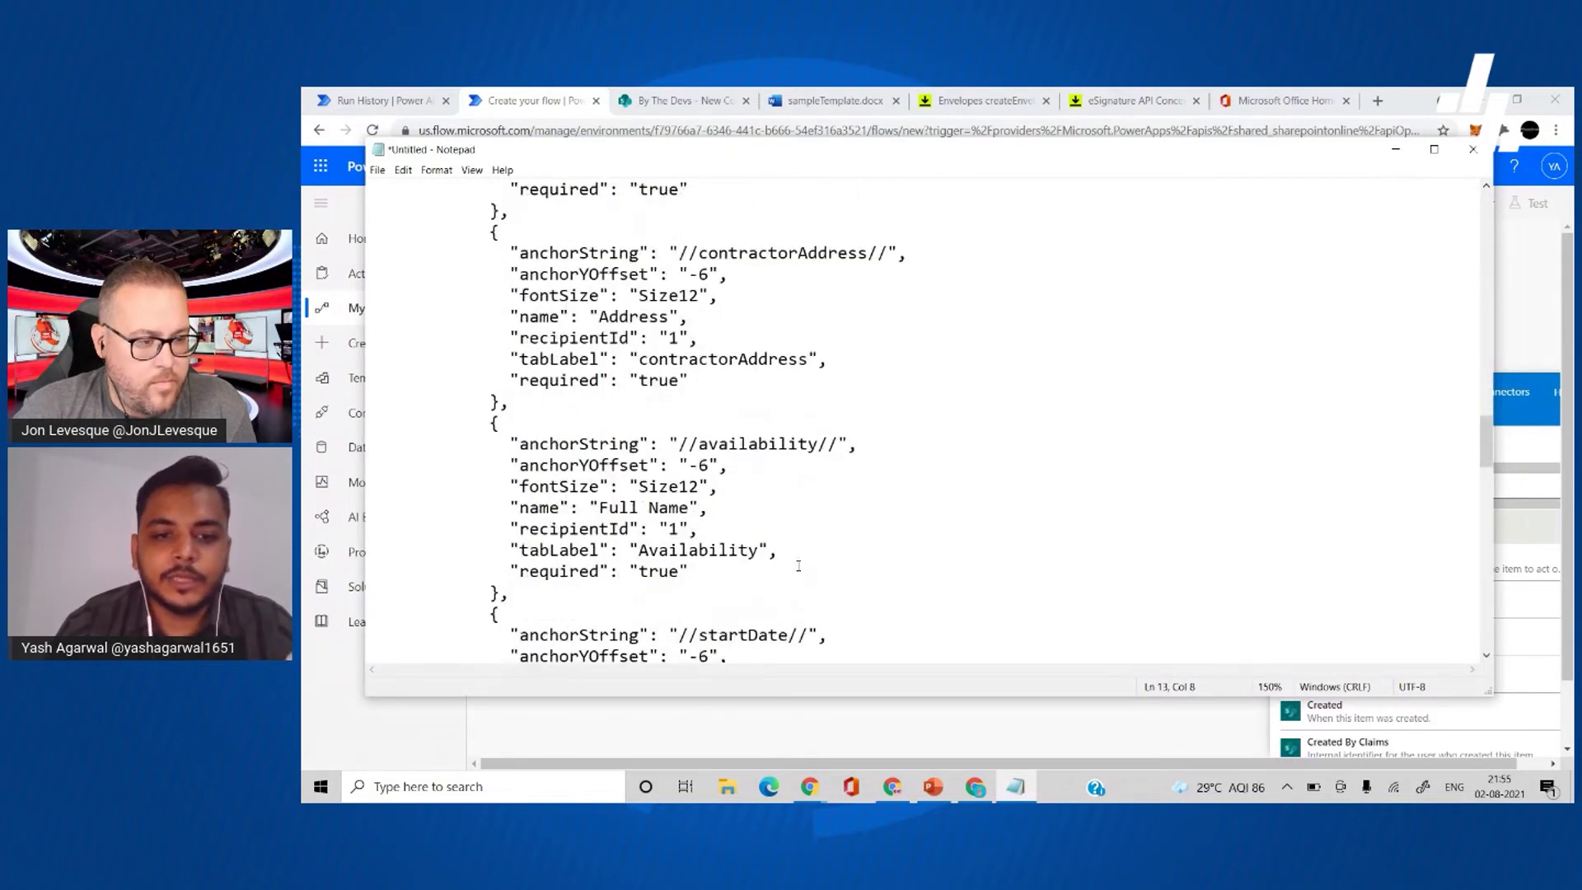
scroll(798, 565, down, 3)
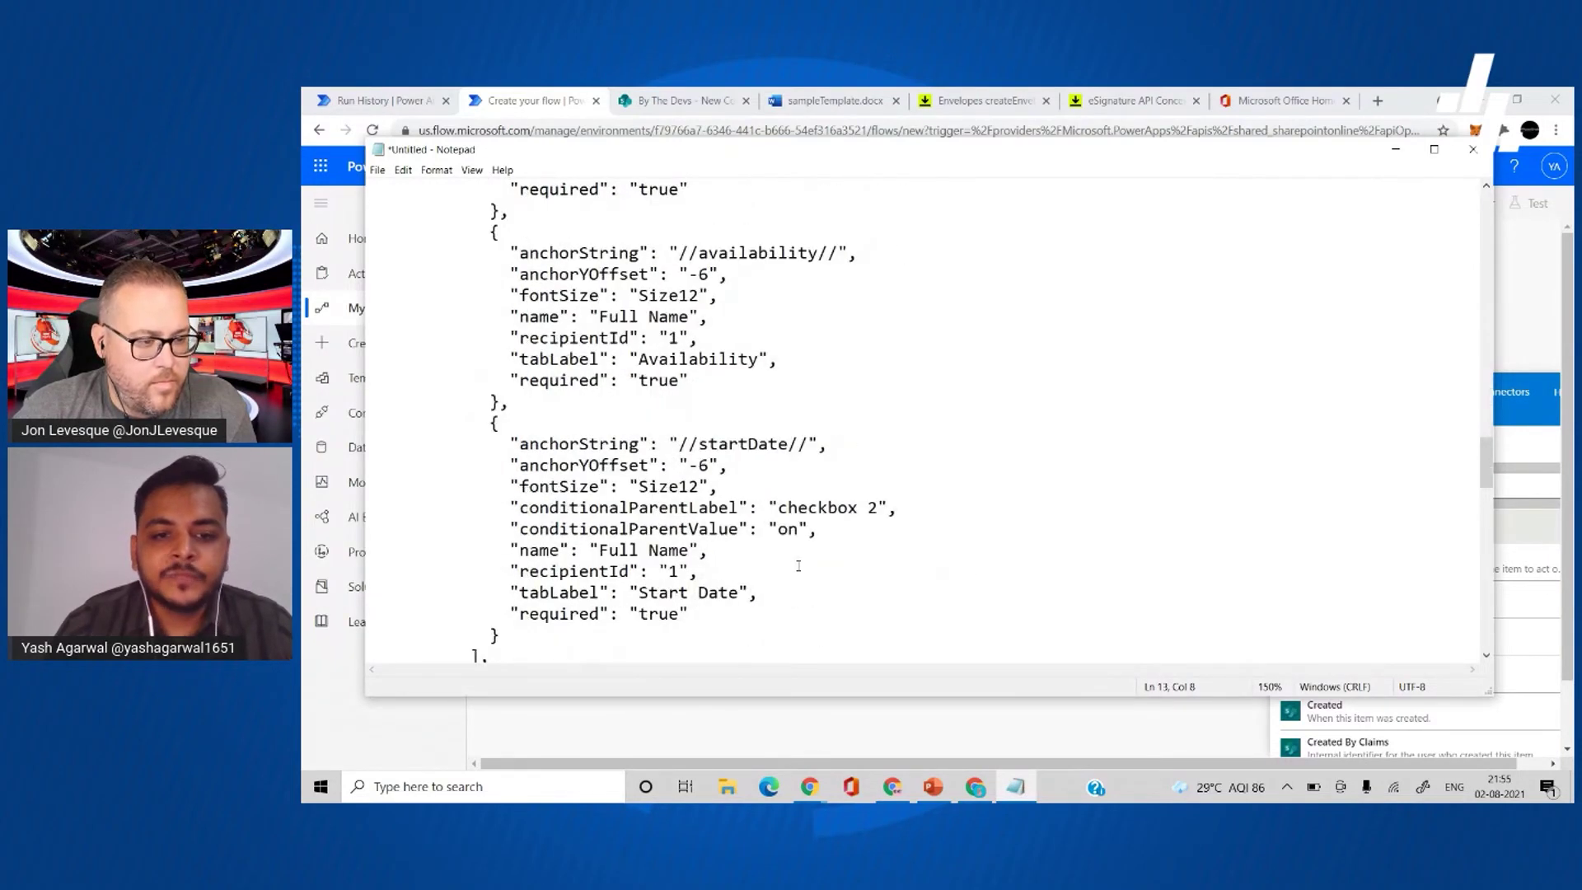
double_click(730, 445)
scroll(729, 449, down, 2)
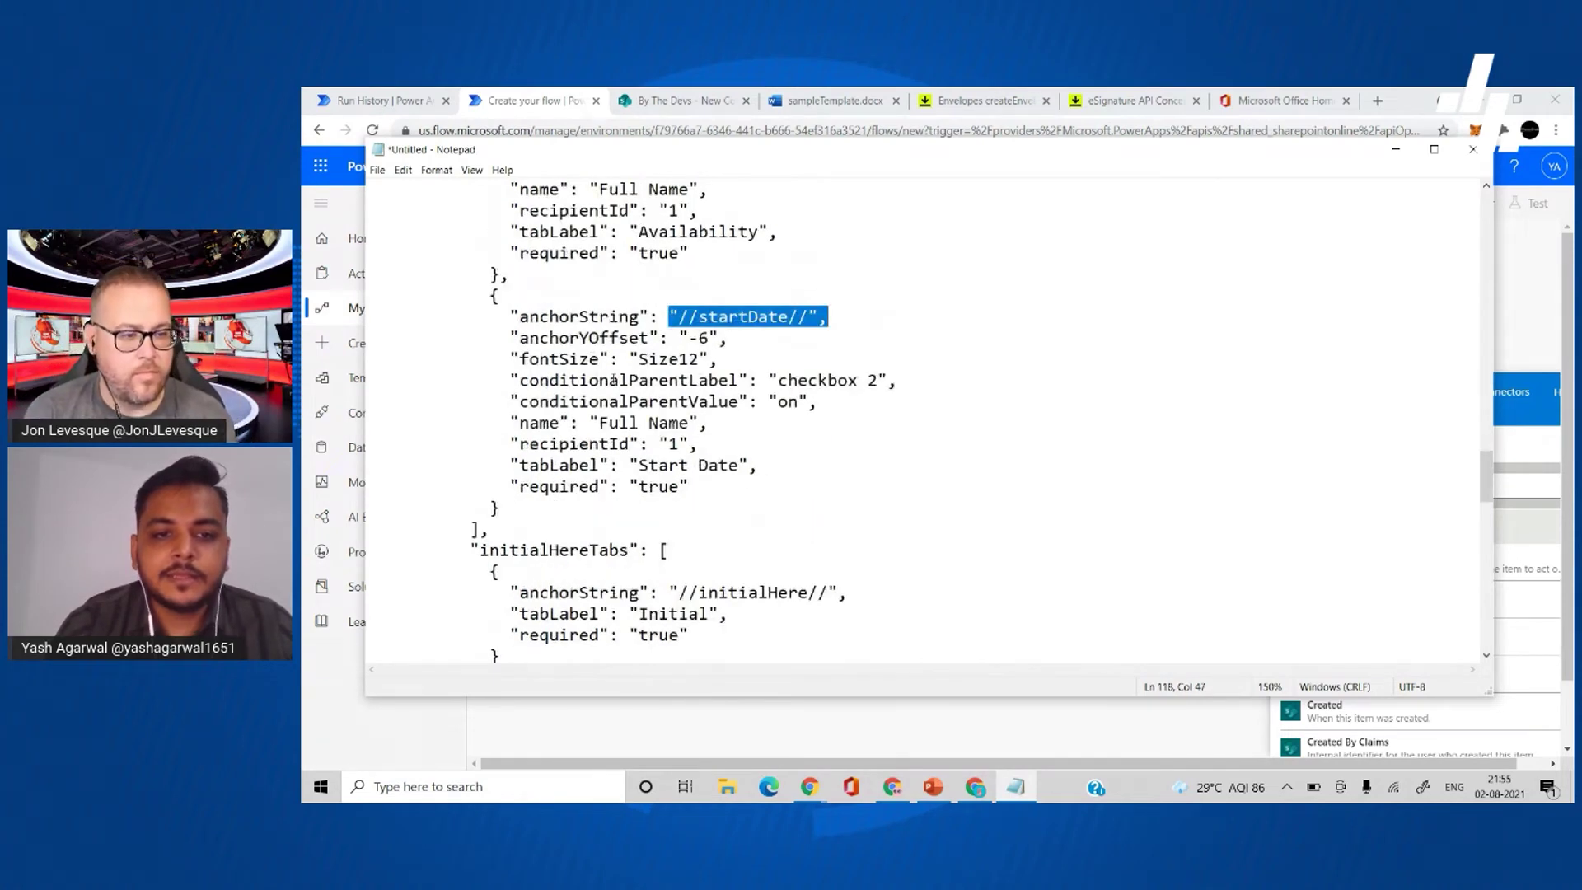
drag(559, 382, 679, 404)
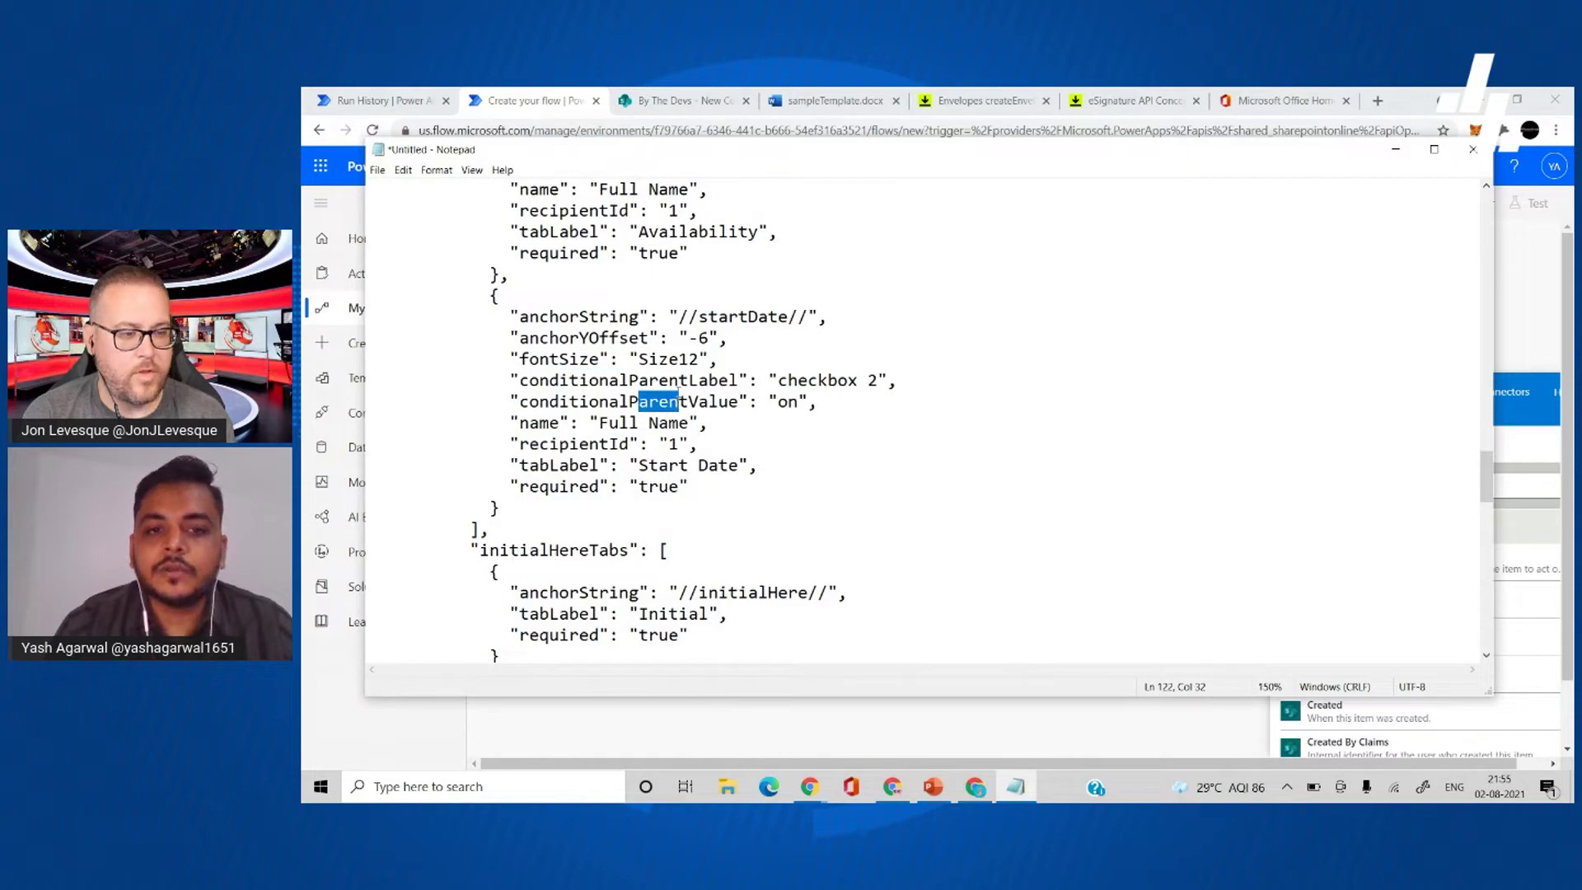
drag(769, 380, 867, 381)
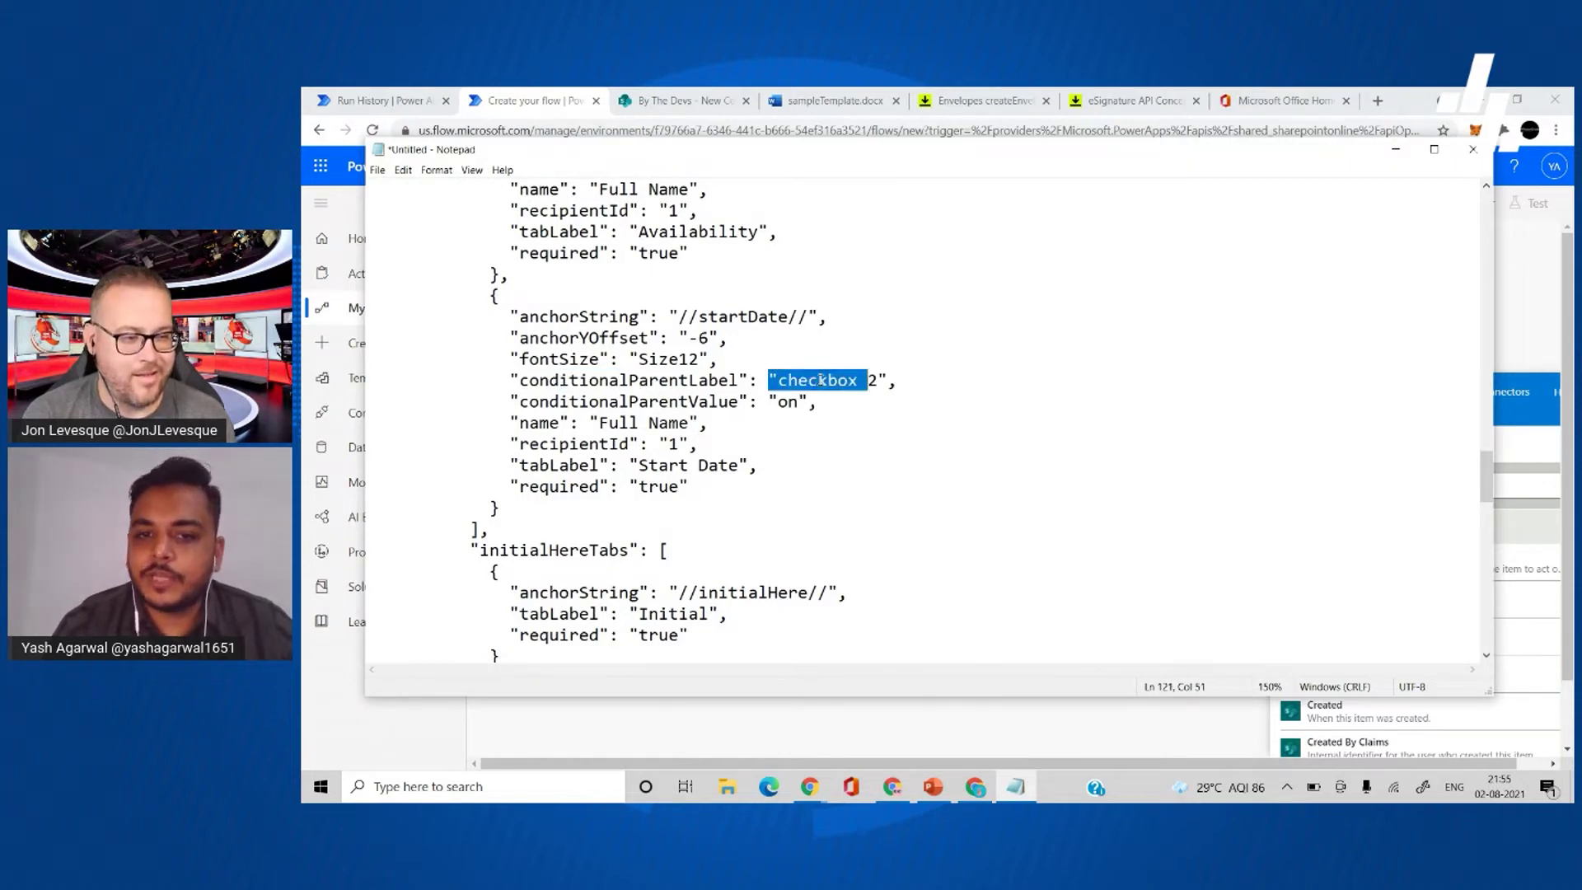
double_click(794, 401)
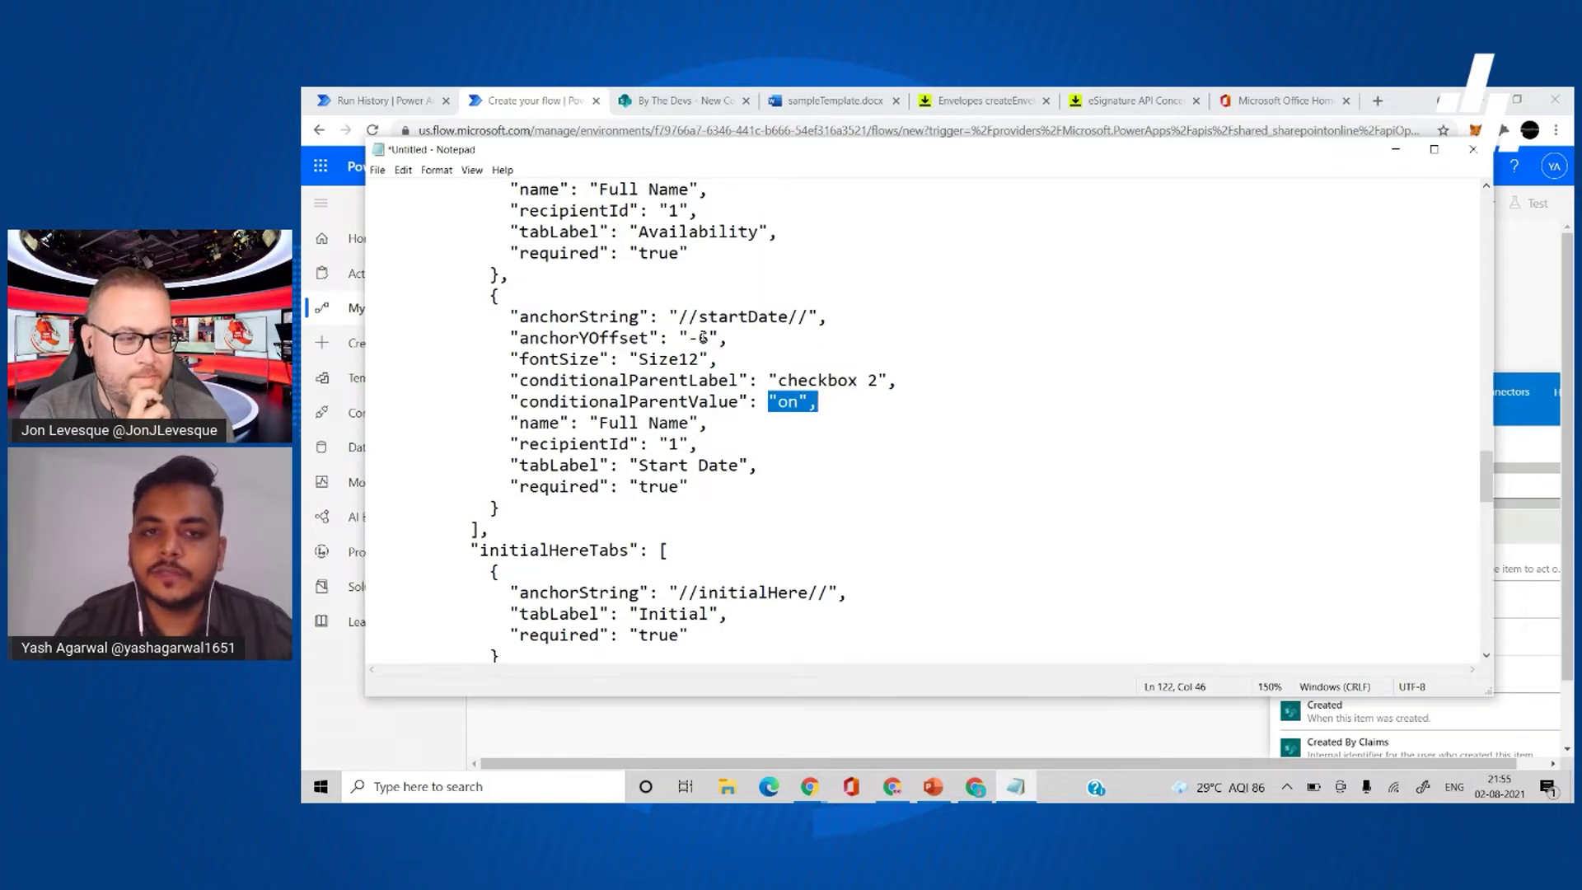
click(727, 401)
scroll(766, 474, down, 5)
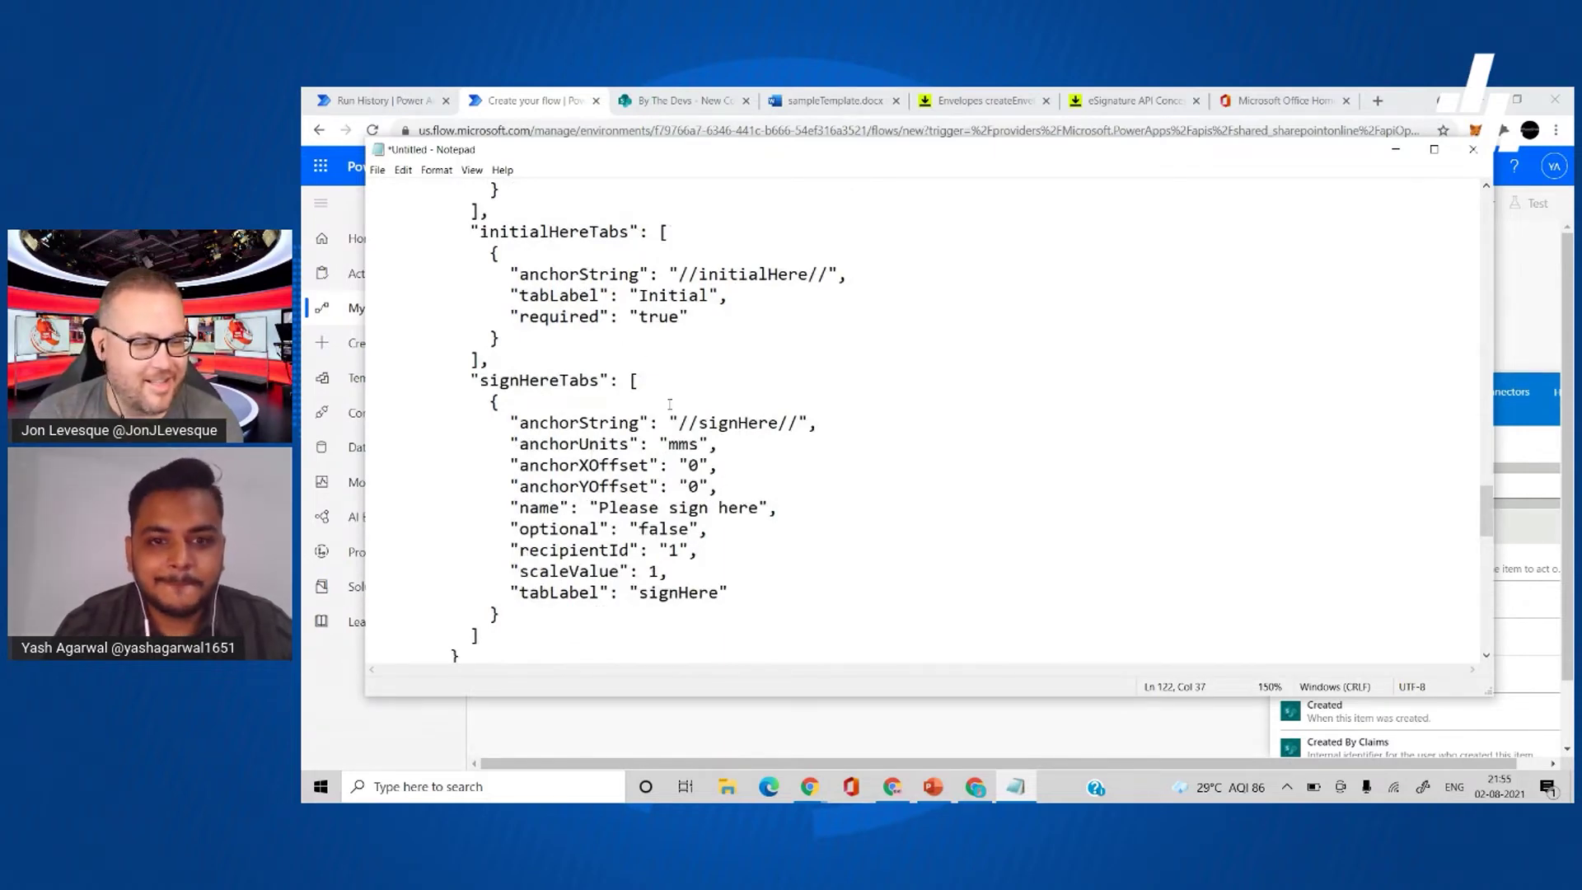
scroll(670, 404, down, 2)
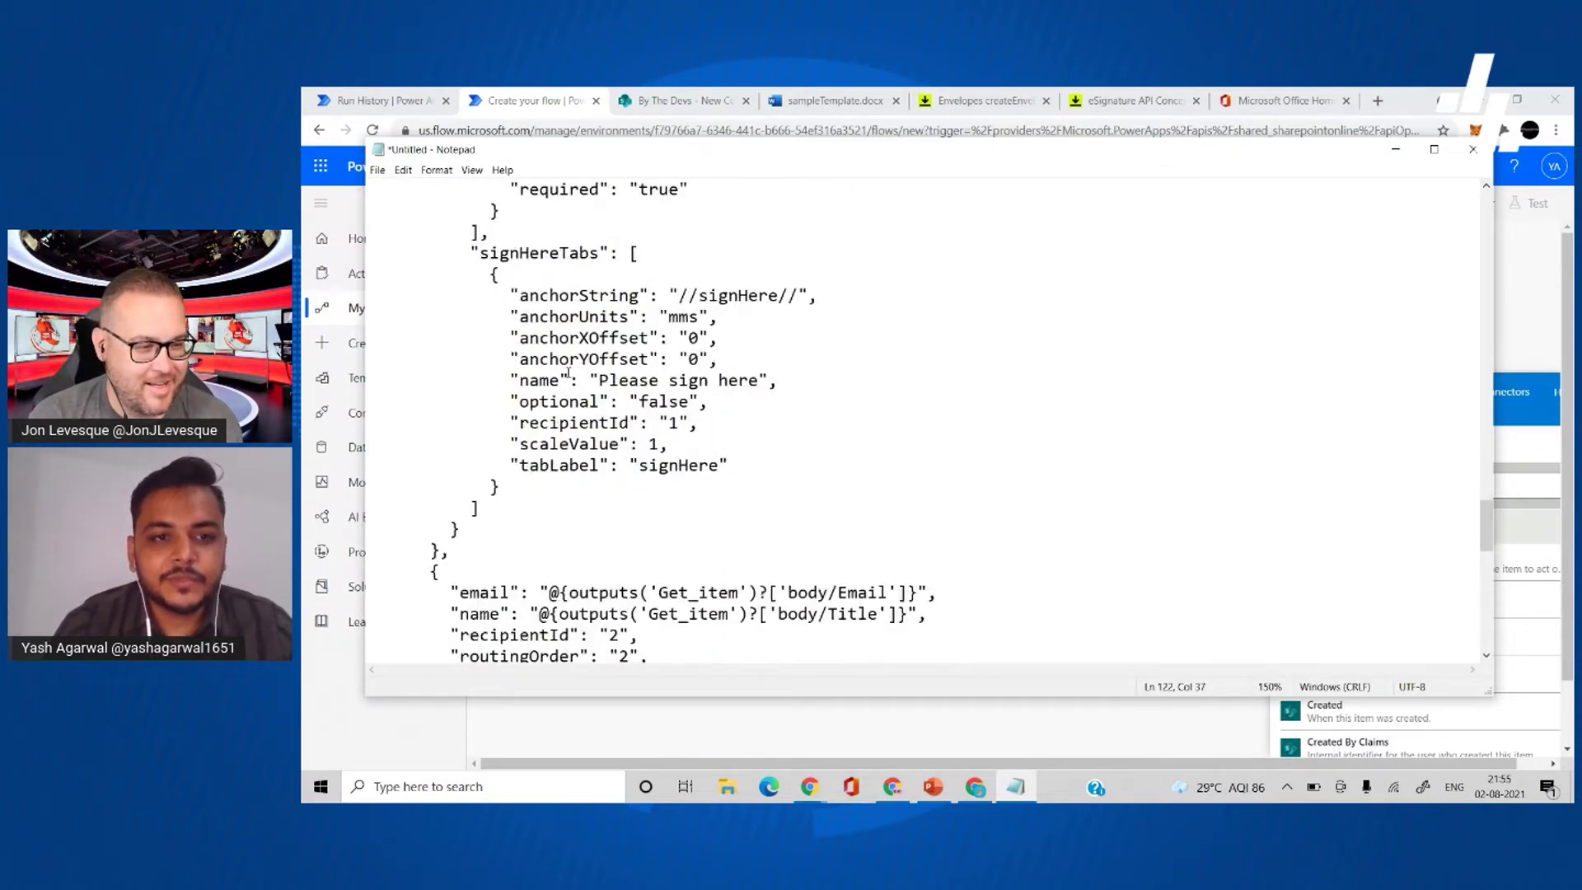
scroll(590, 352, down, 4)
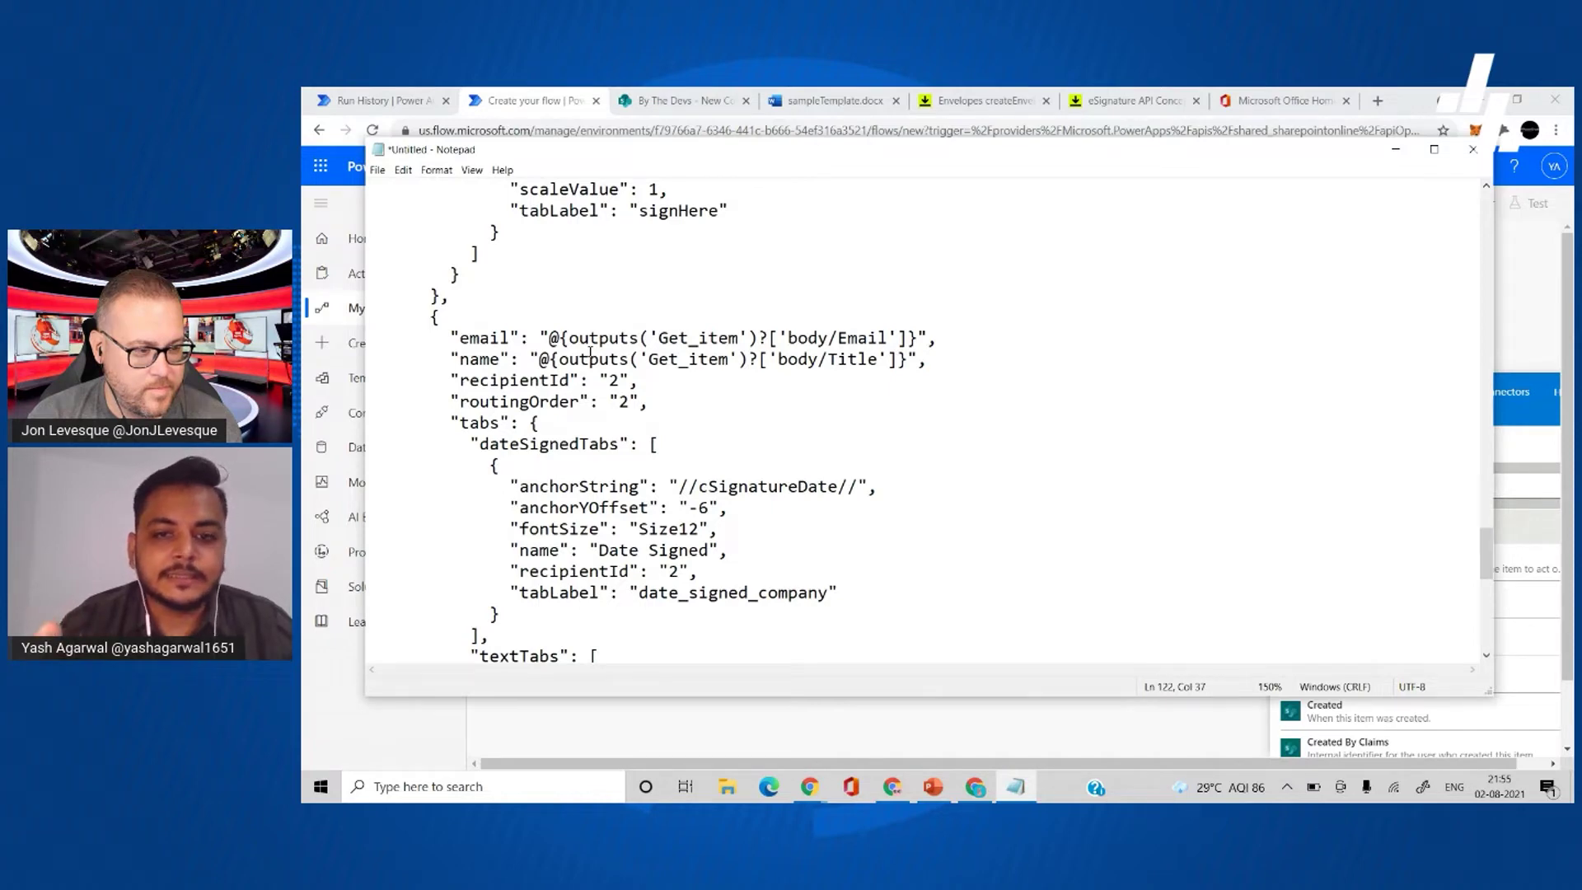
click(610, 380)
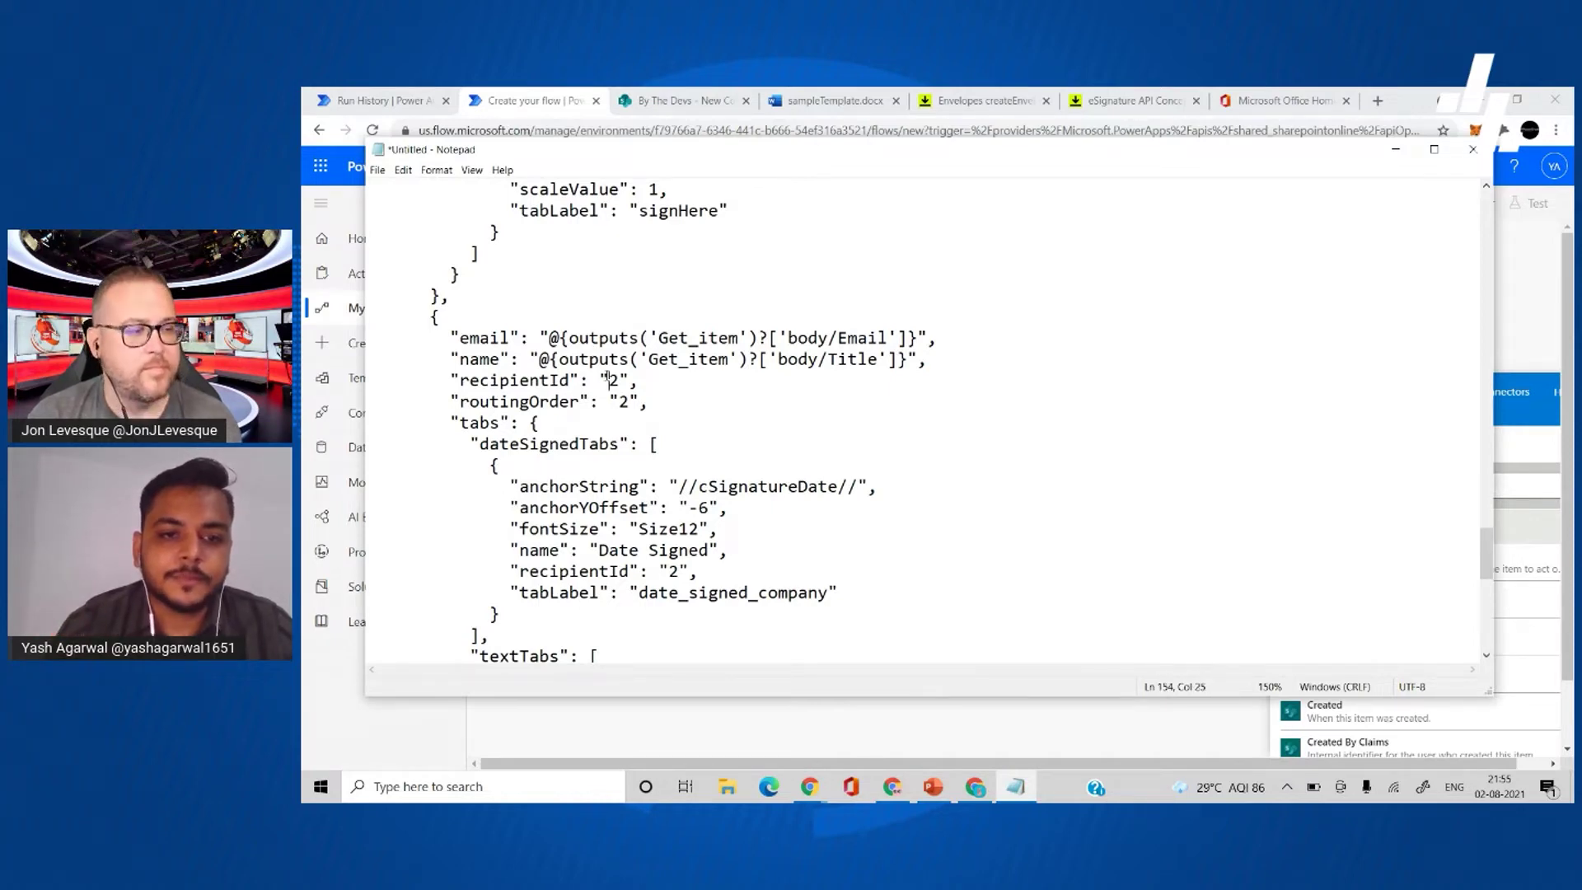
double_click(620, 401)
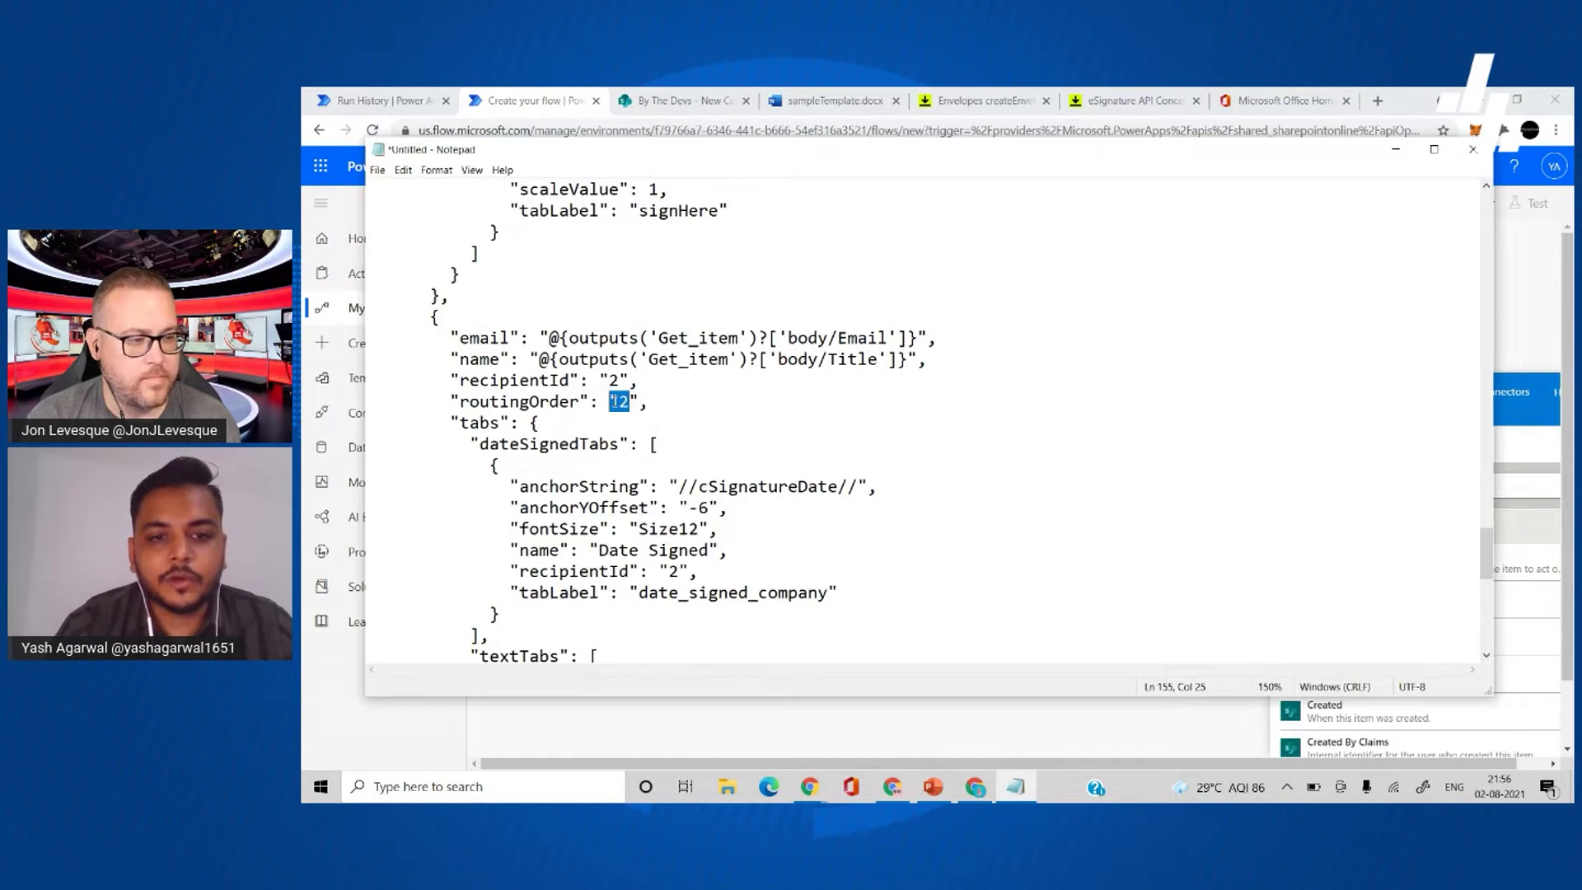
scroll(654, 455, down, 4)
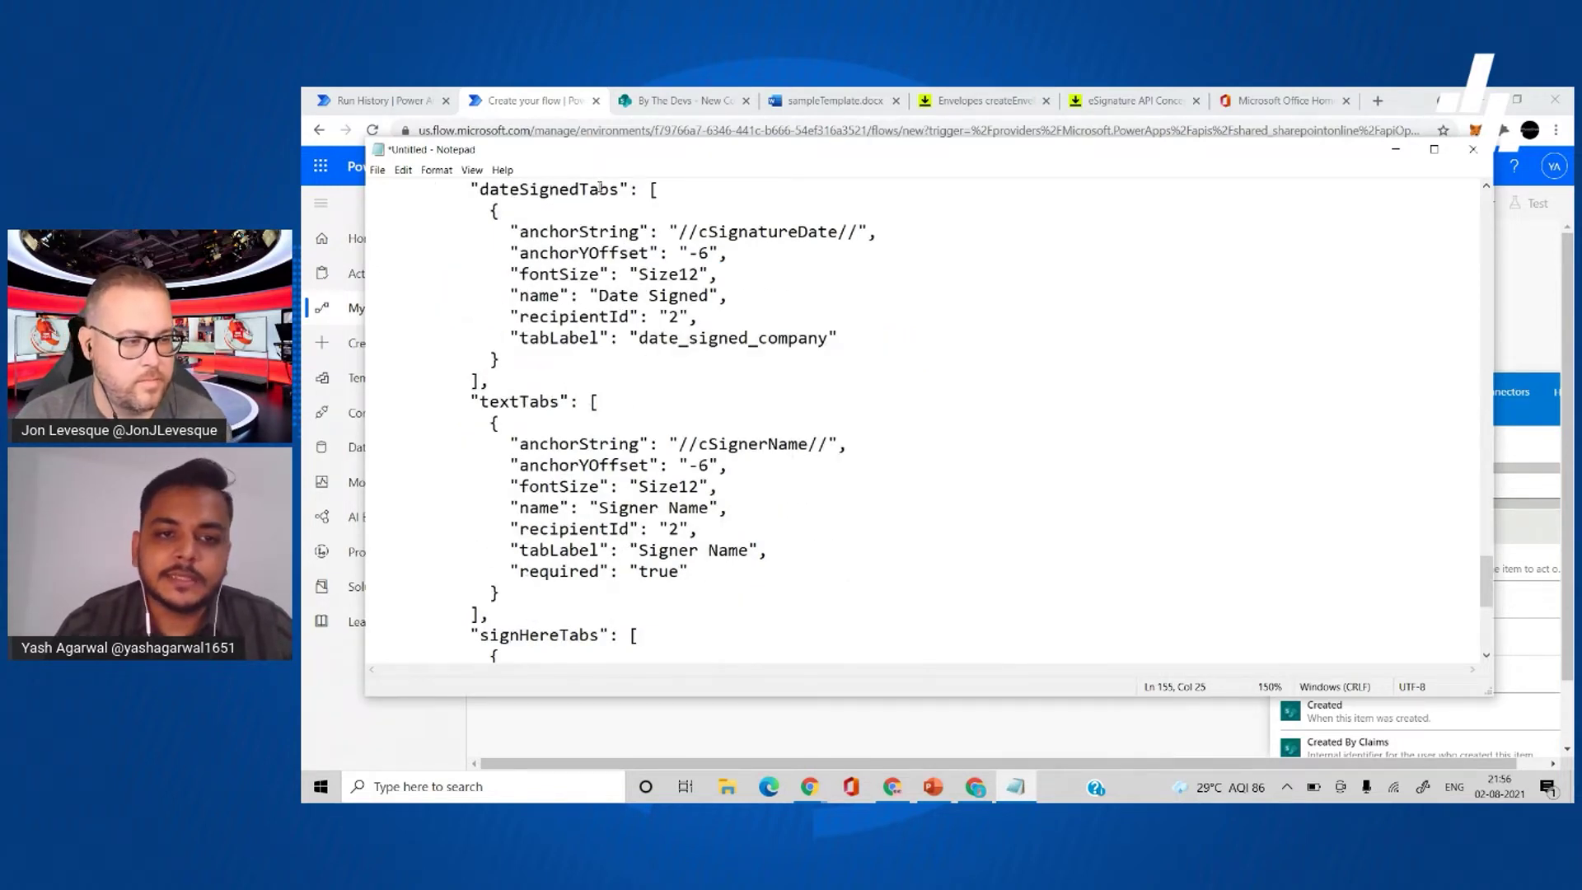
scroll(691, 487, down, 3)
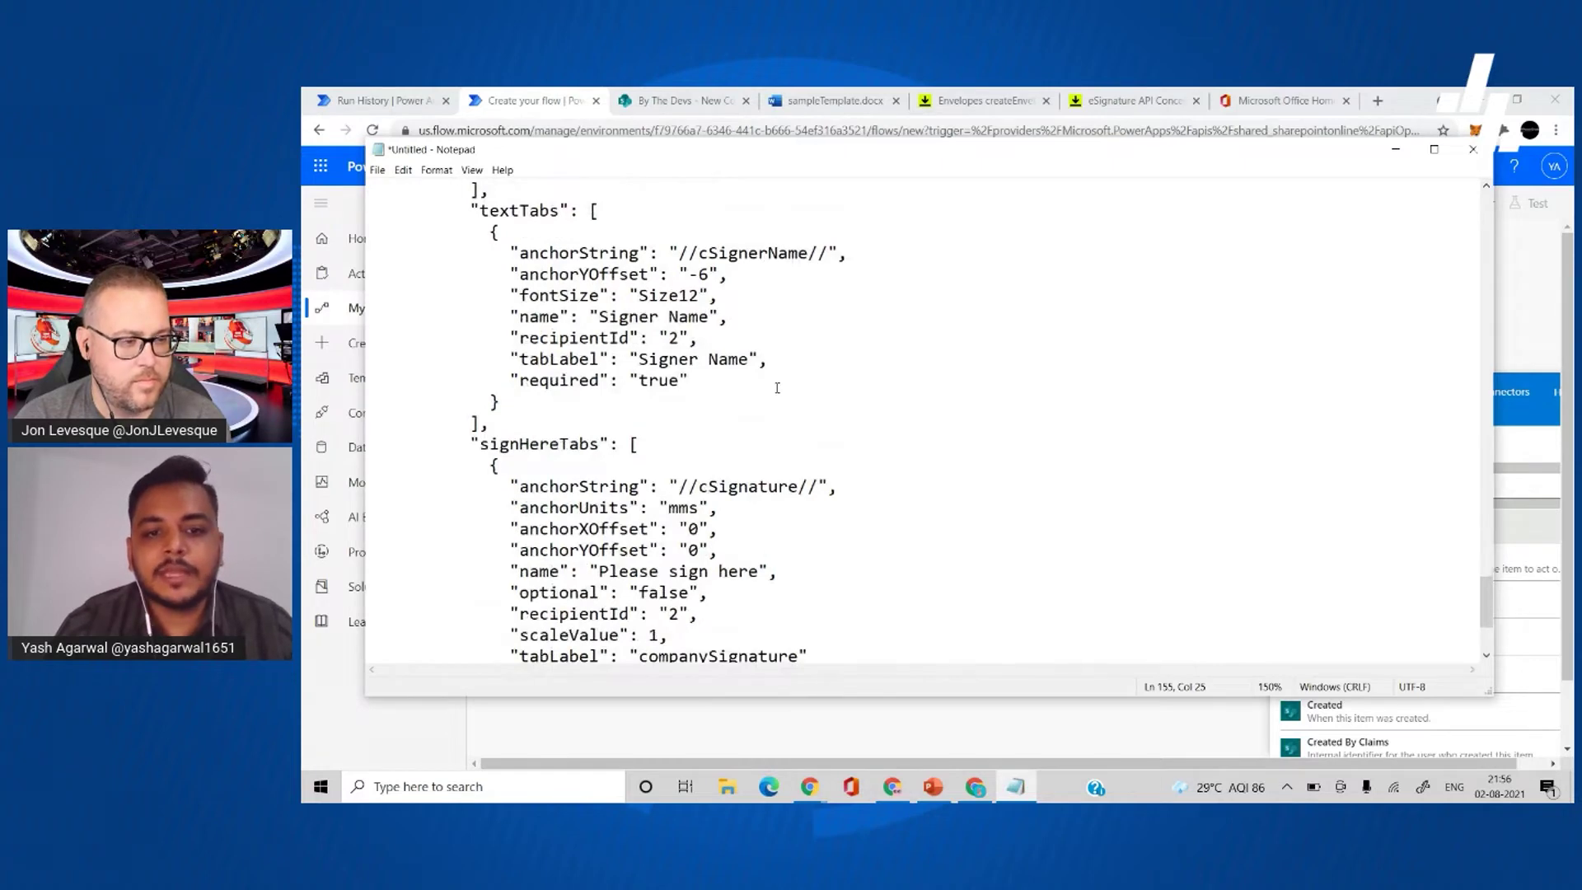
scroll(785, 511, down, 3)
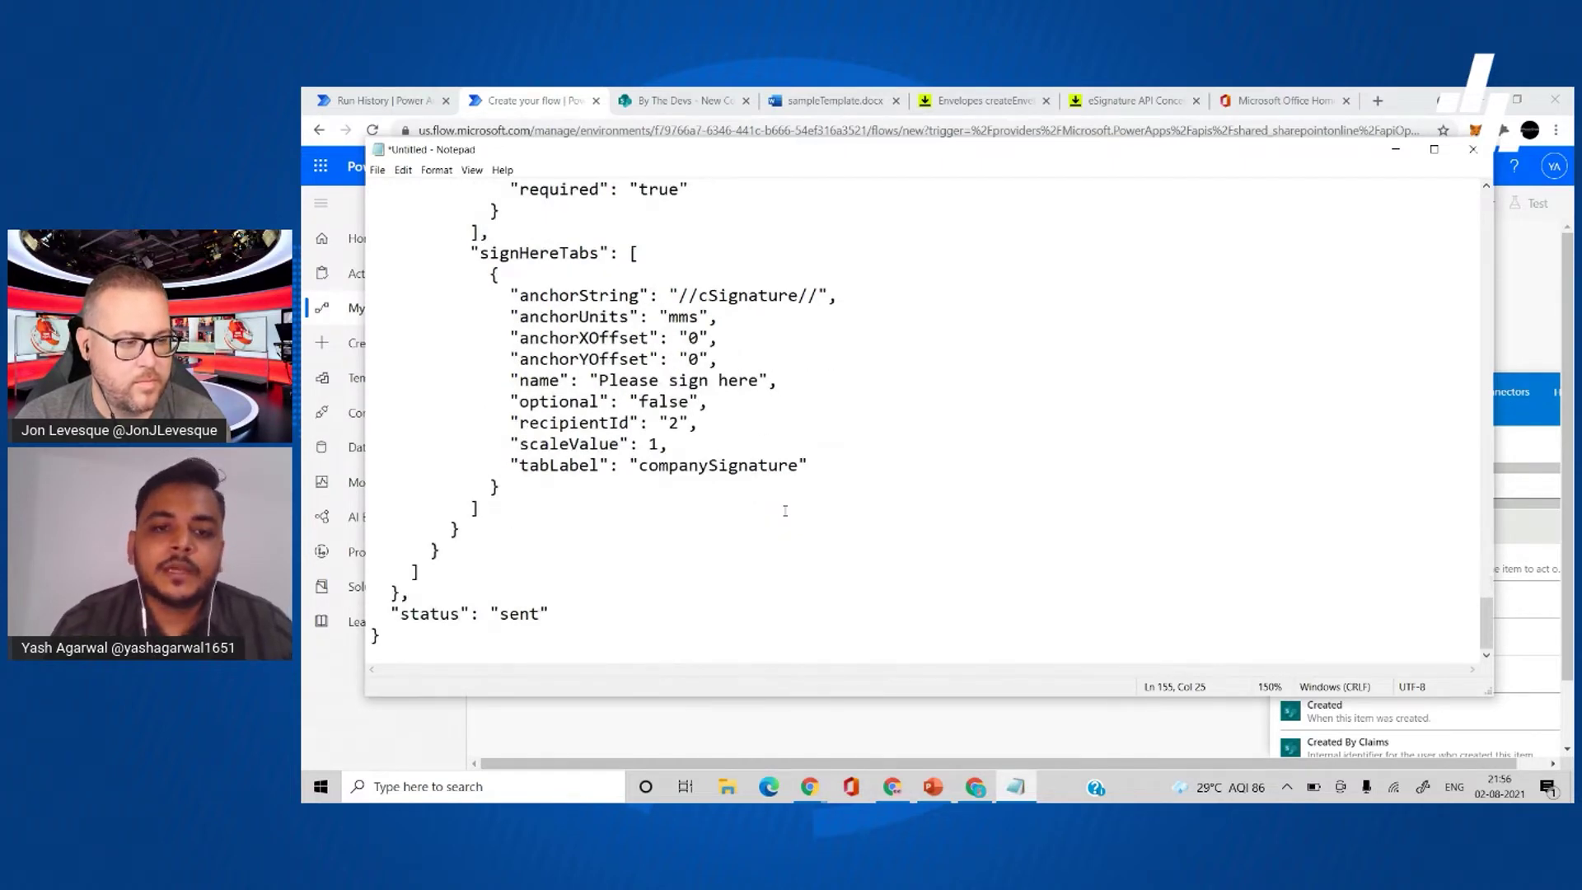
scroll(786, 511, up, 2)
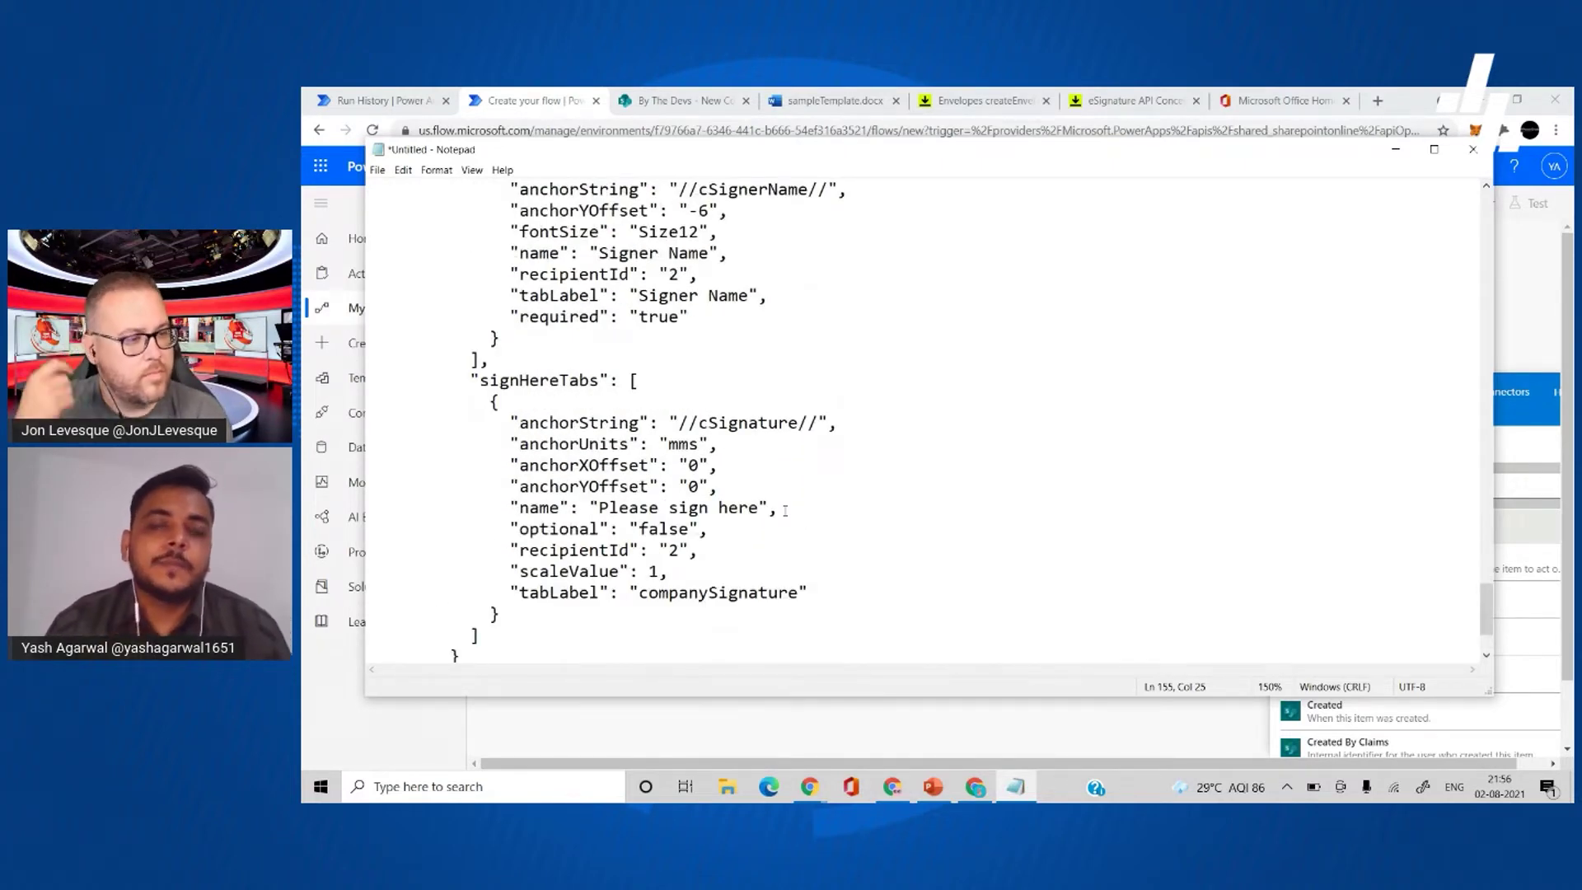
scroll(785, 511, up, 3)
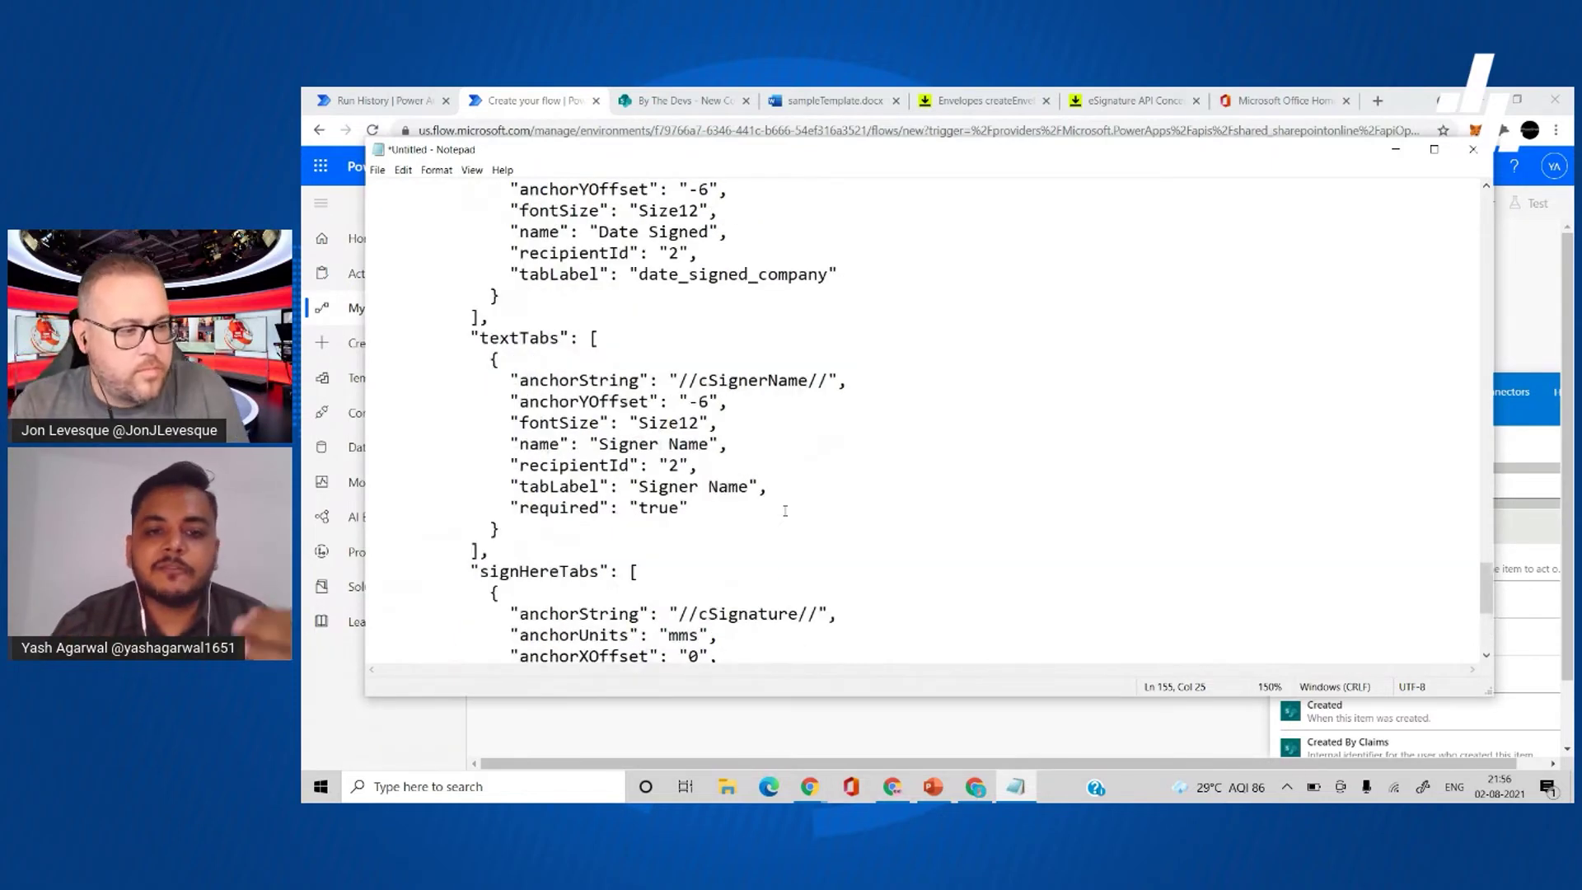
scroll(737, 425, up, 1)
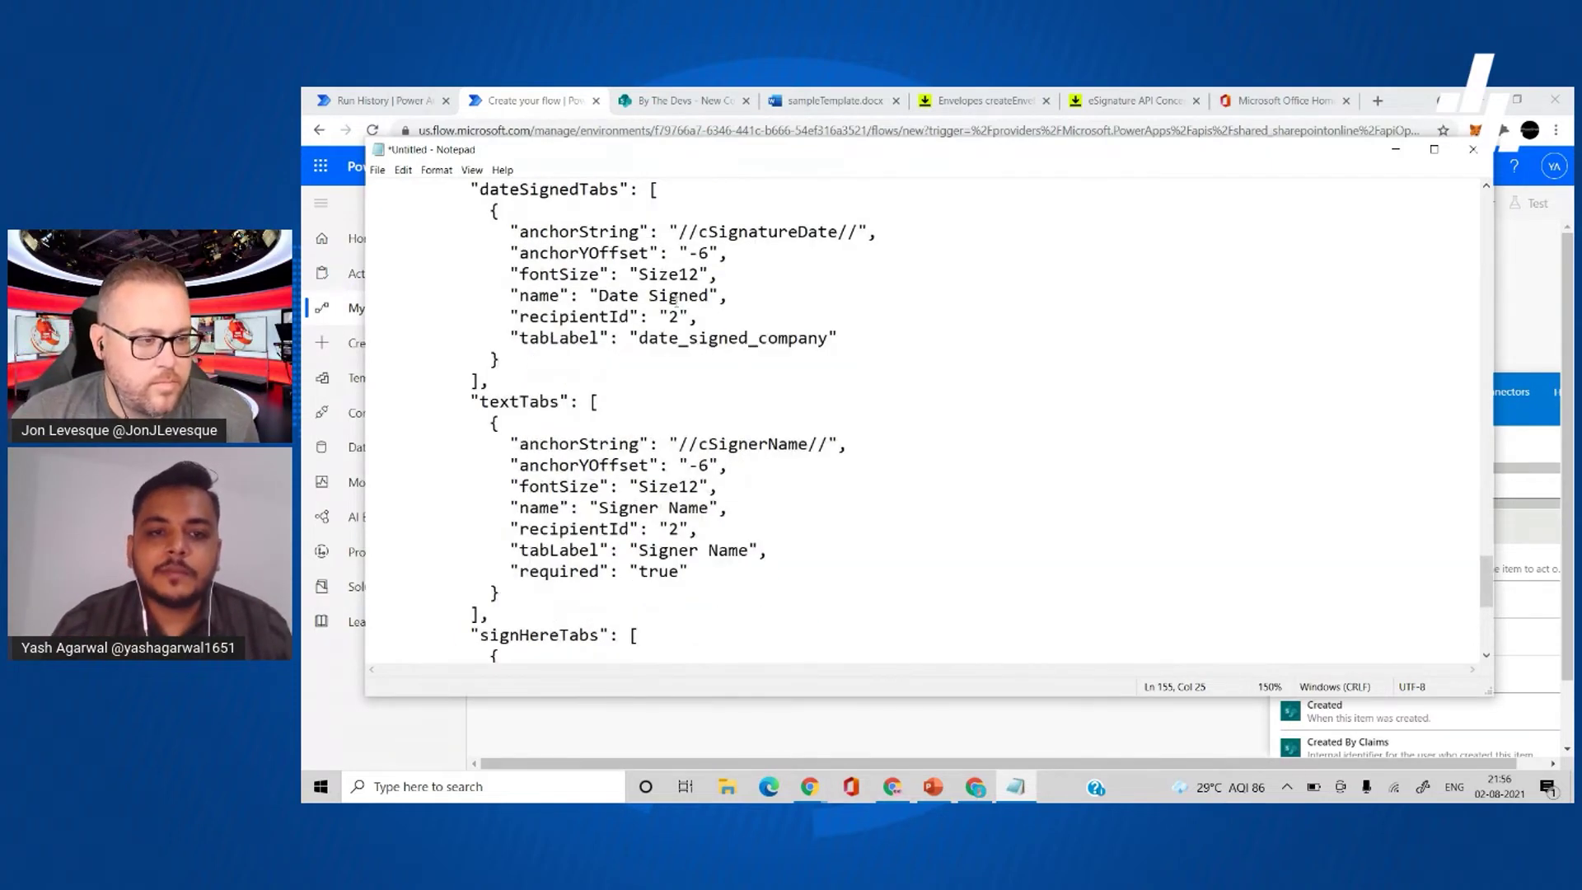
scroll(680, 309, up, 3)
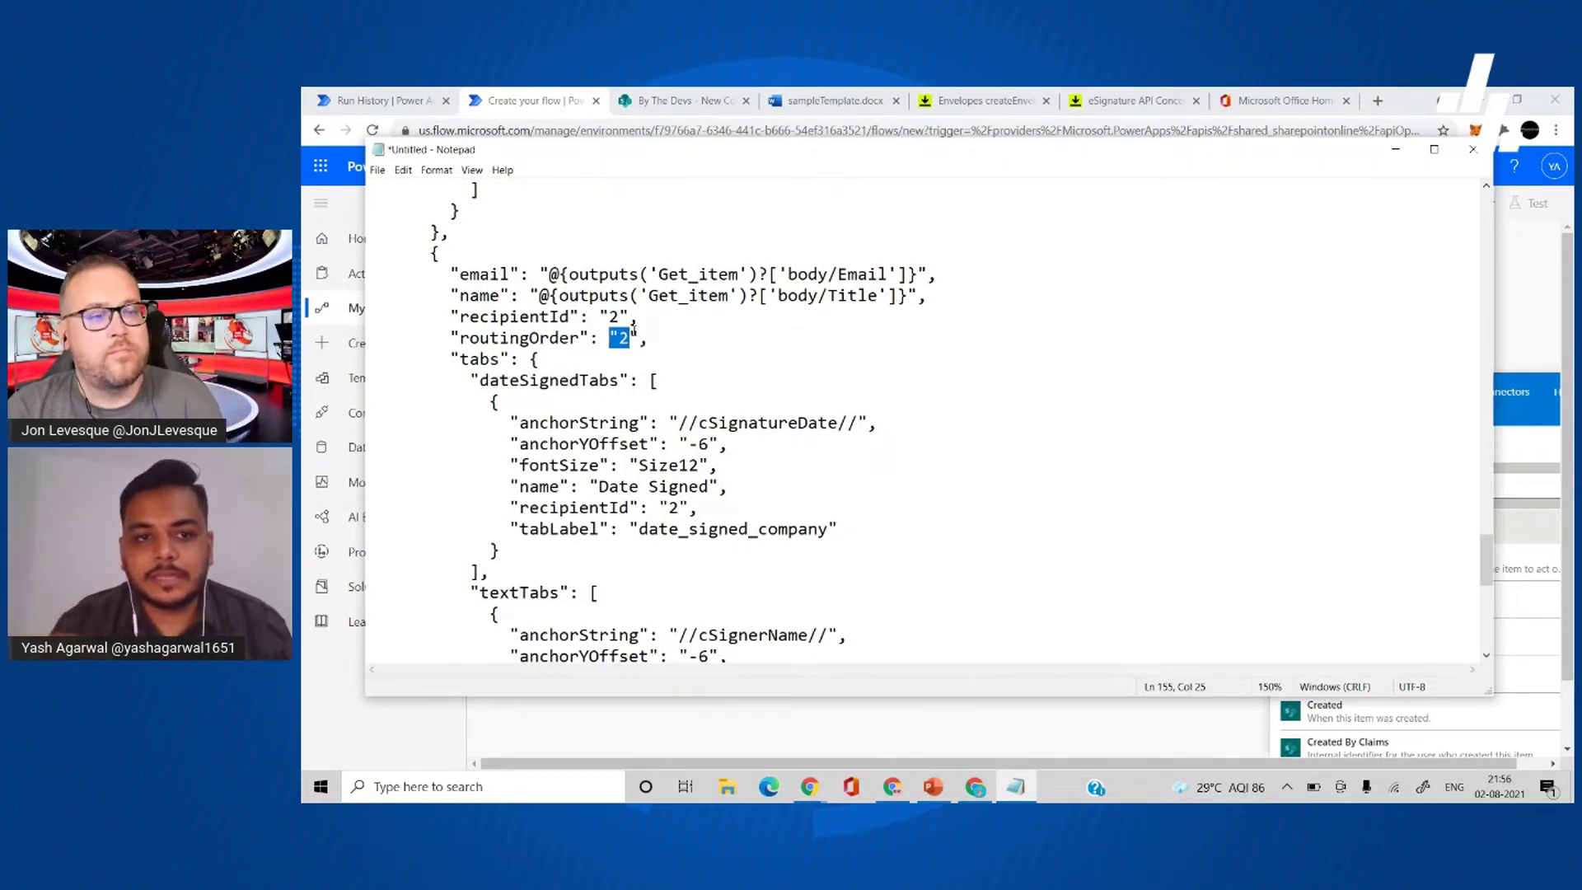
scroll(745, 341, up, 20)
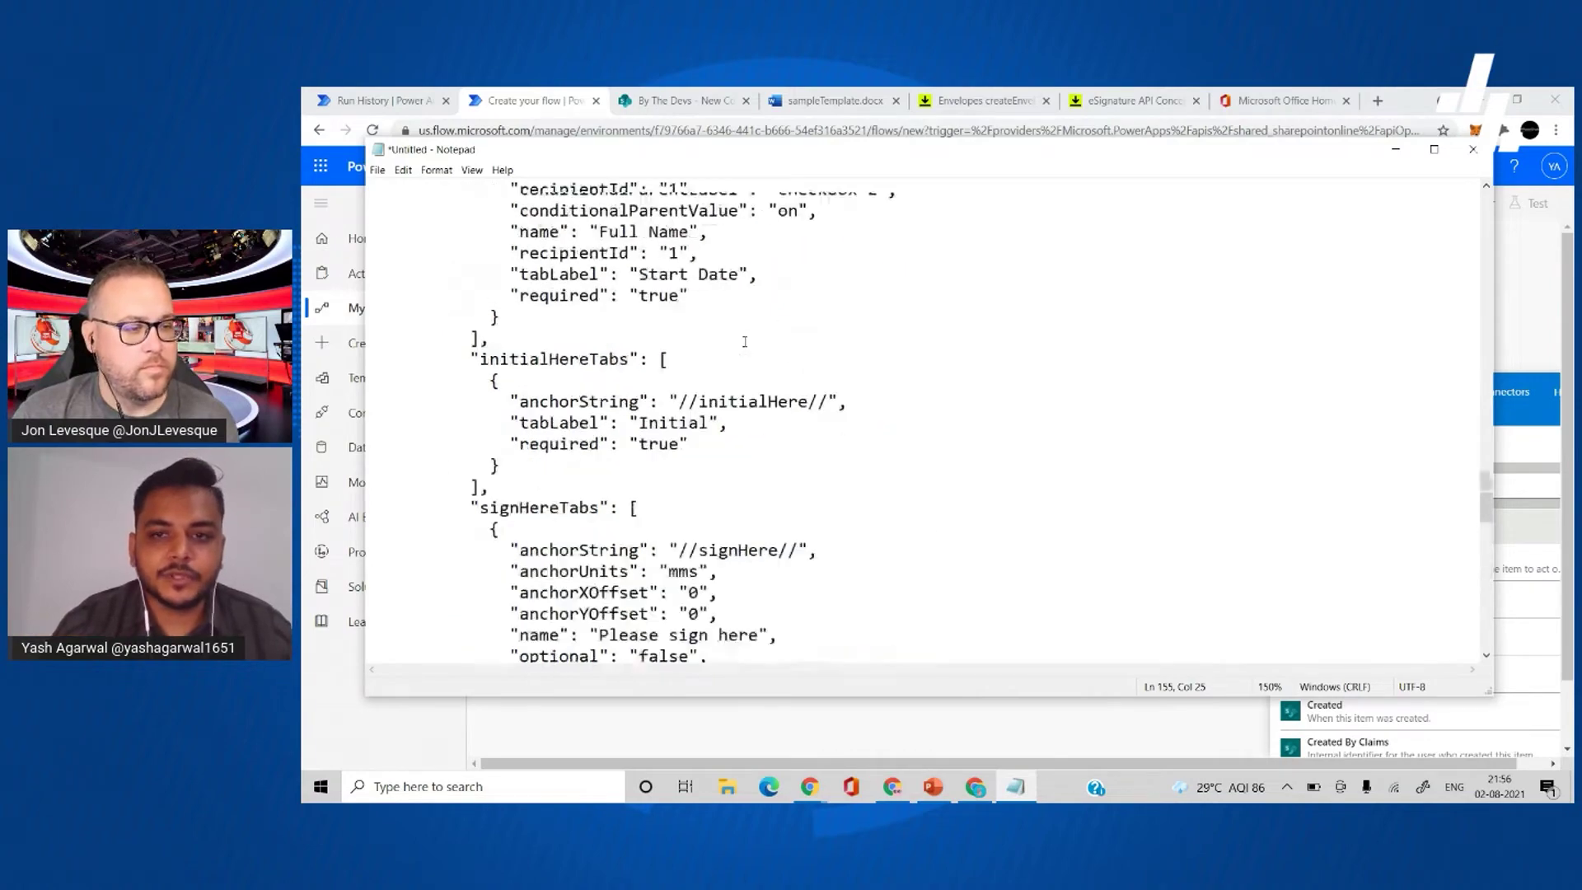
scroll(745, 341, up, 15)
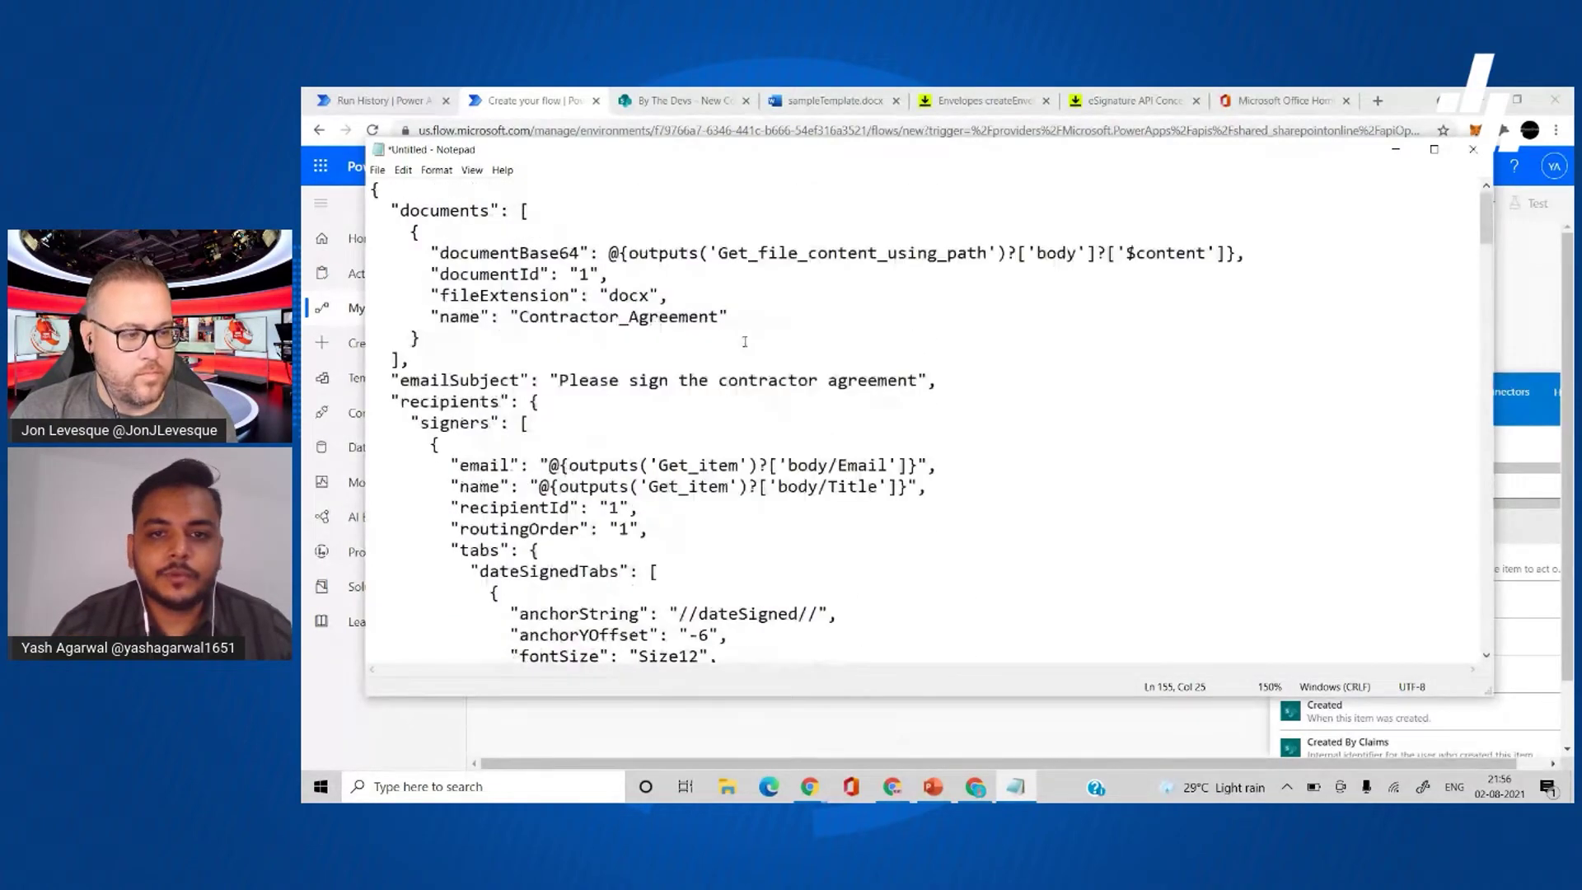
- Insert a SharePoint 'Get file content using path' action between the trigger and the envelope step
click(1528, 270)
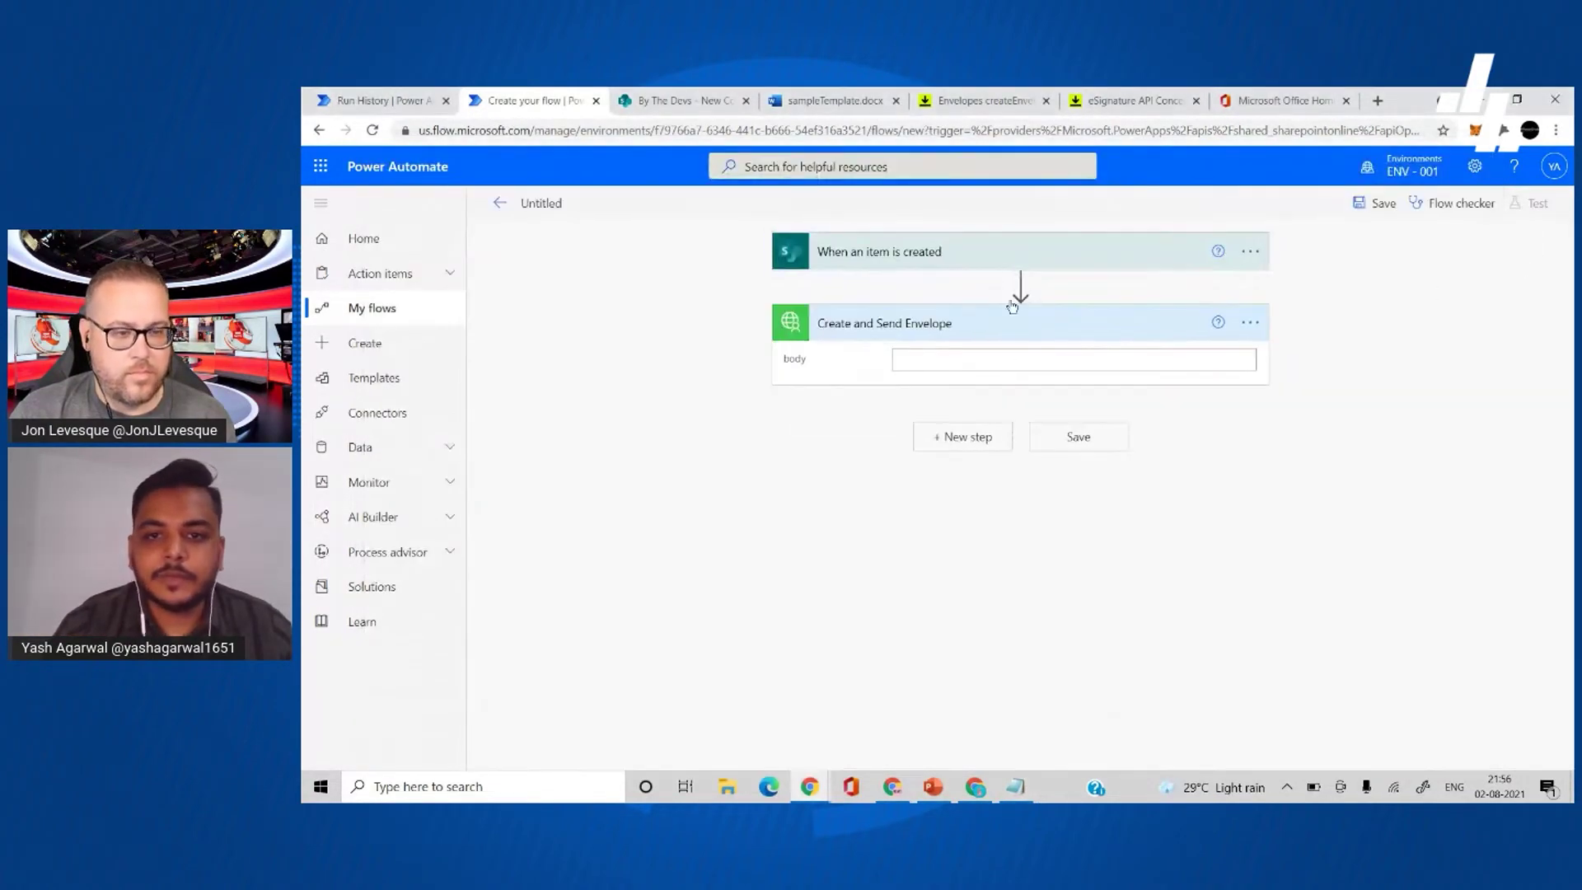
click(1020, 284)
click(1009, 309)
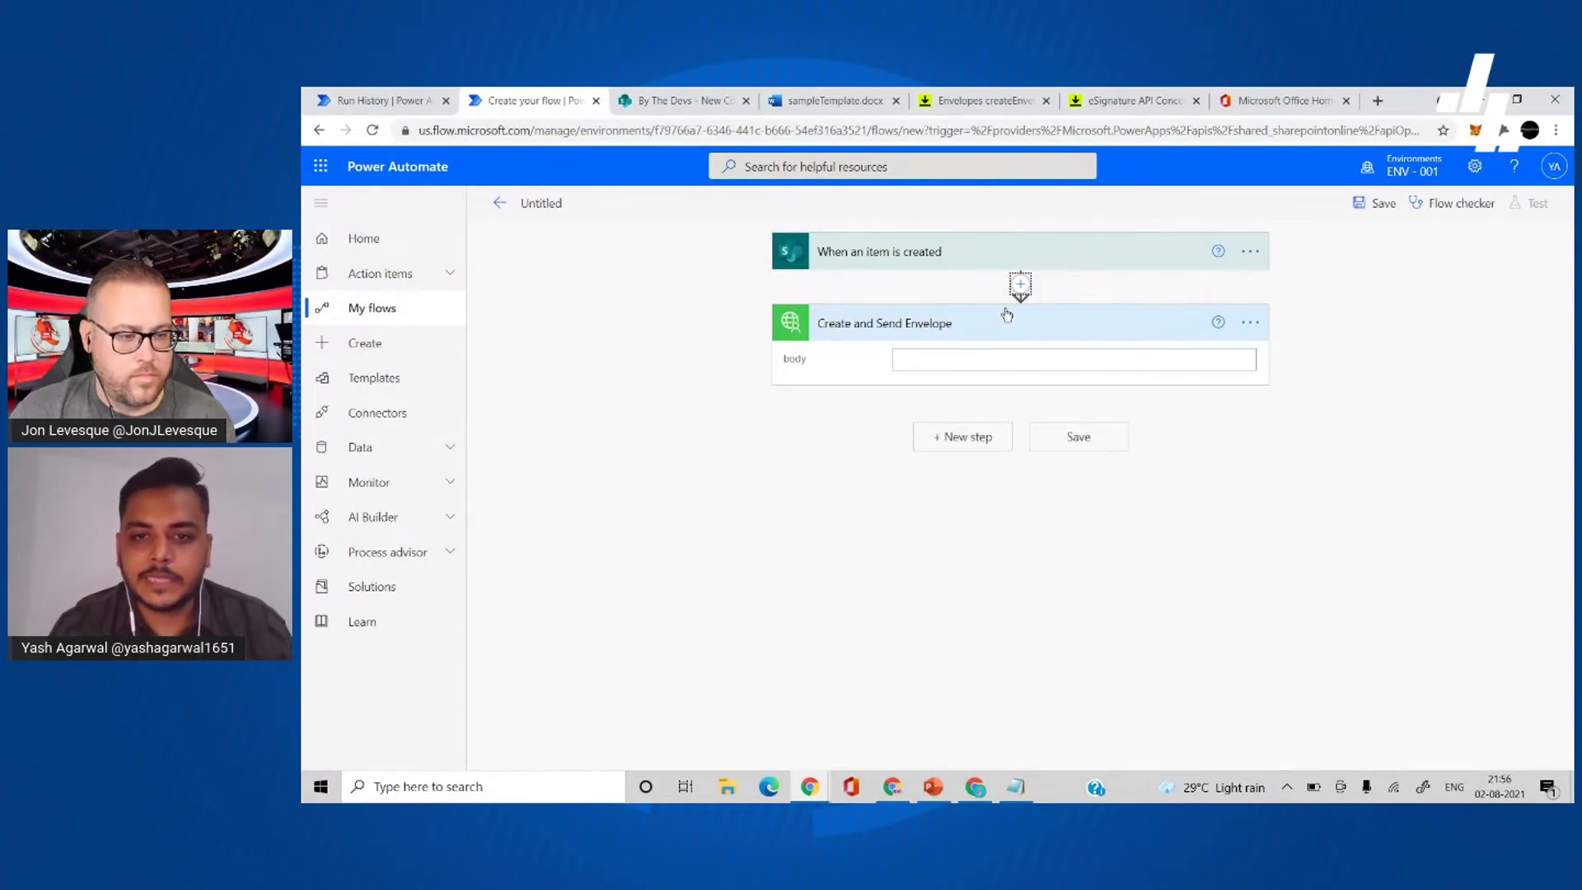
text(g)
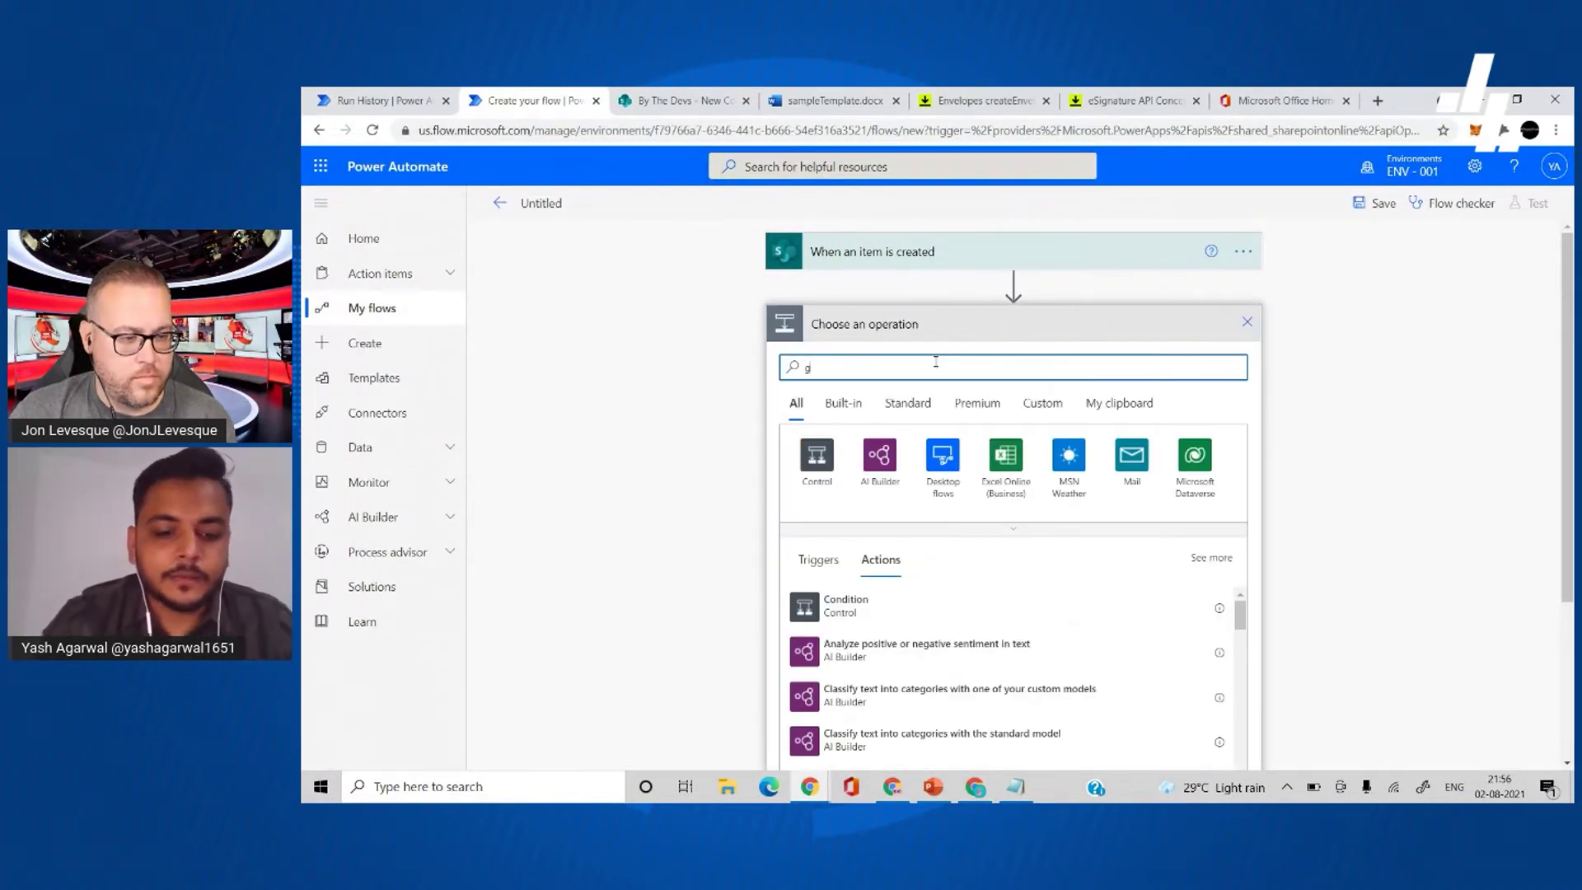
text(et file content)
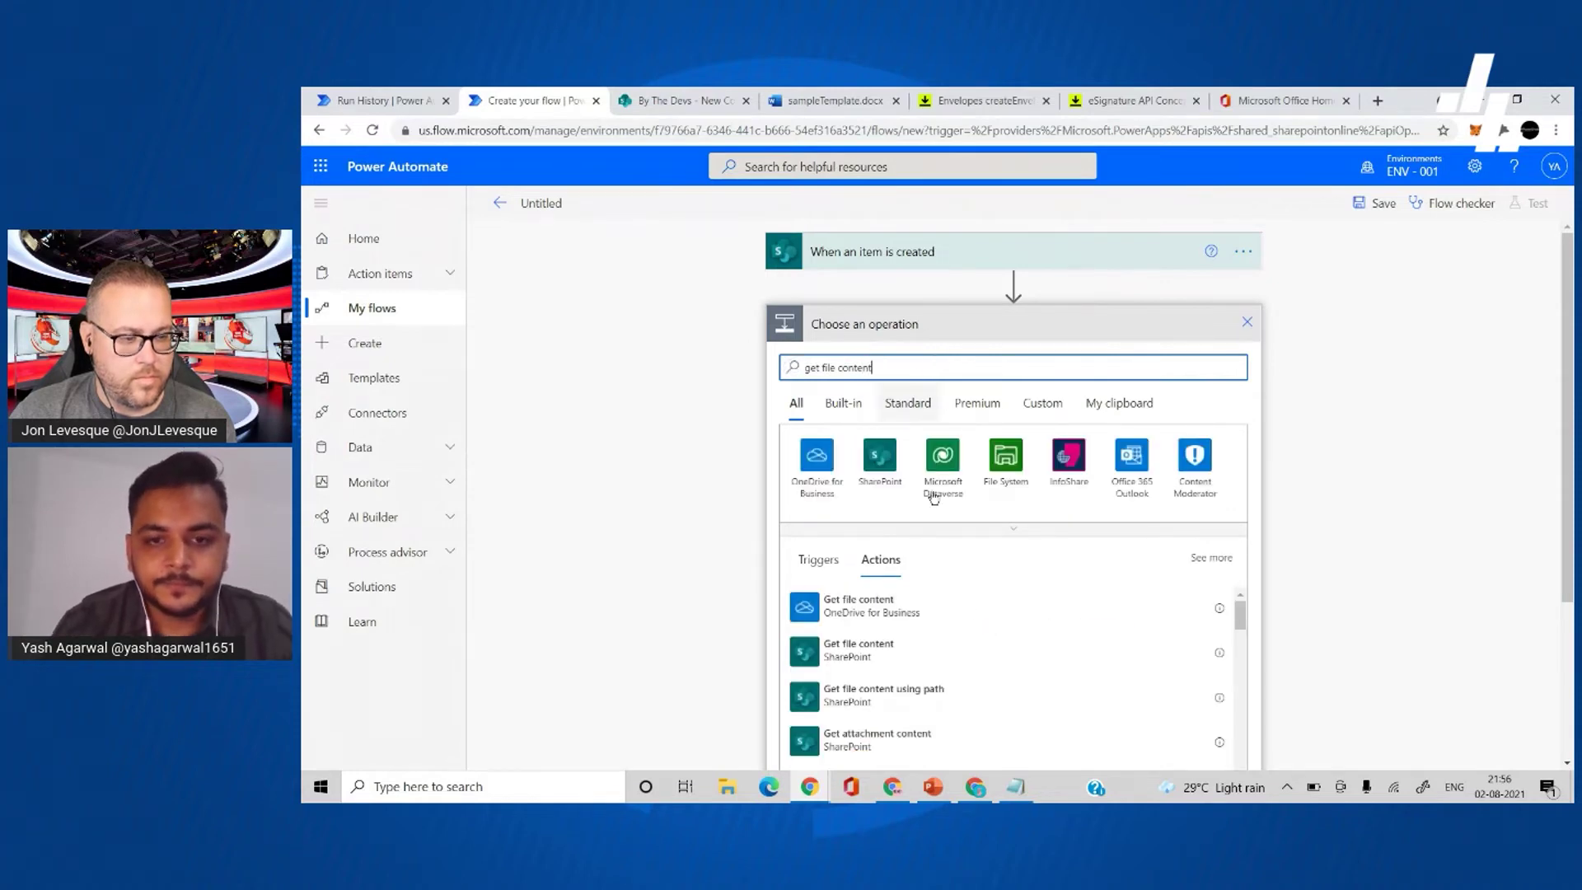
scroll(1007, 664, down, 1)
click(983, 668)
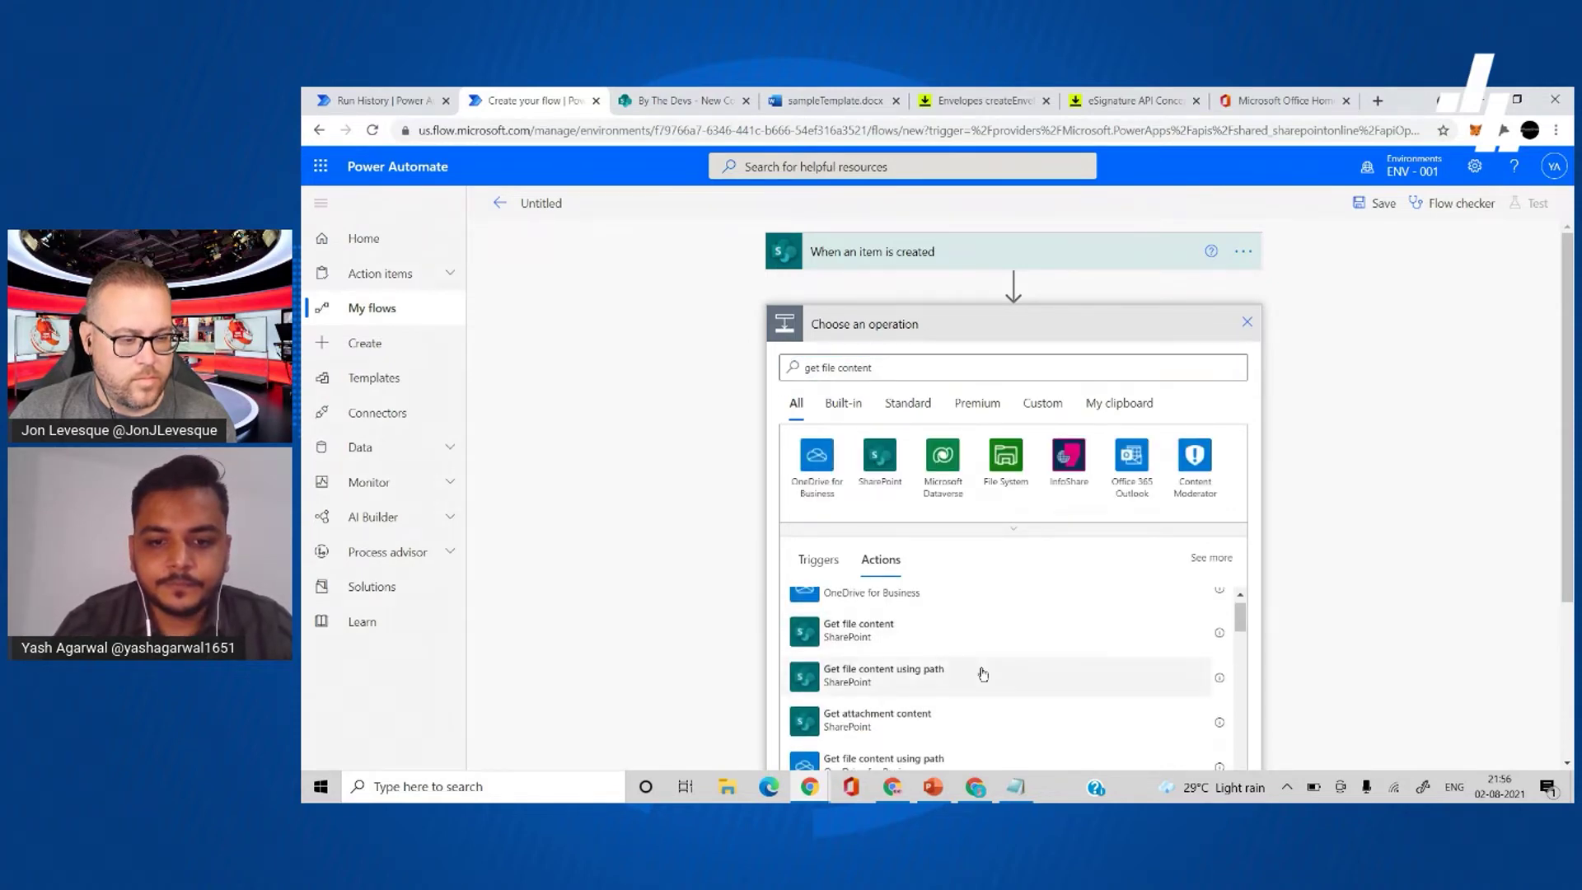
- Set the new step's Site Address to By The Devs
click(974, 360)
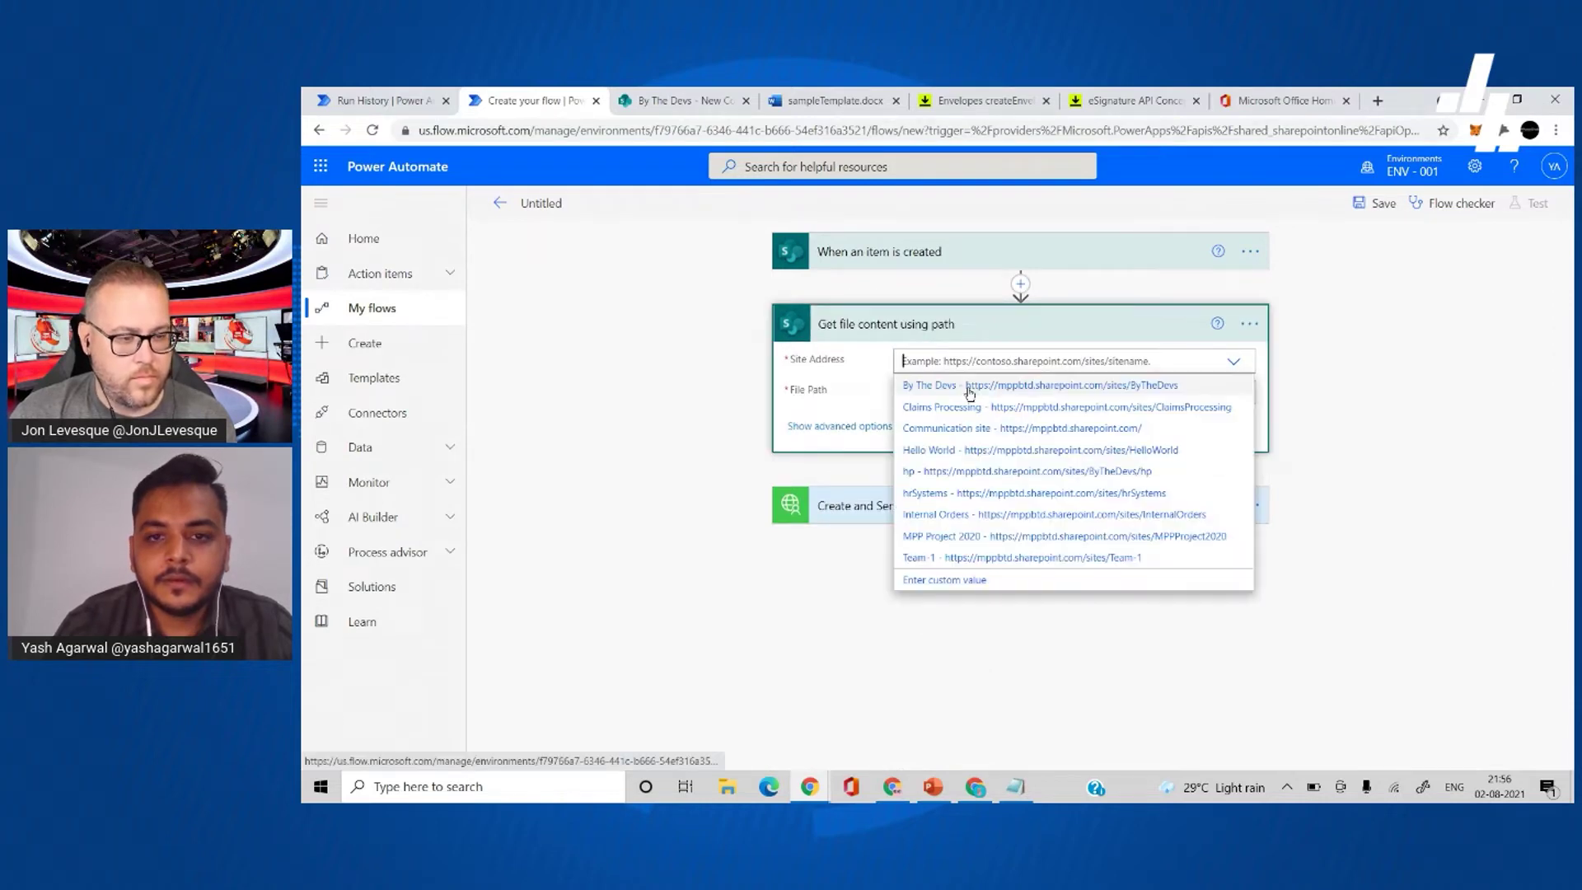
key(Return)
click(835, 100)
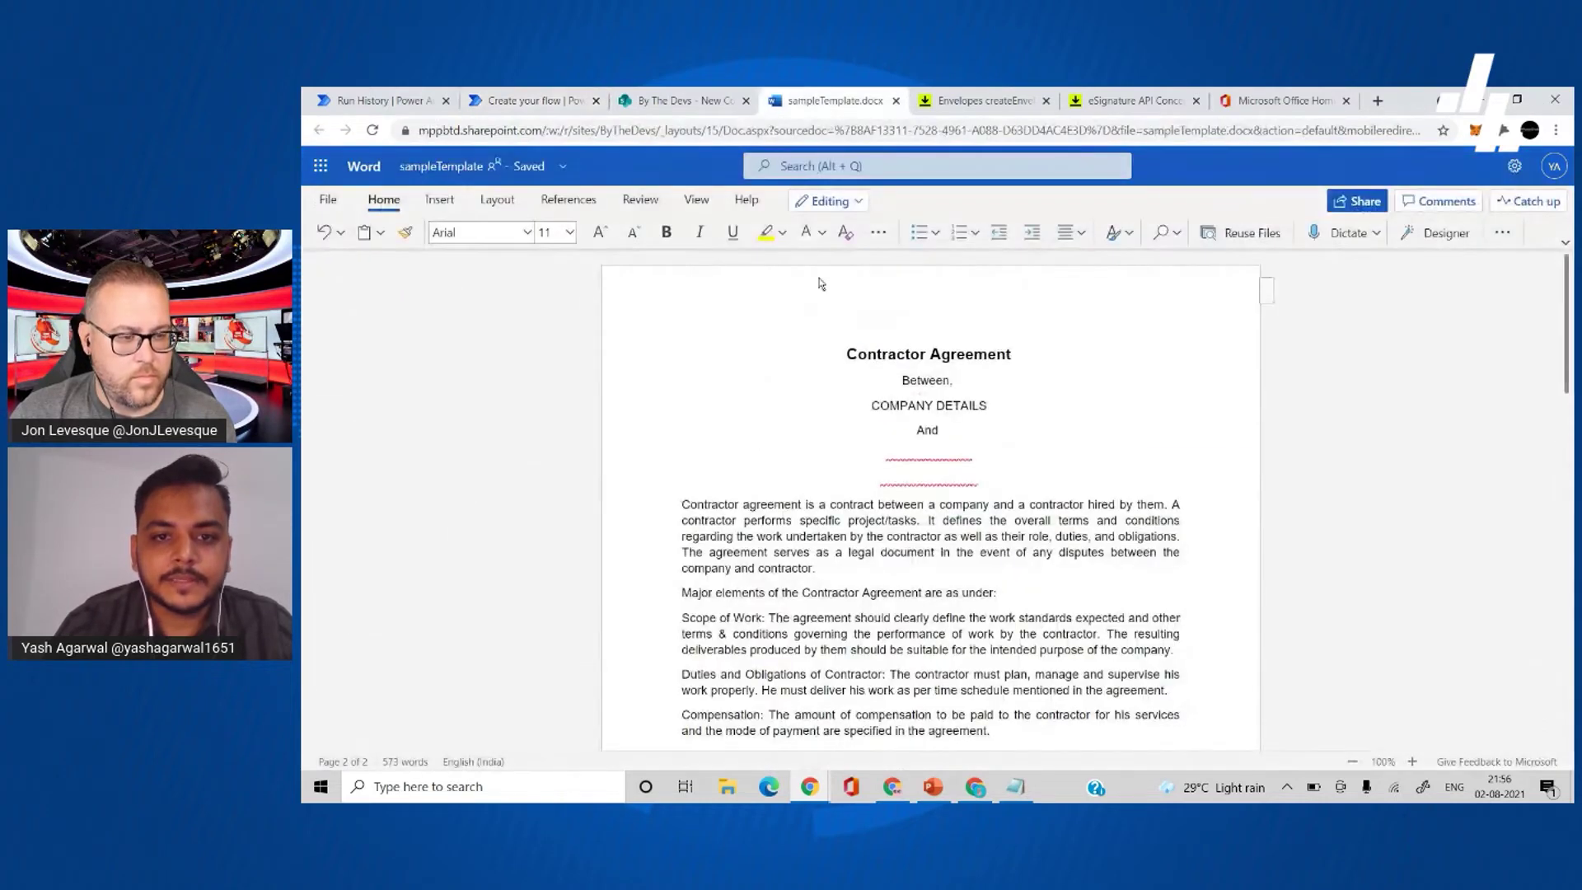
click(519, 100)
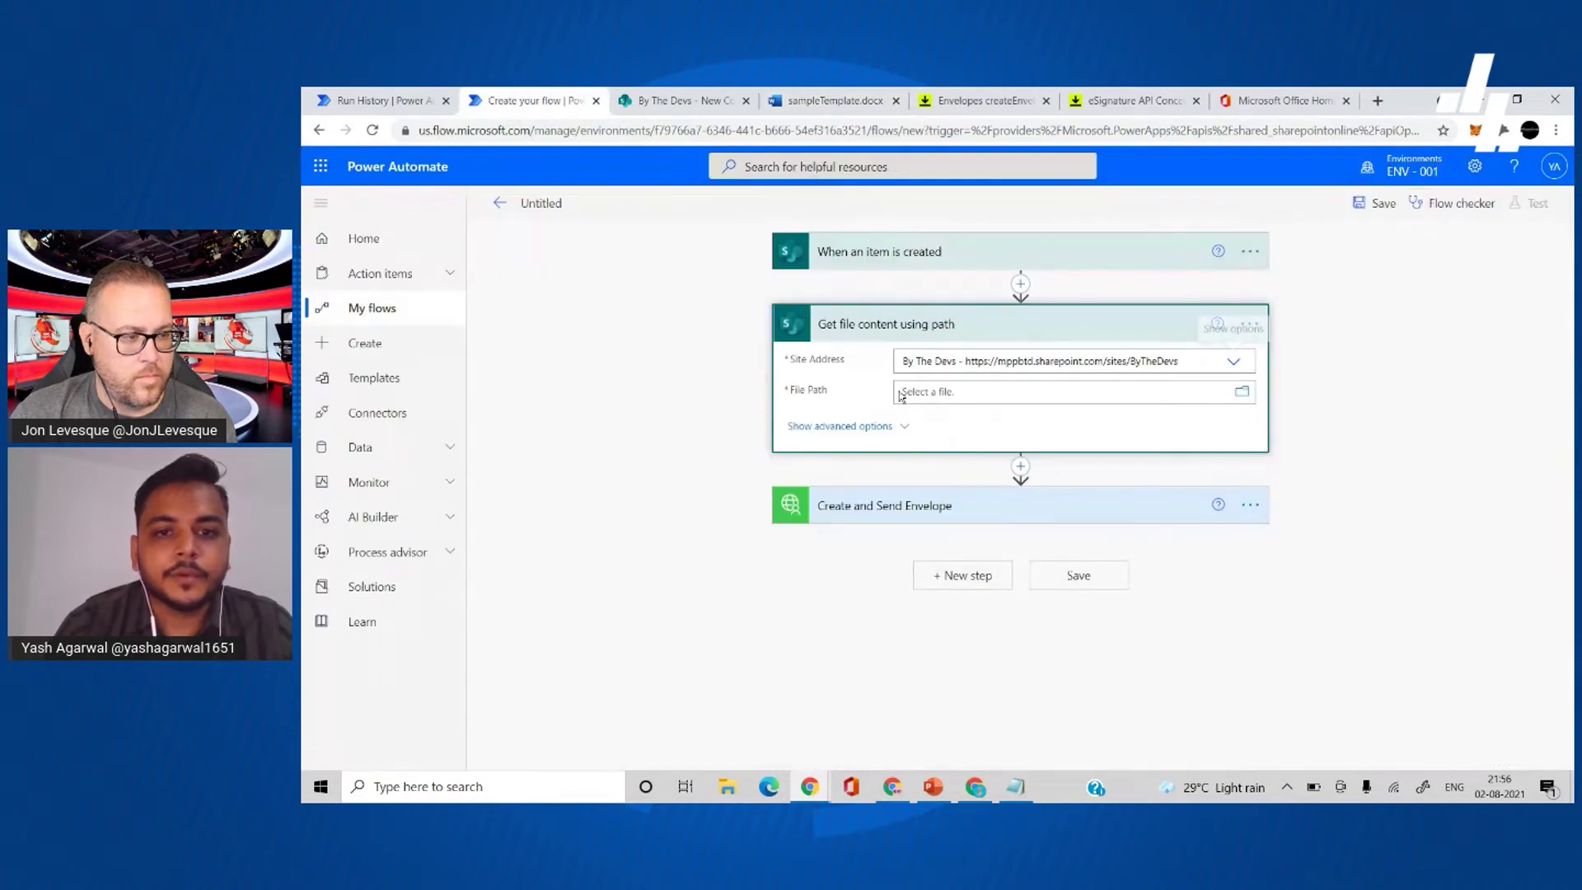
- Pick sampleTemplate.docx from Shared Documents as the File Path, then return to Notepad's envelope JSON
click(1246, 393)
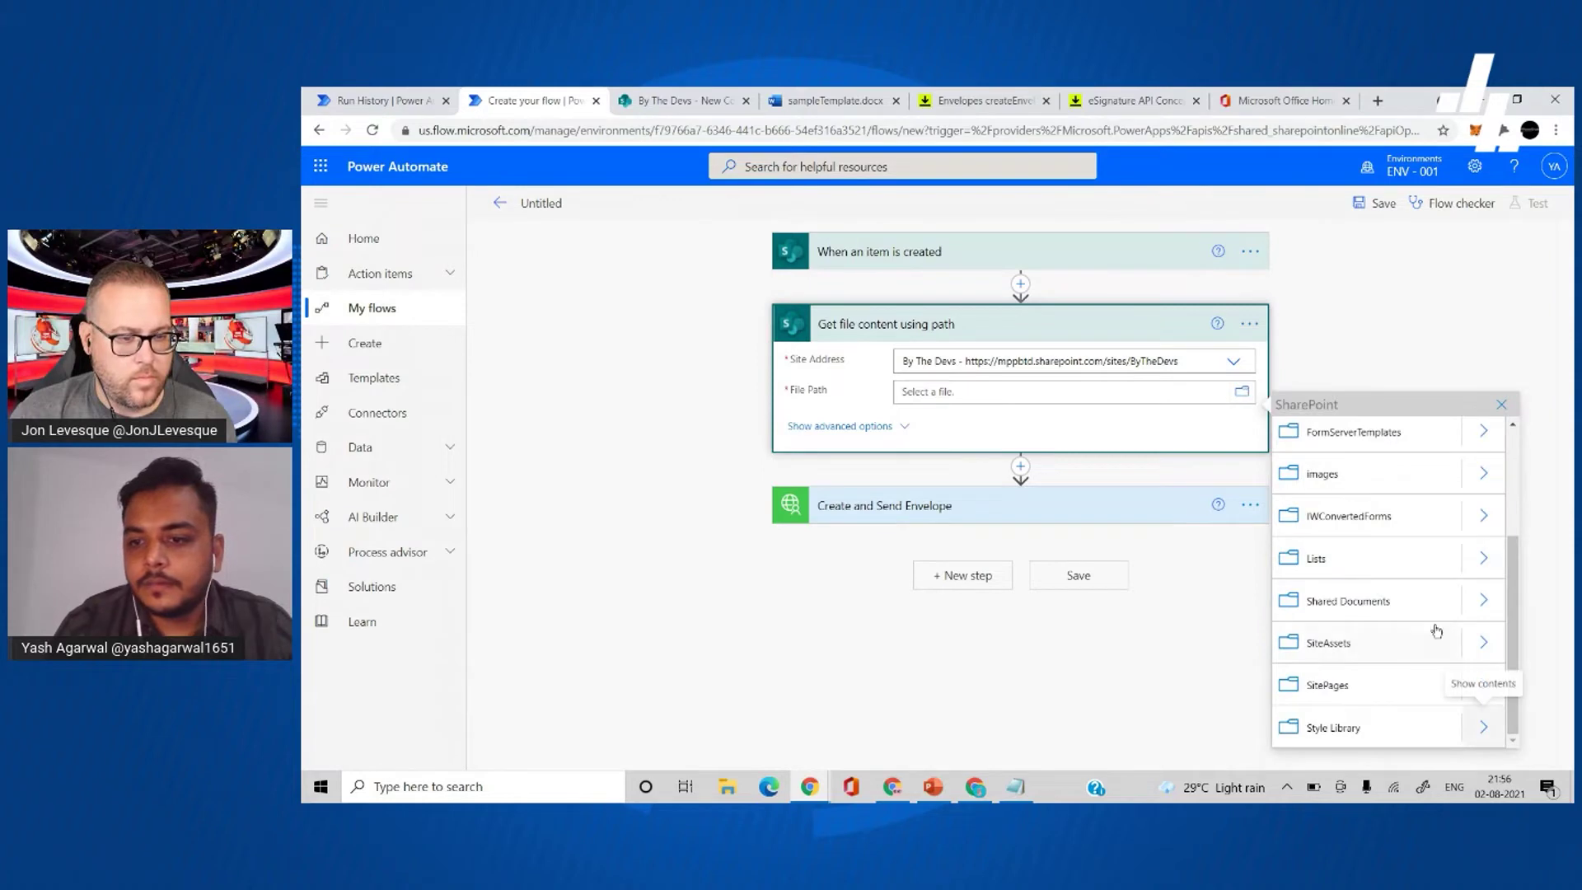
click(1474, 611)
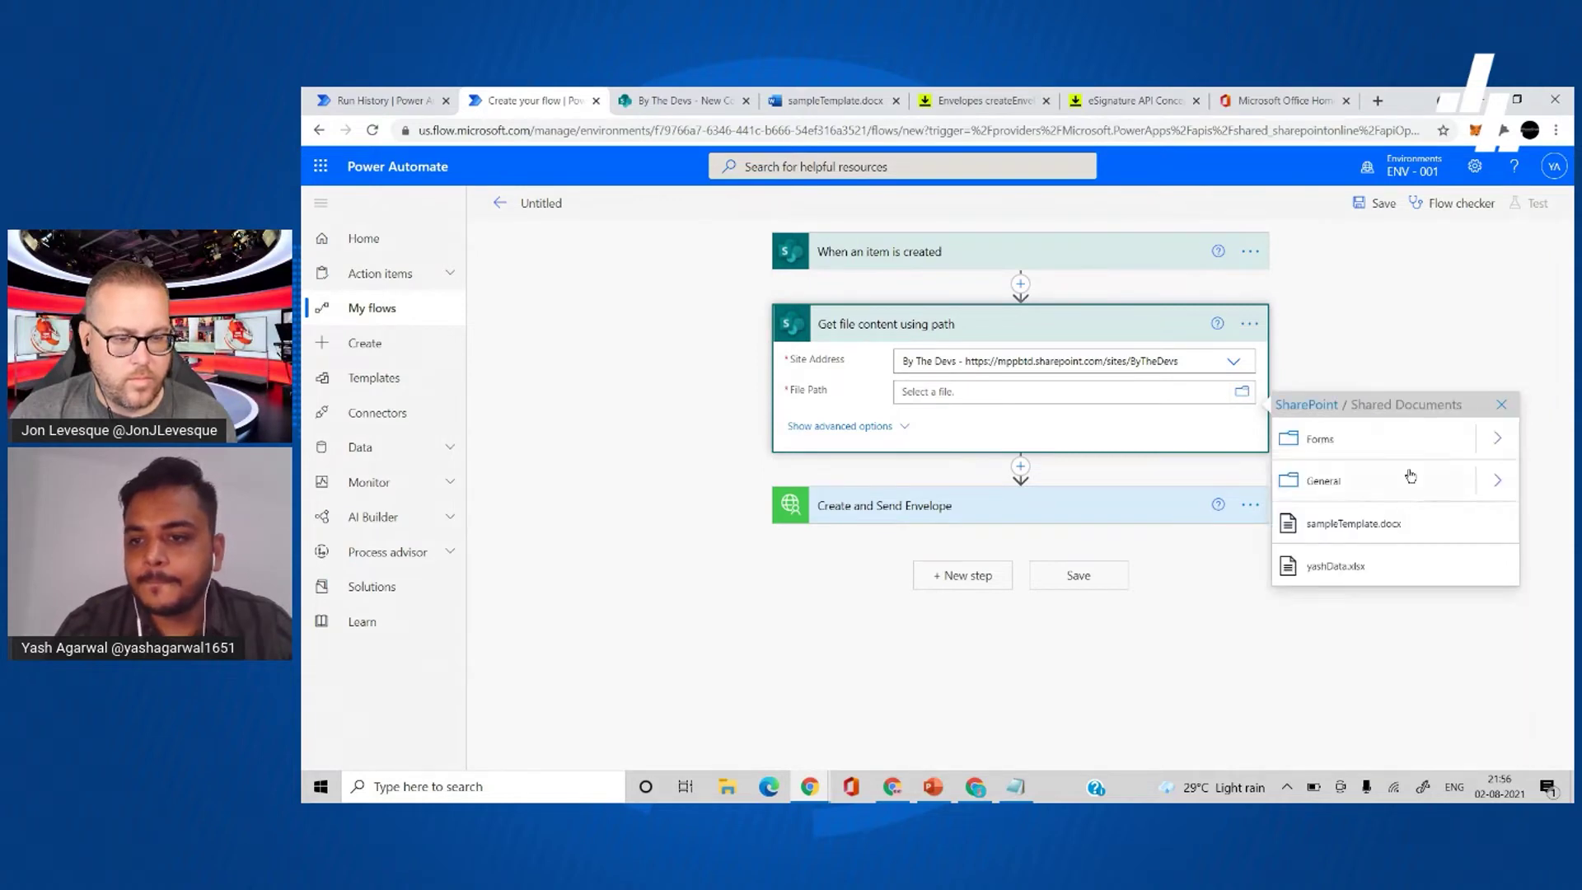
click(1406, 543)
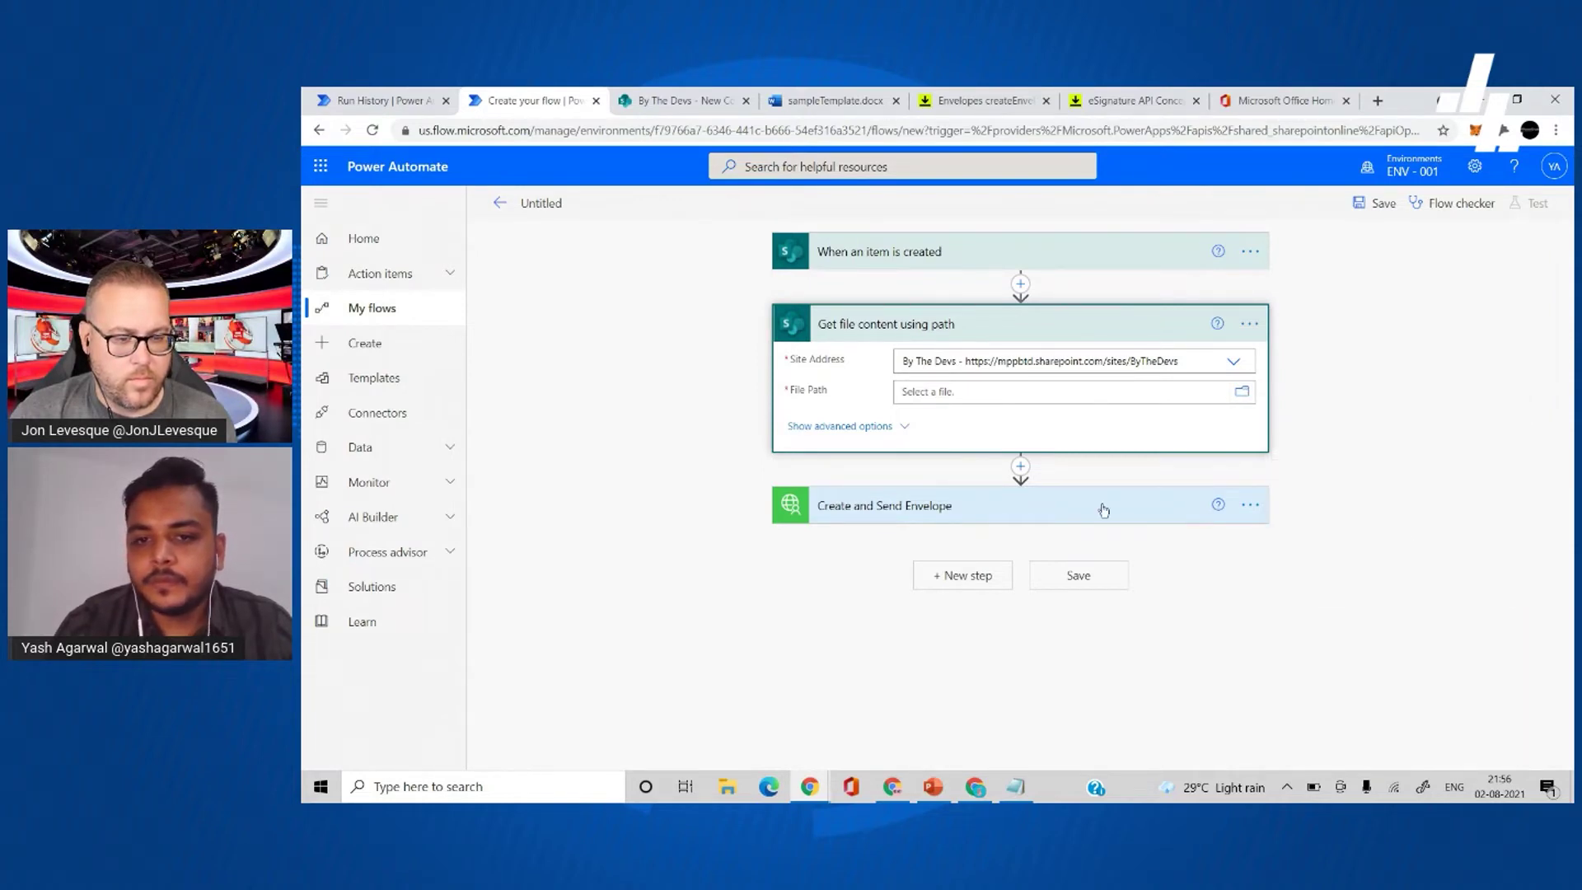
click(982, 518)
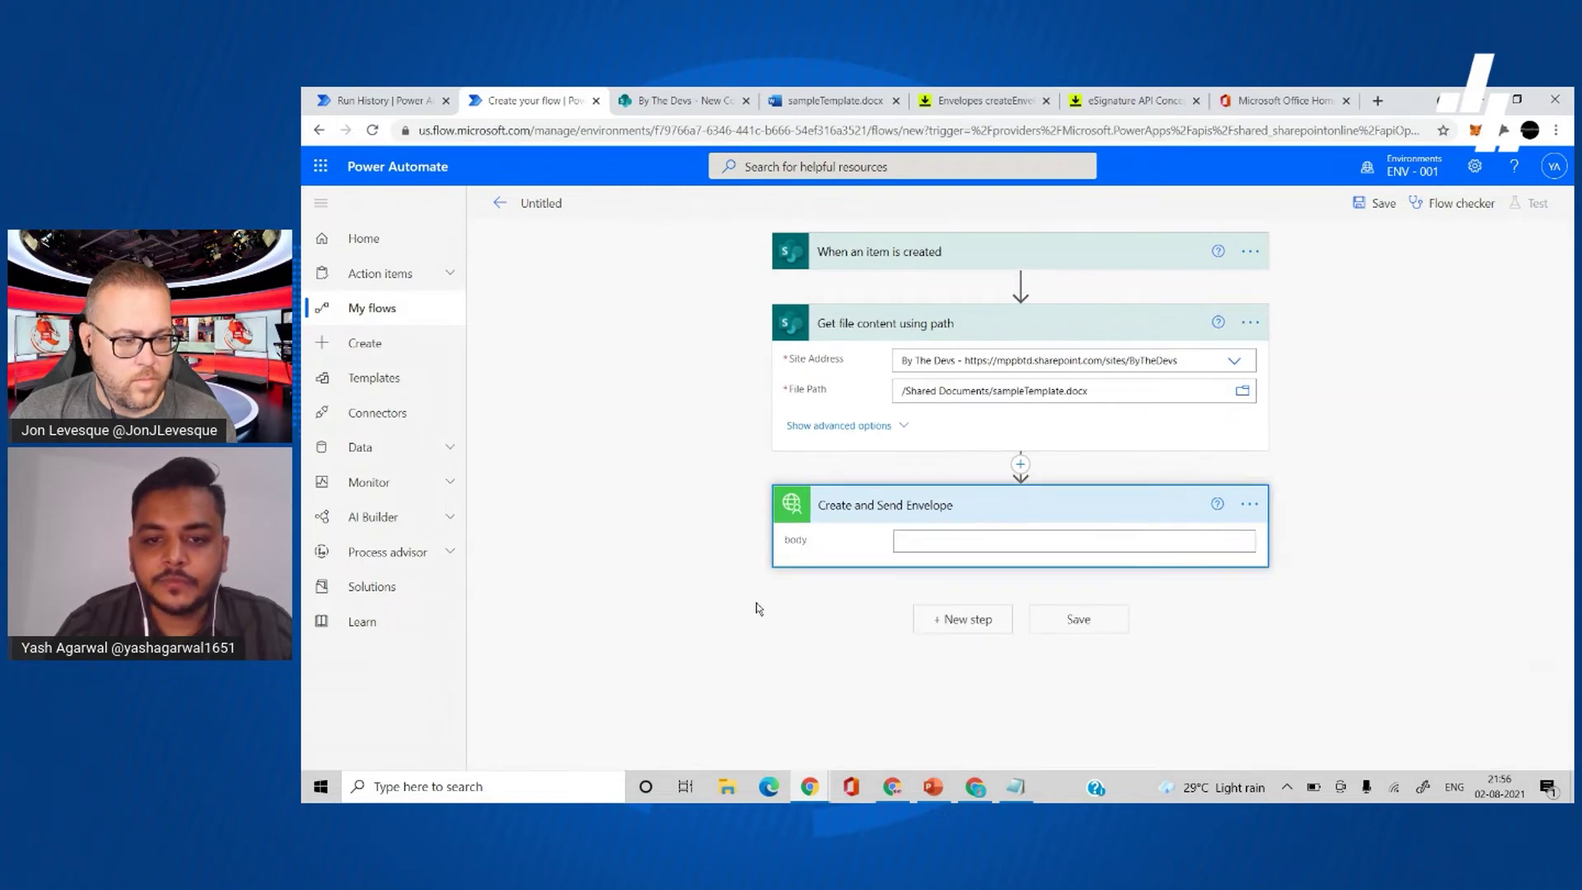
click(1015, 786)
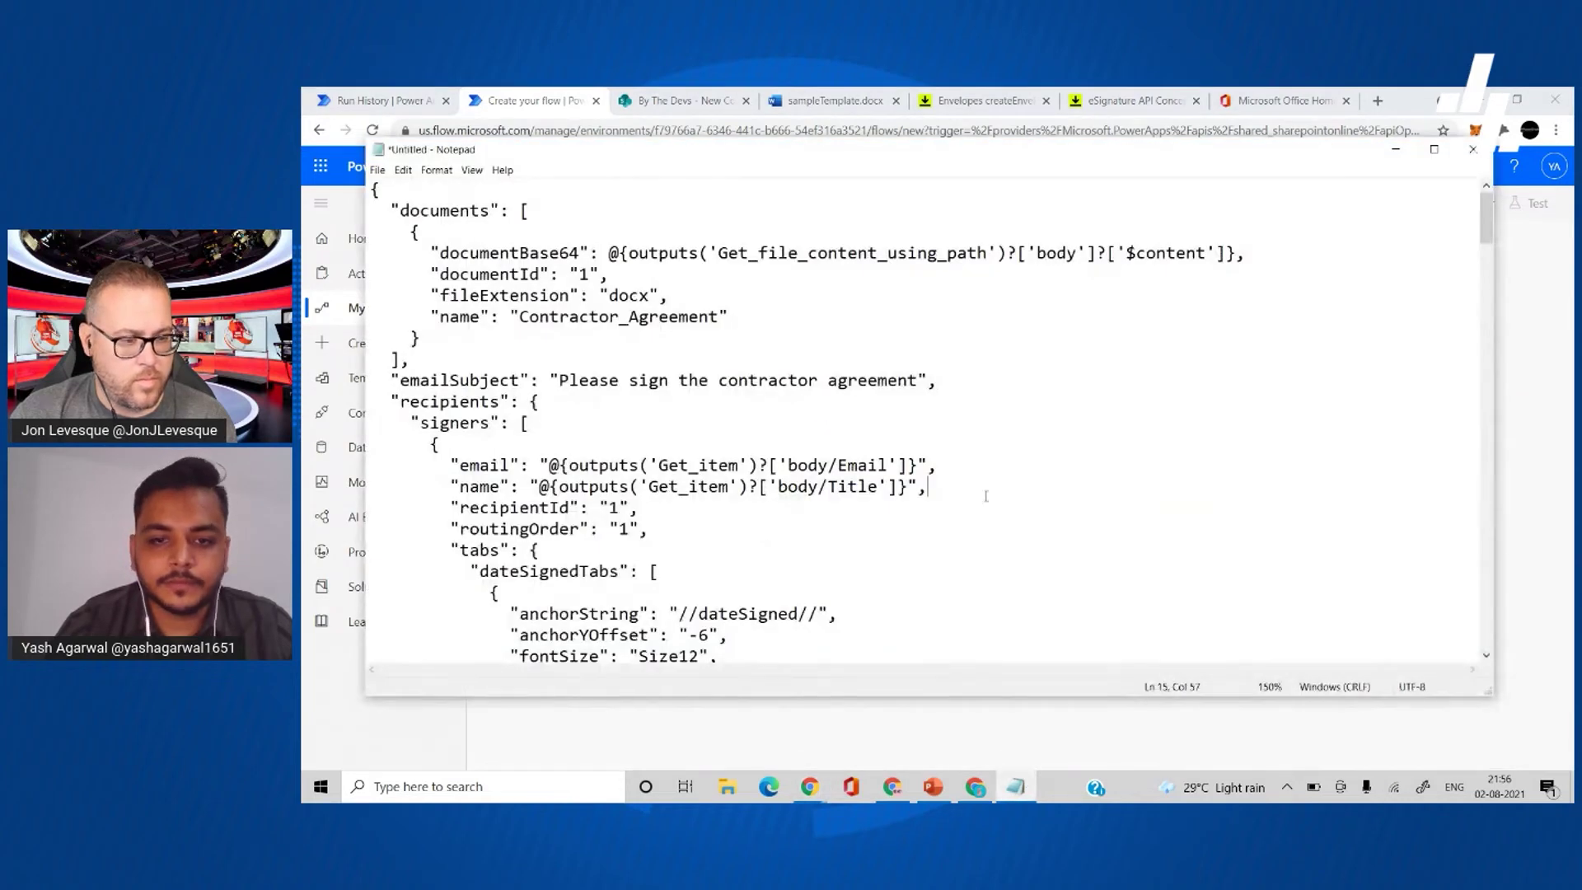
- Copy the whole envelope JSON from Notepad into the Create and Send Envelope body
key(ctrl+a)
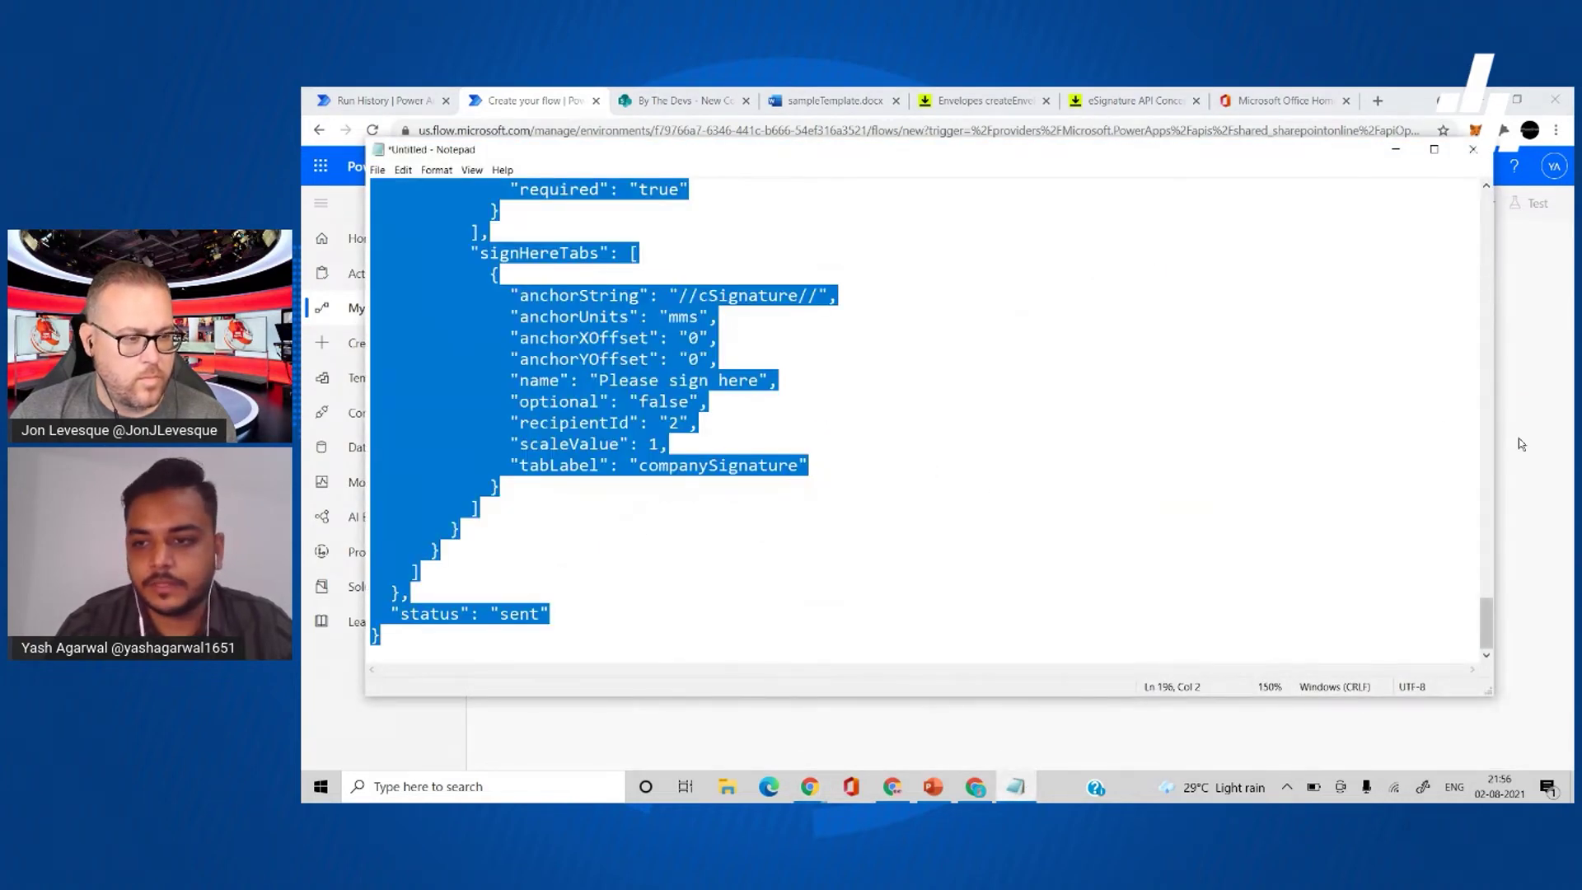
click(1523, 443)
click(1092, 538)
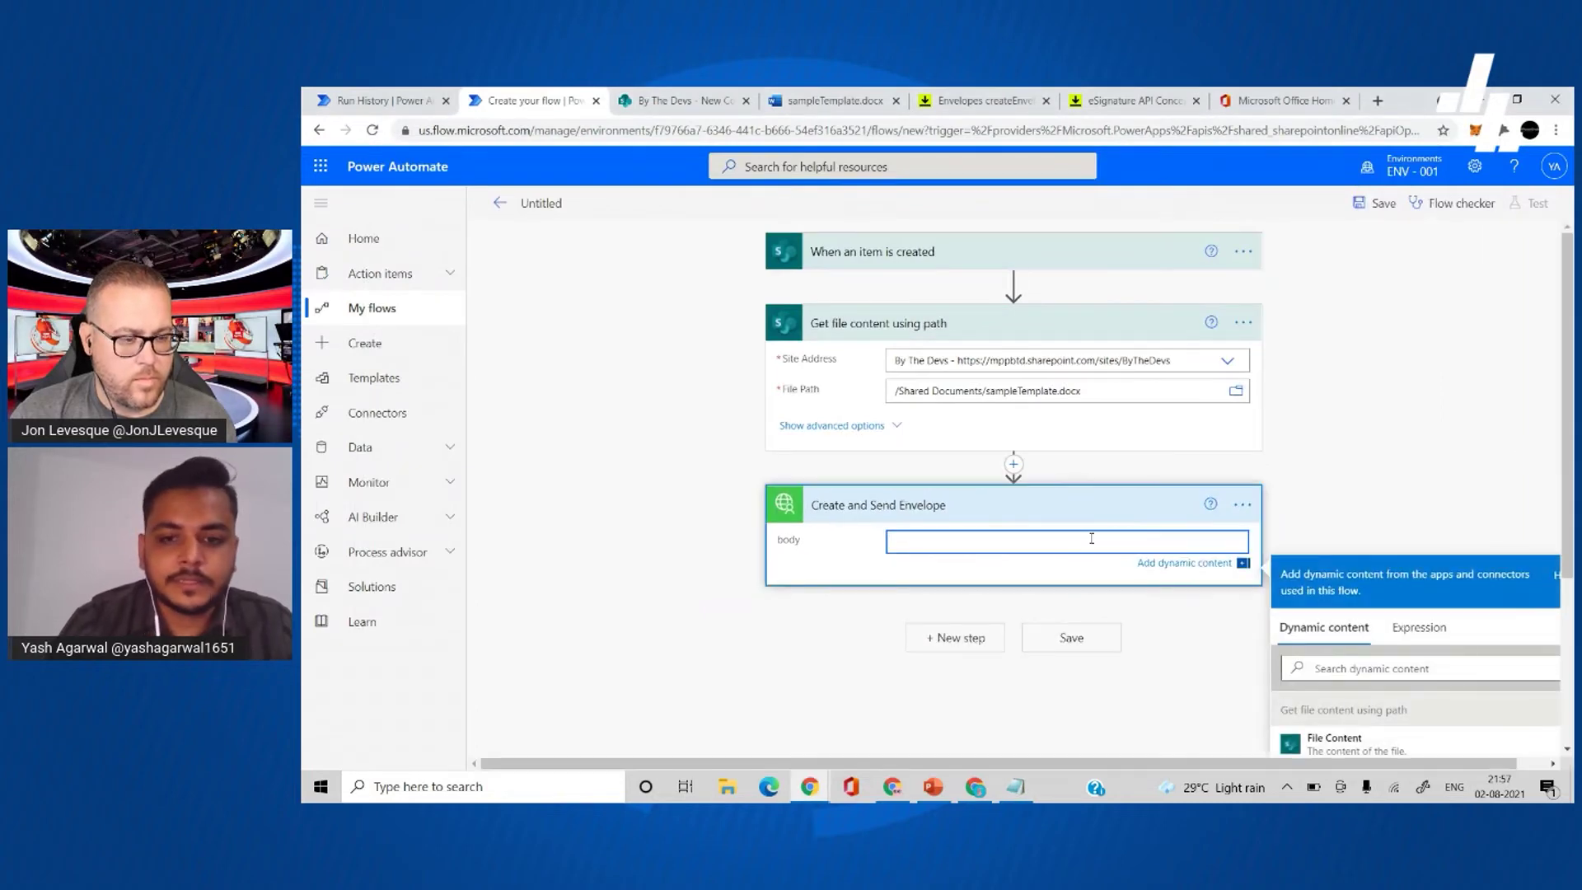
key(ctrl+v)
- Replace the documentBase64 token with the File Content dynamic value
scroll(1091, 538, up, 10)
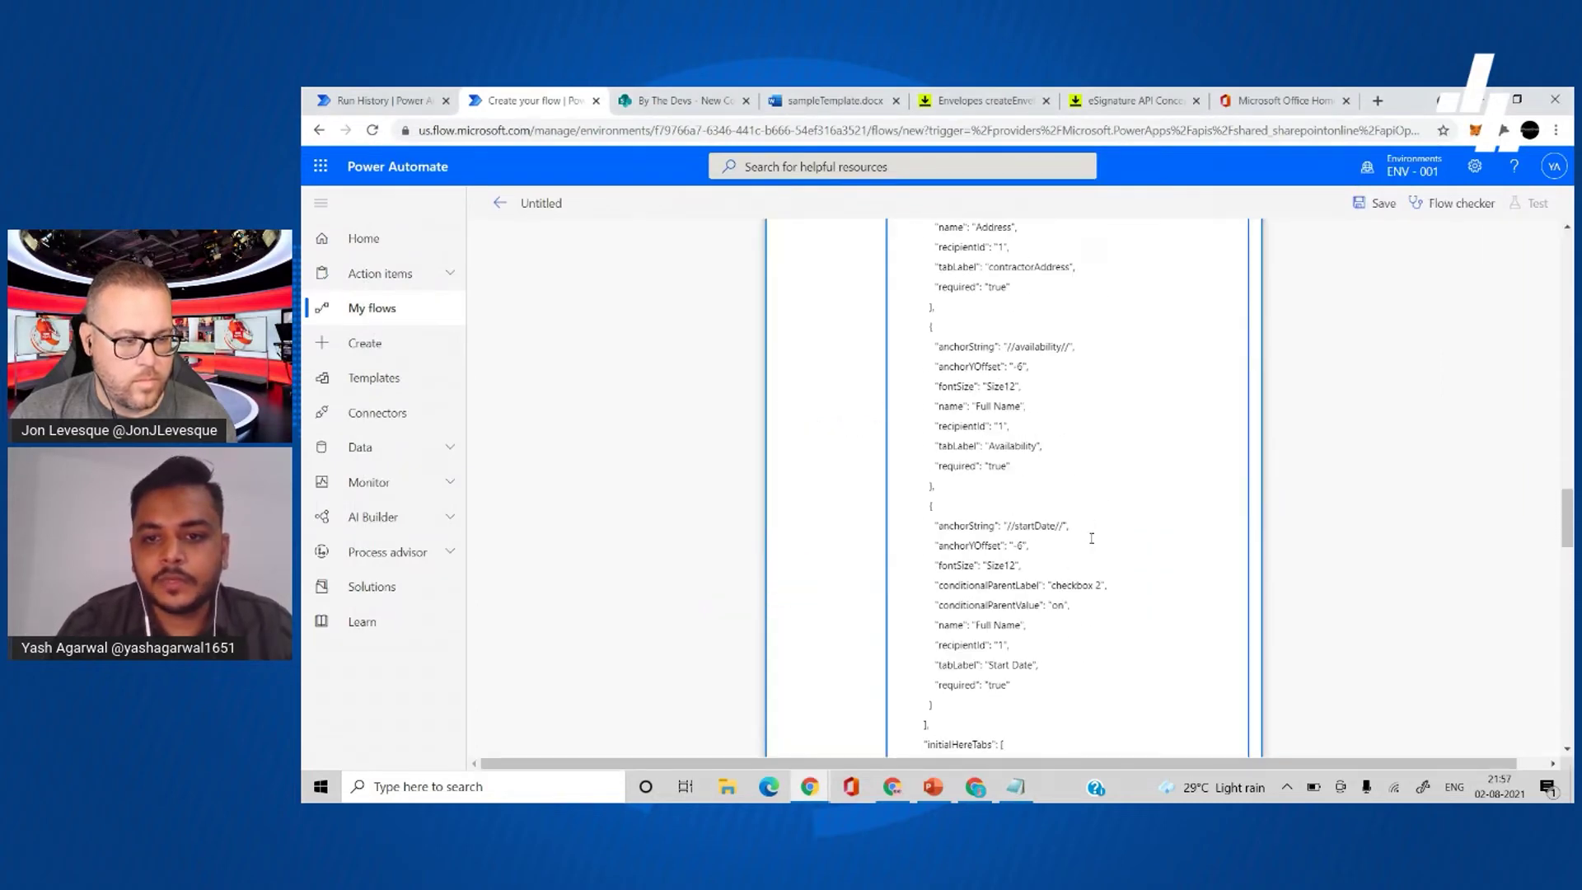
scroll(1092, 538, up, 10)
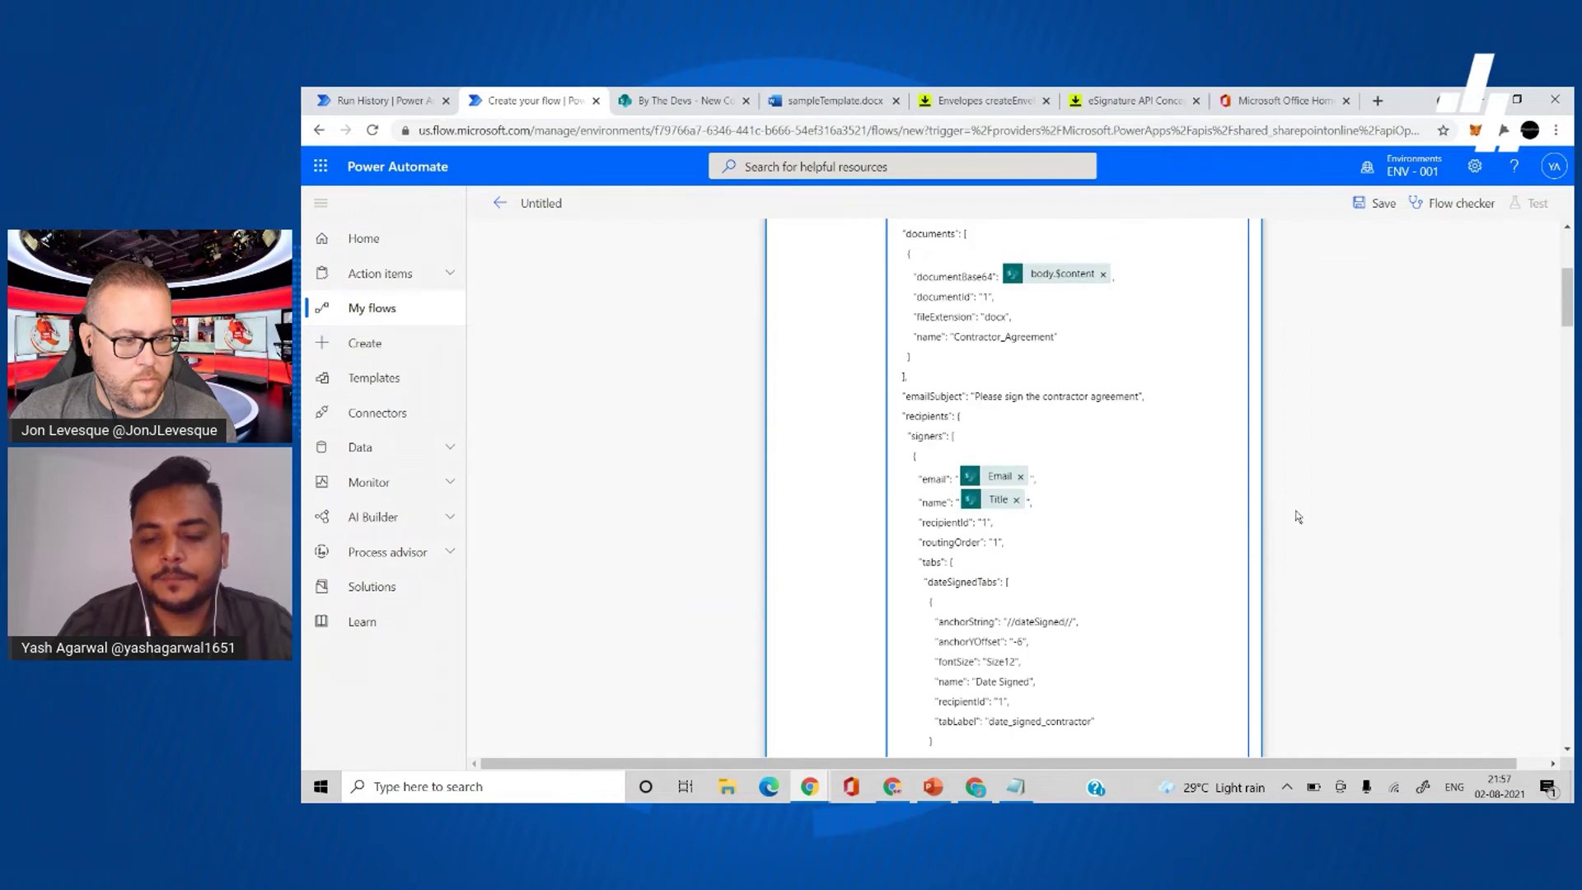
click(1102, 489)
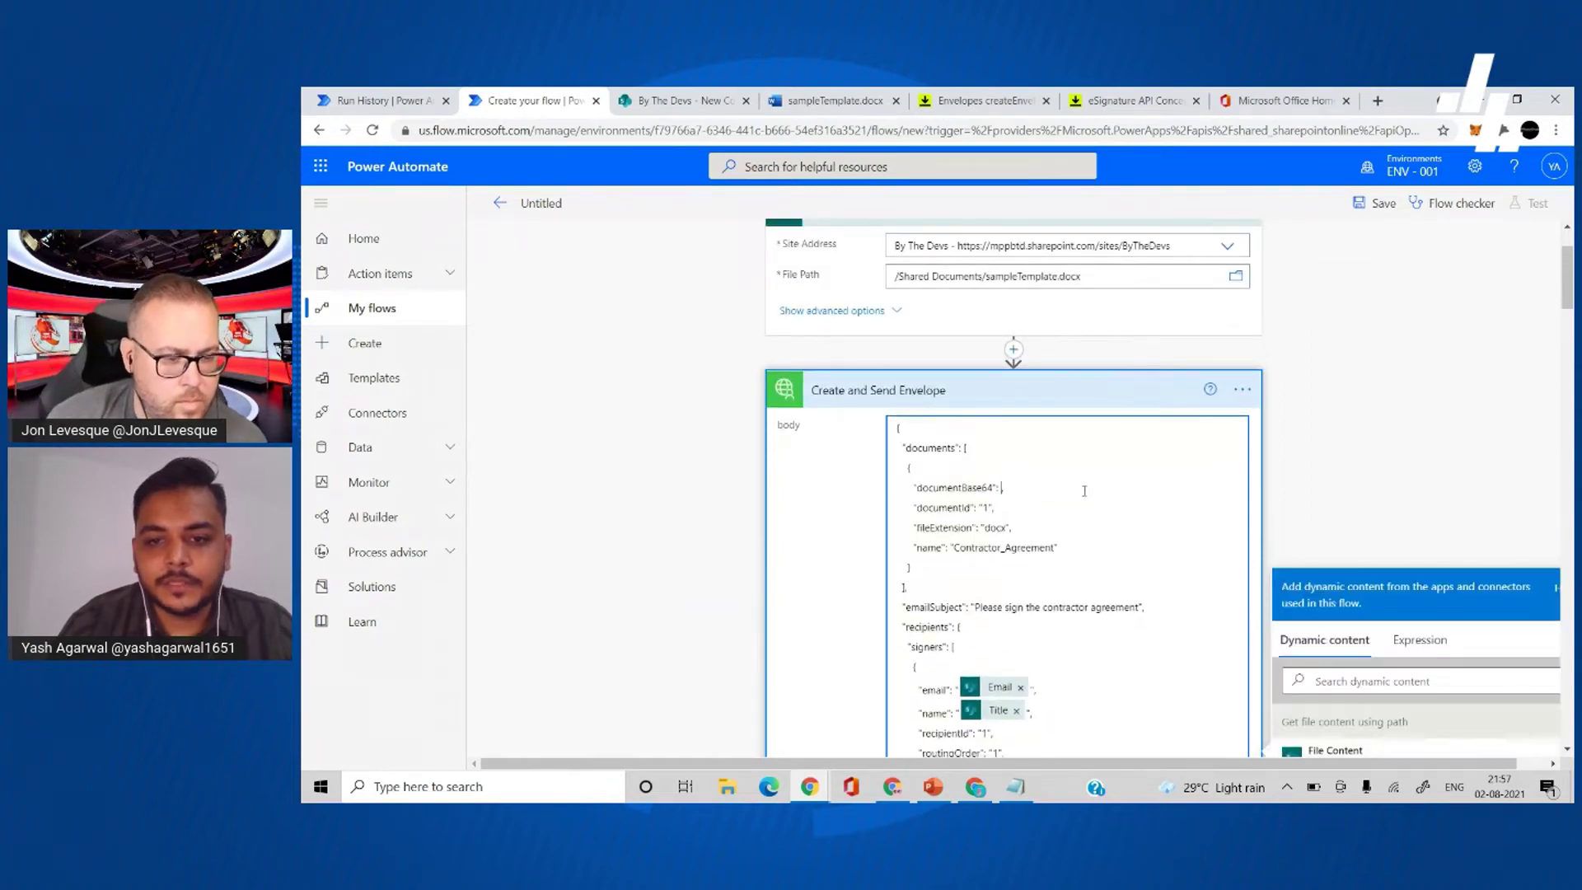
scroll(1066, 484, down, 1)
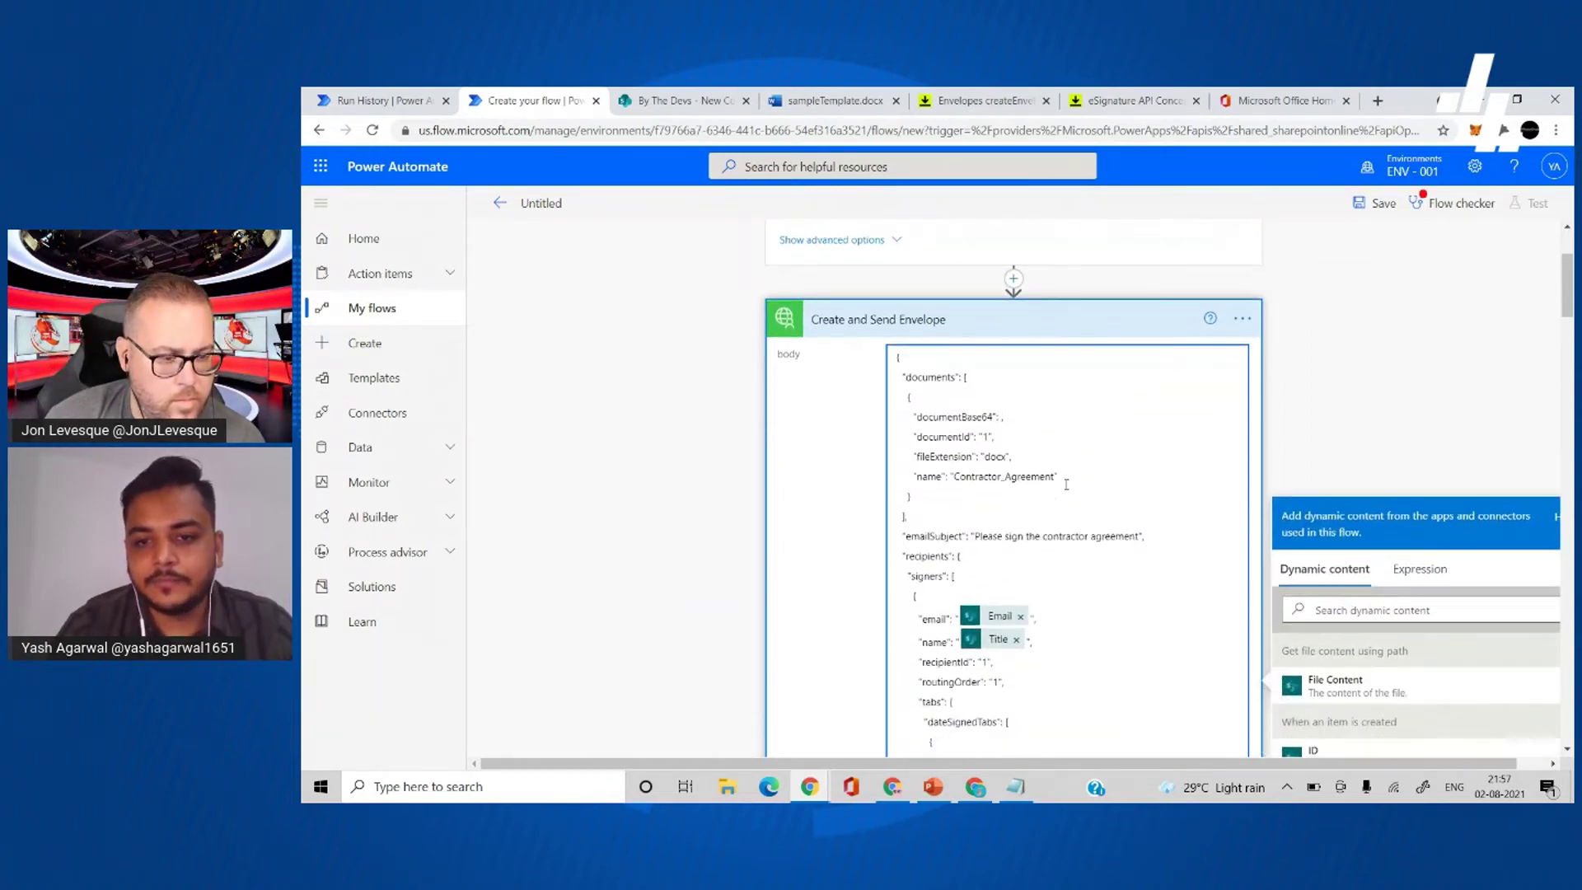
click(1399, 683)
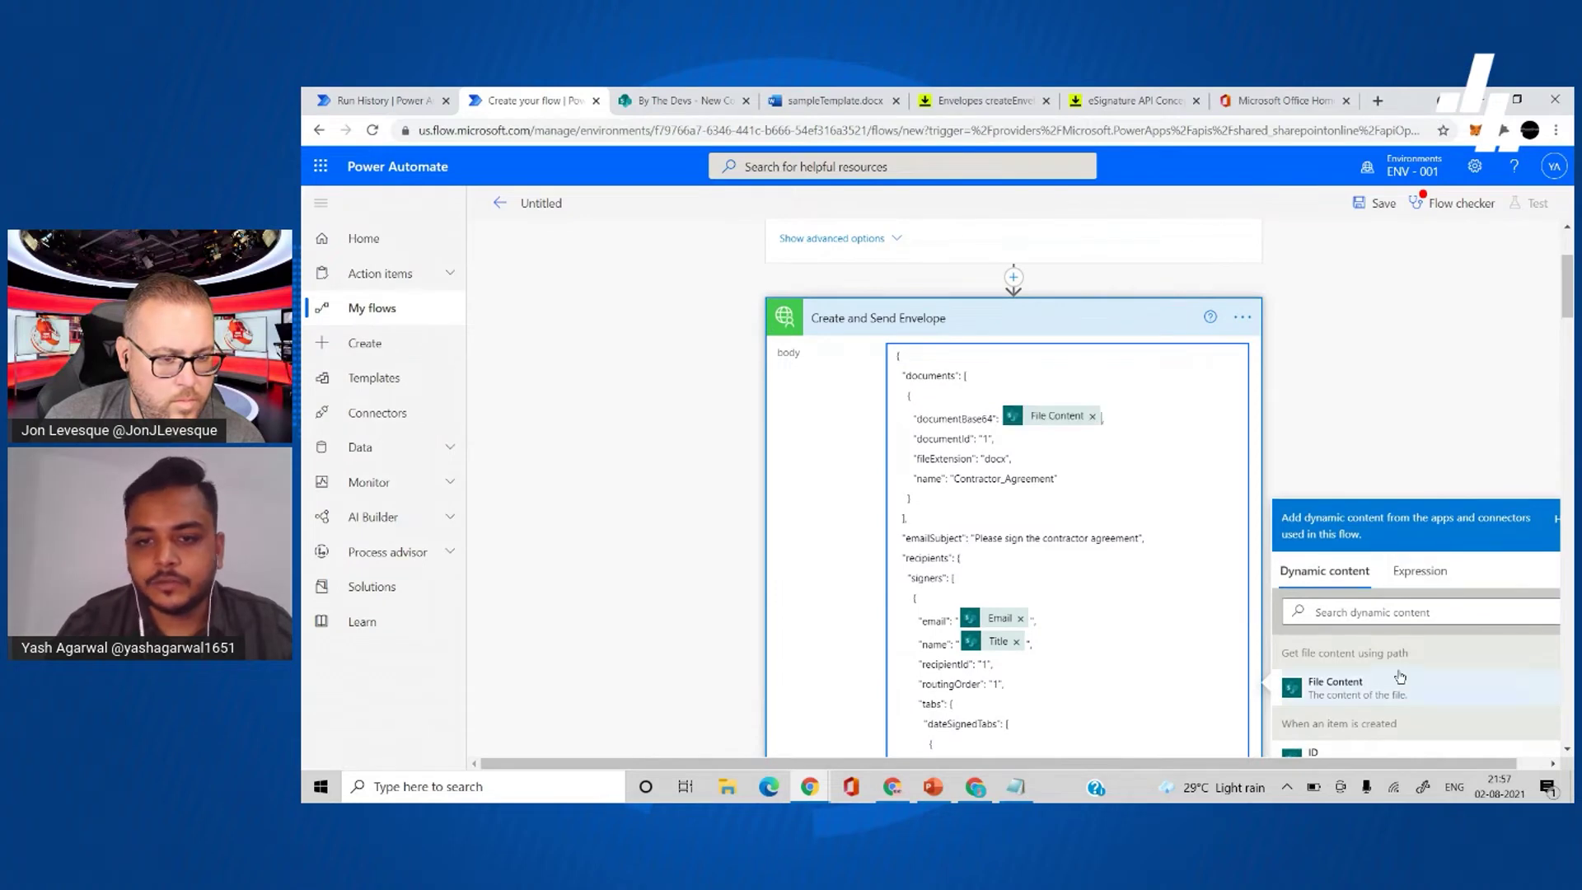
click(1074, 421)
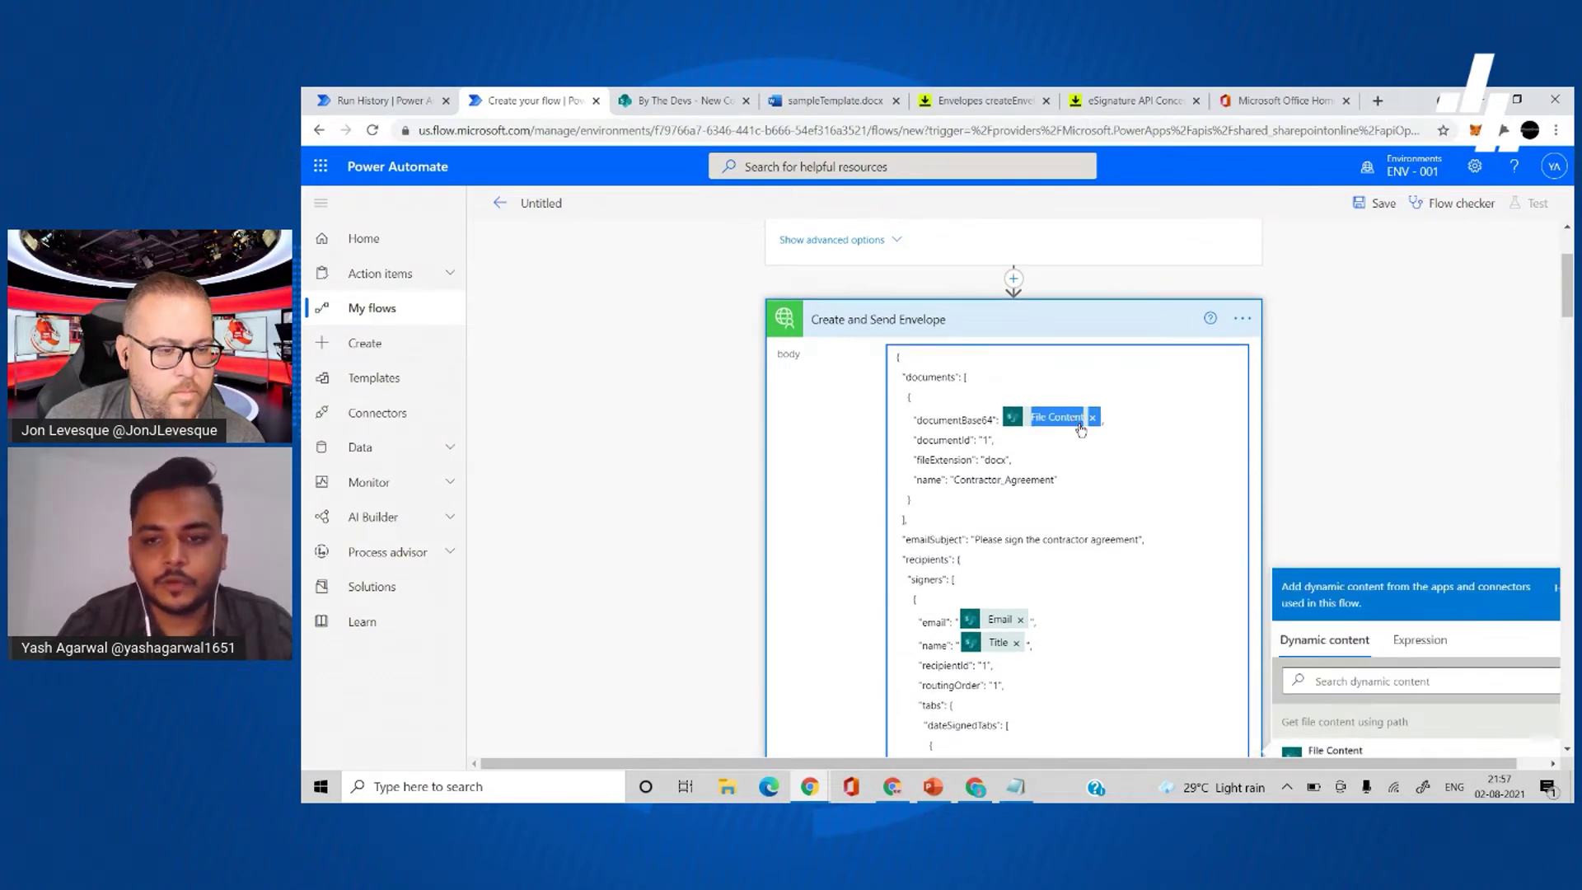
- Set documentBase64 to the expression outputs('Get_file_content_using_path')?['body']?['$content']
scroll(1236, 494, down, 2)
click(1409, 533)
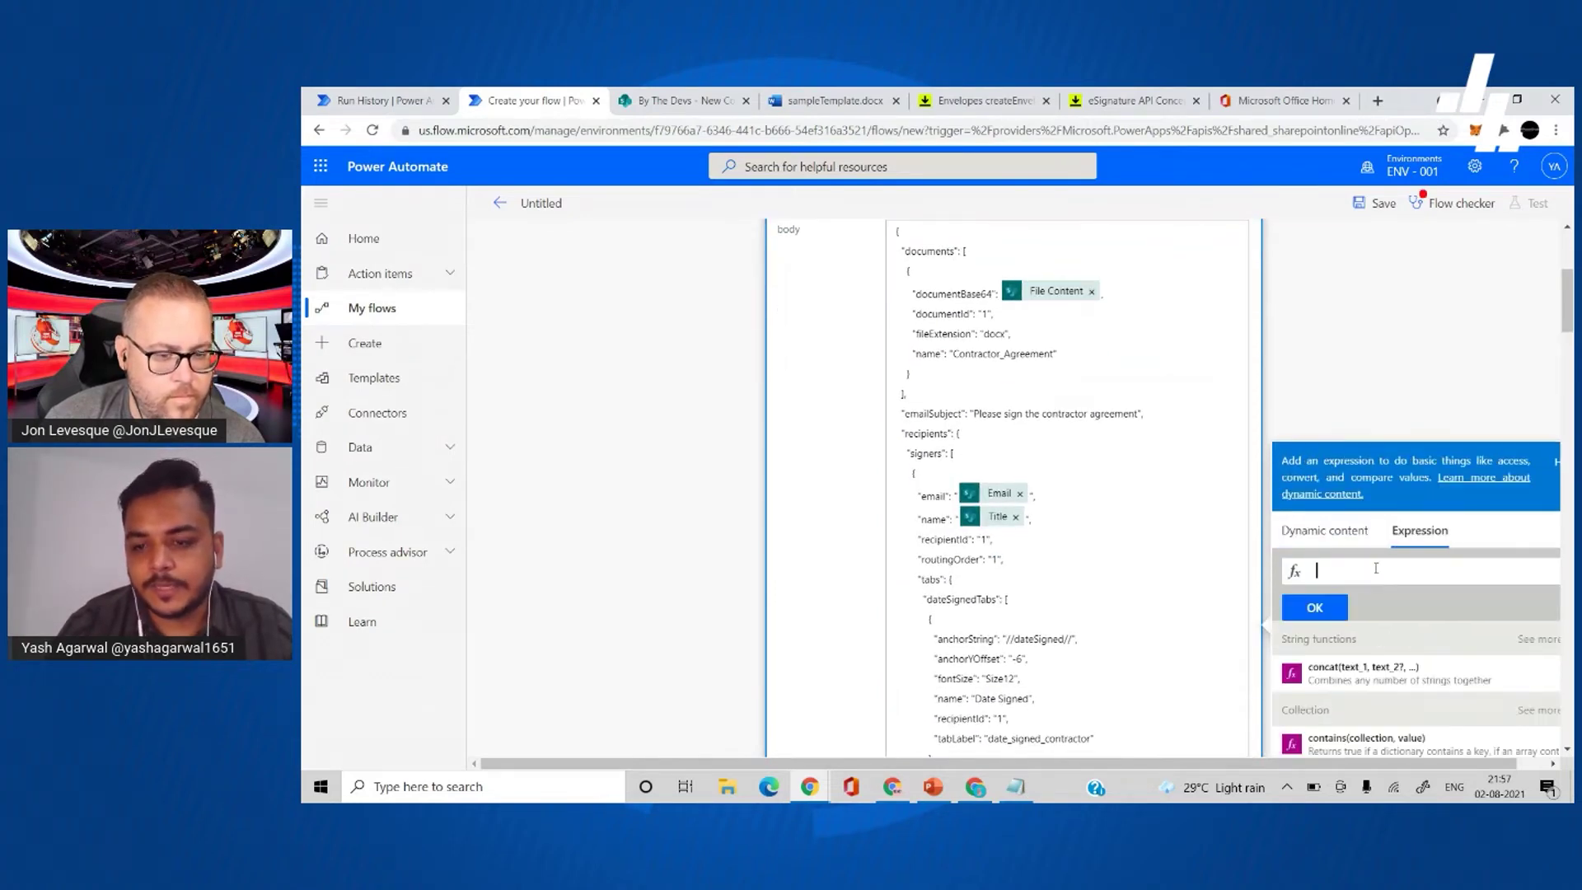
key(ctrl+v)
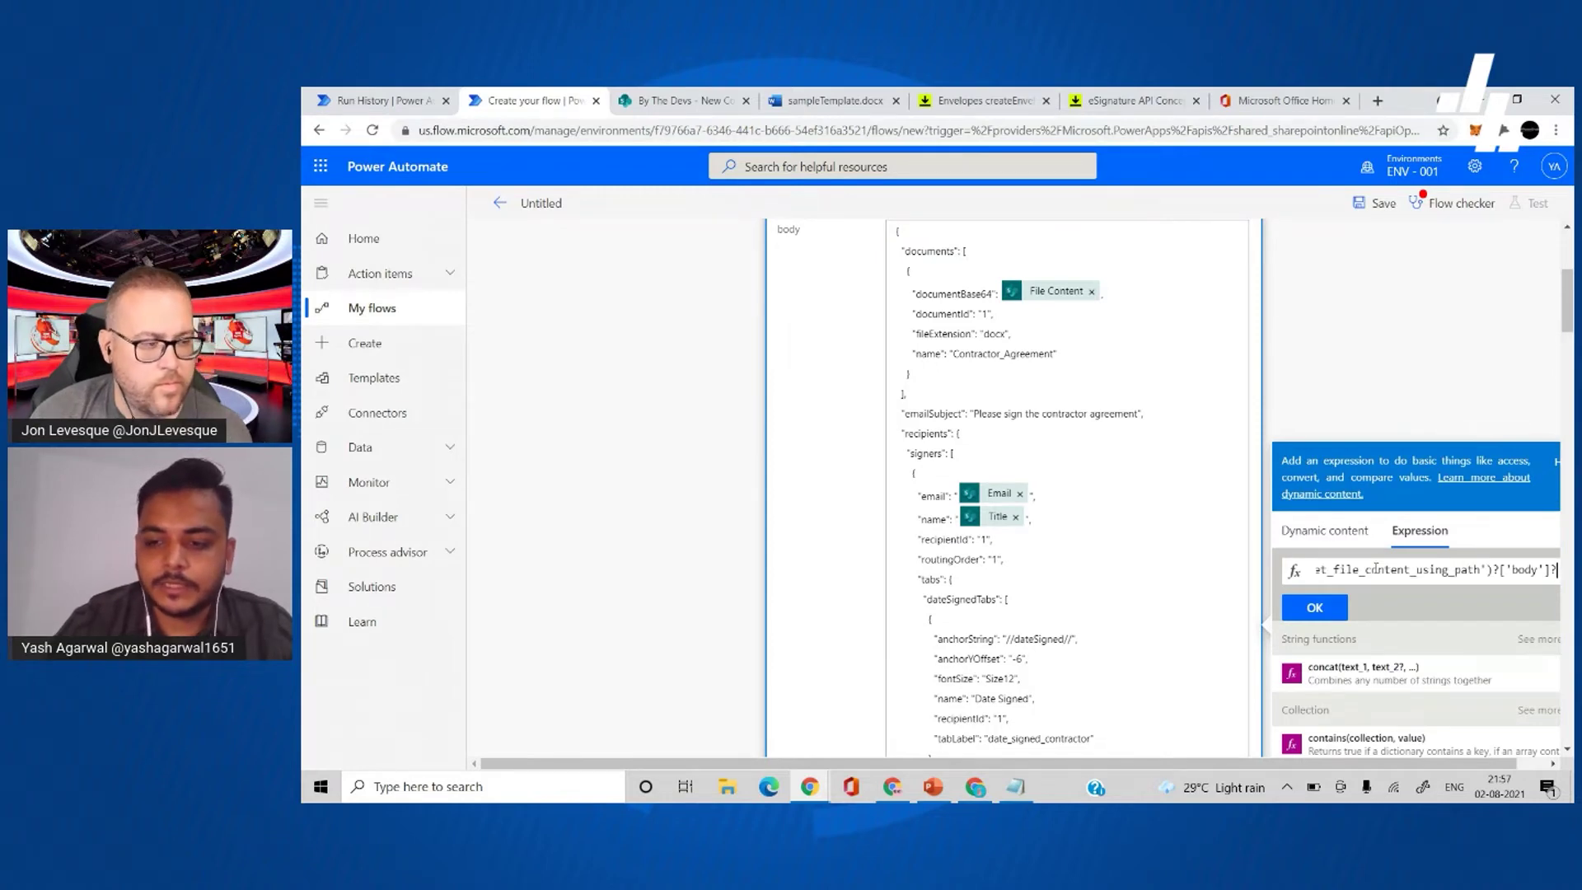
text(')
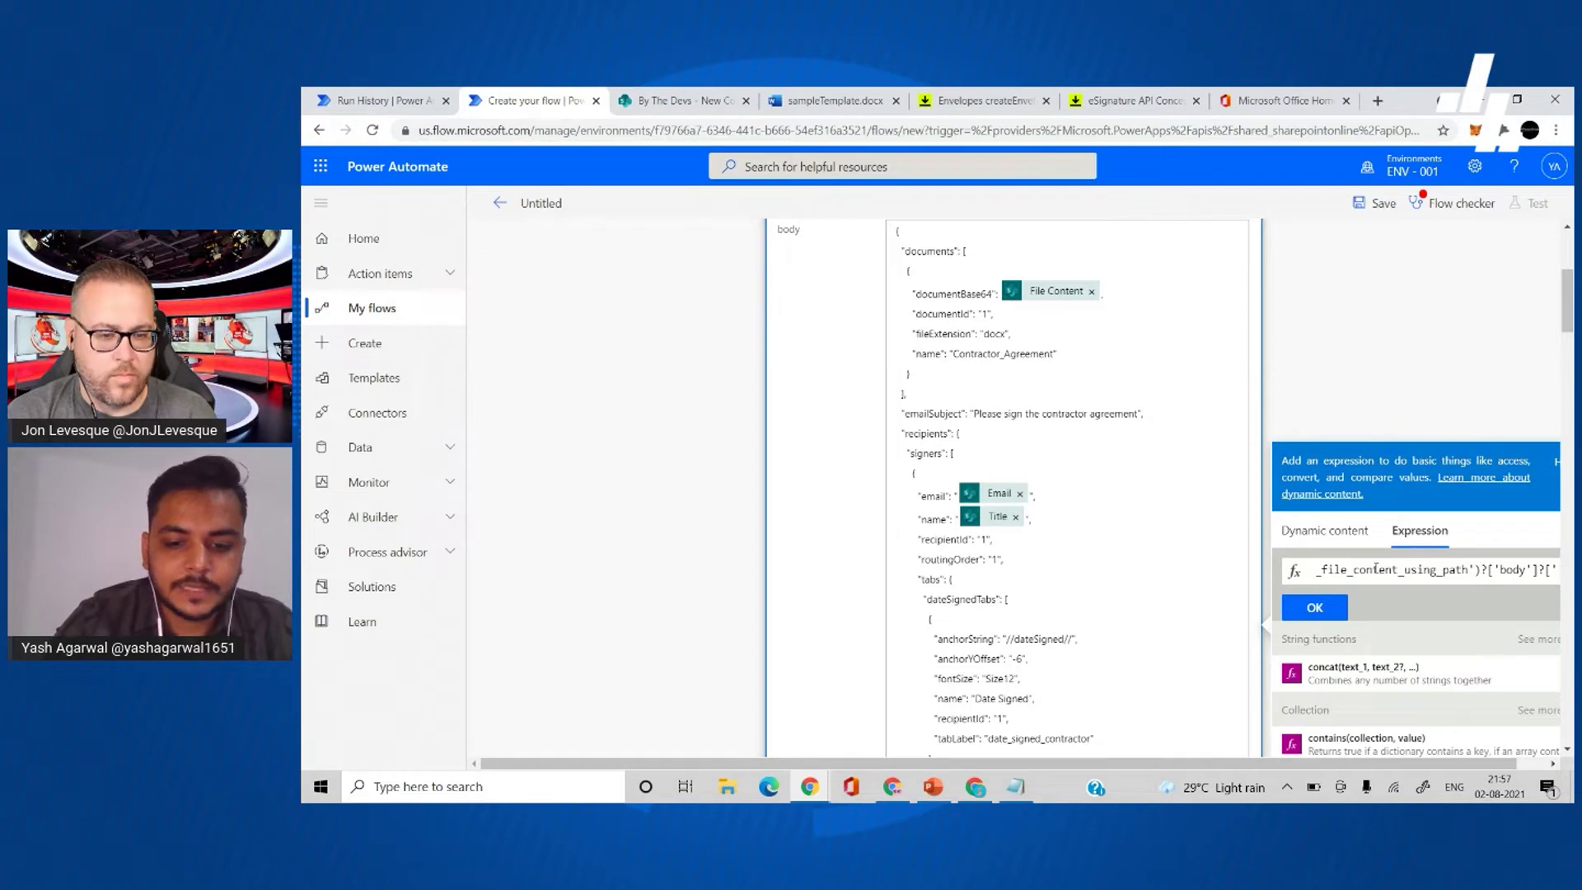
text($conten)
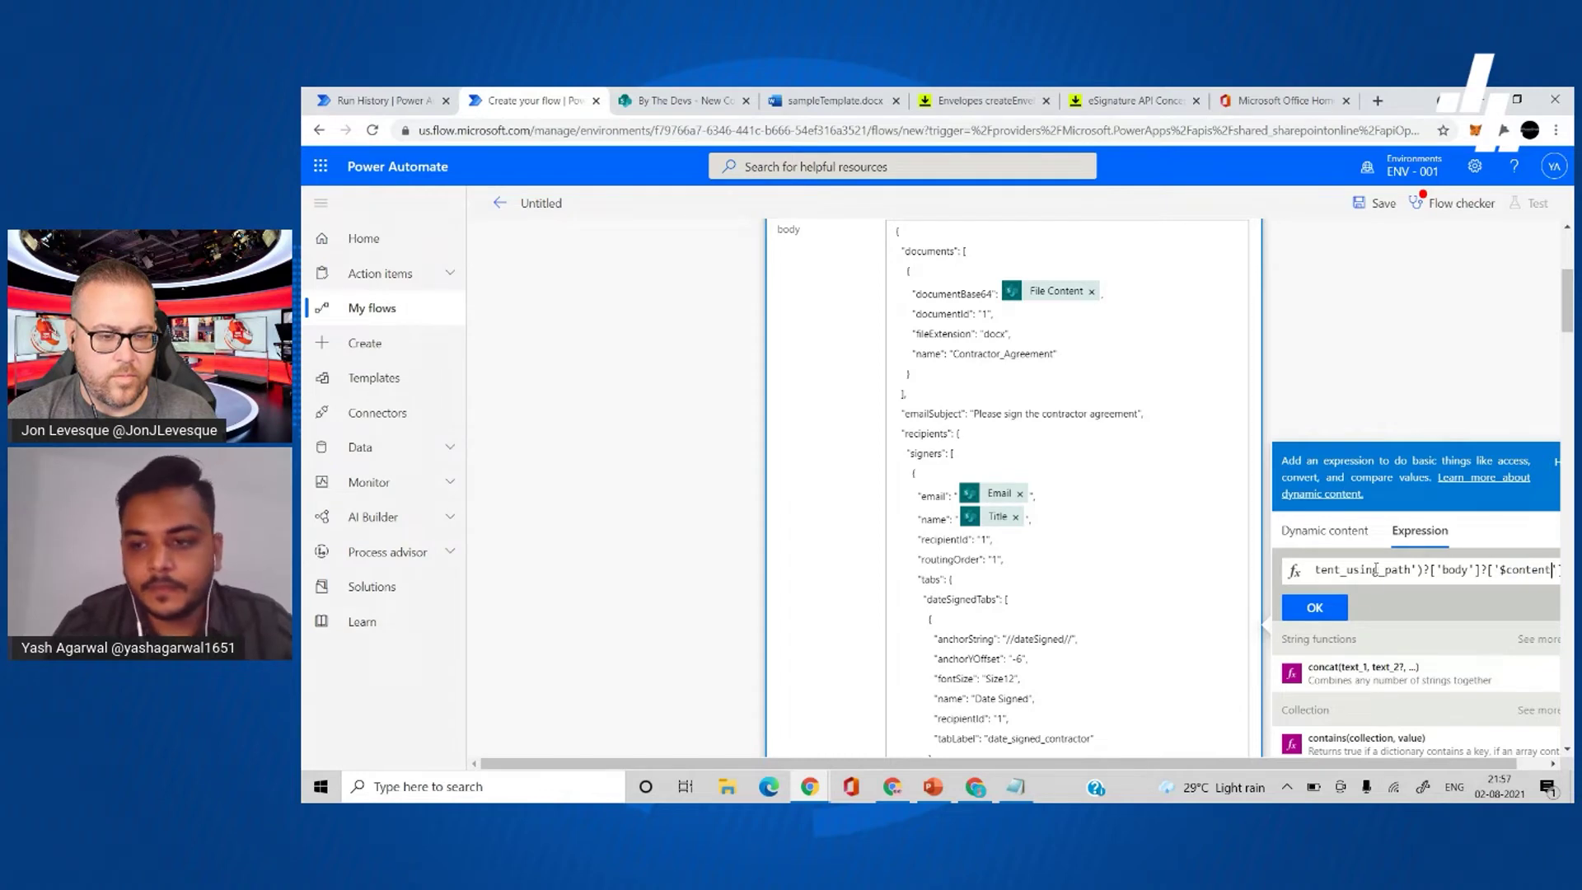
text(t)
key(Home)
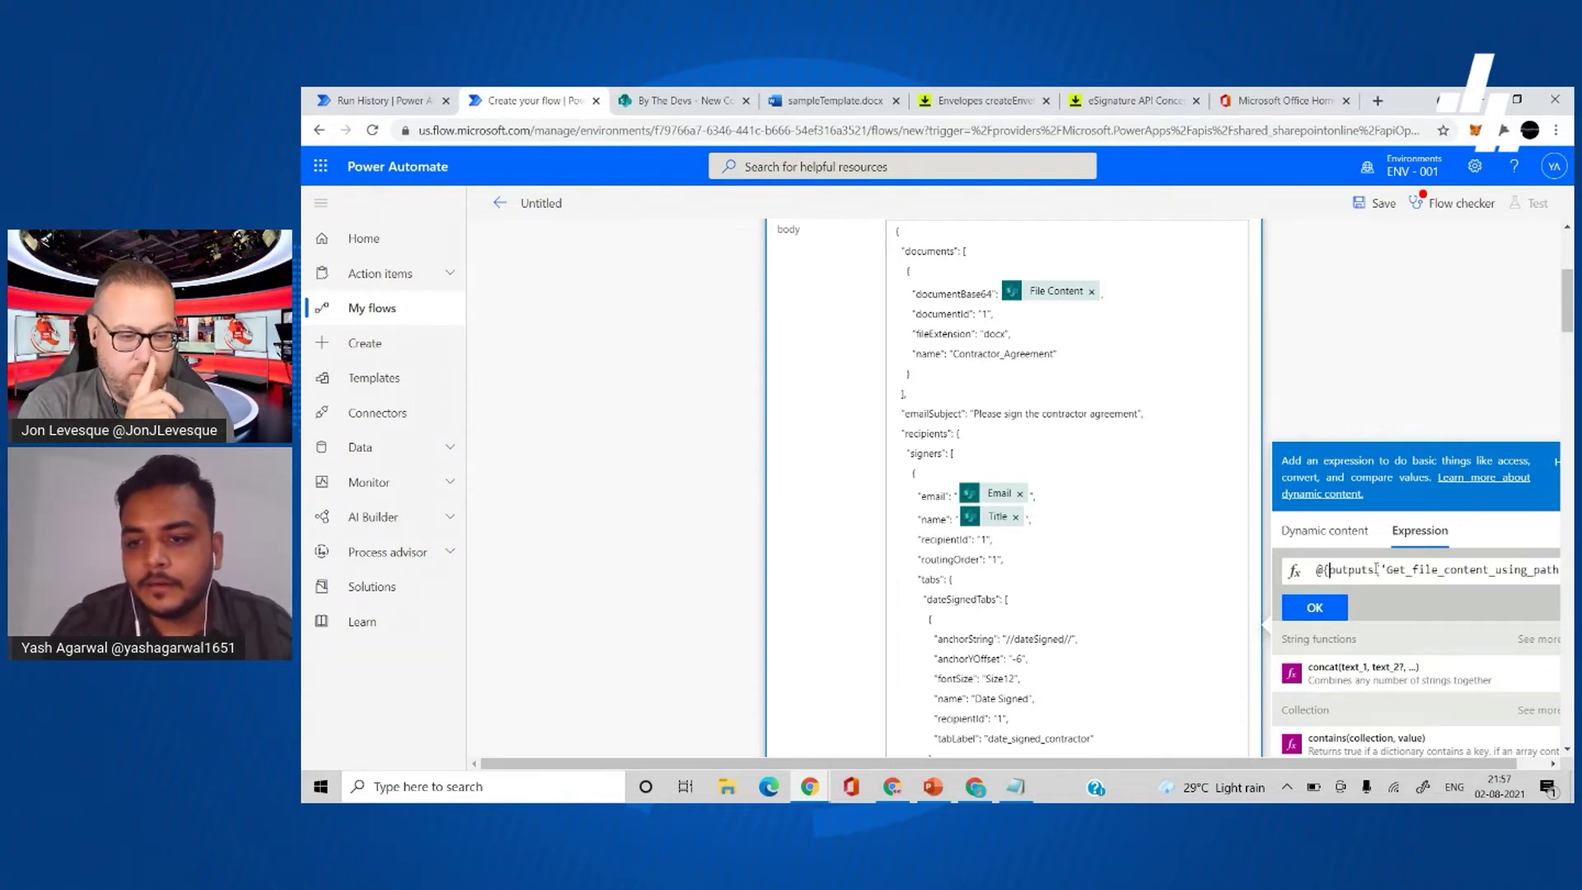
click(1302, 610)
scroll(1062, 509, down, 1)
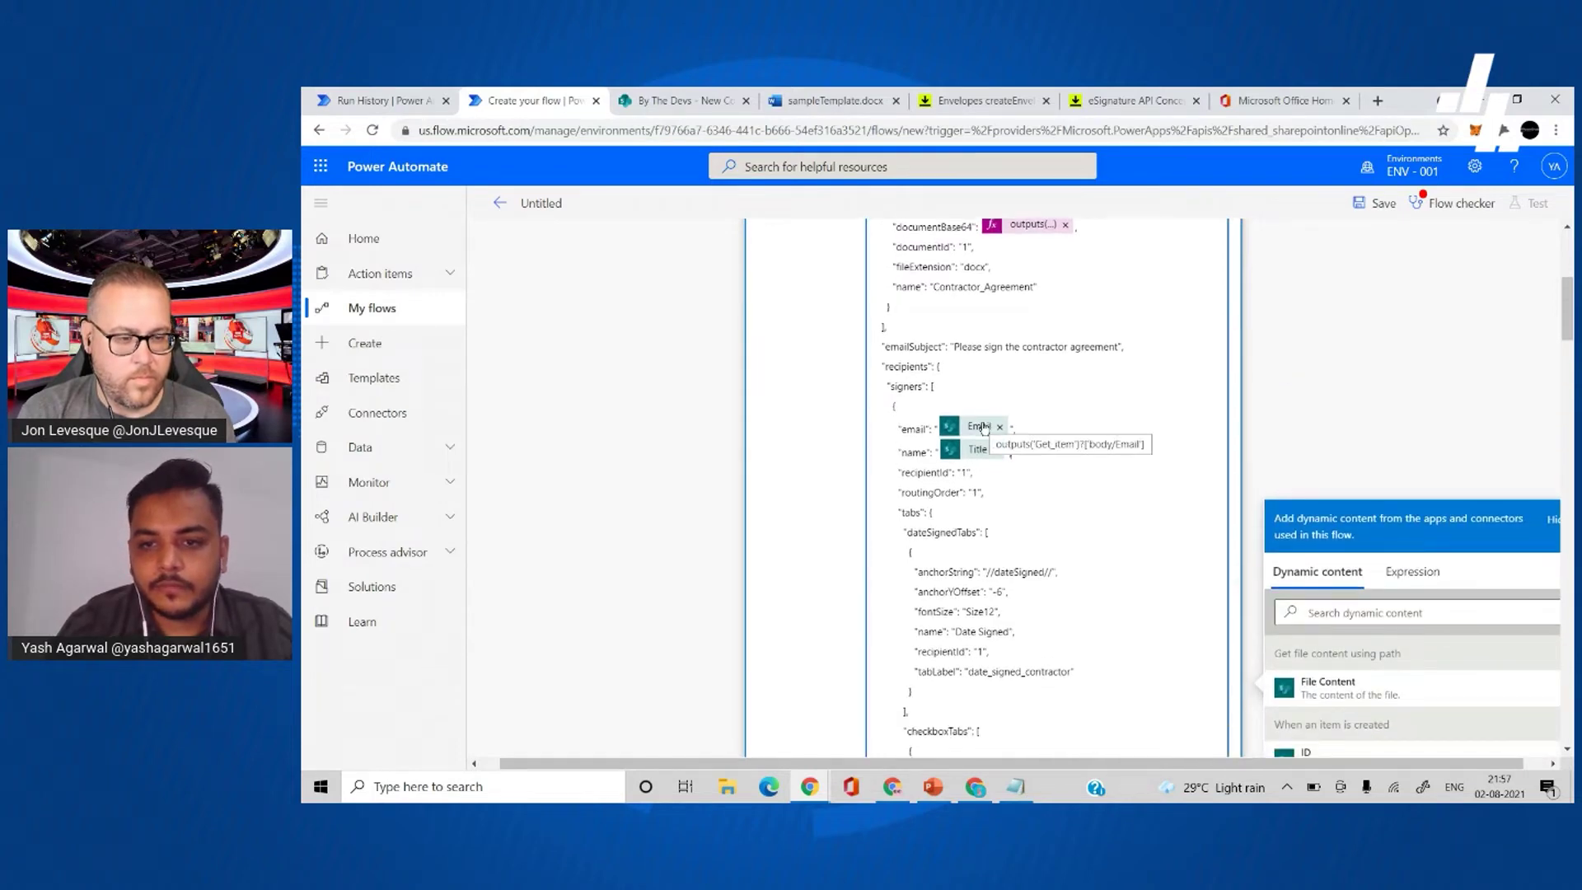
- Re-insert the SharePoint Email and Title tokens for the first signer's email and name
click(998, 427)
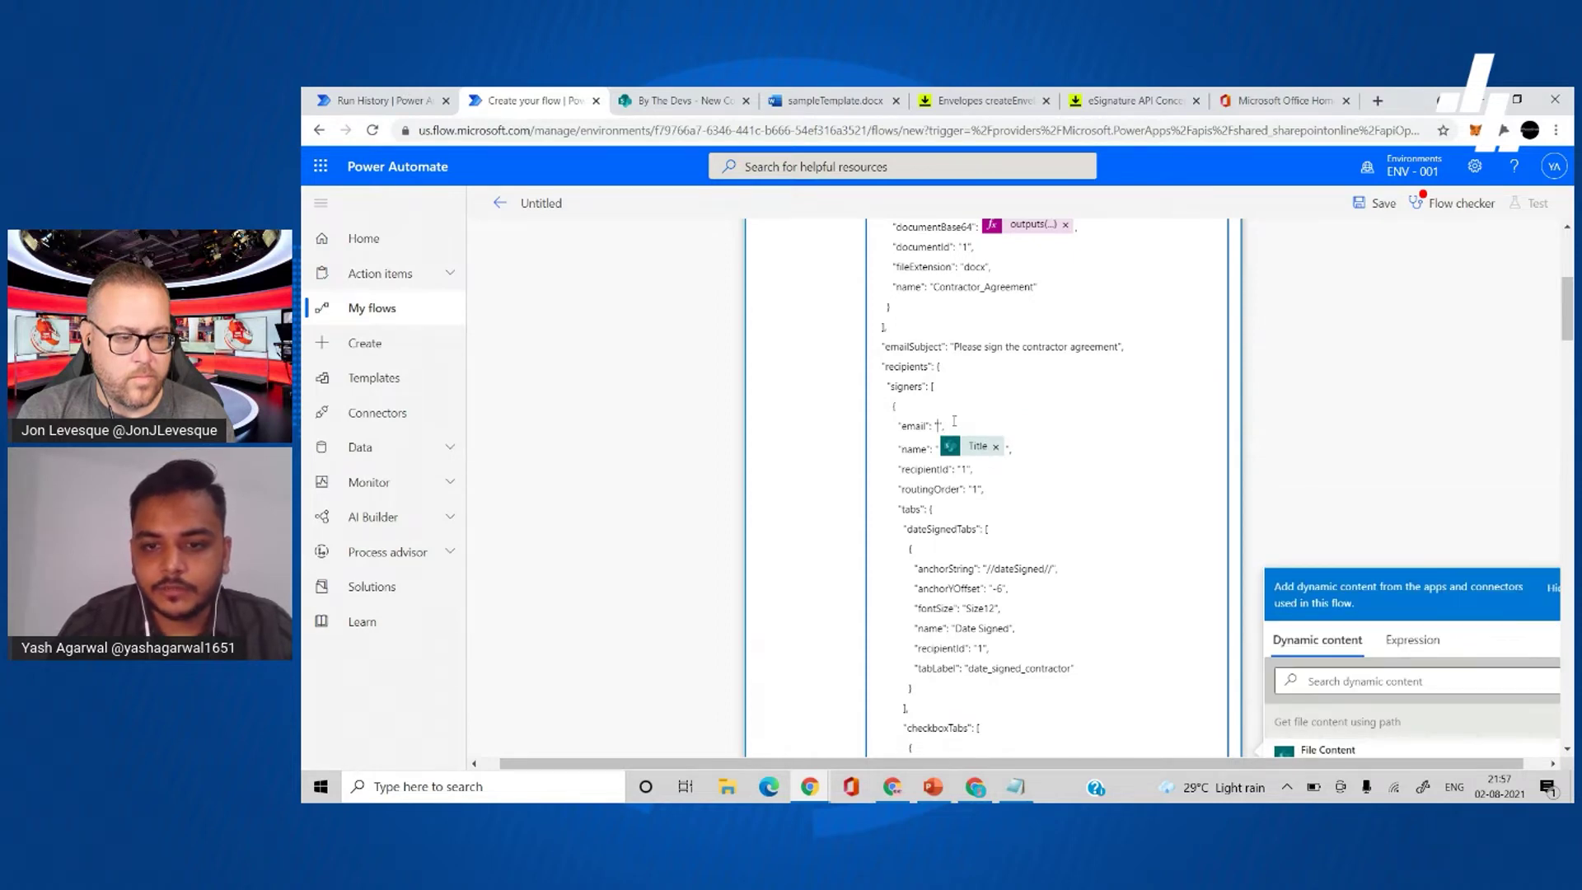
scroll(954, 421, down, 2)
scroll(1444, 614, down, 3)
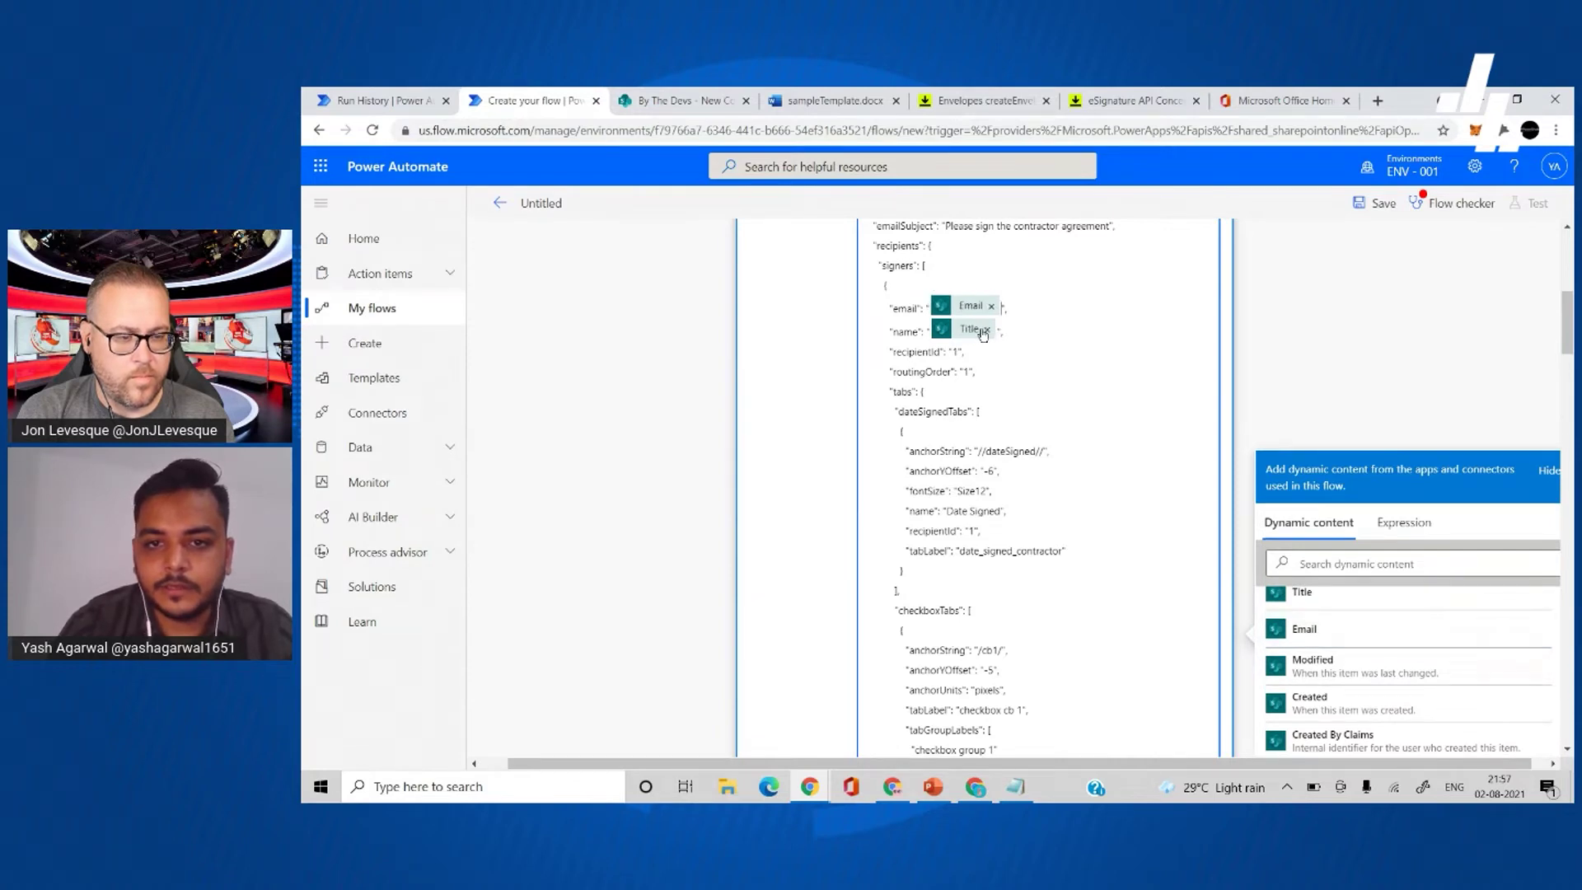
click(987, 330)
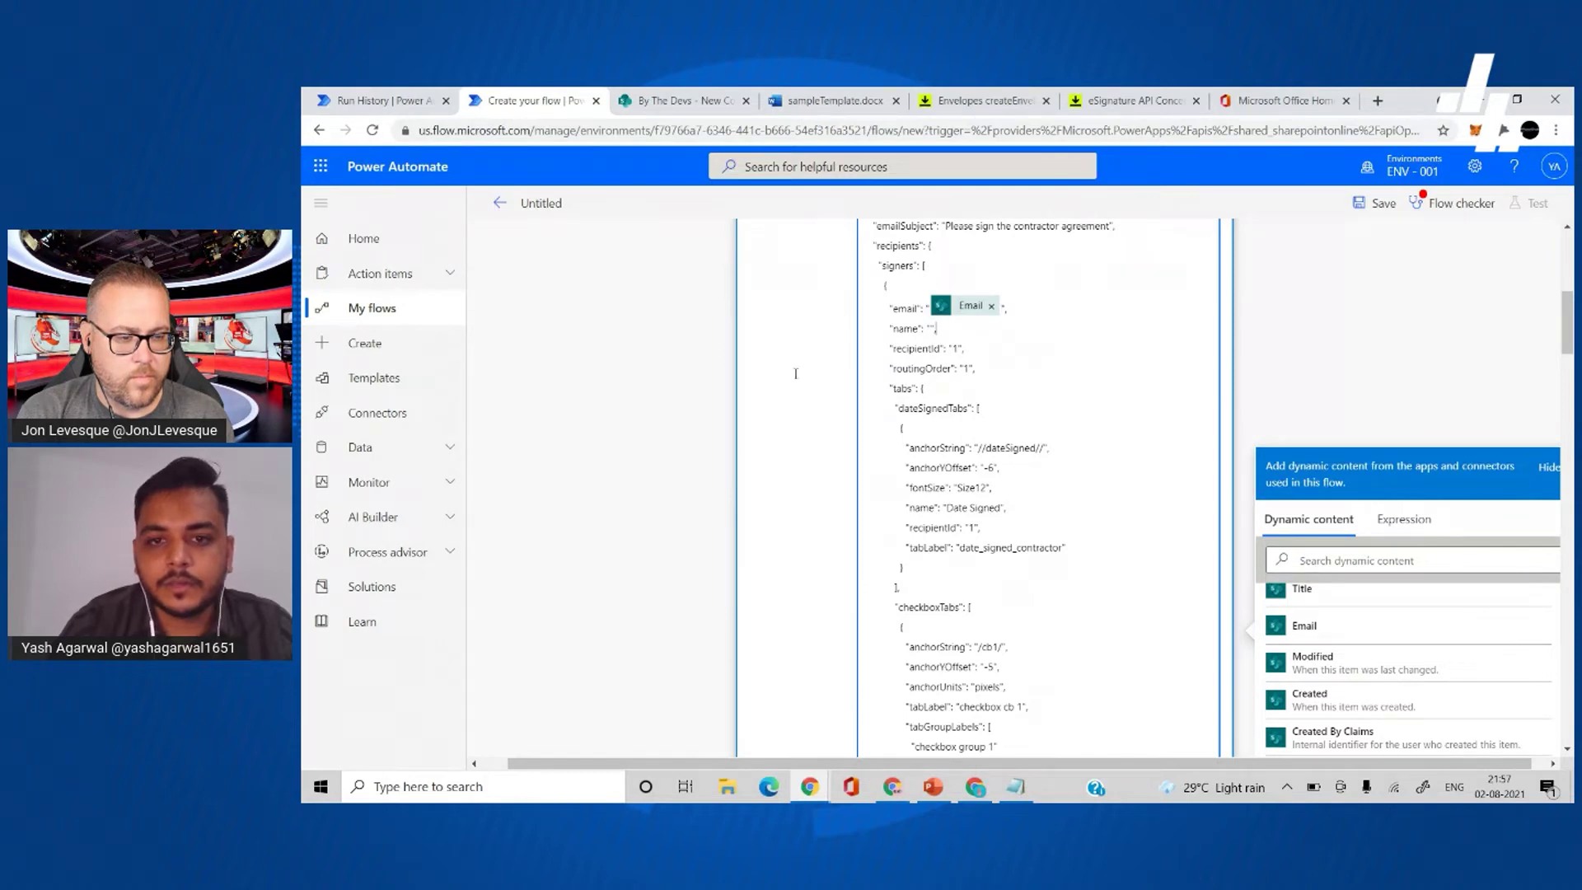
scroll(954, 416, down, 5)
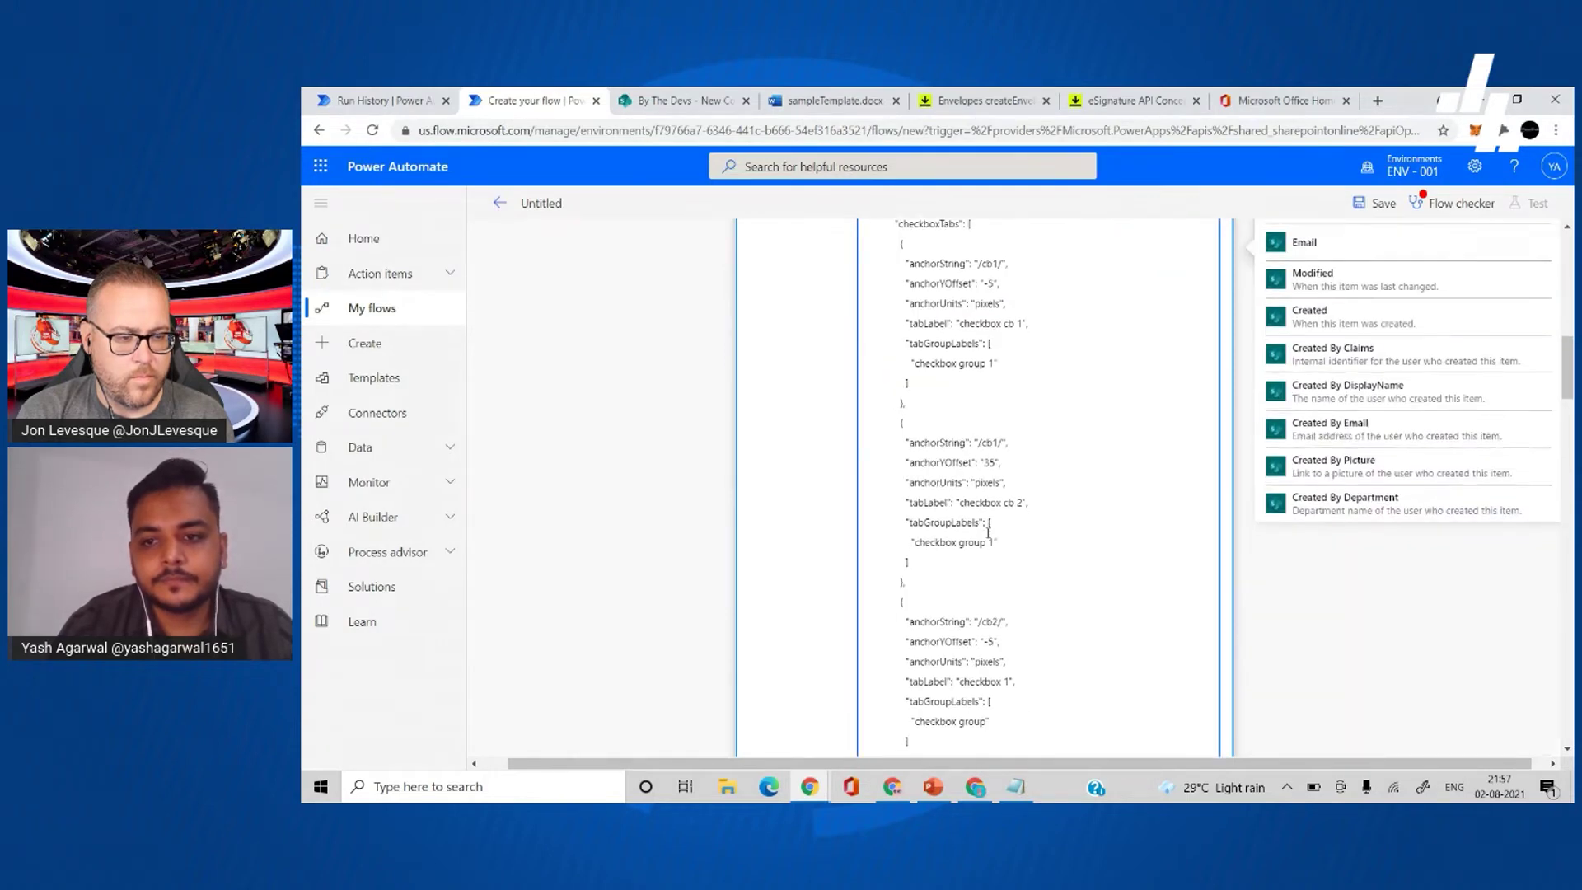
scroll(960, 437, up, 6)
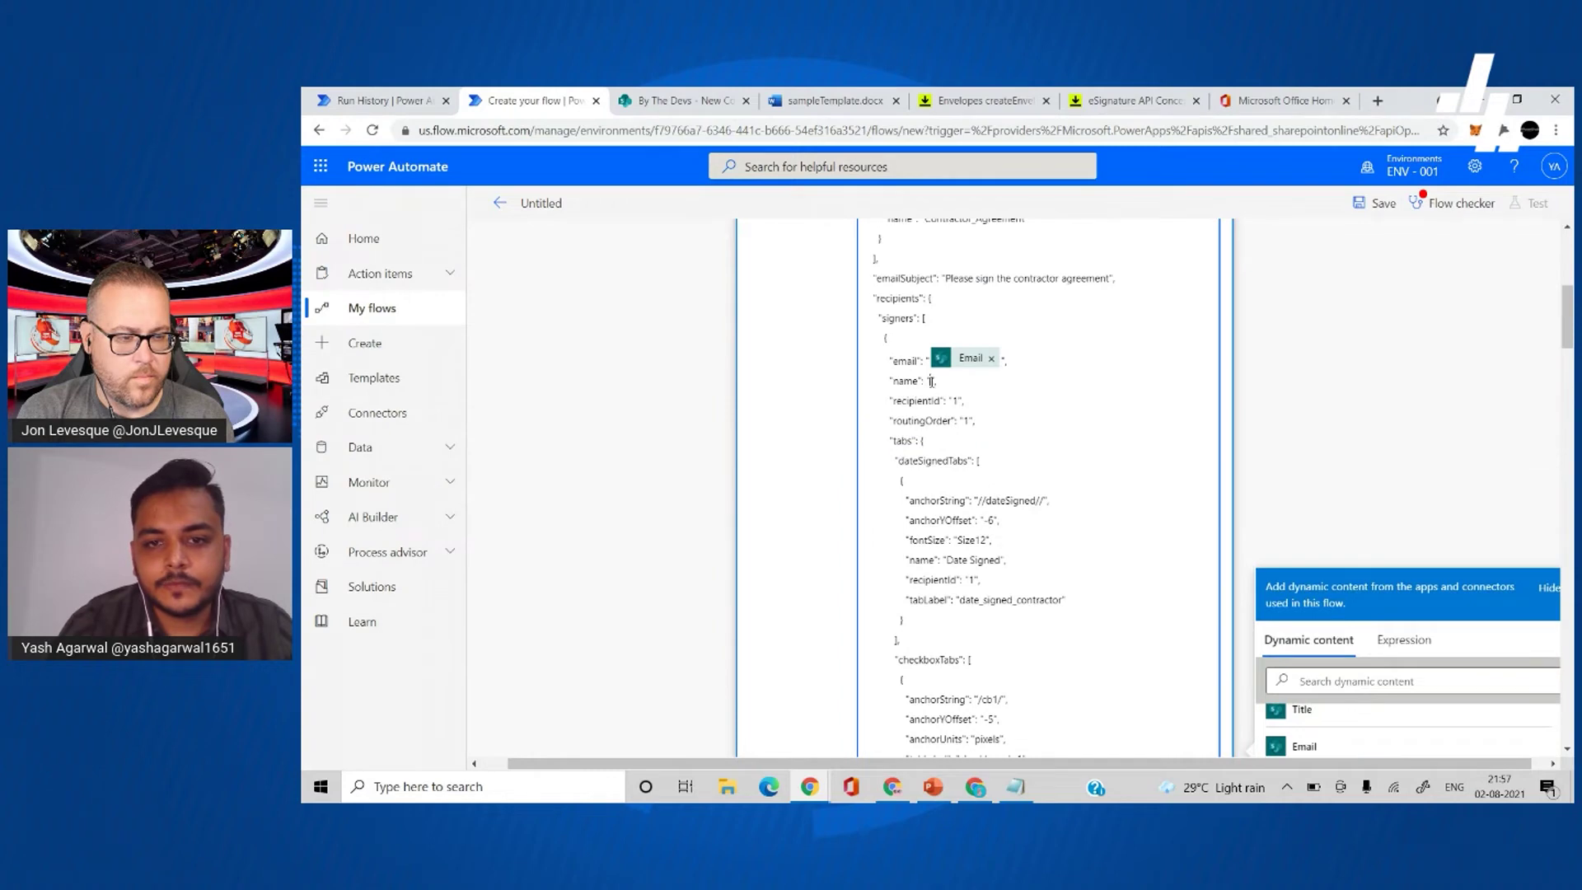
scroll(1248, 454, down, 1)
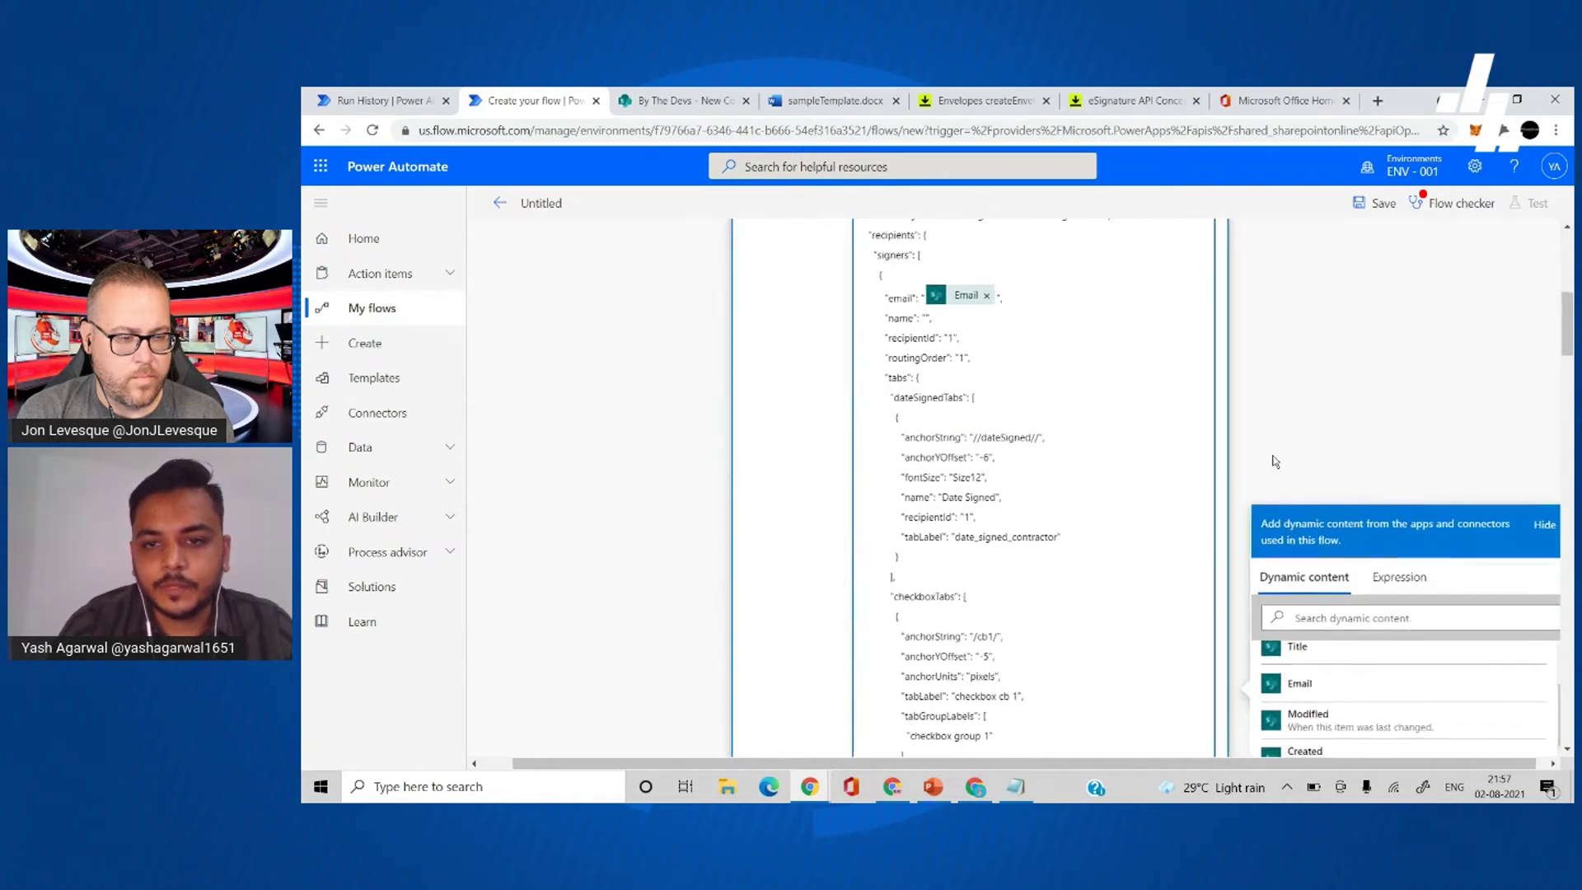
click(1342, 665)
click(1037, 462)
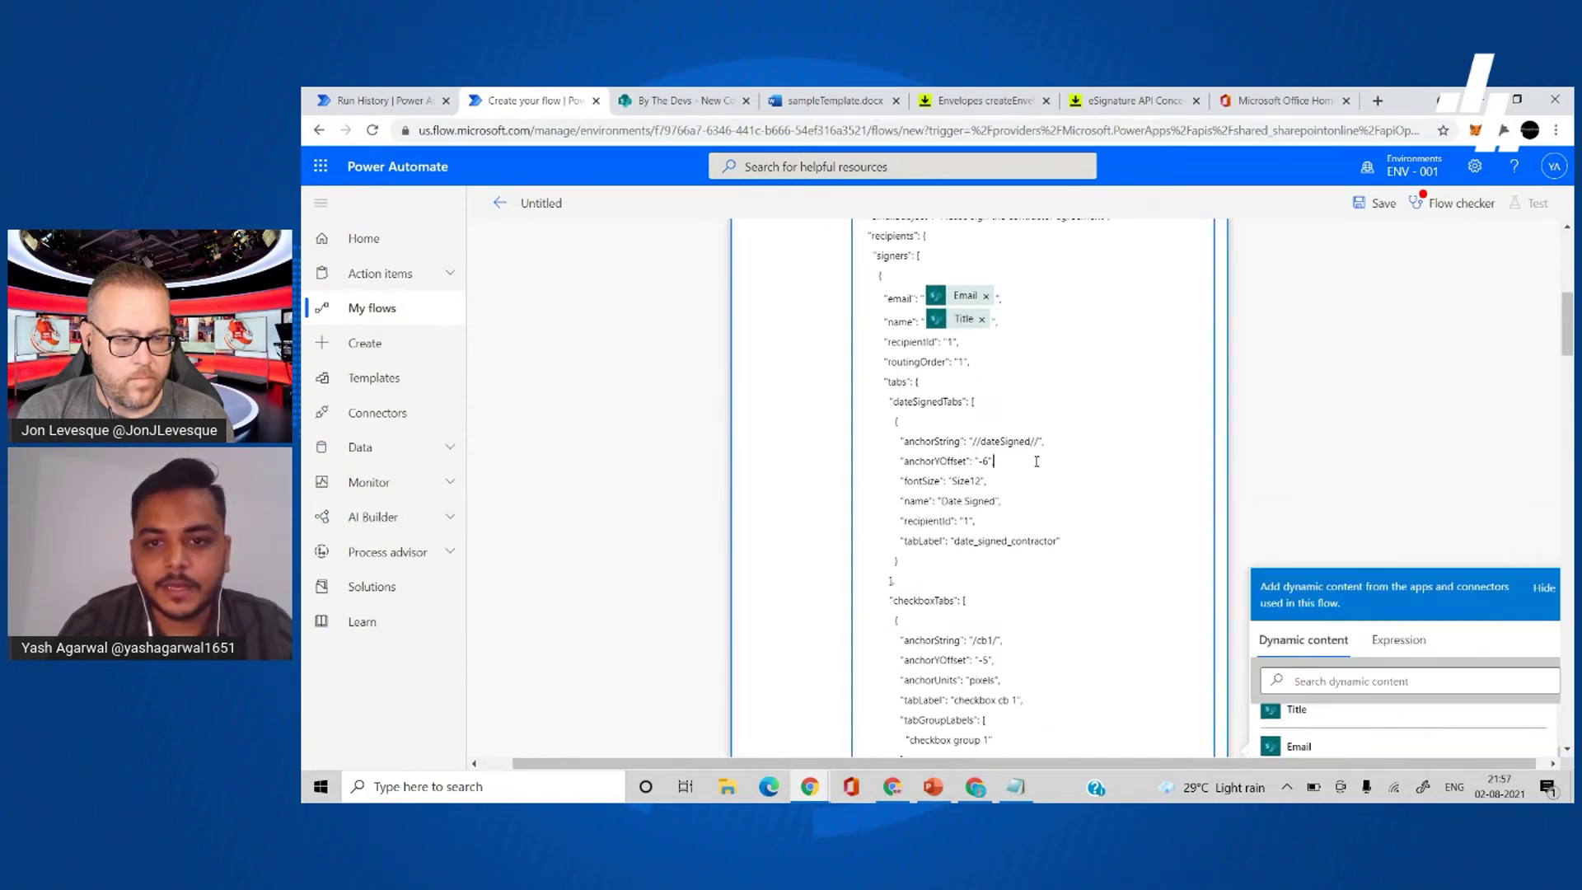
- Replace the second signer's Email and Title tokens with a fixed e-mail address and name
scroll(1082, 495, down, 10)
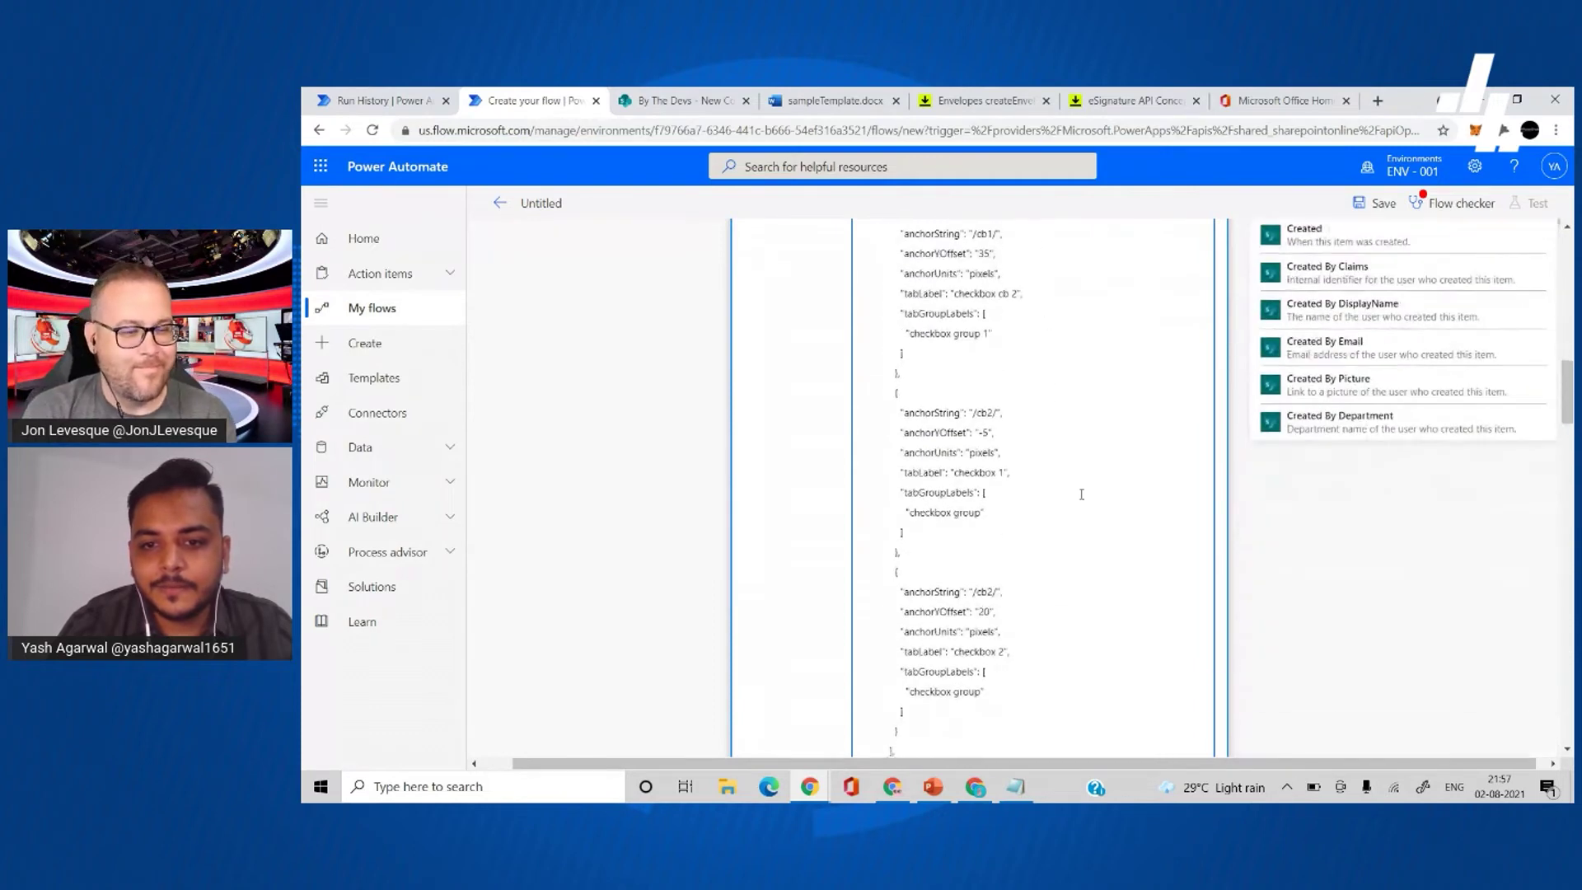
scroll(1082, 494, down, 15)
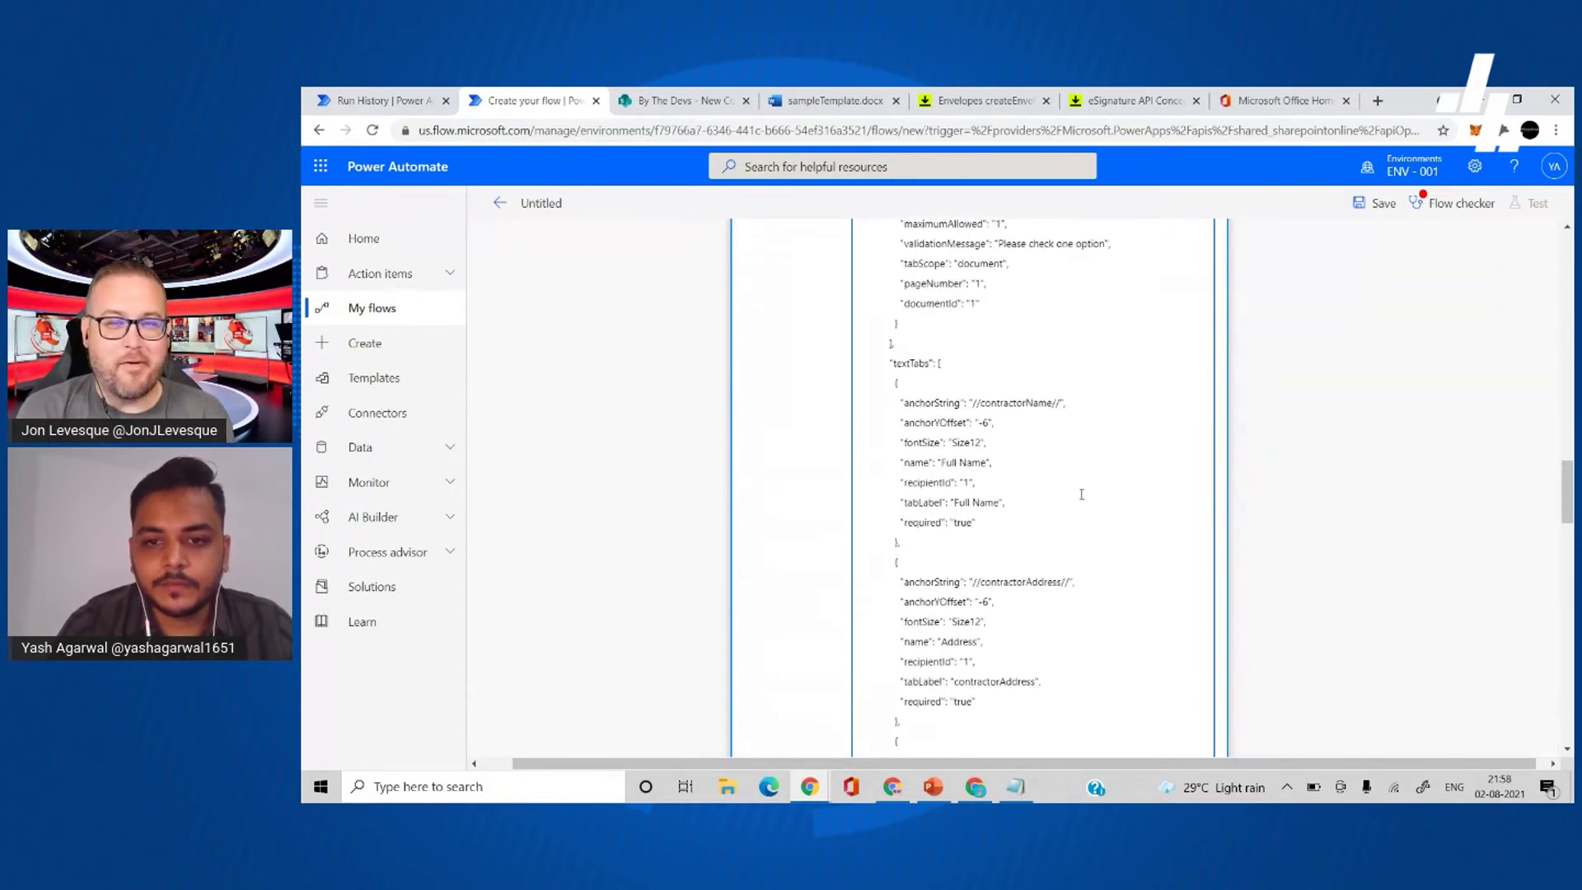
scroll(1082, 495, down, 15)
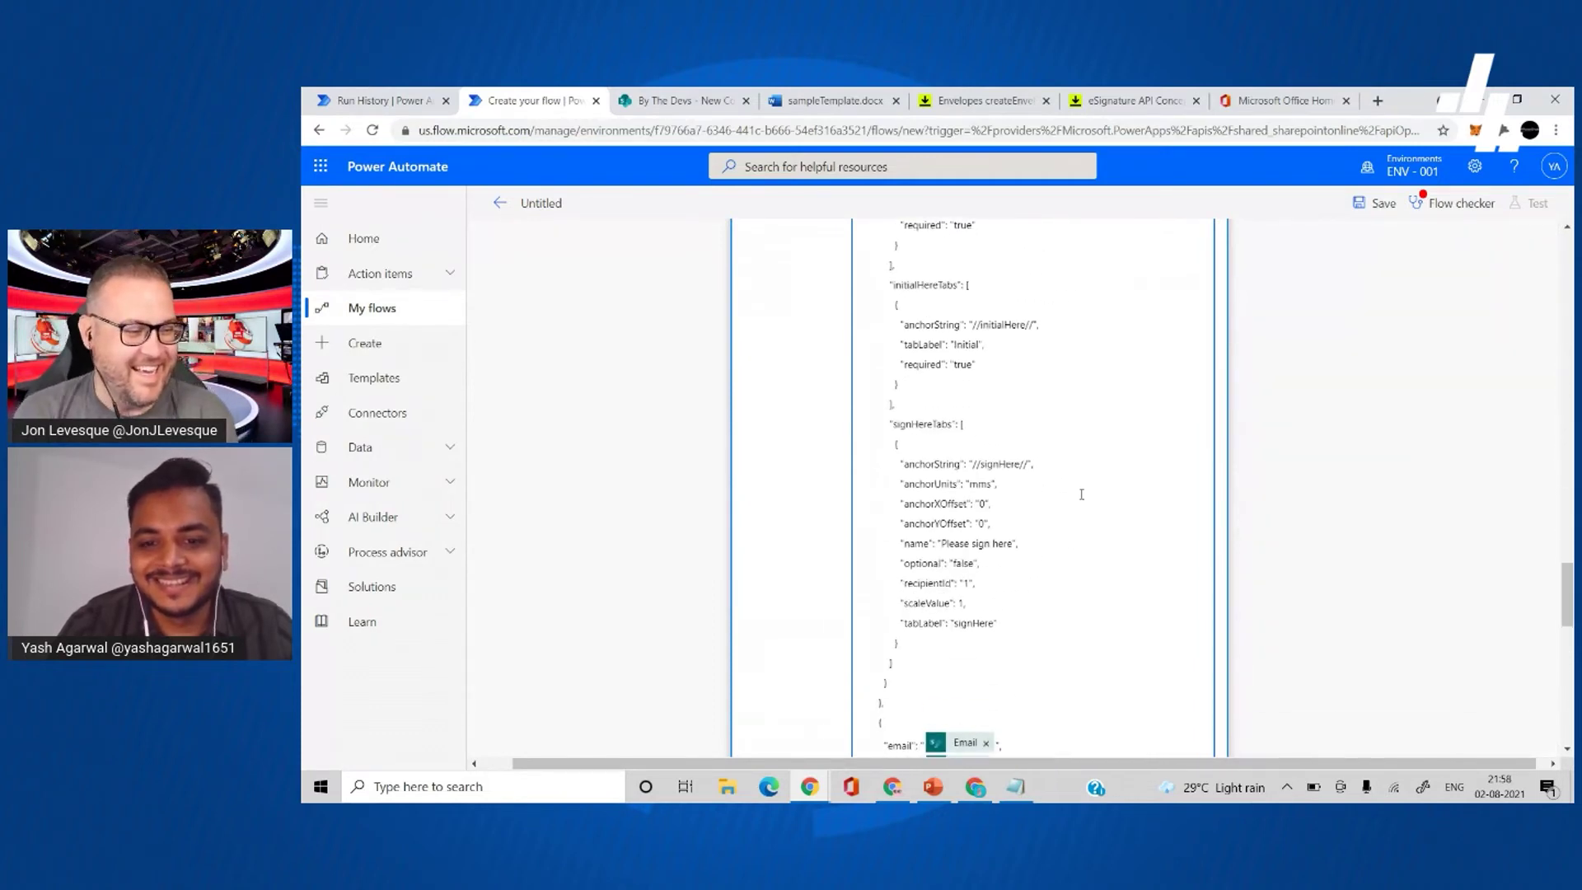
scroll(1081, 494, down, 1)
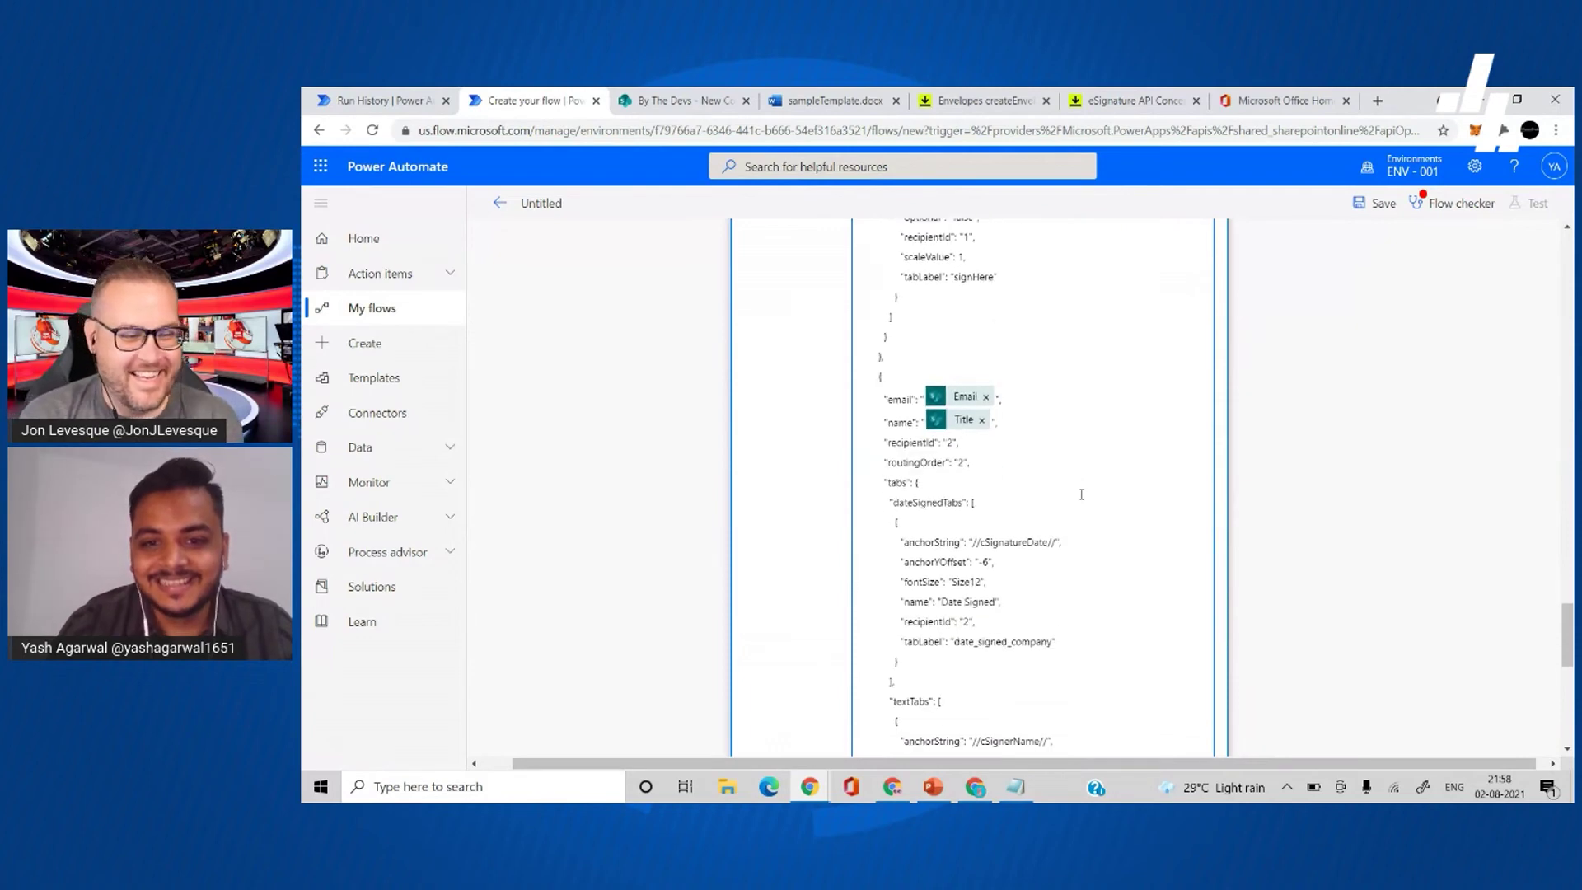
click(988, 396)
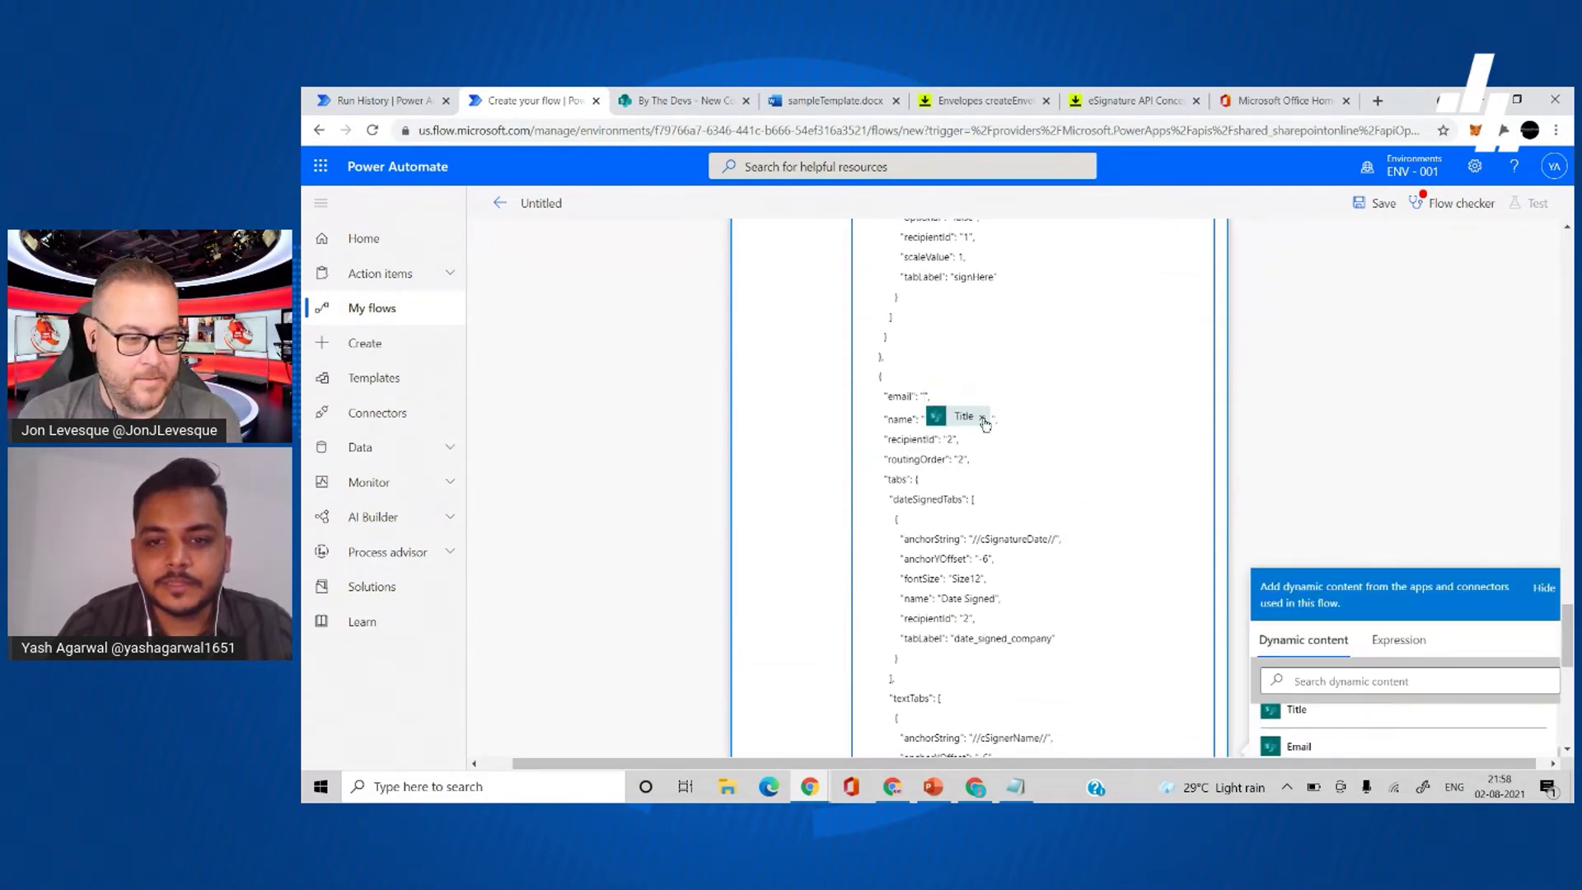
click(983, 417)
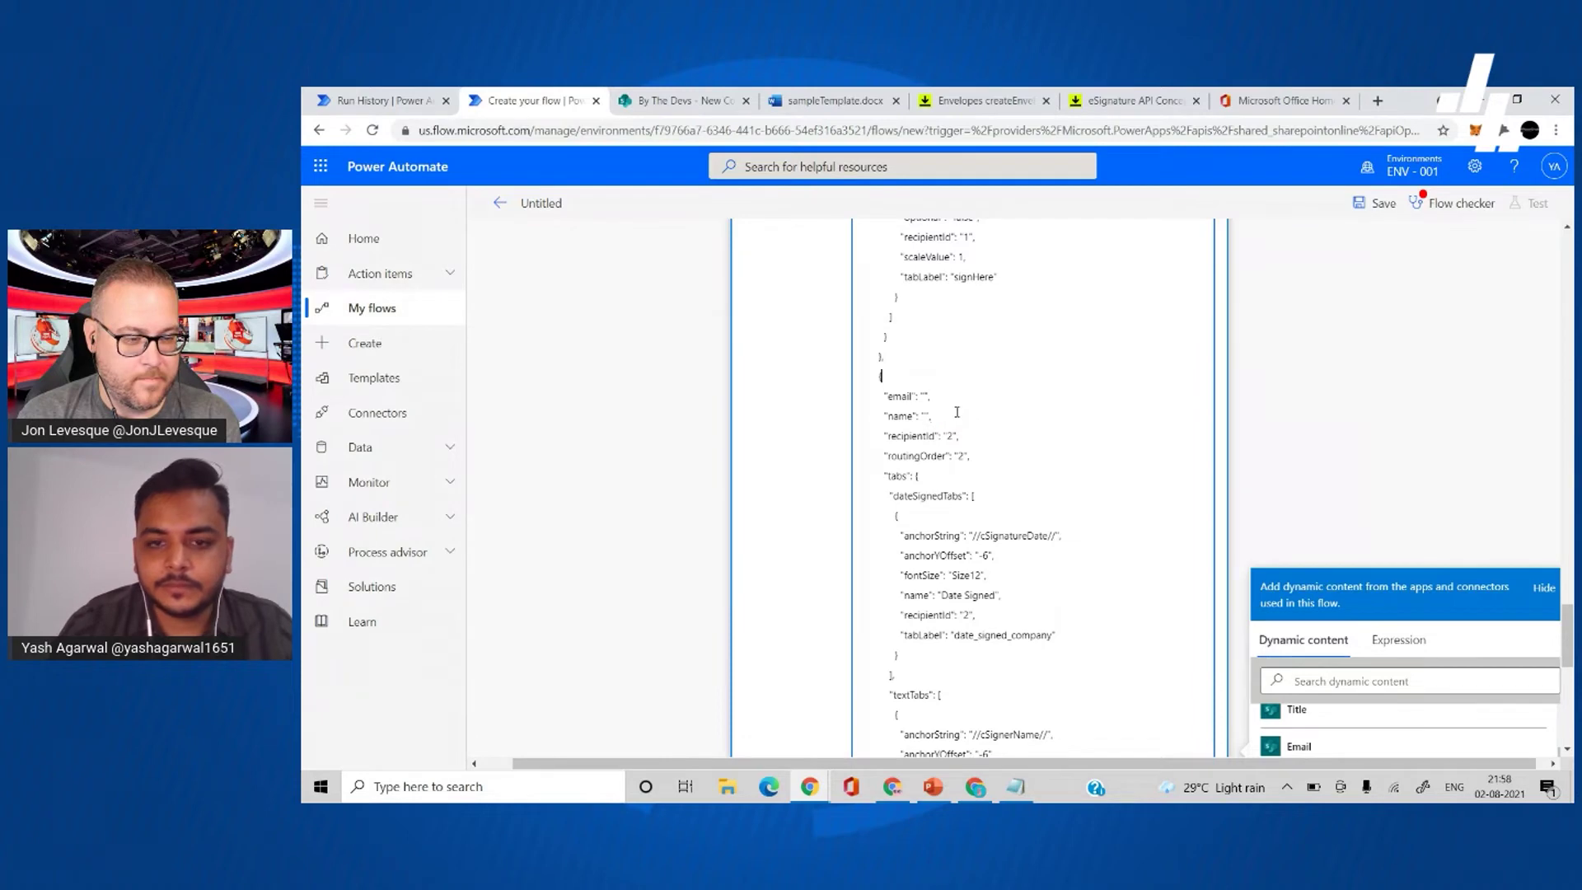
scroll(956, 412, down, 1)
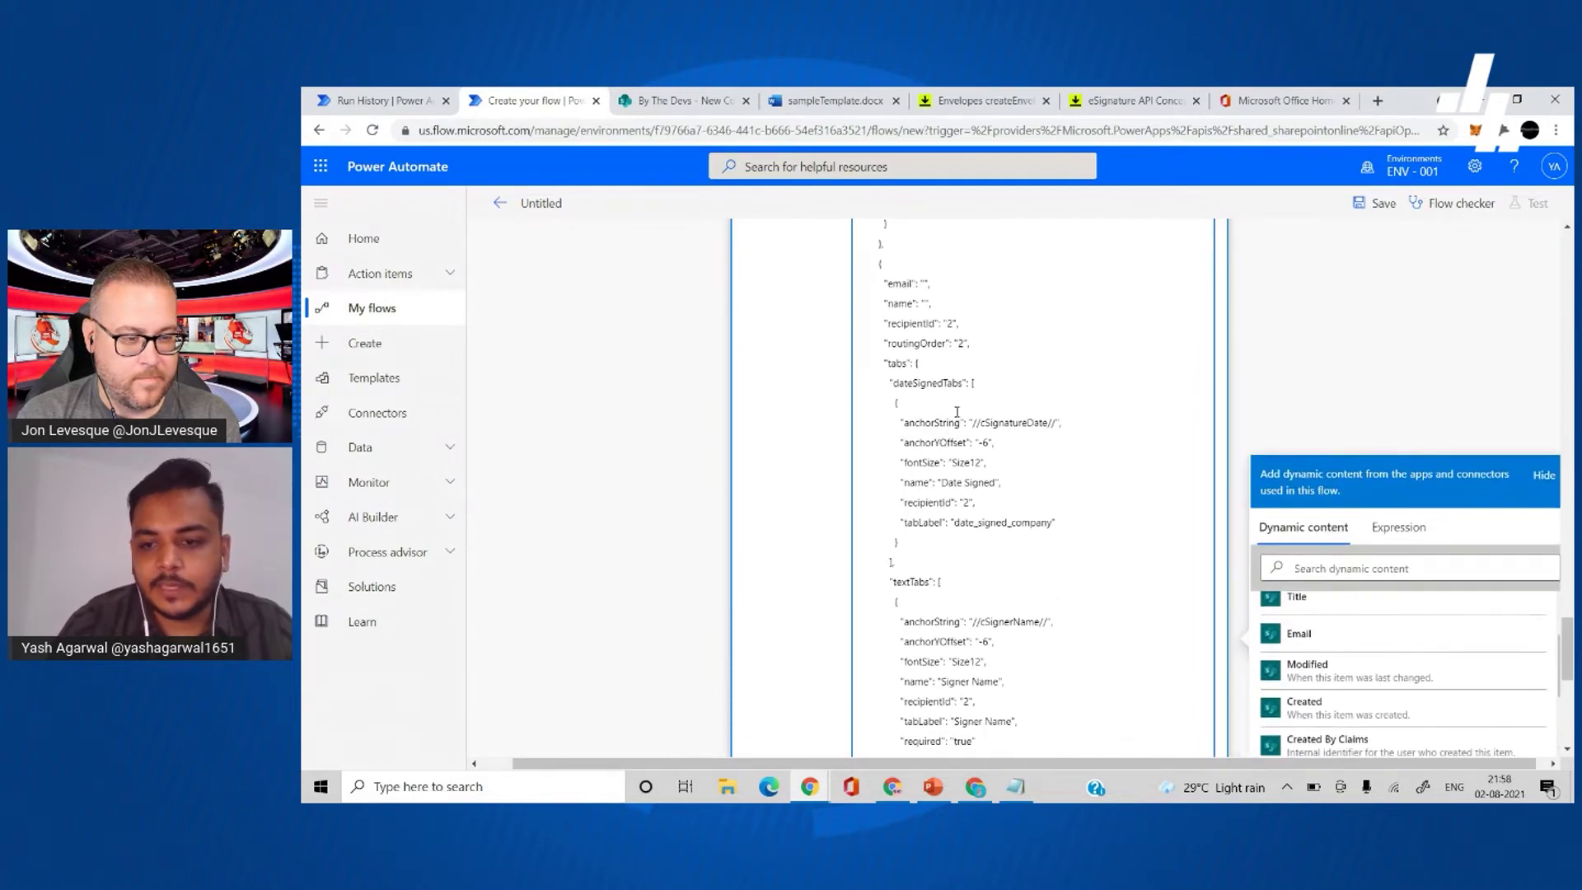
scroll(1059, 417, up, 1)
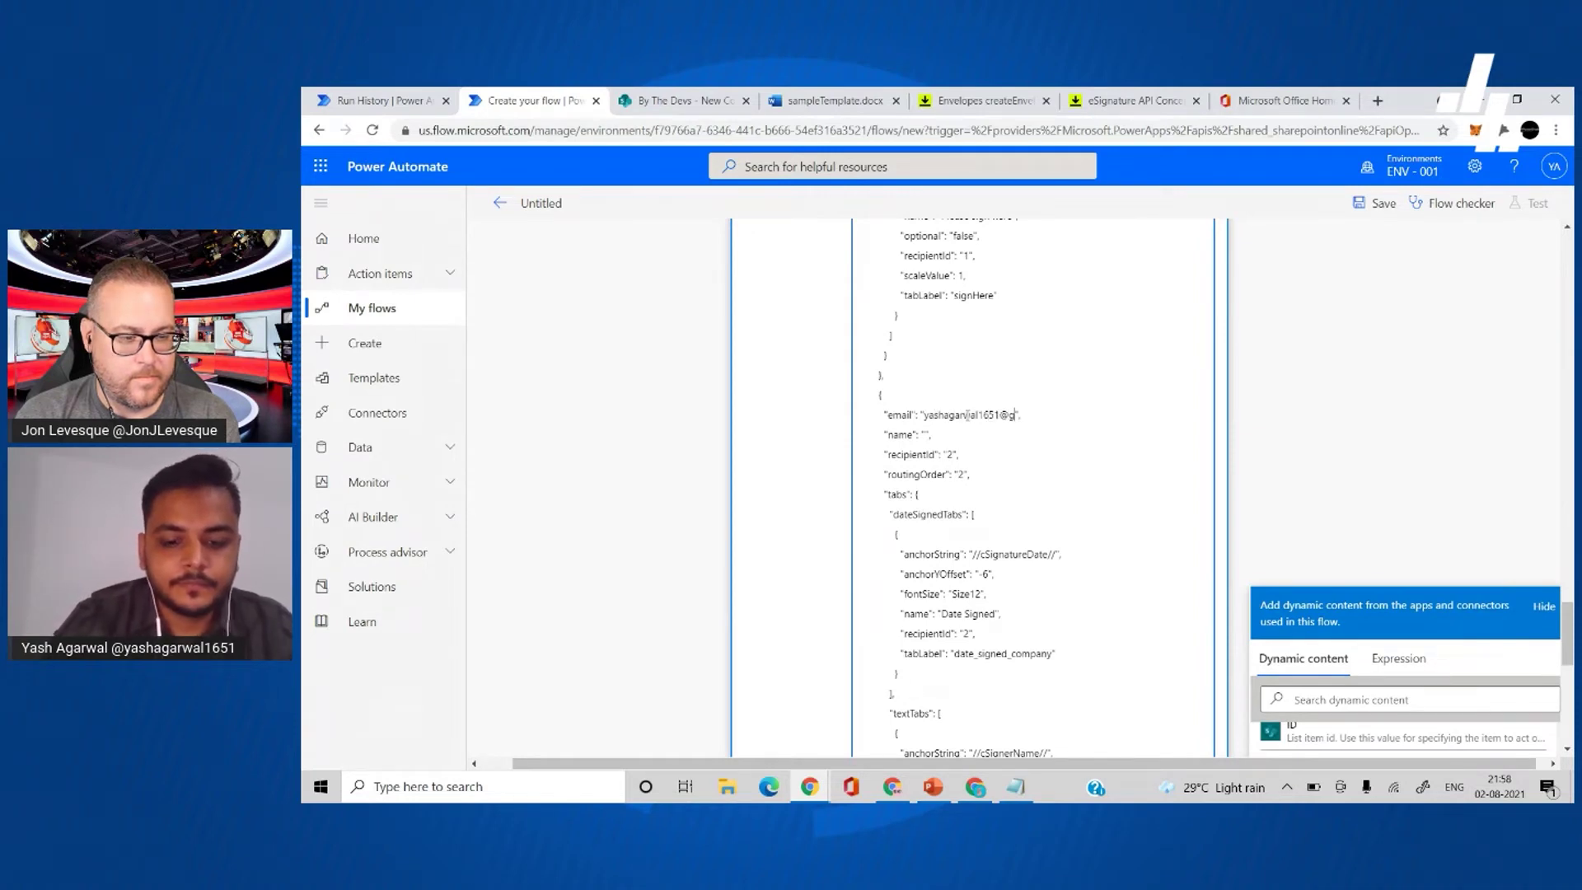
text(l.com)
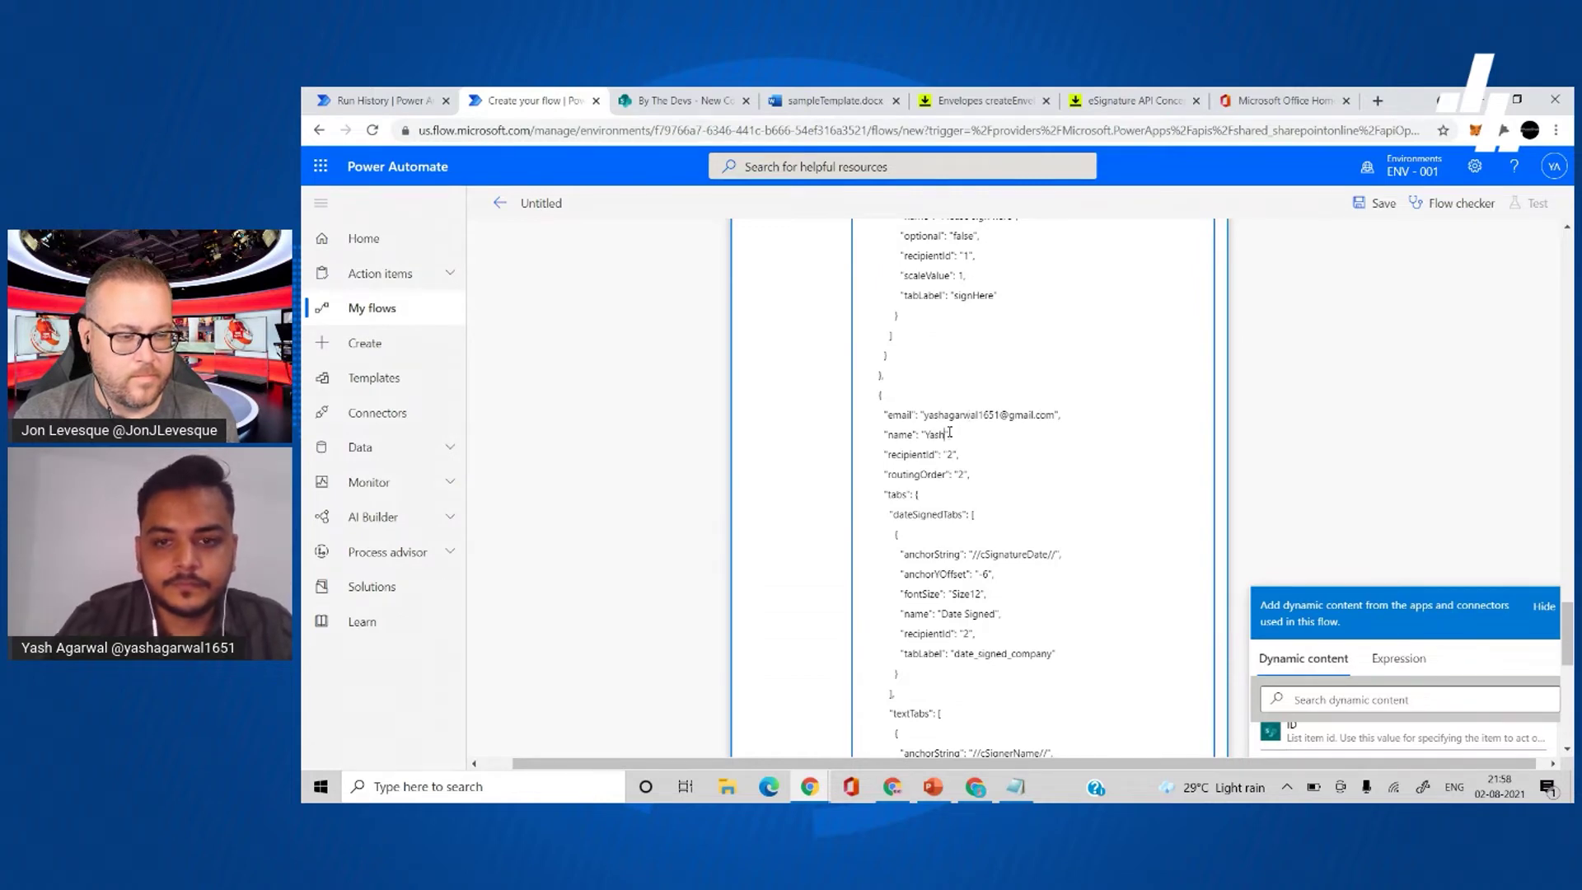
click(1354, 393)
scroll(1136, 471, down, 8)
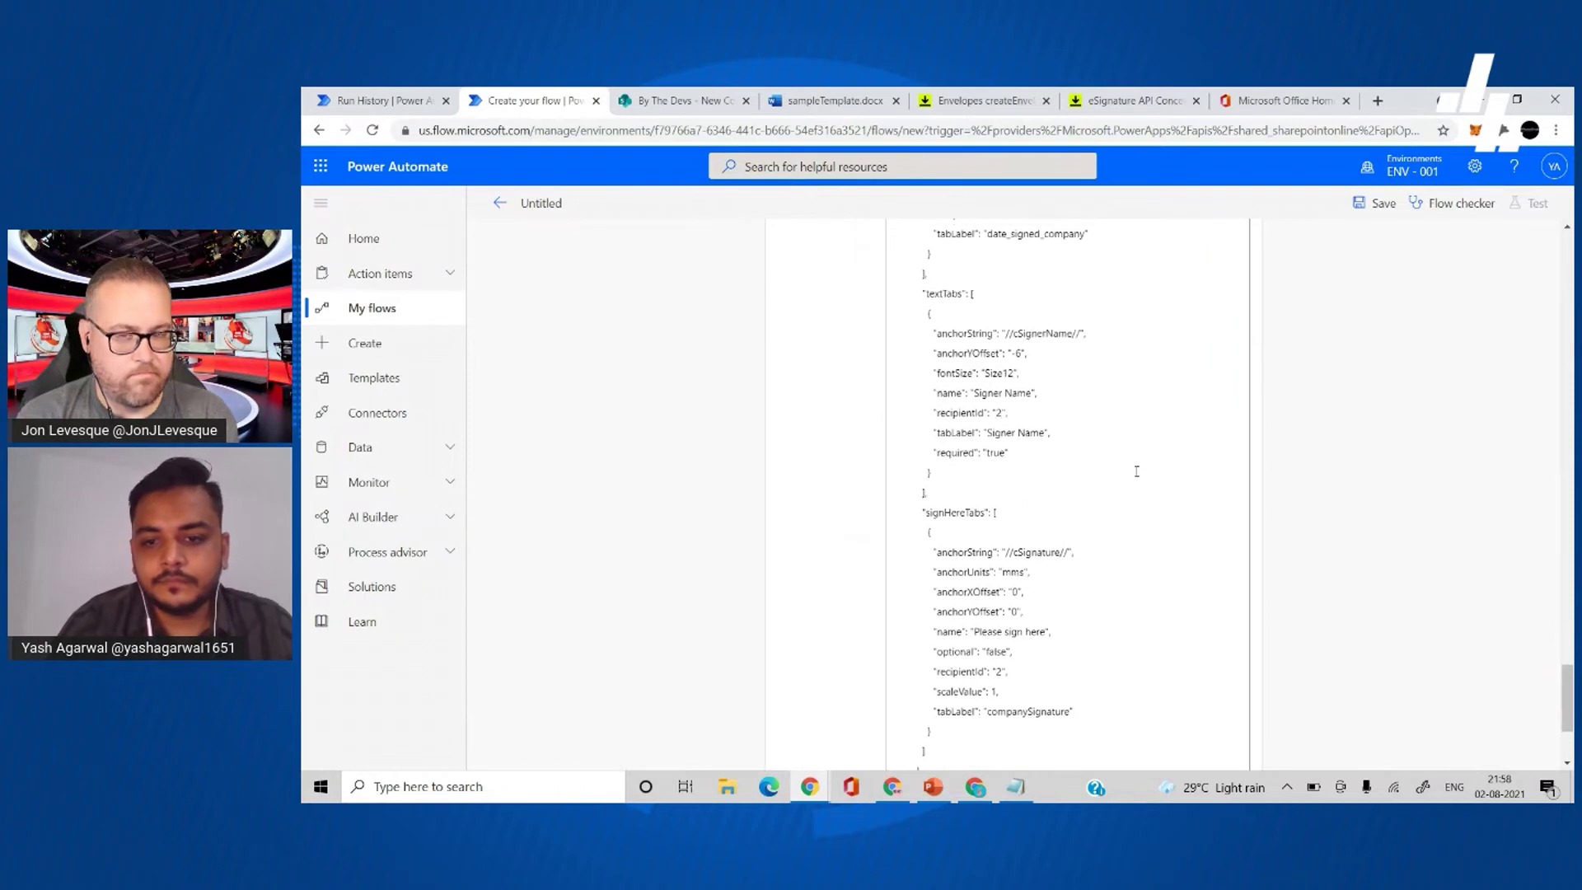
- Save the flow, rename it to 'Send agreements', and save it again
click(1063, 742)
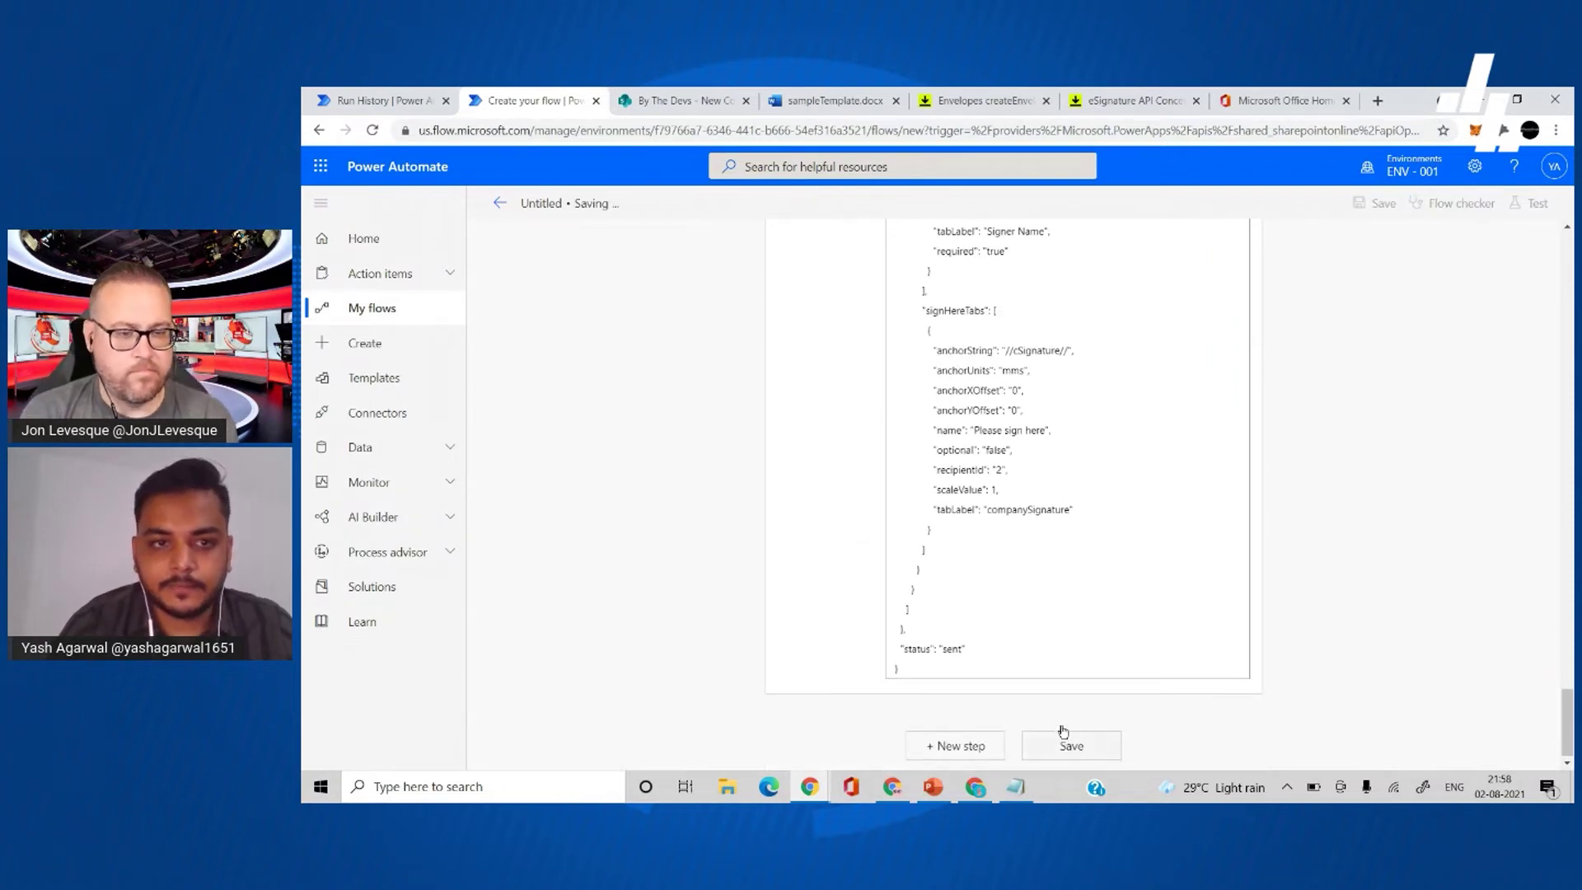
scroll(1061, 454, up, 15)
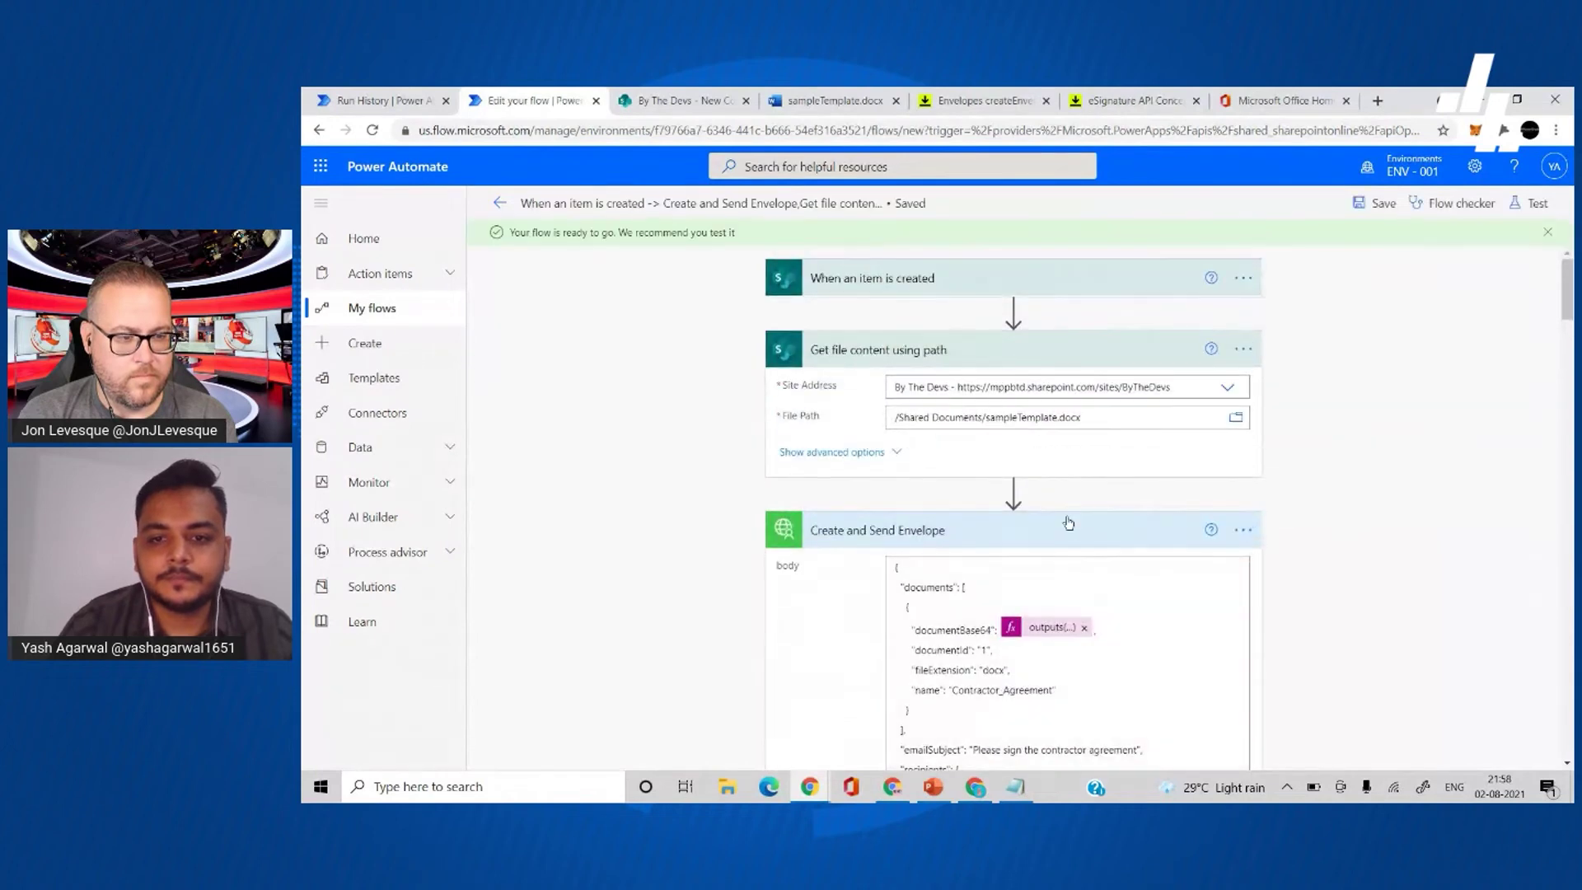
click(609, 206)
key(ctrl+a)
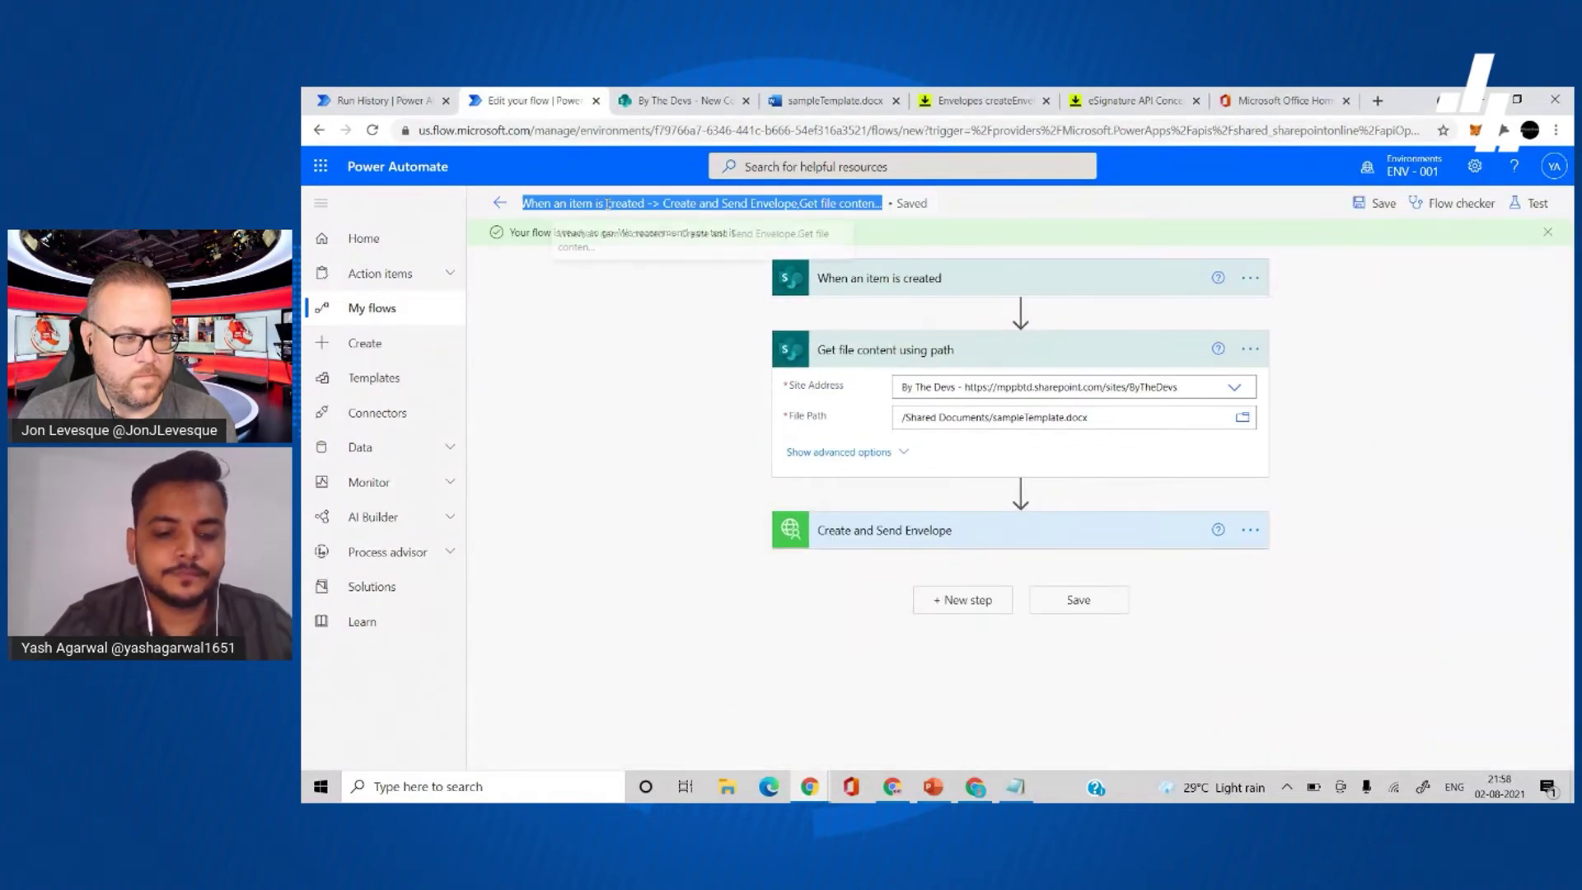
text(Send agreements)
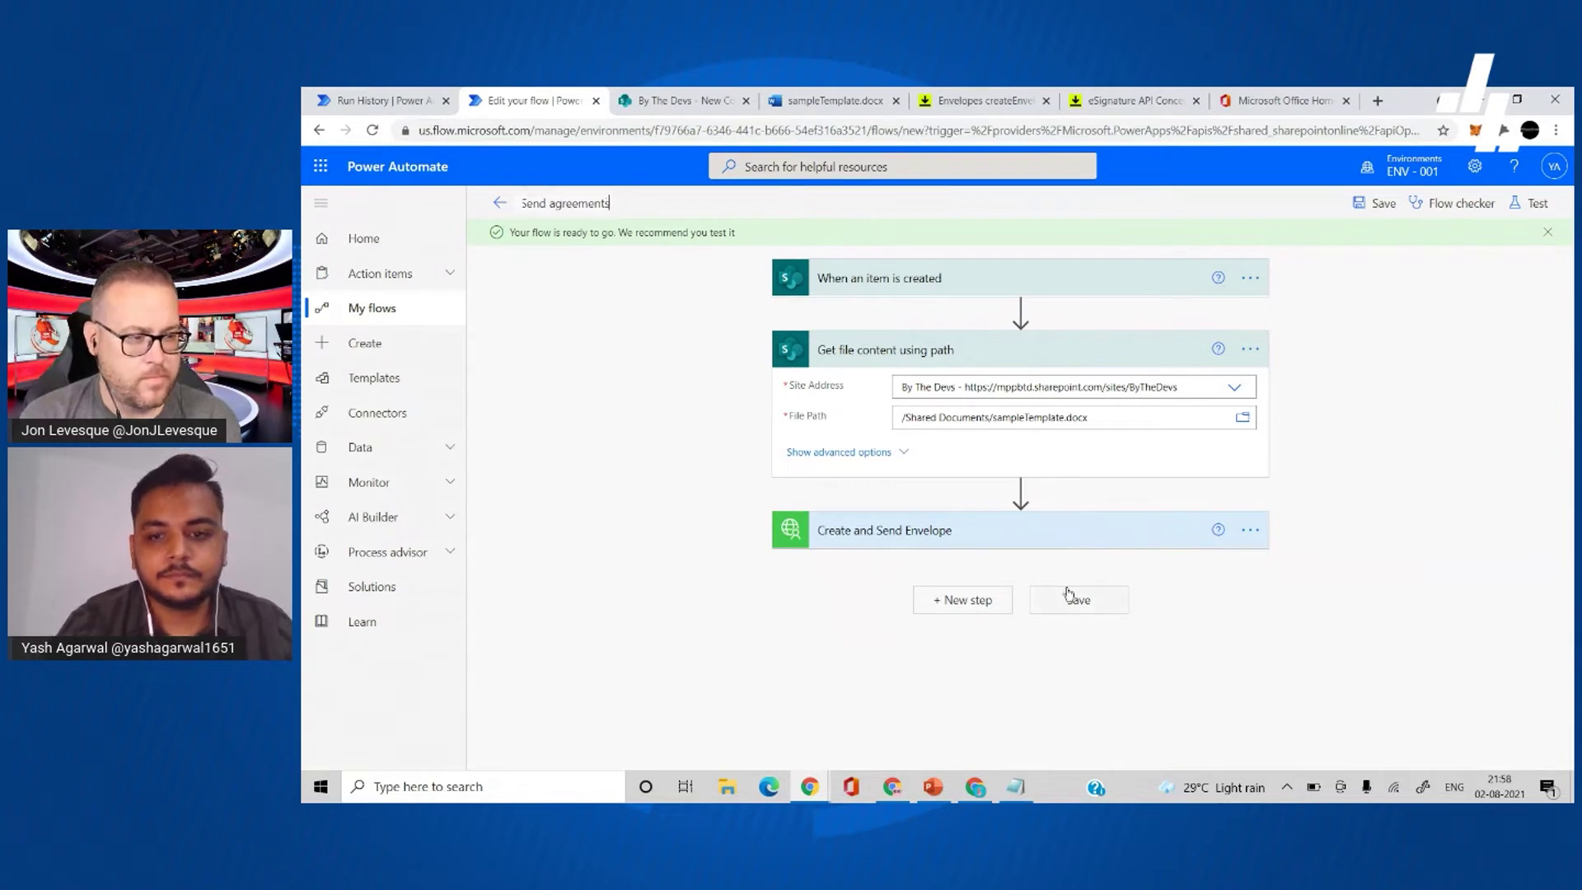
click(1071, 599)
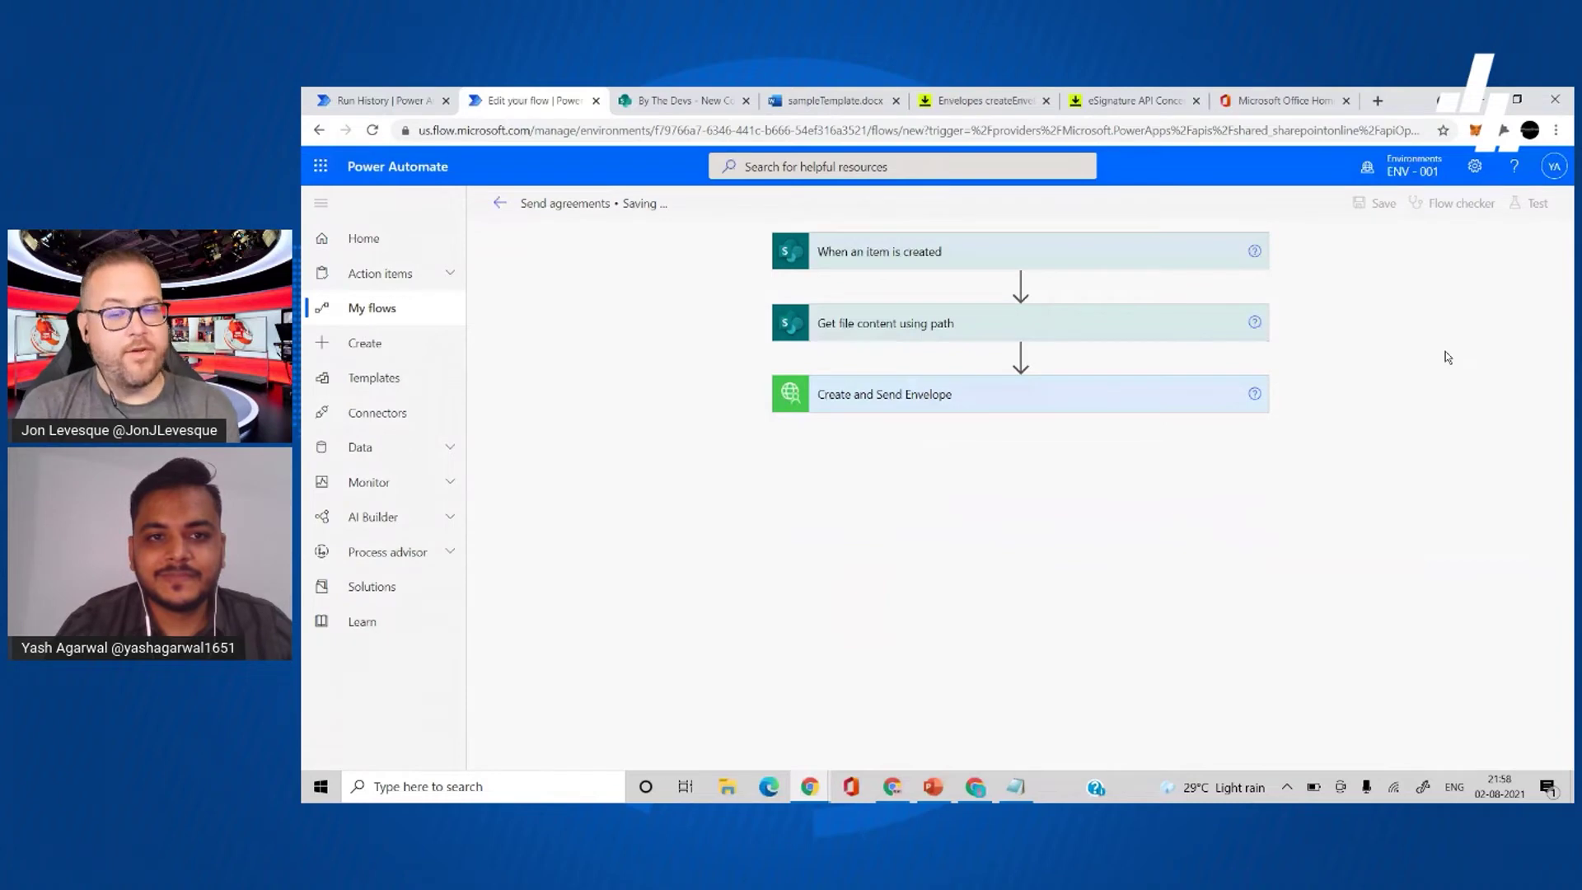
- Start a manual test run of Send agreements, then switch to the By The Devs SharePoint list
click(1533, 202)
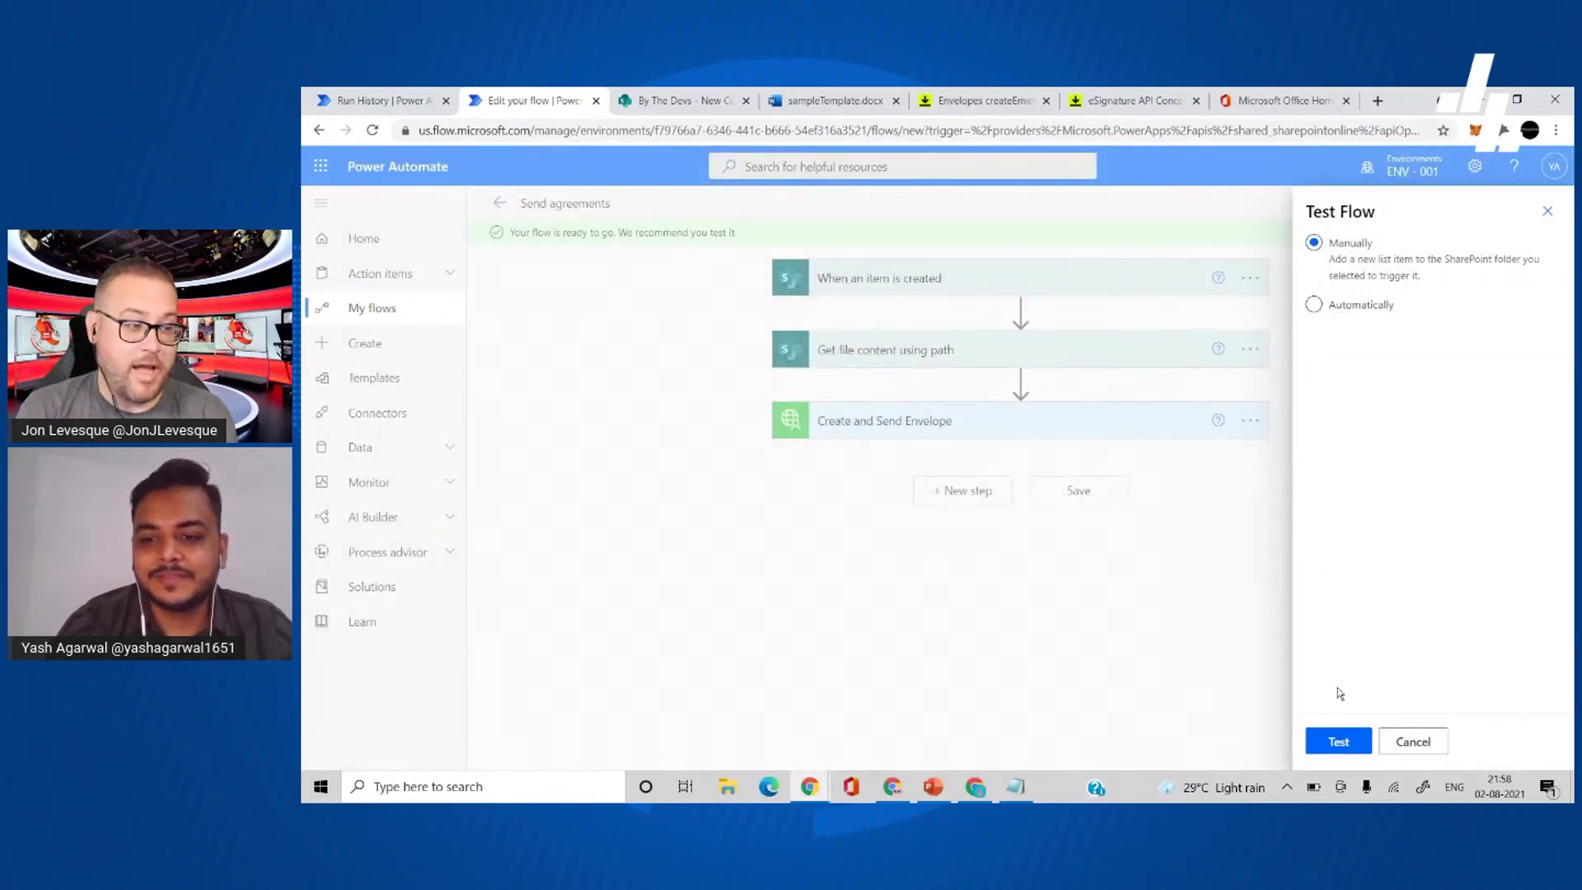
click(1341, 741)
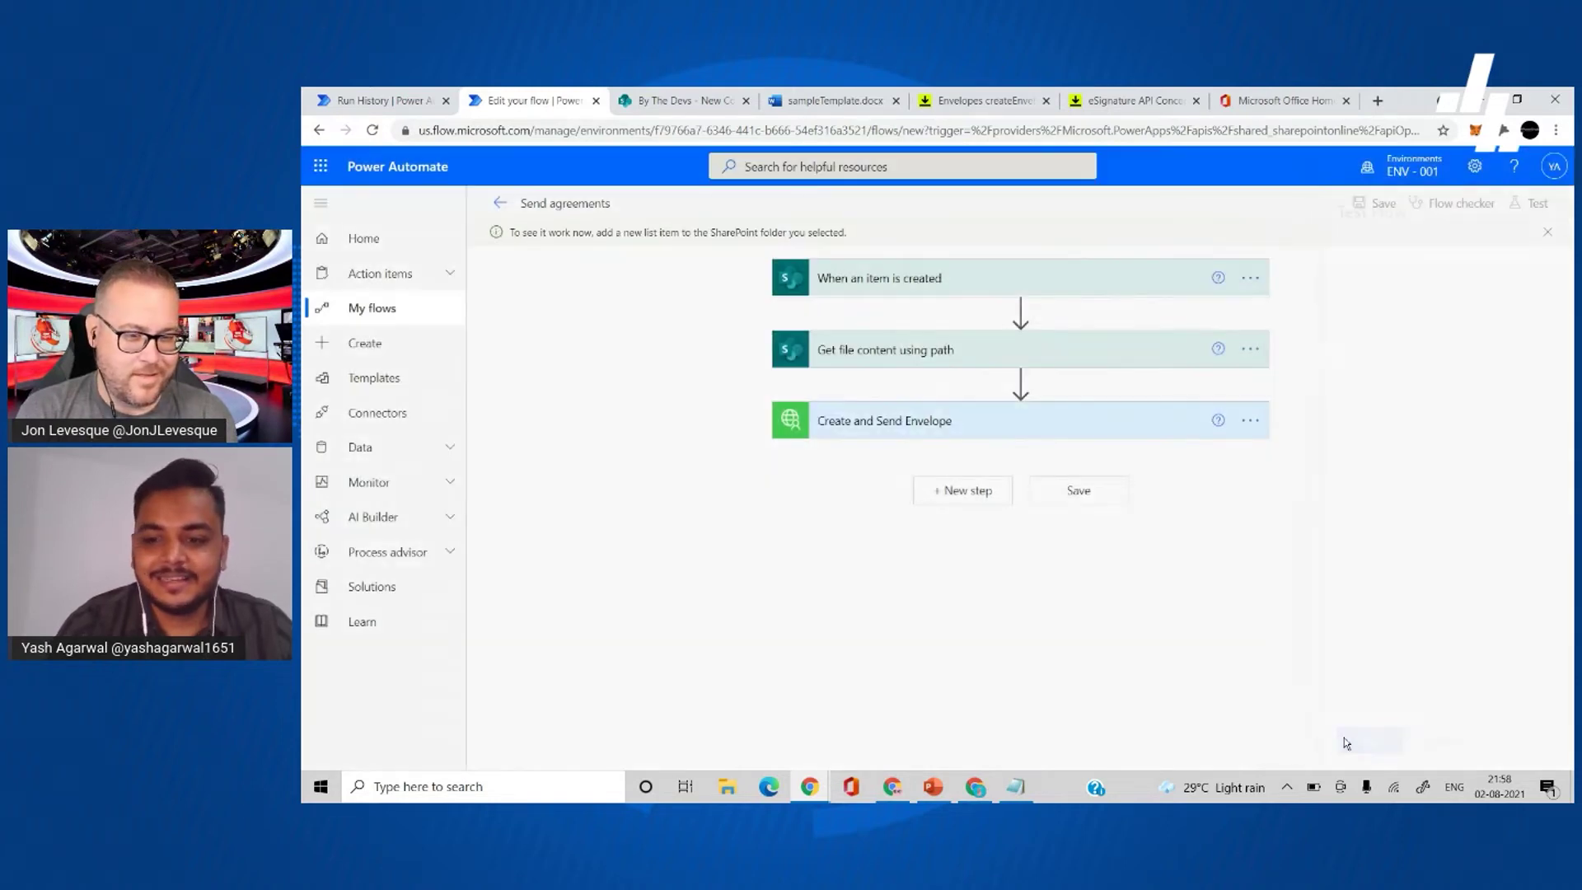
click(696, 97)
- Save a New Contractor Agreements item with the contractor's full name and e-mail, then return to run history
click(604, 298)
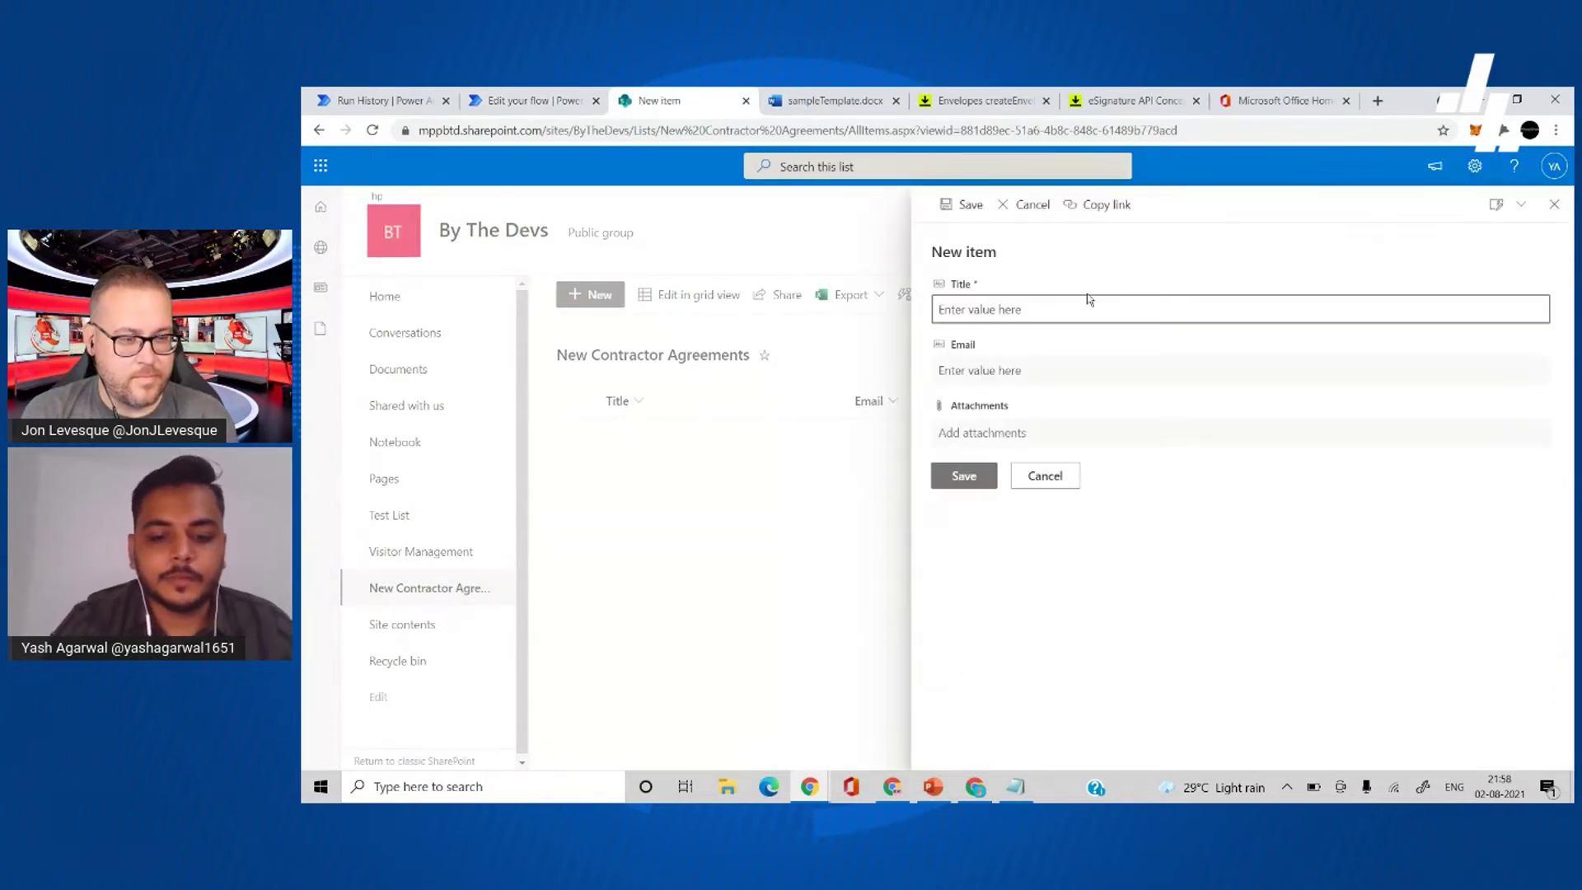
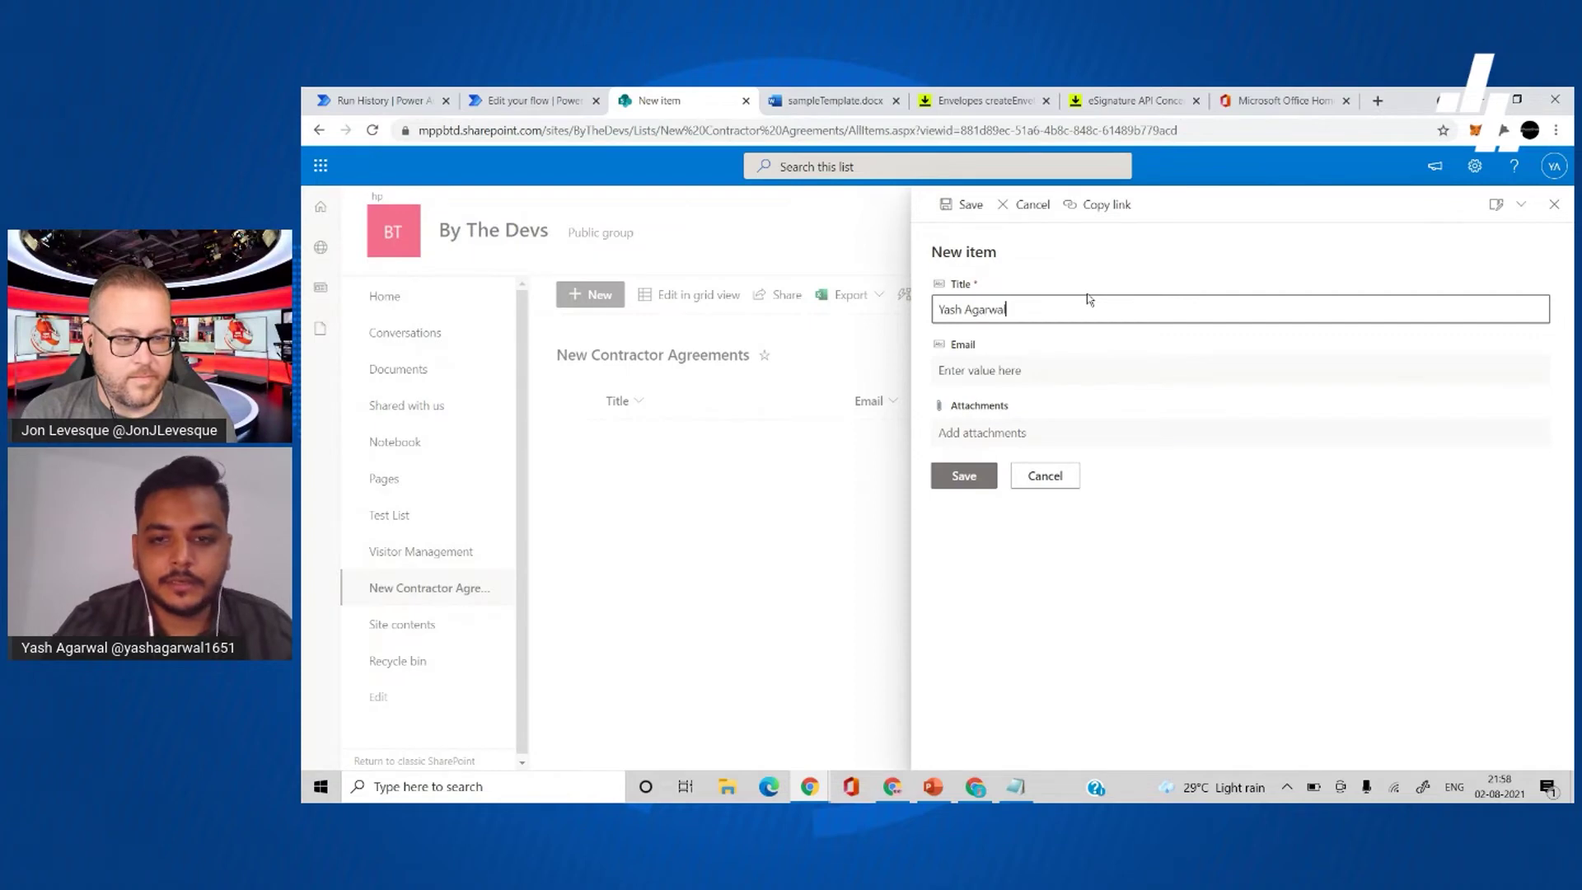
click(1033, 374)
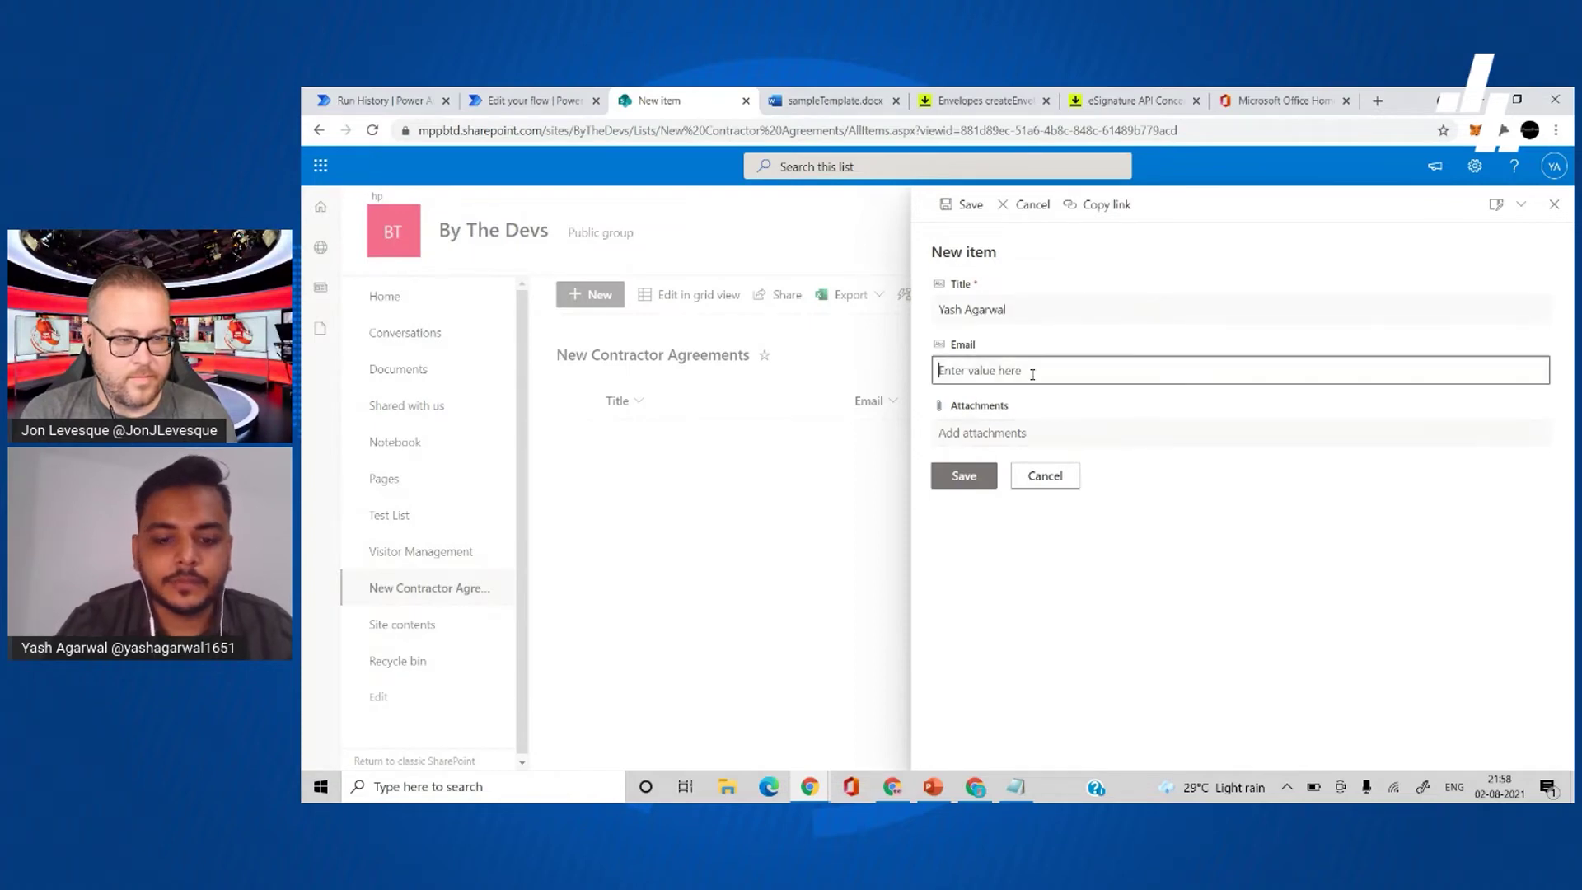
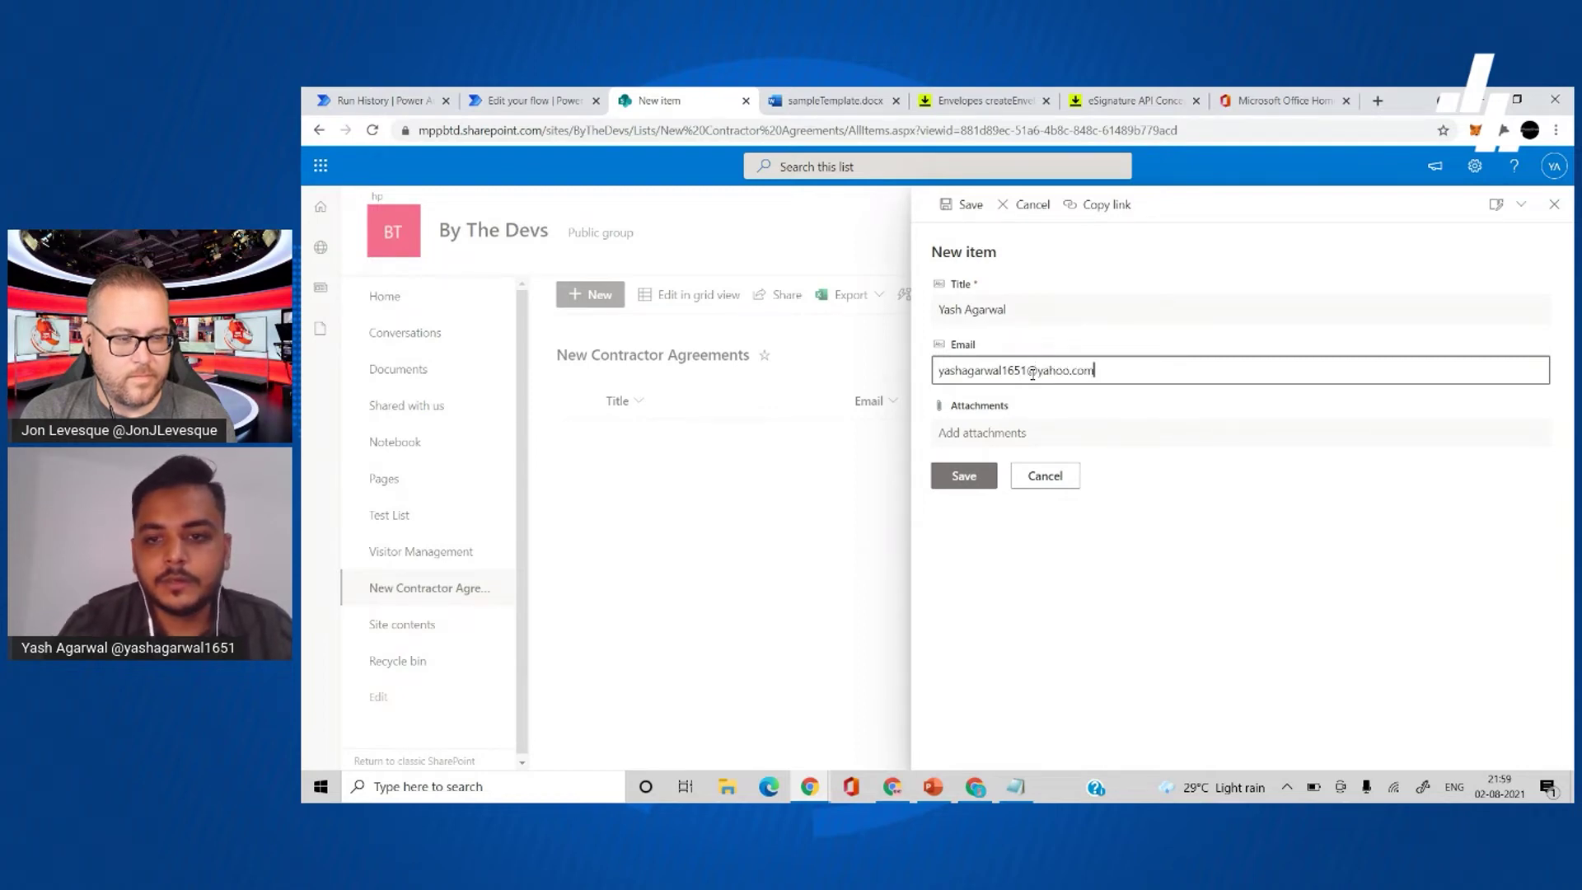
click(969, 474)
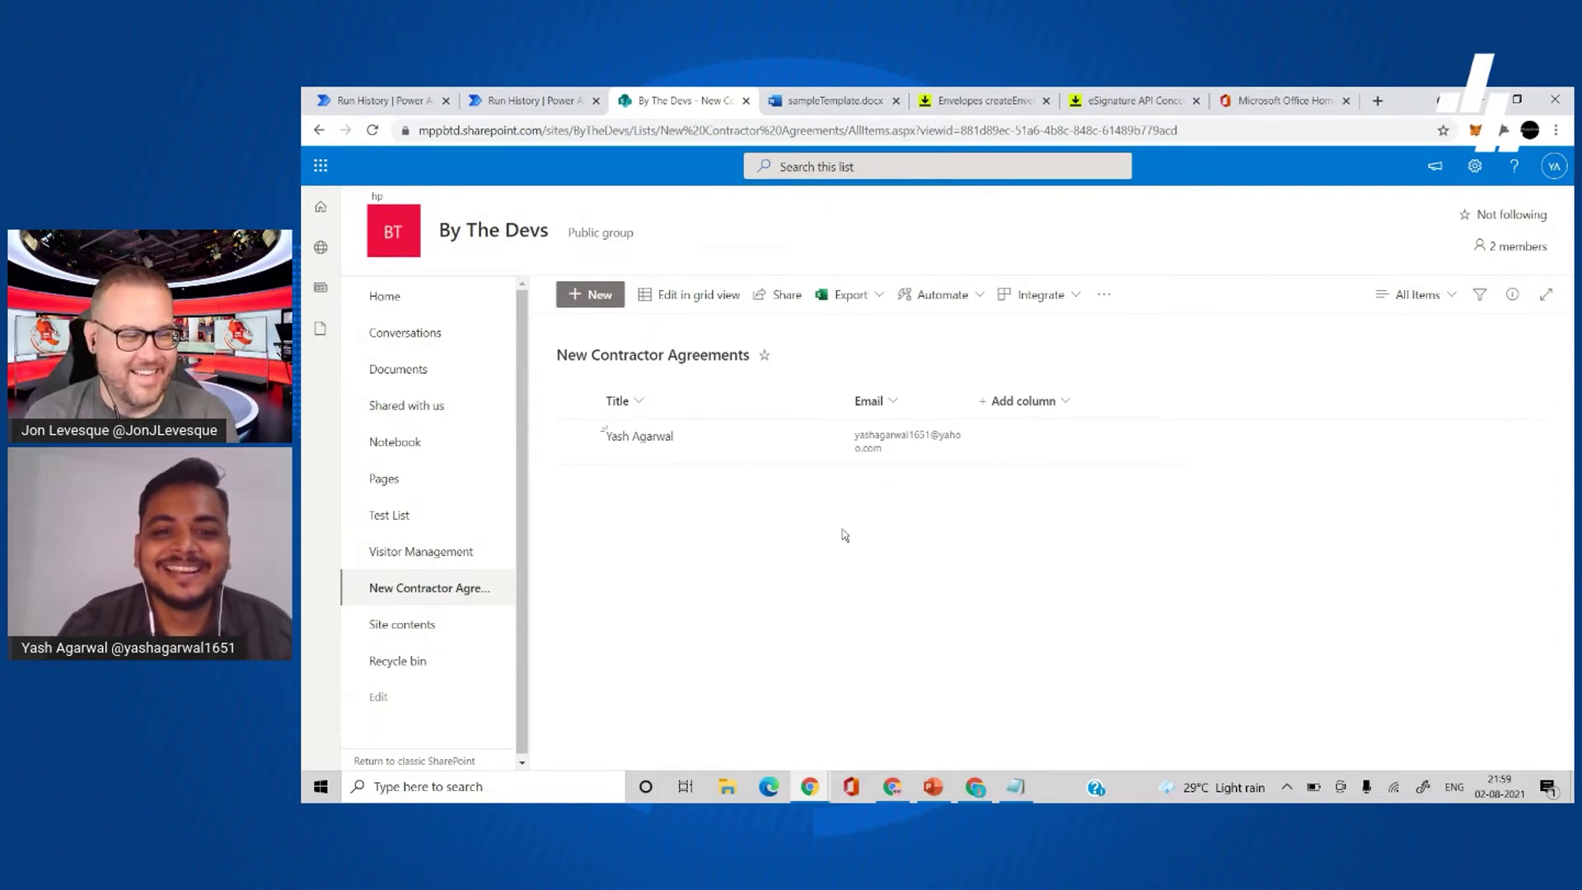
click(554, 97)
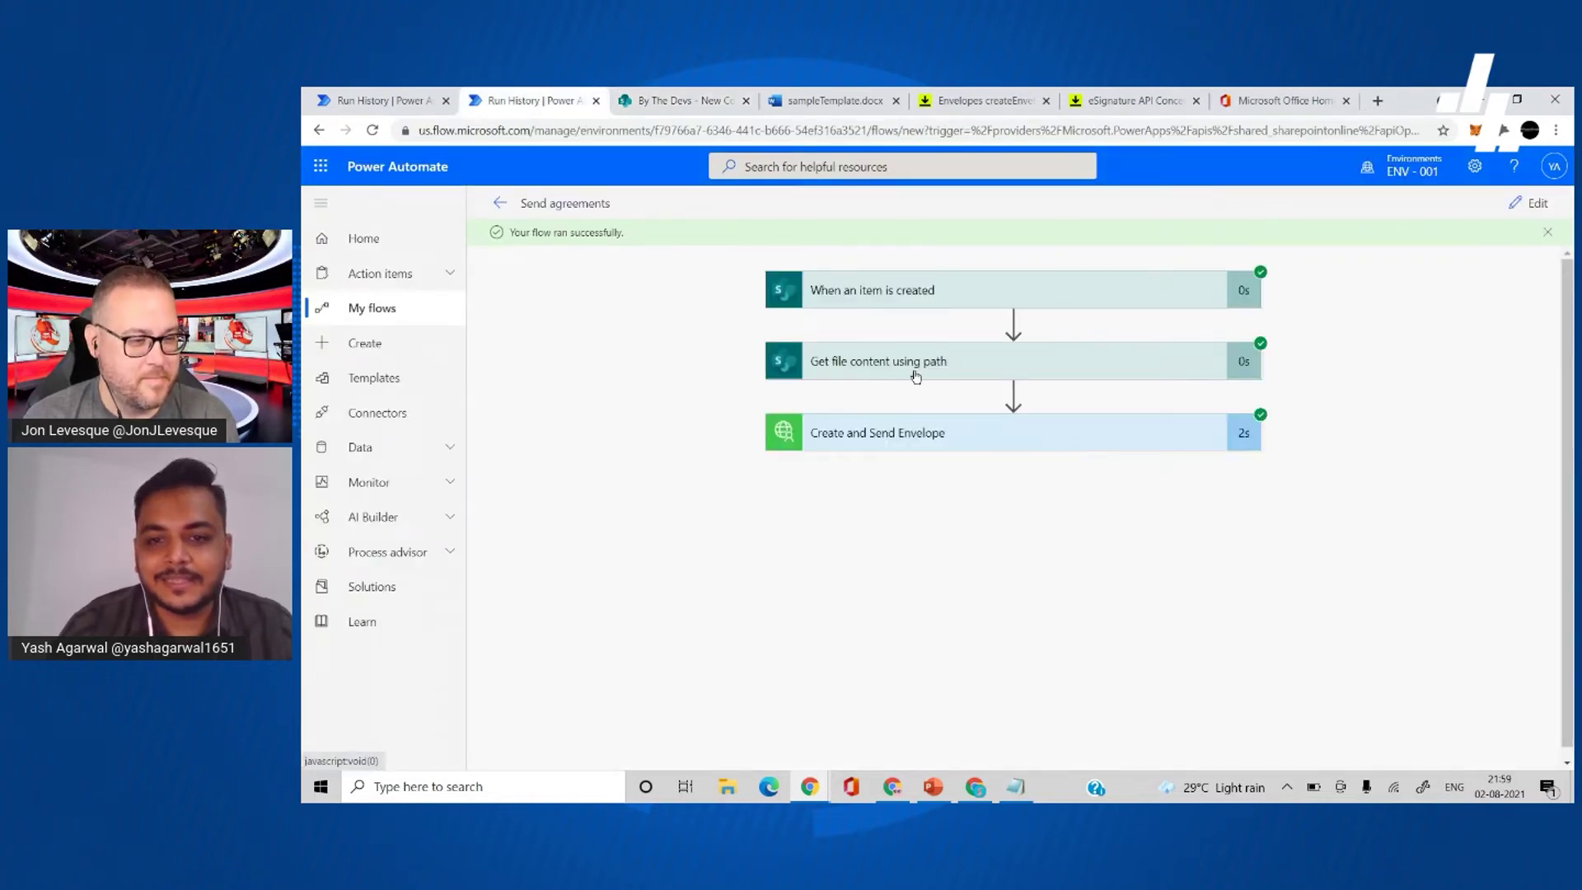
- Check the Create and Send Envelope output shows status 'sent', then refresh the Yahoo Mail inbox
click(930, 437)
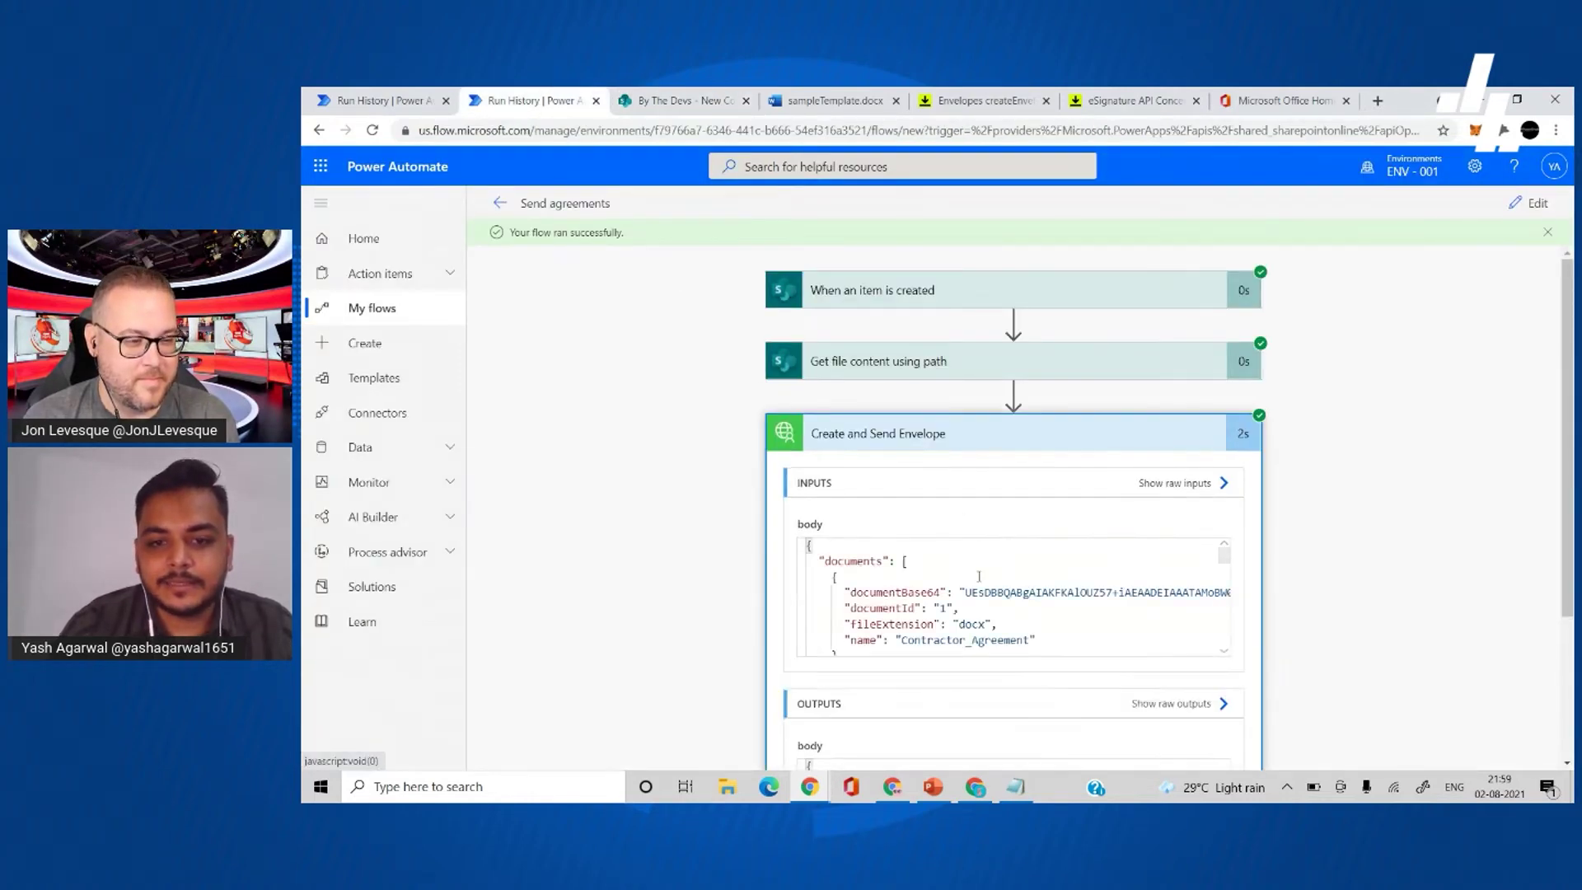
scroll(962, 597, down, 4)
scroll(962, 597, down, 5)
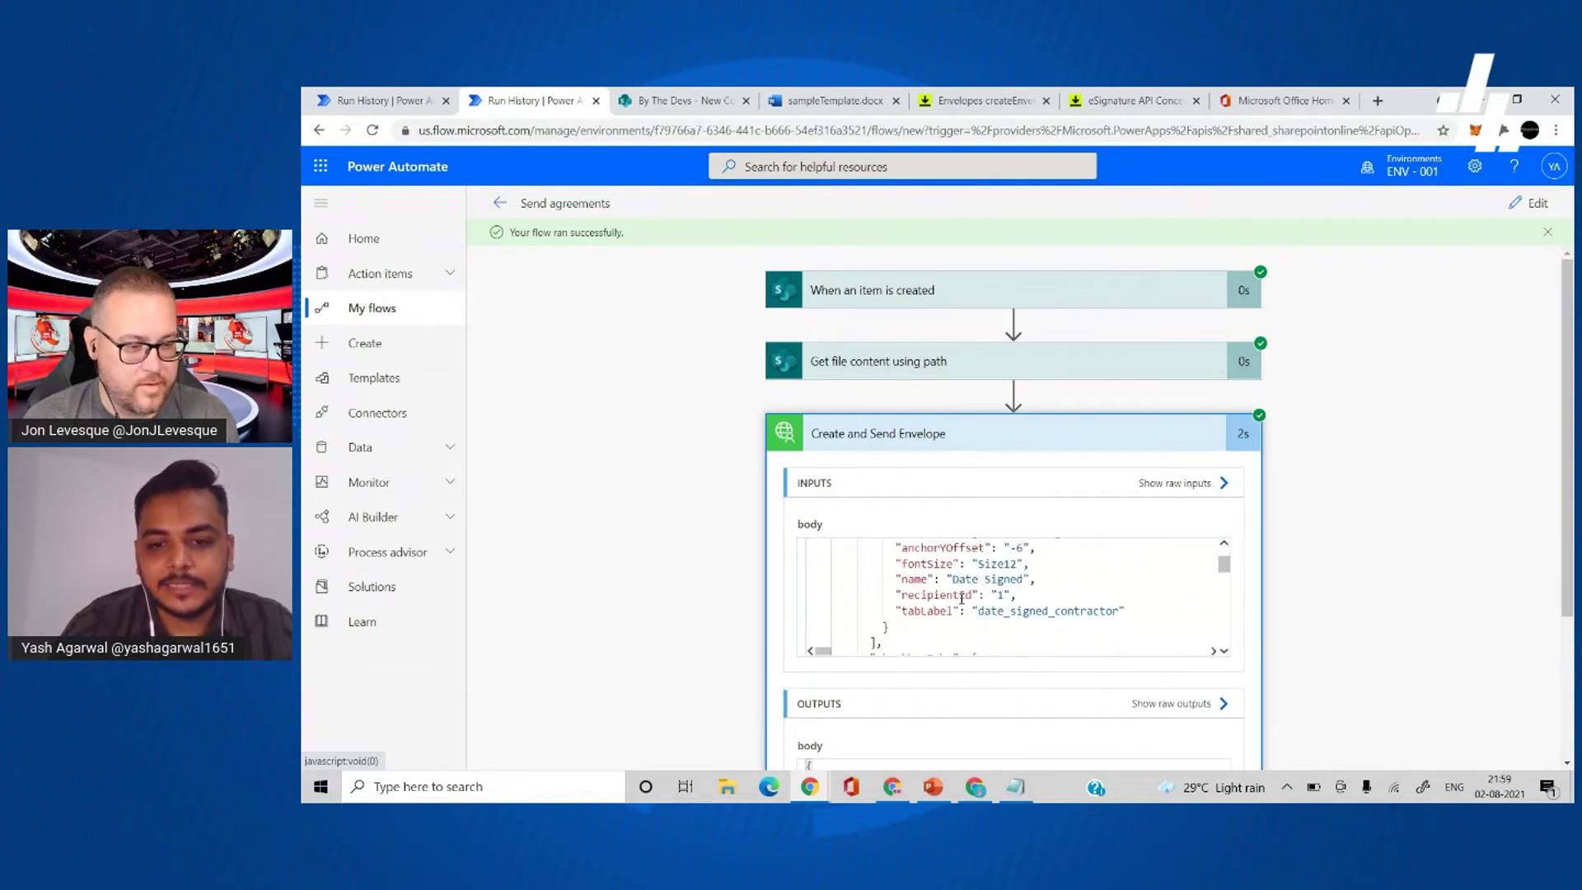
scroll(682, 622, down, 2)
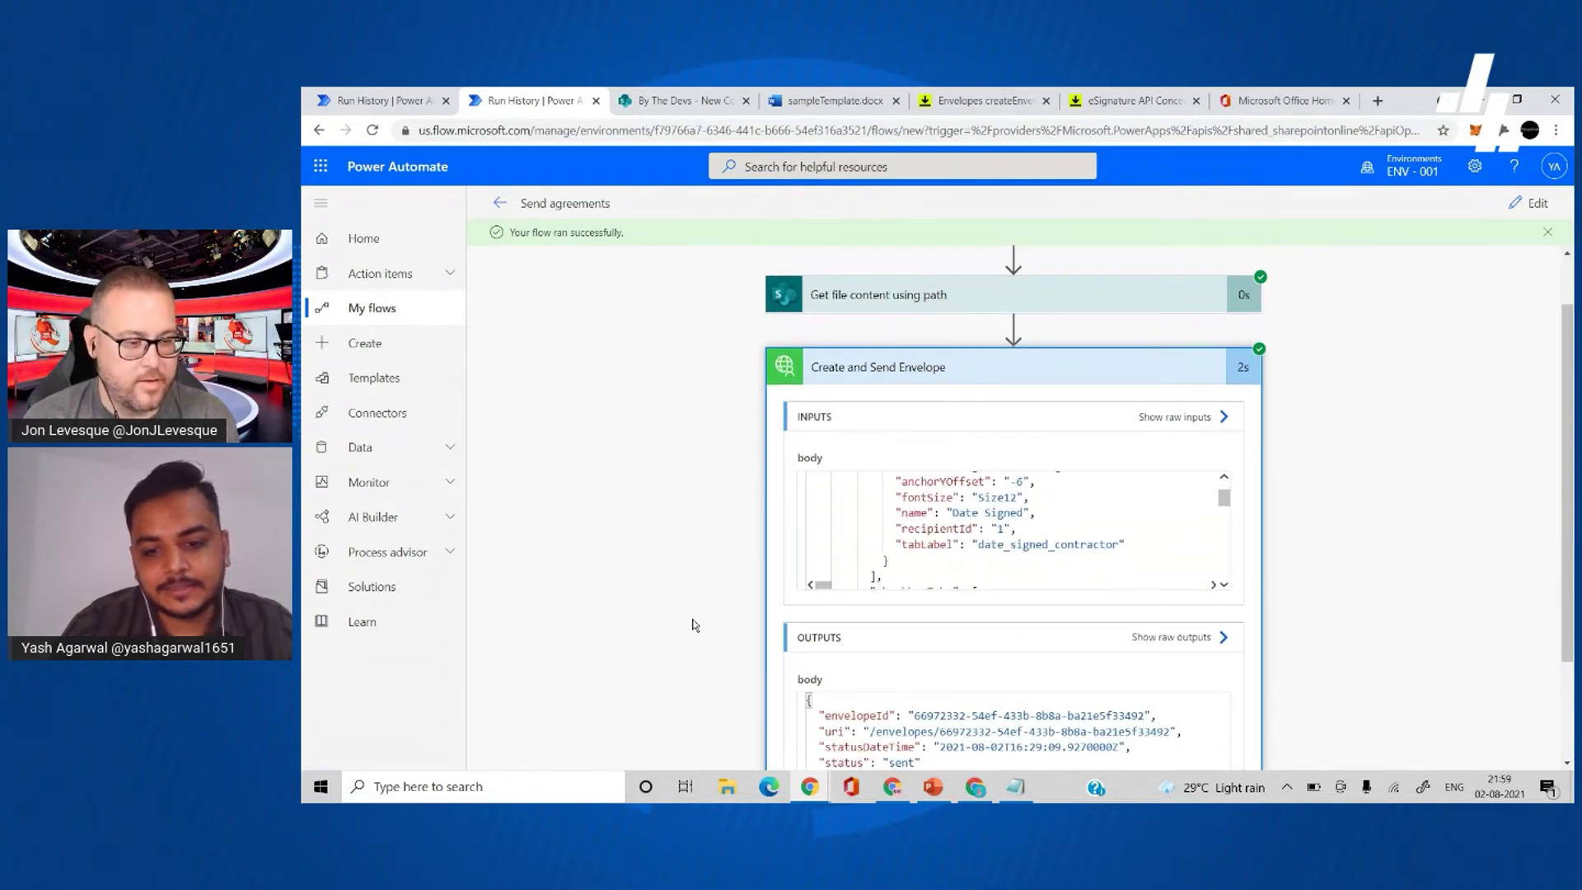
click(976, 786)
click(379, 282)
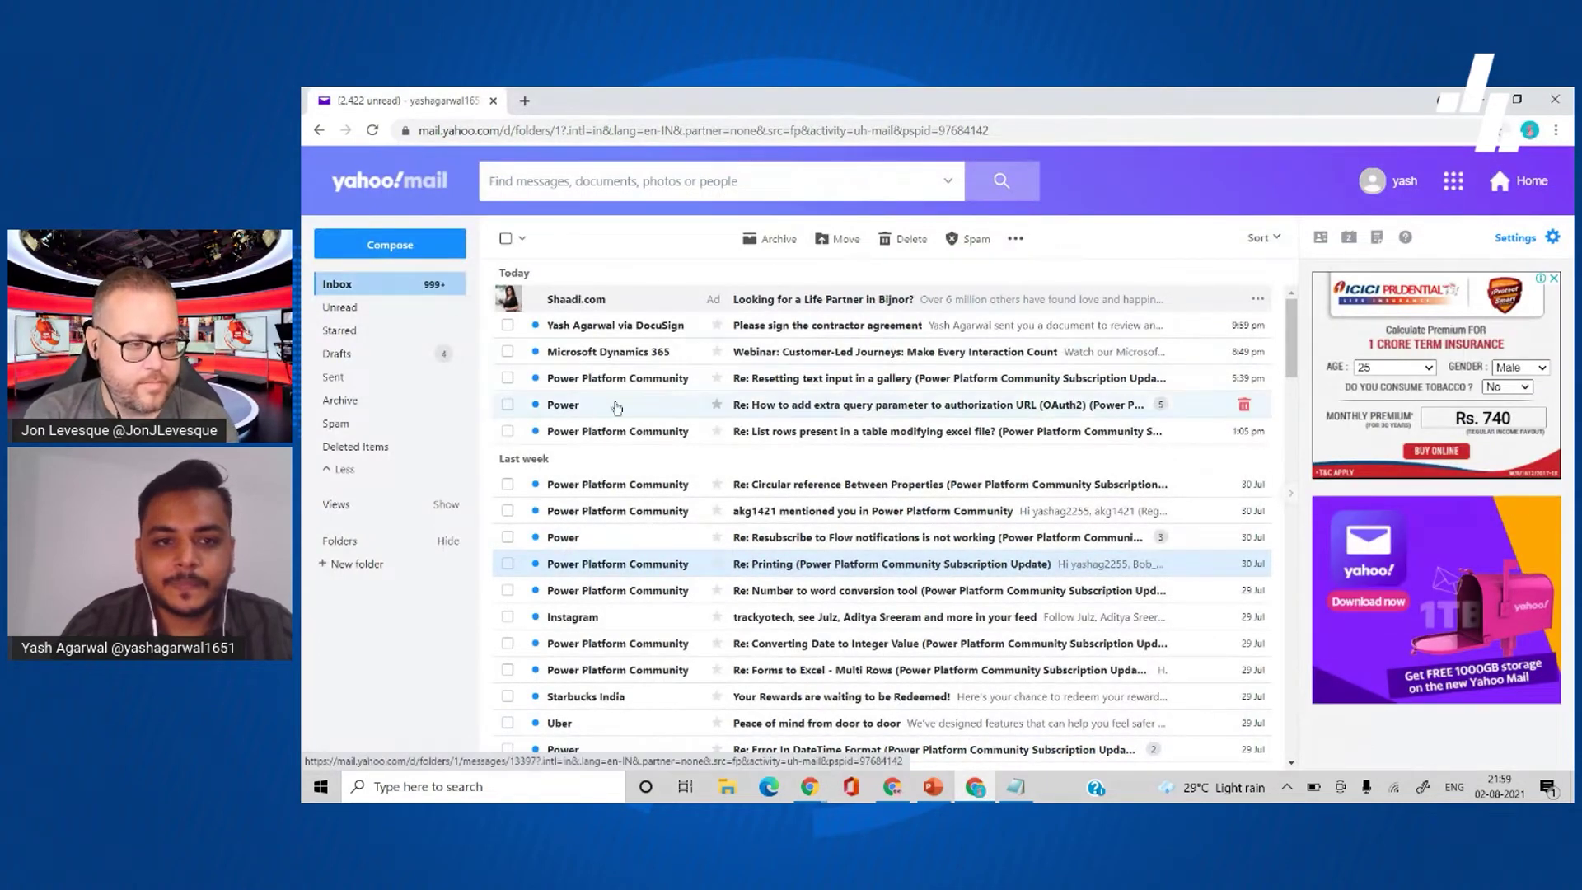
- Open DocuSign's 'Please sign the contractor agreement' email and launch REVIEW DOCUMENT in a new tab
click(814, 326)
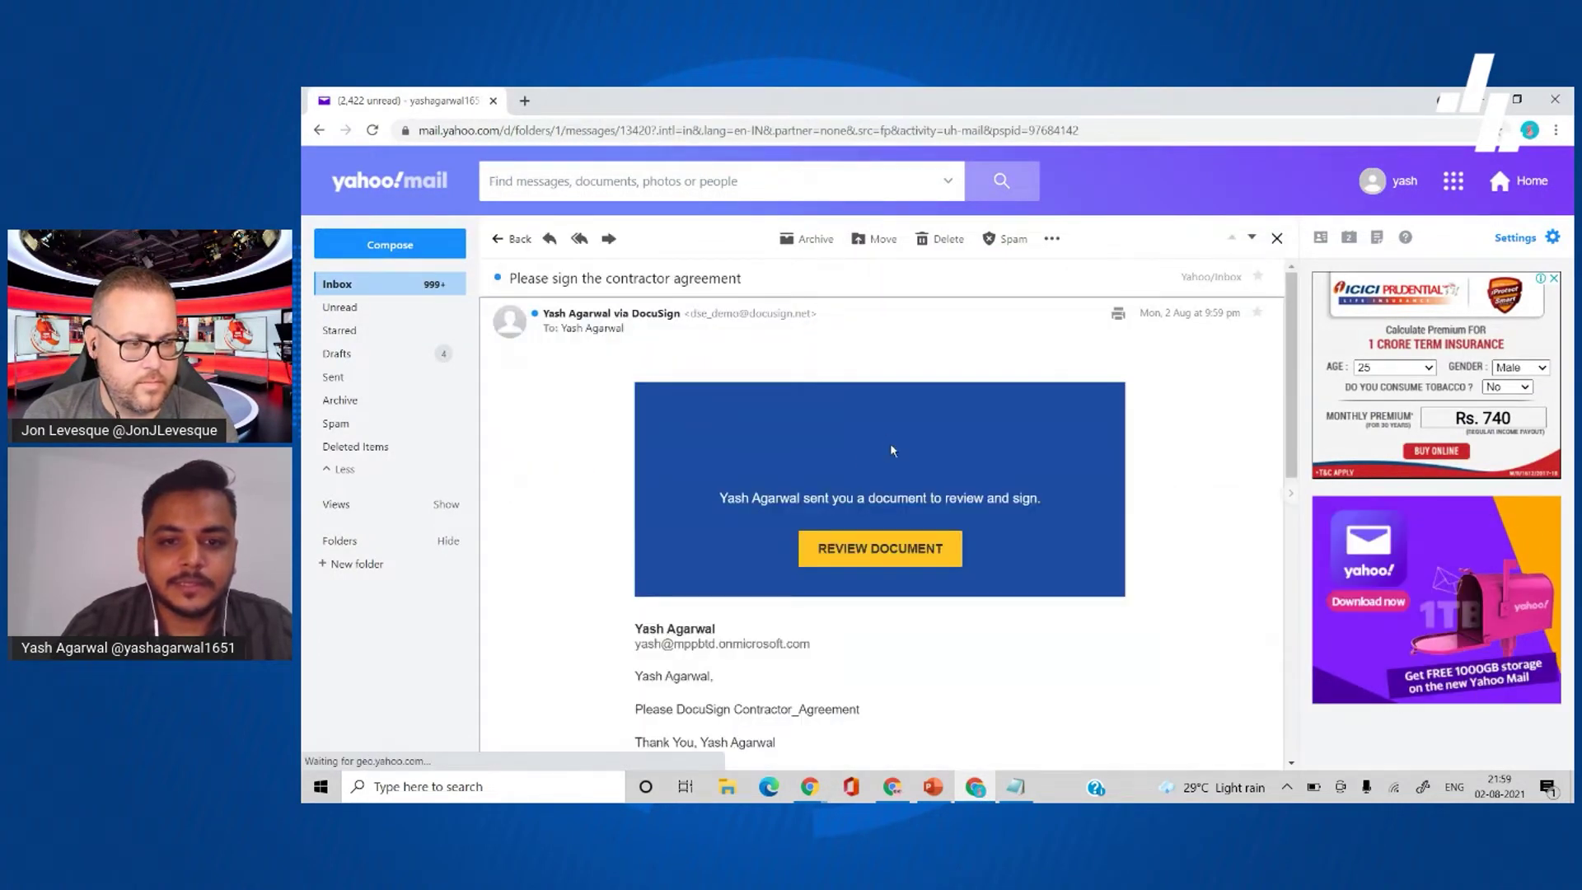
scroll(548, 498, down, 1)
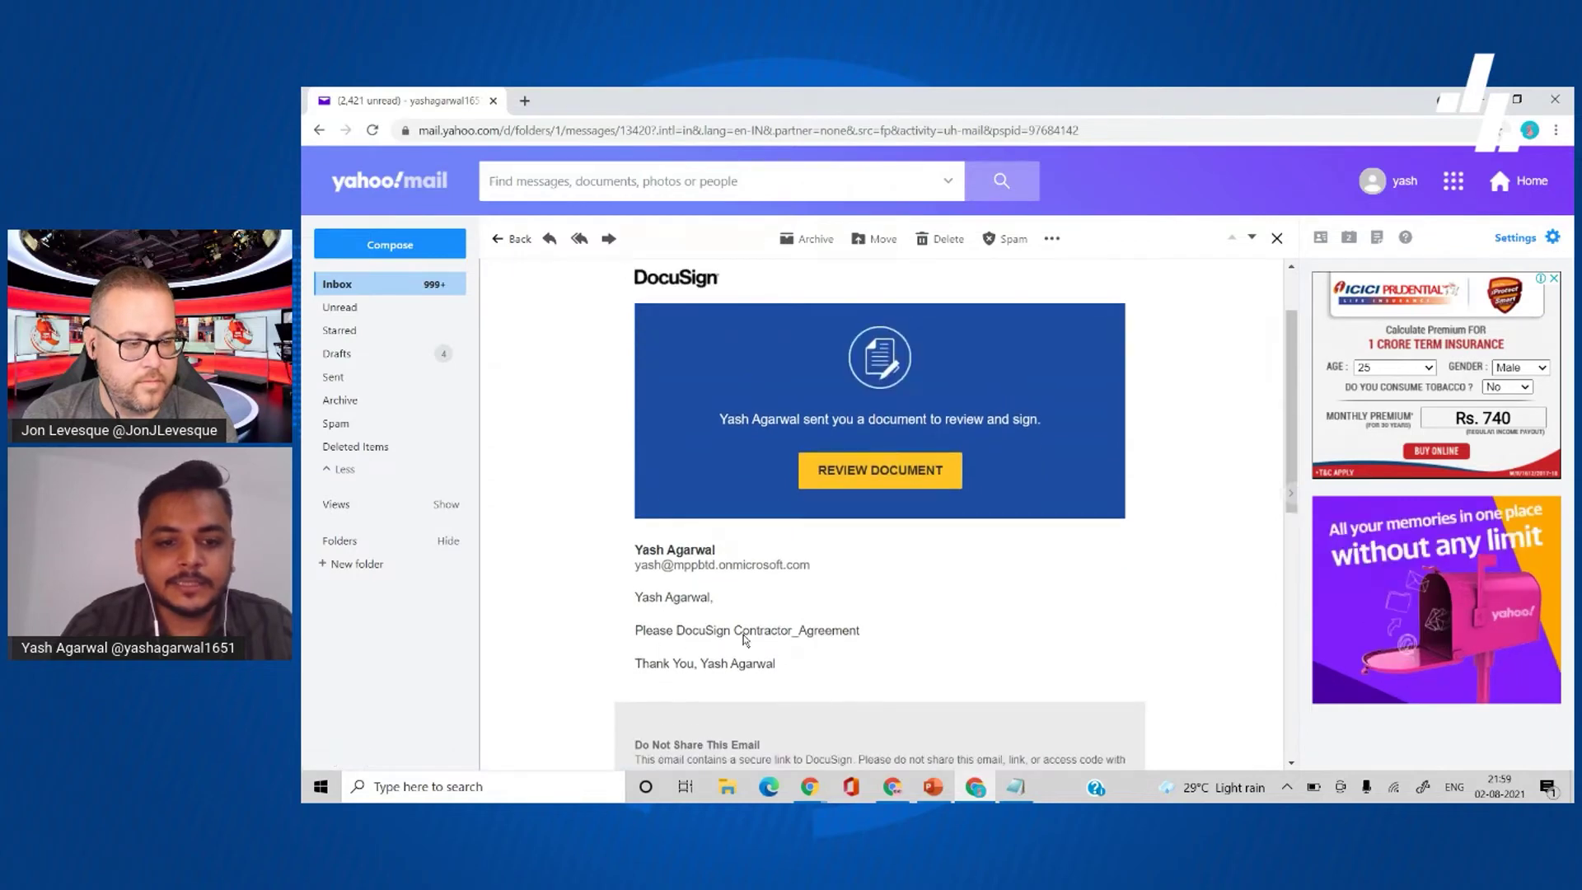
scroll(741, 635, down, 1)
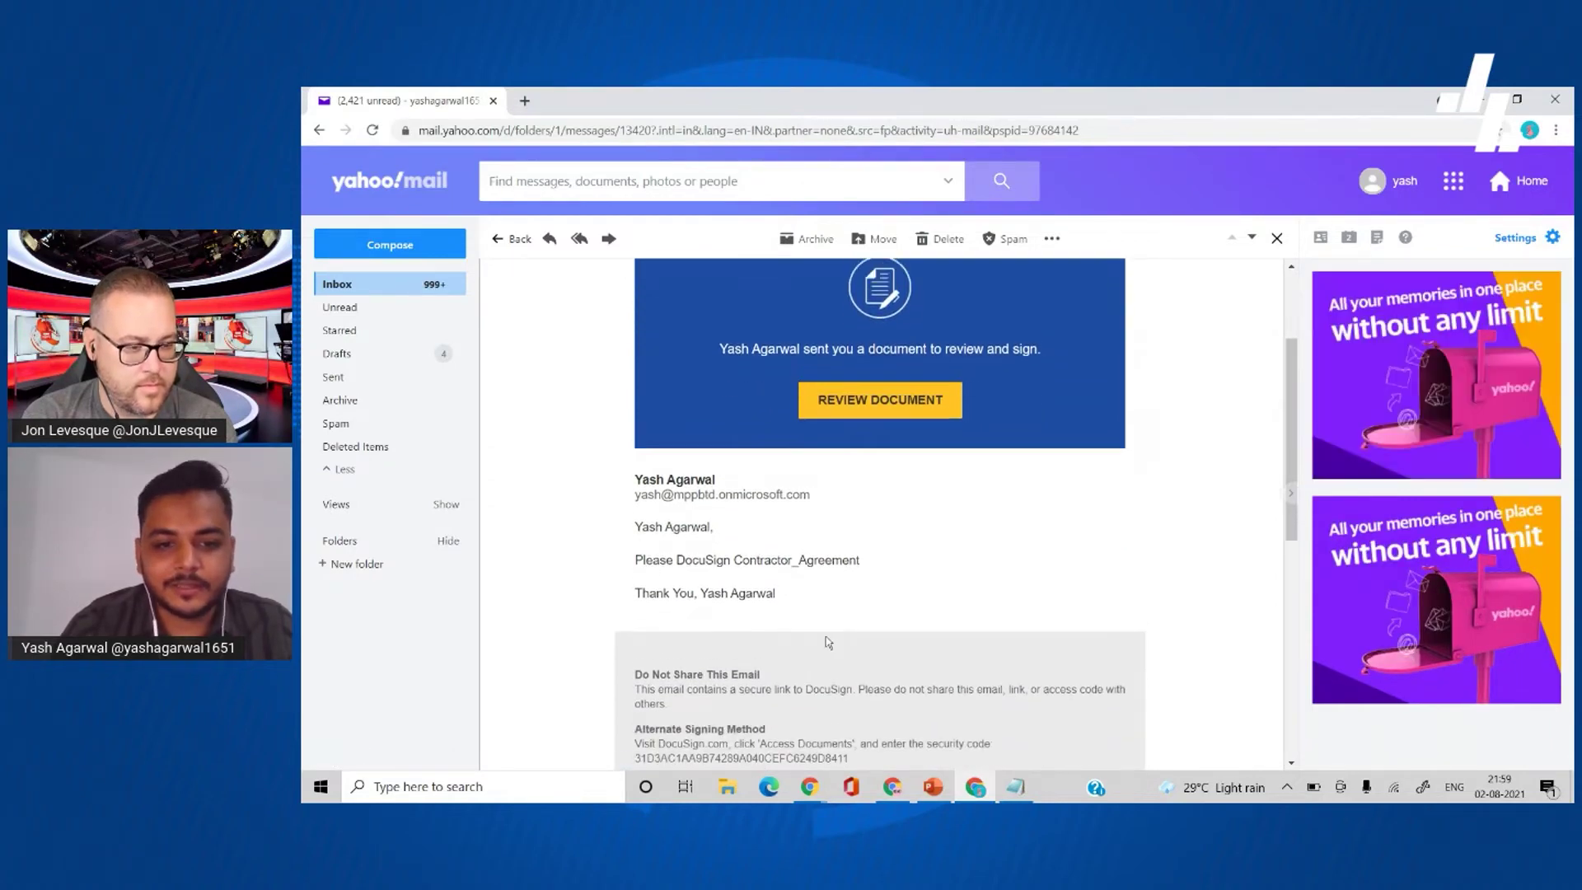
scroll(828, 642, up, 2)
click(872, 525)
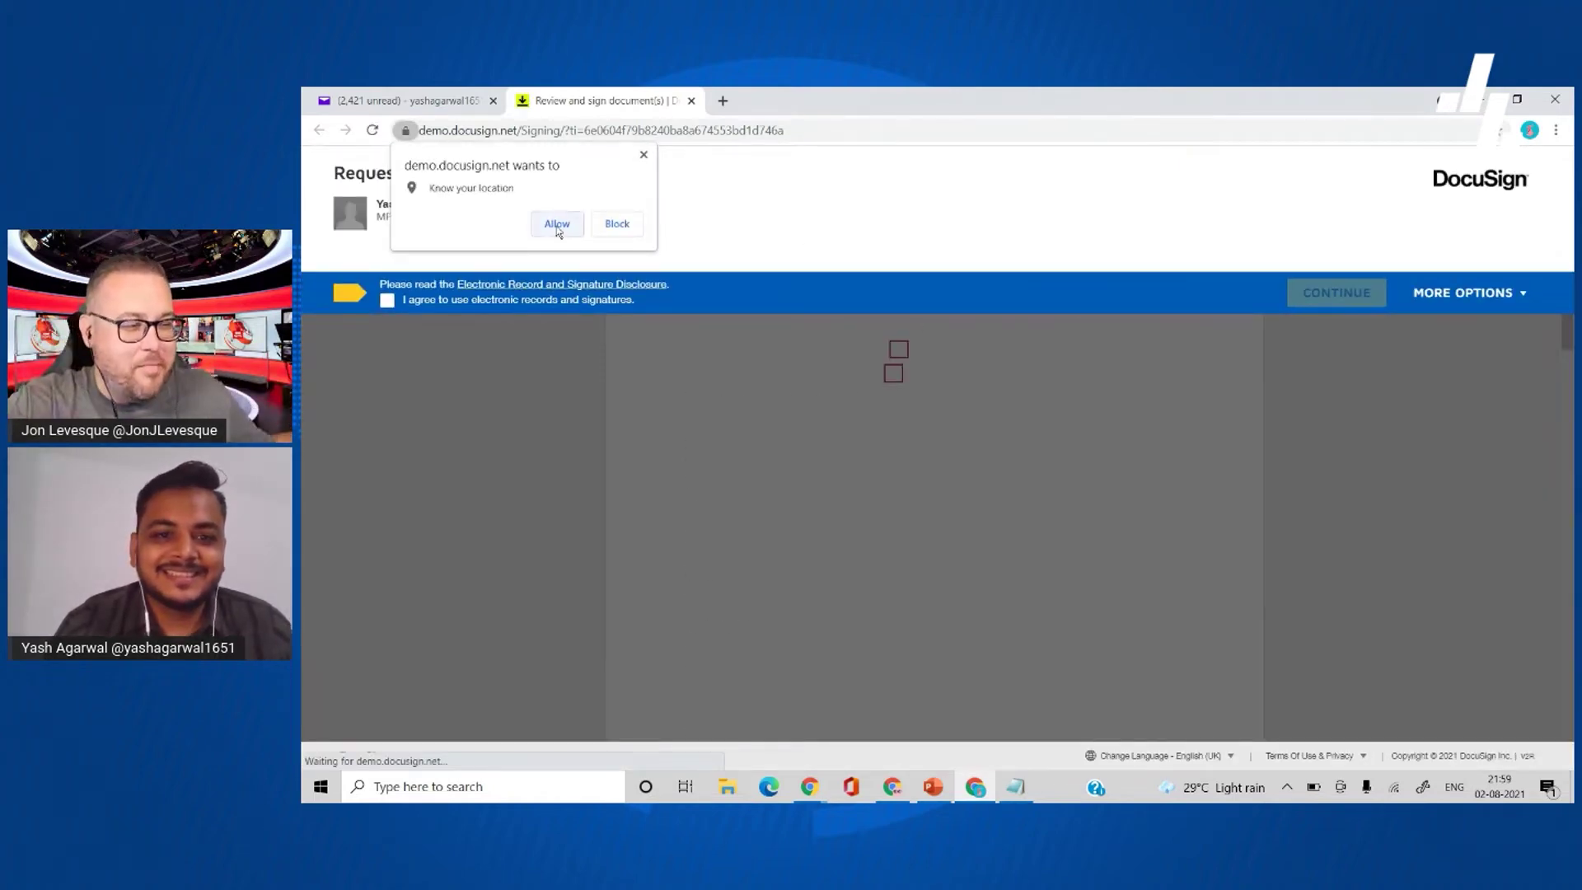
- Allow location access, agree to electronic records, and continue to the Contractor Agreement
click(558, 226)
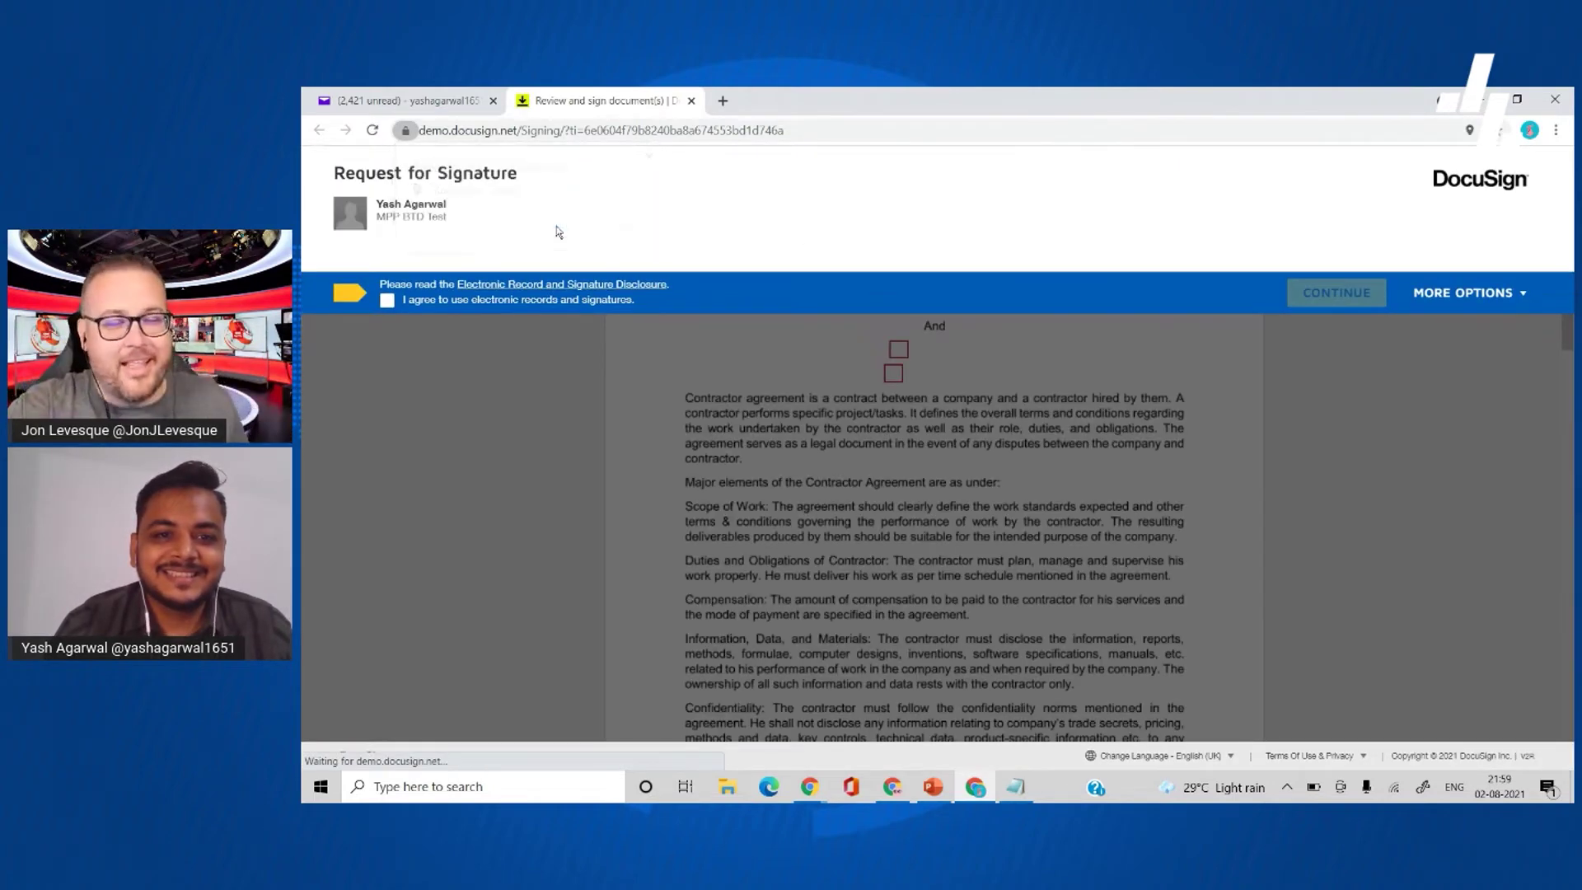
click(404, 301)
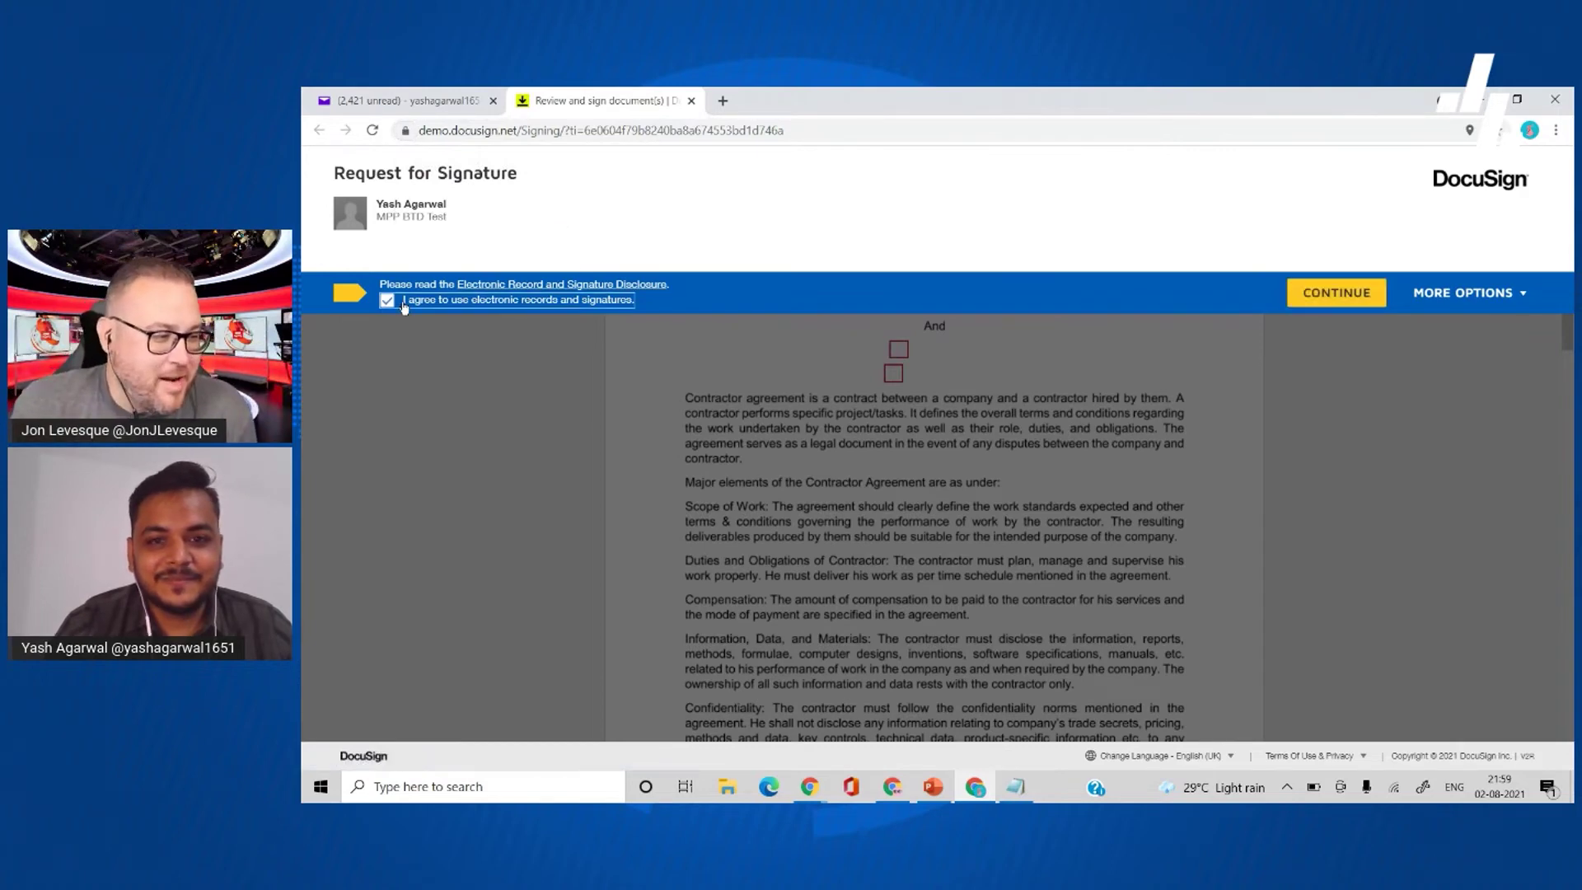
click(1312, 303)
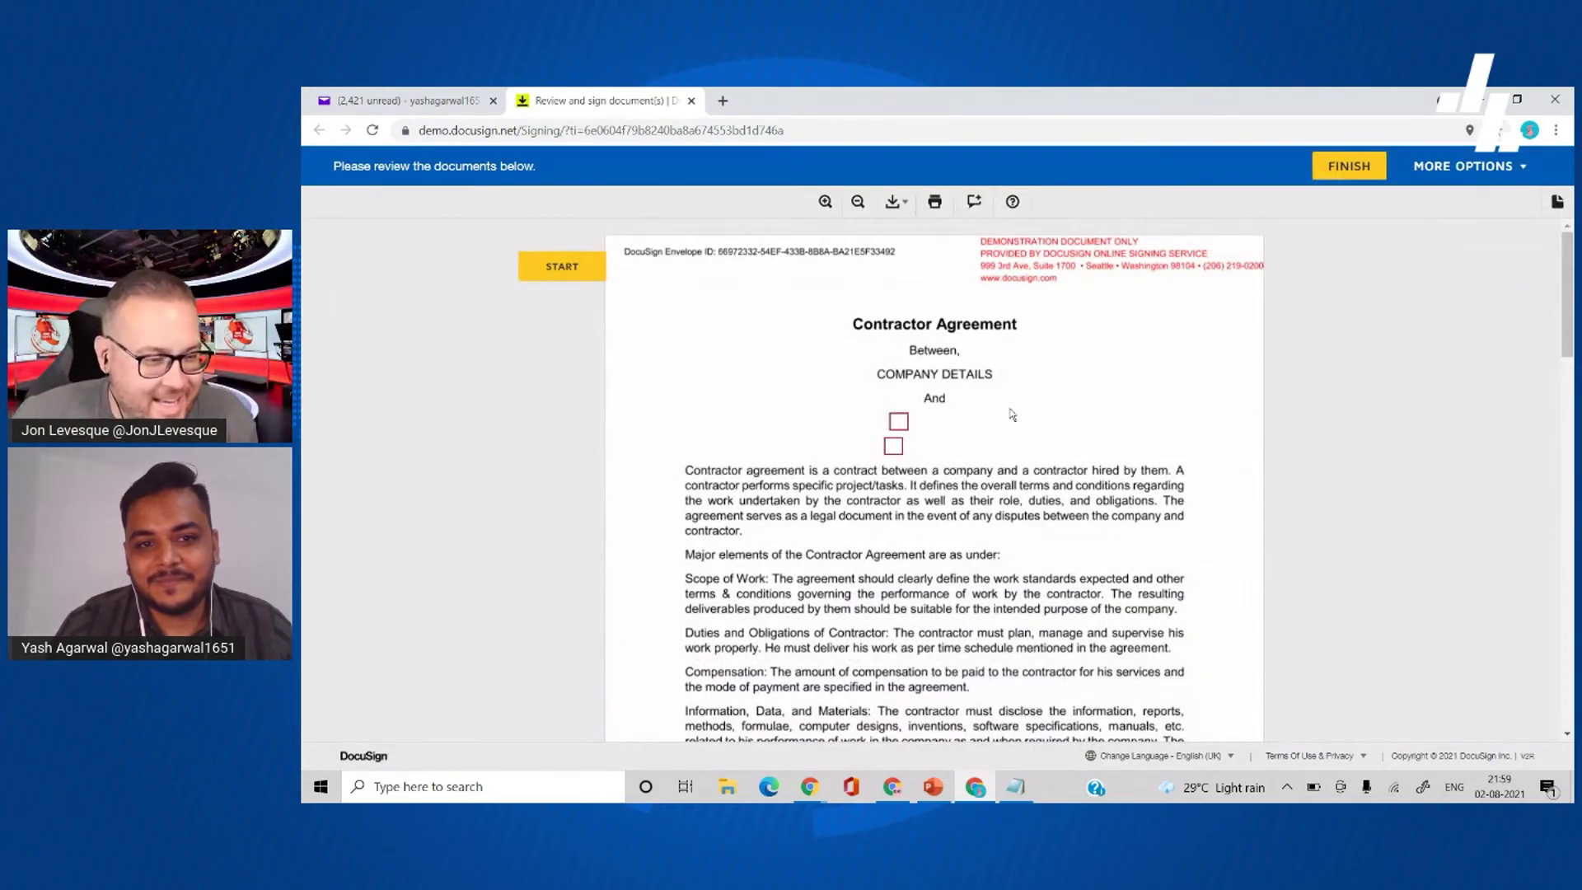
- Fill the contractor's first name and 'Address' into the agreement's required fields
click(562, 268)
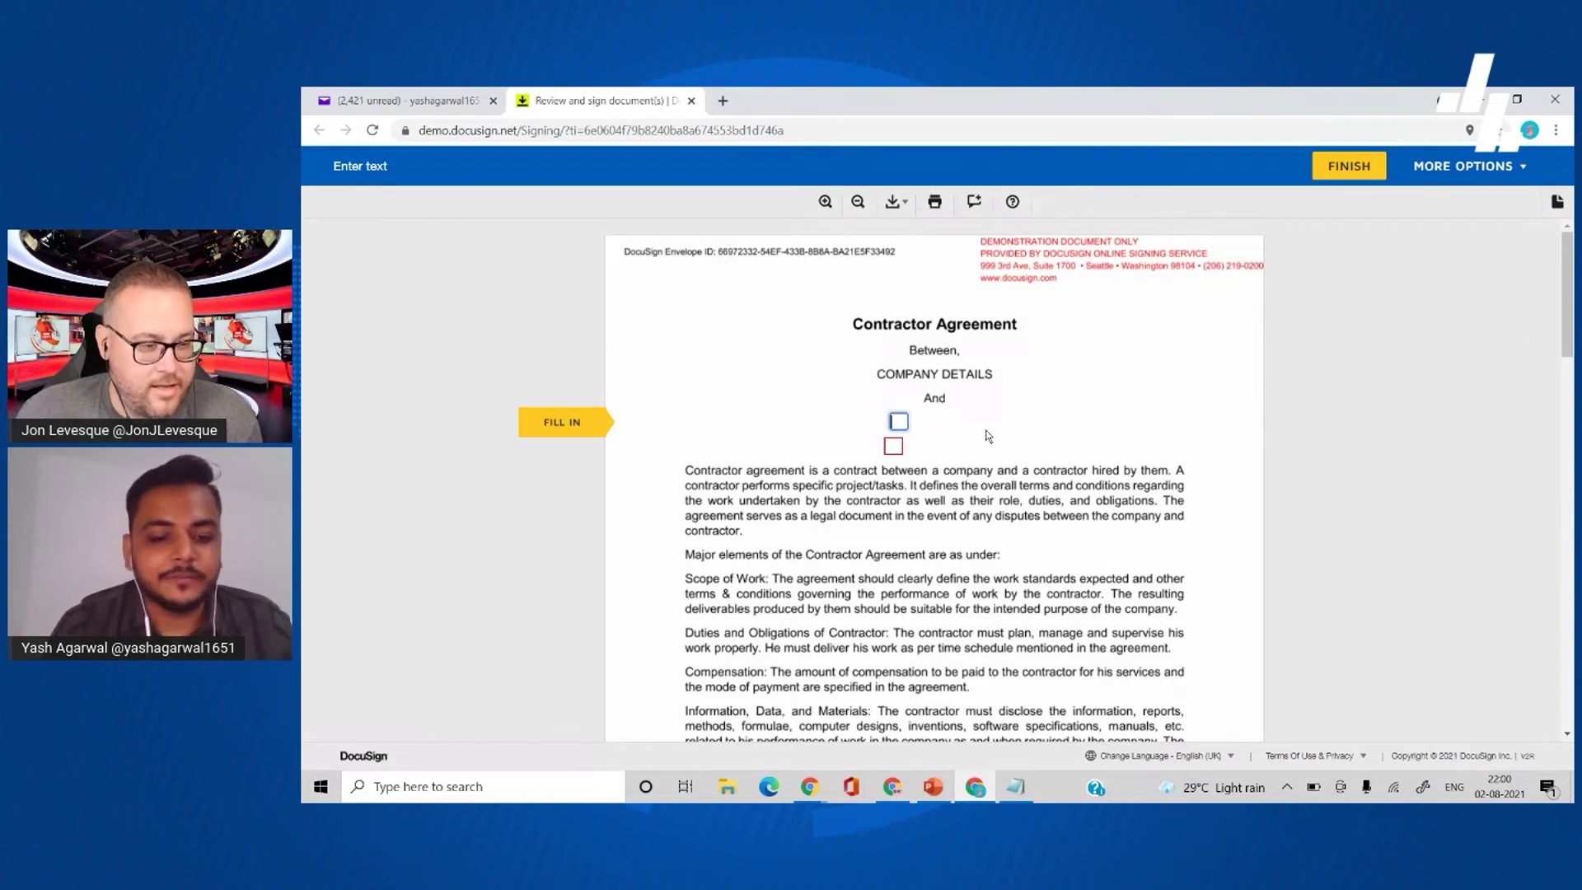
text(Yash)
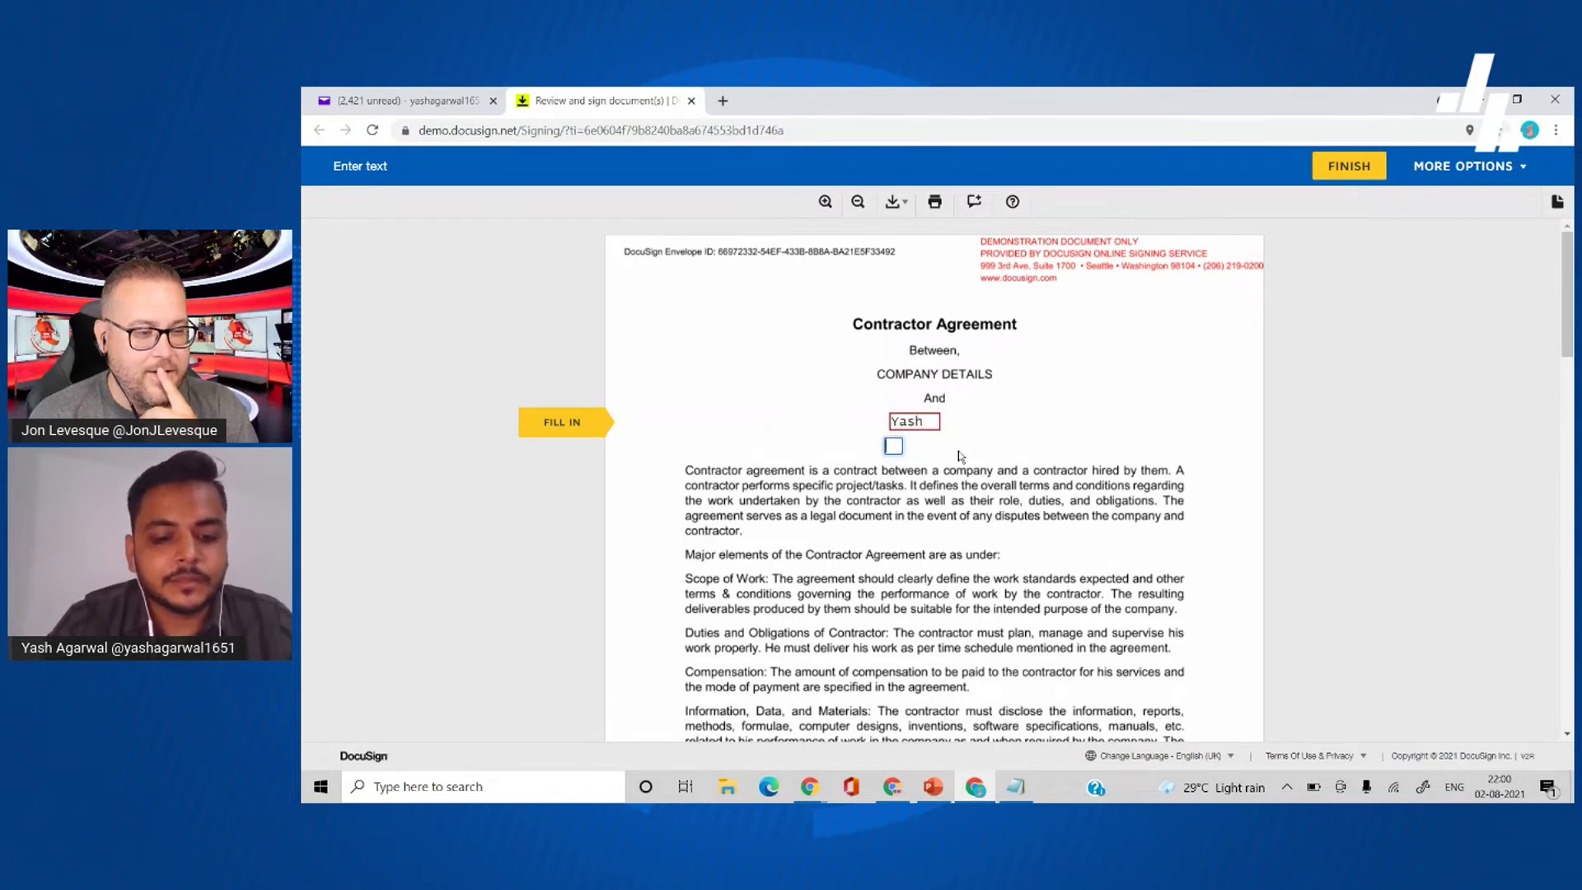
text(Address)
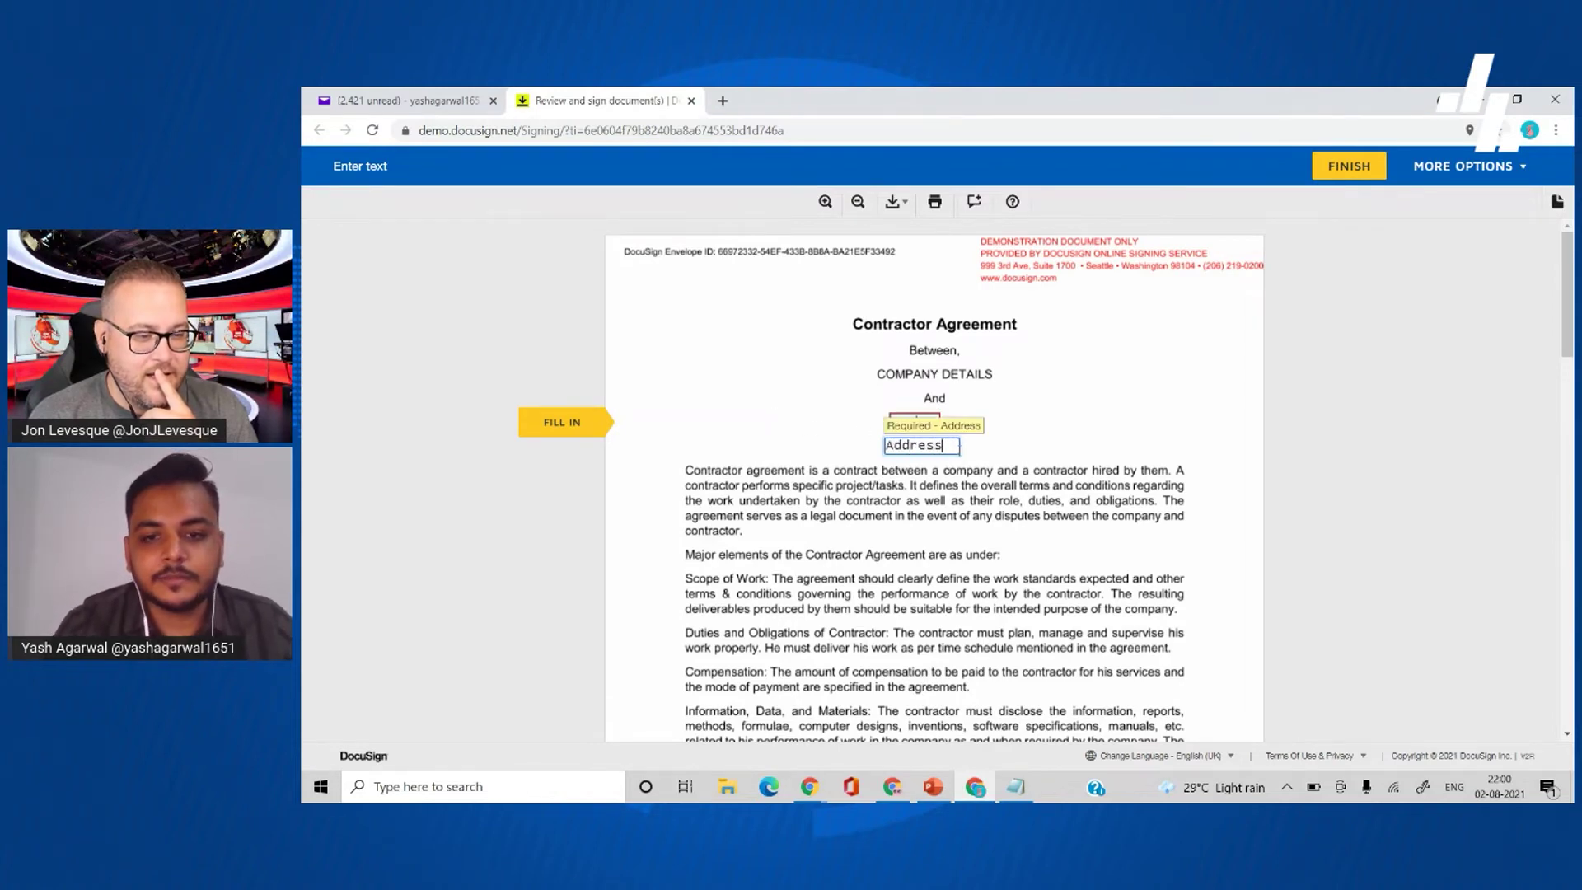
click(558, 412)
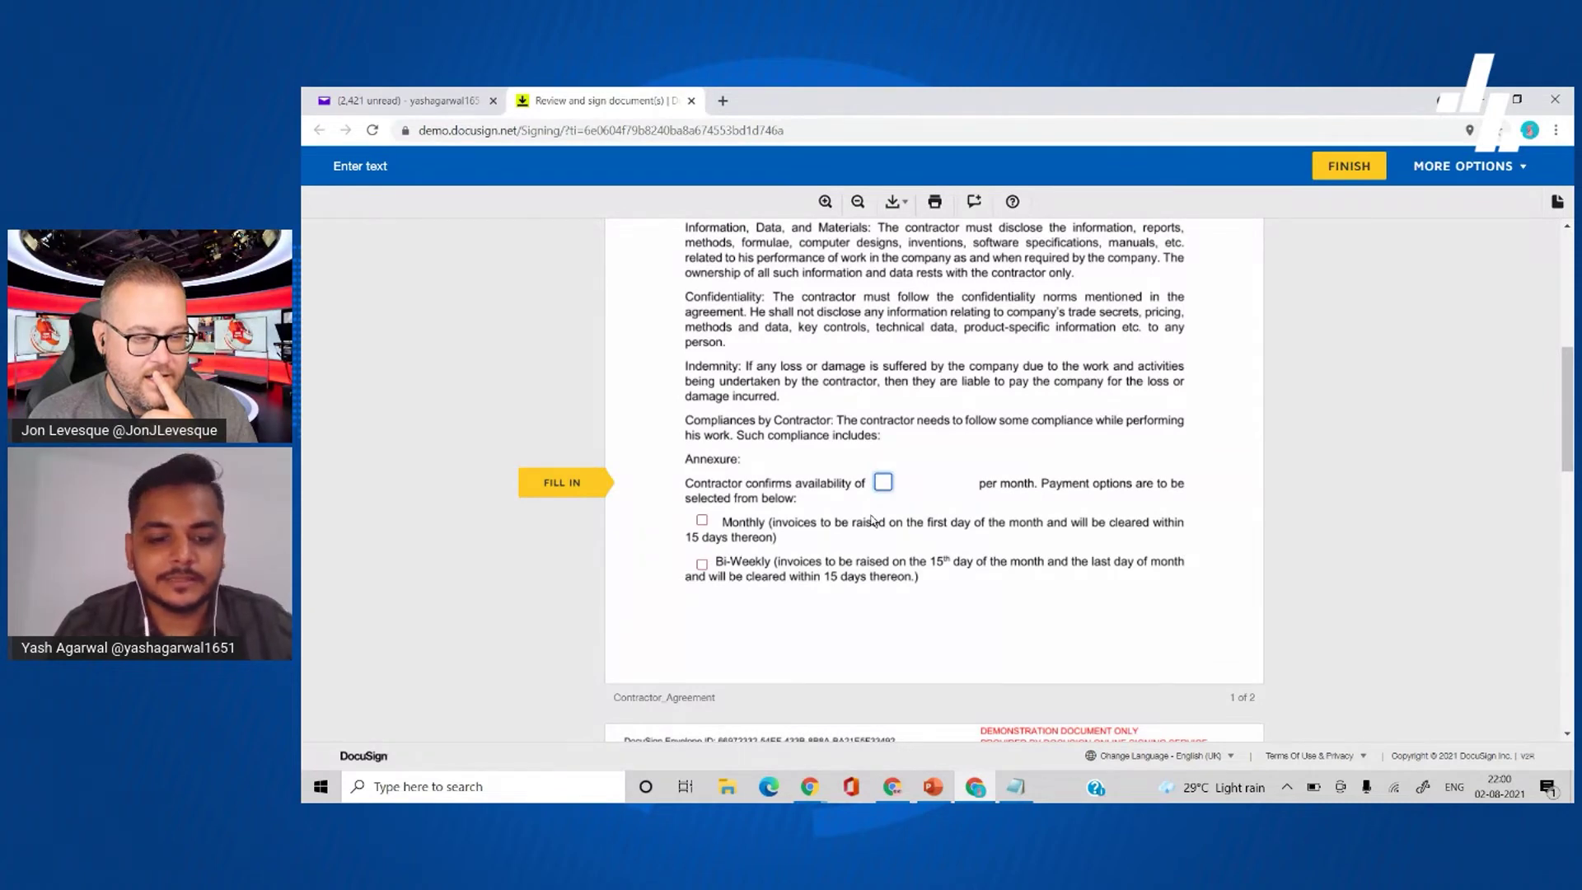
- Enter '20 hours' availability, tick Monthly payment, and initial the compensation plan confirmation
text(20 hours)
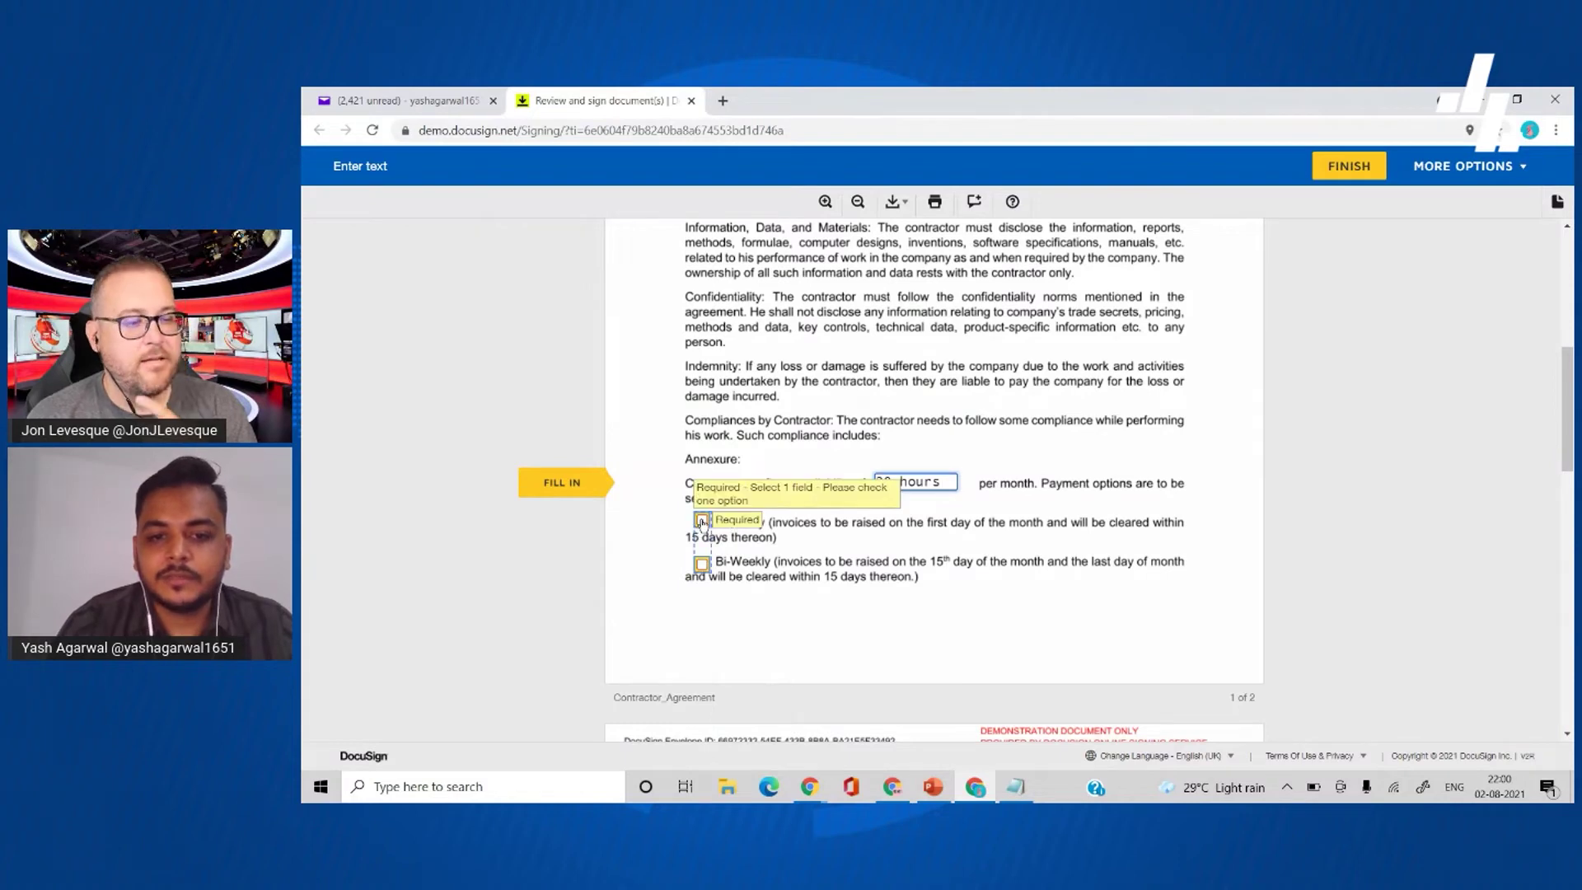
click(702, 520)
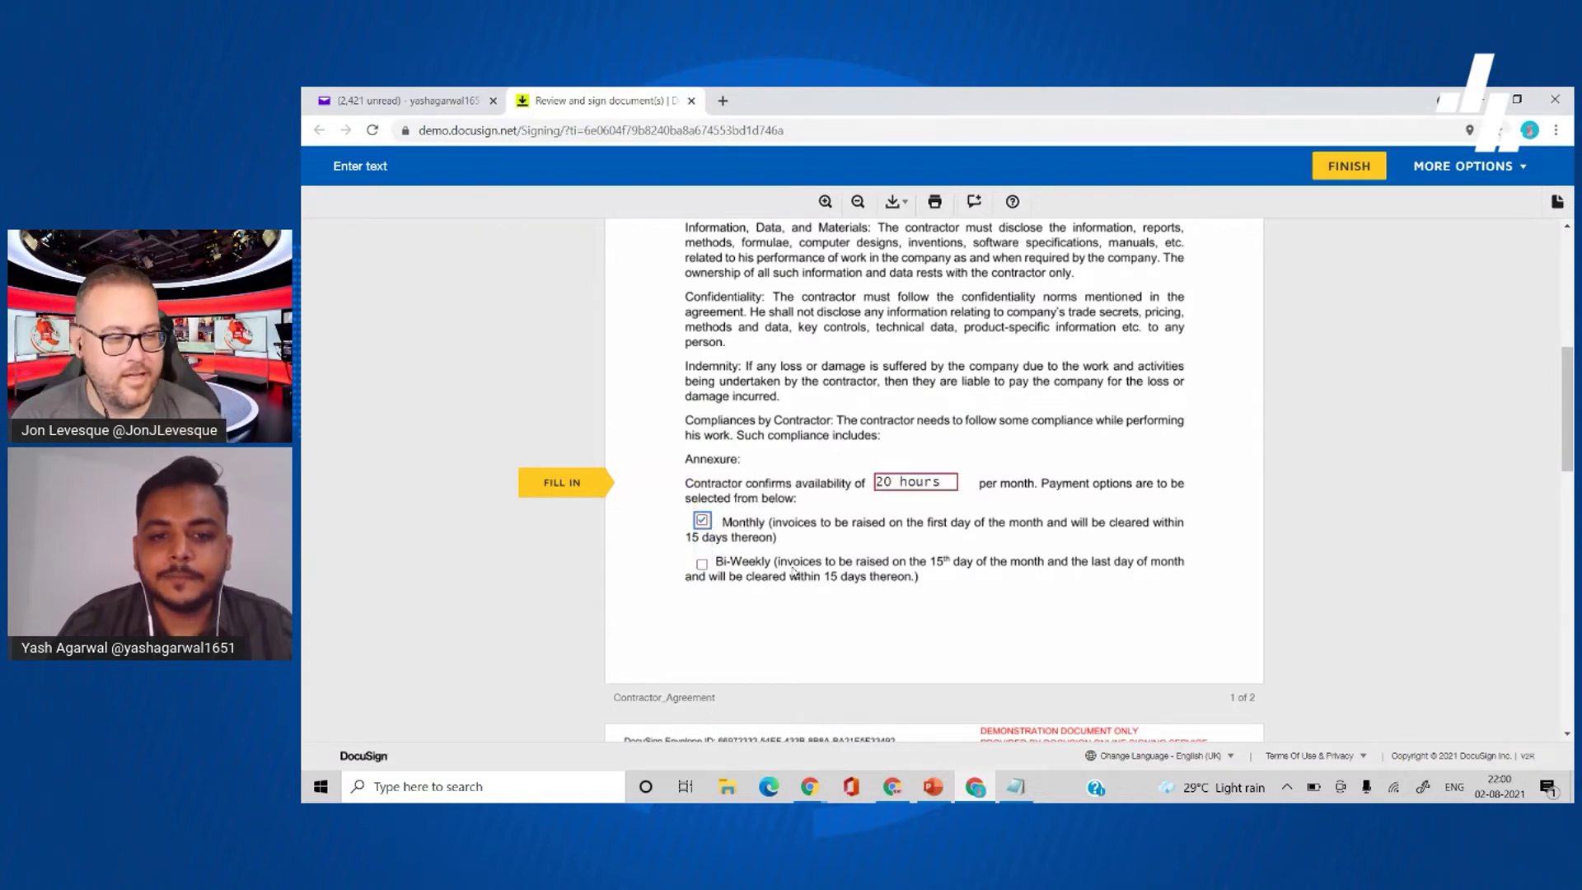
click(596, 482)
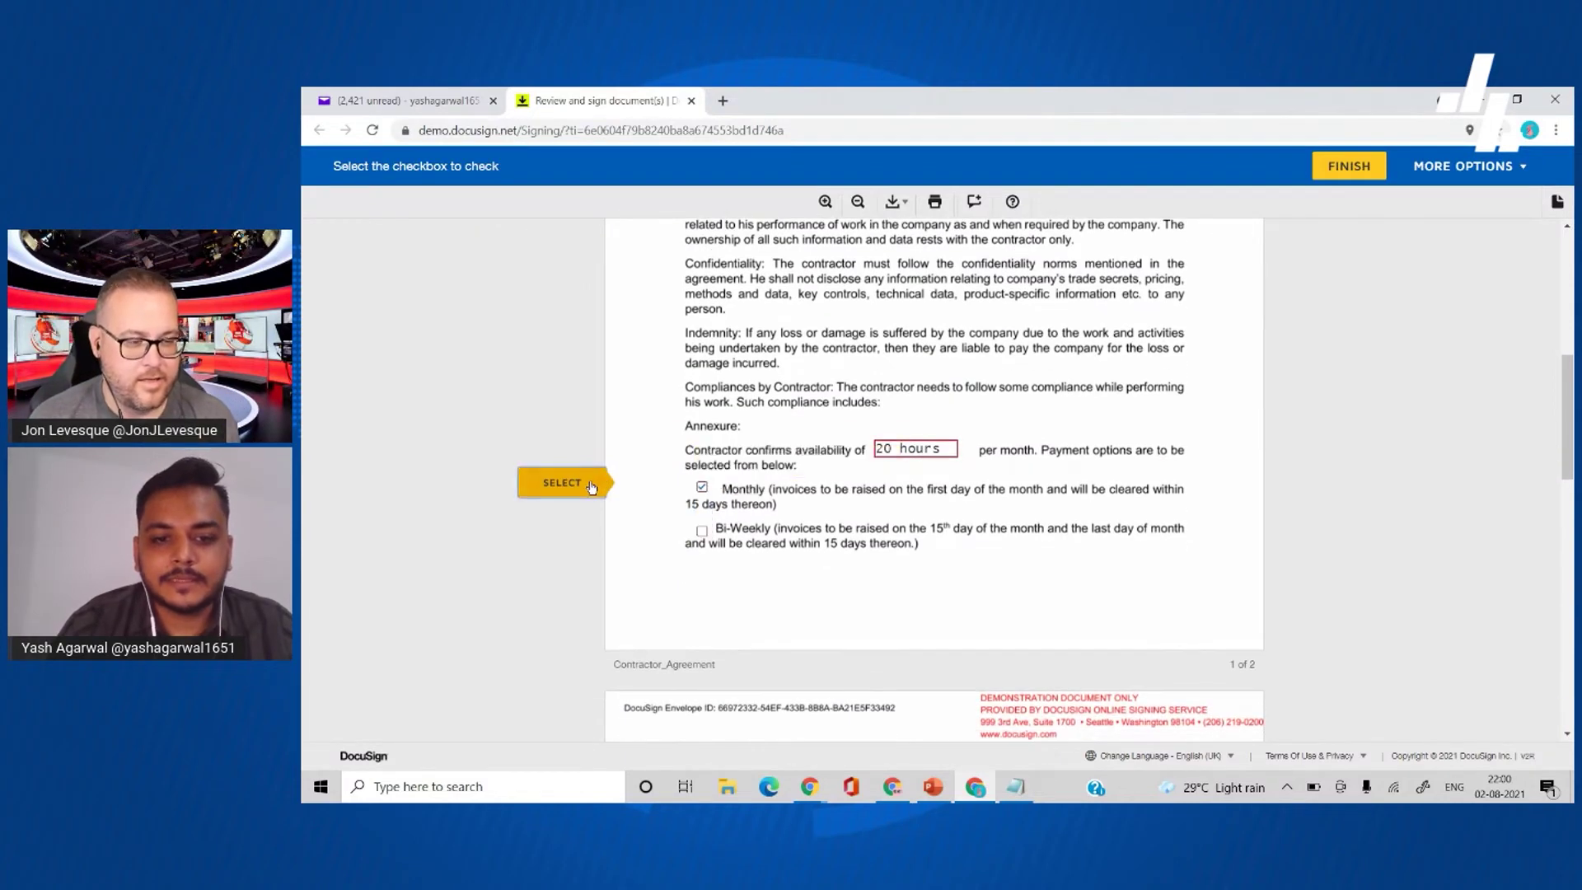
click(592, 484)
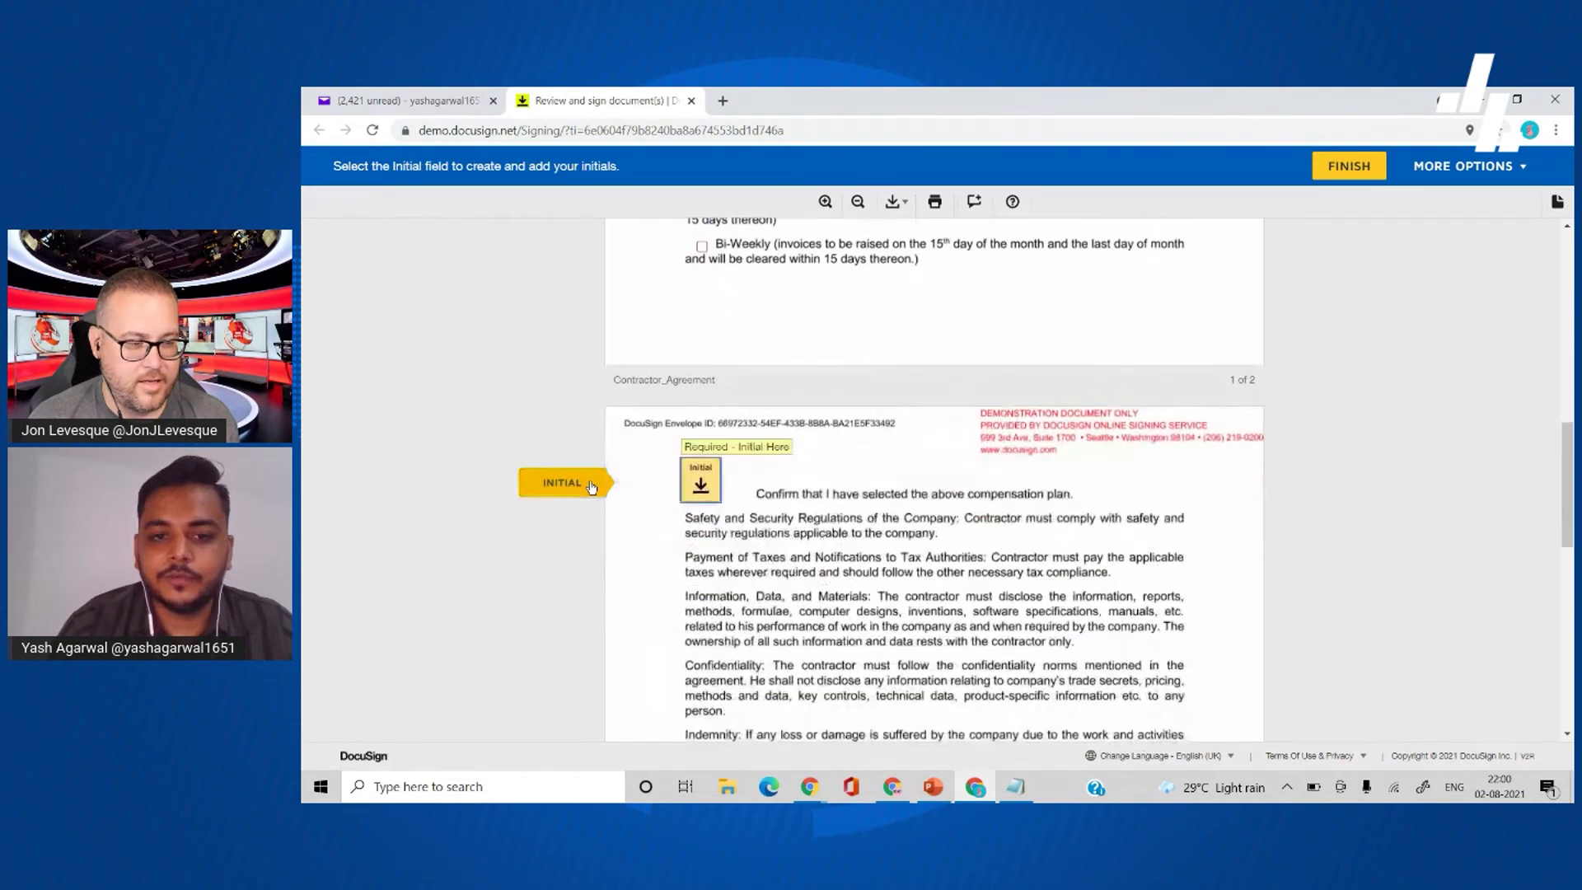
scroll(735, 494, up, 1)
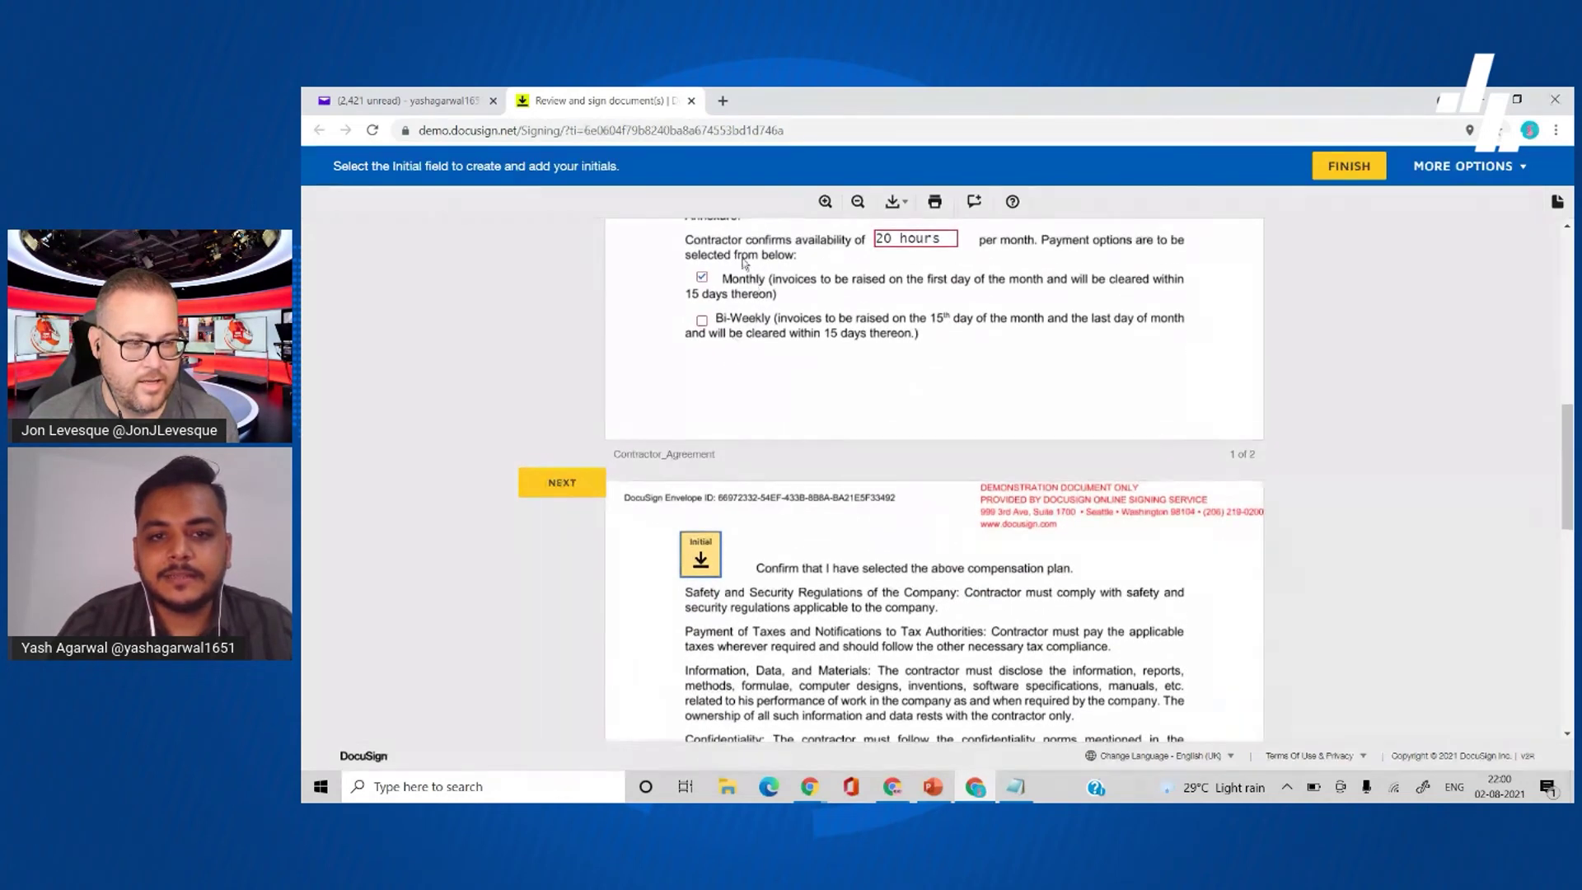
scroll(831, 516, down, 1)
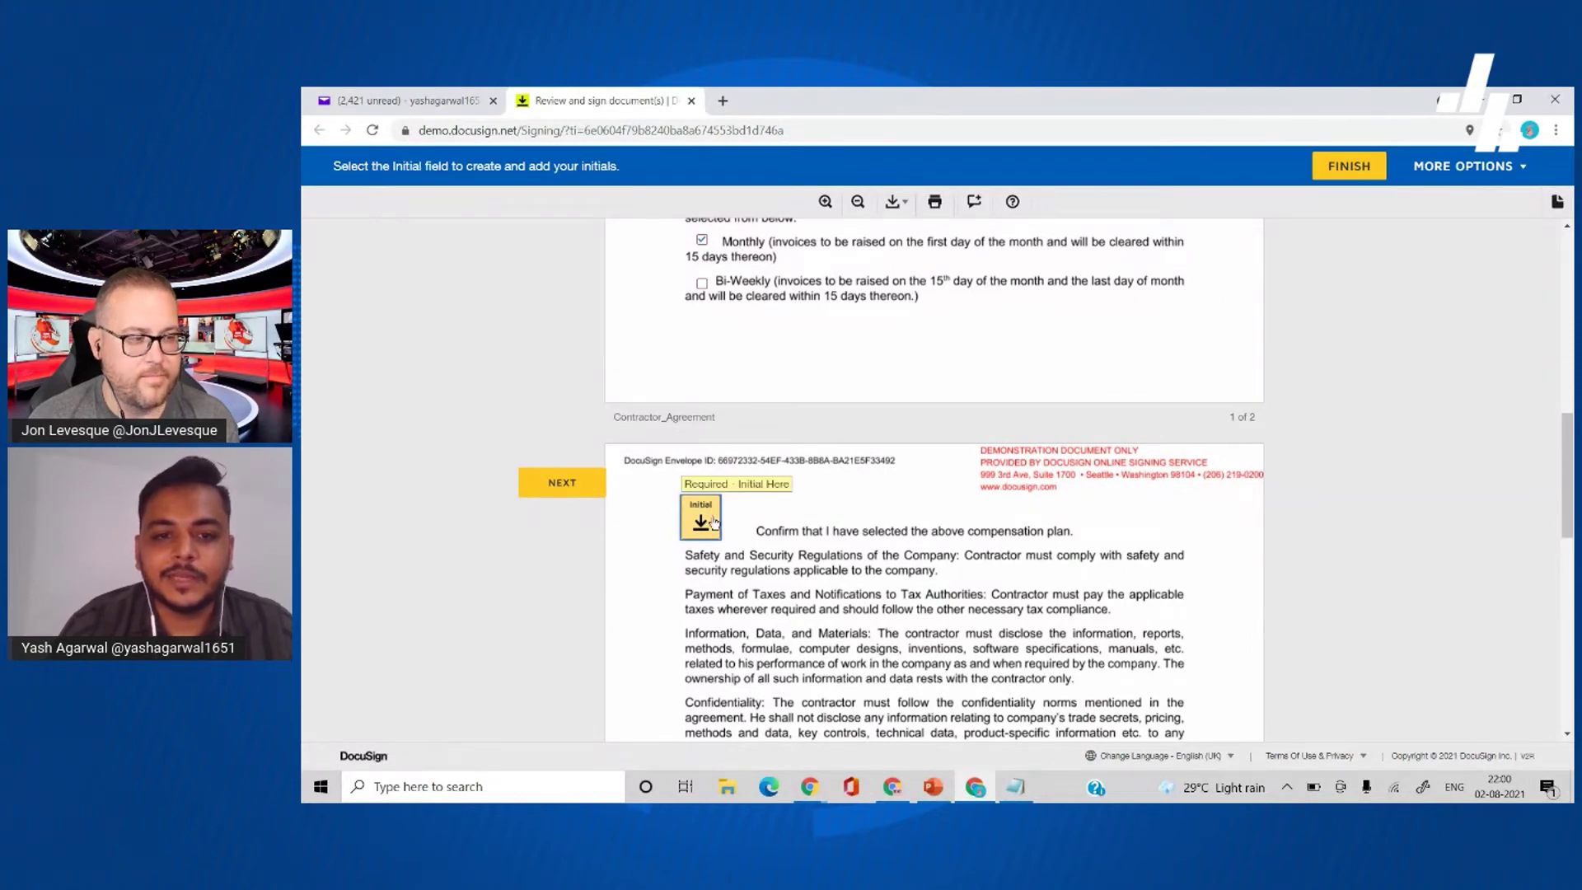
click(742, 500)
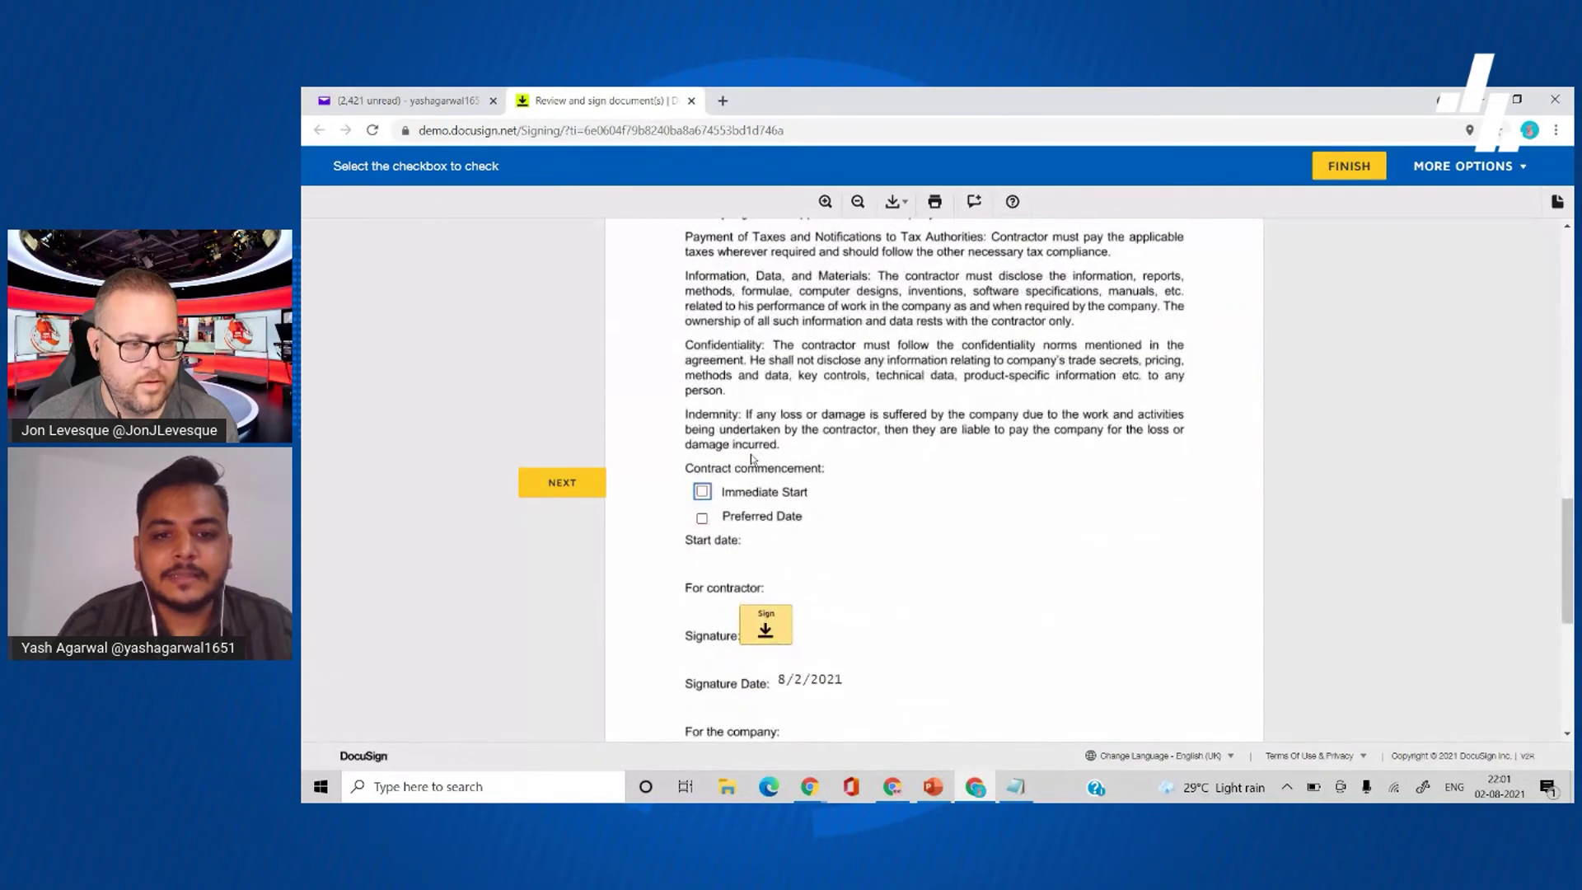
- Choose Preferred Date as the commencement option with start date 1/8
scroll(756, 494, down, 1)
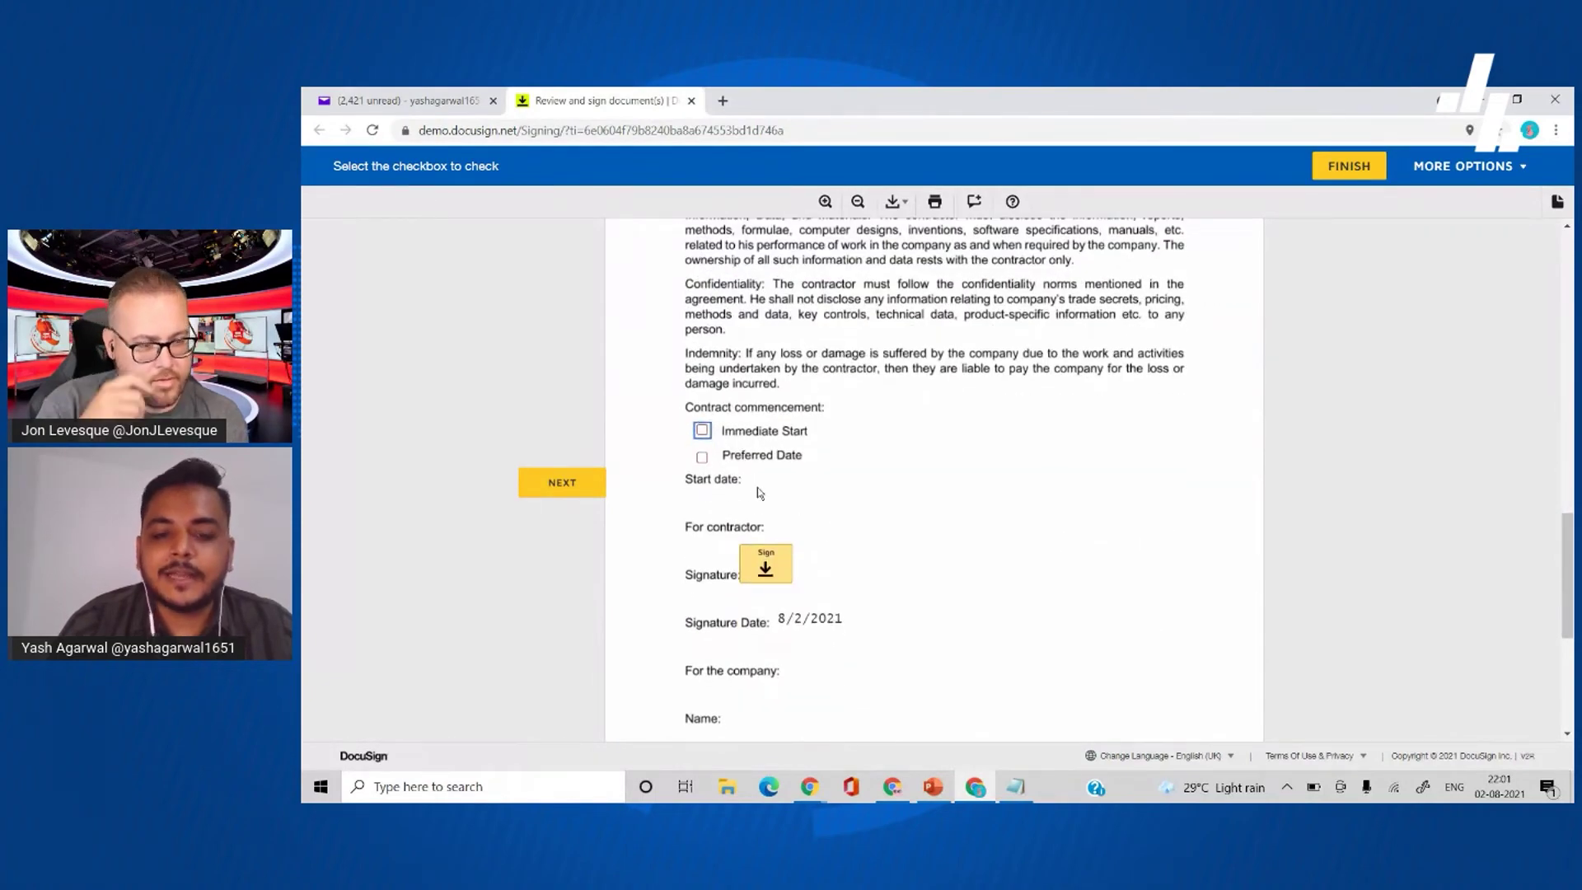
click(701, 430)
click(700, 431)
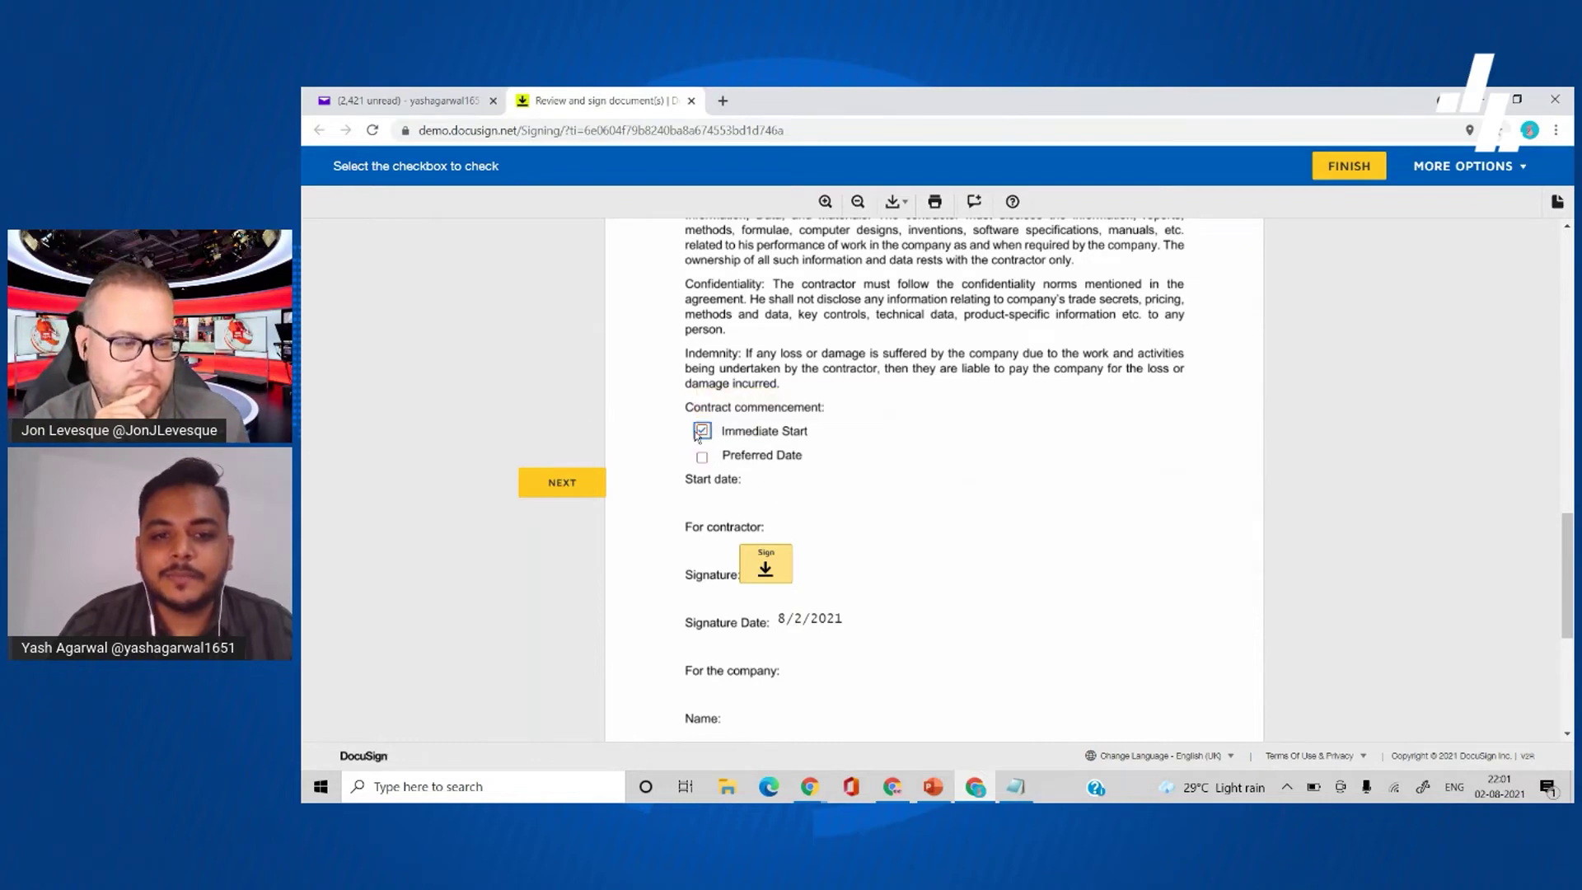
click(705, 460)
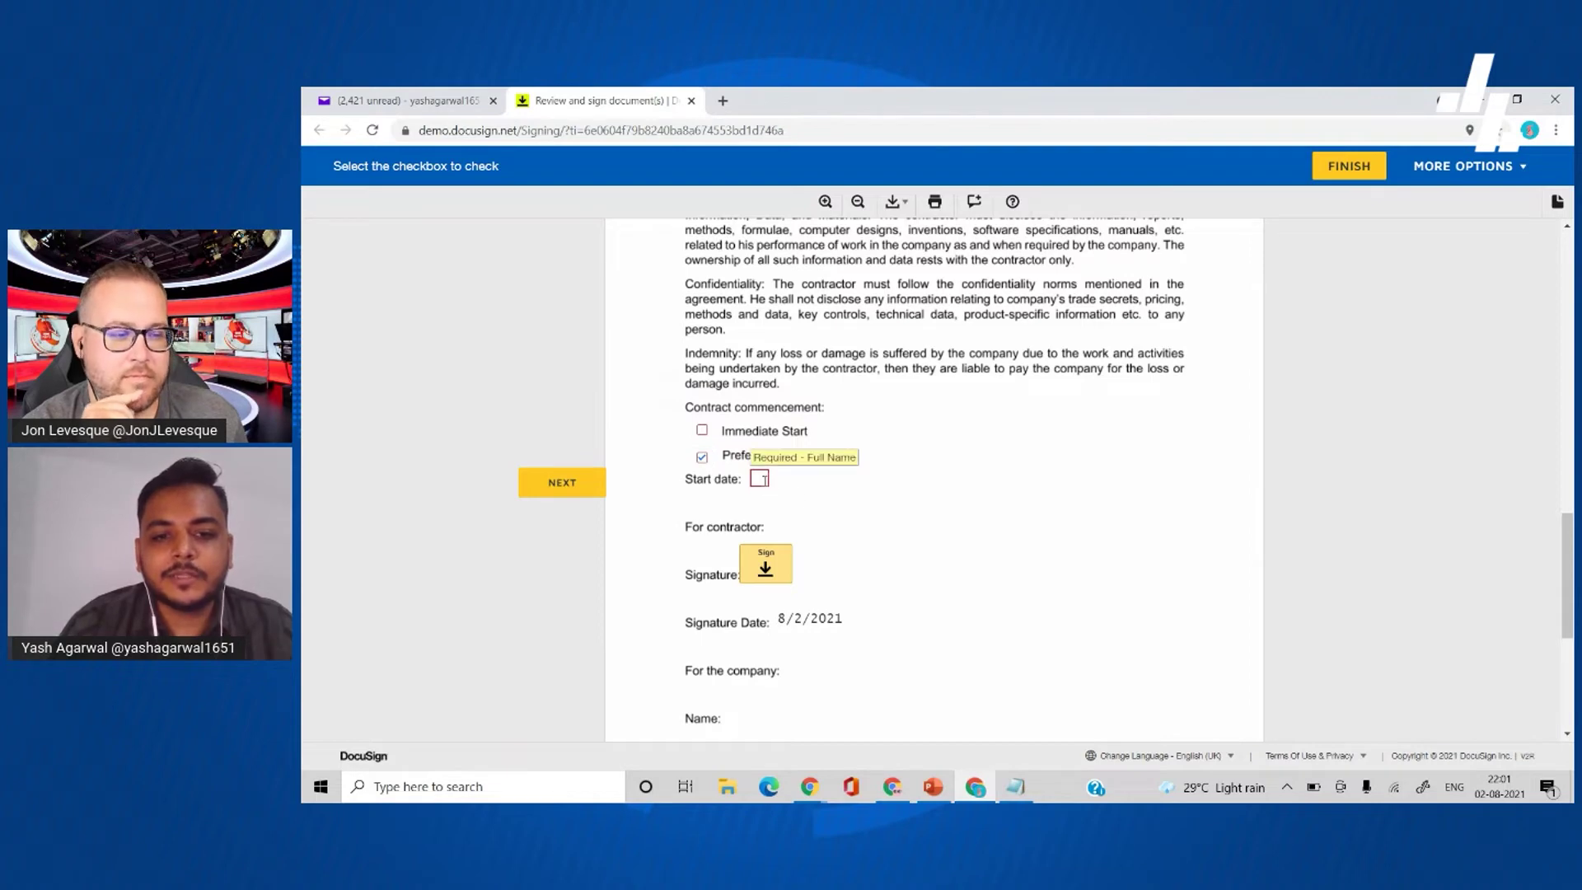
click(760, 479)
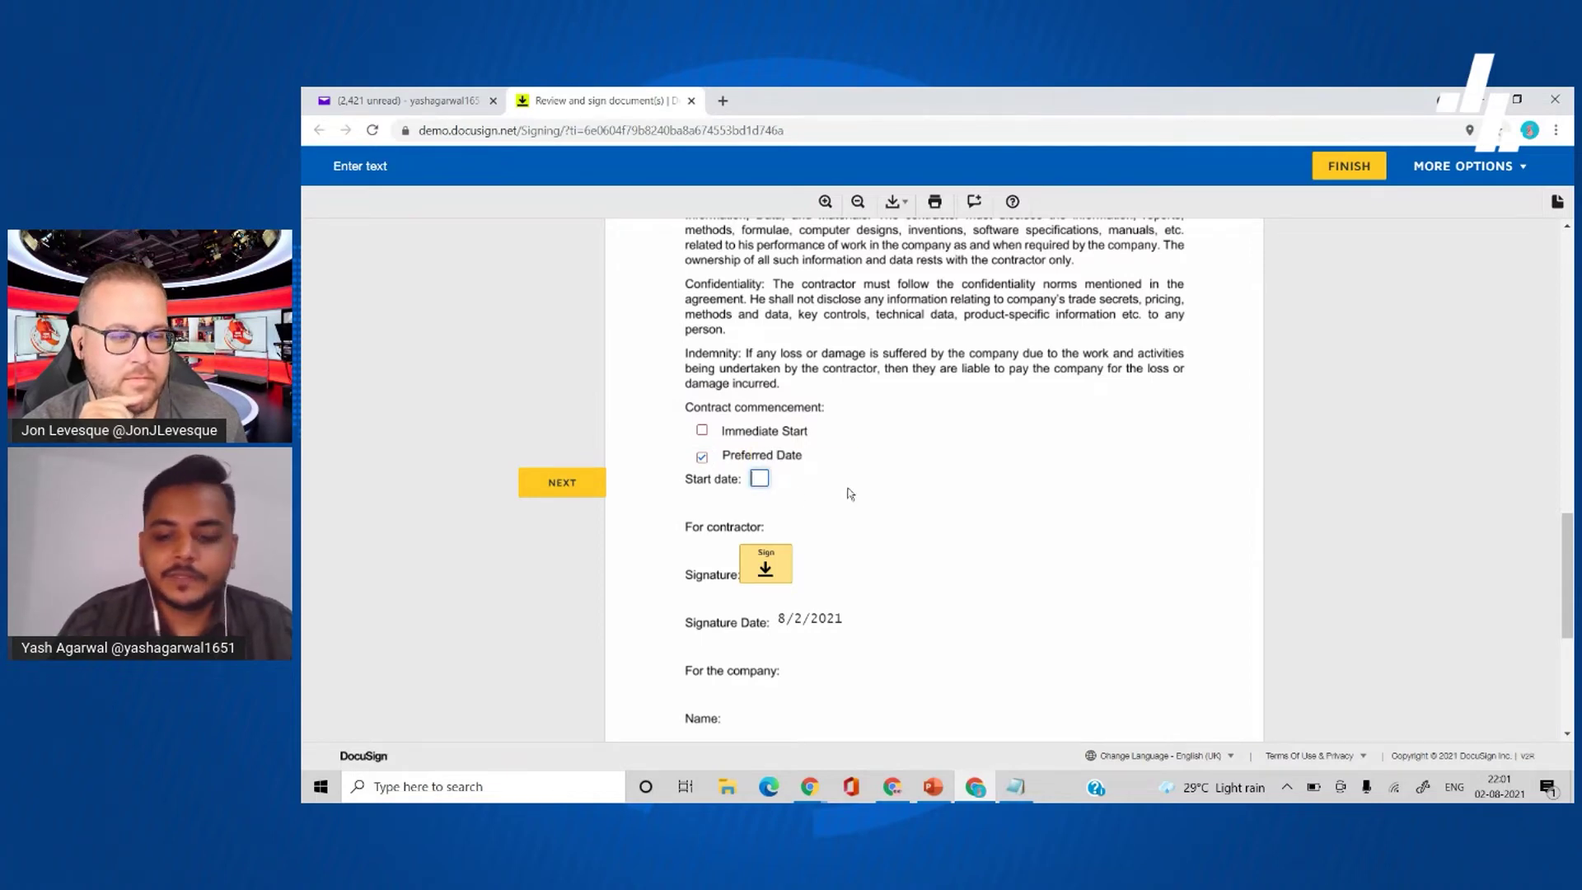
text(1/8)
- Sign and finish the agreement, decline saving a copy, and return to Power Automate run history
scroll(851, 494, down, 1)
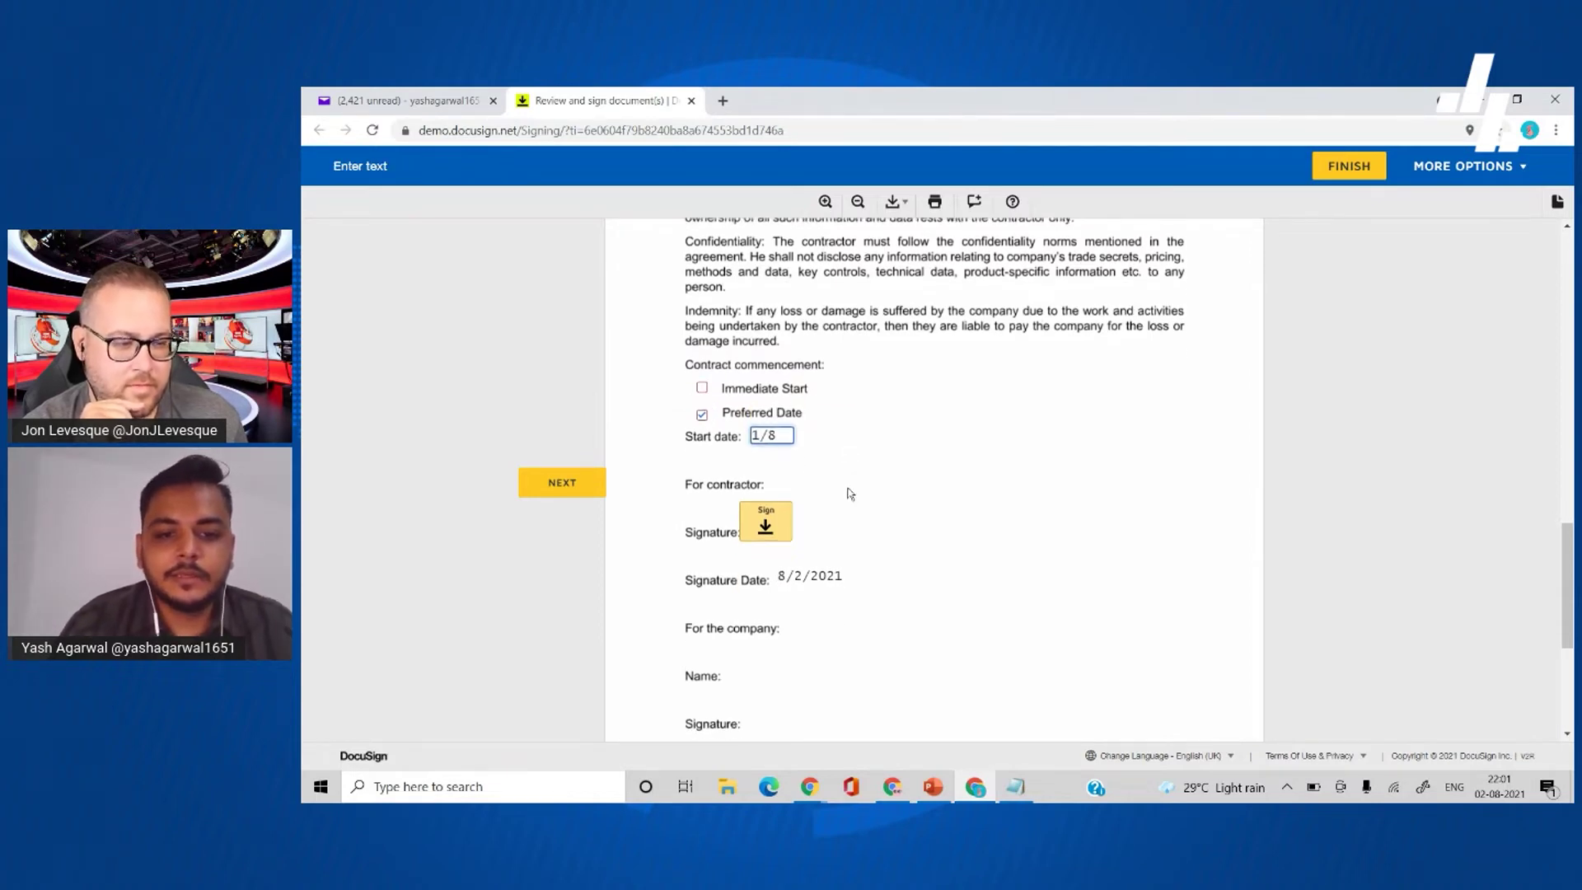
scroll(848, 548, down, 1)
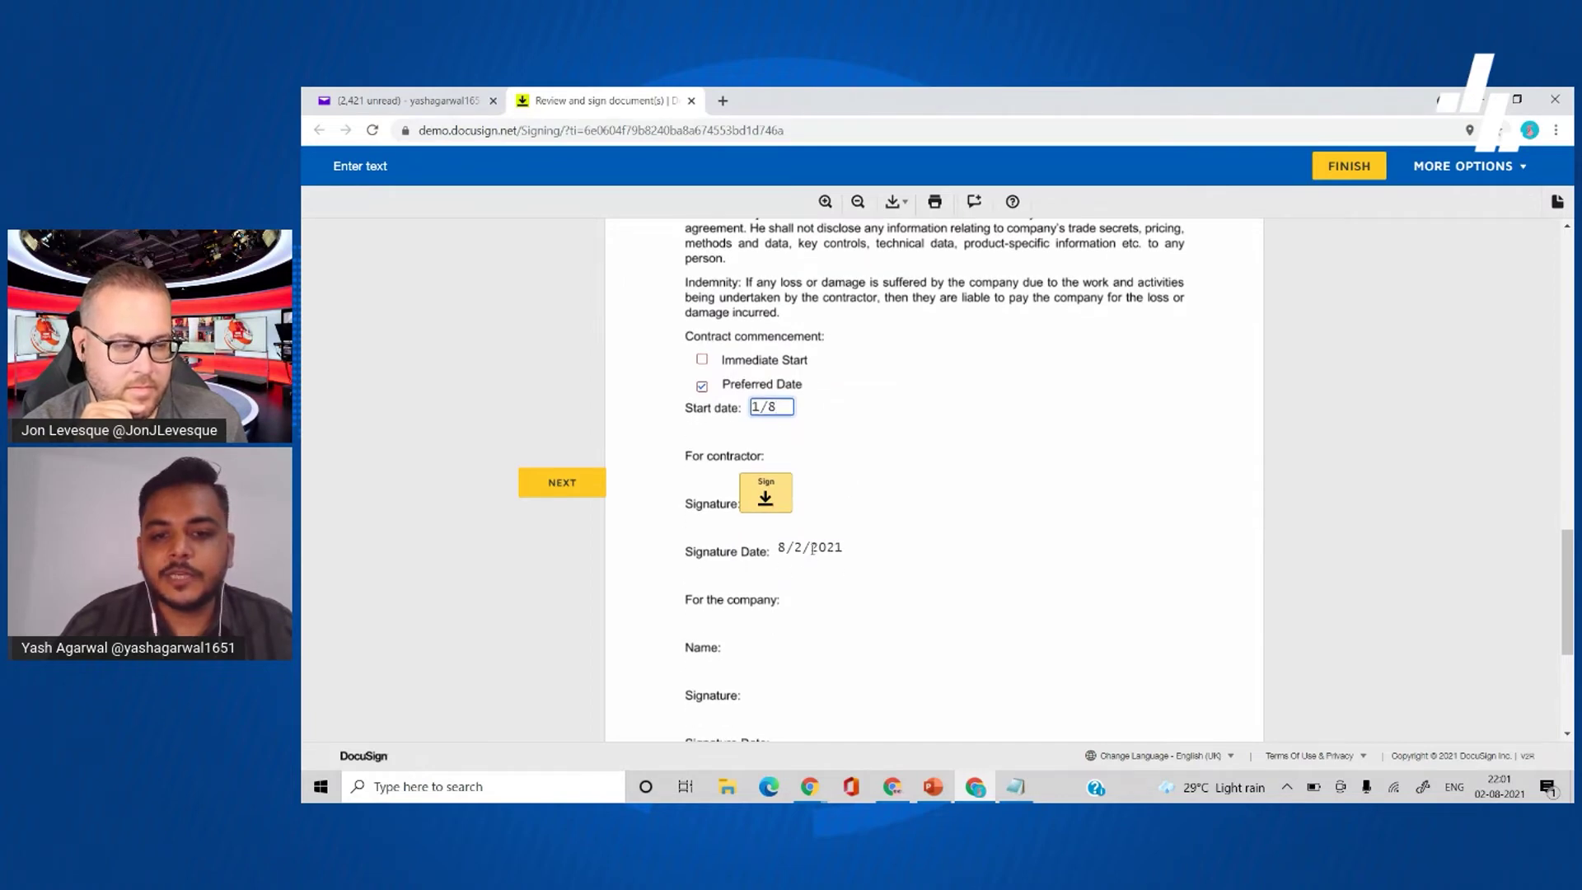
click(765, 501)
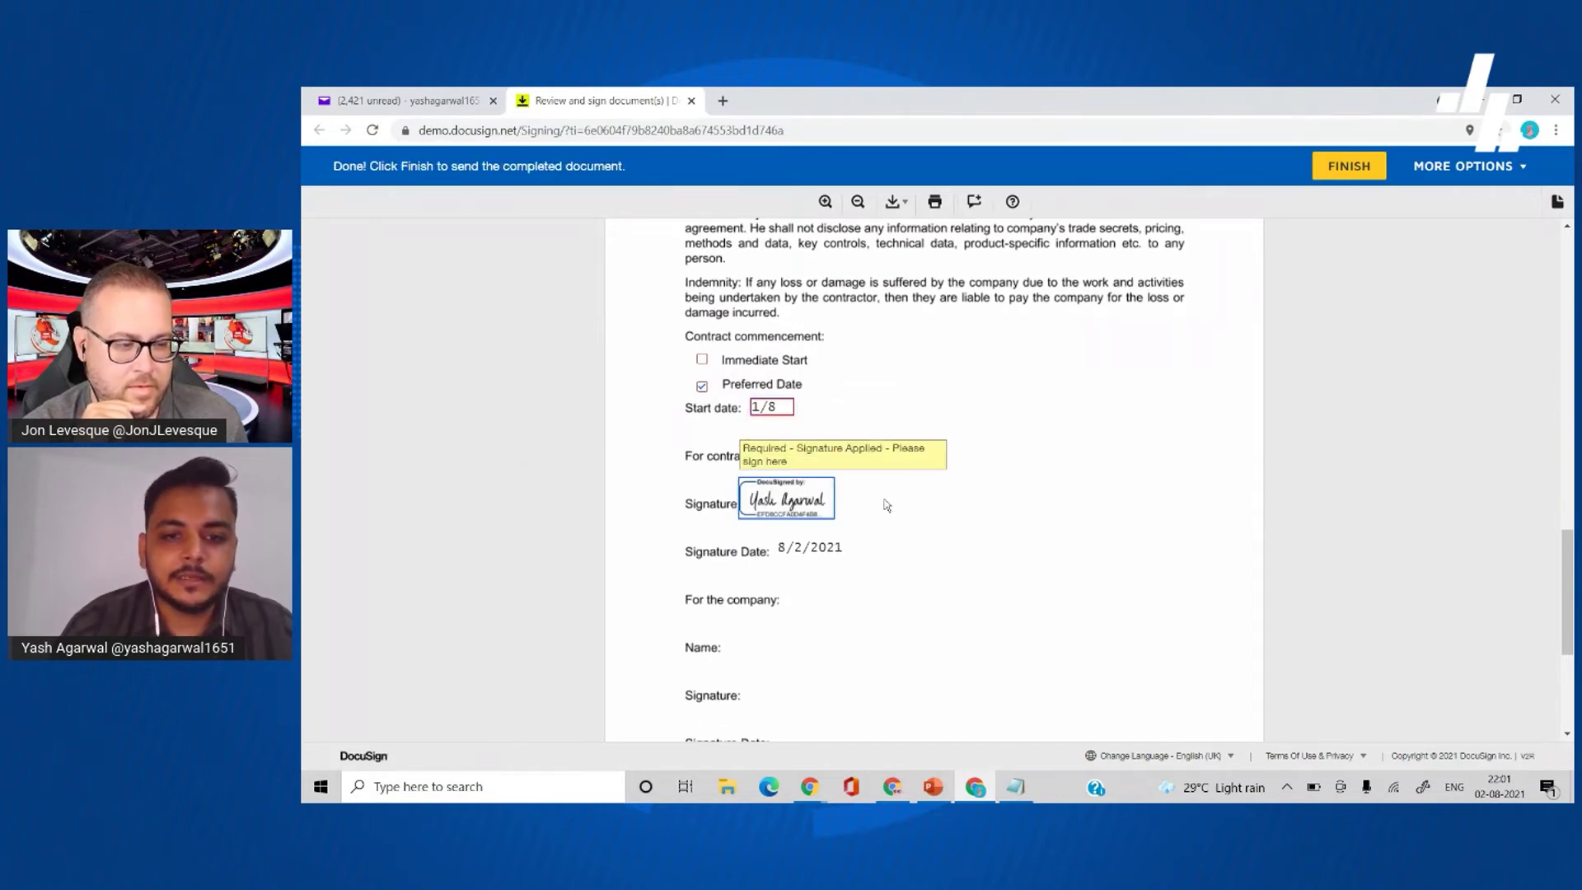
click(1357, 168)
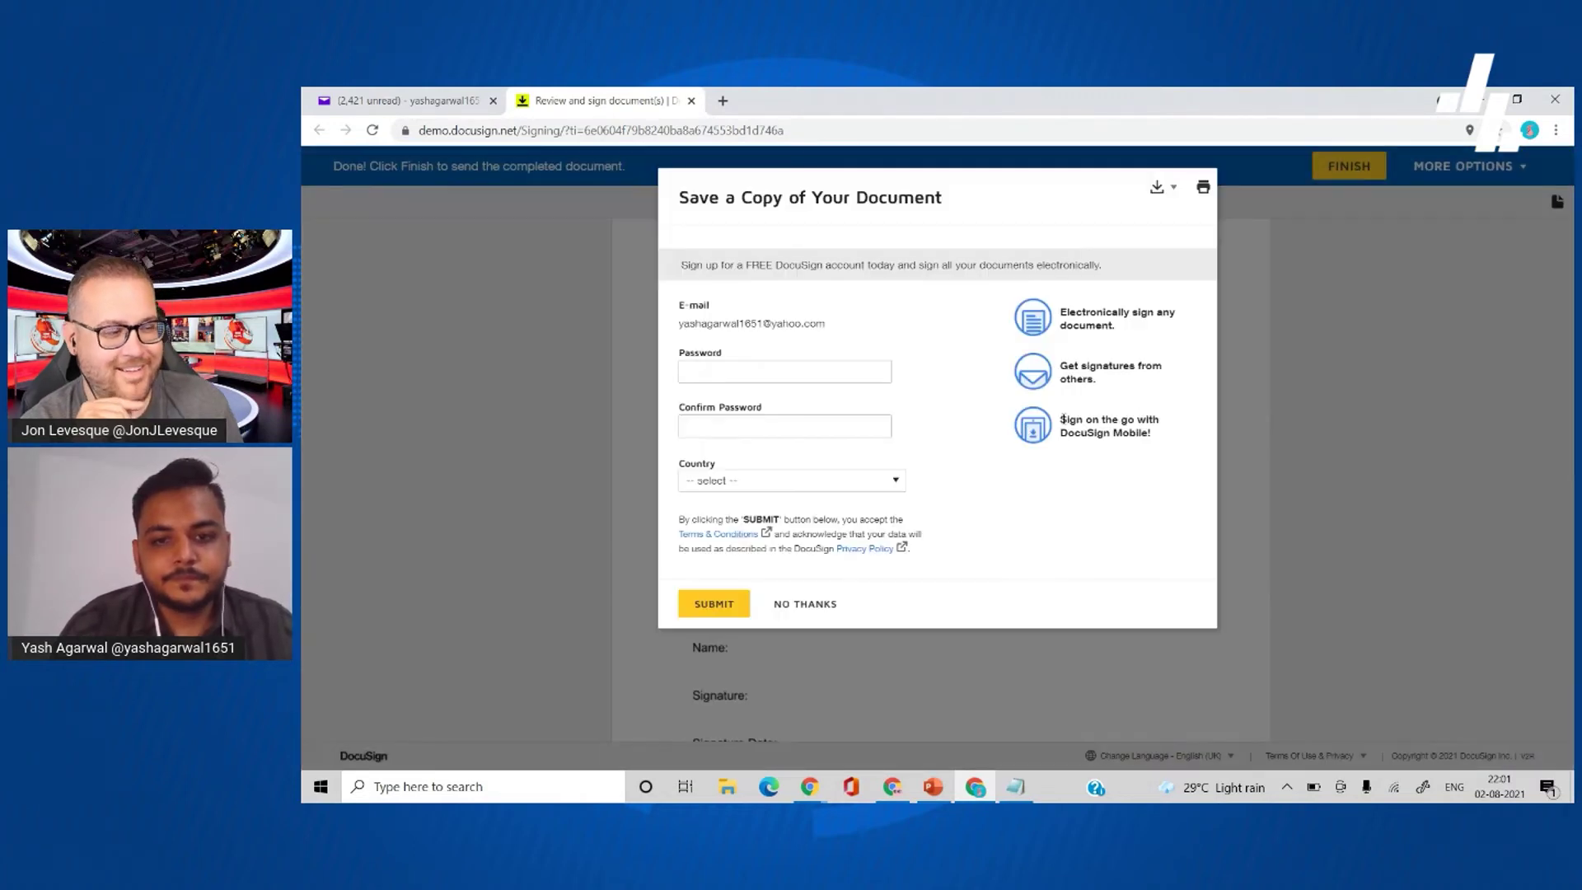
click(819, 607)
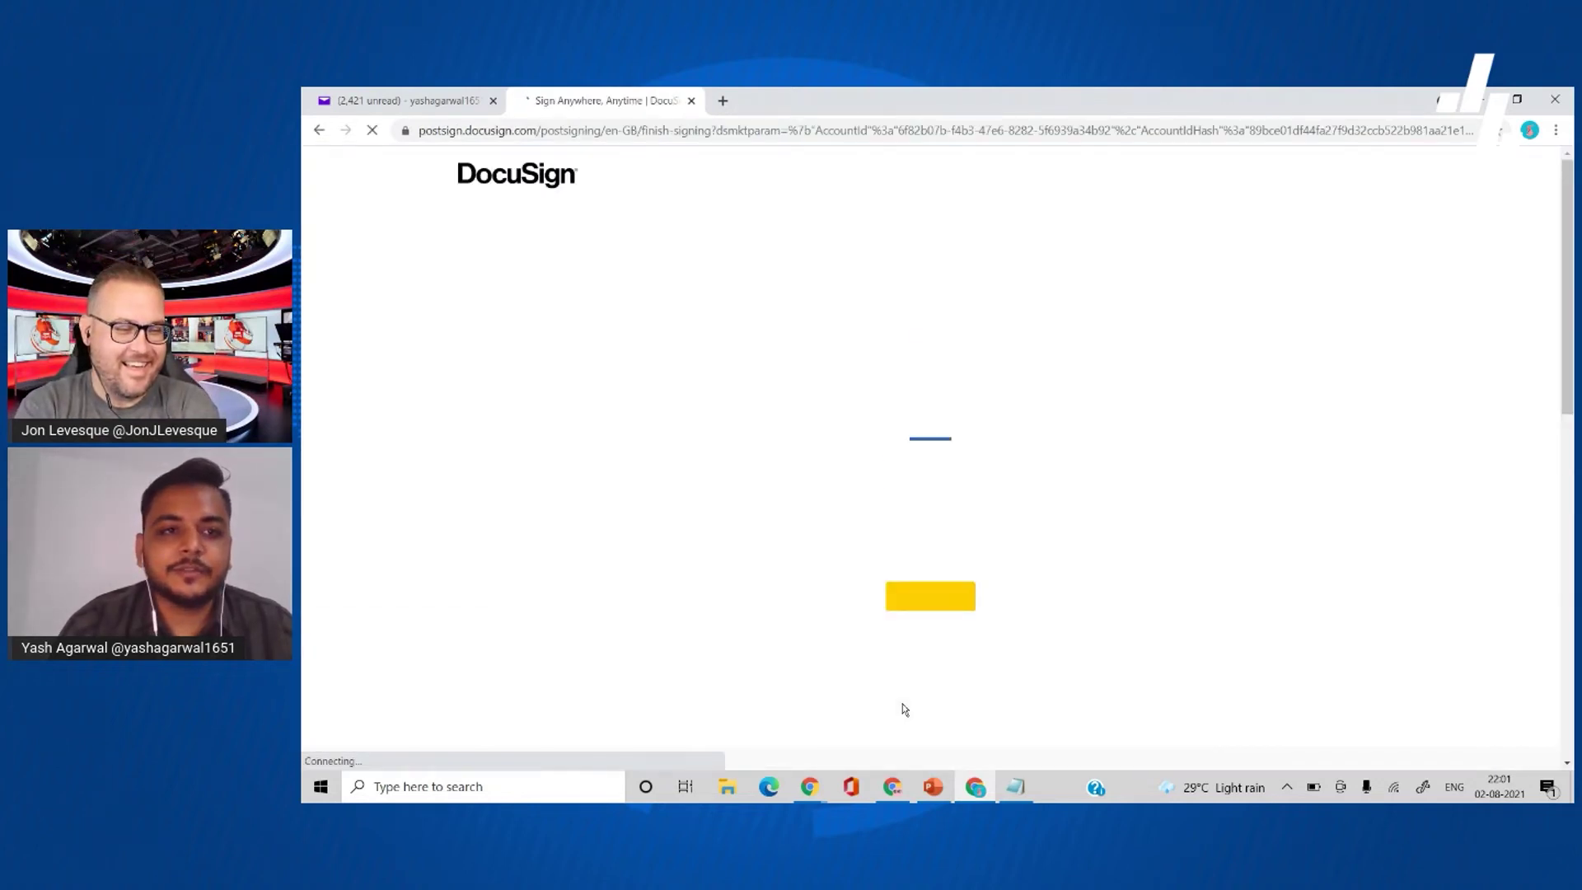
mouse_move(812, 782)
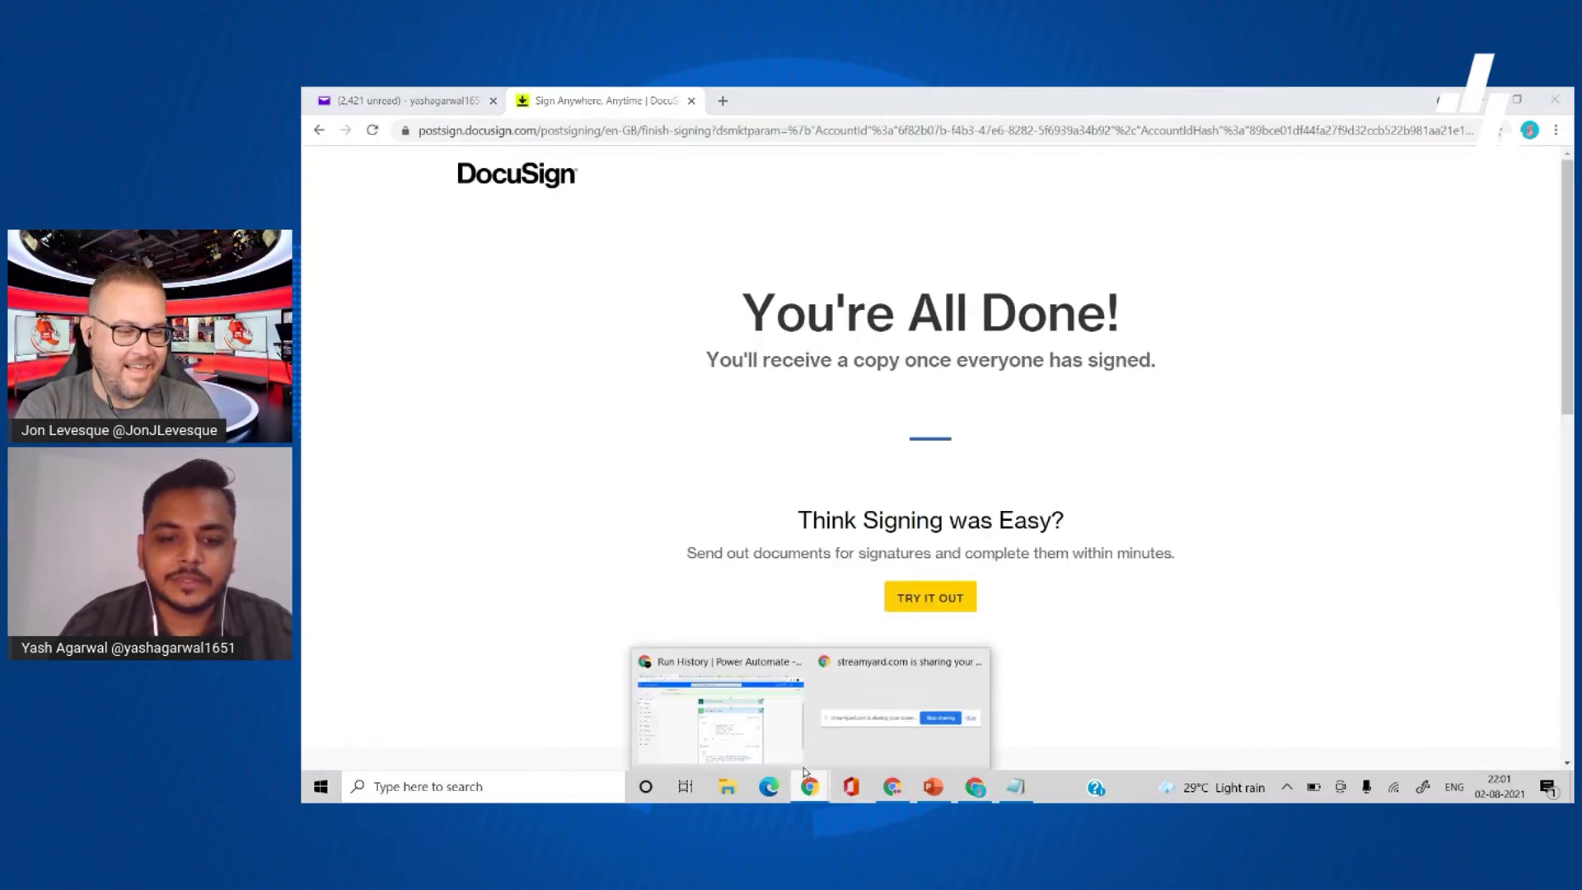
click(742, 713)
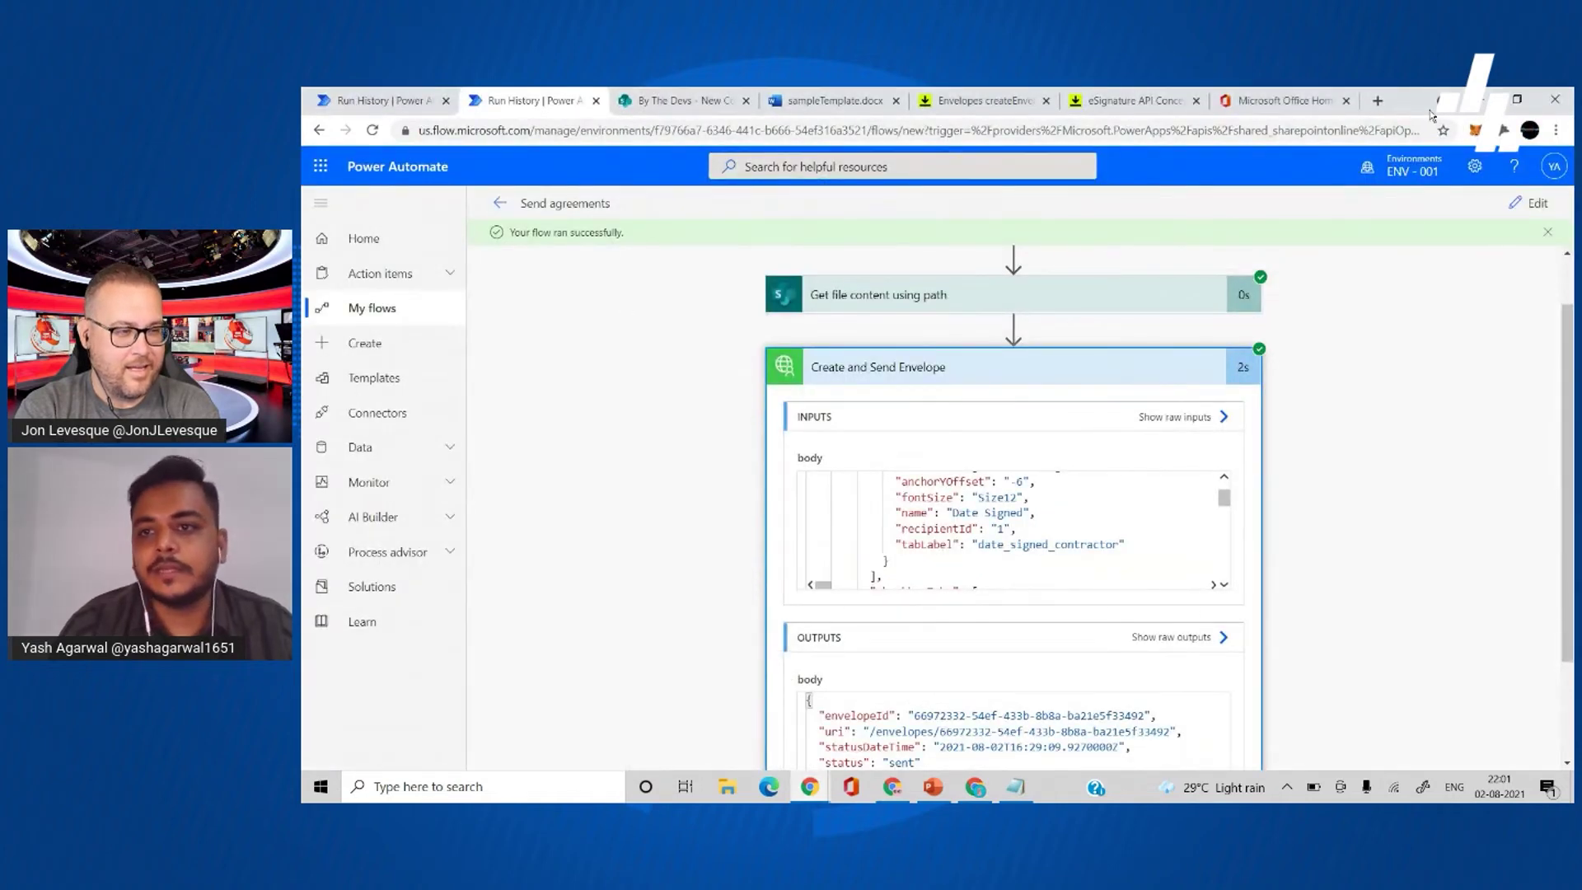
- Load gmail.com in a new Chrome tab
click(1378, 102)
text(gmi)
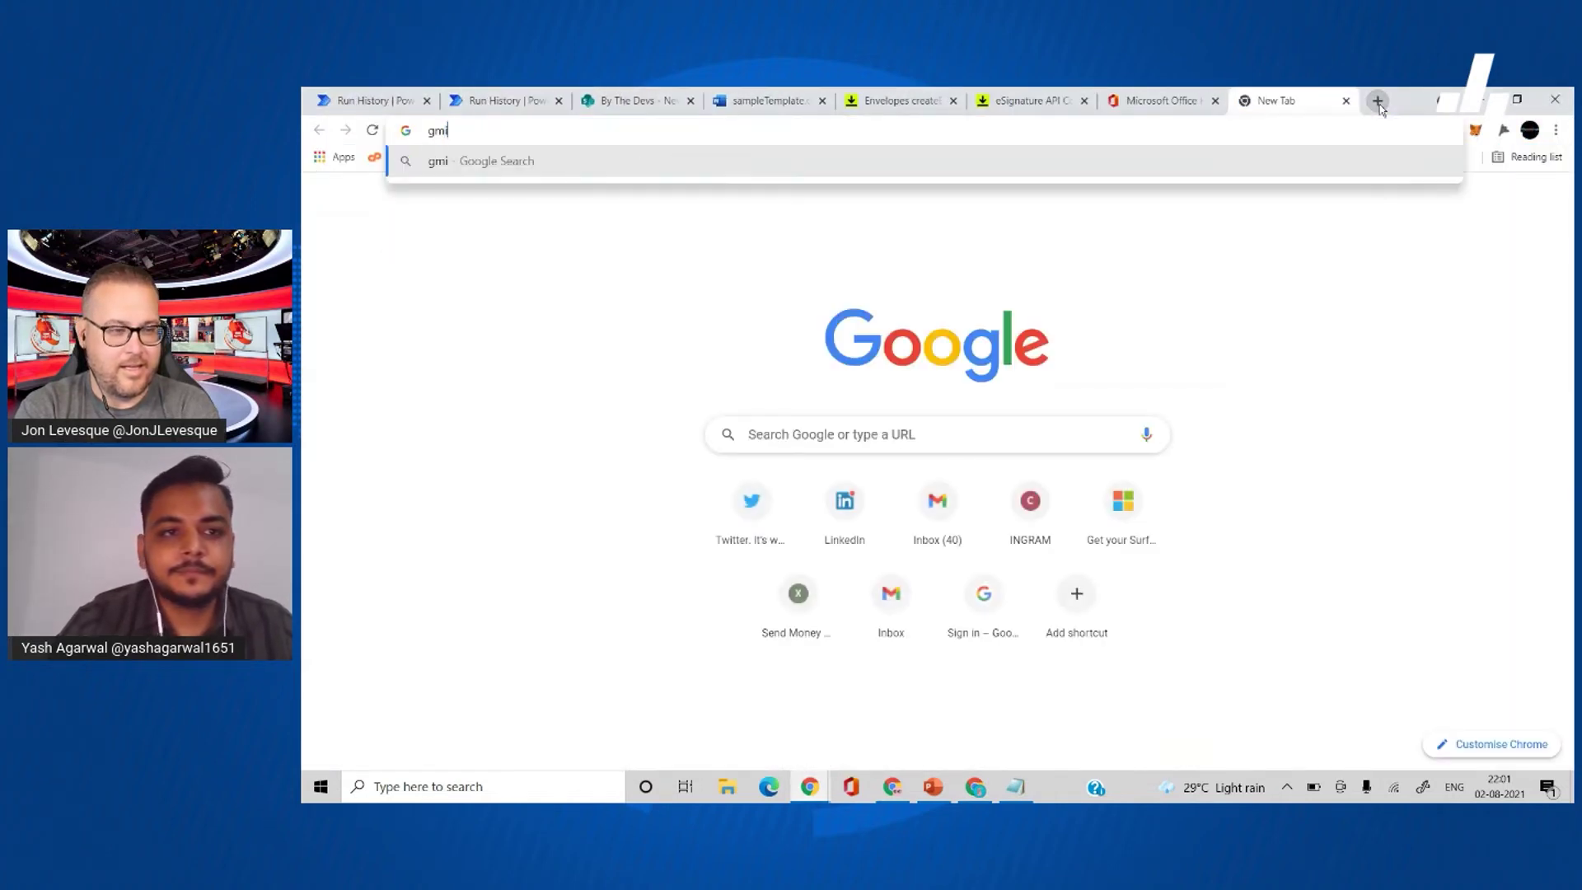
key(BackSpace)
text(ai)
key(Return)
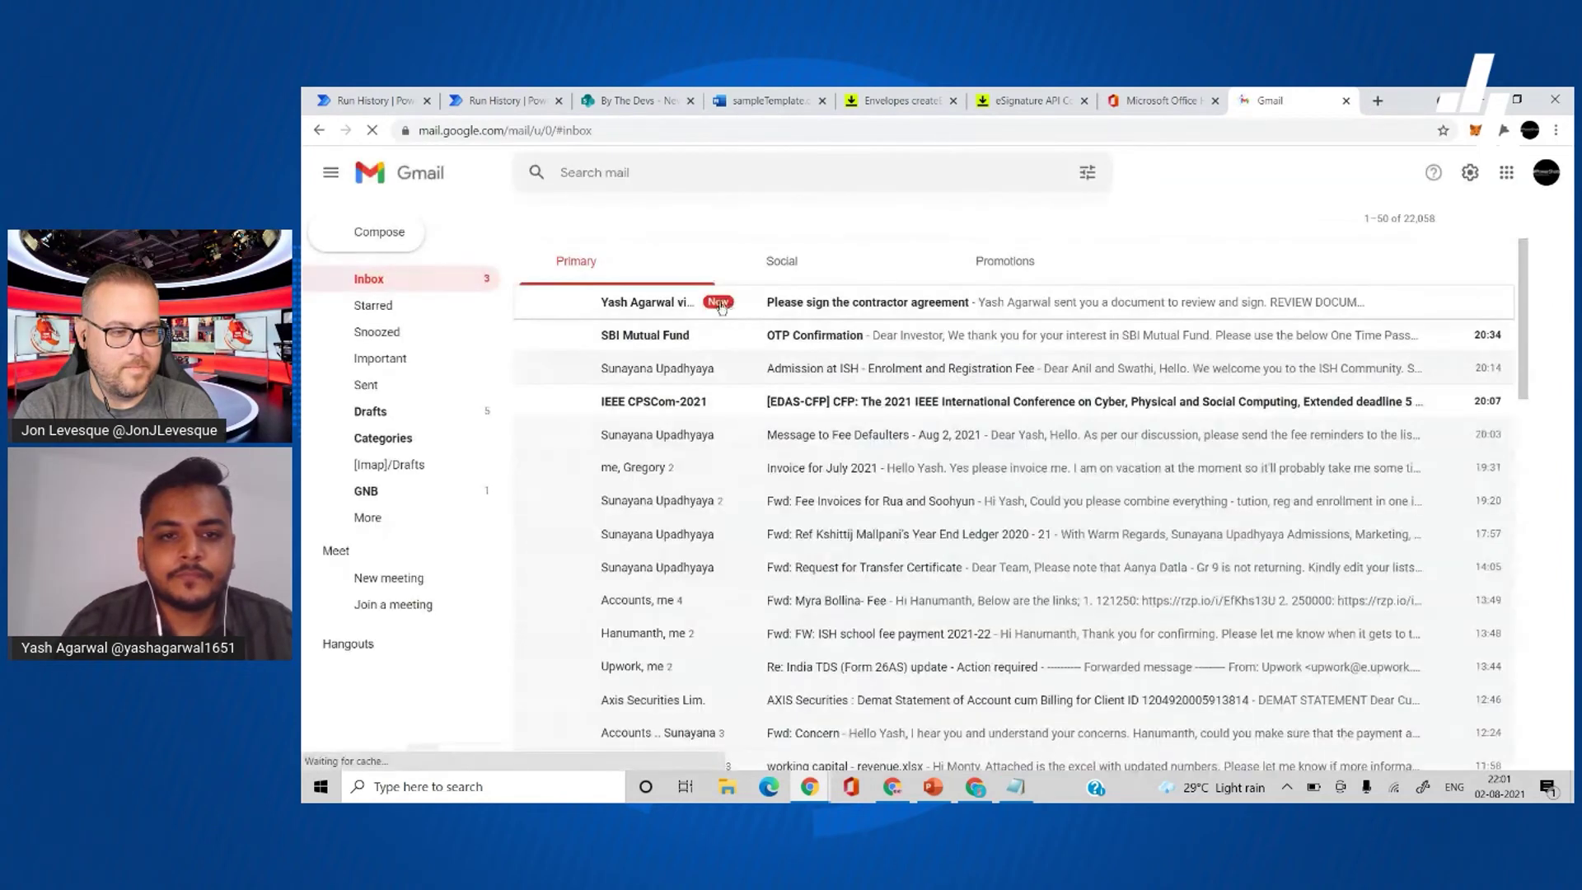
- Open the 'Please sign the contractor agreement' email and launch its REVIEW DOCUMENT page
click(807, 311)
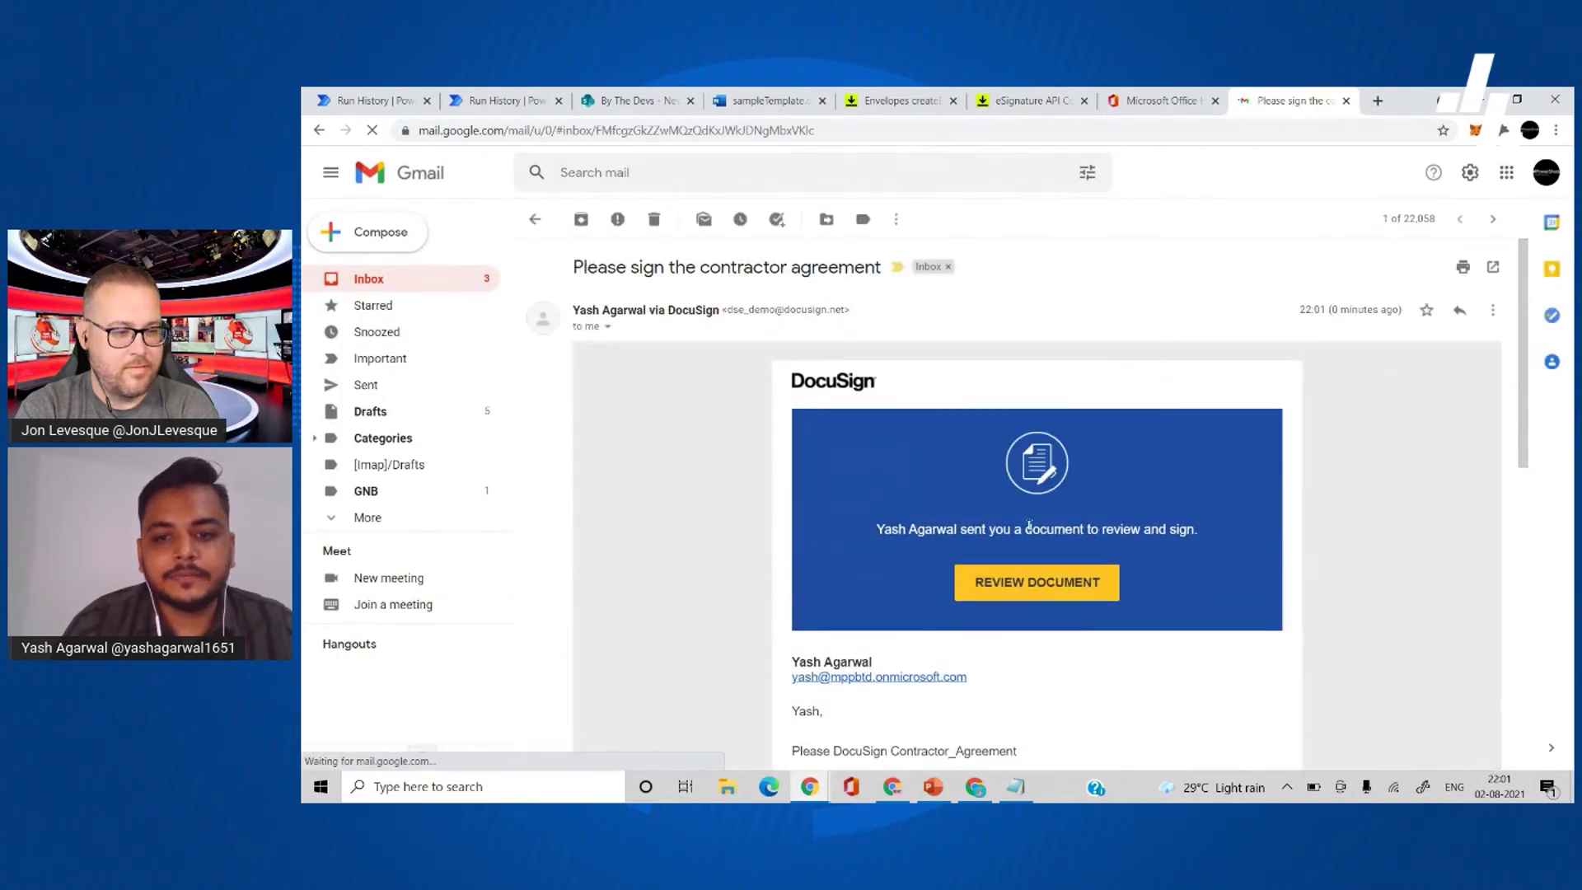
scroll(736, 551, down, 3)
scroll(896, 604, up, 1)
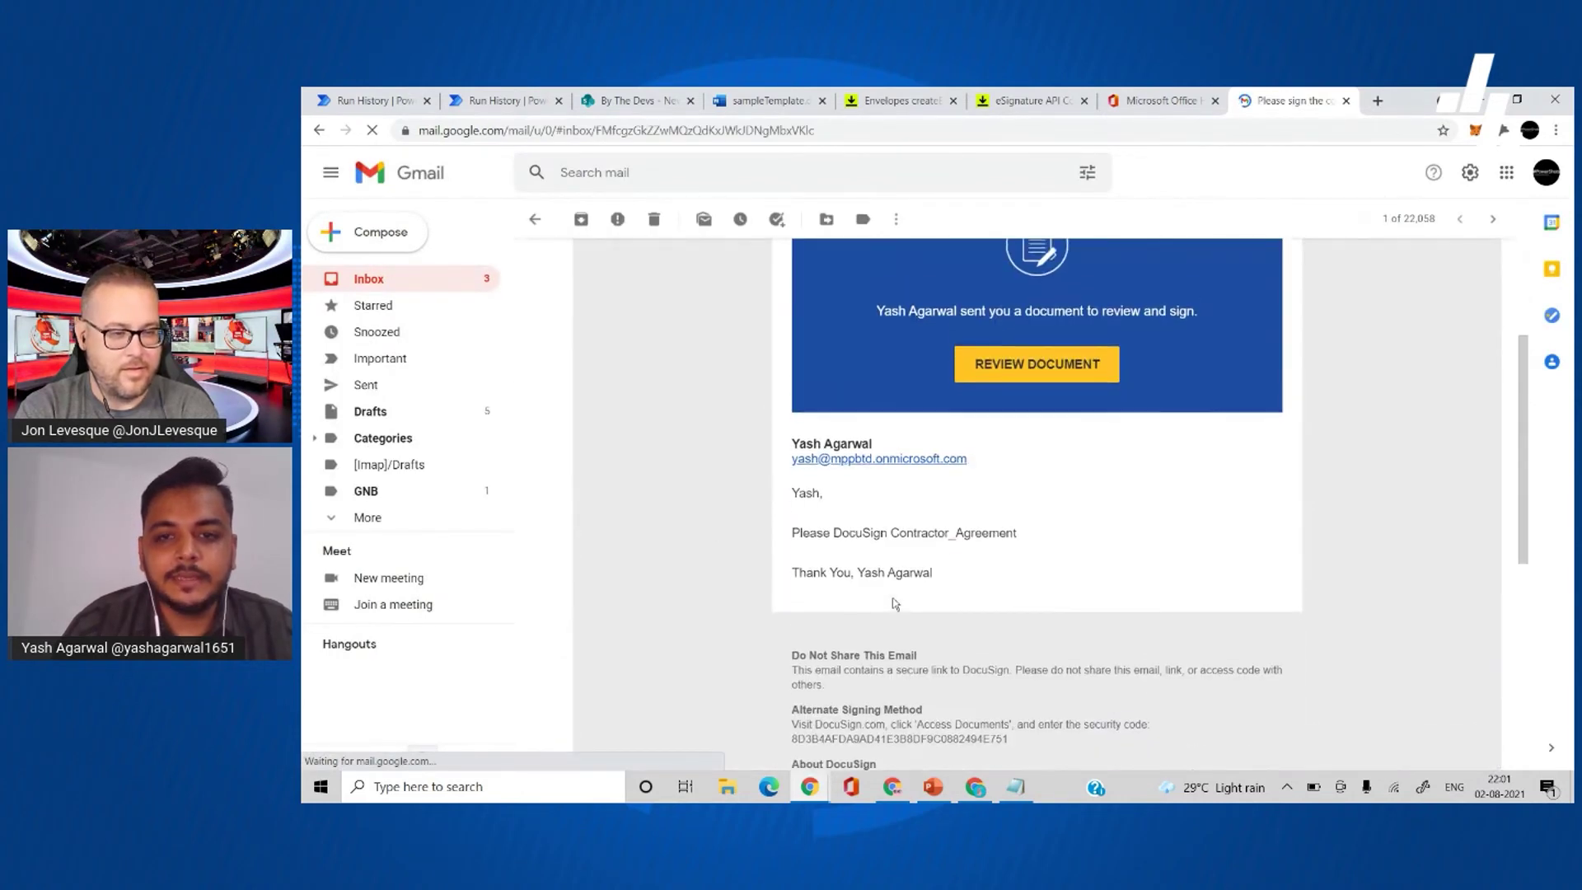
click(1021, 365)
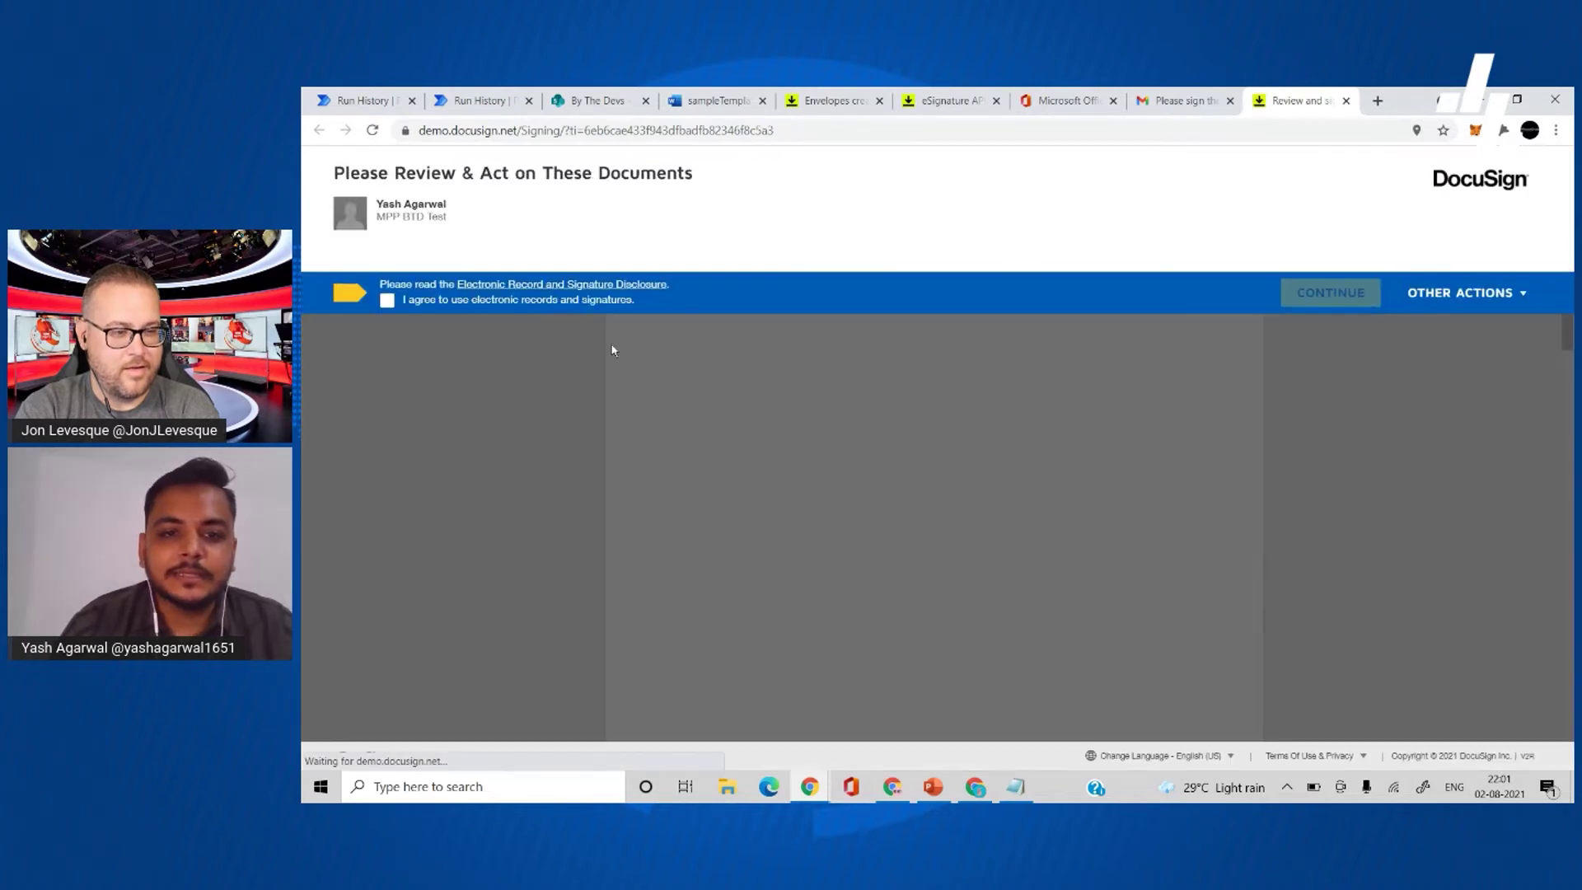
- Accept the electronic records disclosure and scroll down to the company signature block
click(421, 302)
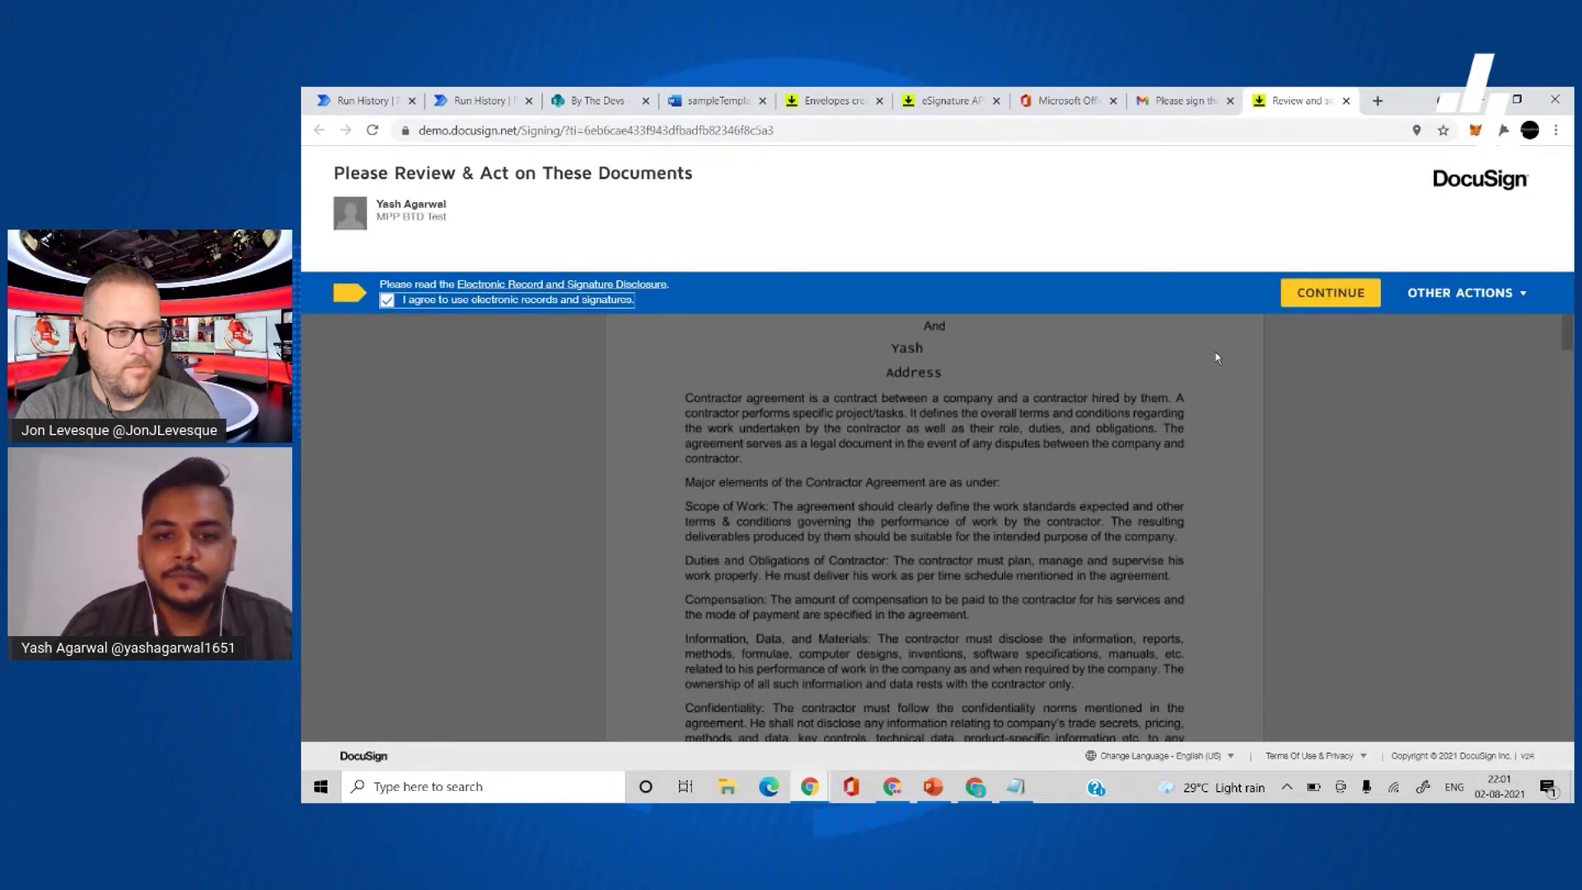
click(1322, 295)
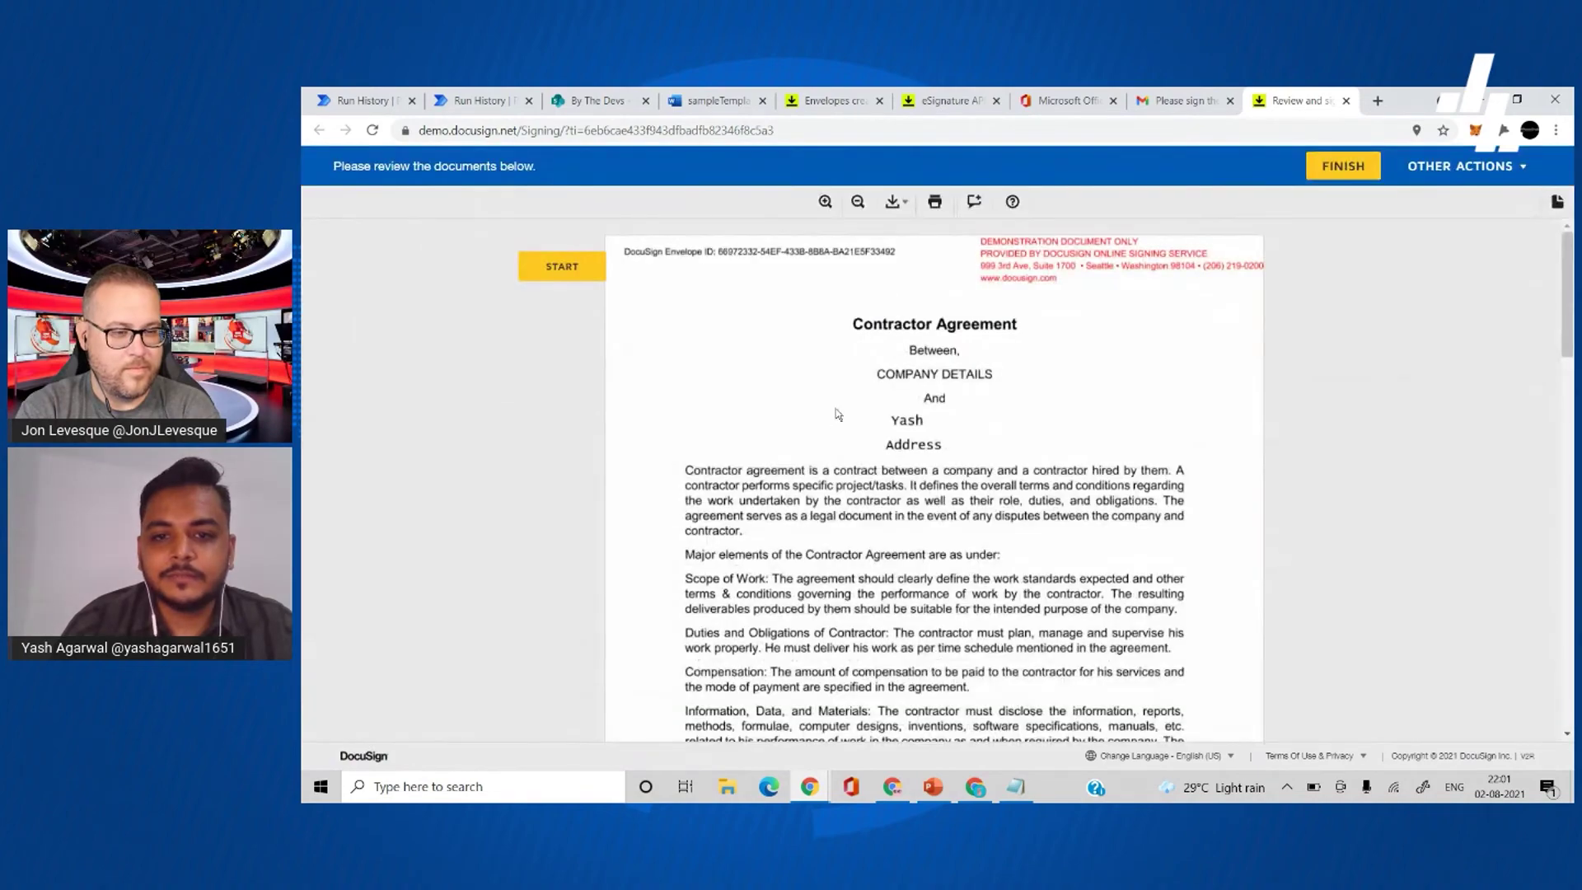
scroll(659, 309, down, 10)
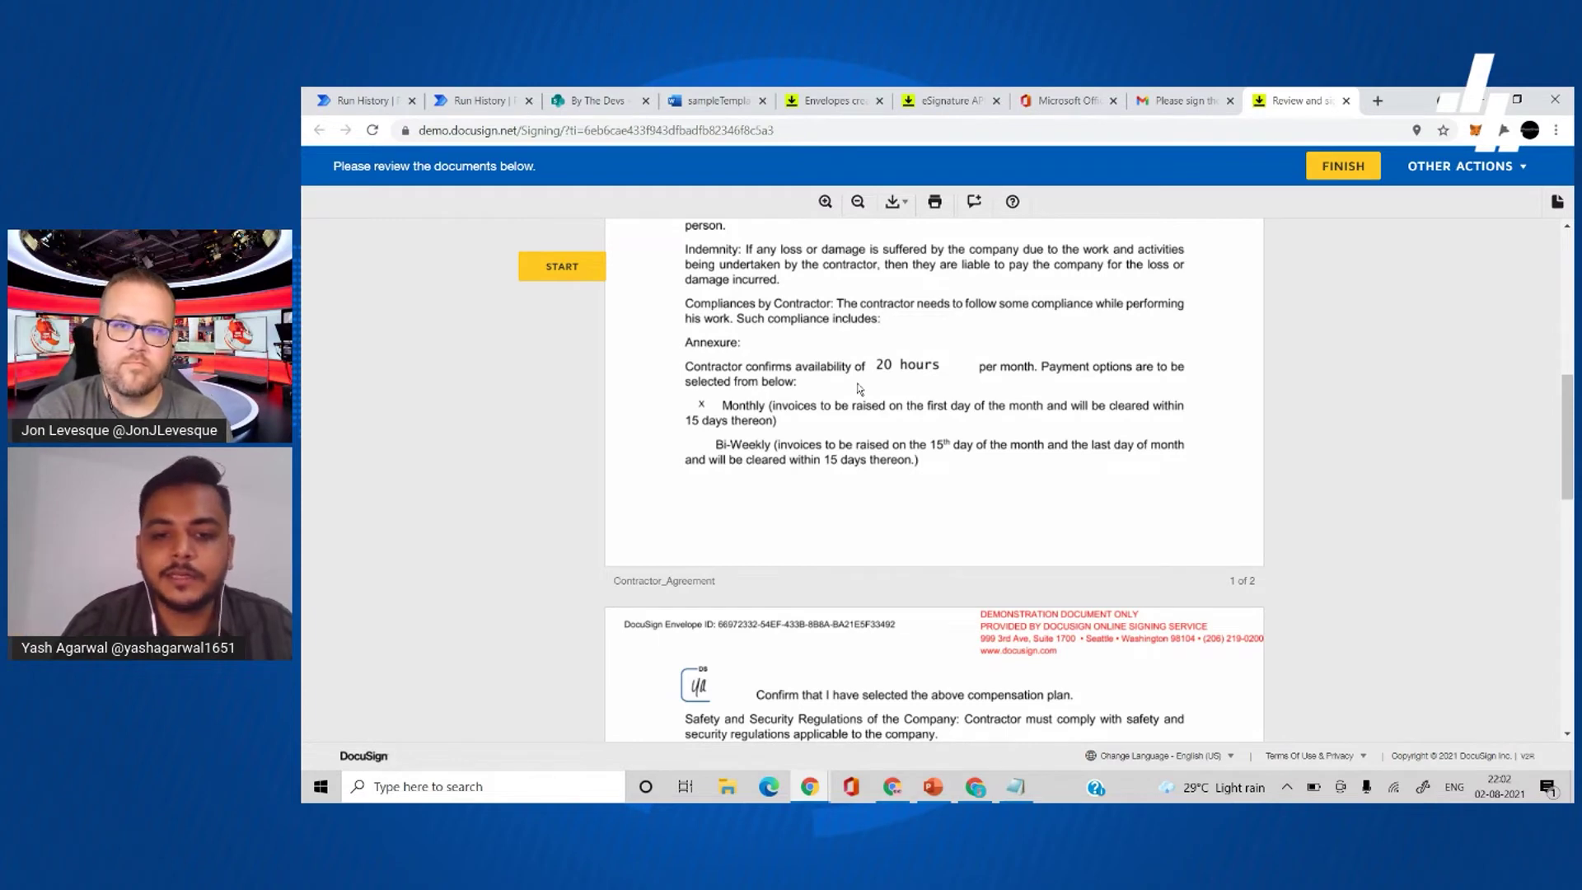
scroll(858, 389, down, 3)
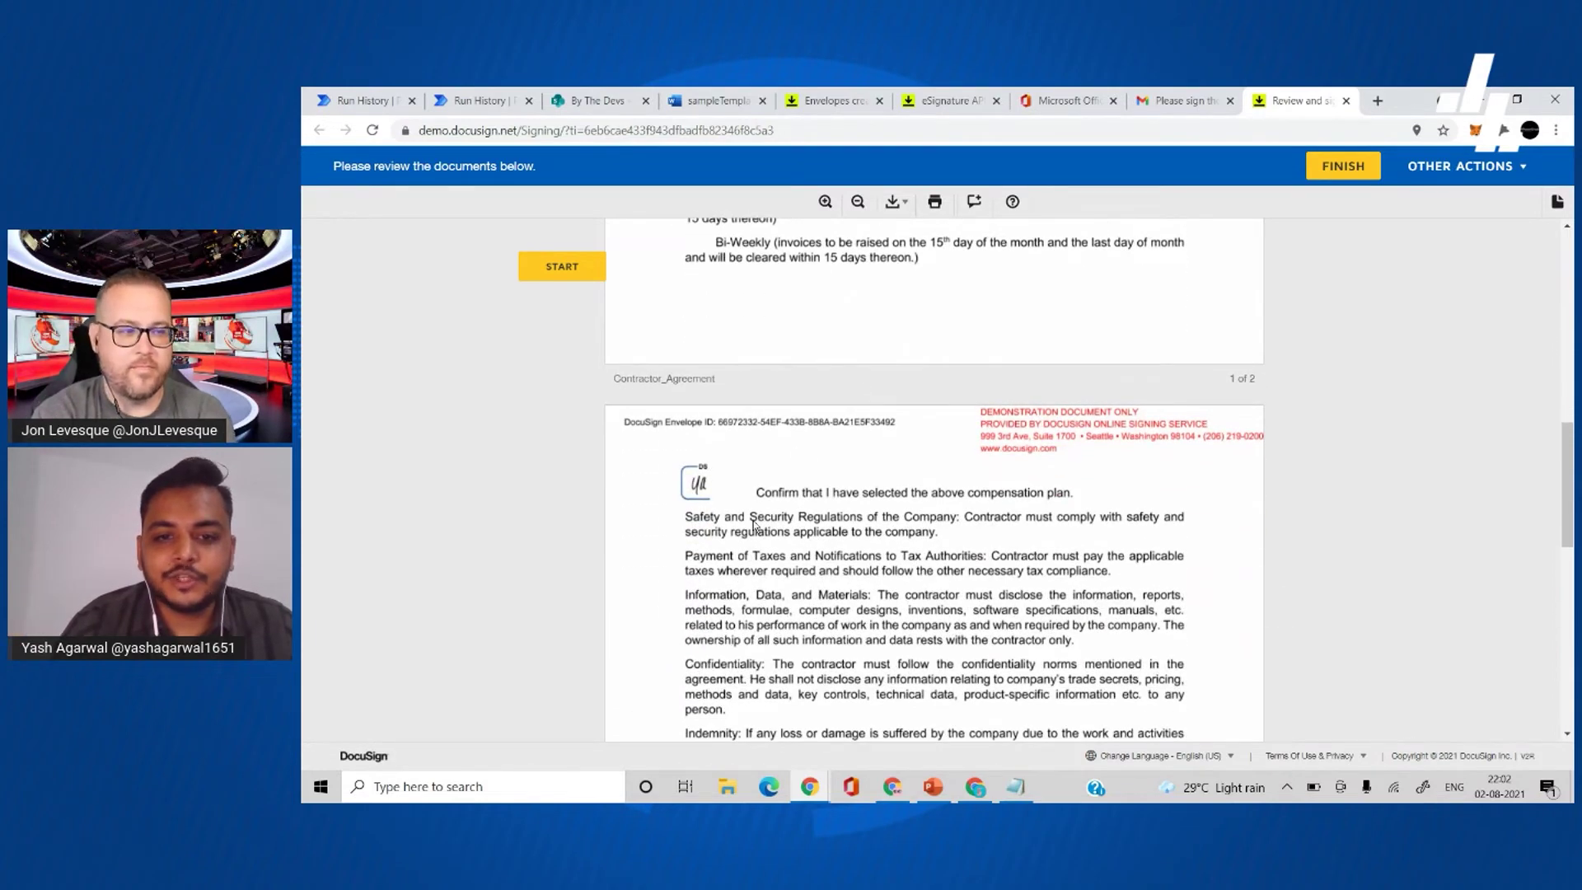
scroll(753, 525, down, 10)
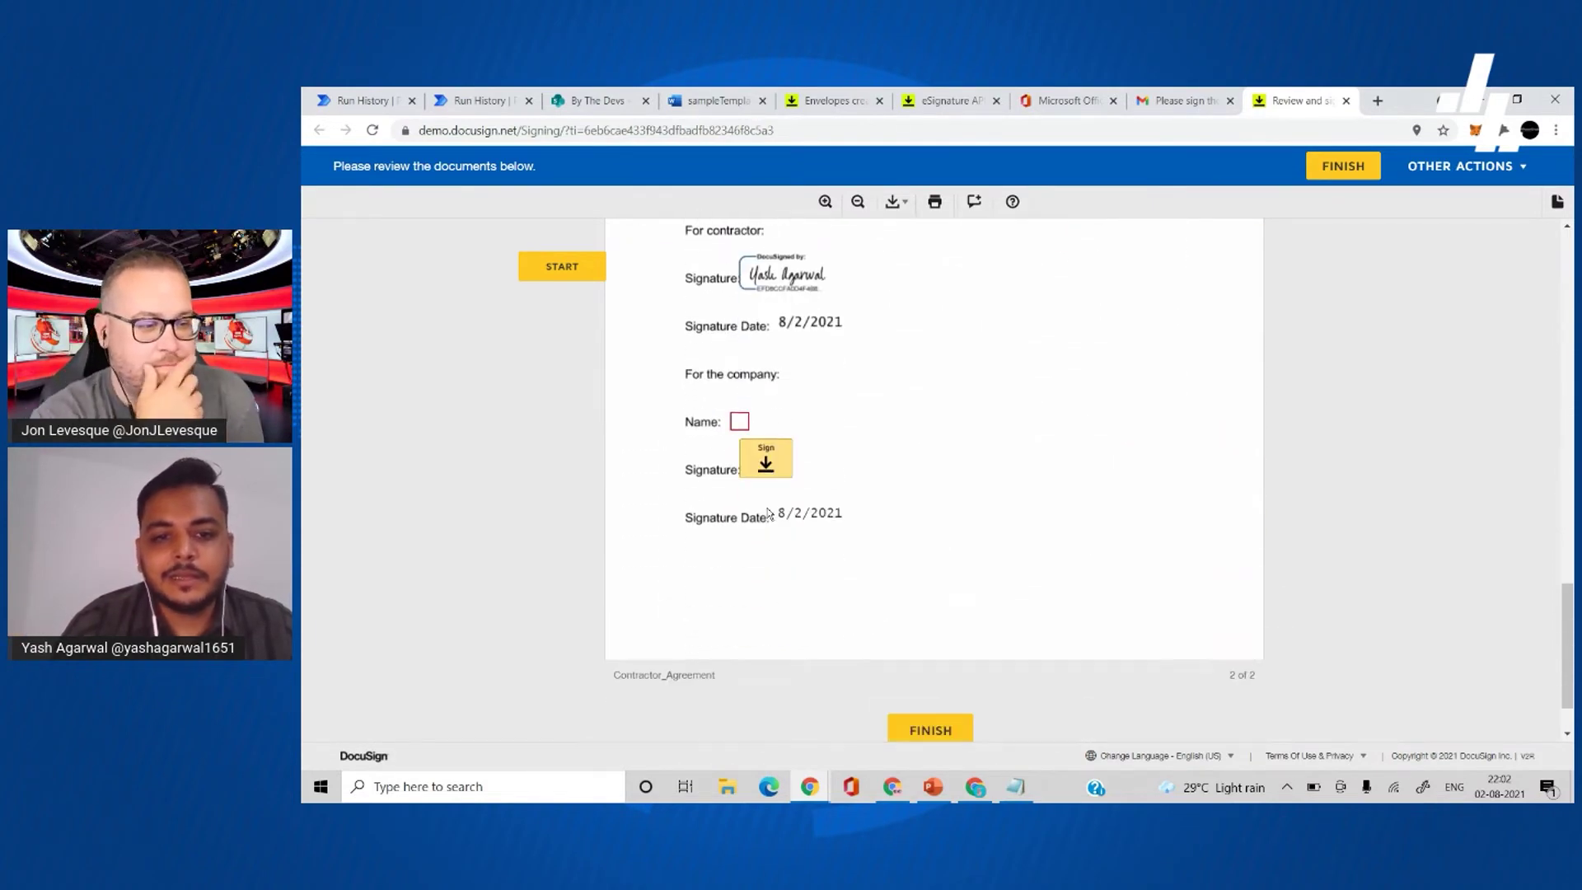
- Enter the company signer's name and begin signing for the company
click(739, 421)
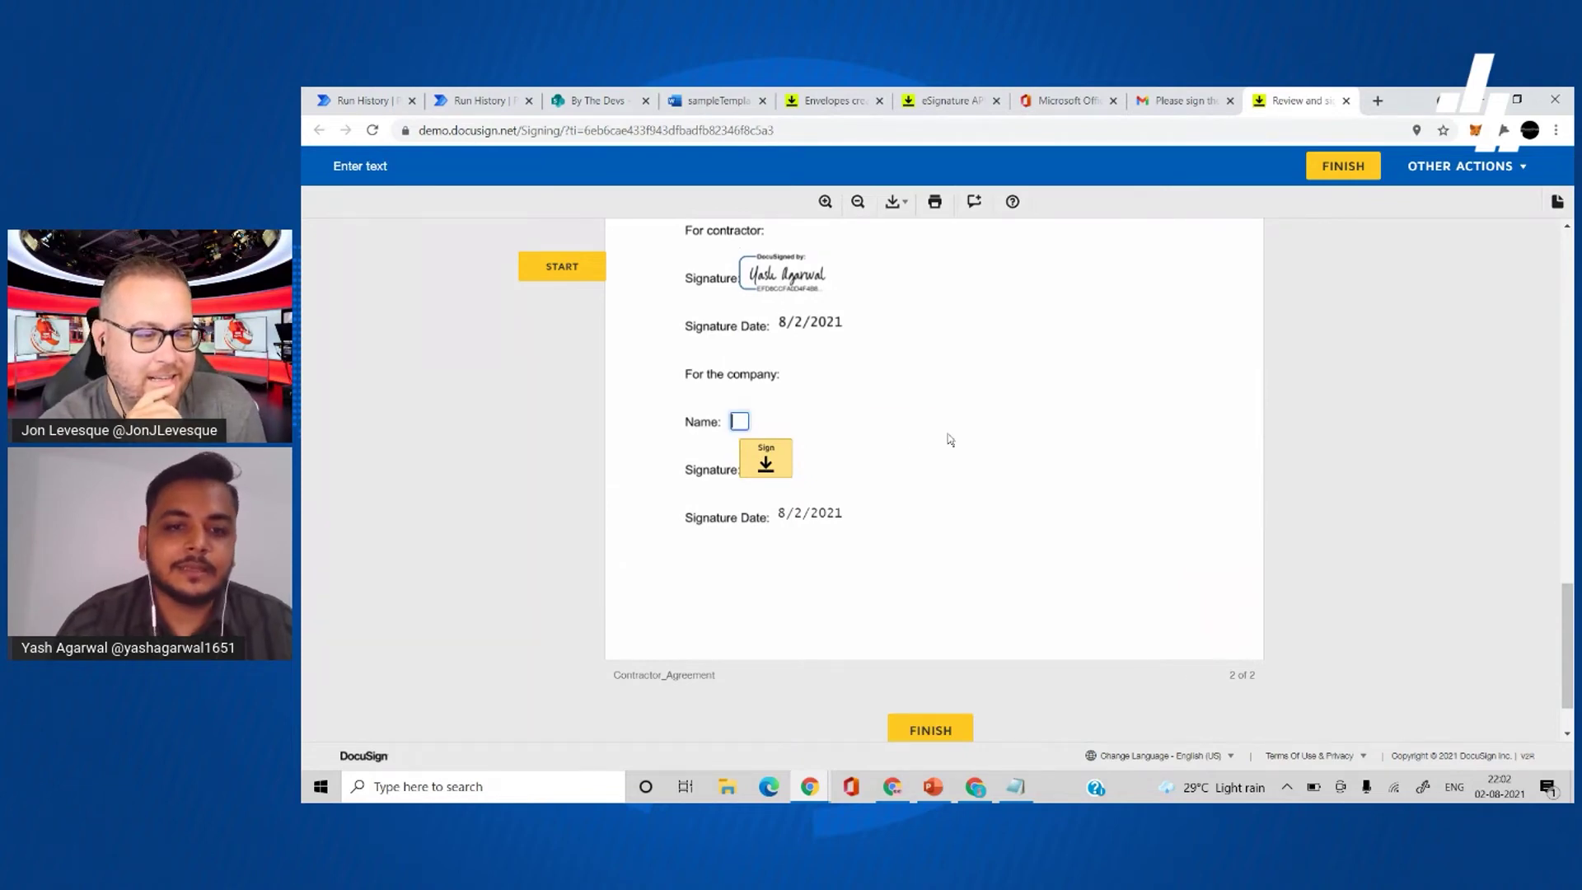
text(yash)
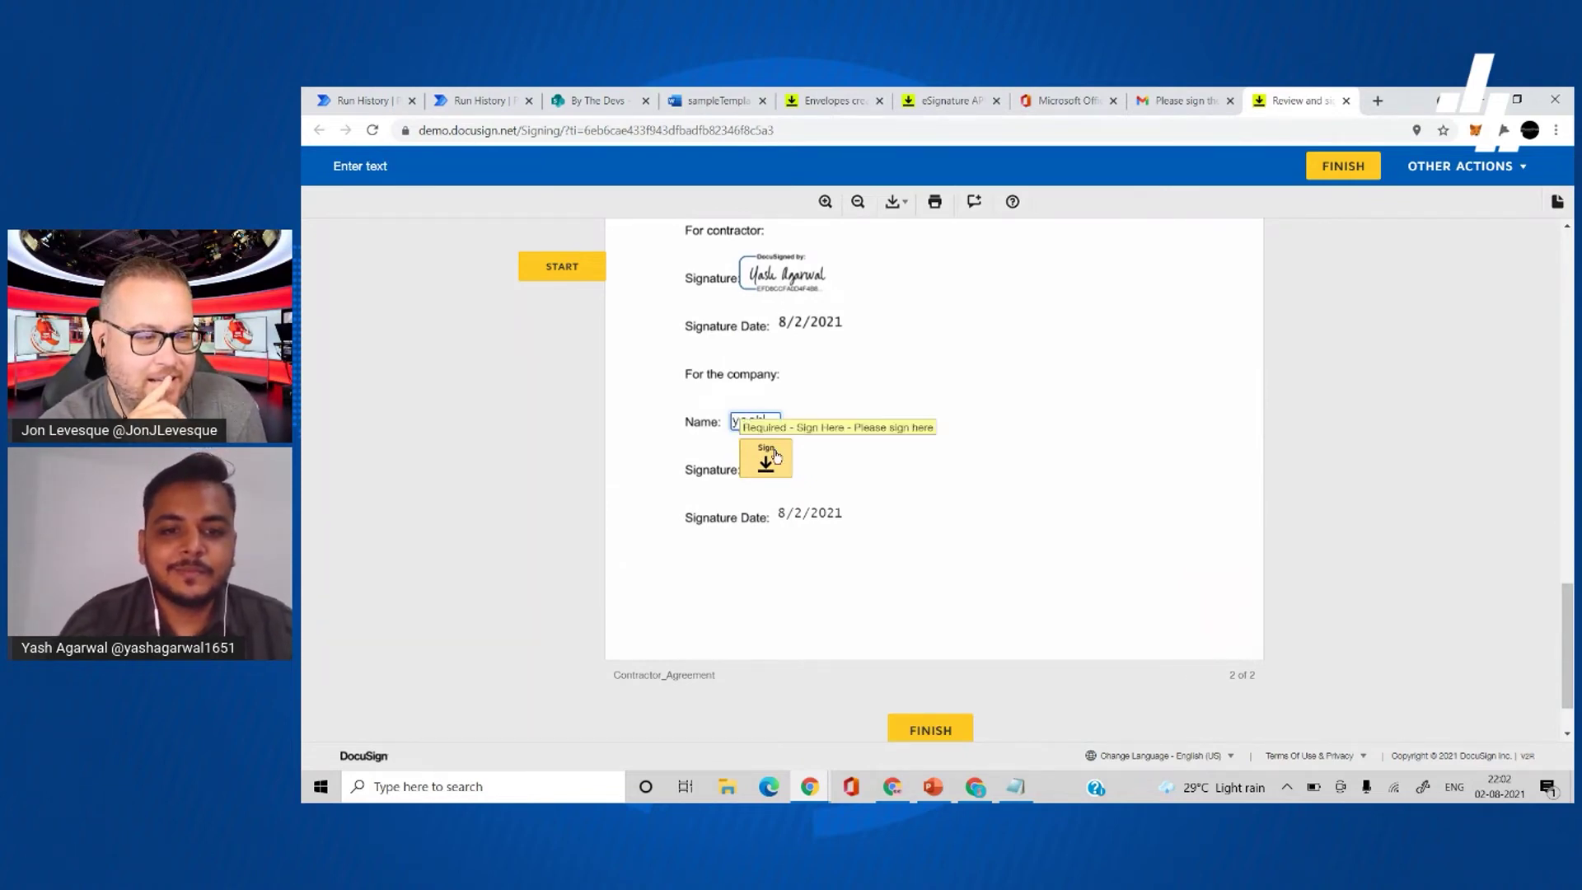
click(775, 456)
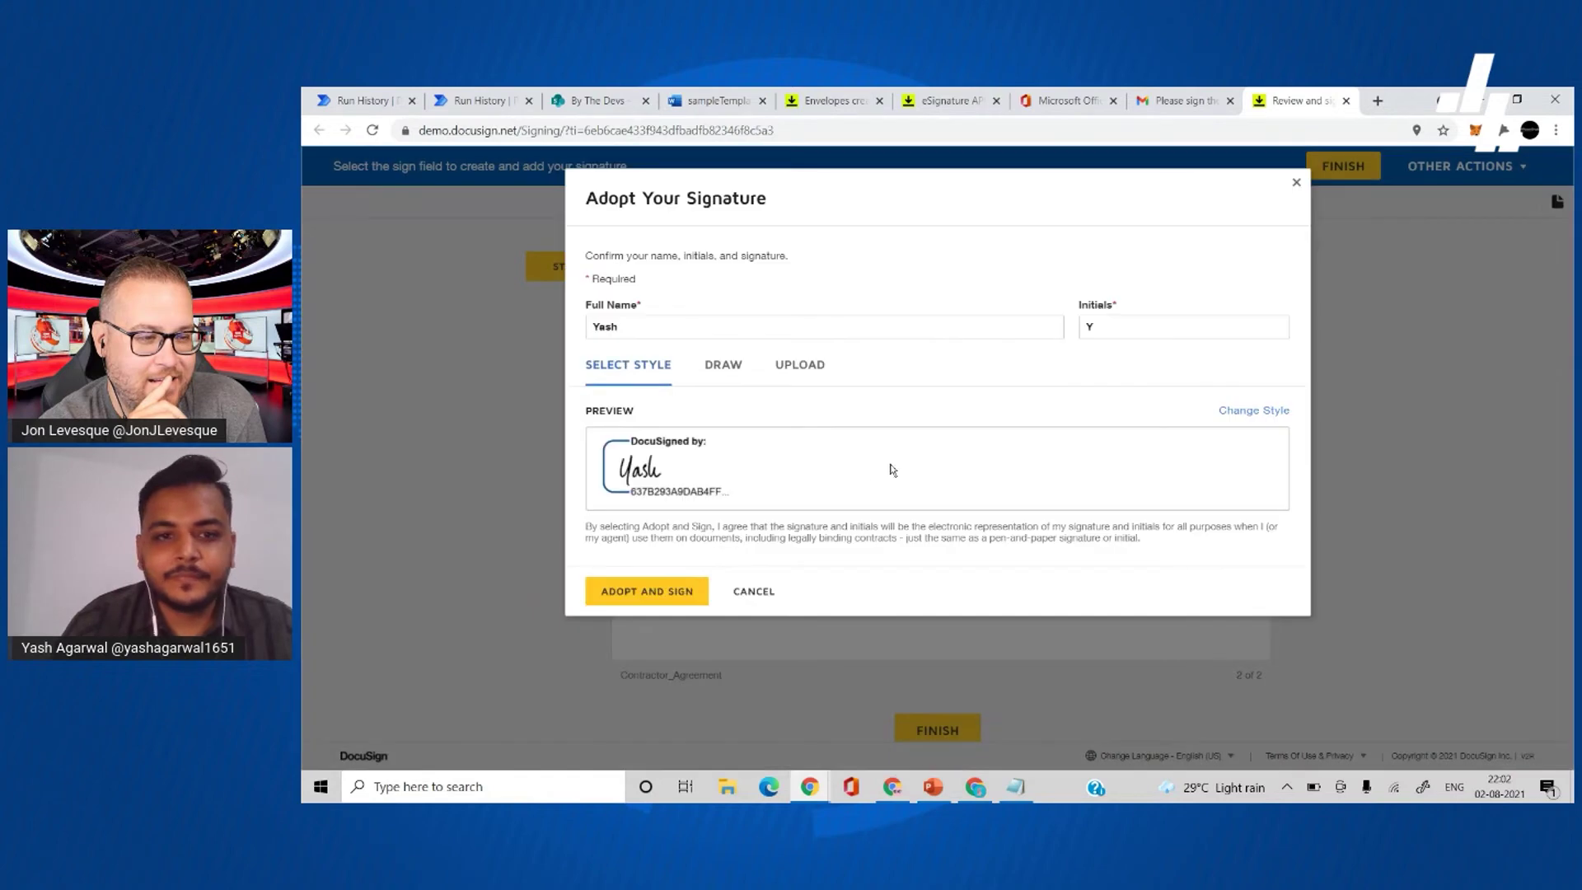
- Adopt the company signature, finish the agreement without saving a copy, and go to the eSignature API tab
click(632, 592)
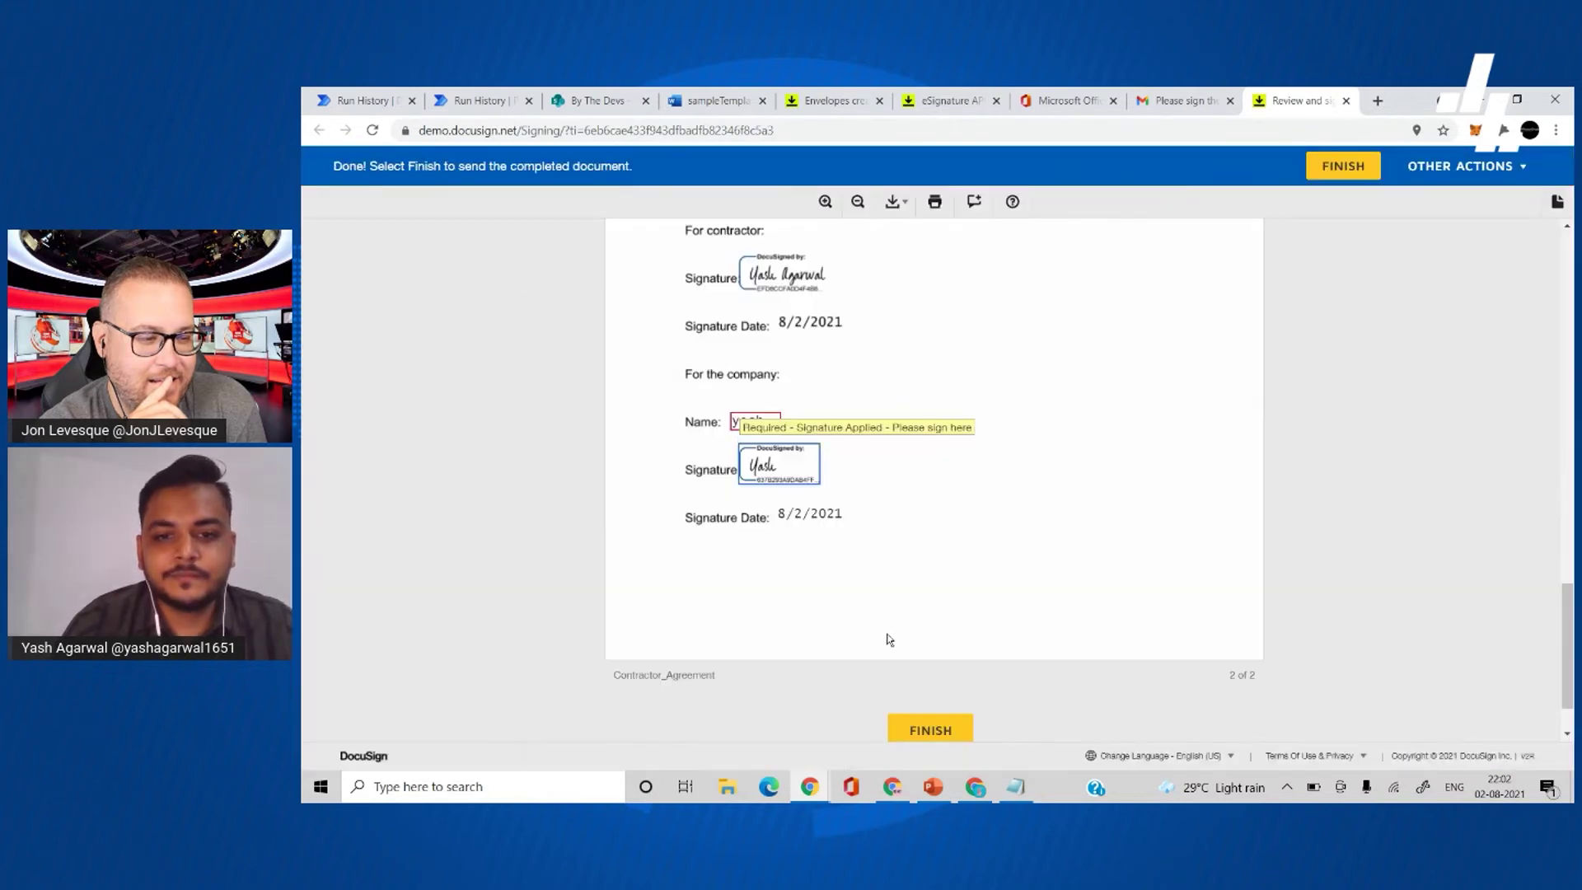
click(930, 726)
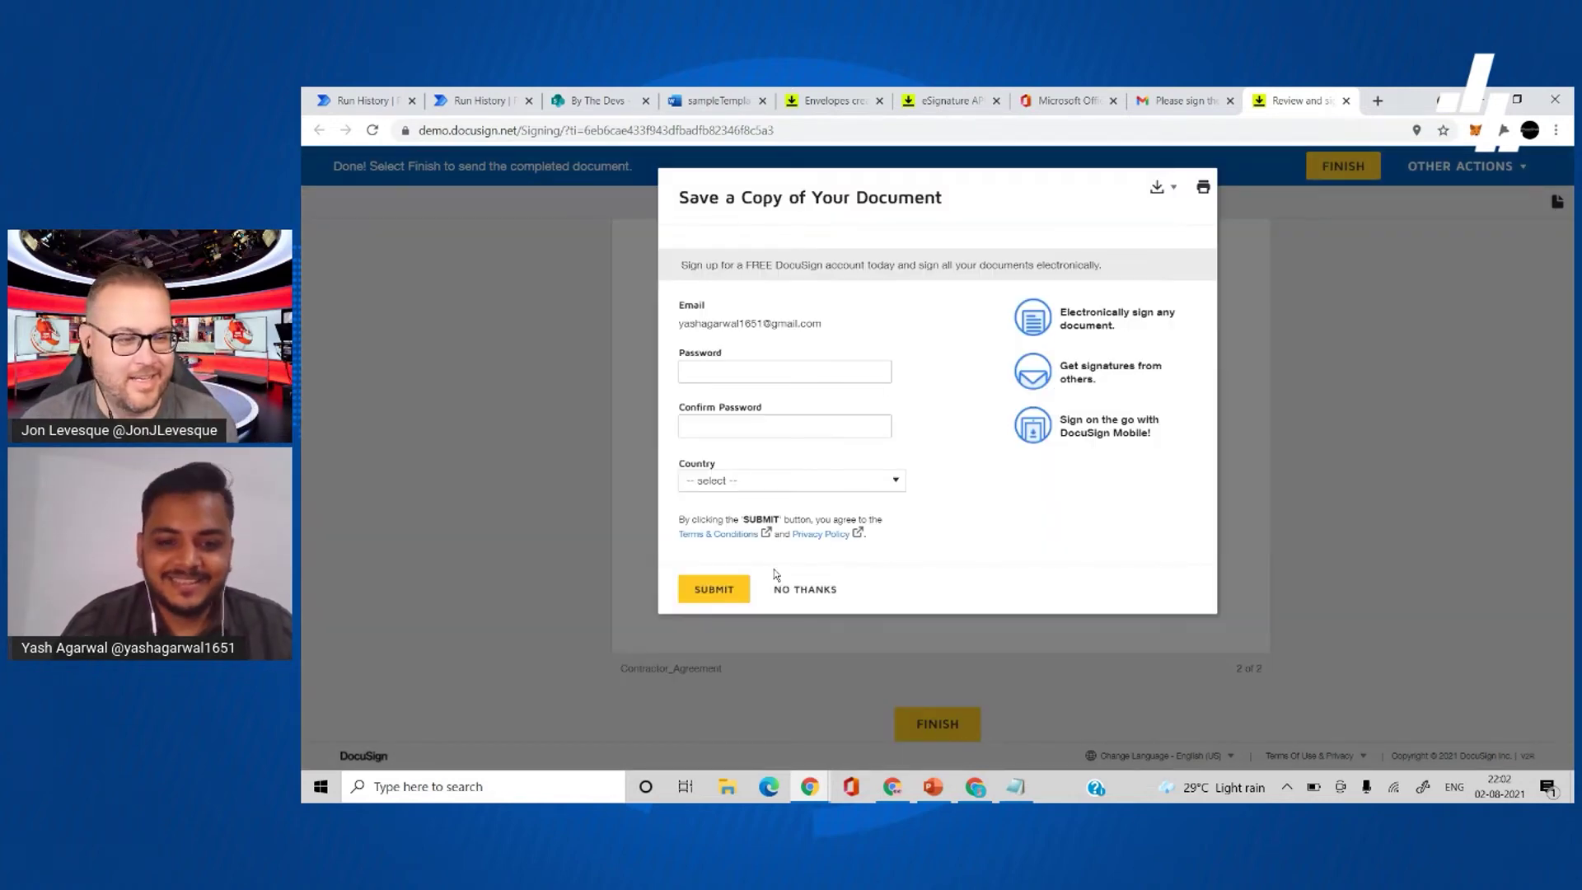
click(790, 590)
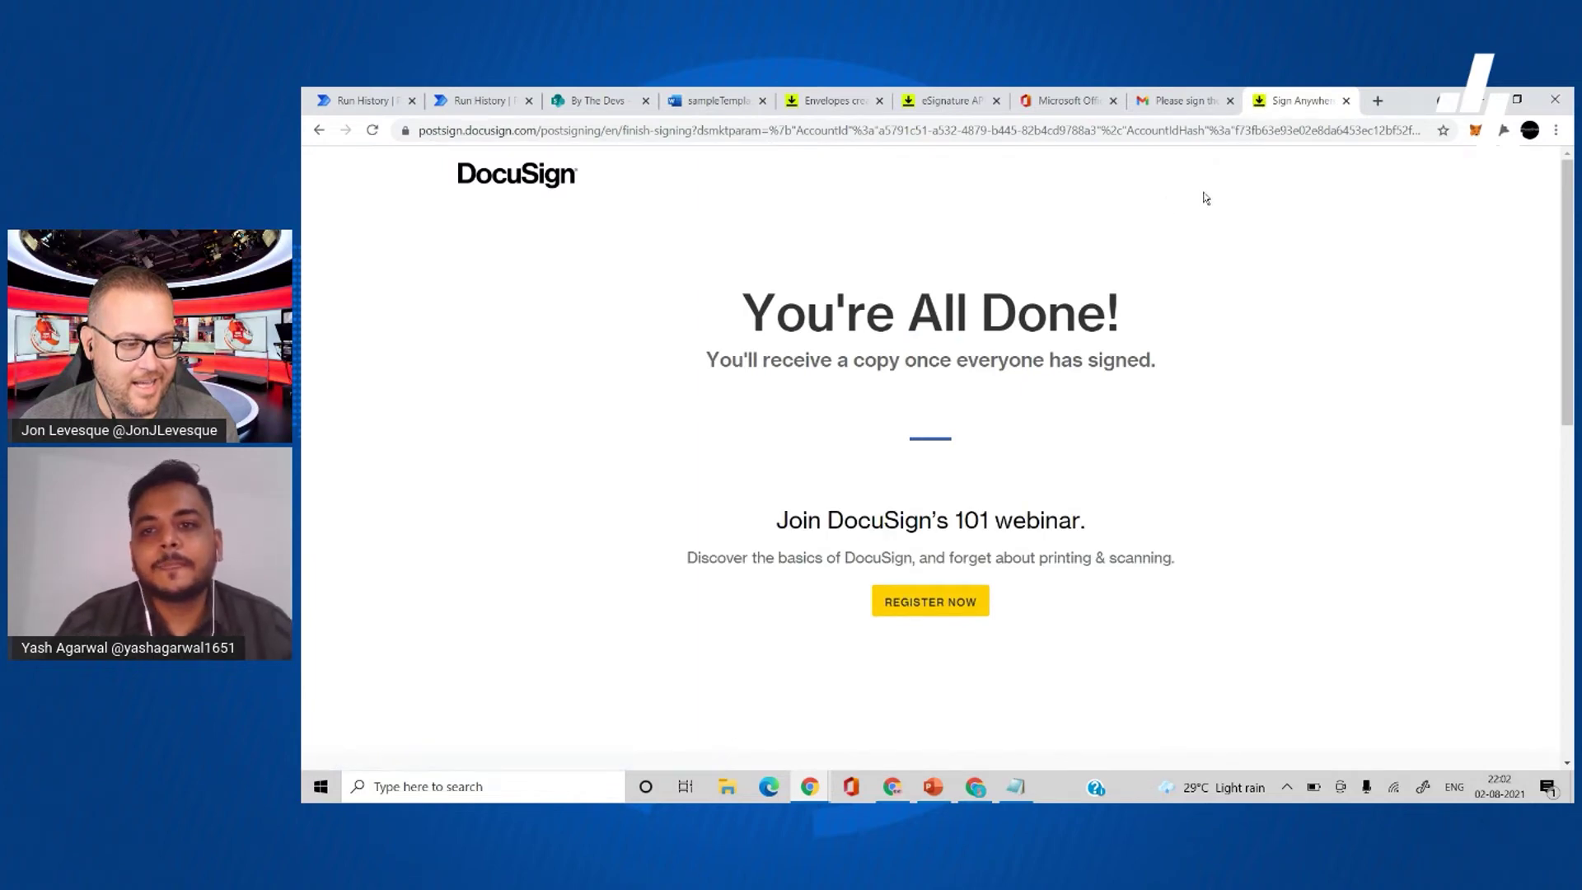
click(951, 112)
- Compare the SharePoint list, DocuSign completion page and Run History, ending on the successful Send agreements run
click(592, 108)
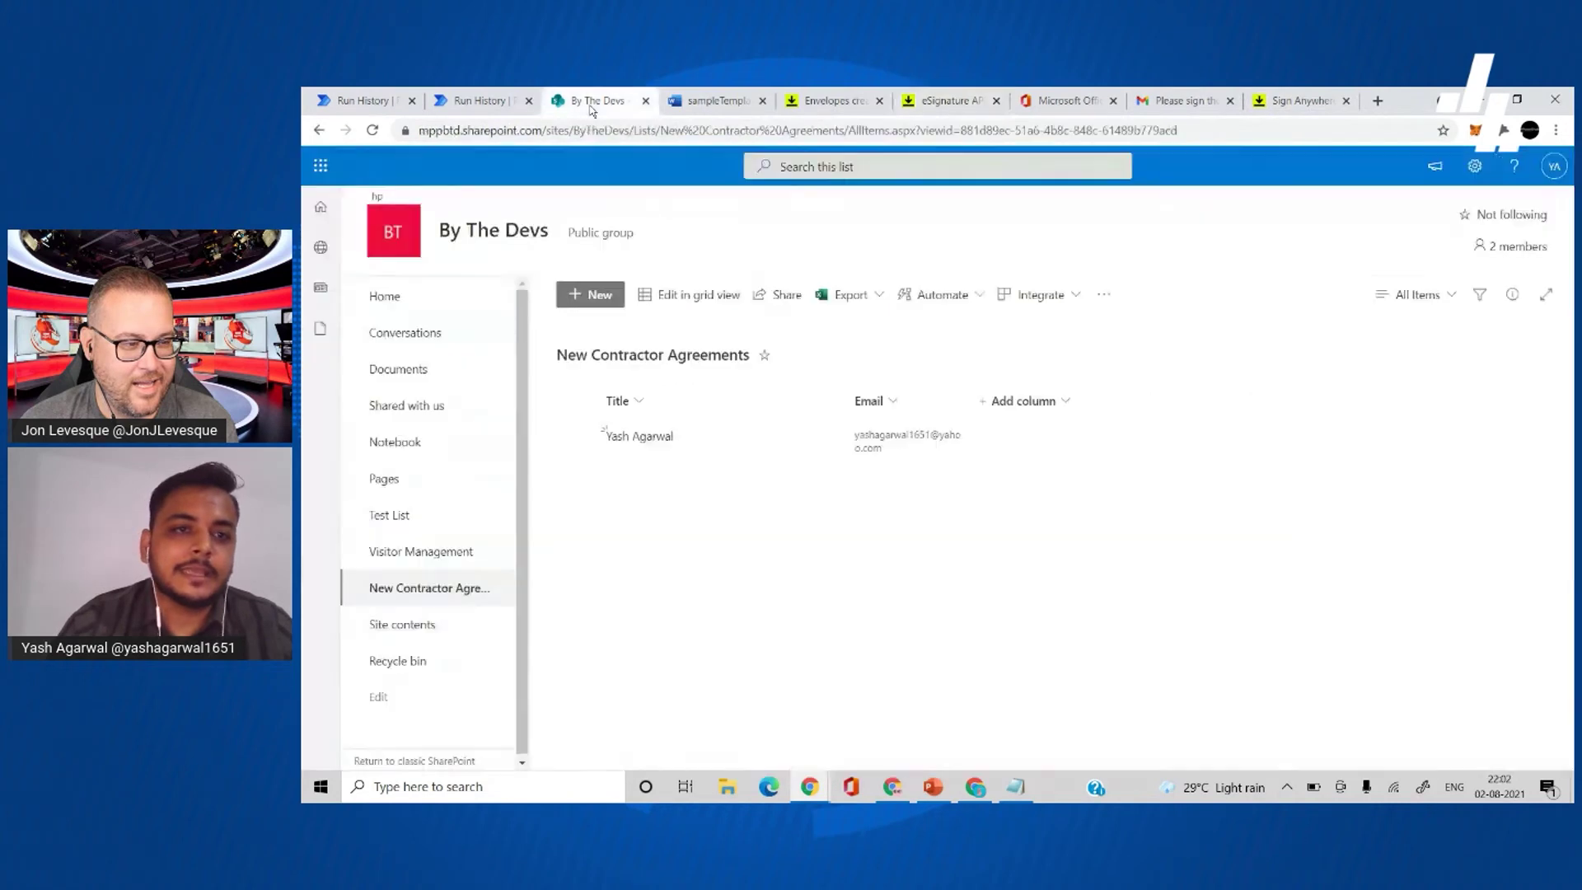
click(480, 99)
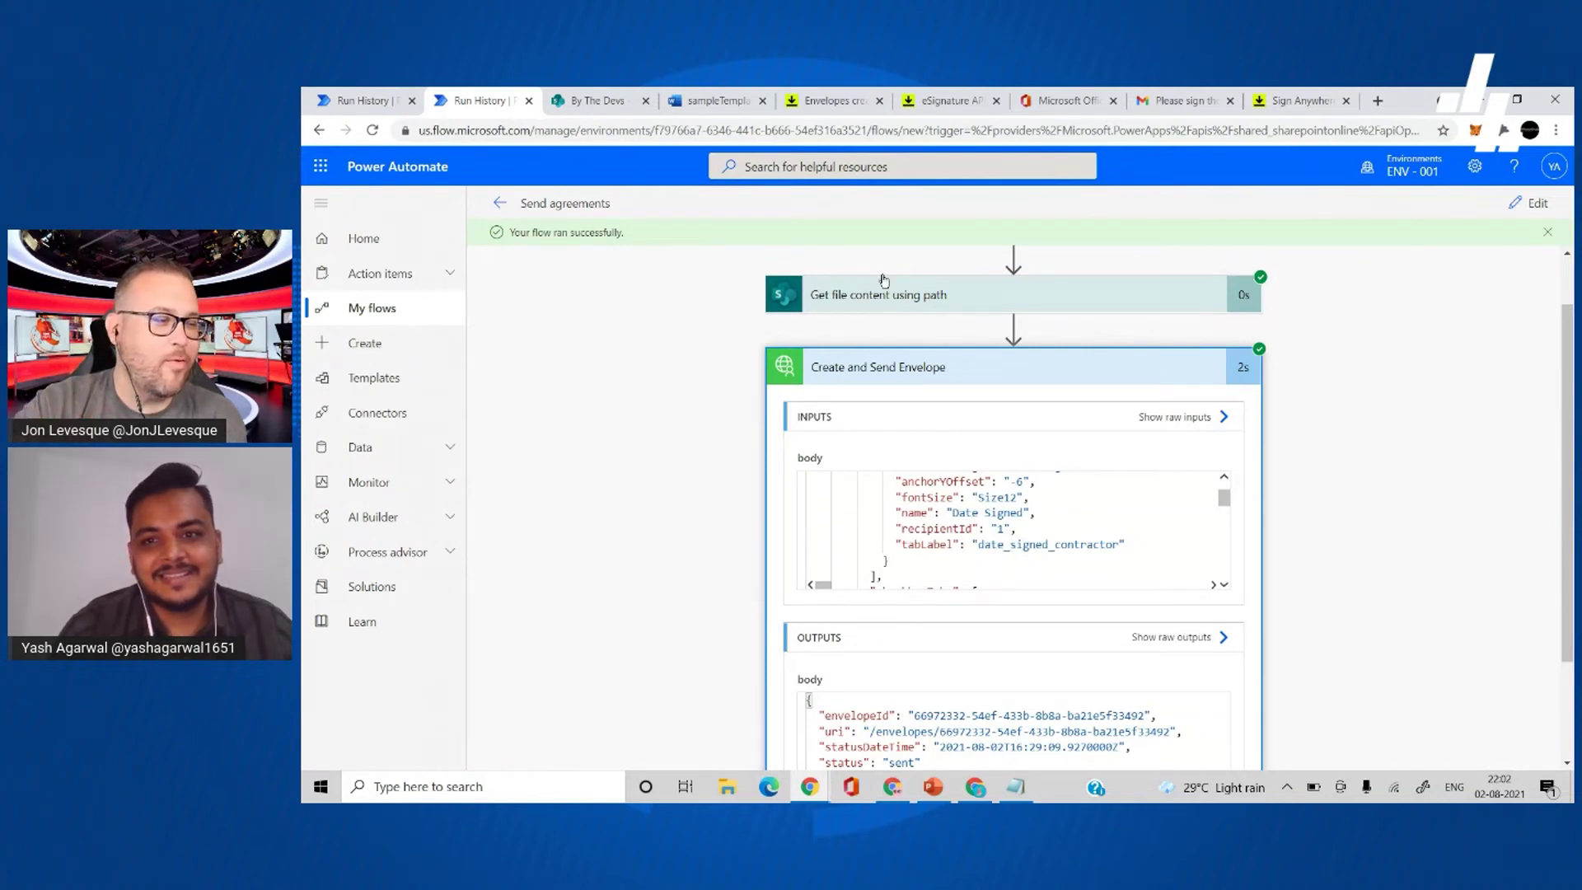
click(1327, 94)
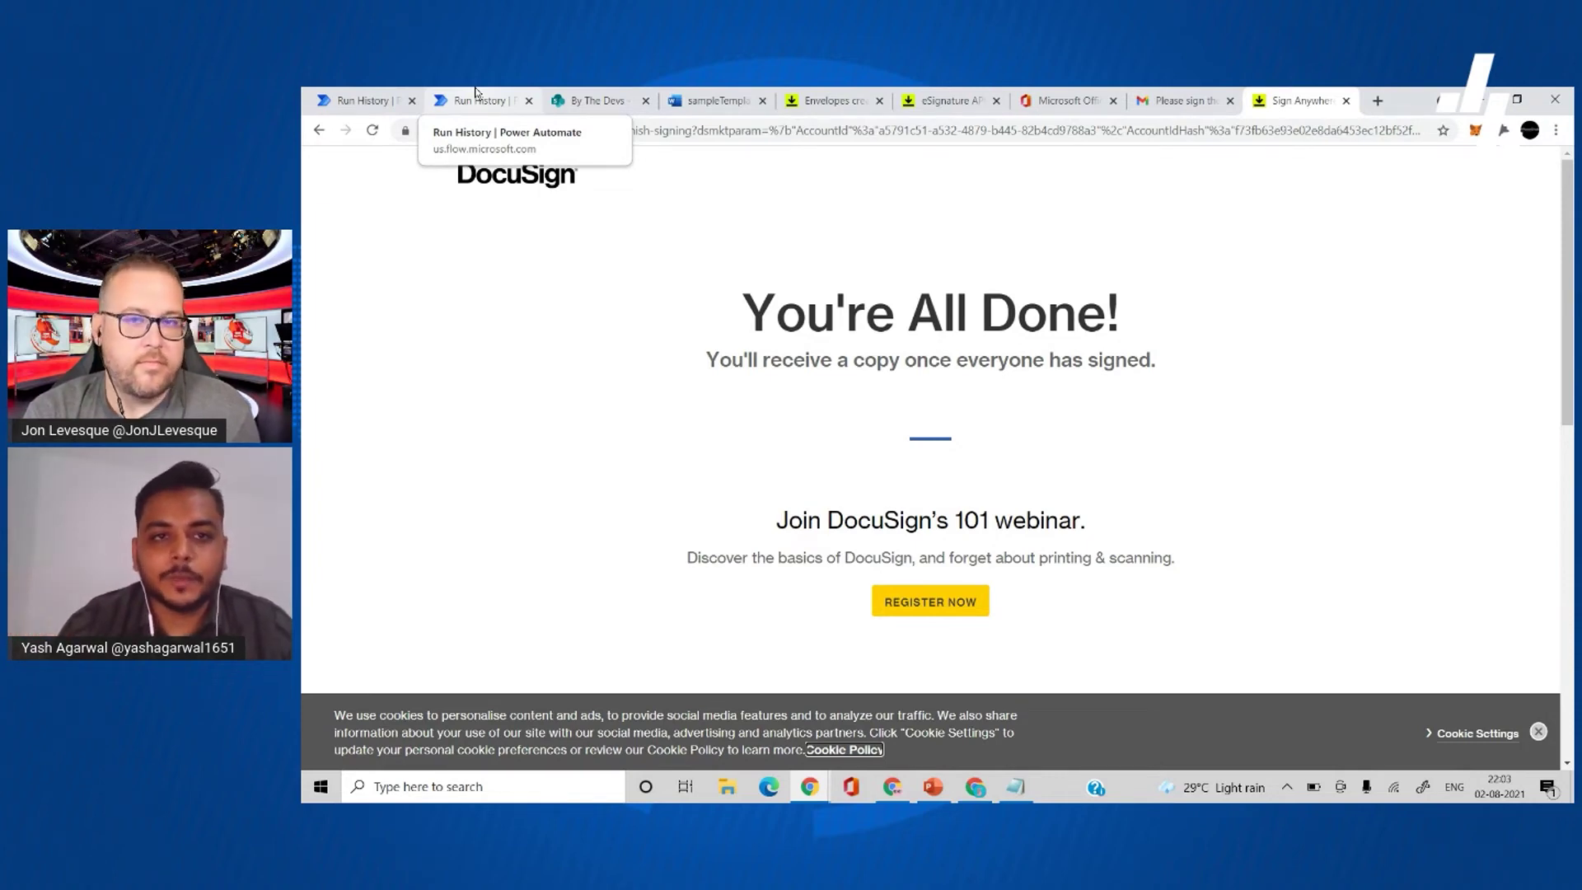
click(476, 94)
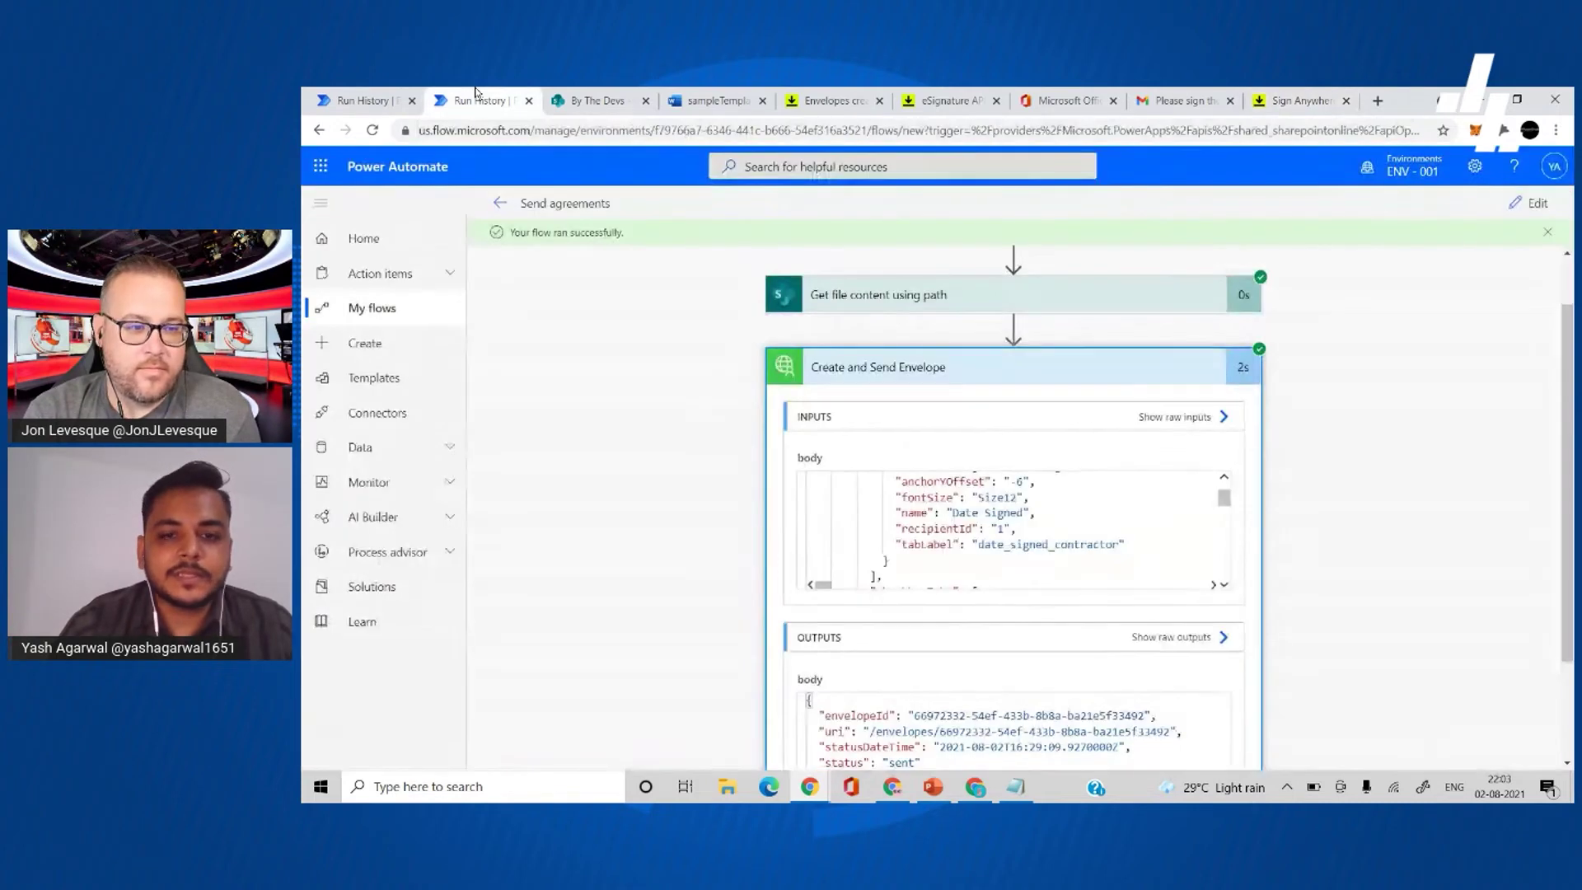
scroll(669, 422, up, 1)
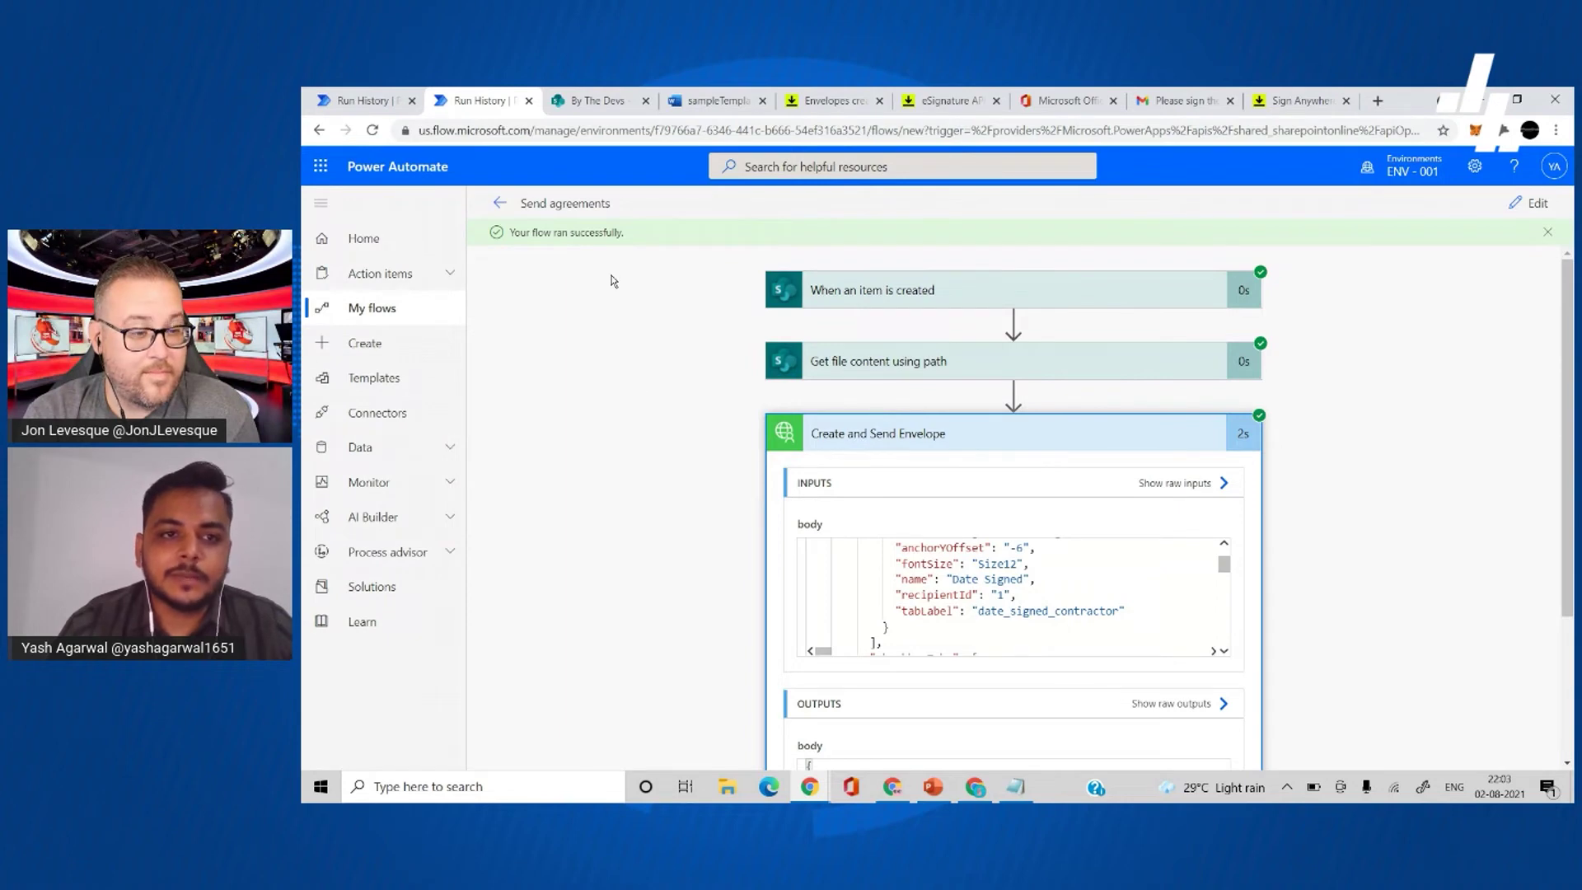
click(395, 93)
click(466, 94)
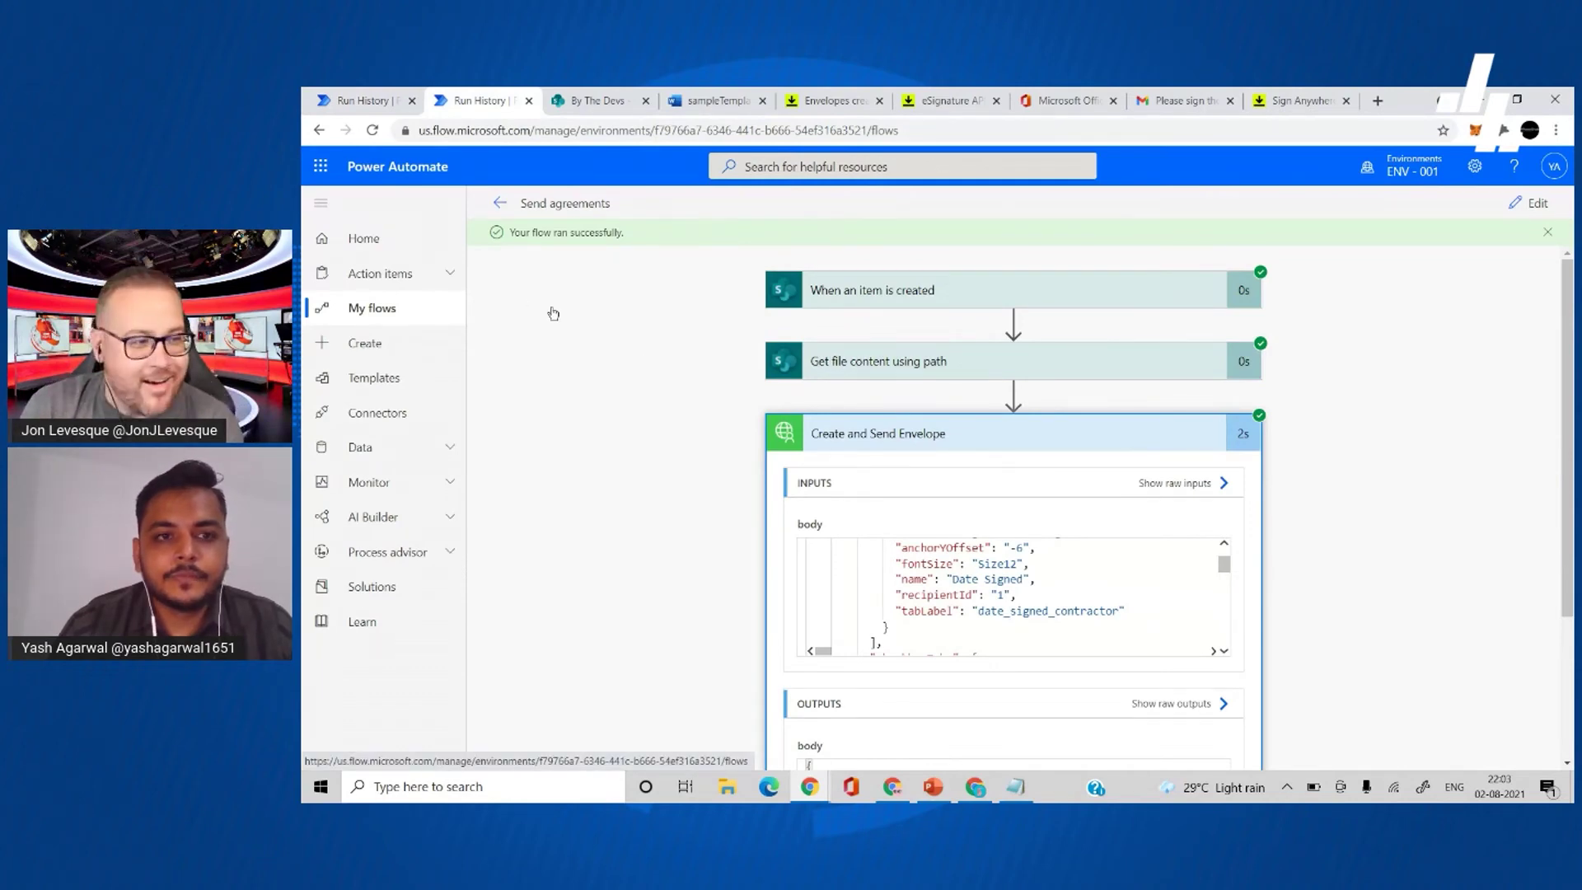
- From My flows, create a new automated cloud flow and skip to the blank designer
click(437, 306)
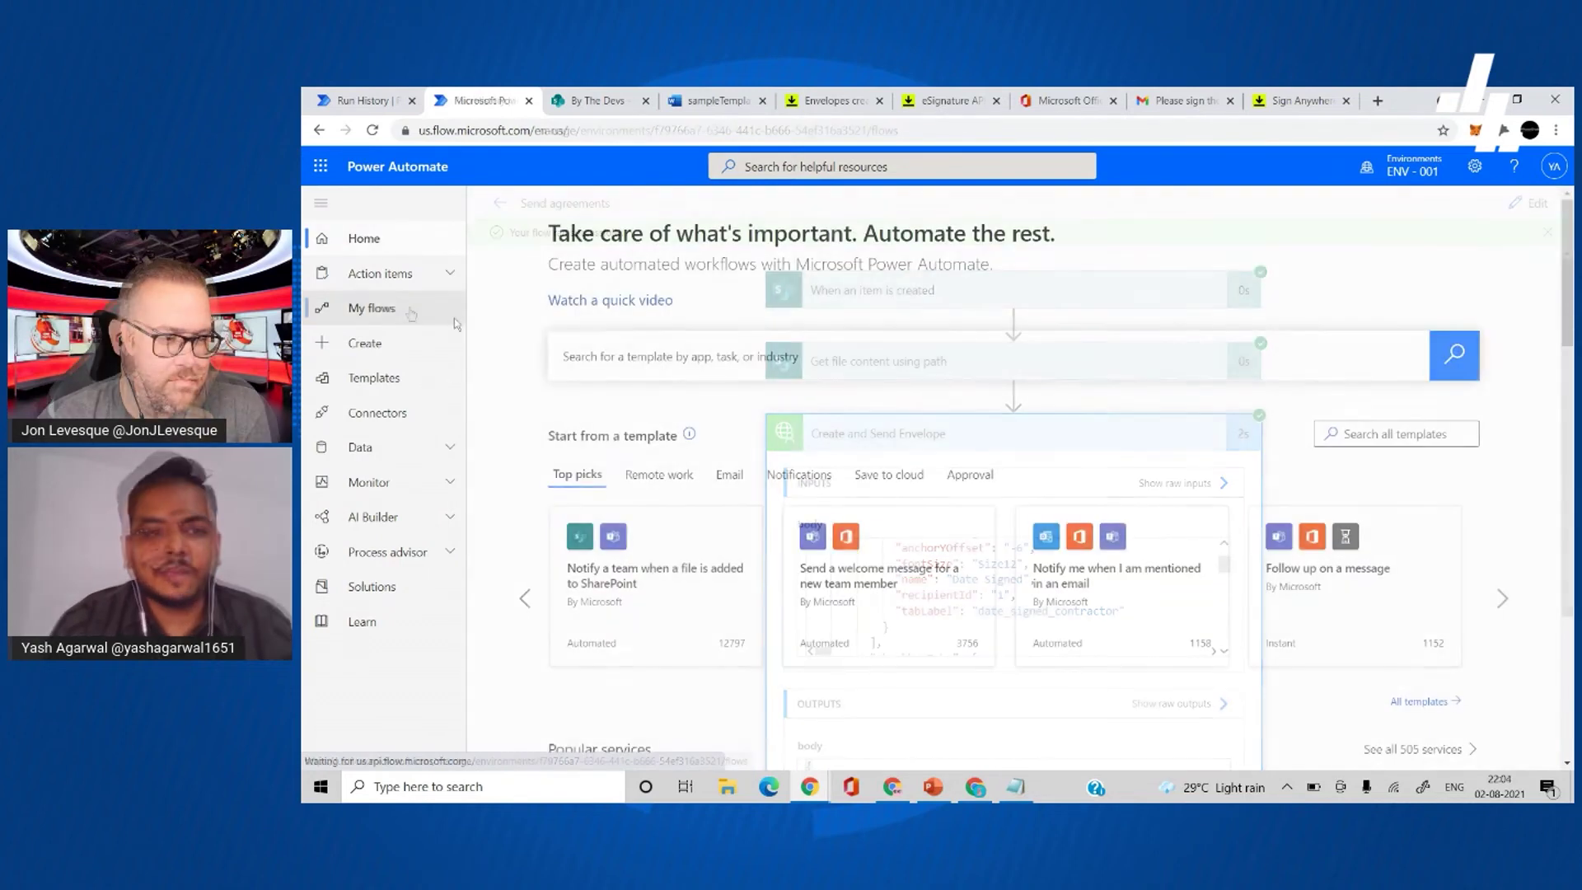
click(428, 312)
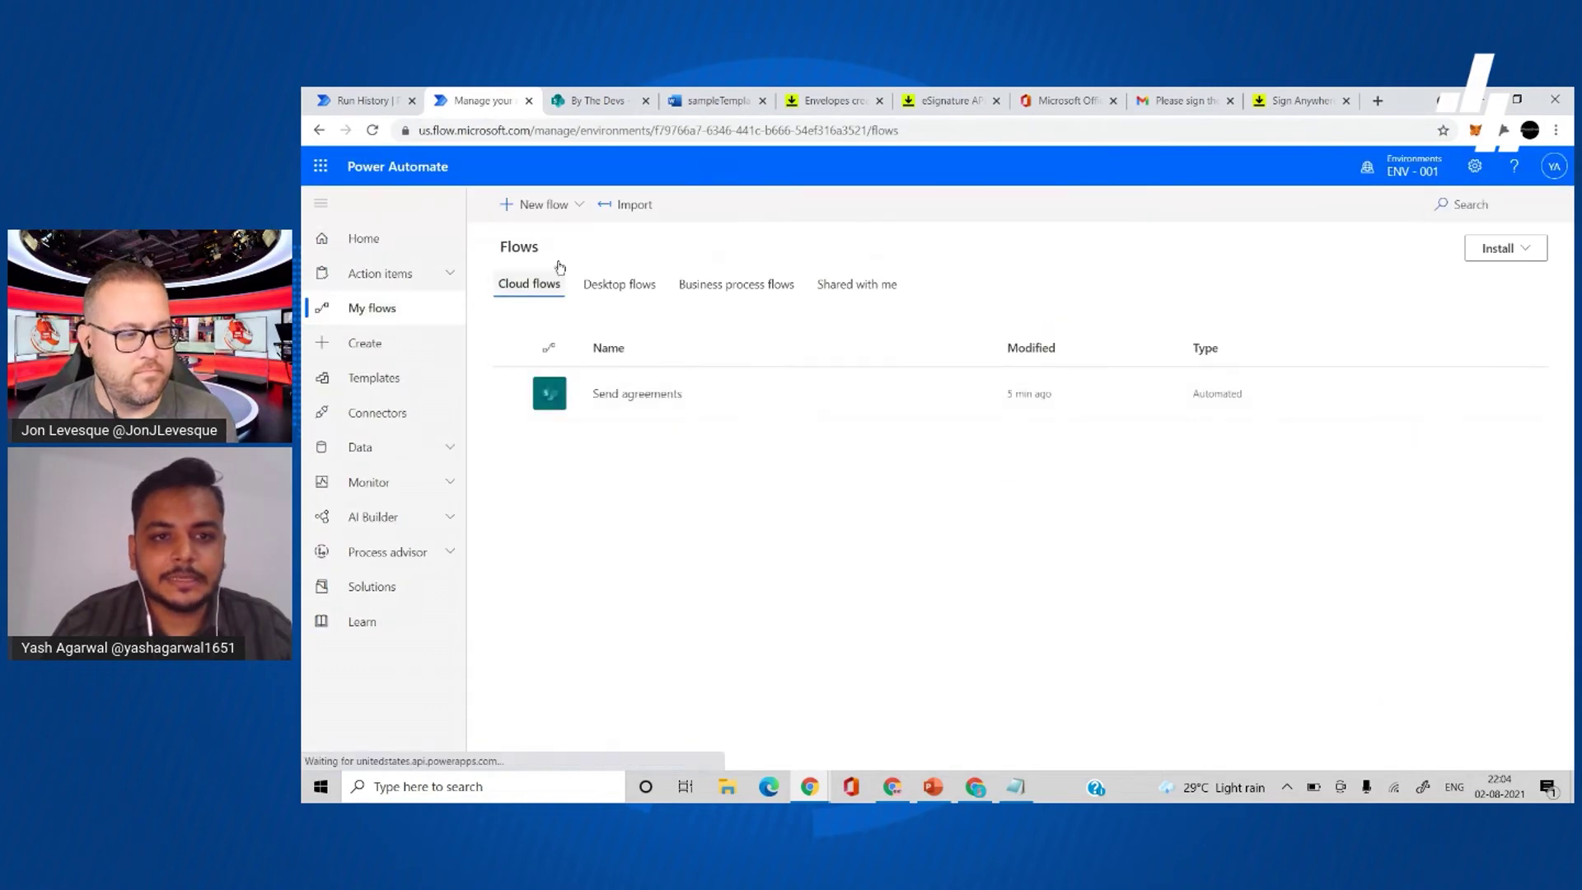
click(558, 217)
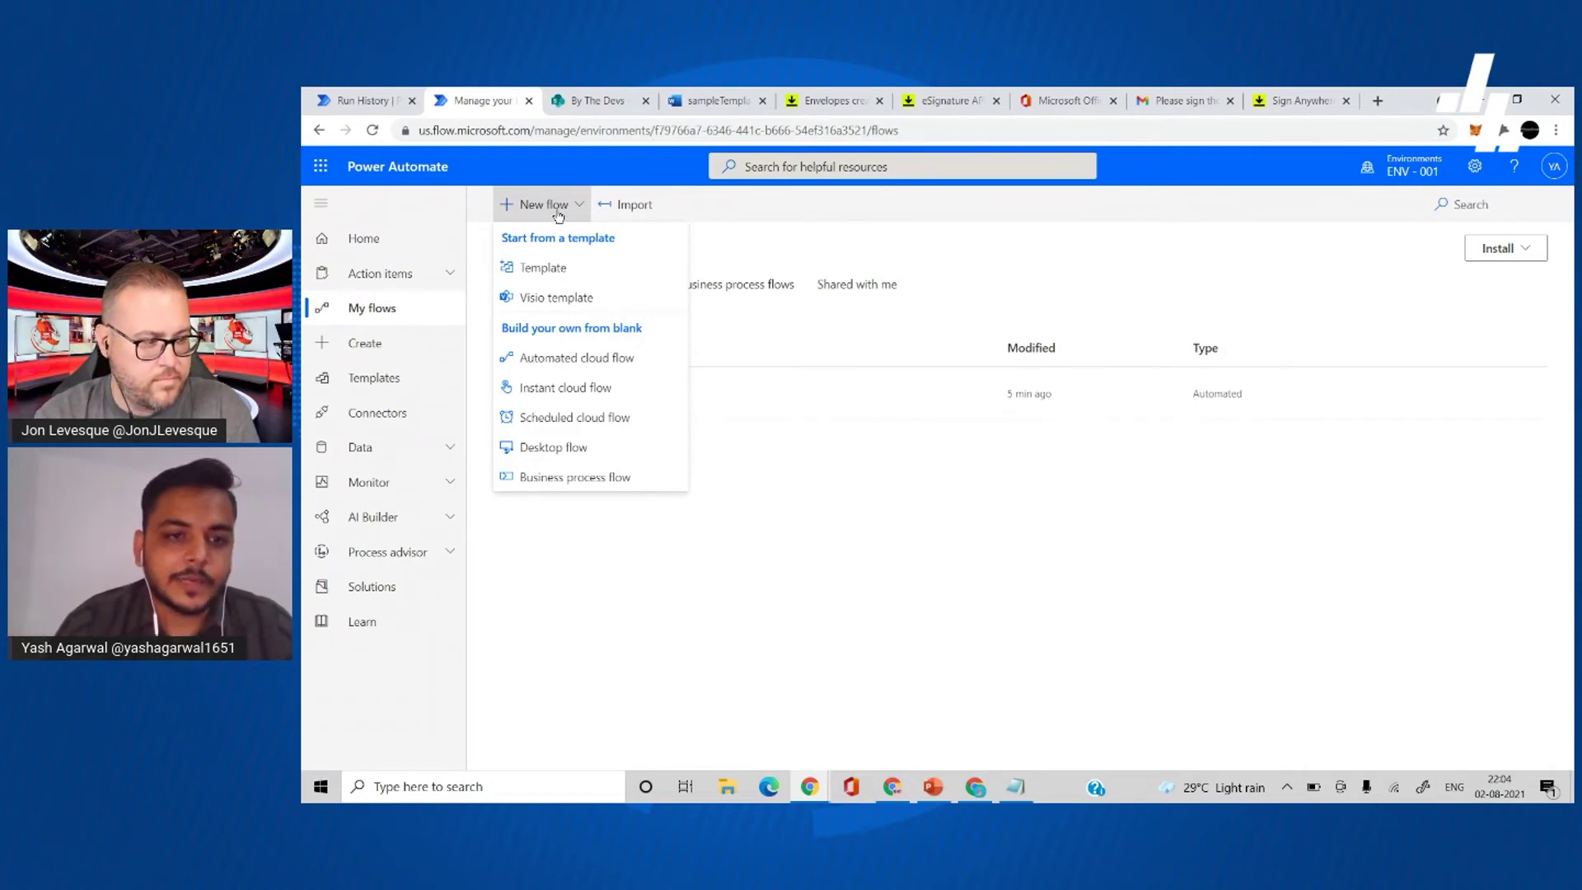
click(570, 364)
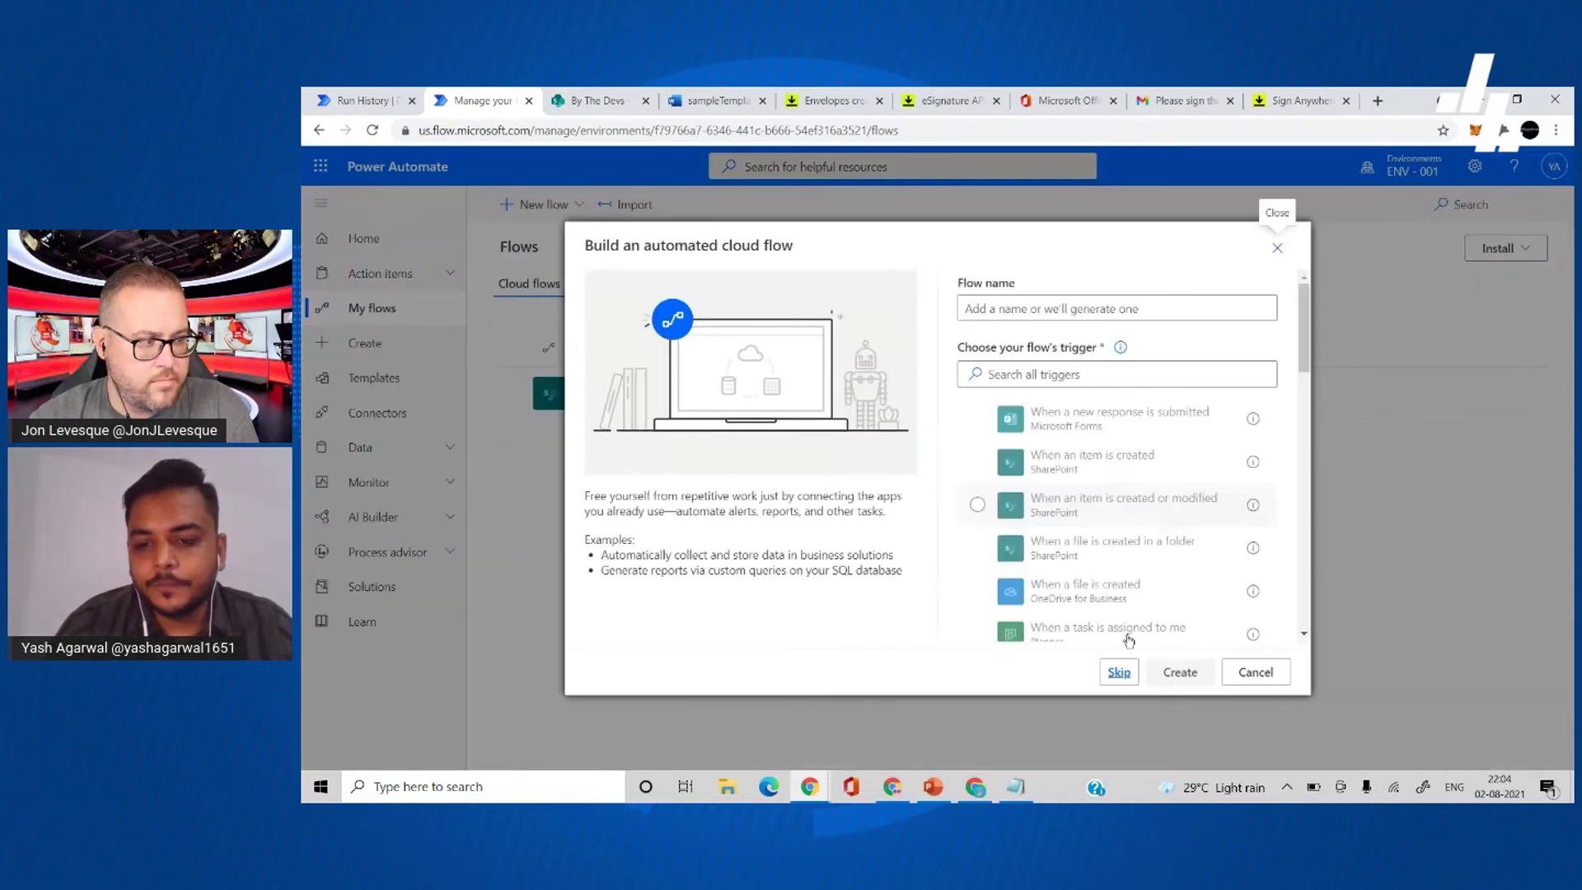
click(1119, 672)
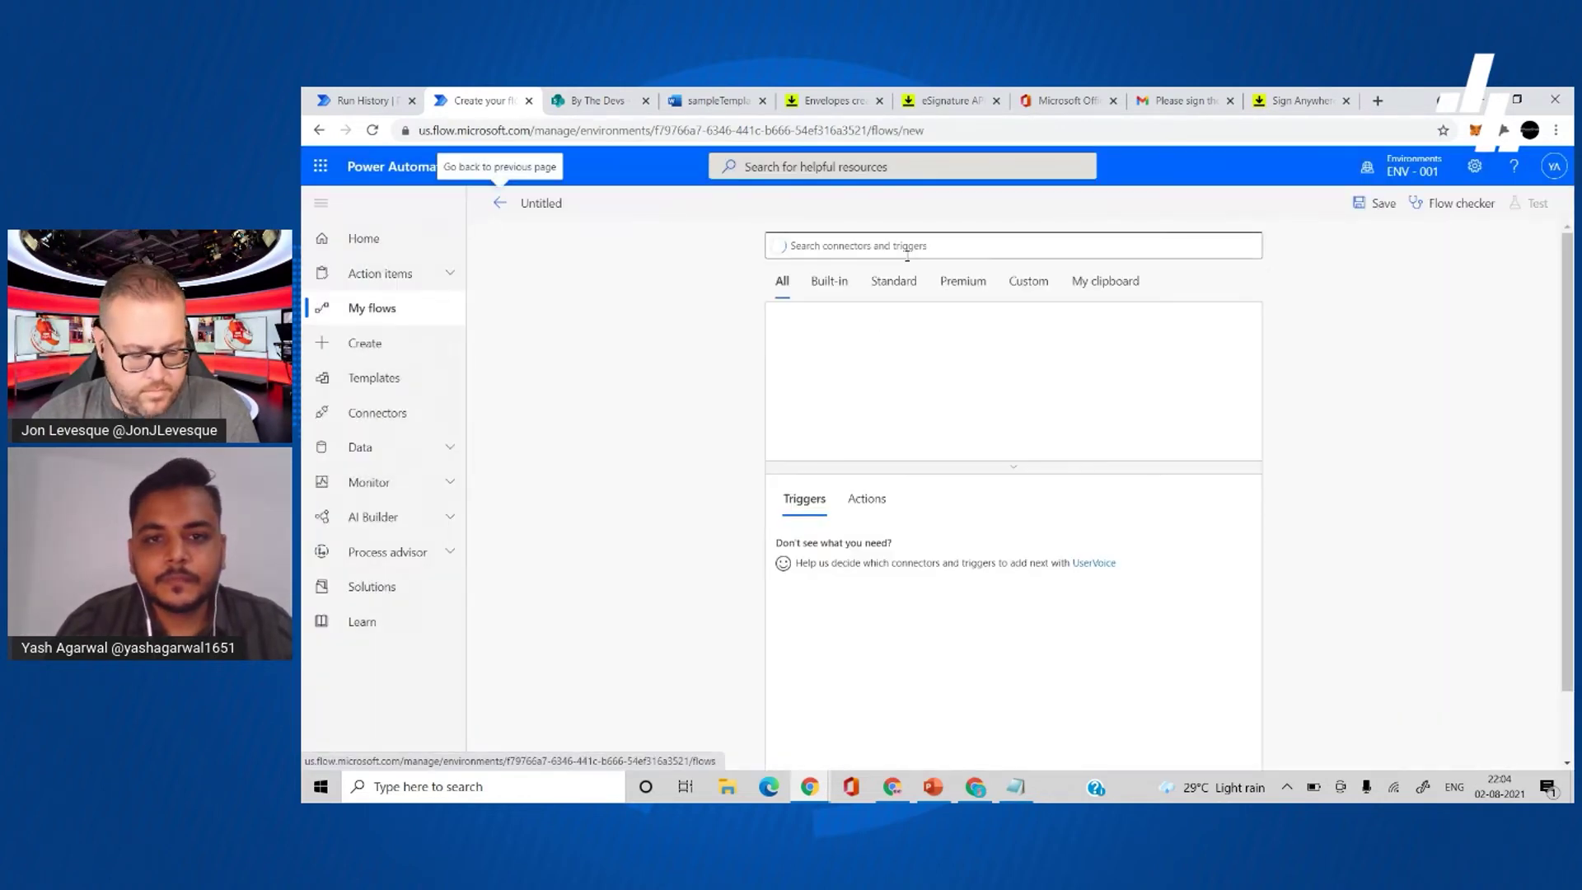
- Add the DocuSign Demo 'When an envelope status changes (Connect)' trigger
text(docus)
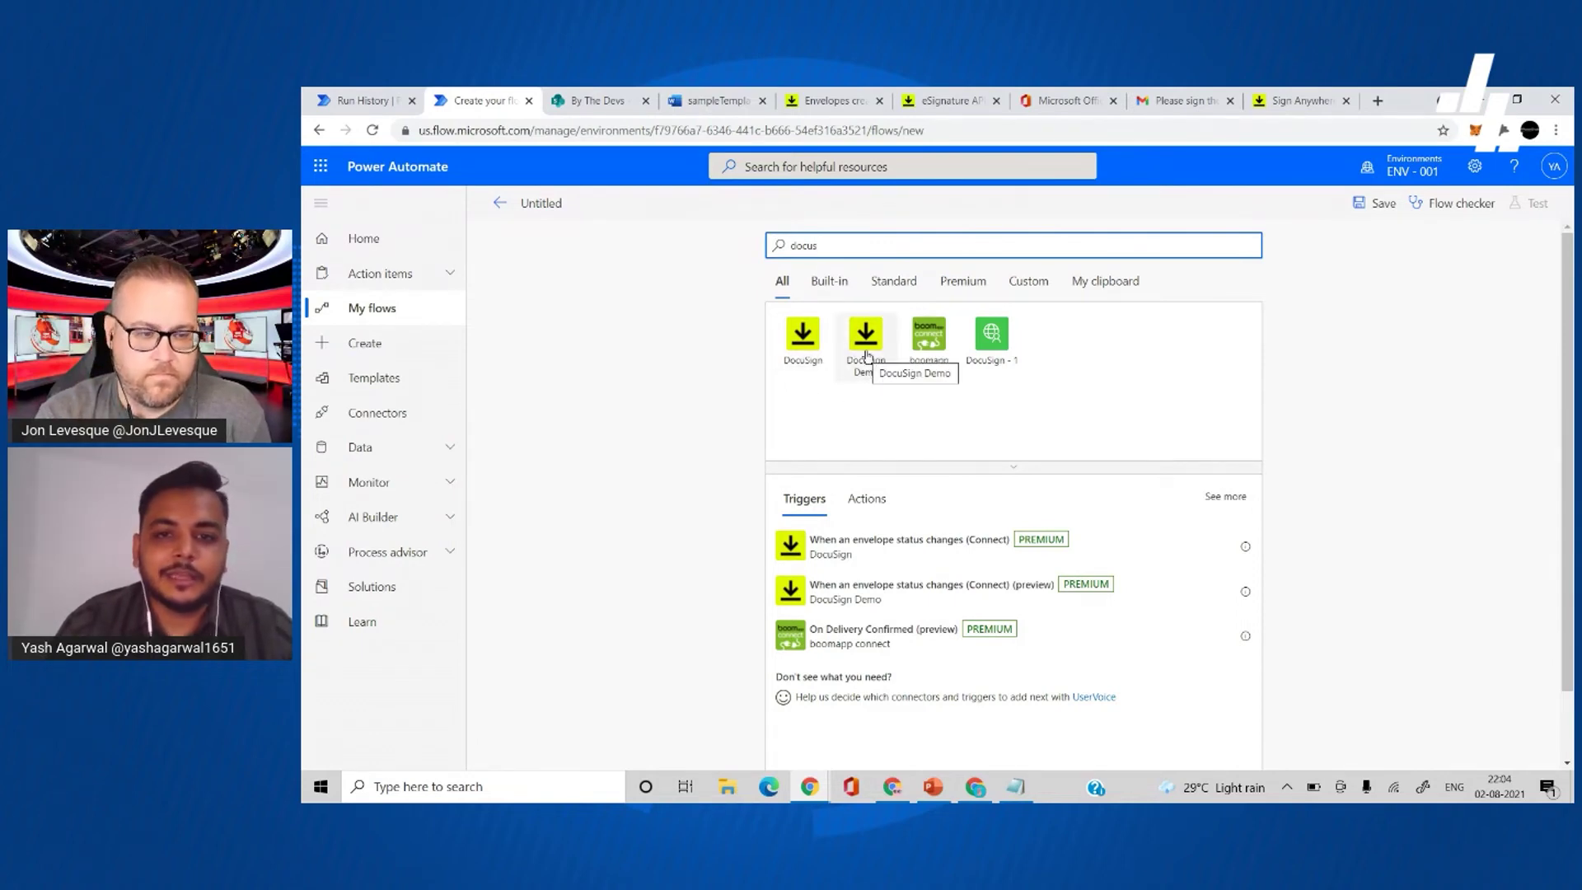
click(866, 356)
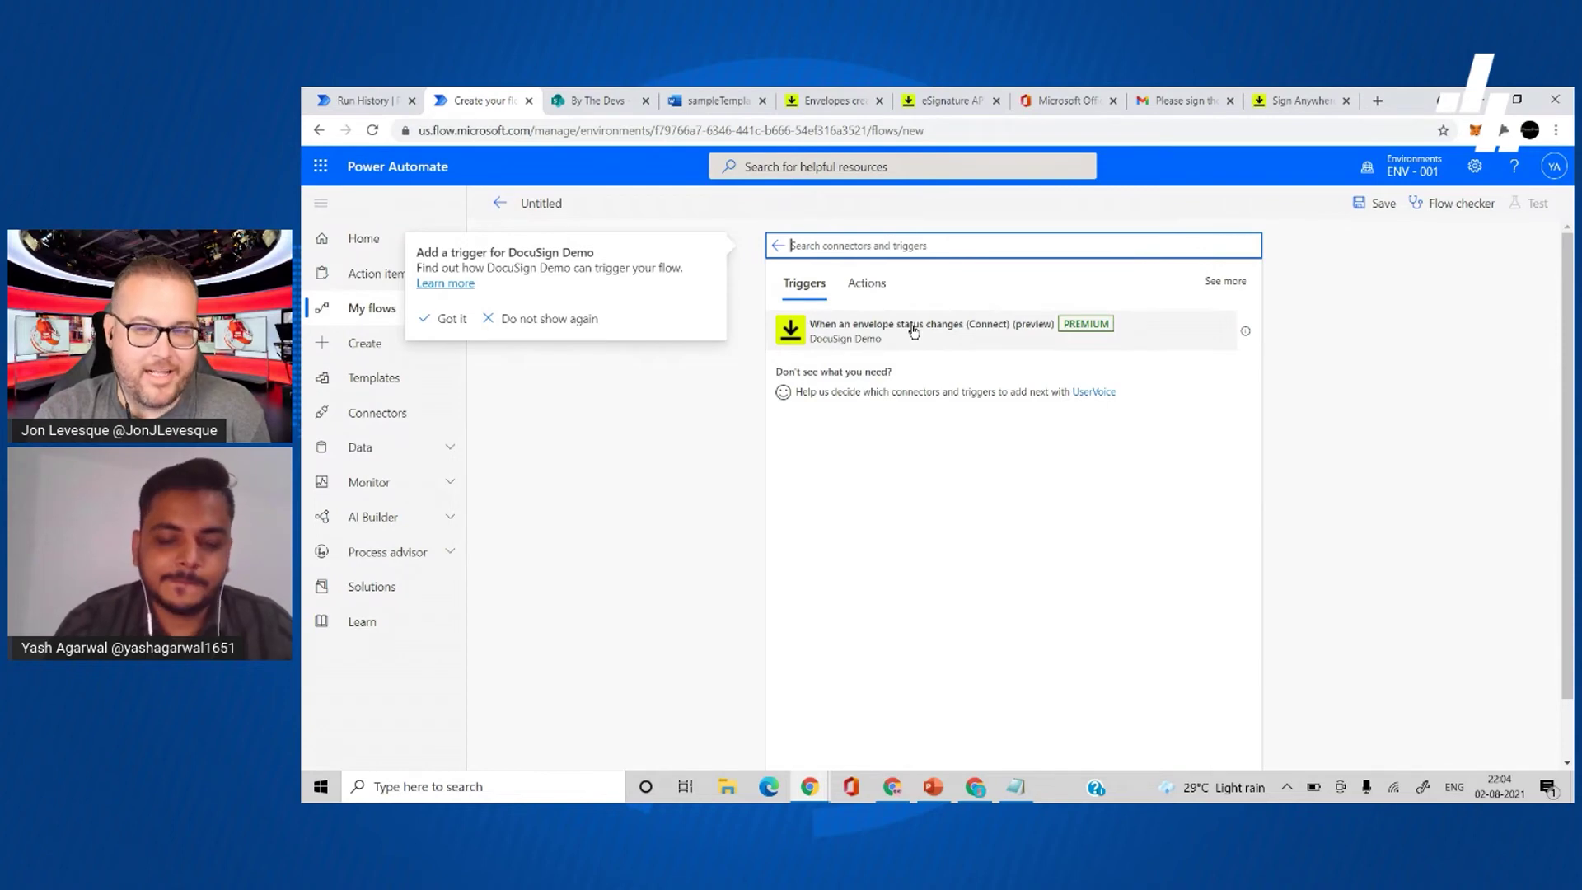
click(909, 334)
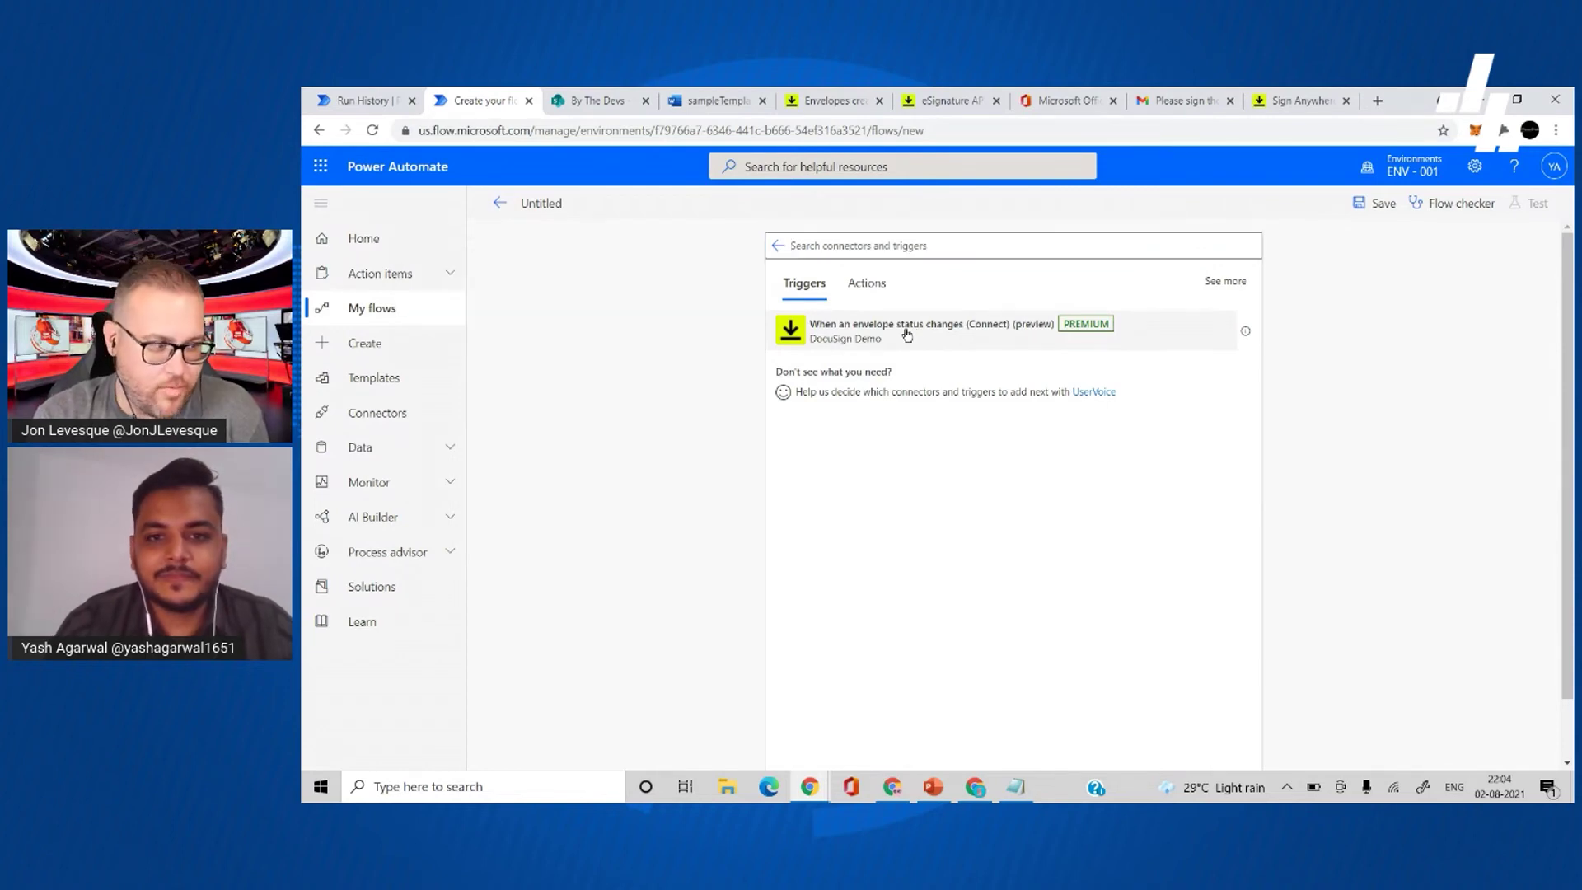
click(838, 338)
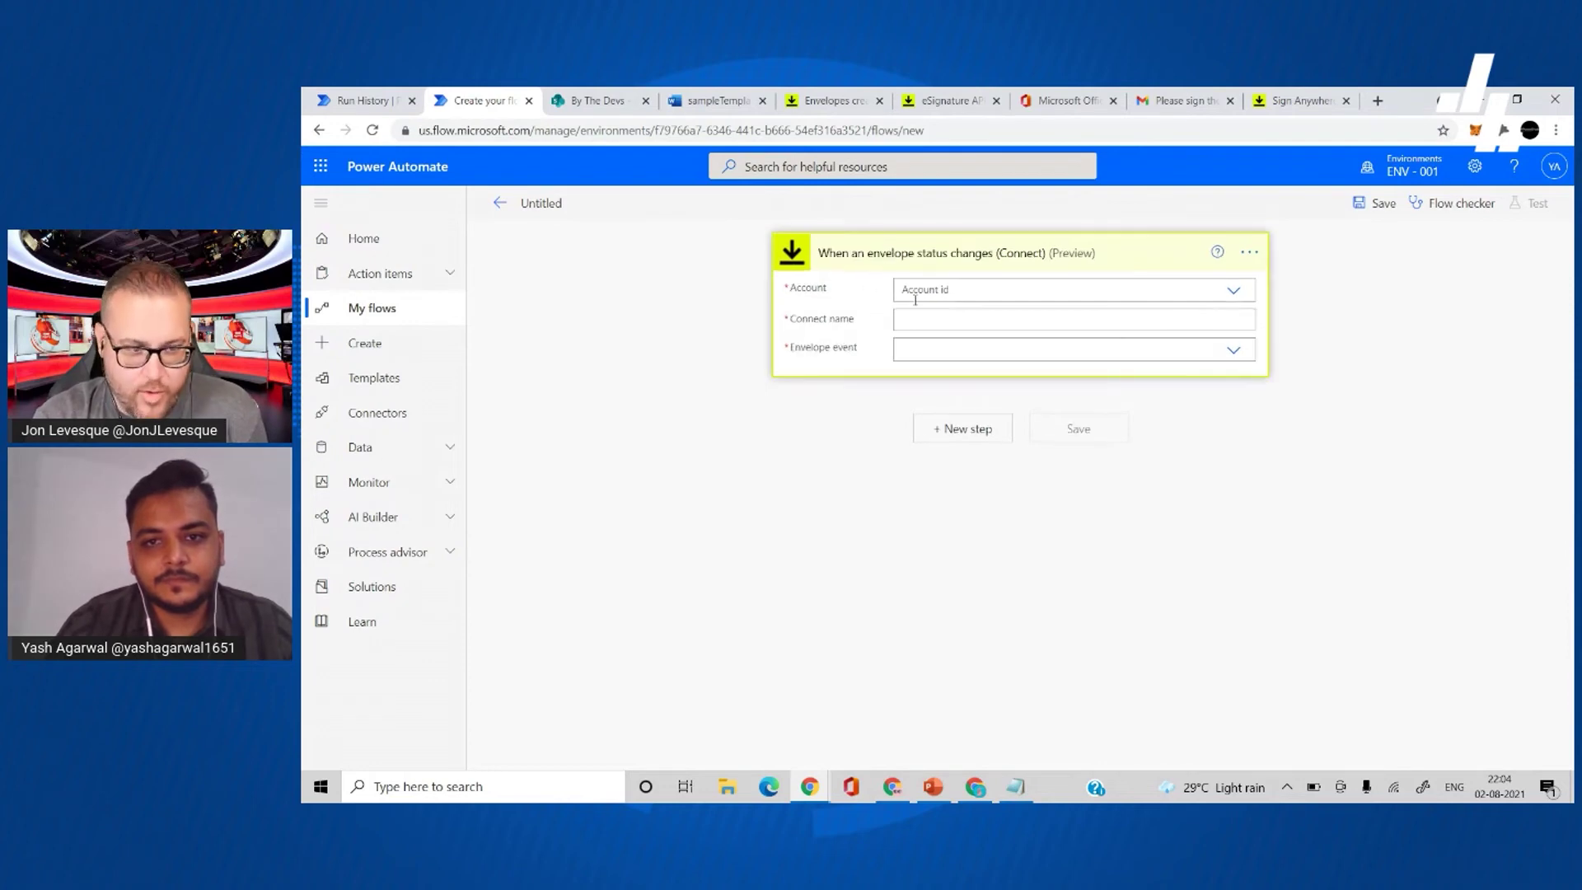
- Configure the trigger with the test DocuSign account, Connect name 'Test connection', and envelope event Completed
click(939, 291)
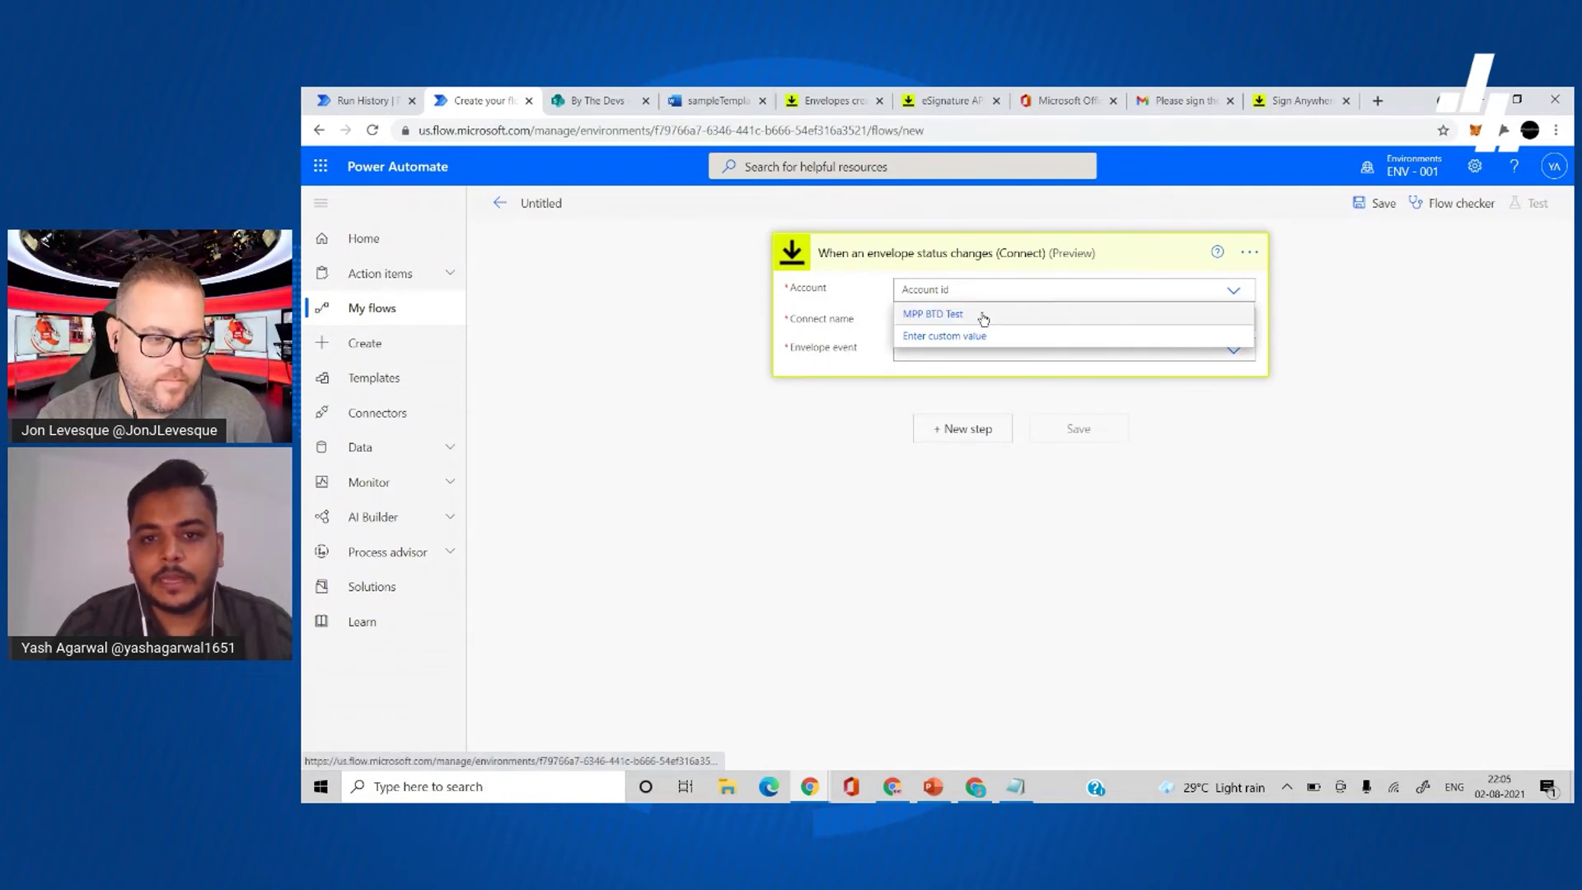
click(979, 317)
click(973, 318)
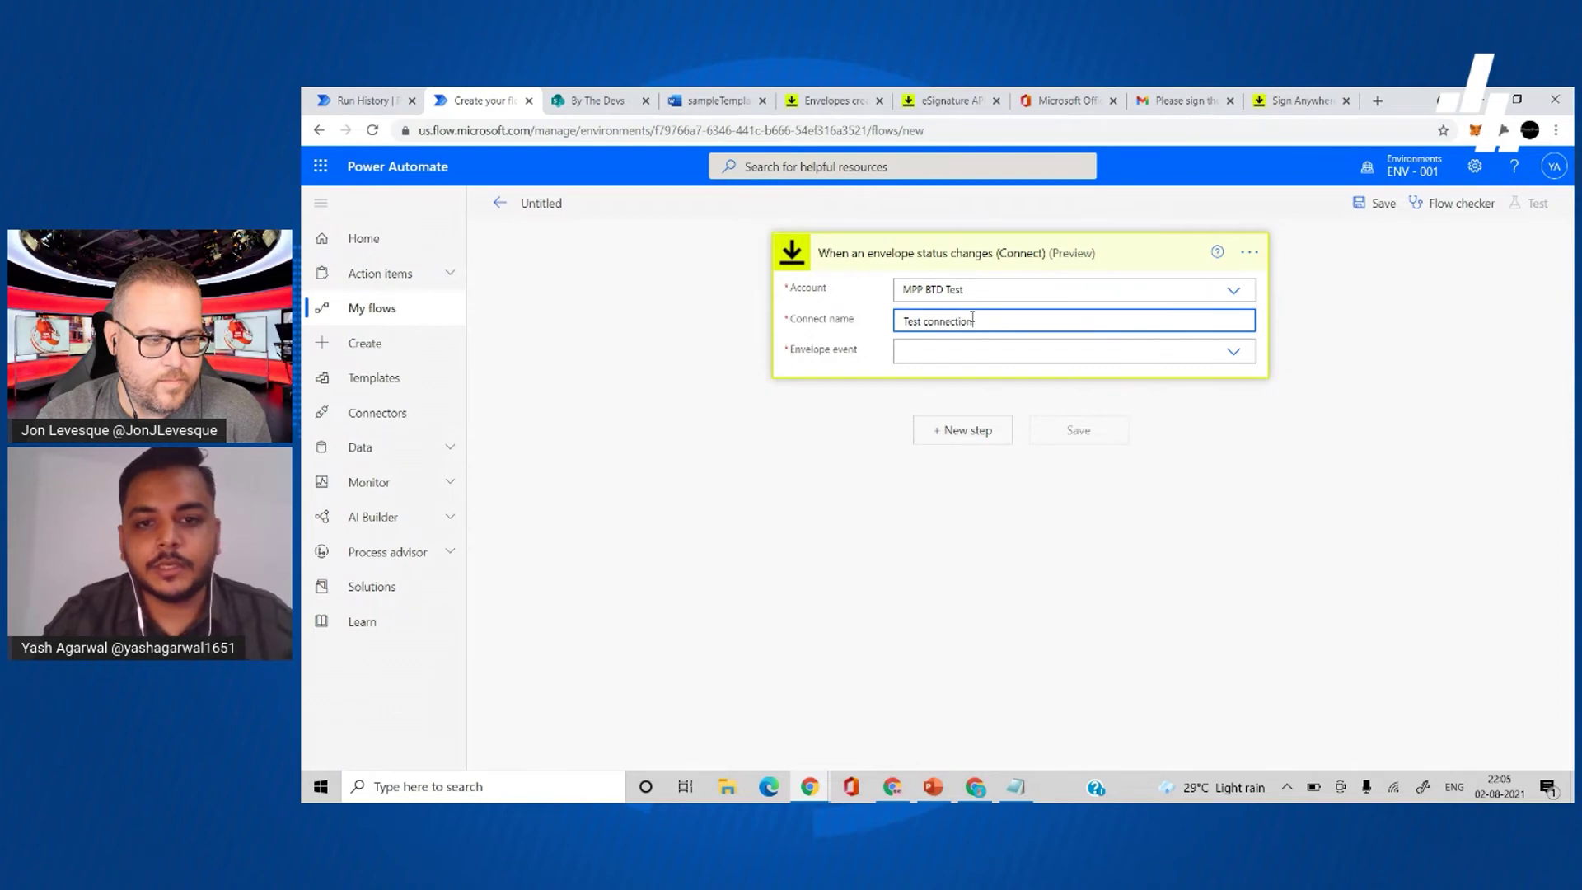
click(1000, 353)
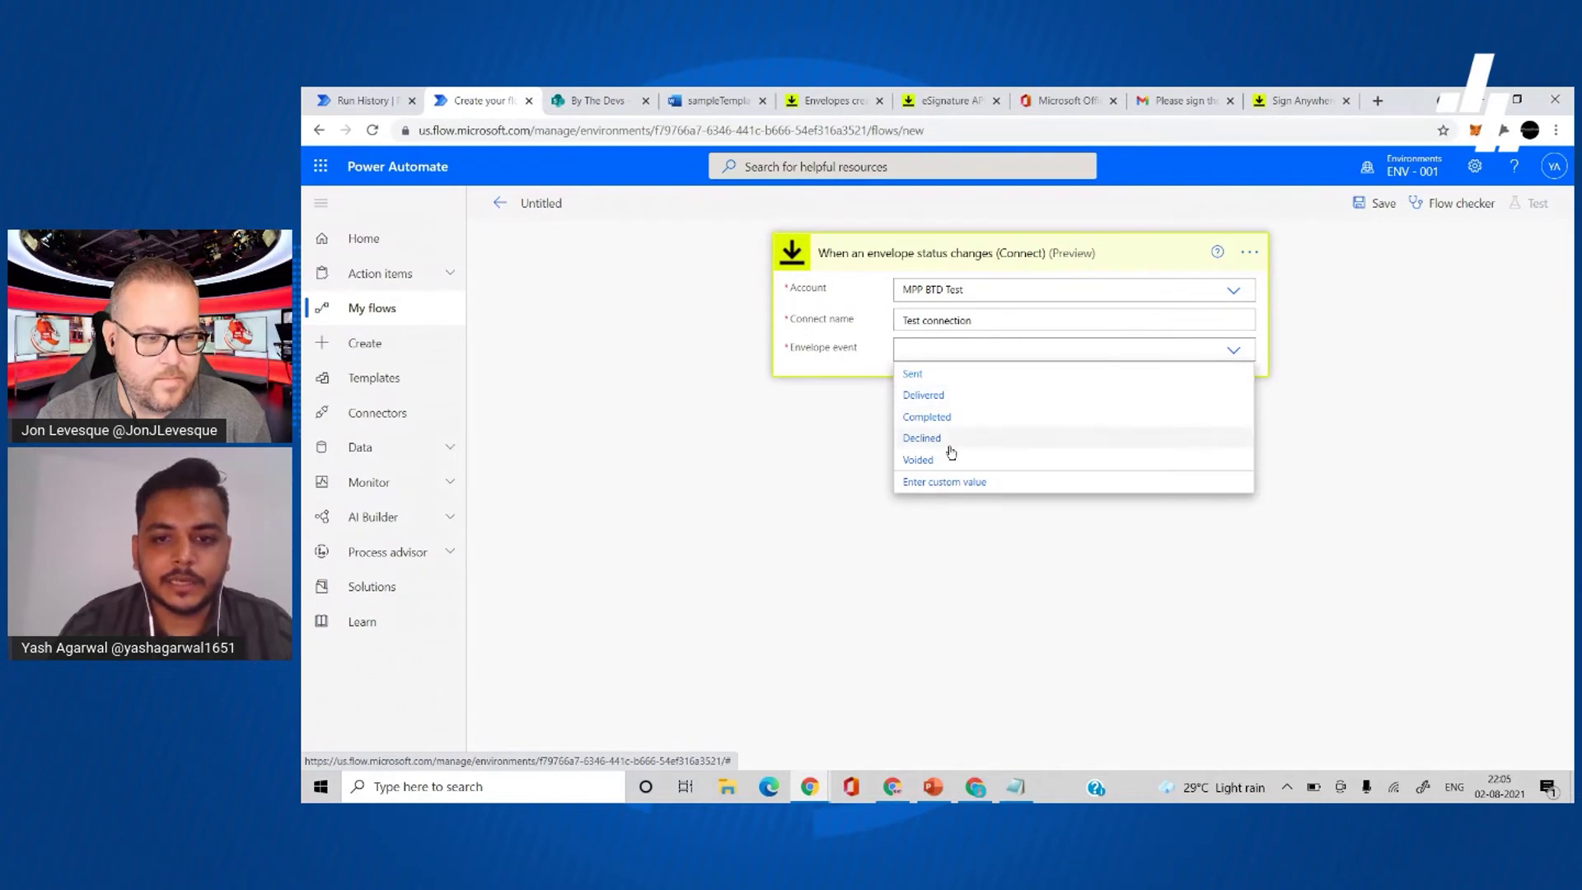
click(965, 419)
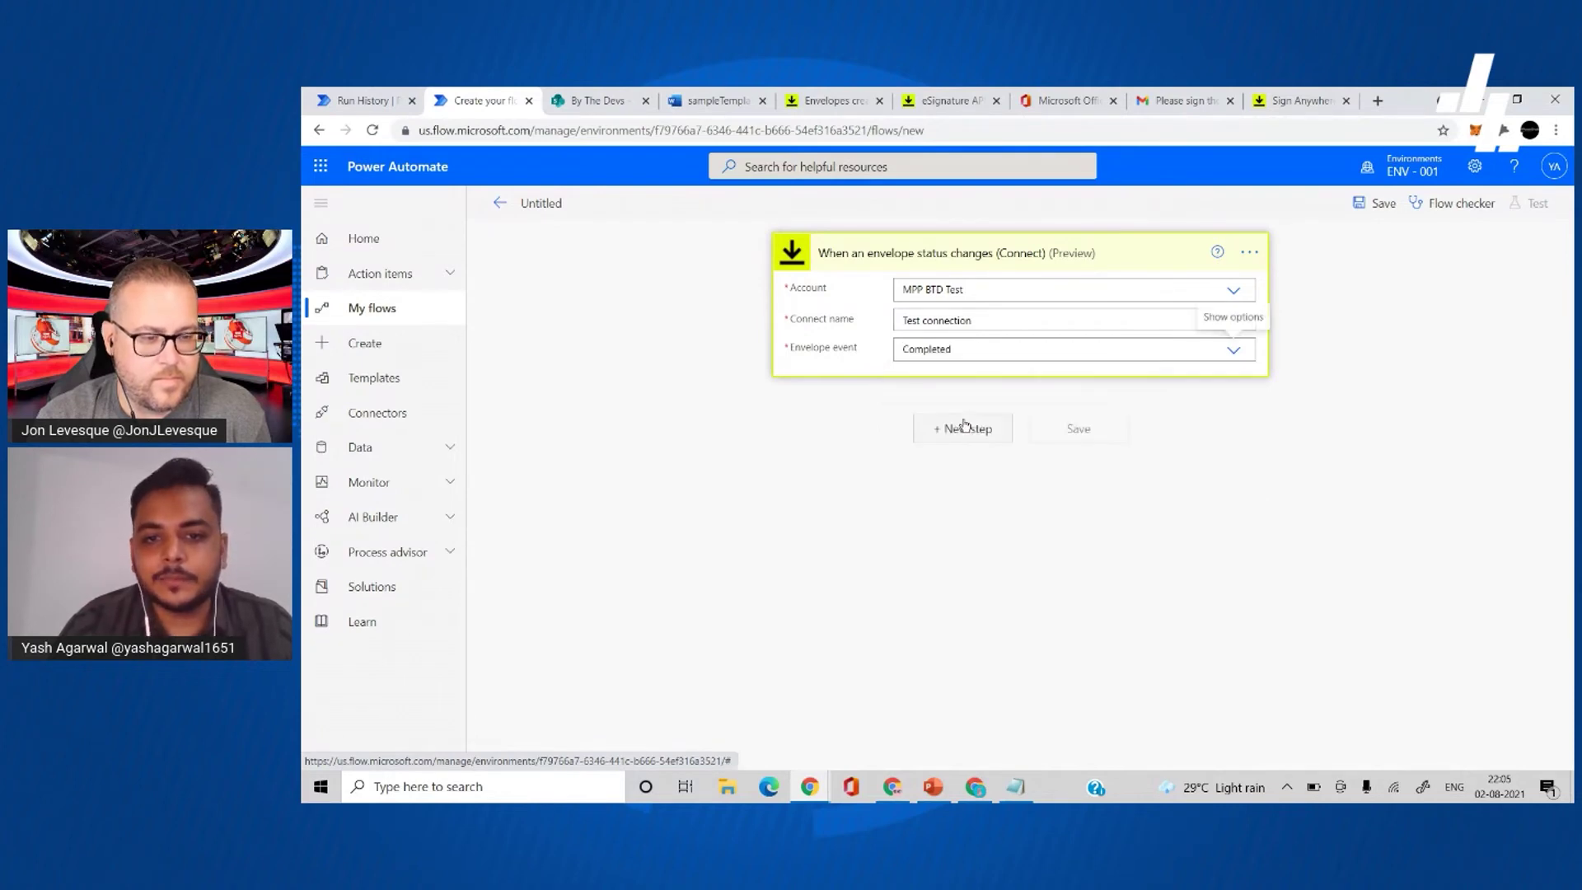
click(977, 433)
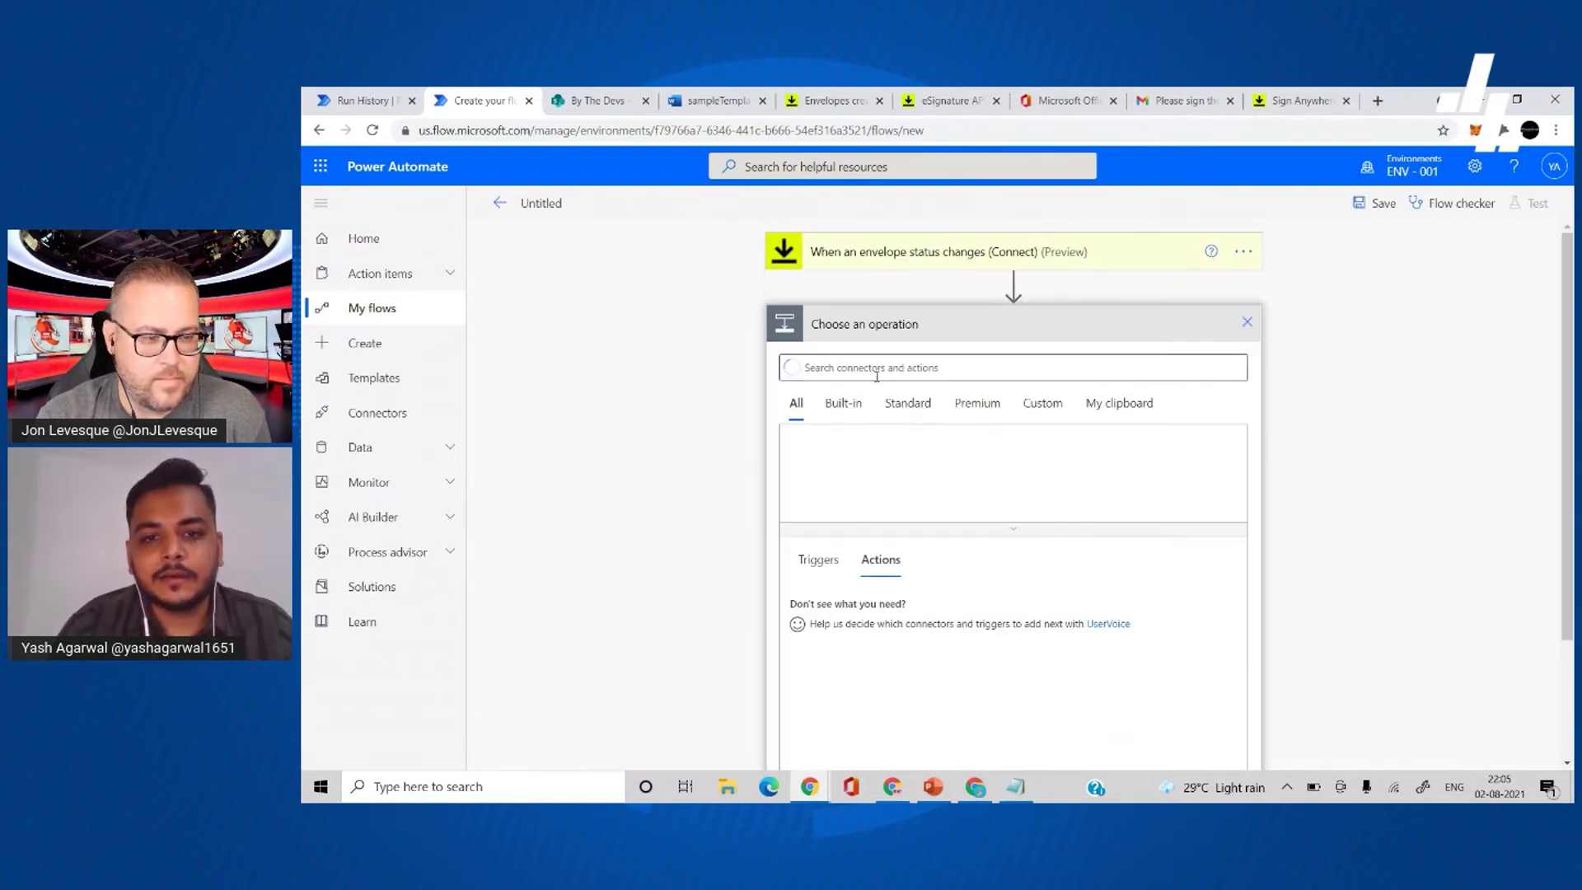
- Add a Compose action whose Inputs is the expression triggerOutputs()
text(compose)
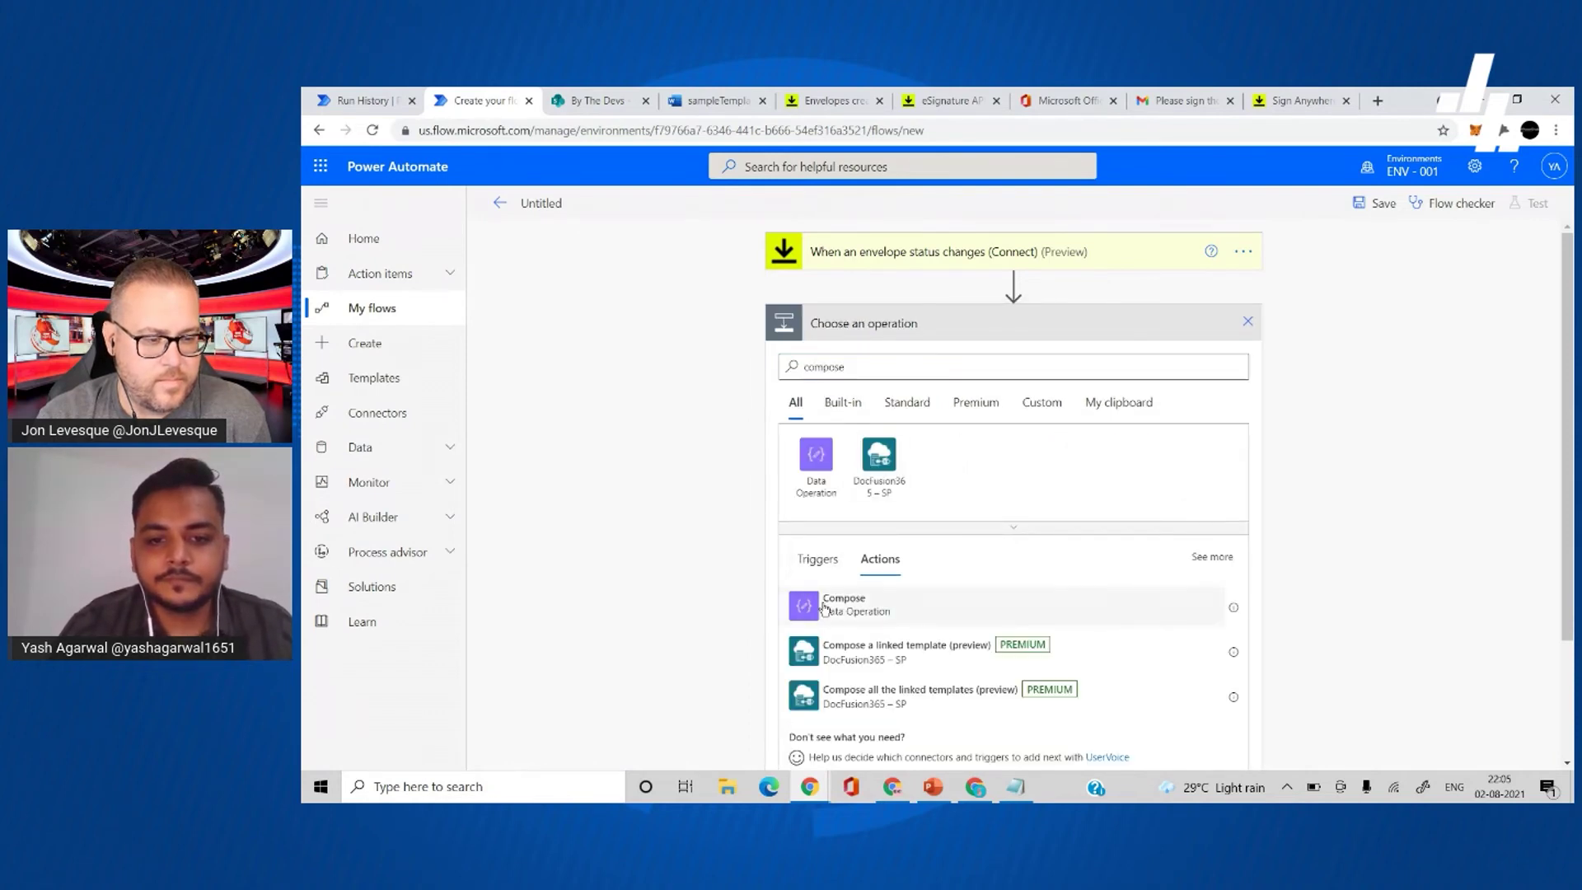
click(825, 608)
click(1047, 363)
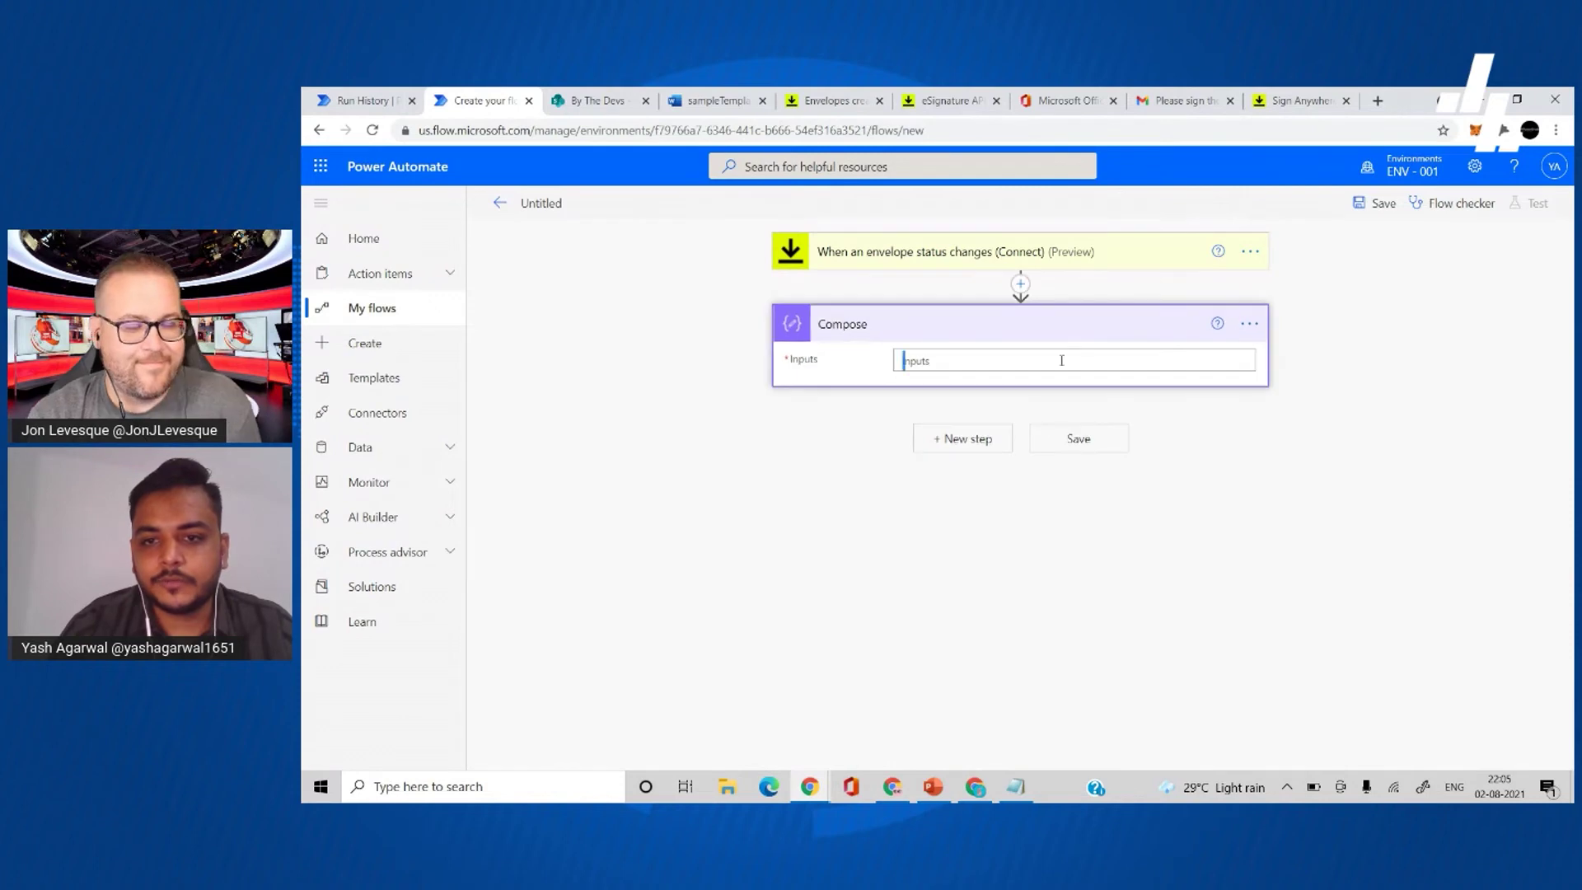
click(1412, 452)
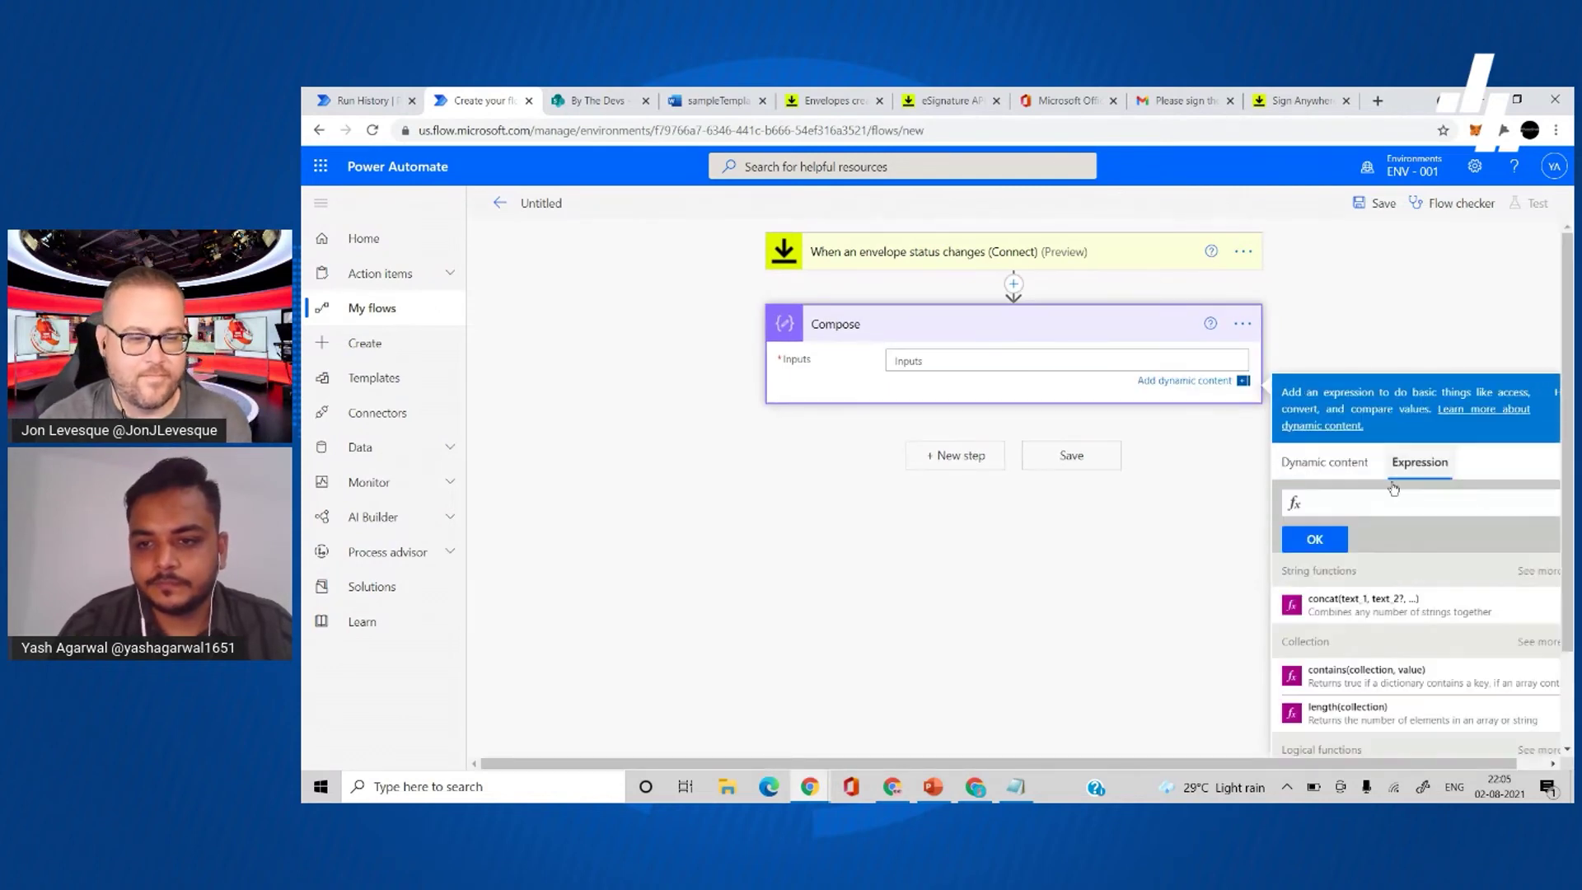
text(trigger)
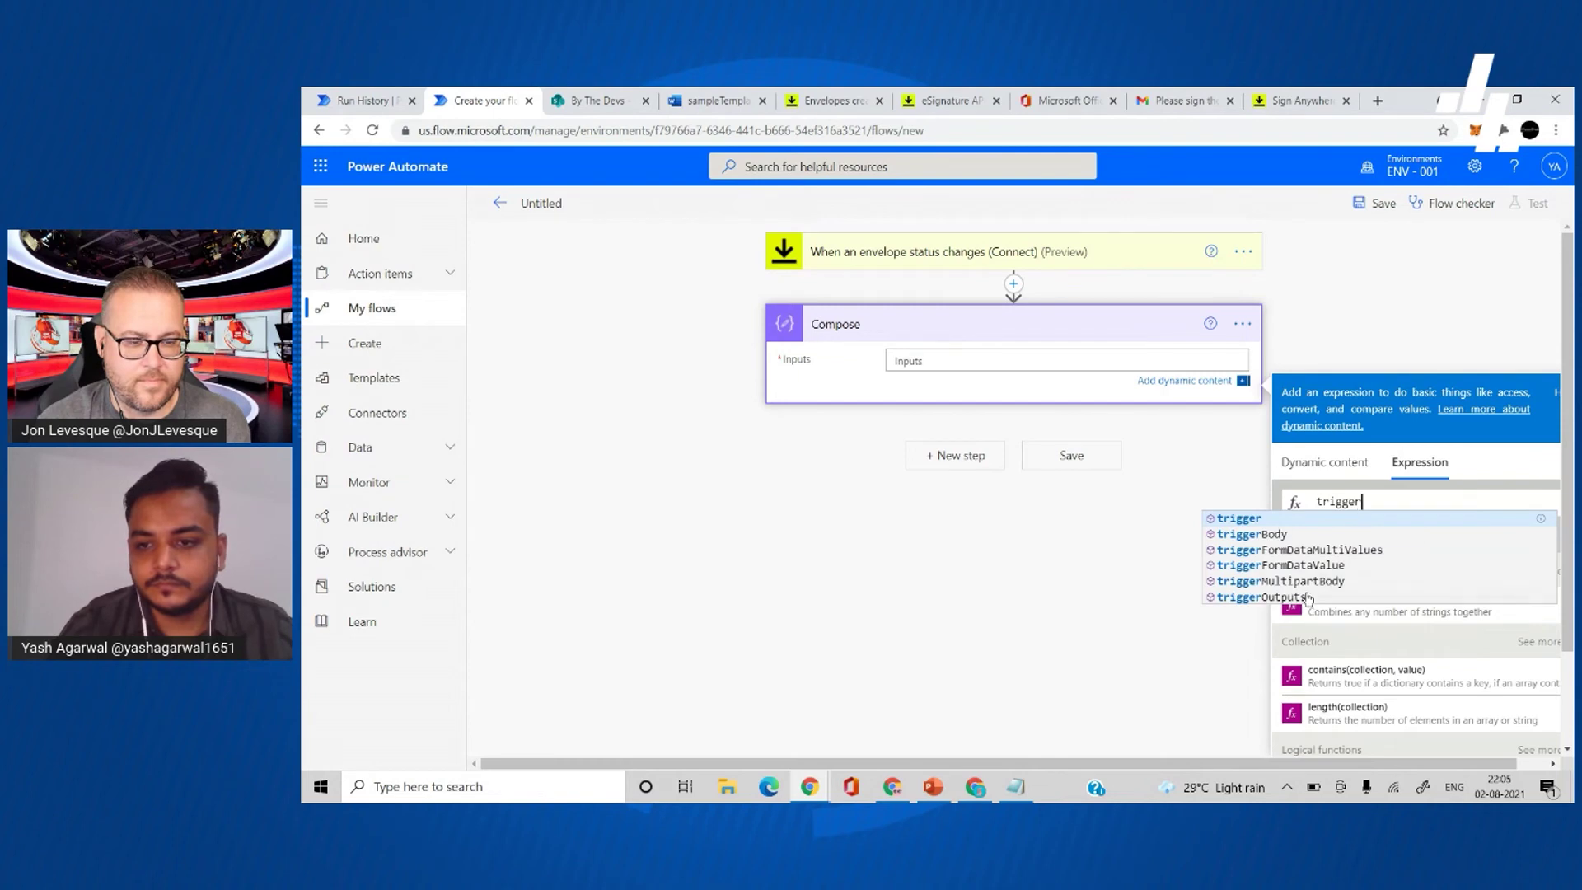
click(1306, 597)
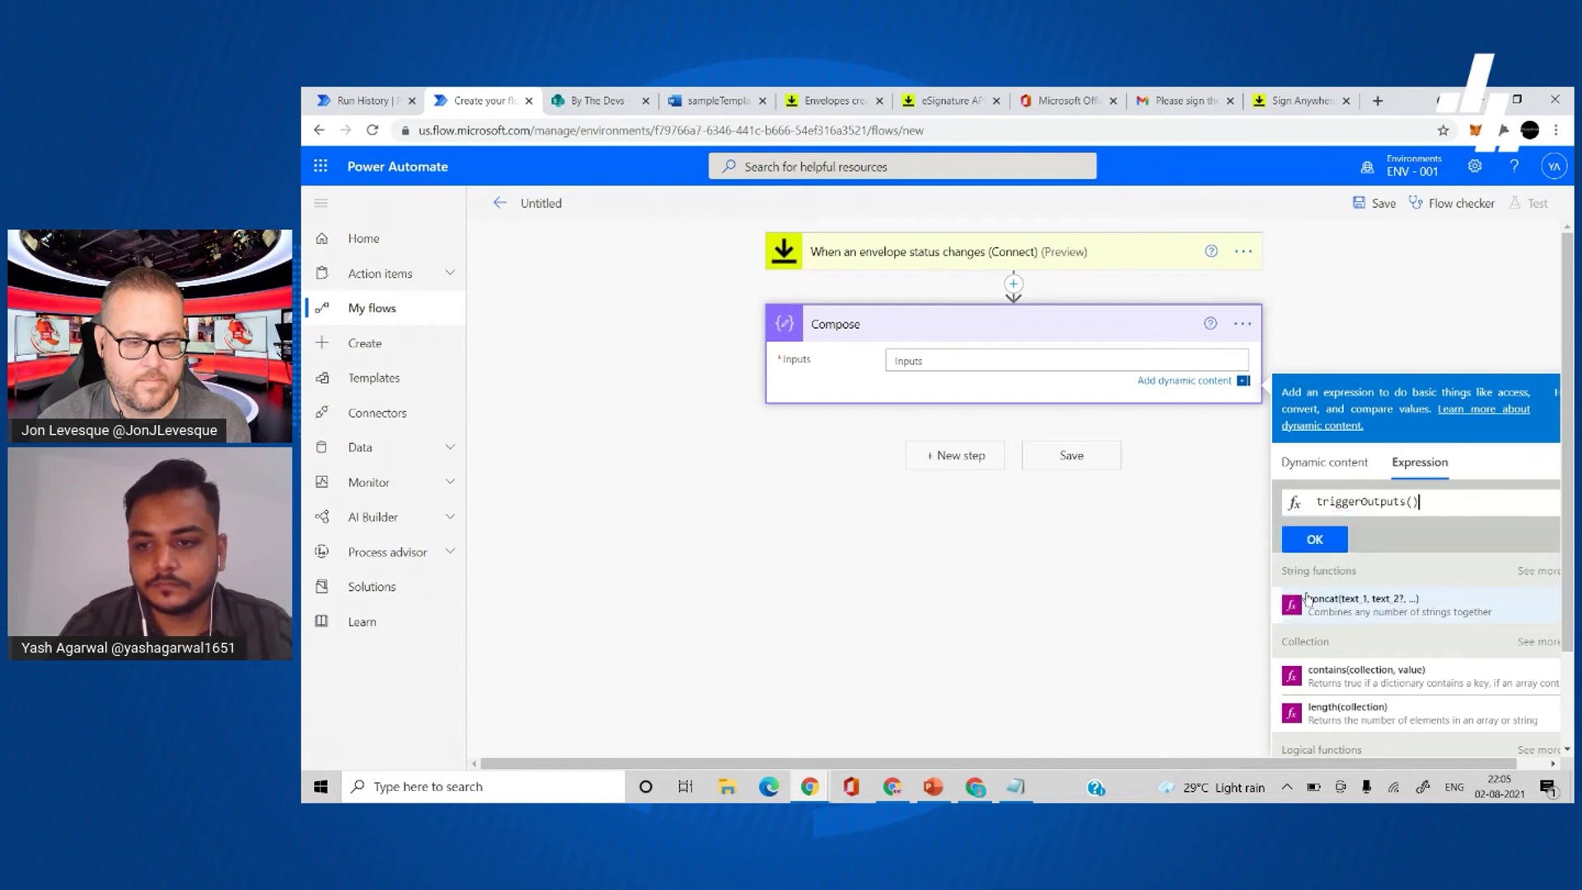
click(1321, 539)
- Rename the flow to 'Get data from signed docs' and save it
click(545, 206)
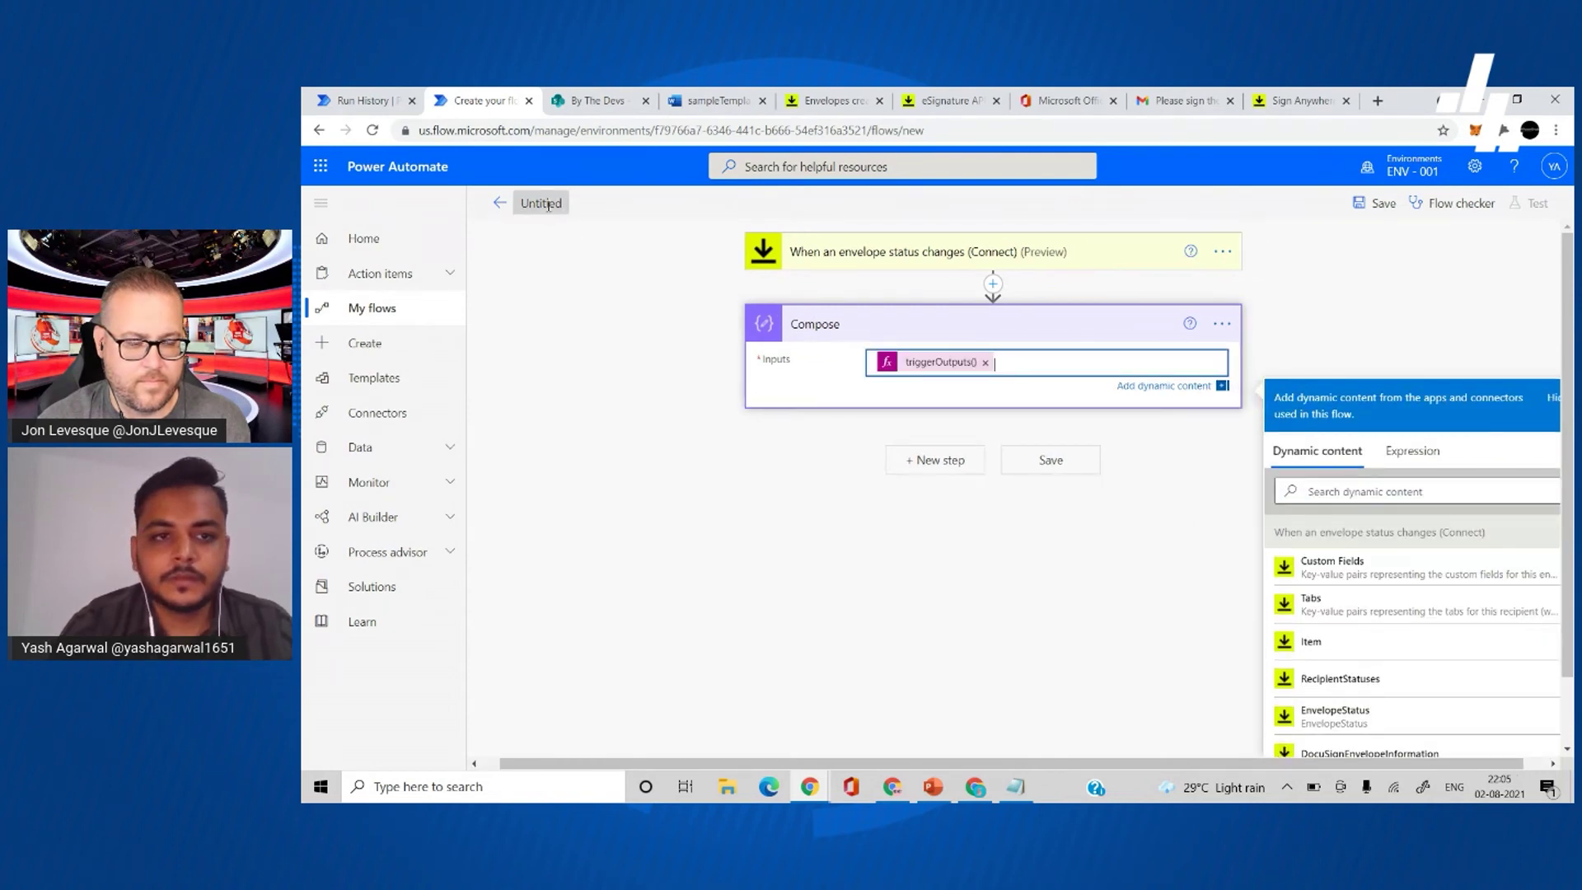
key(ctrl+a)
key(BackSpace)
text(Get d)
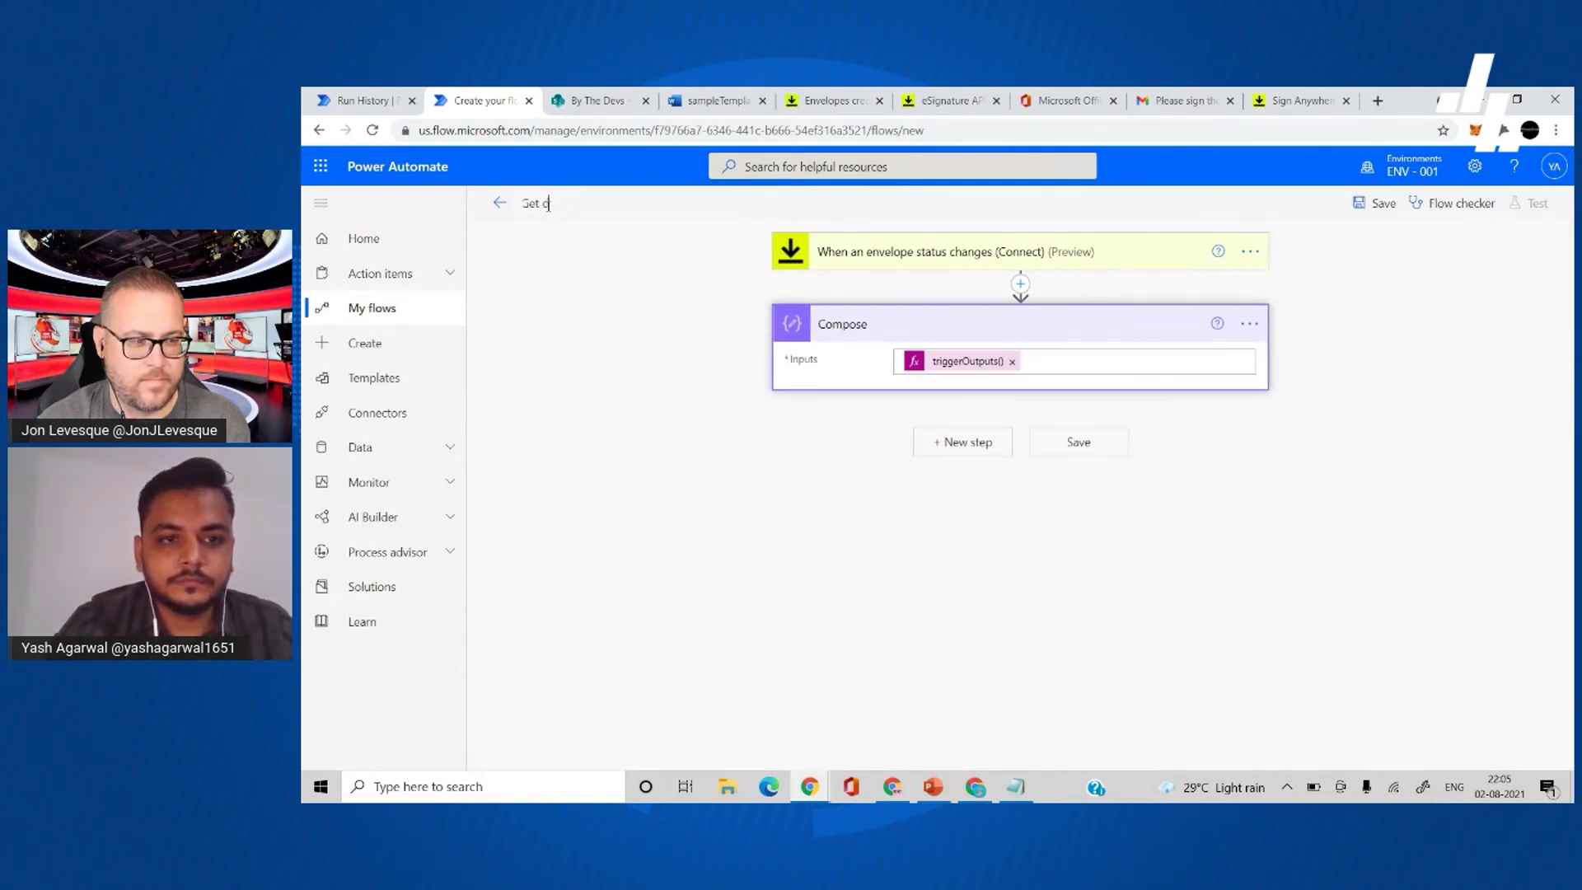
text(ata from signed docs)
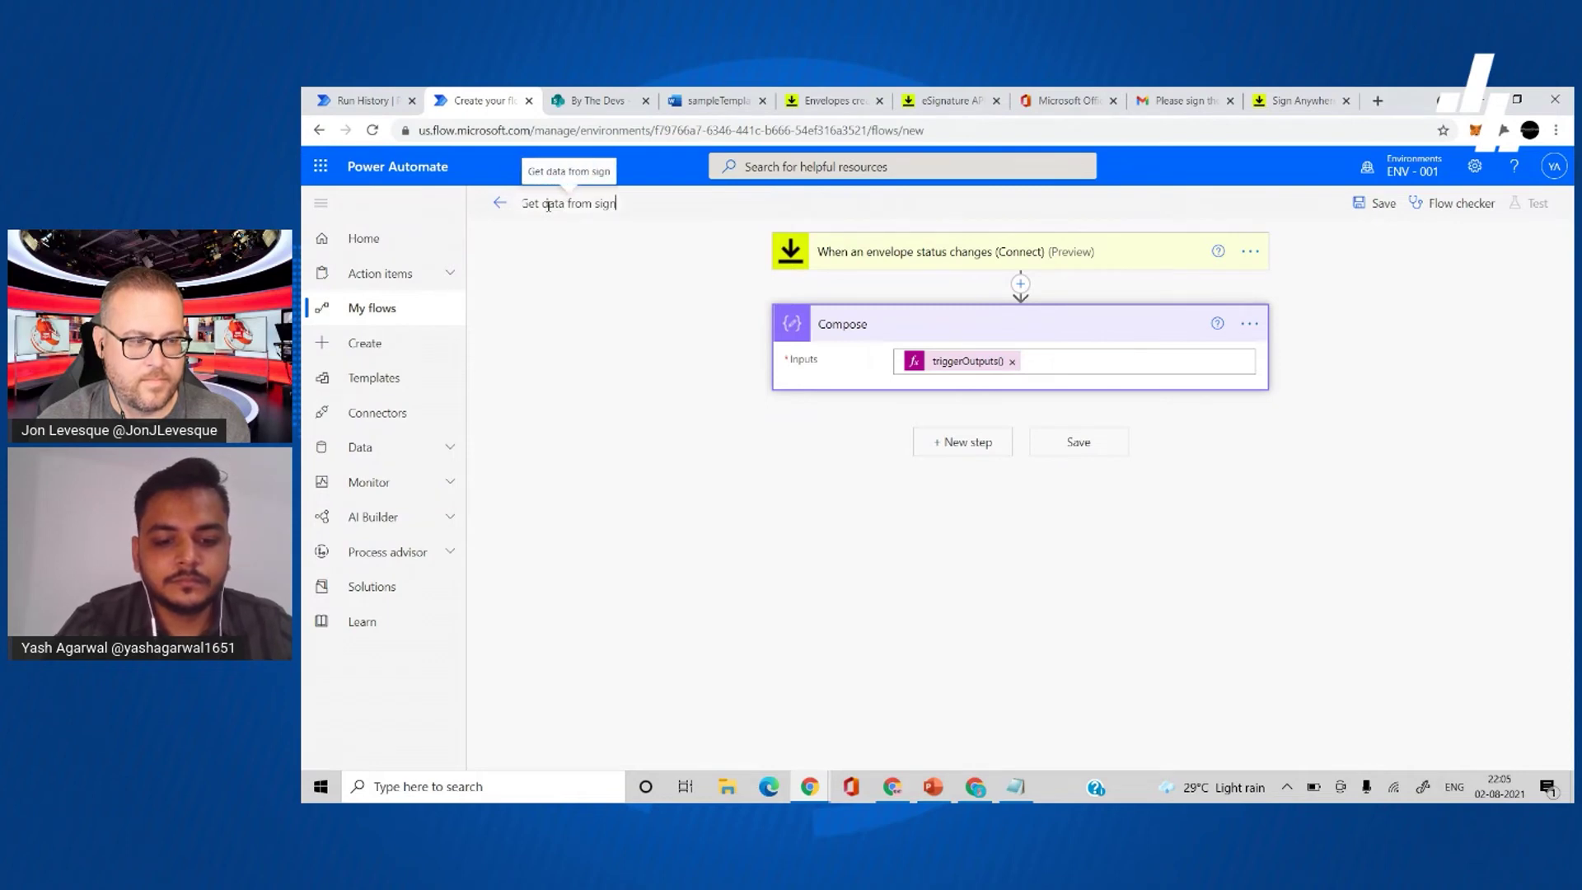
click(1093, 449)
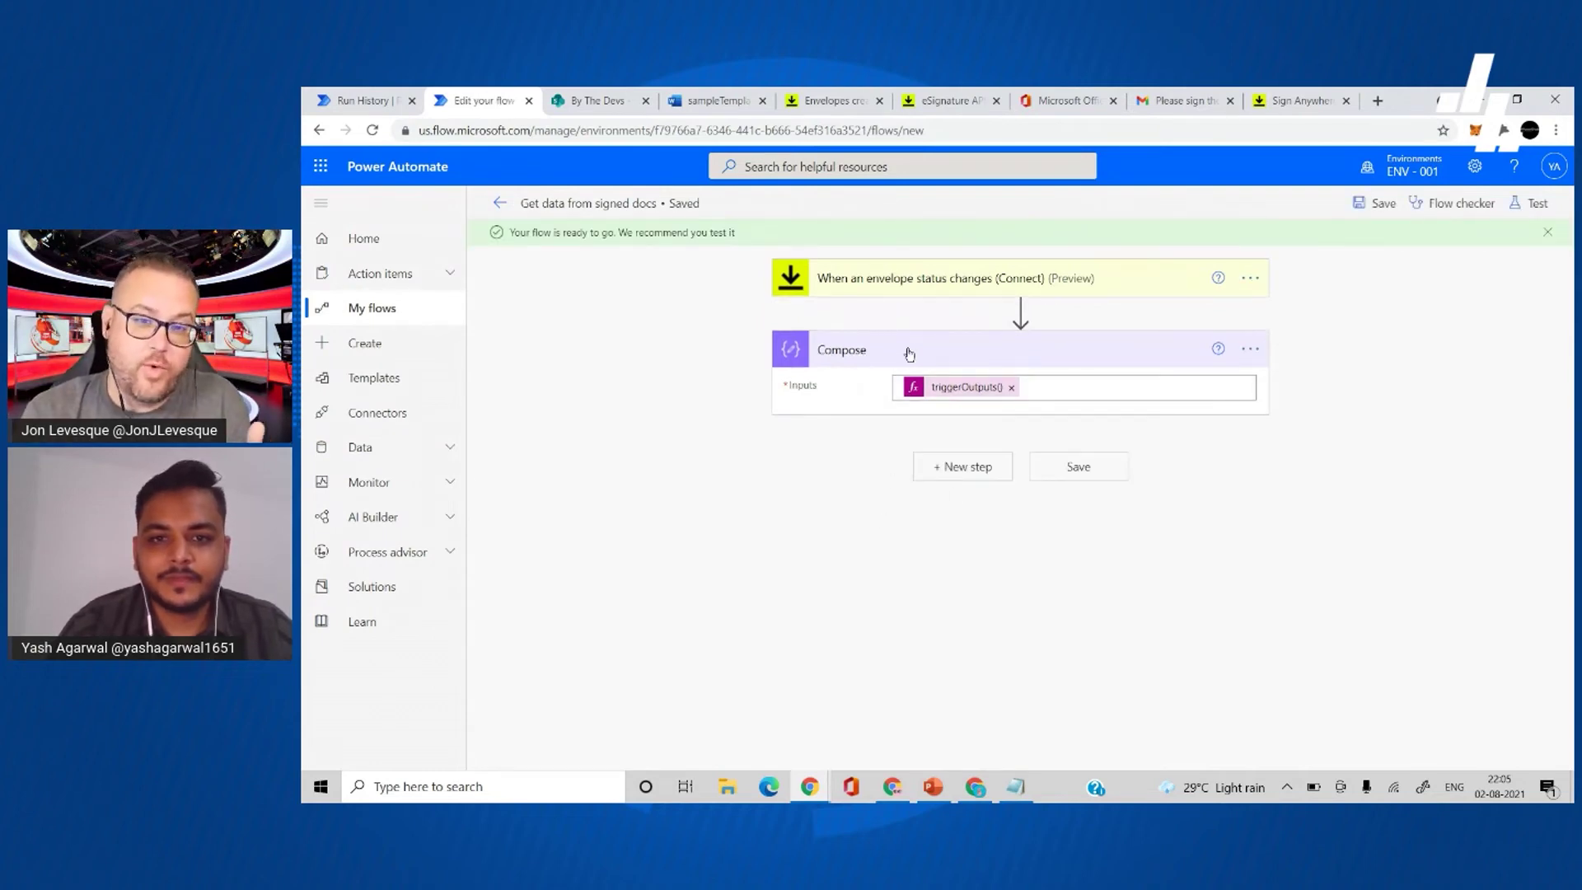
- Collapse the Compose step card
click(907, 352)
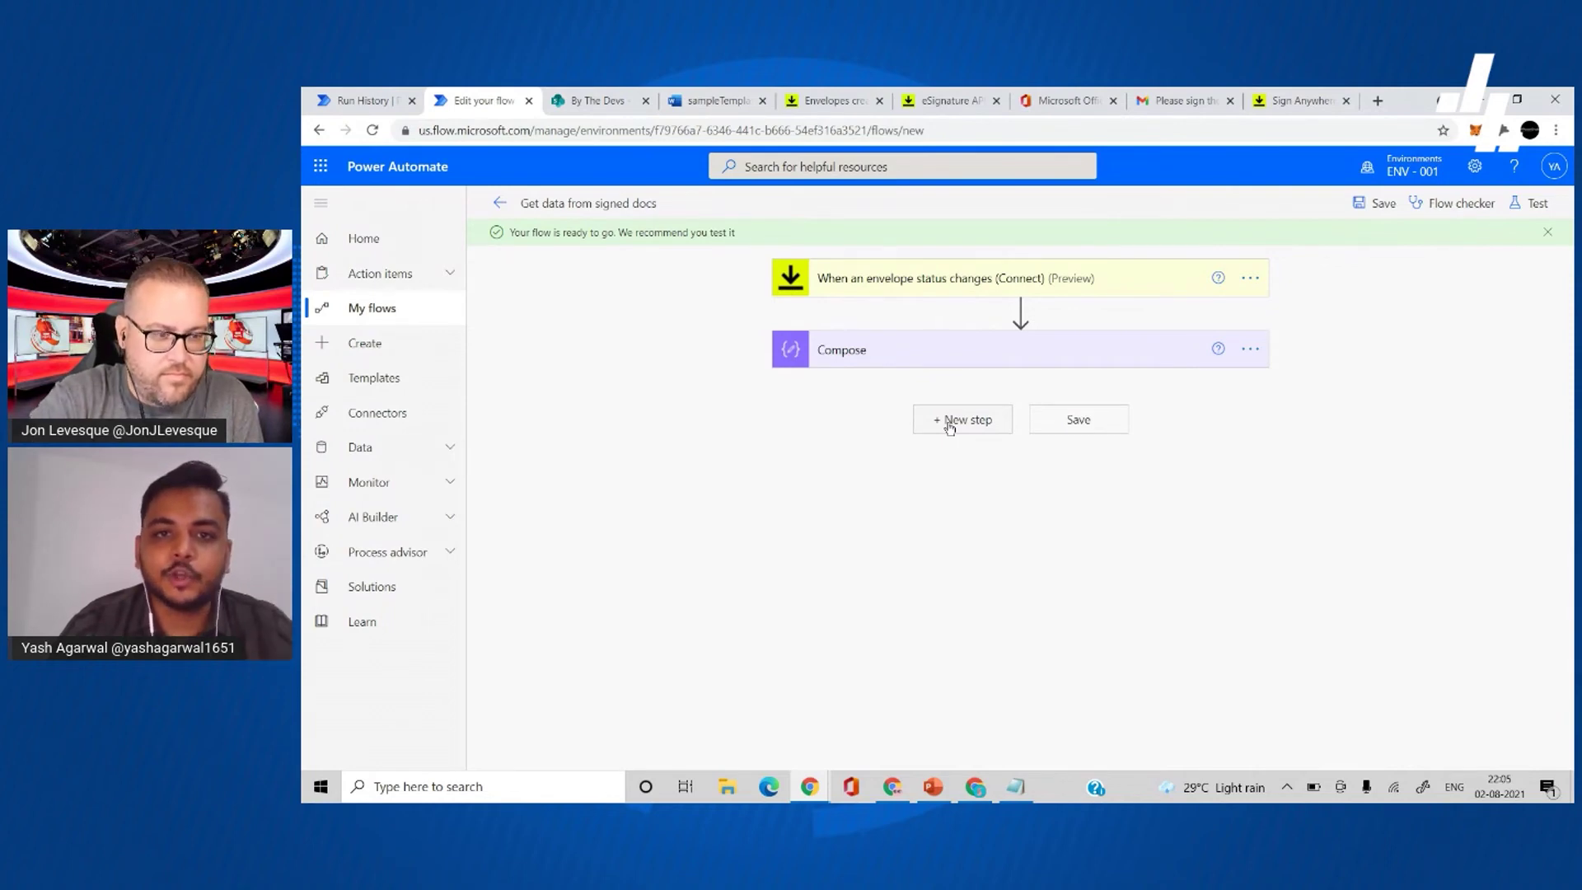
- Add the DocuSign Demo 'Get envelope documents' action after Compose
click(949, 424)
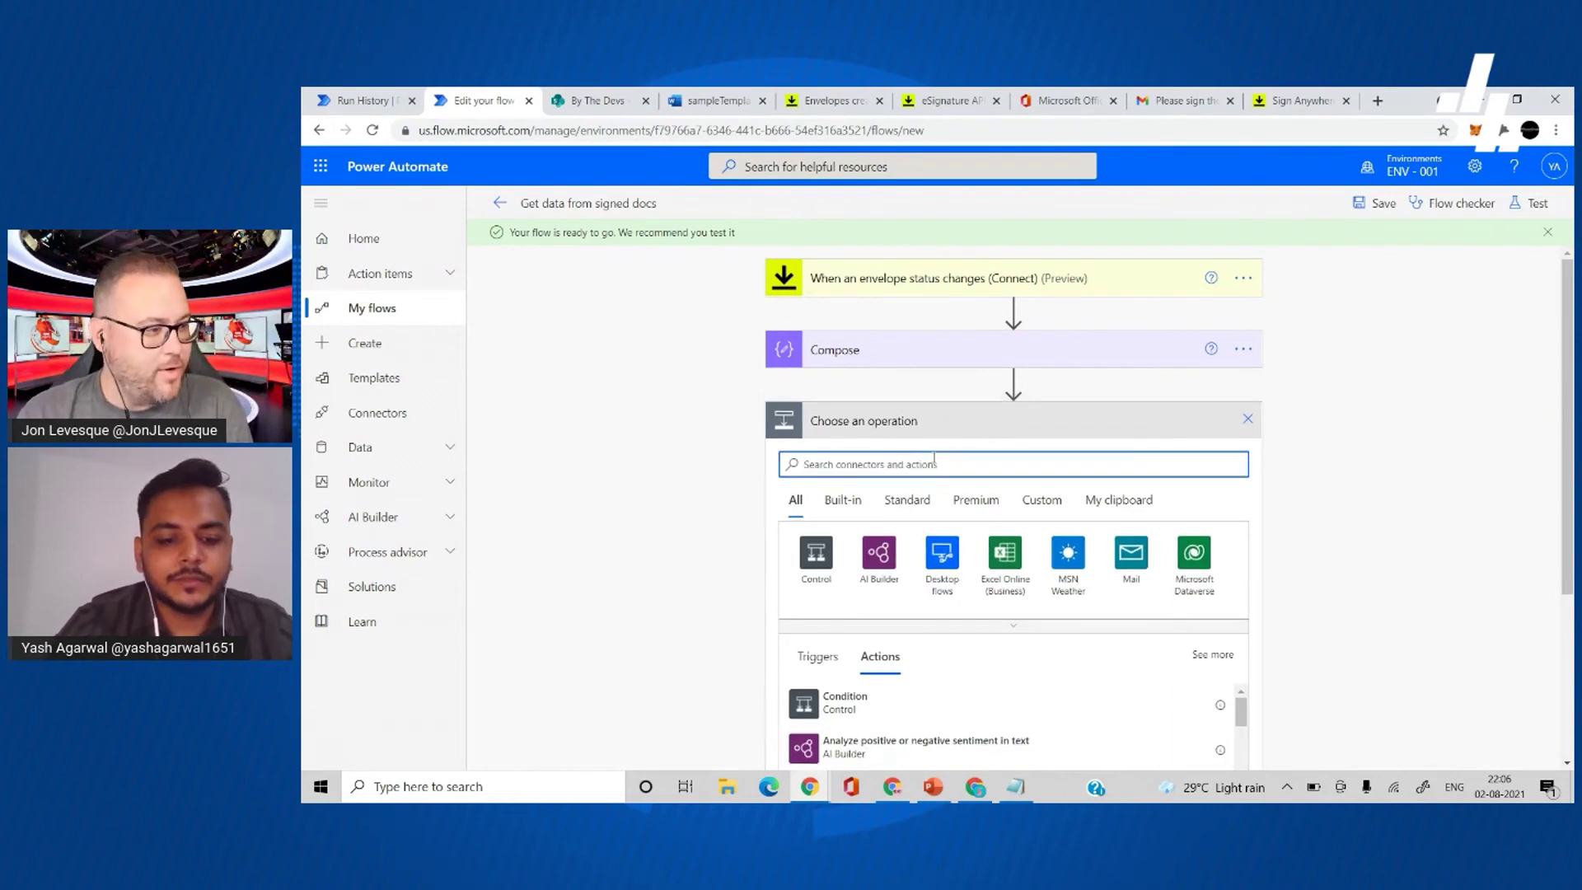
text(docus)
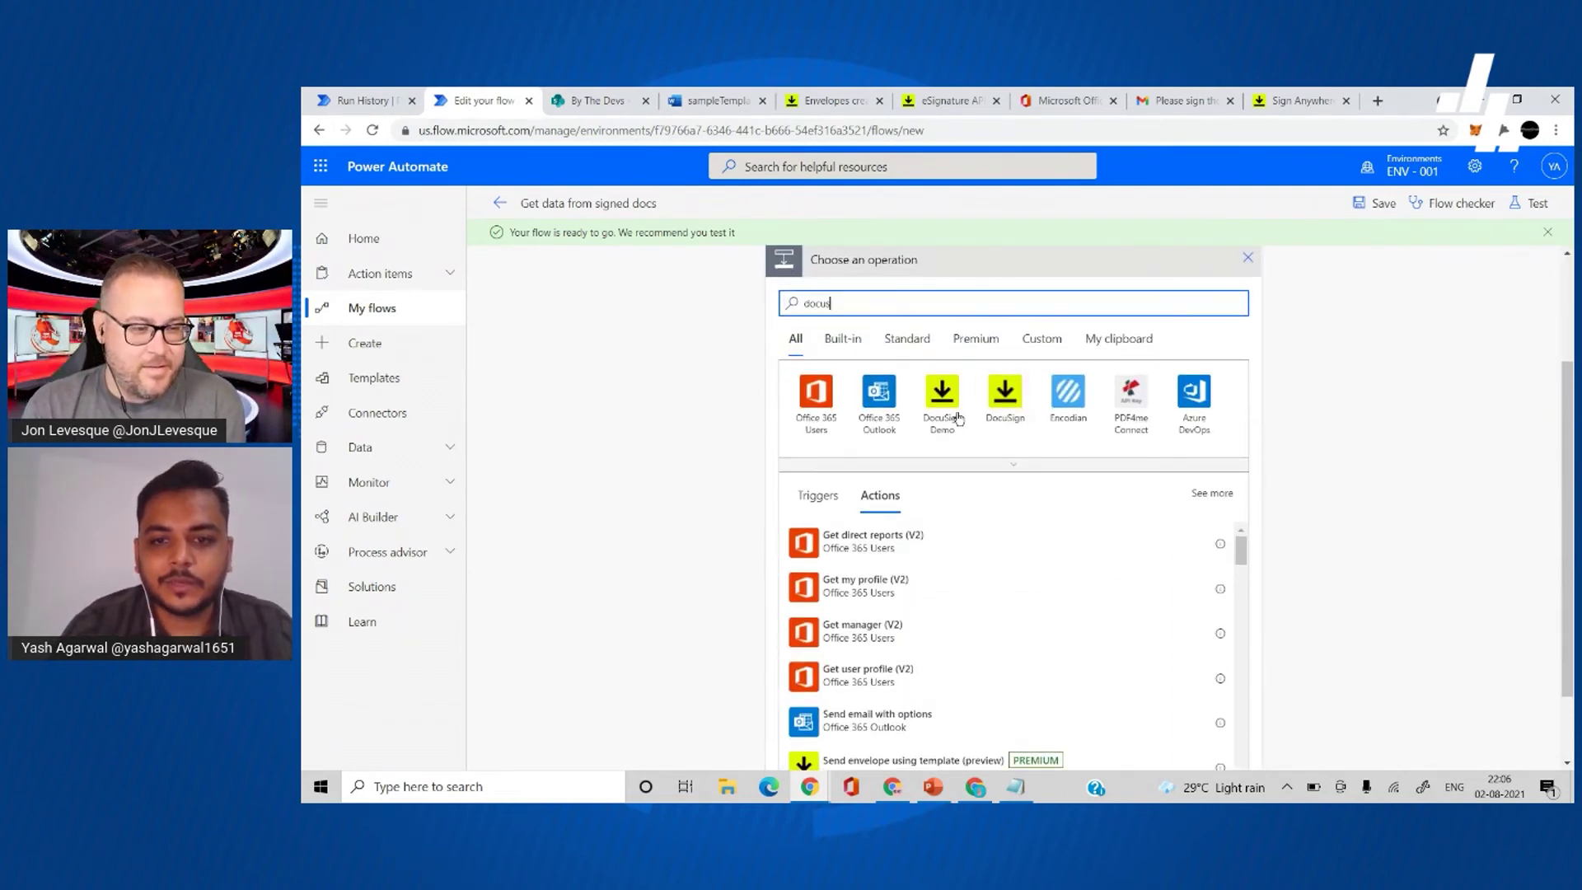
click(942, 404)
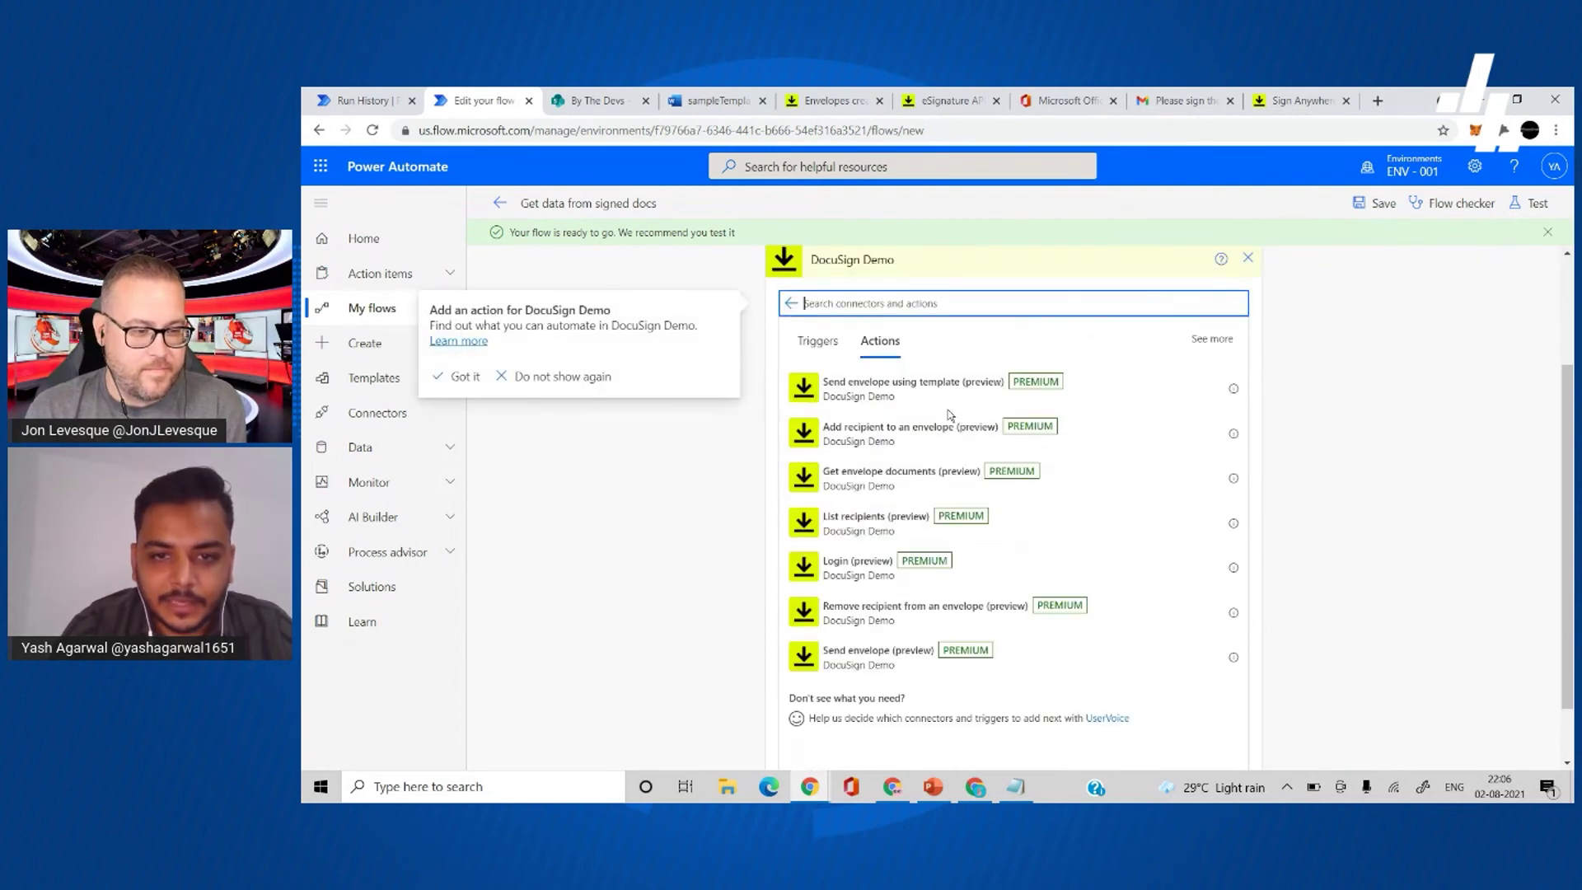
click(942, 471)
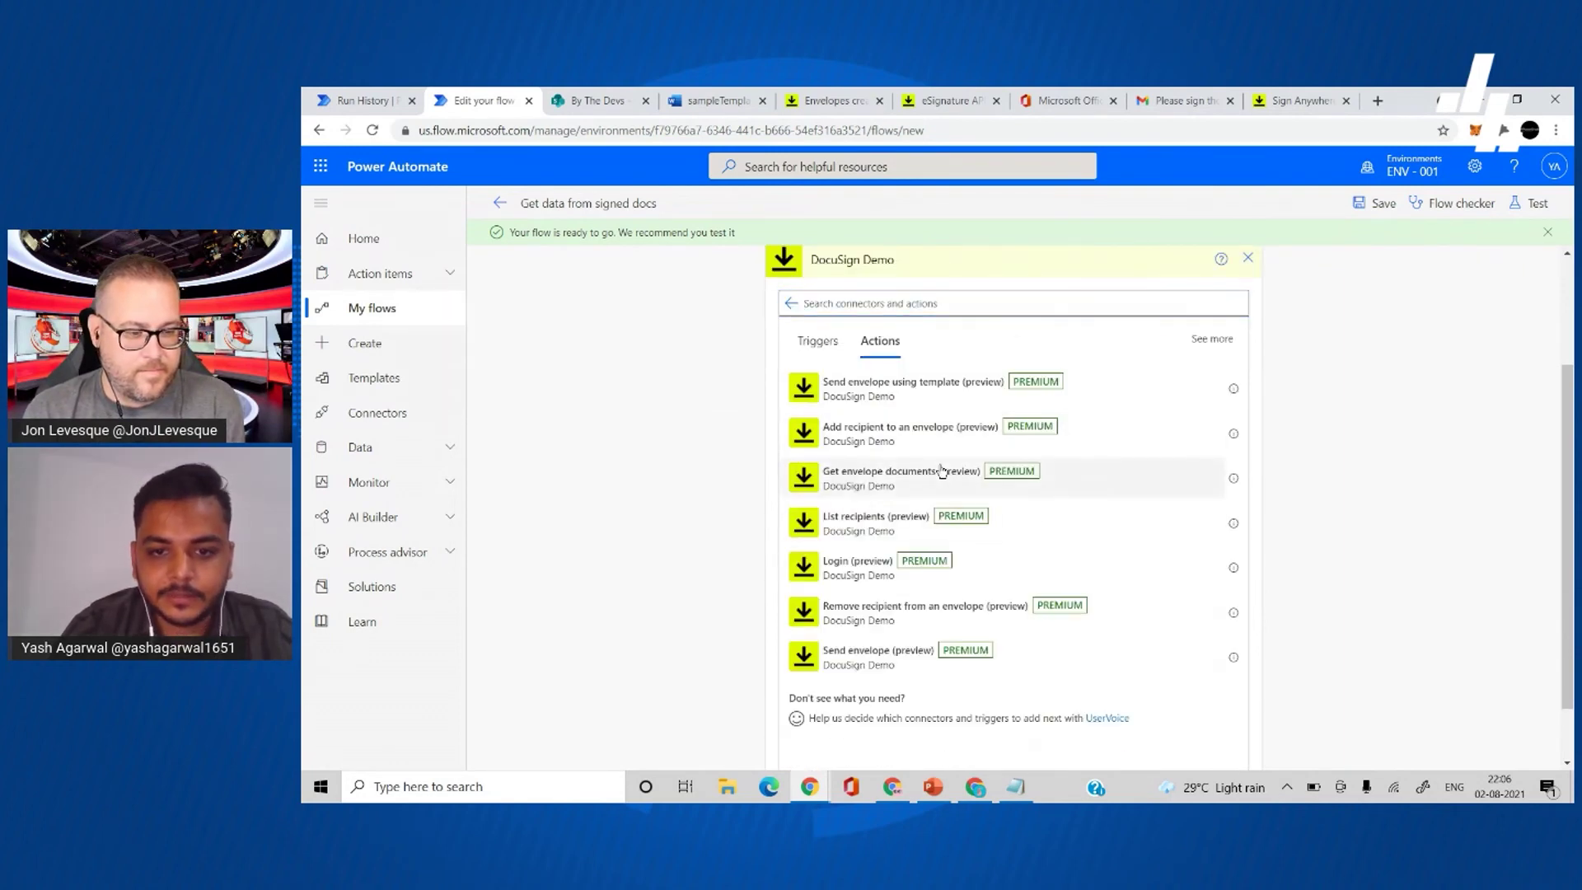
click(941, 471)
- Use the test DocuSign account, the trigger's Envelope ID, and certificate of completion Yes
click(986, 459)
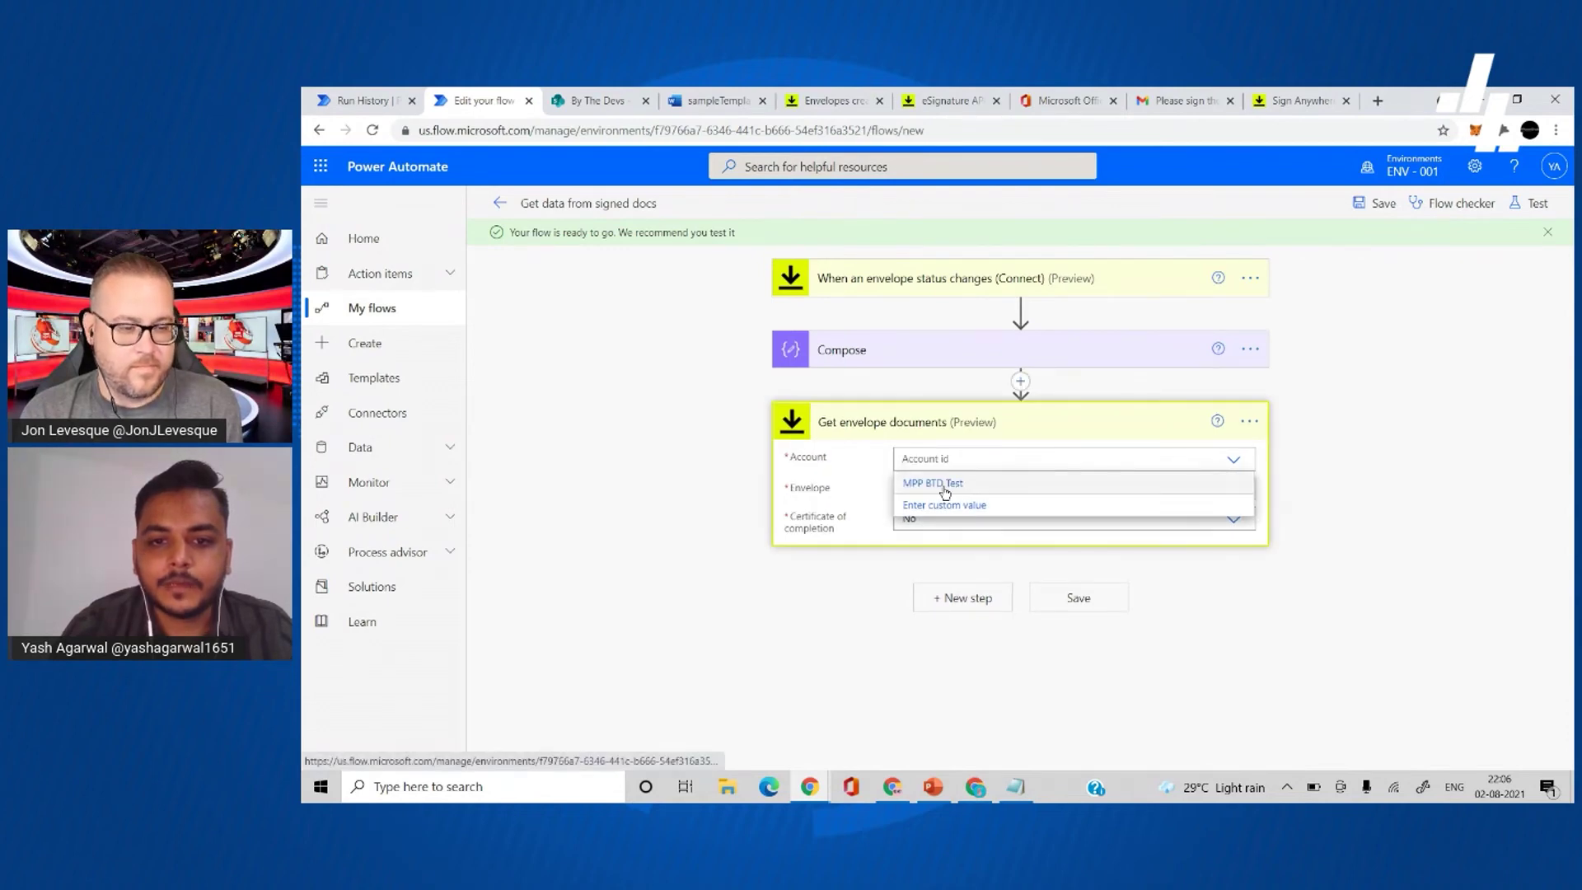
click(945, 484)
click(947, 491)
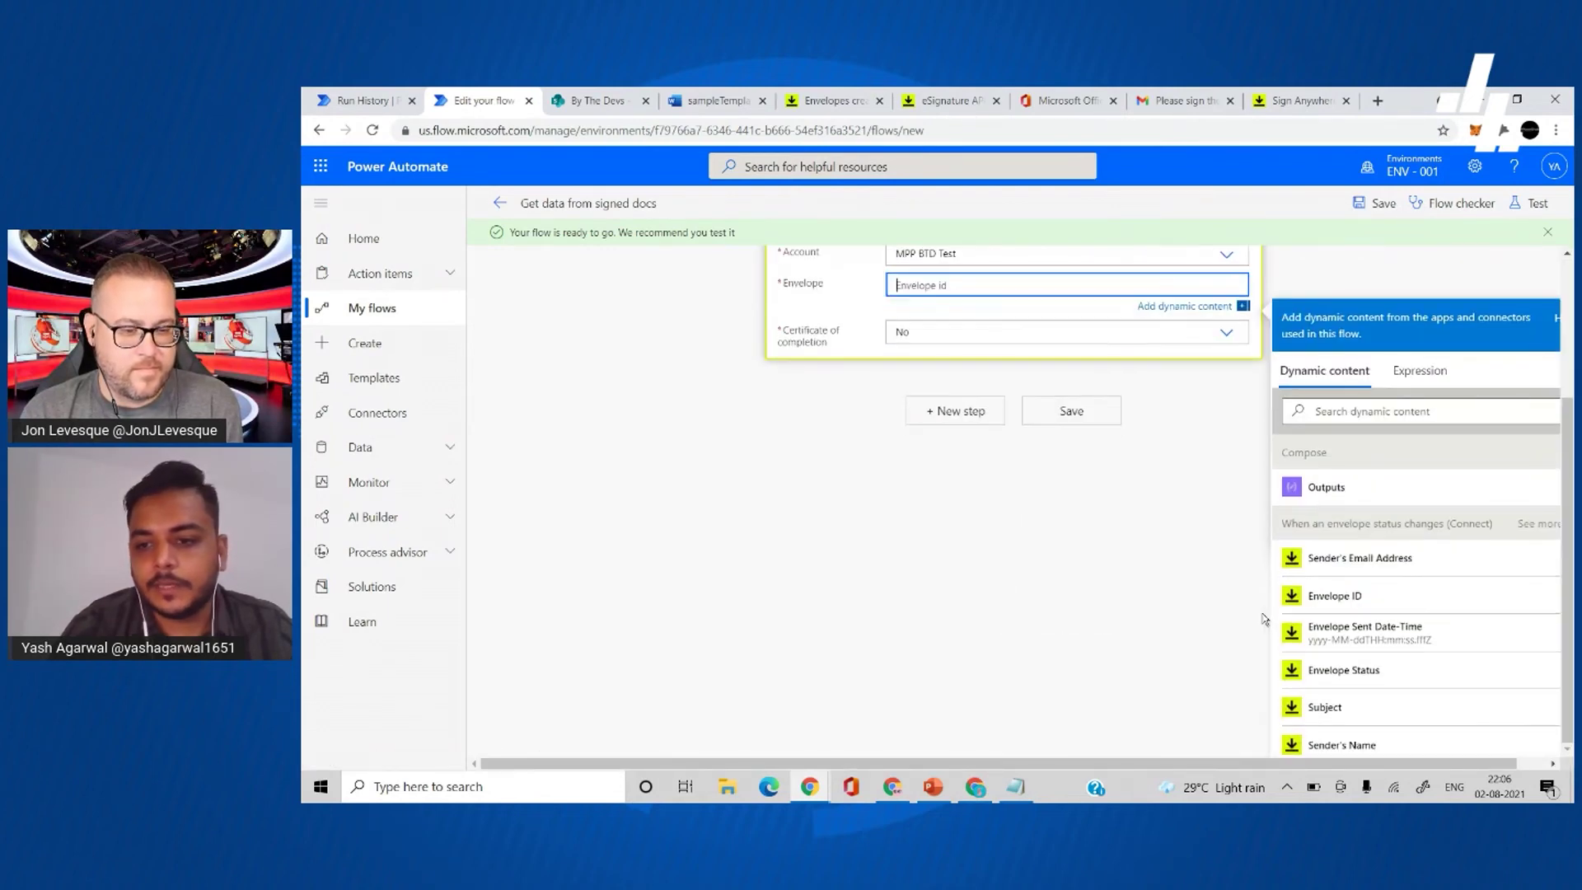
click(1392, 597)
click(946, 341)
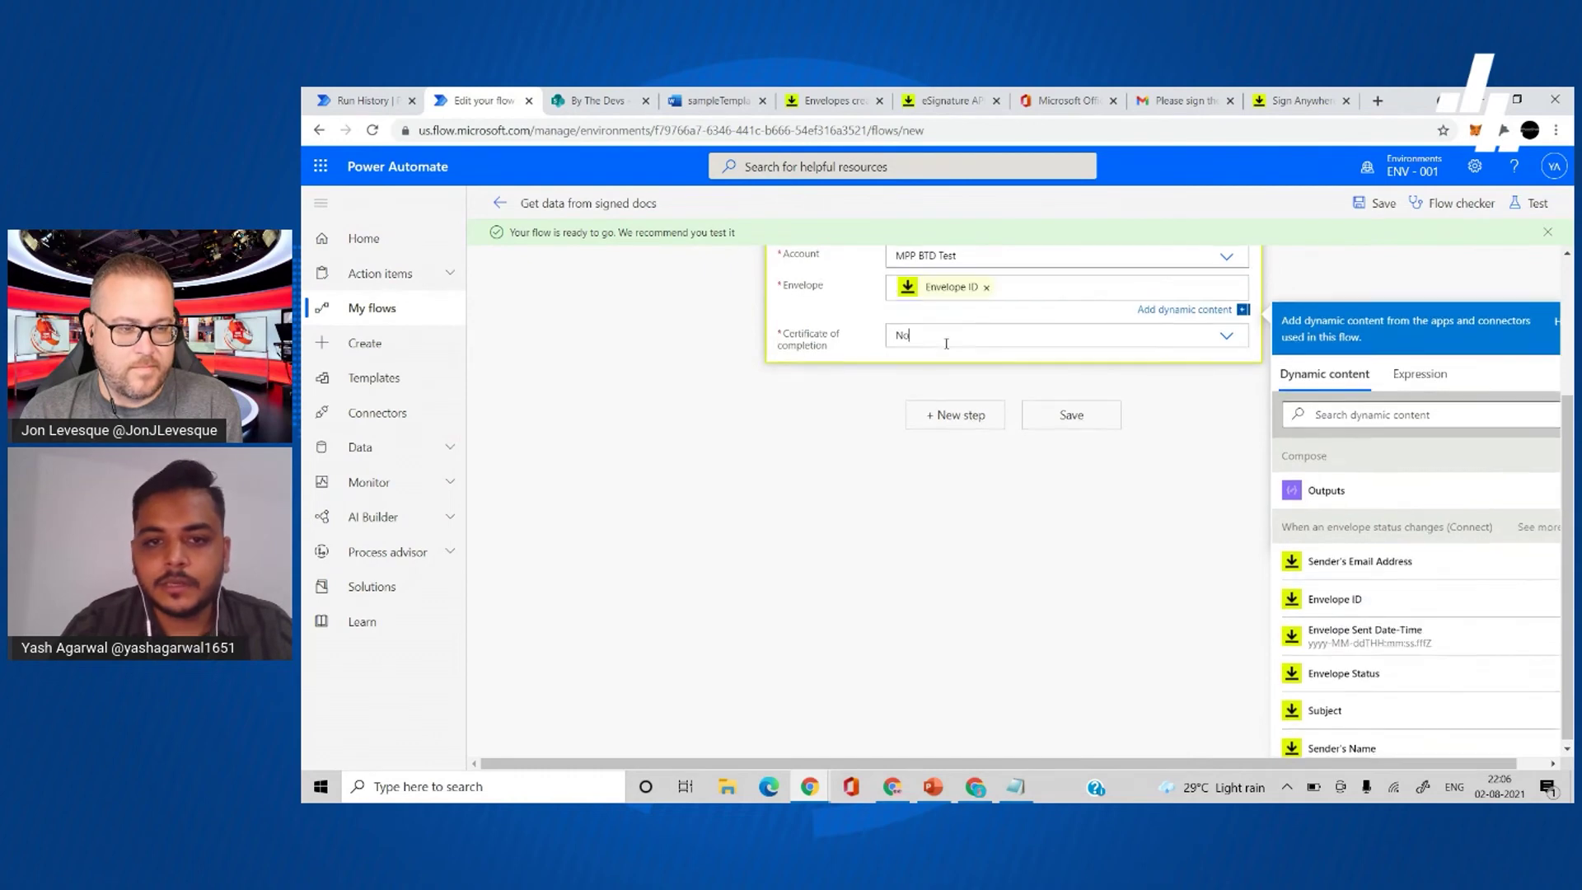
click(947, 559)
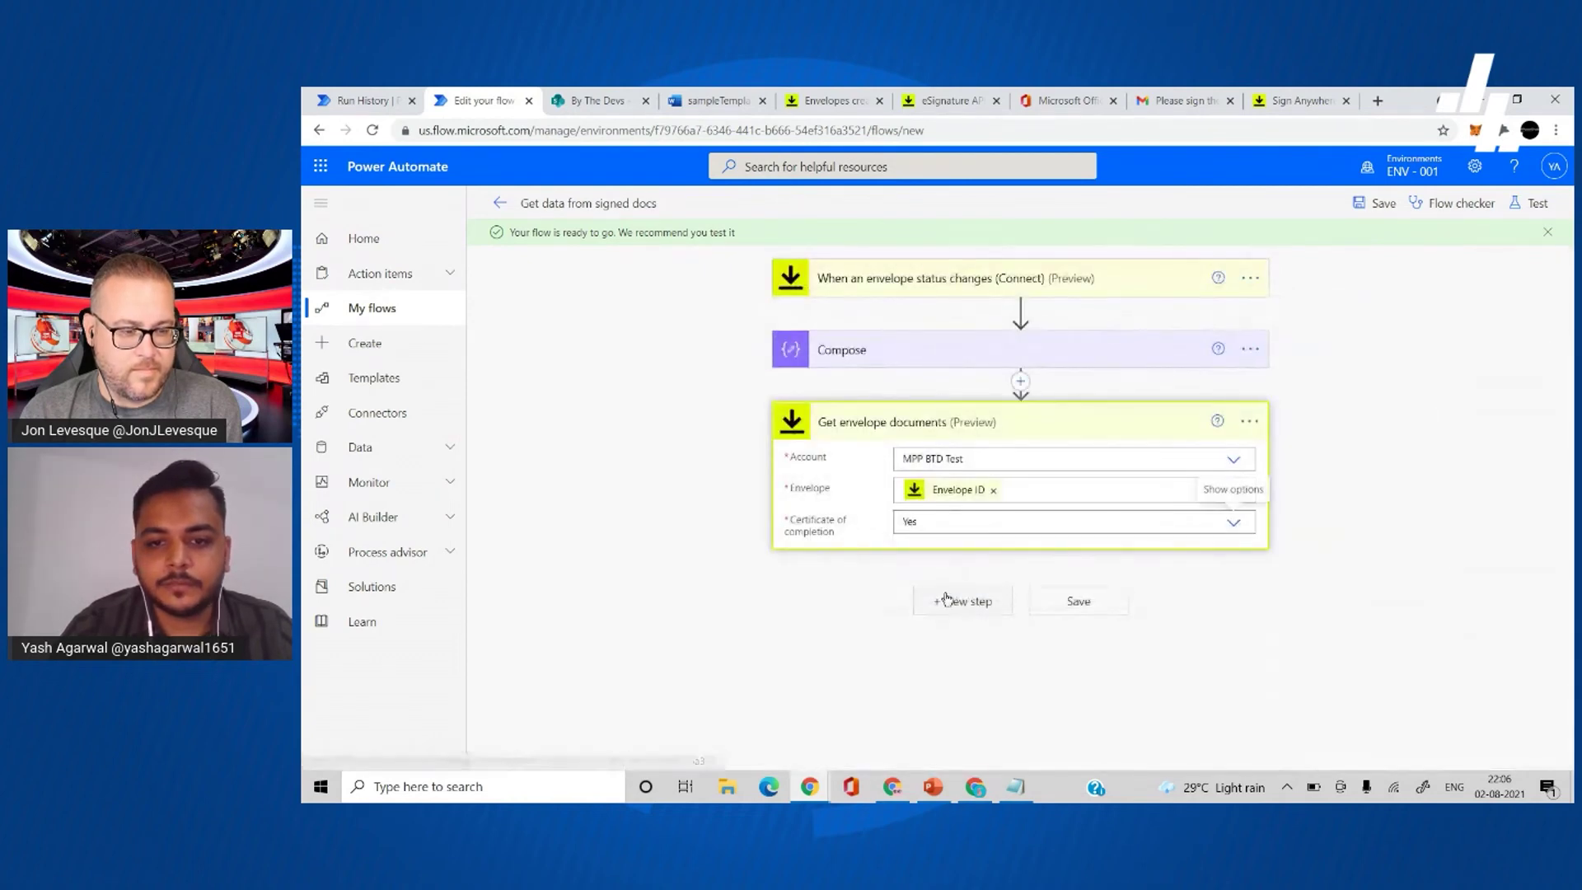
click(947, 600)
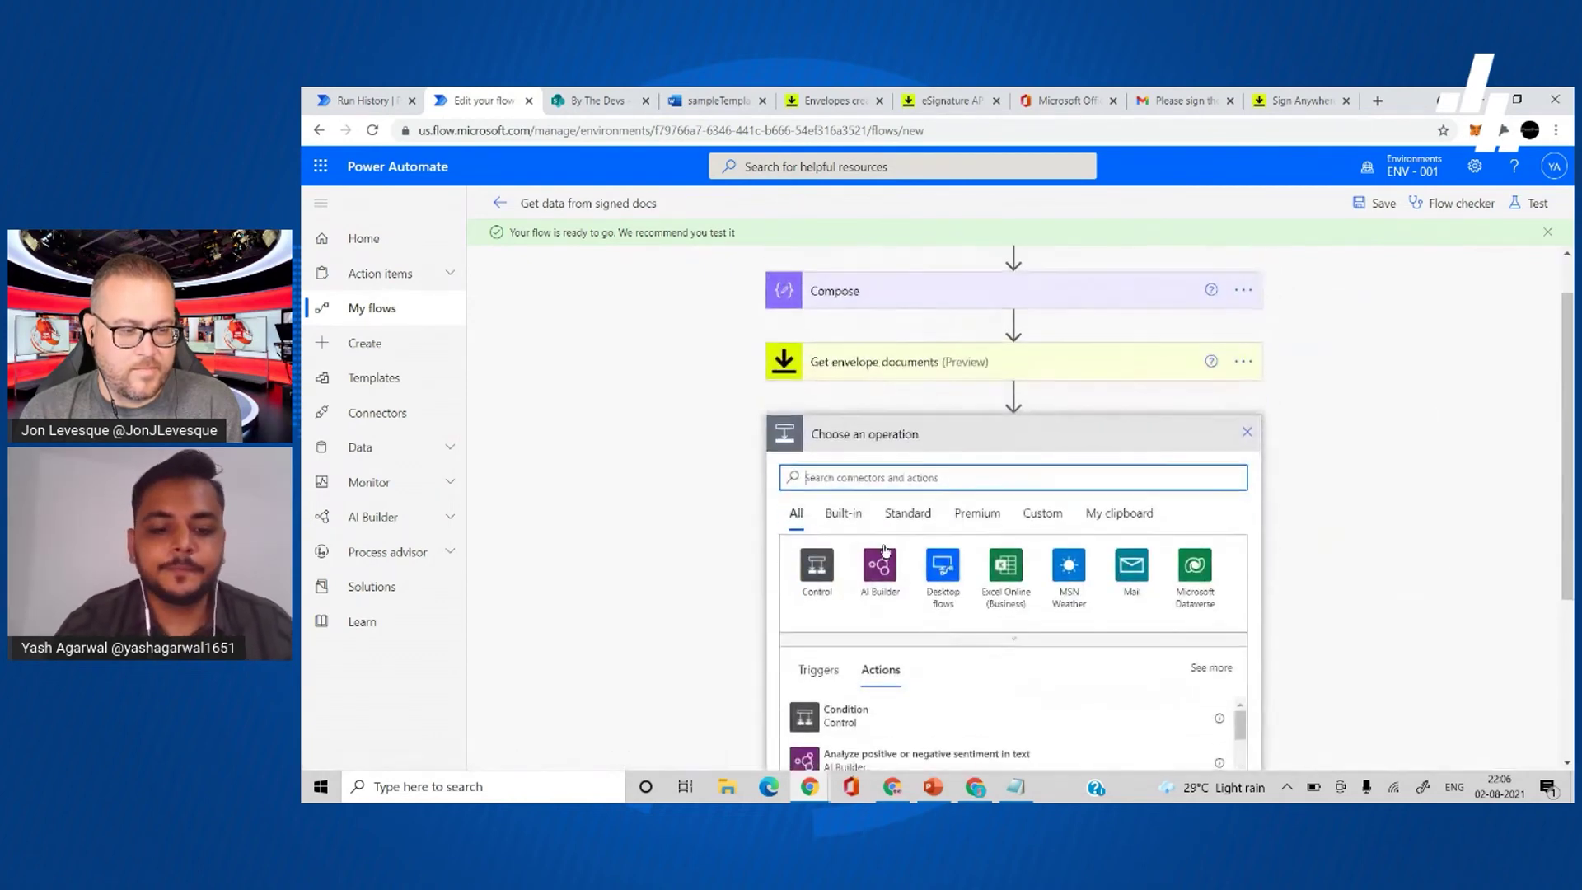
- Add a SharePoint Create file action targeting the By The Devs site
text(create file)
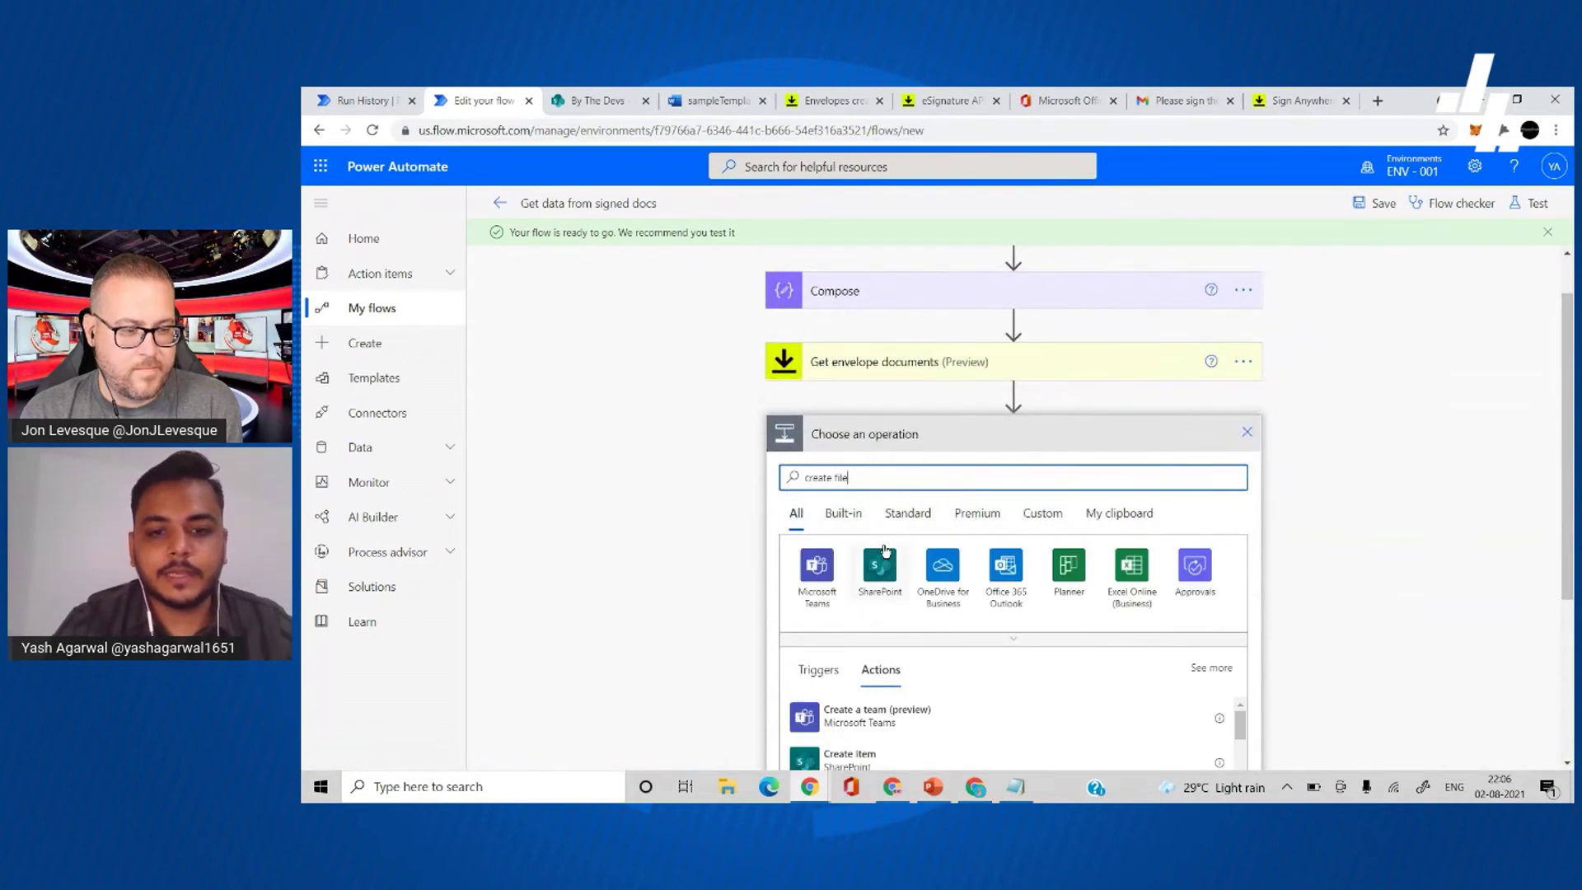
scroll(884, 550, down, 3)
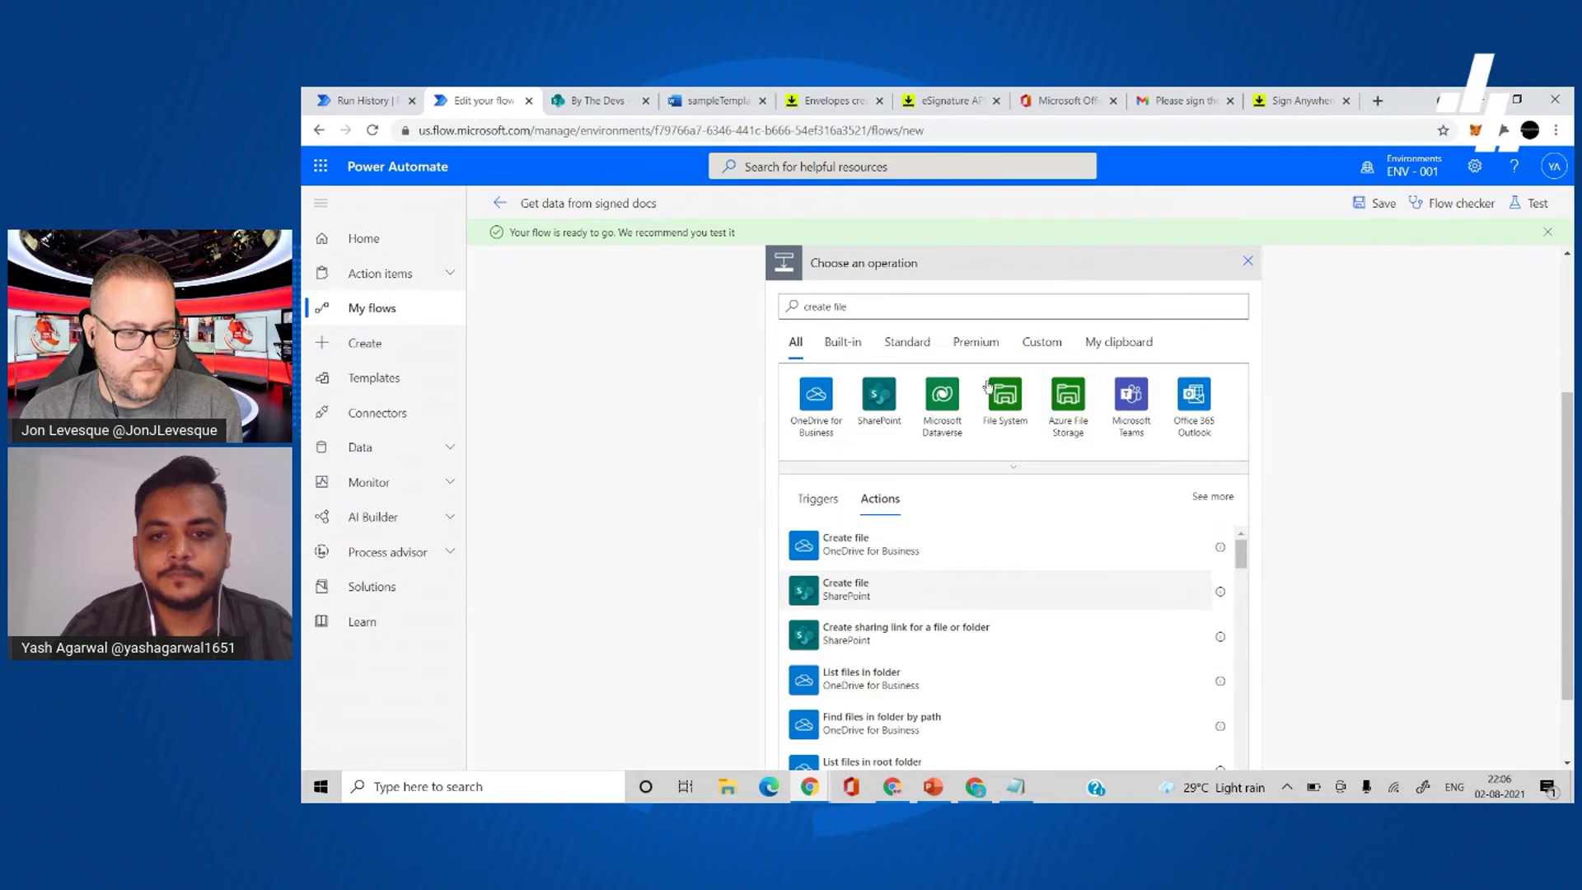
click(964, 526)
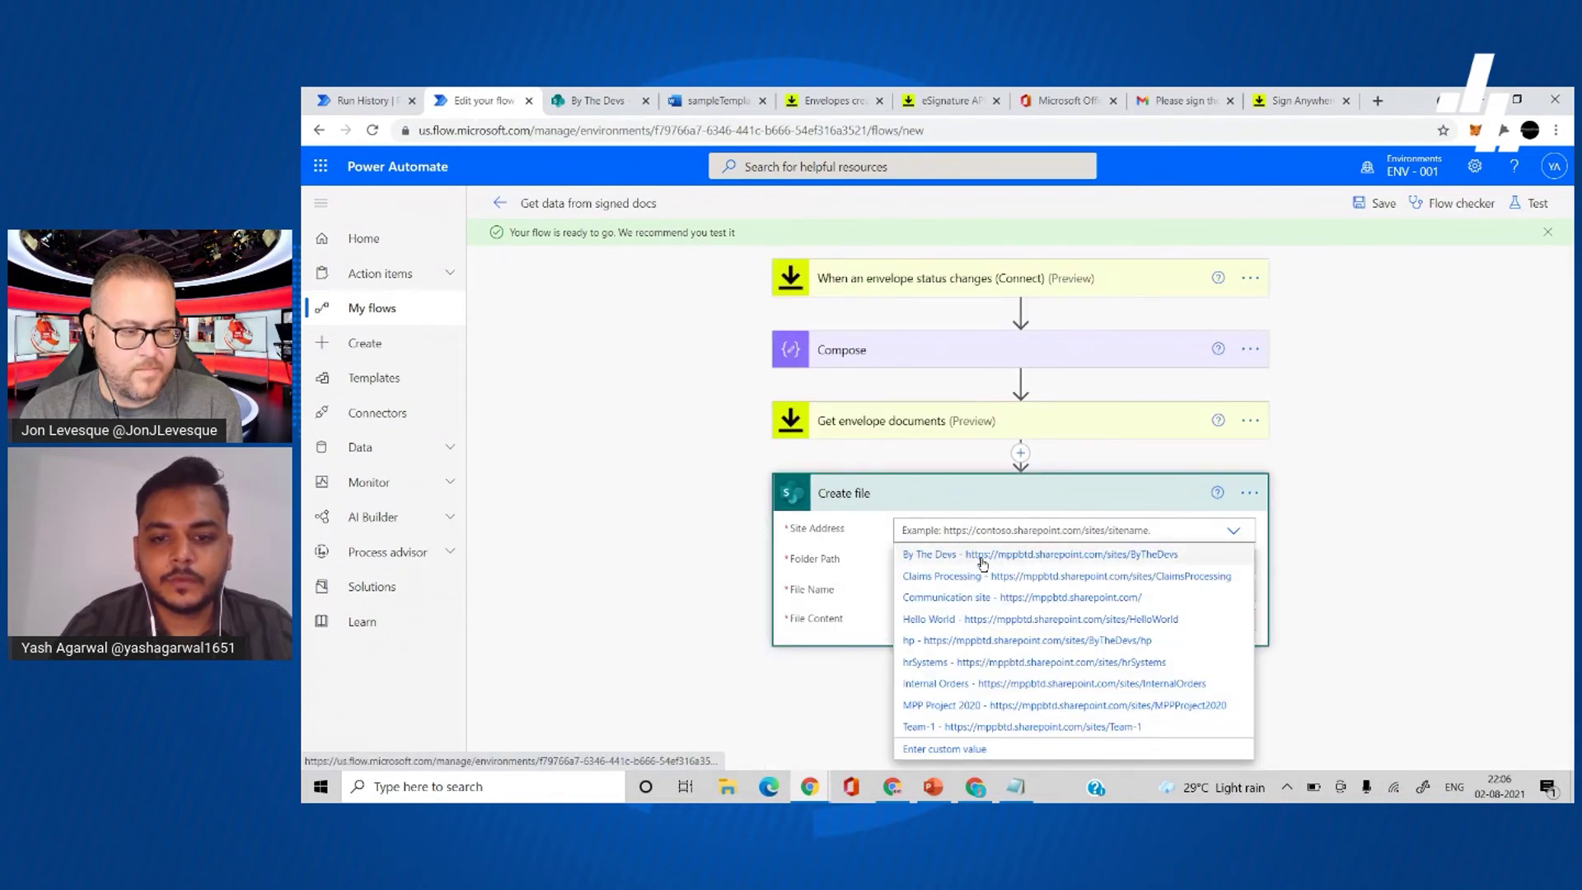
click(979, 557)
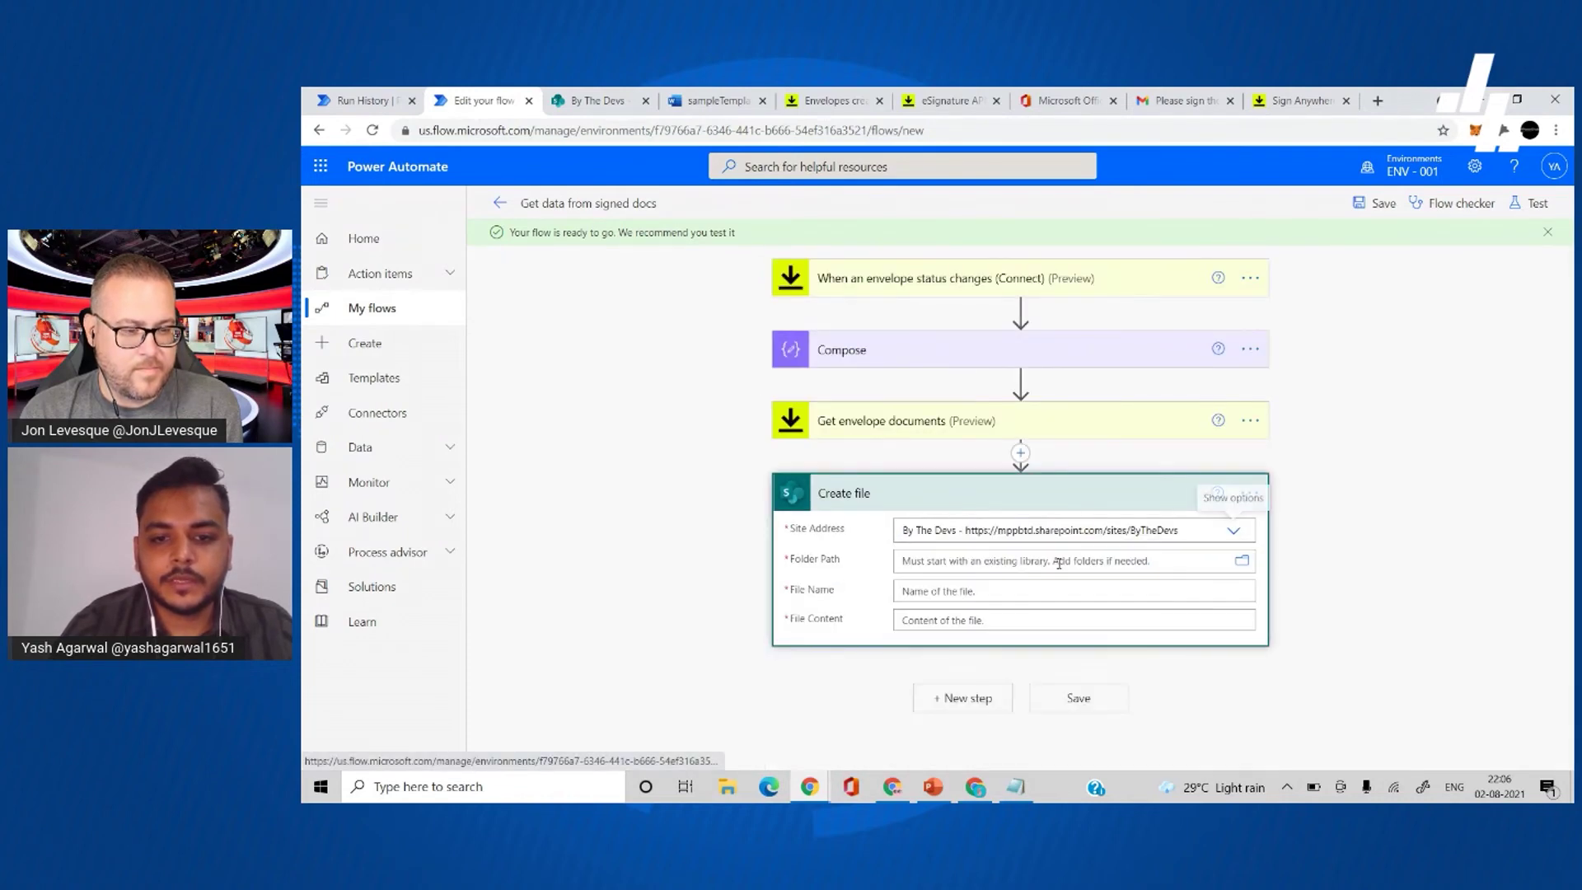
- Set the Folder Path to /Shared Documents
click(1241, 562)
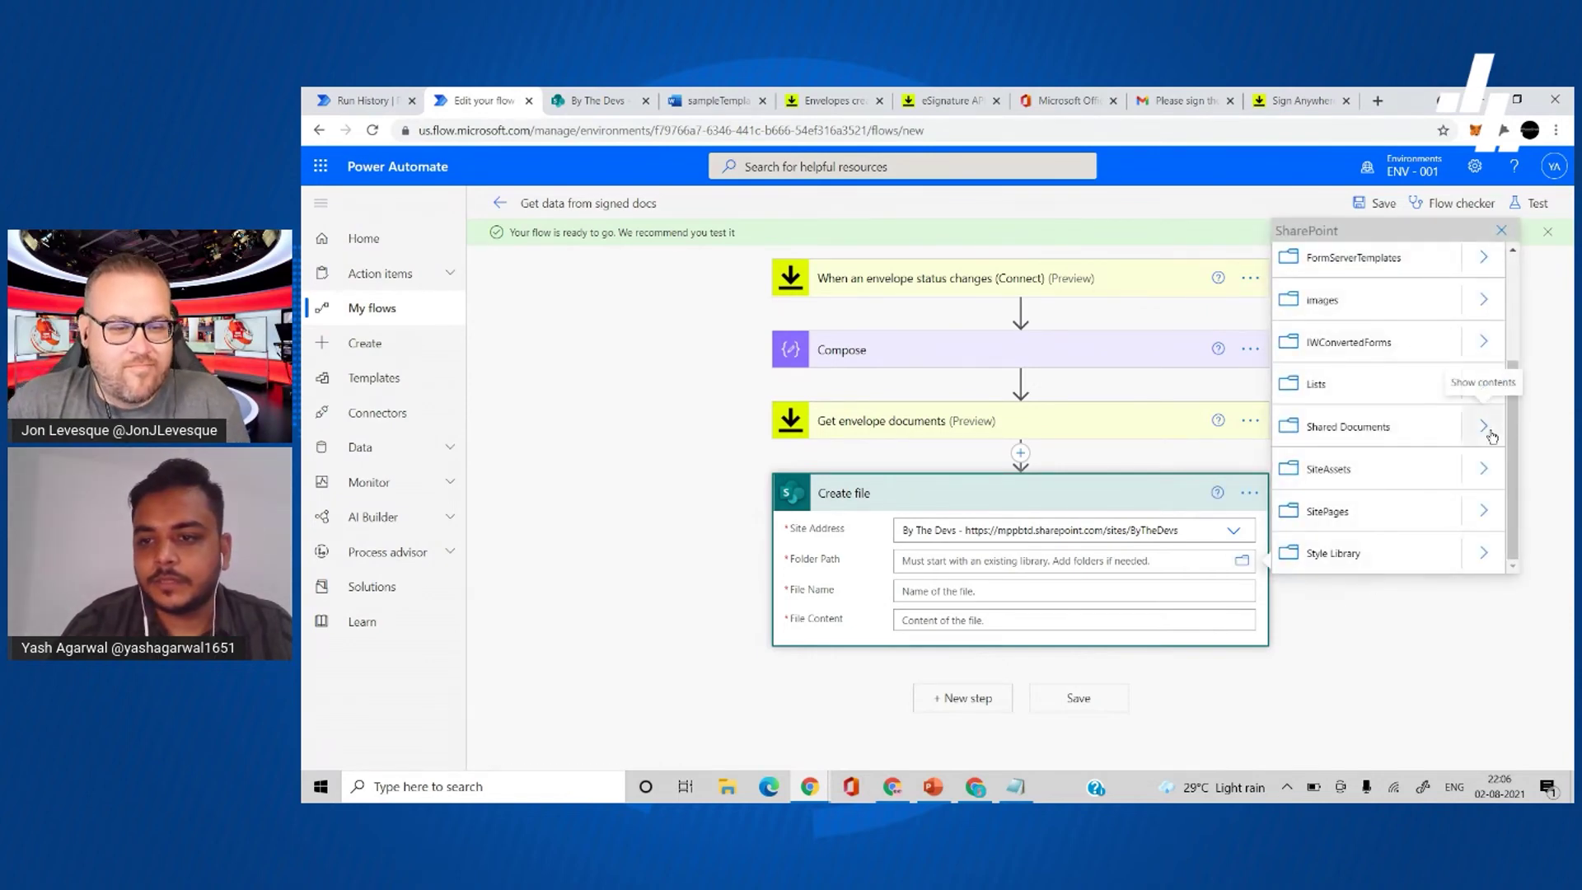
click(1490, 432)
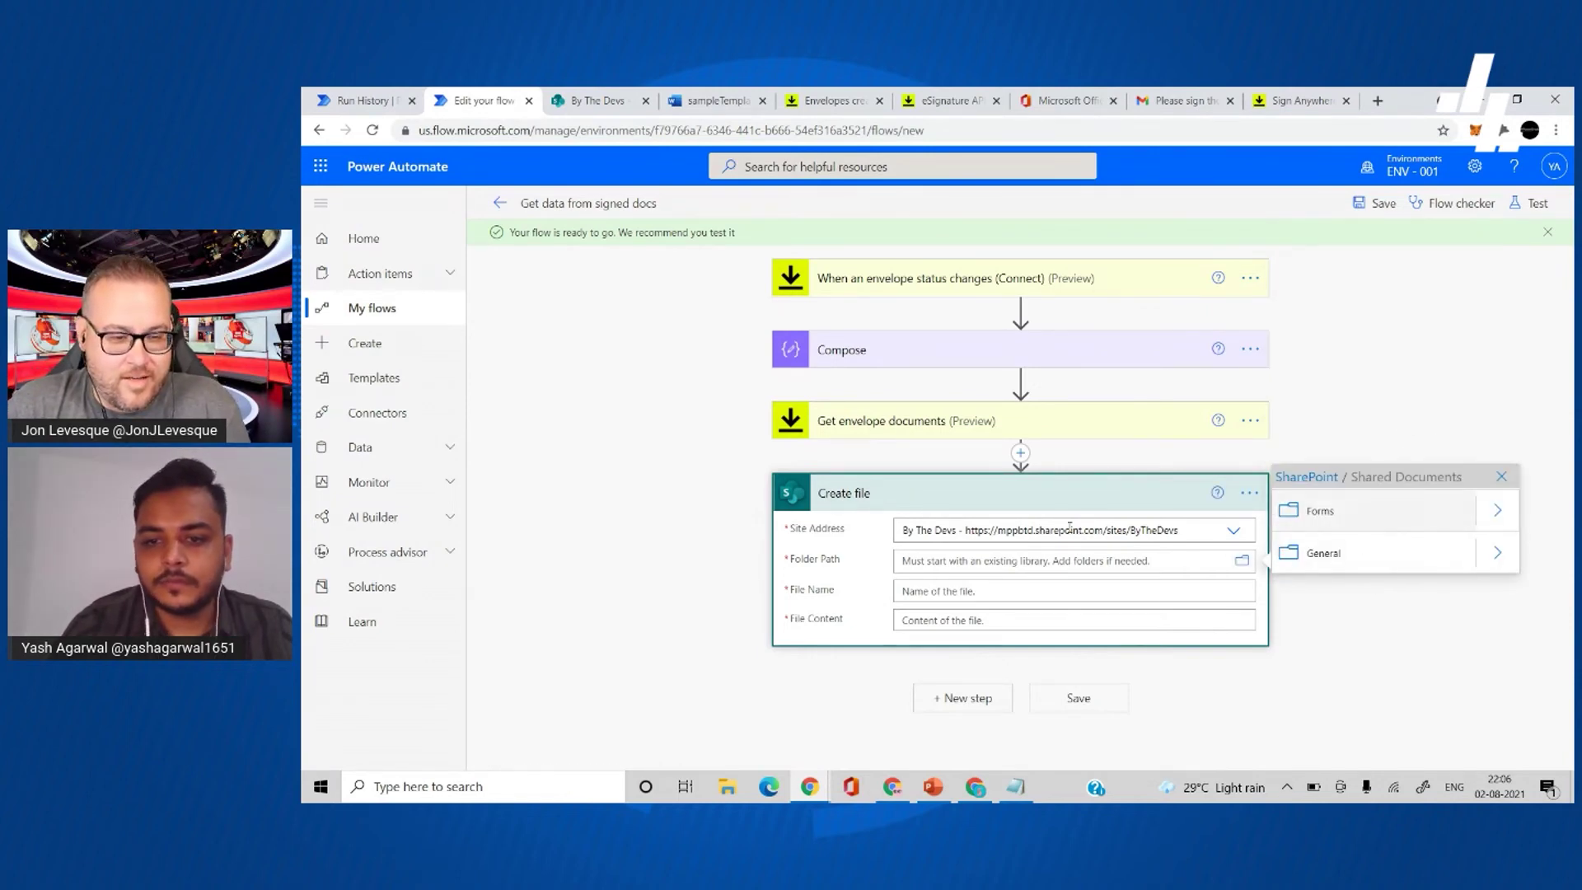
click(1238, 564)
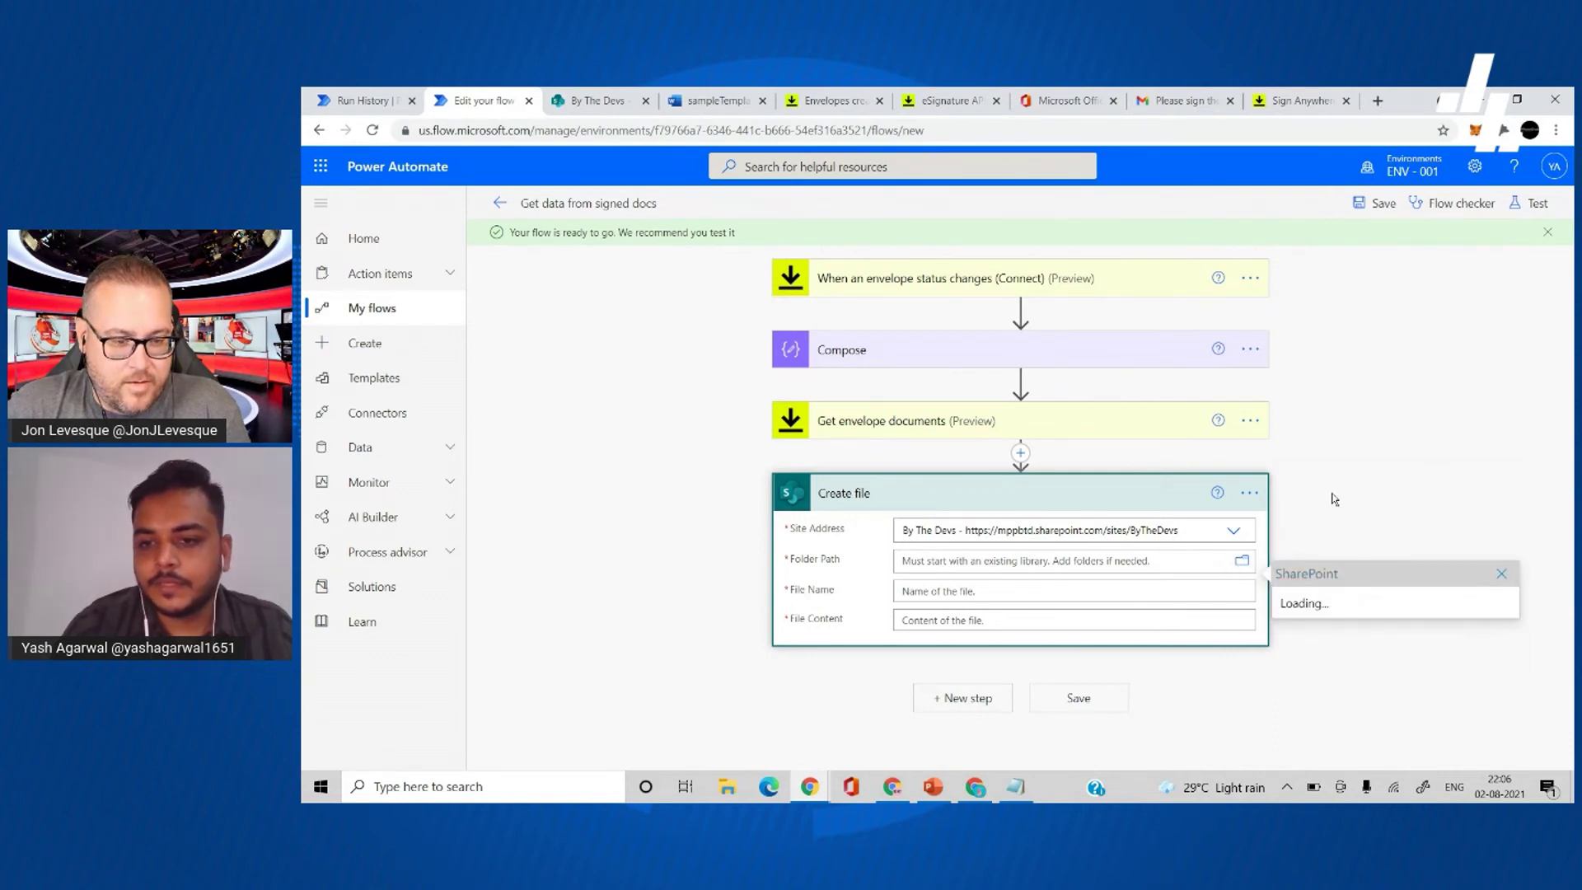
click(1318, 516)
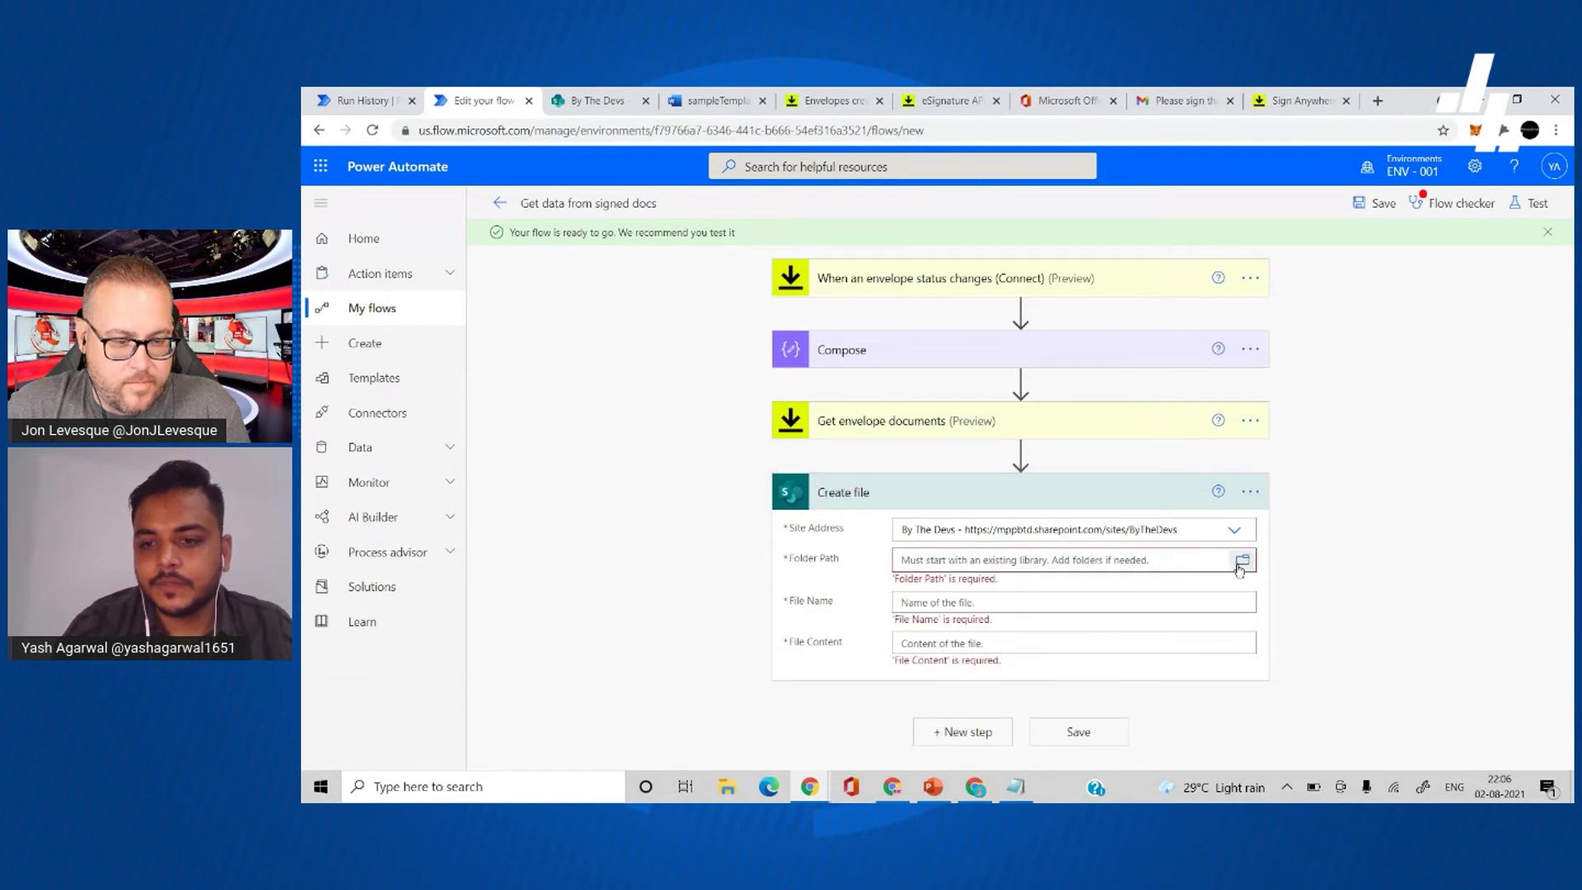
click(1242, 559)
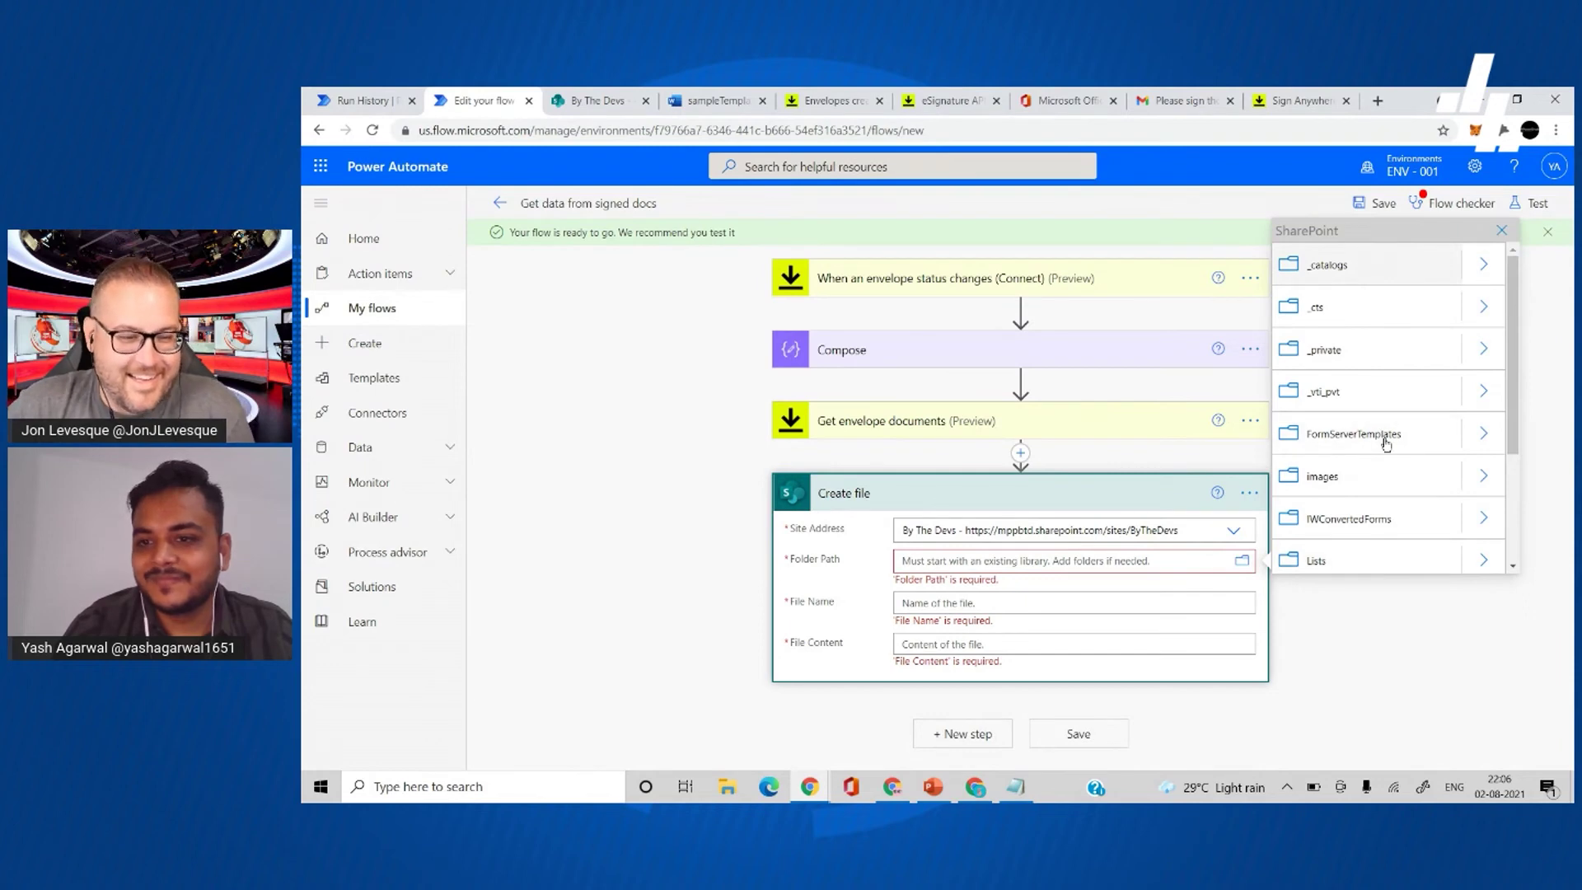
scroll(1387, 446, down, 2)
click(1364, 496)
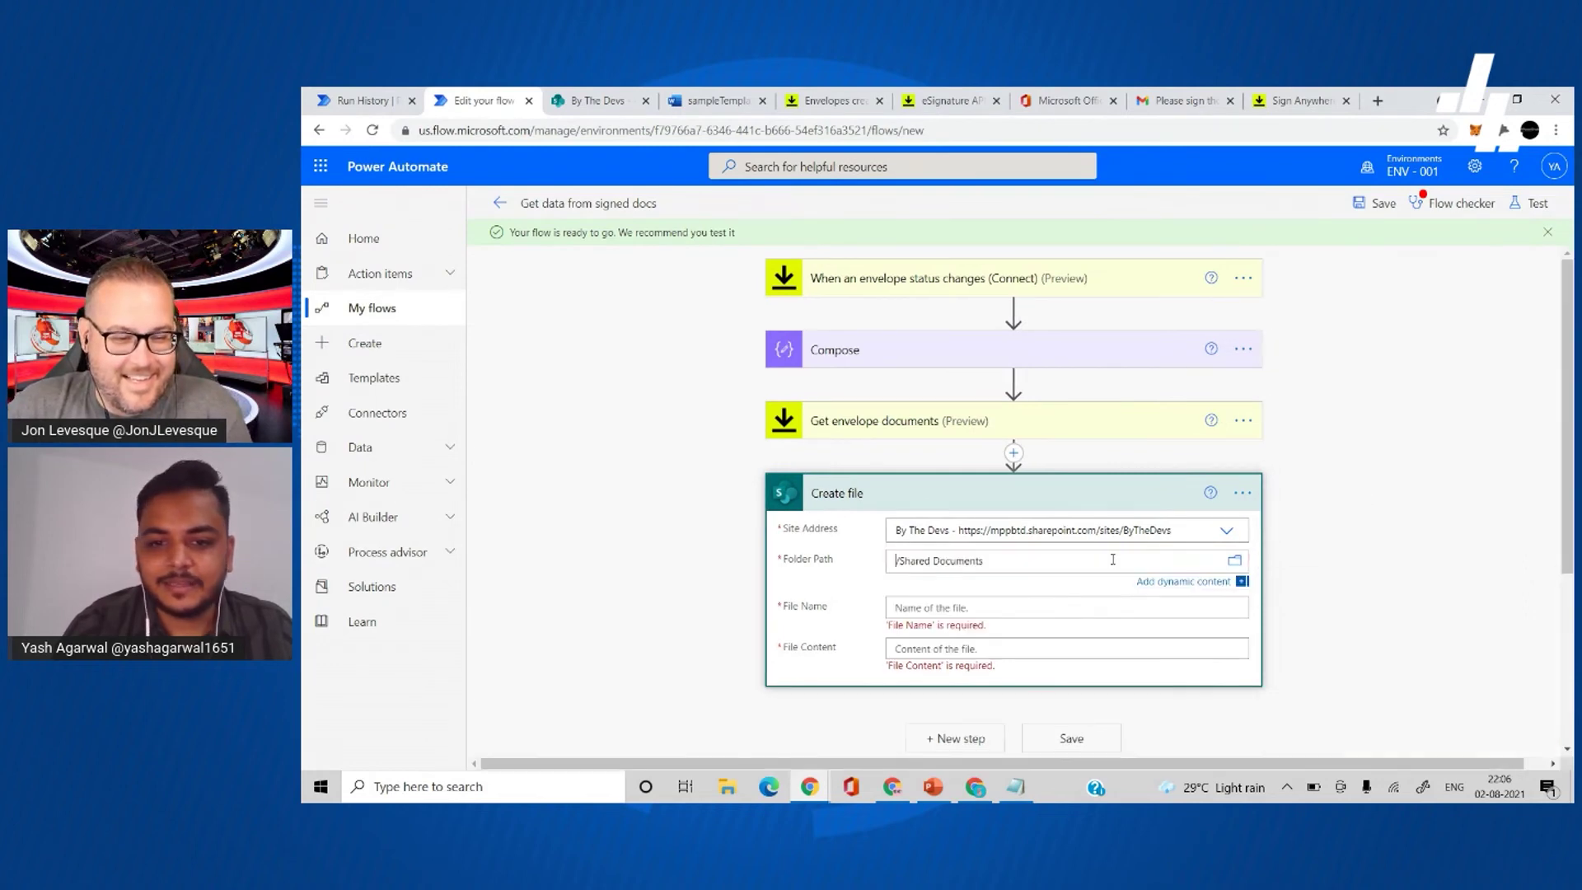
- Enter signedContractorAgreement as the file name
click(1036, 606)
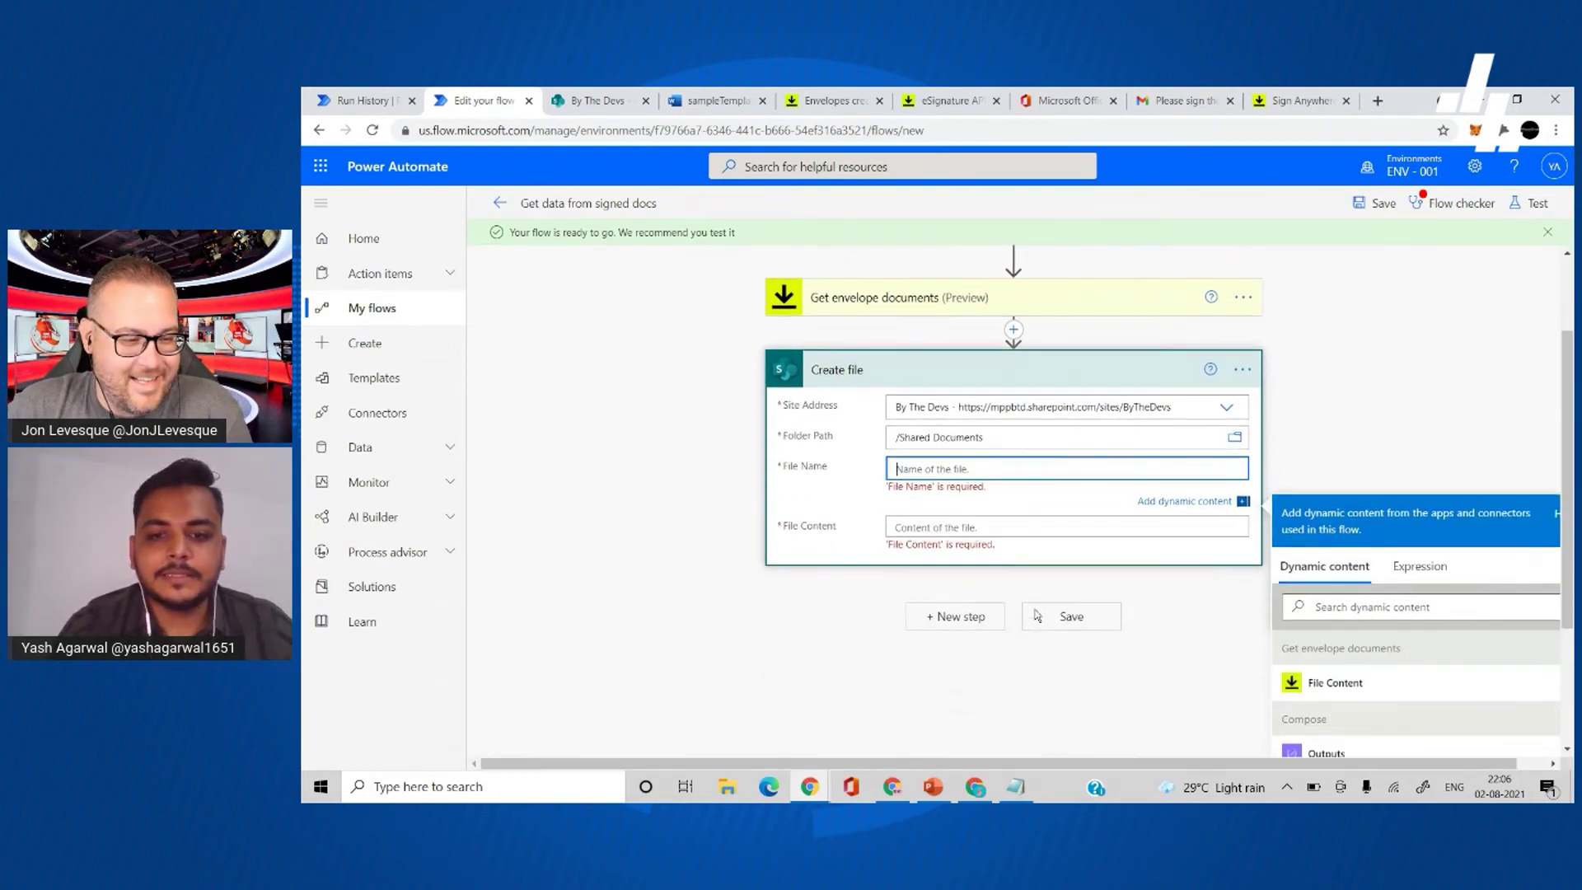
text(signedC)
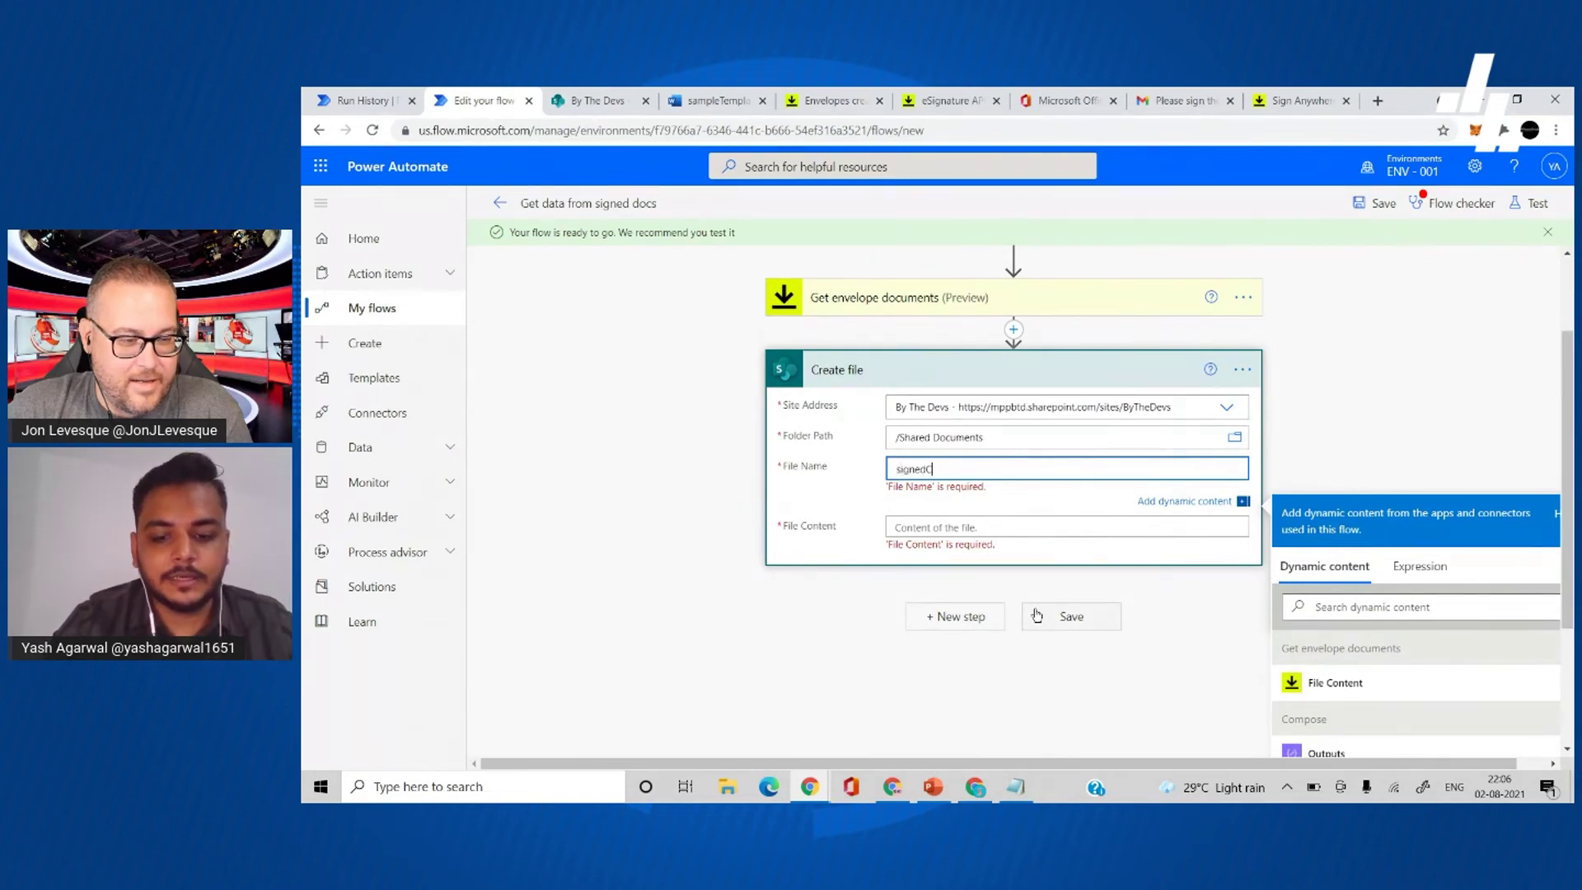
text(ontractorAgreement)
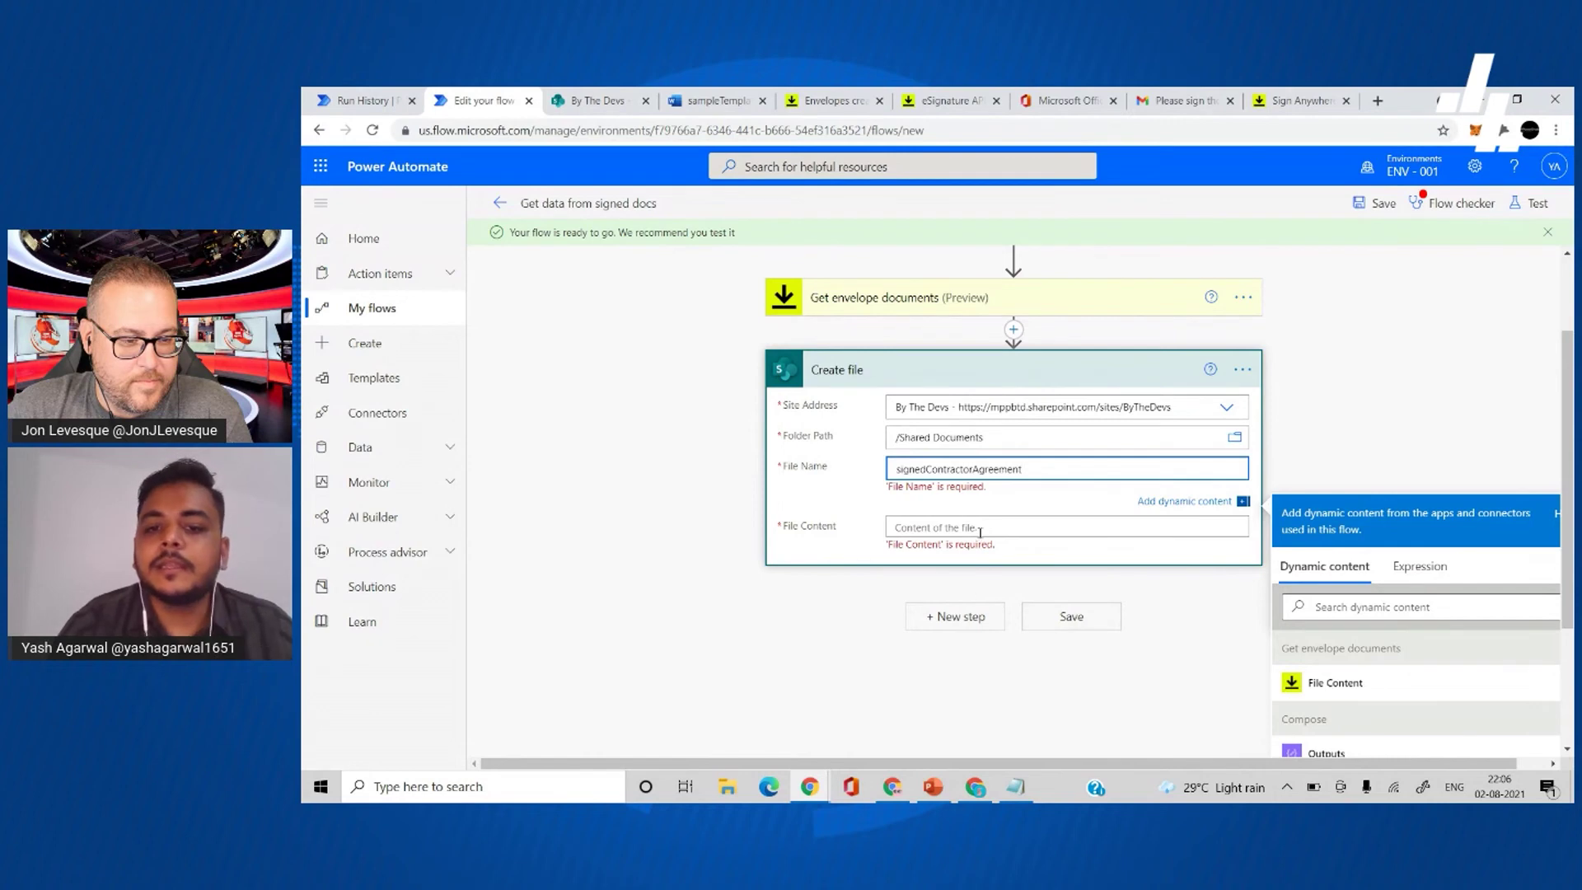
scroll(980, 536, up, 3)
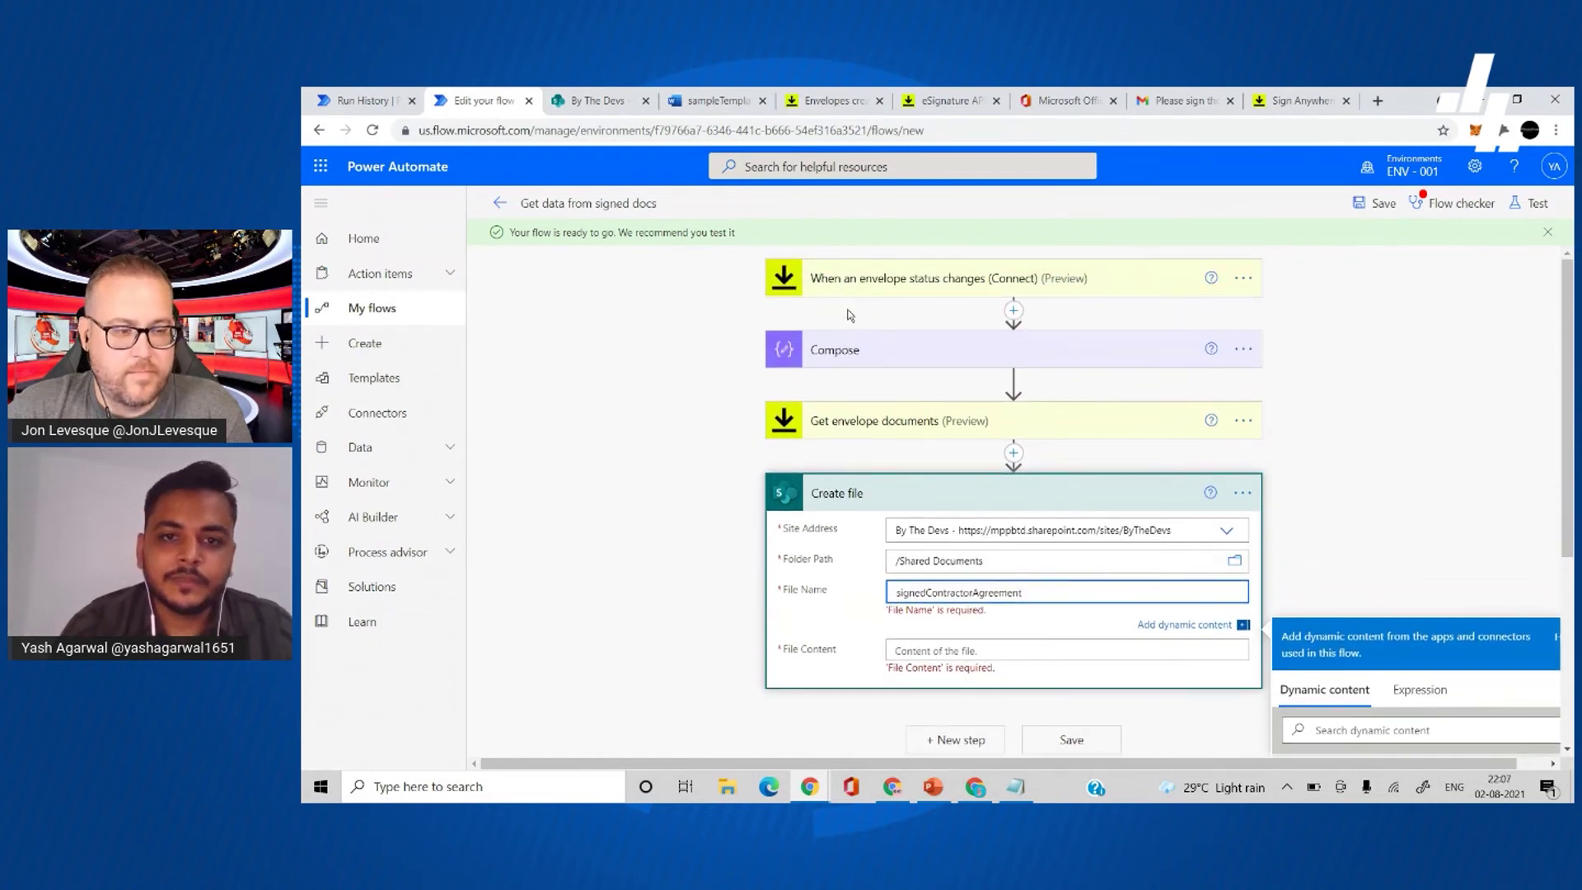
click(947, 426)
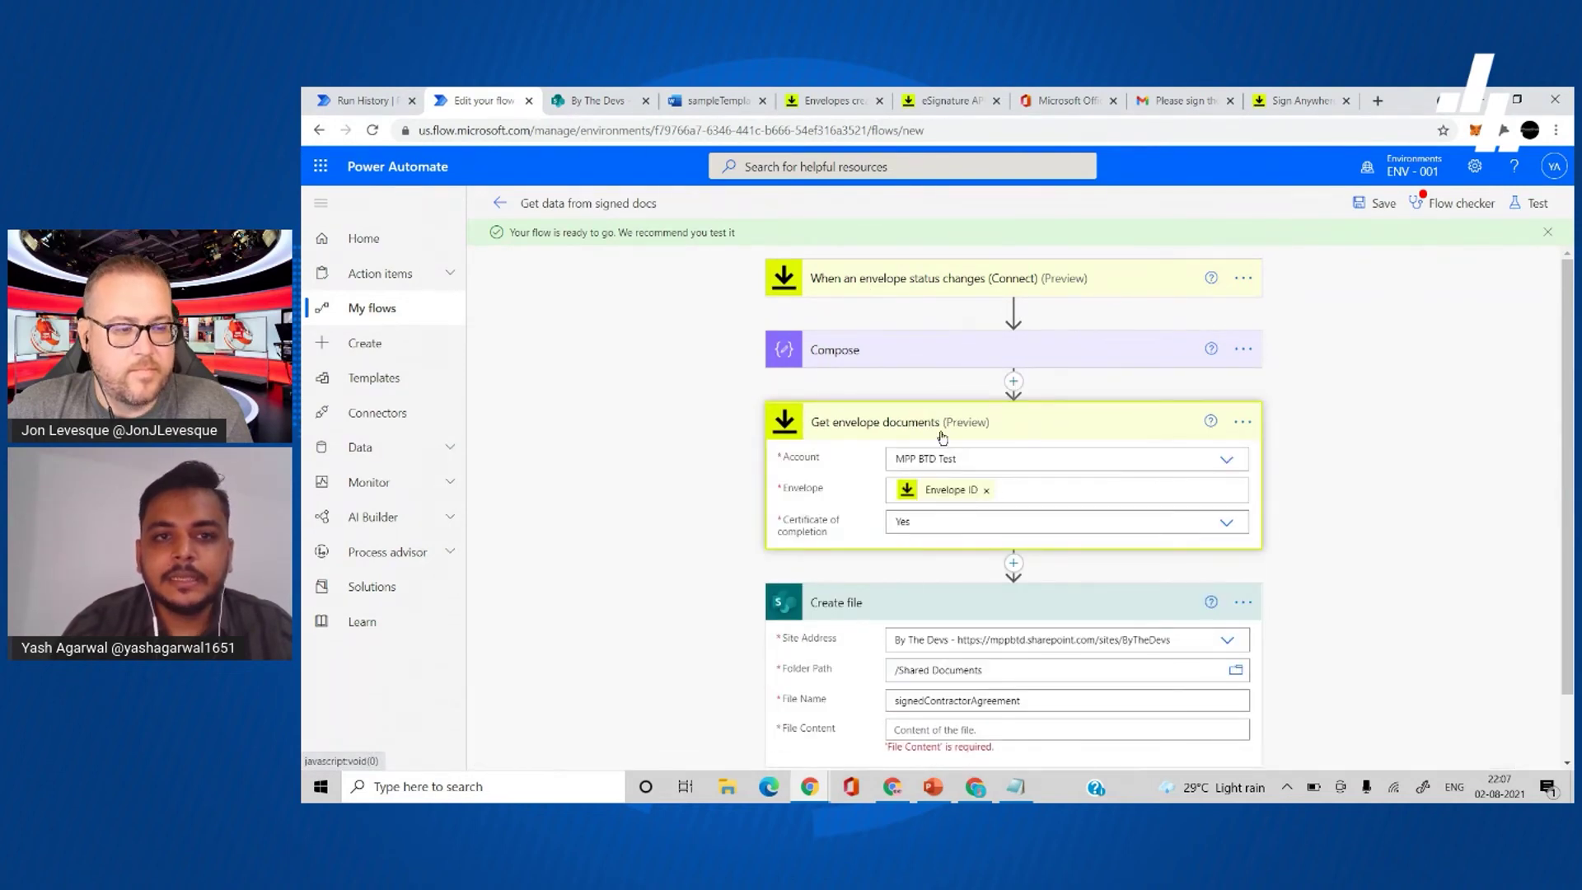
click(942, 436)
key(ctrl+shift+Tab)
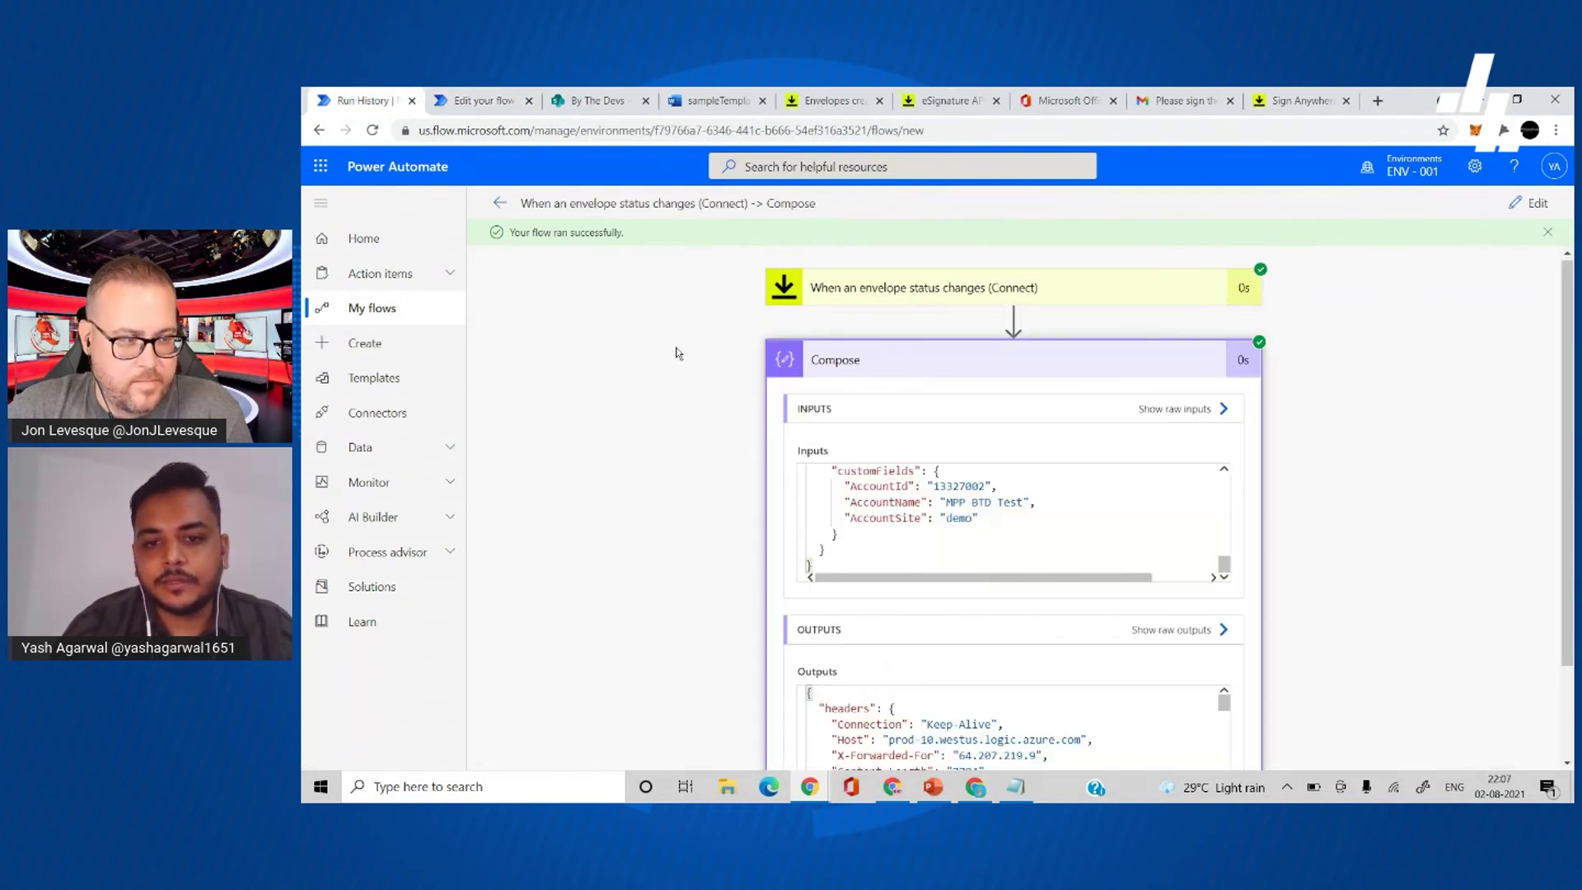
scroll(906, 495, down, 3)
click(449, 96)
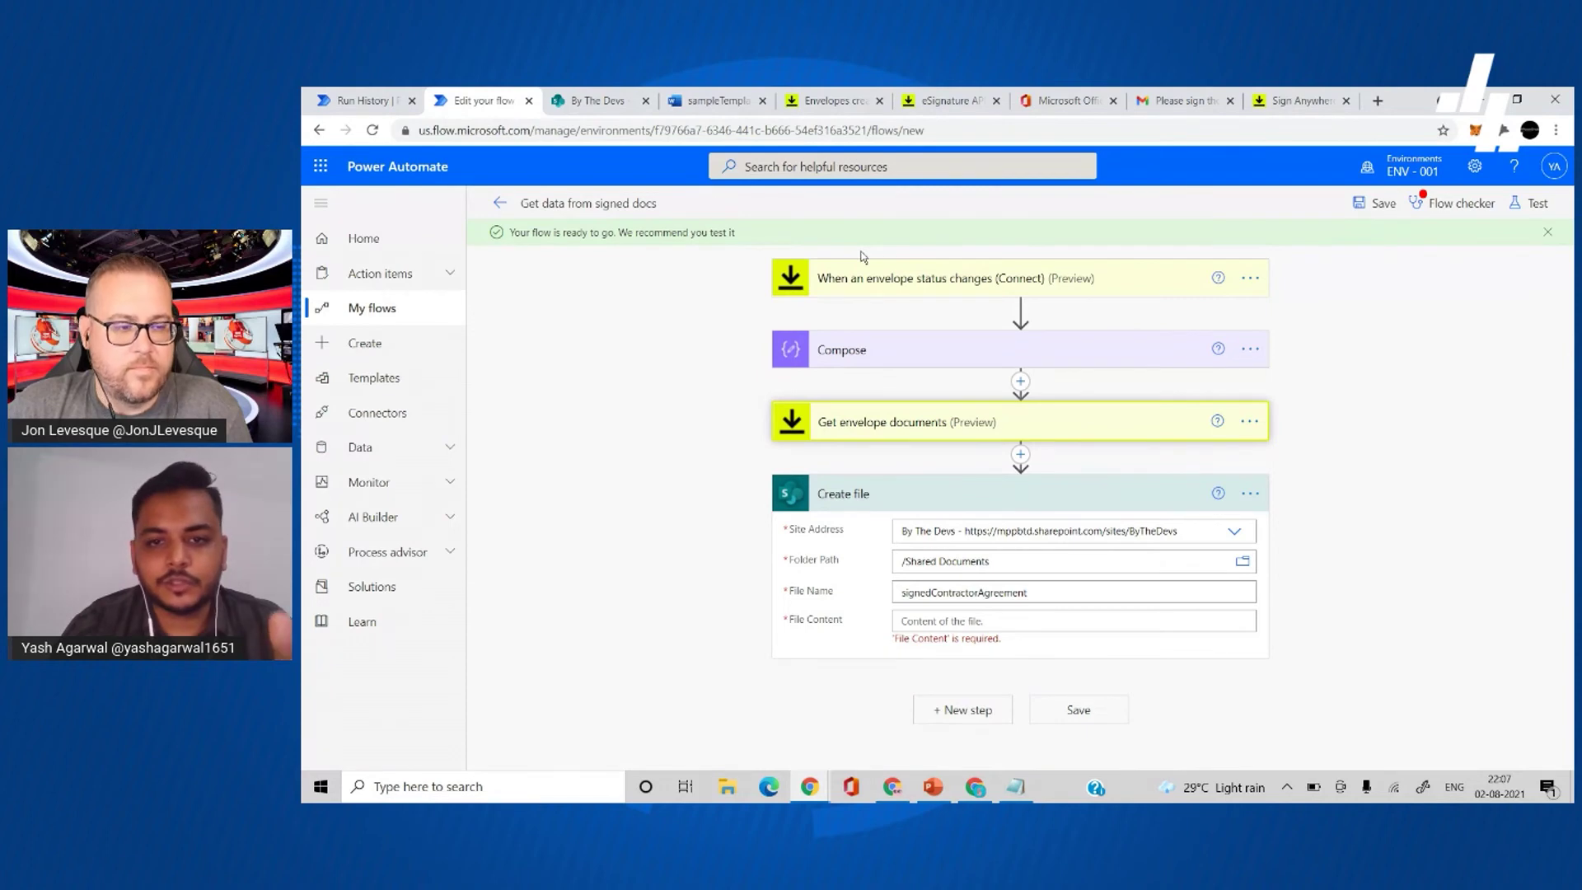
- Append .pdf to the file name, insert the envelope's File Content token as content, and save
click(1034, 619)
click(1065, 460)
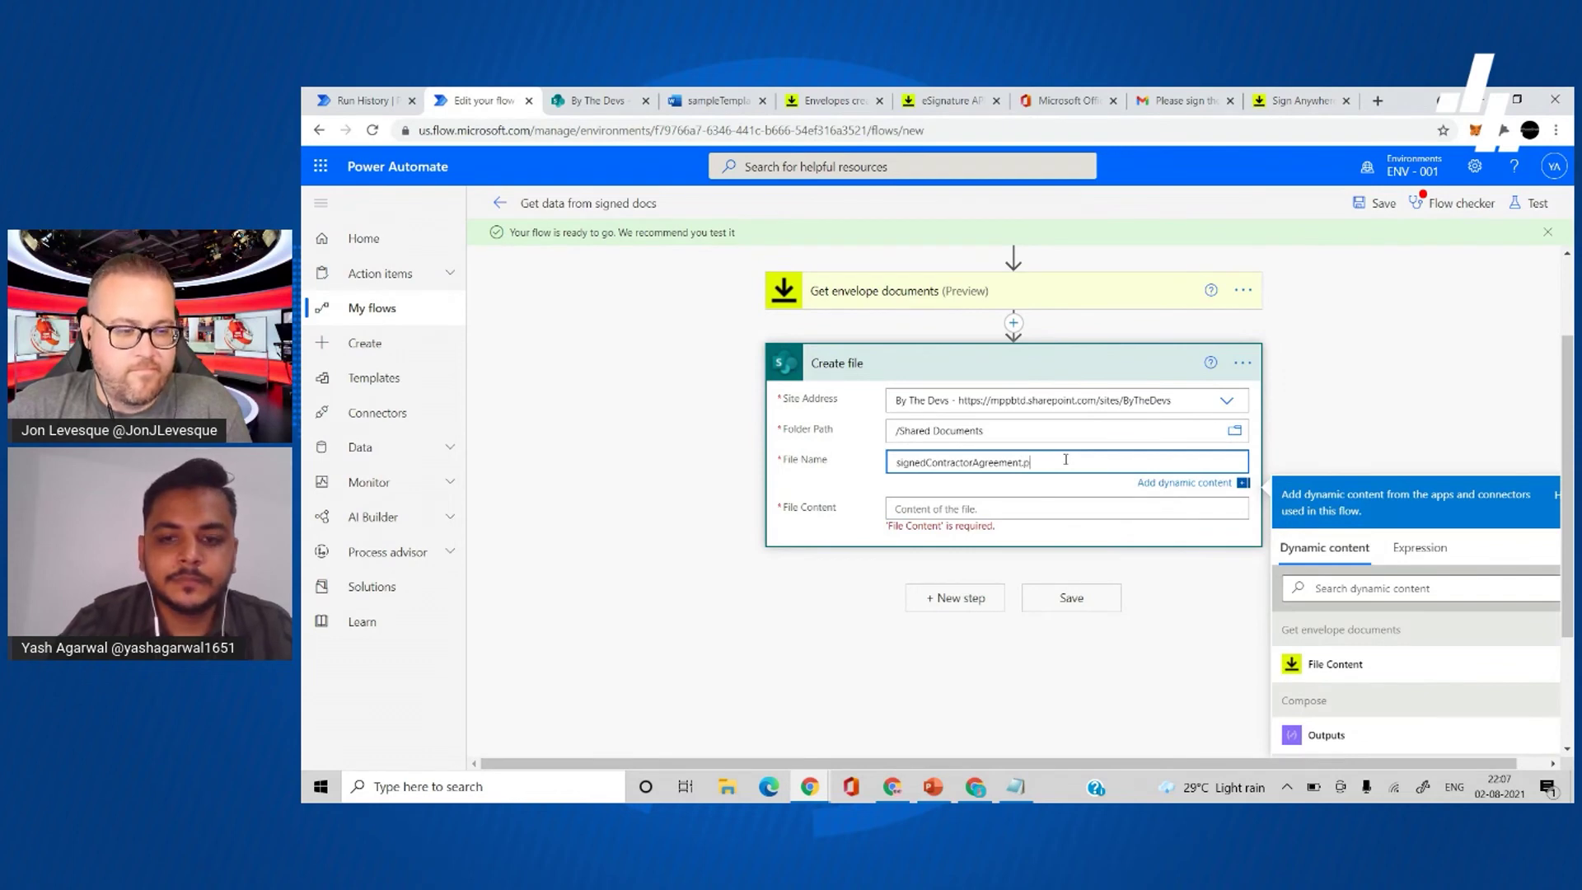
click(1032, 507)
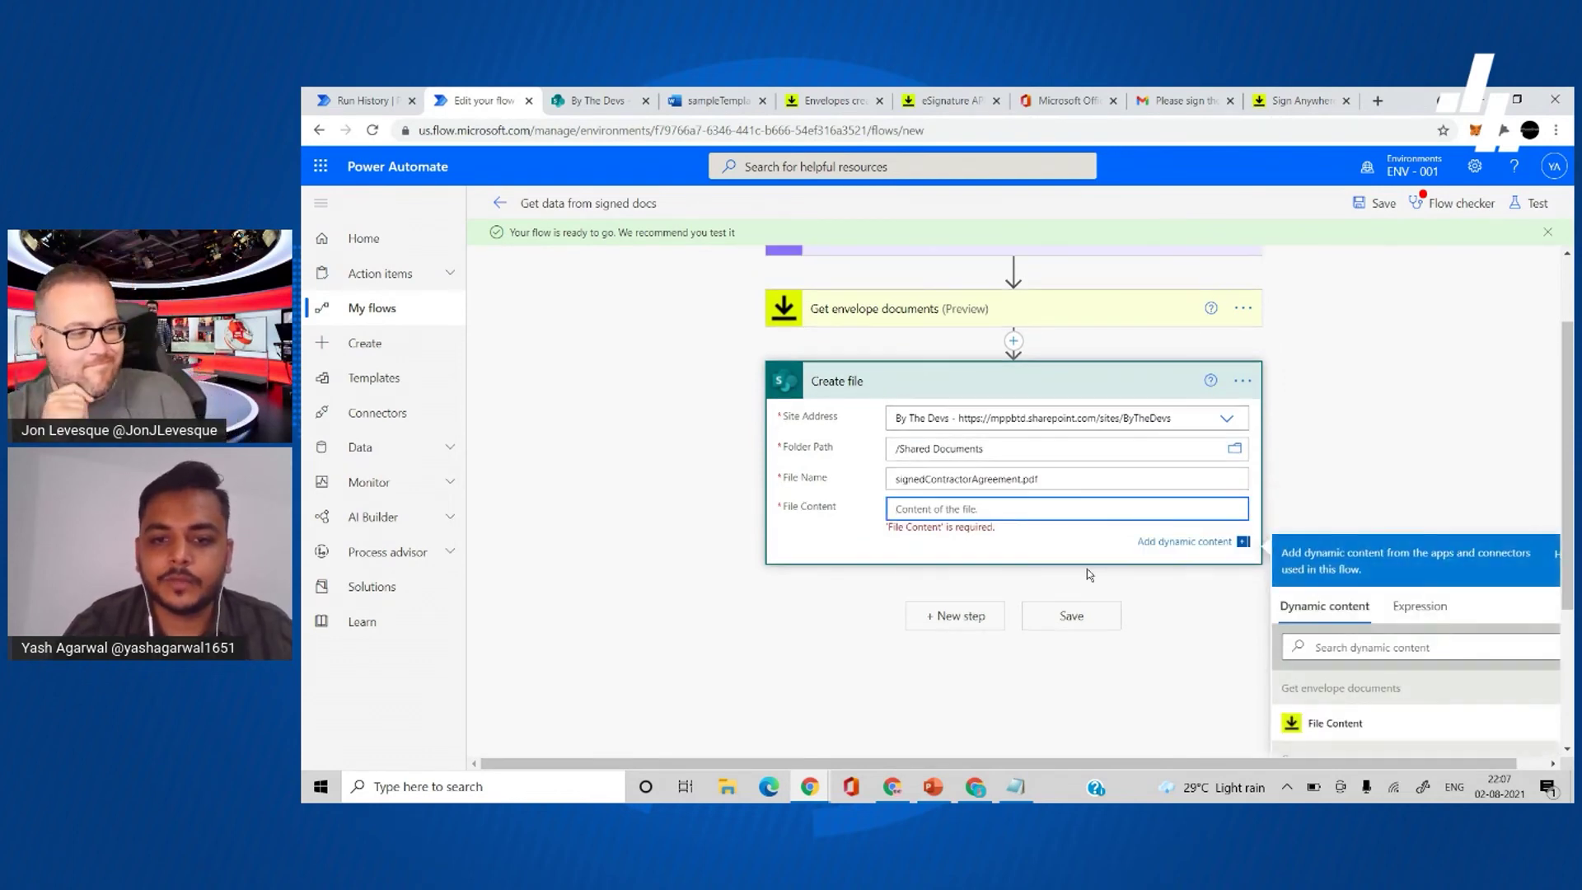
click(1352, 531)
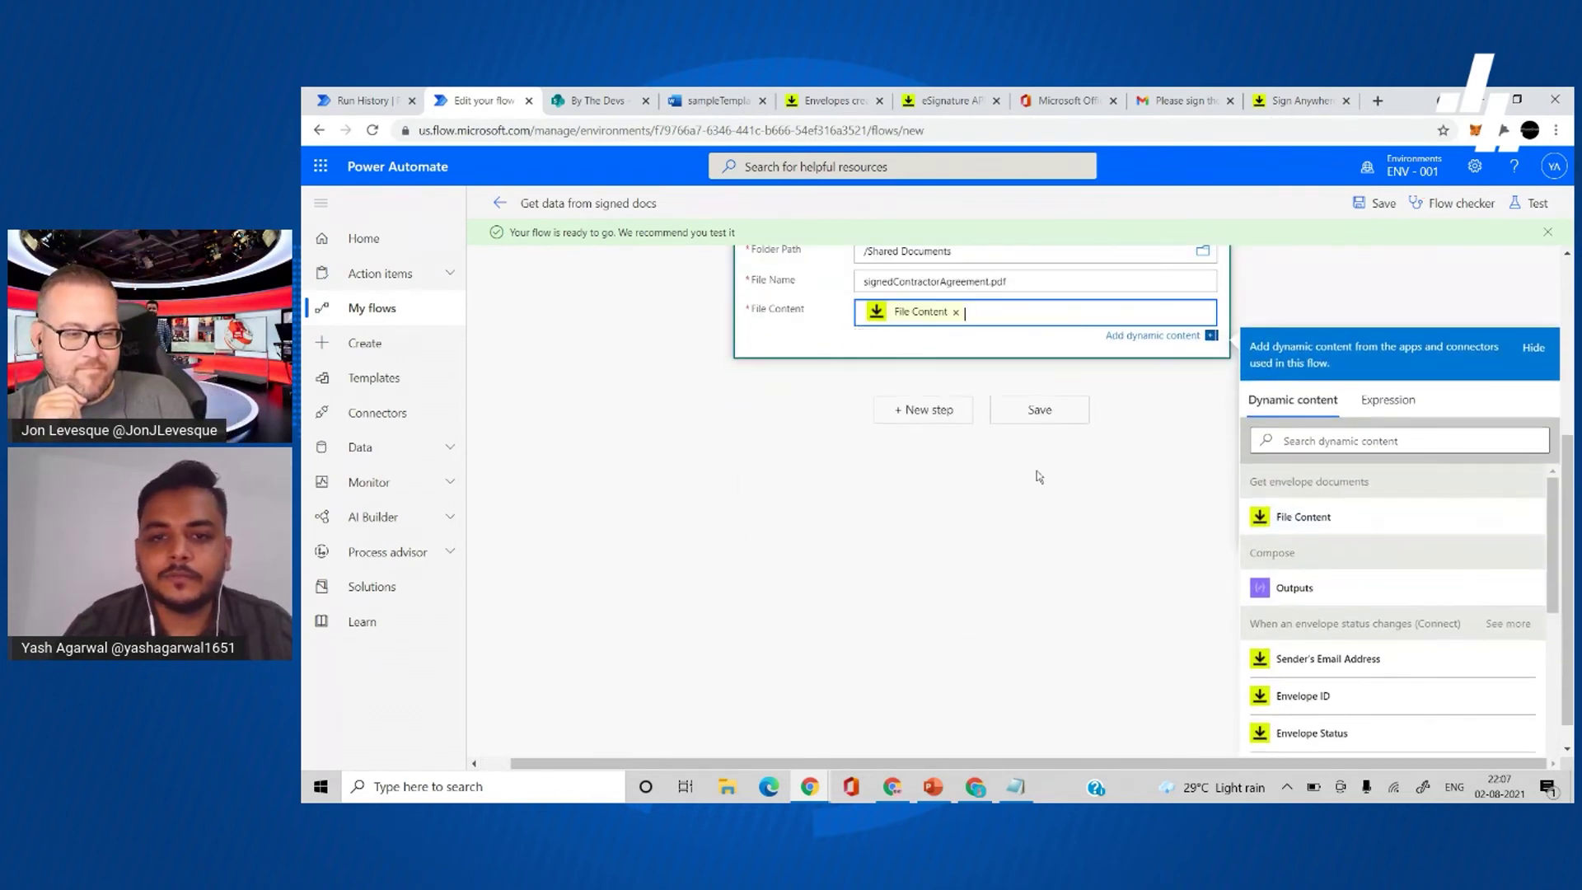
click(1040, 537)
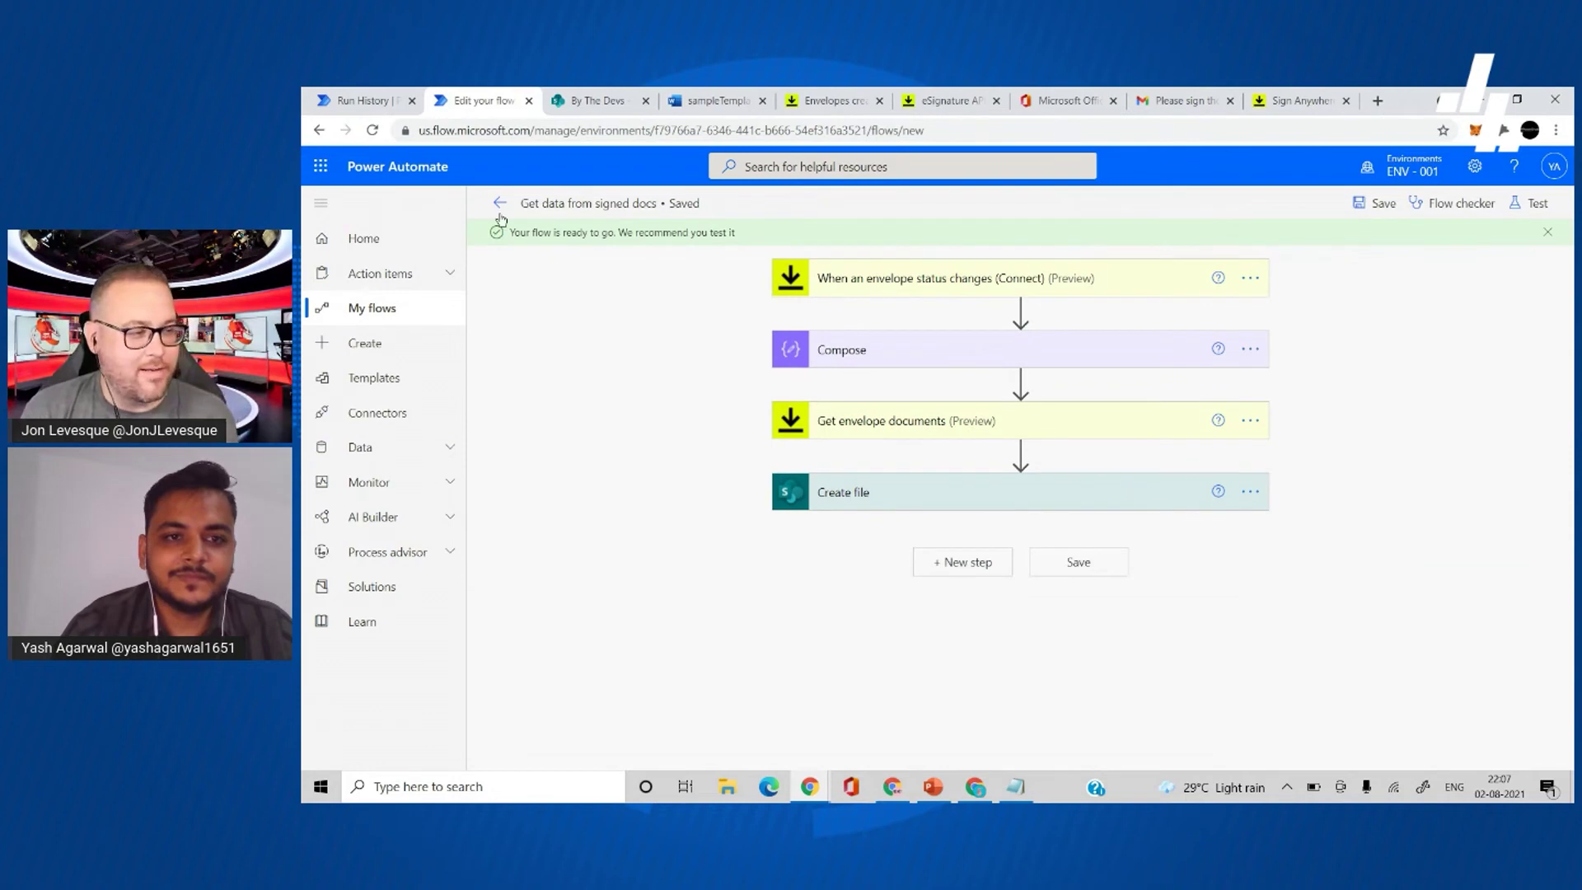
- Duplicate the flow editor tab and leave it for the My flows list
right_click(494, 106)
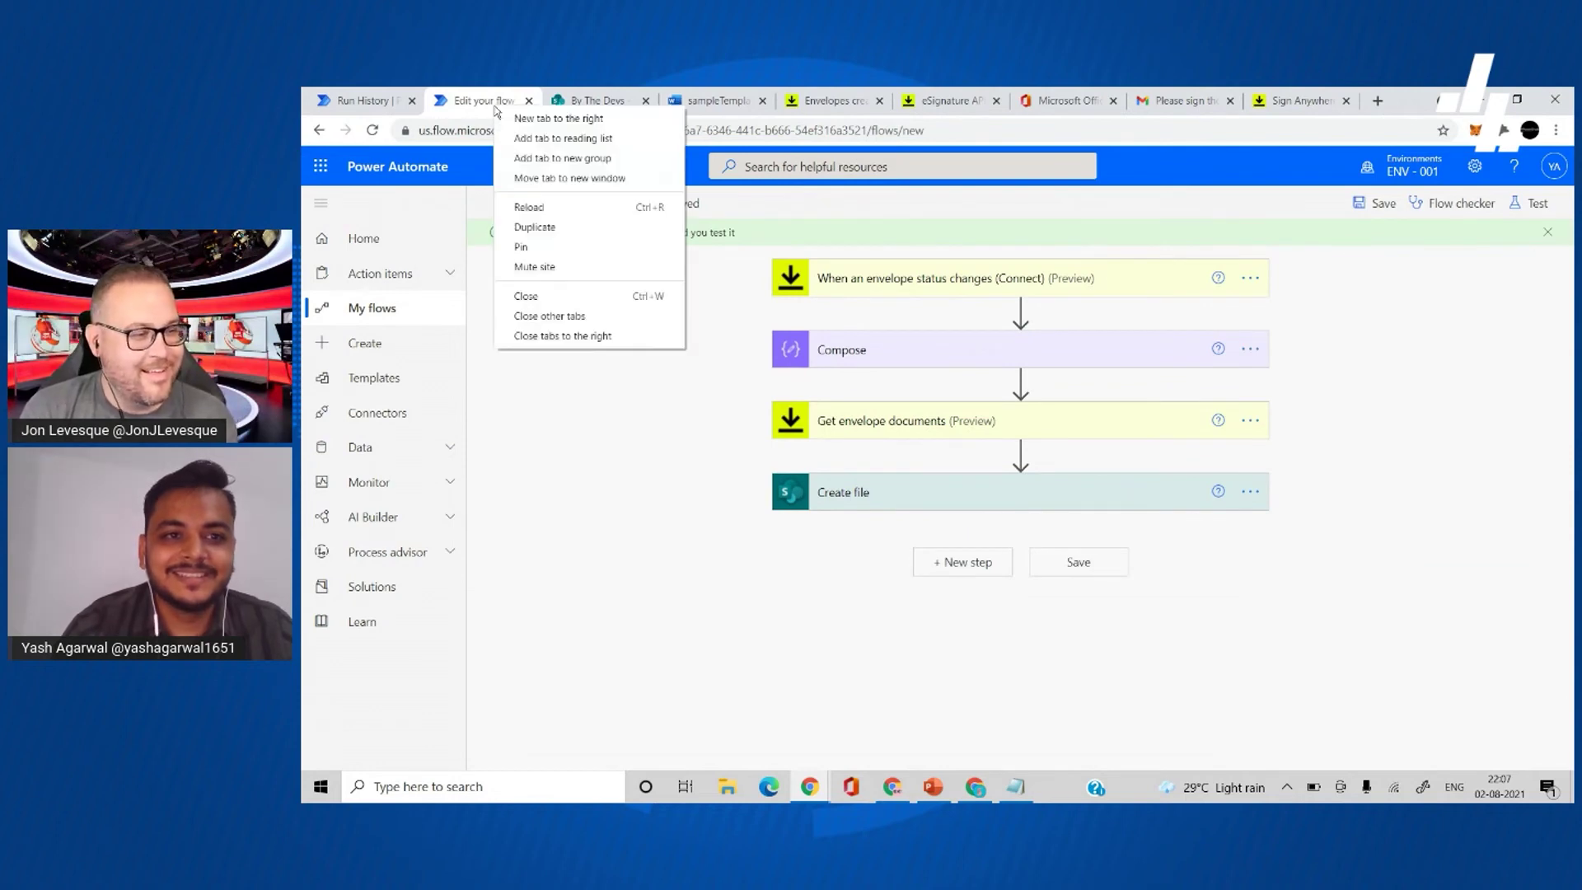
click(544, 223)
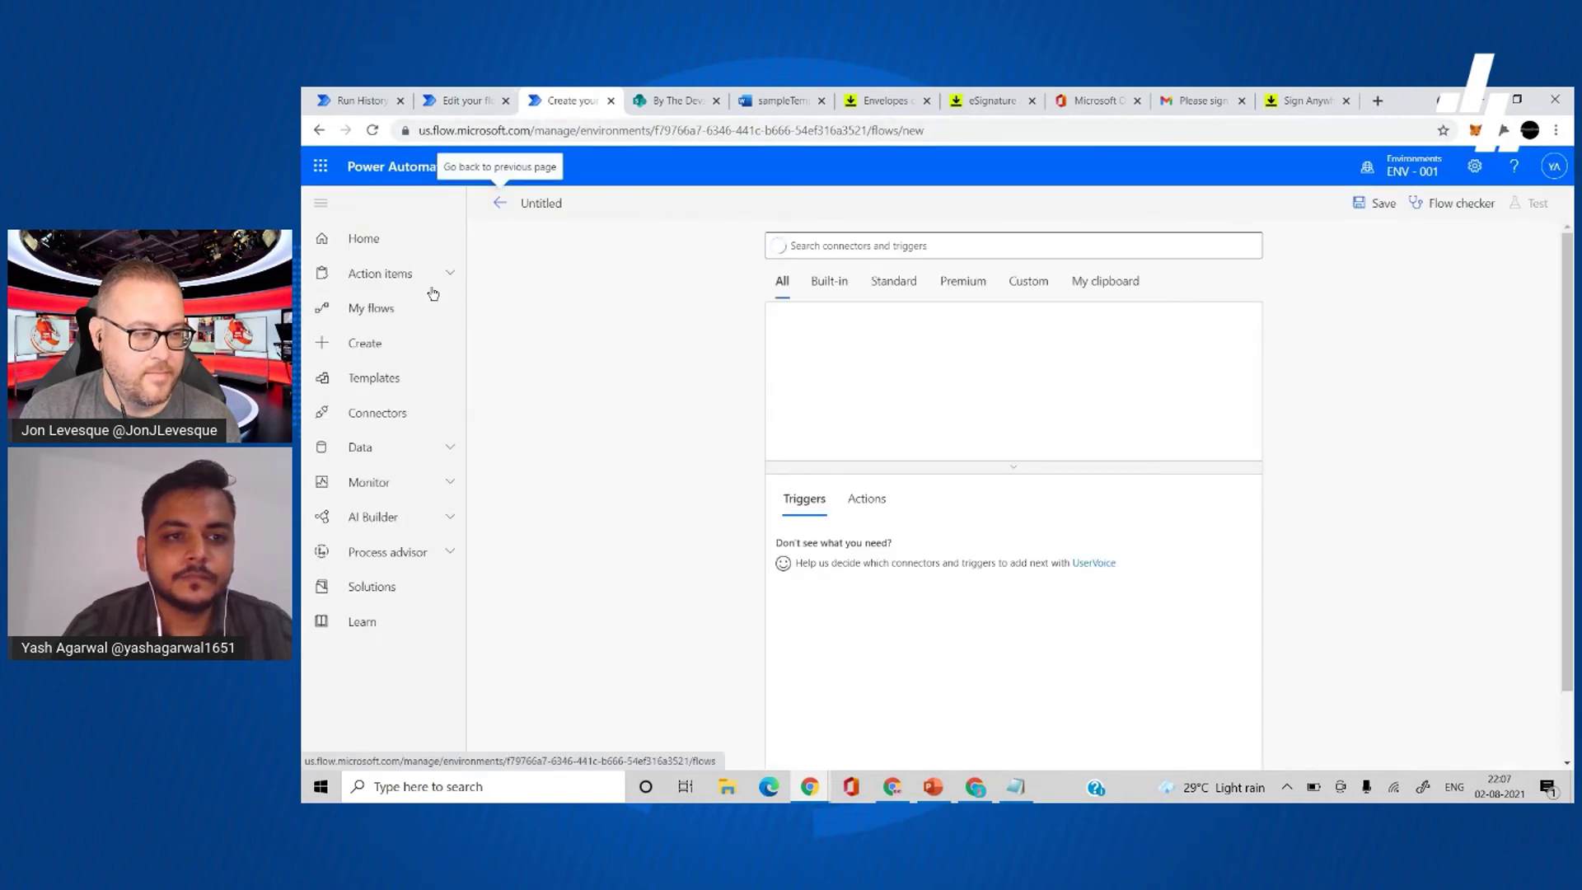
click(416, 315)
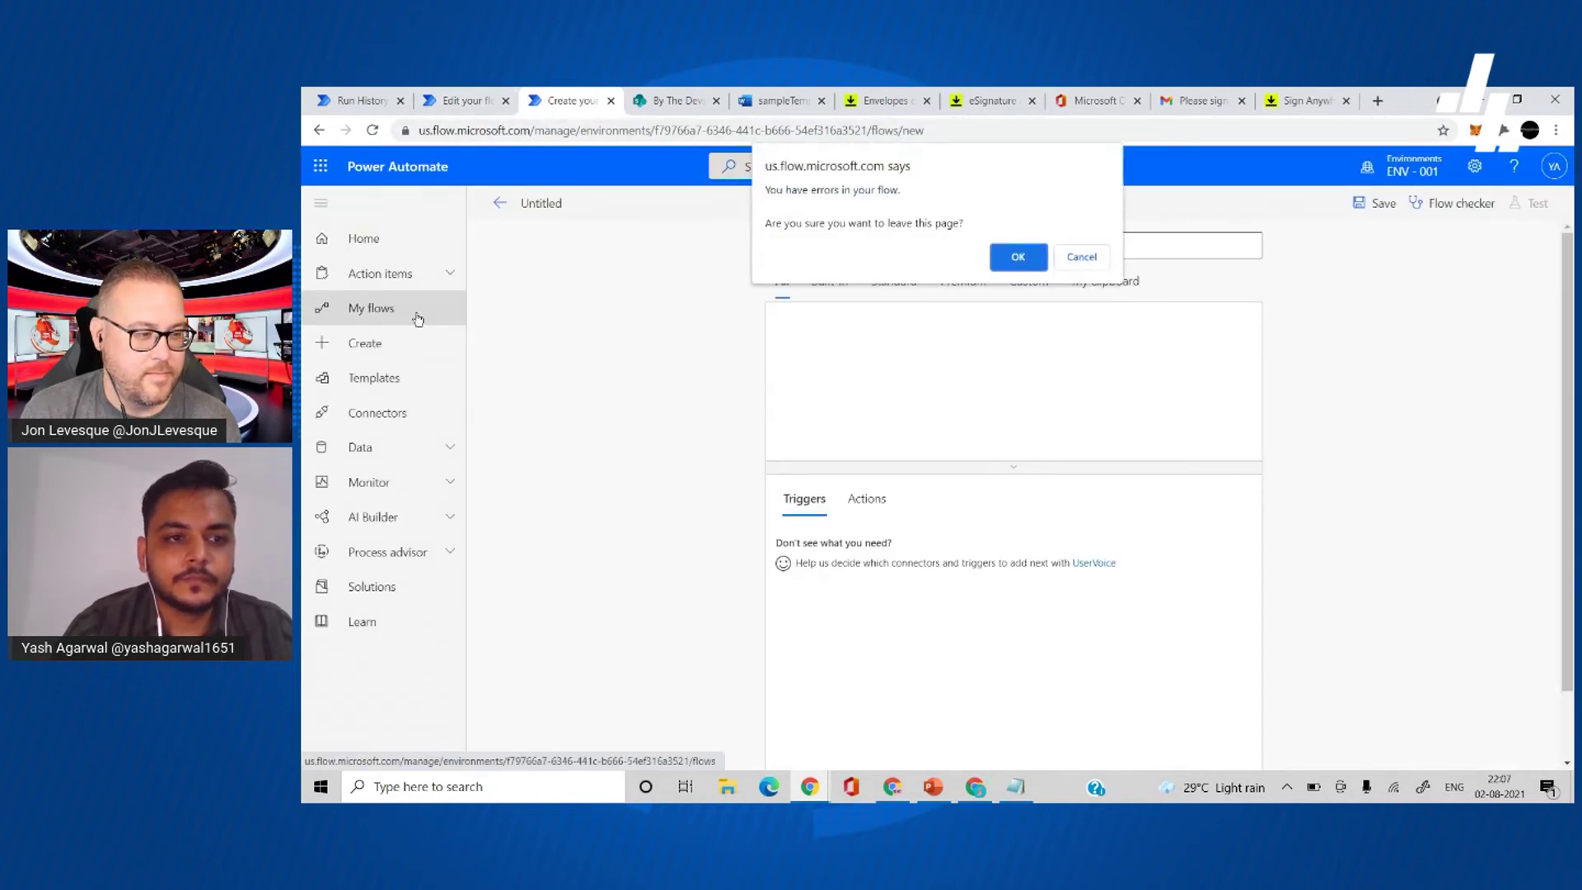
click(1019, 256)
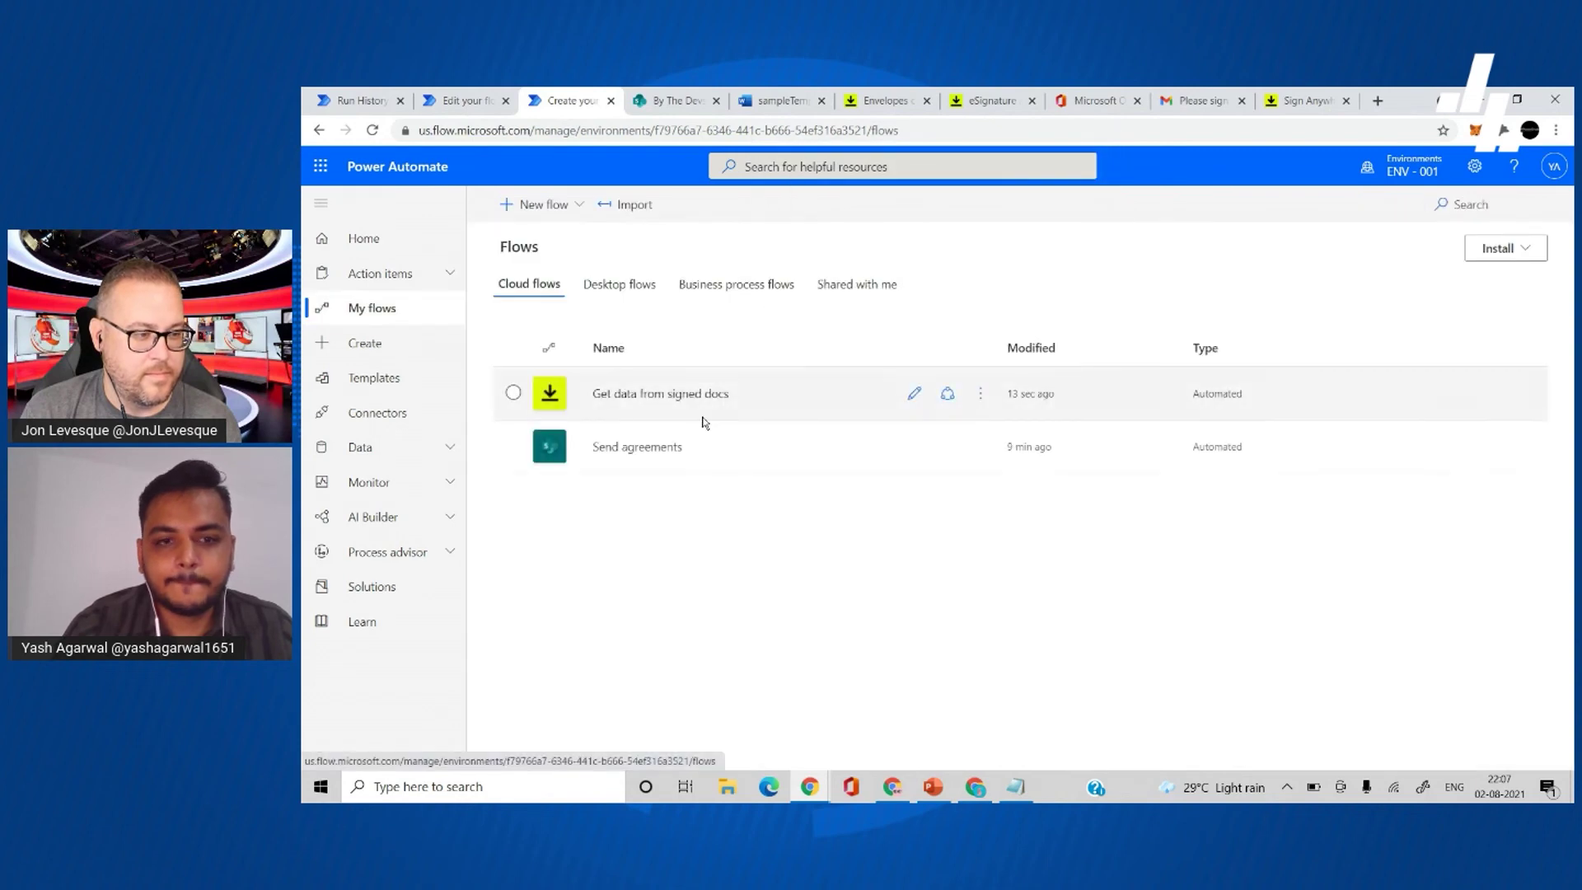
- Resubmit the latest successful run of the Send agreements flow
click(659, 447)
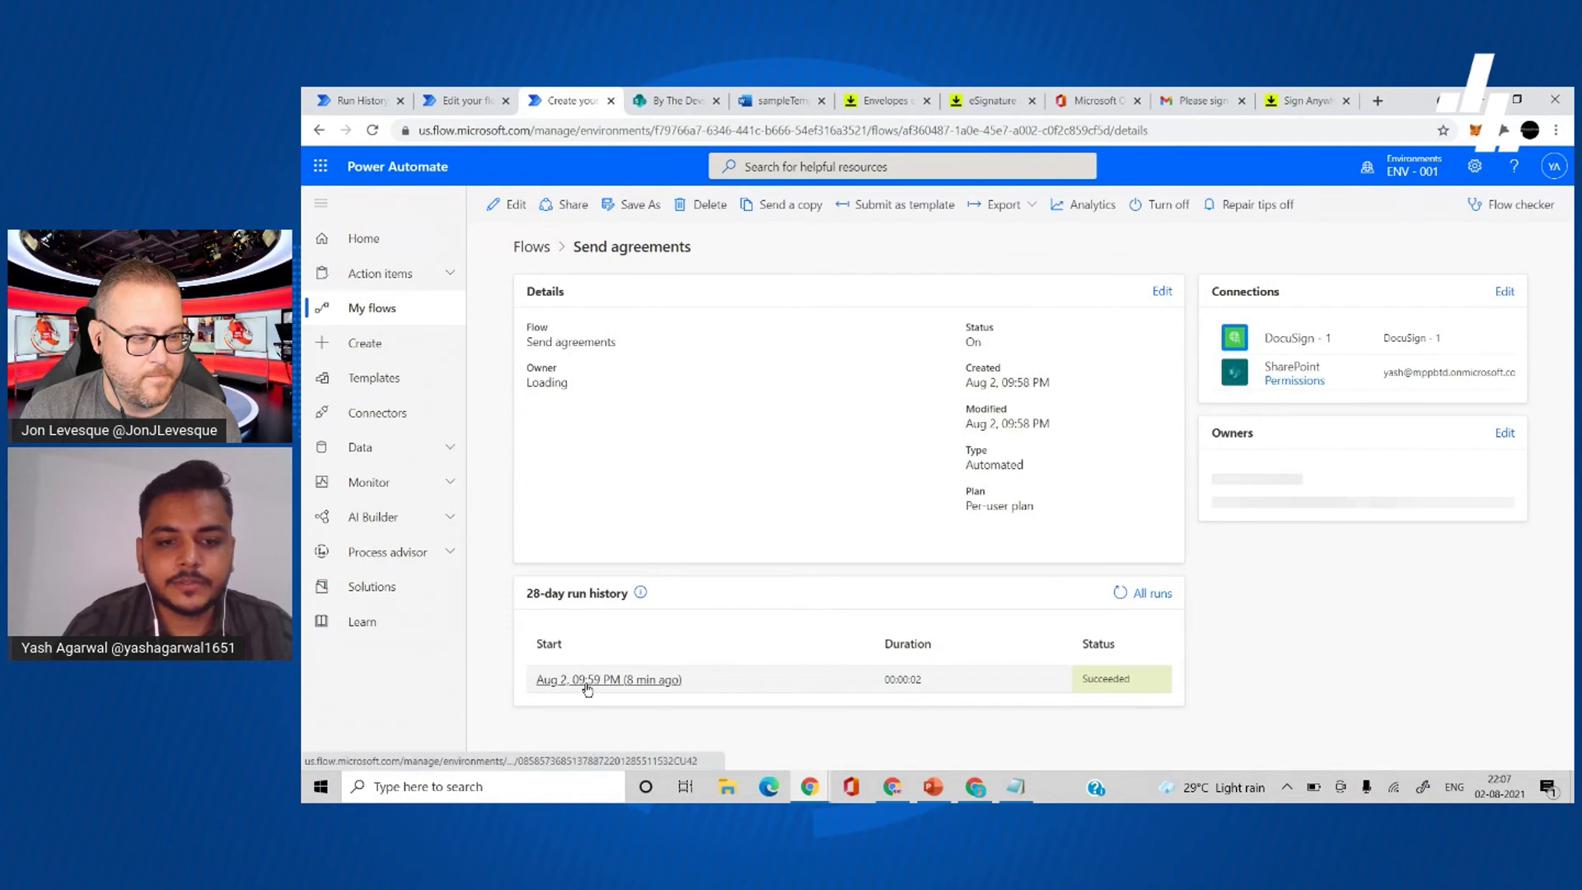
click(583, 681)
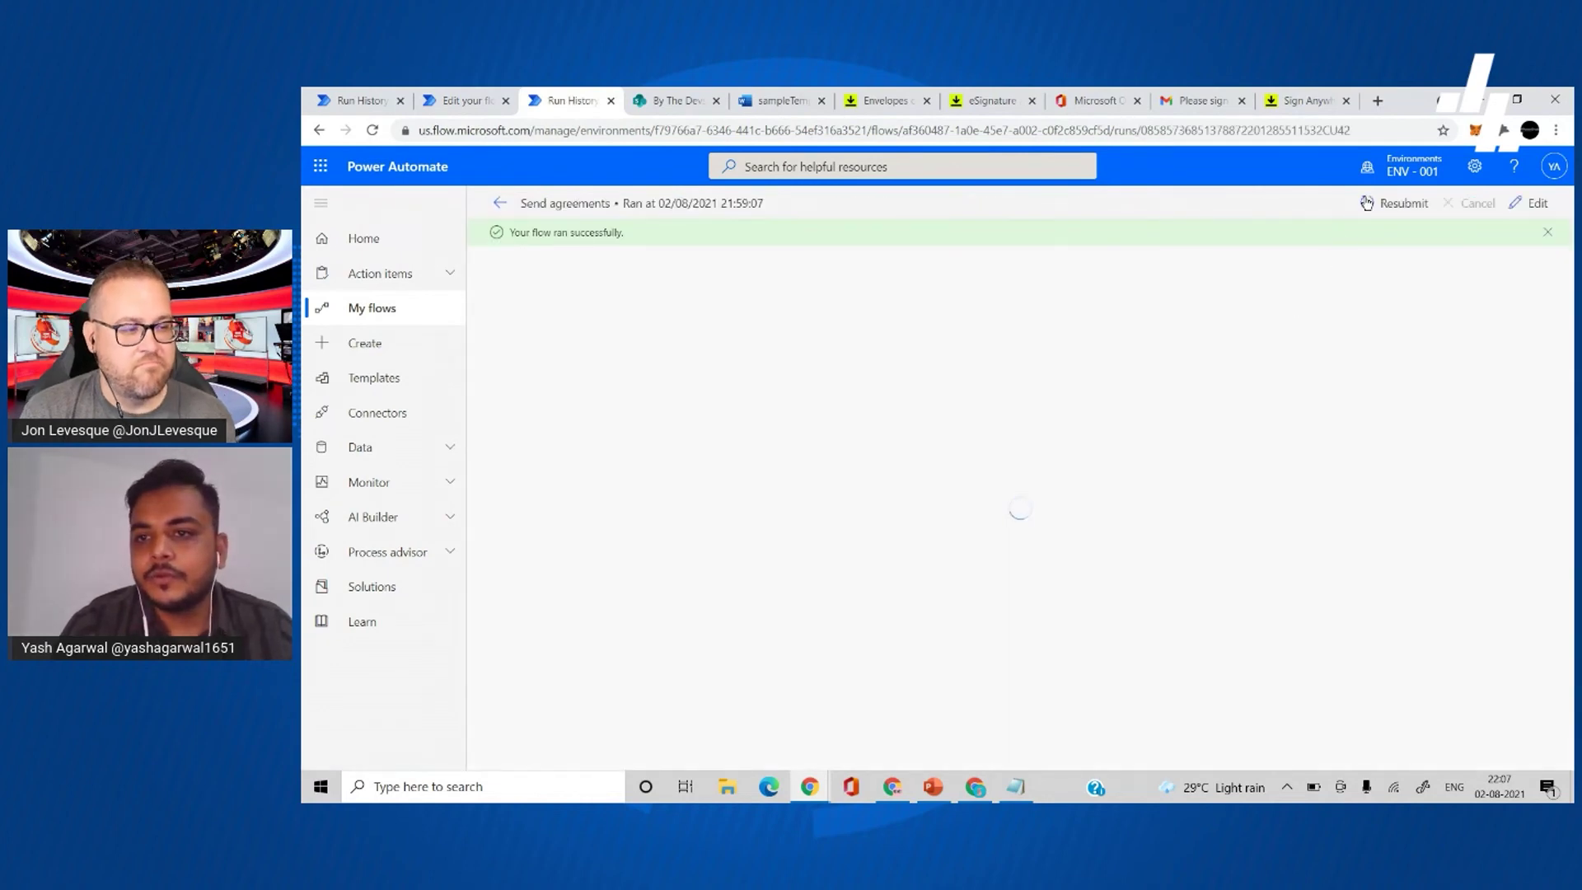
click(1367, 204)
click(1021, 223)
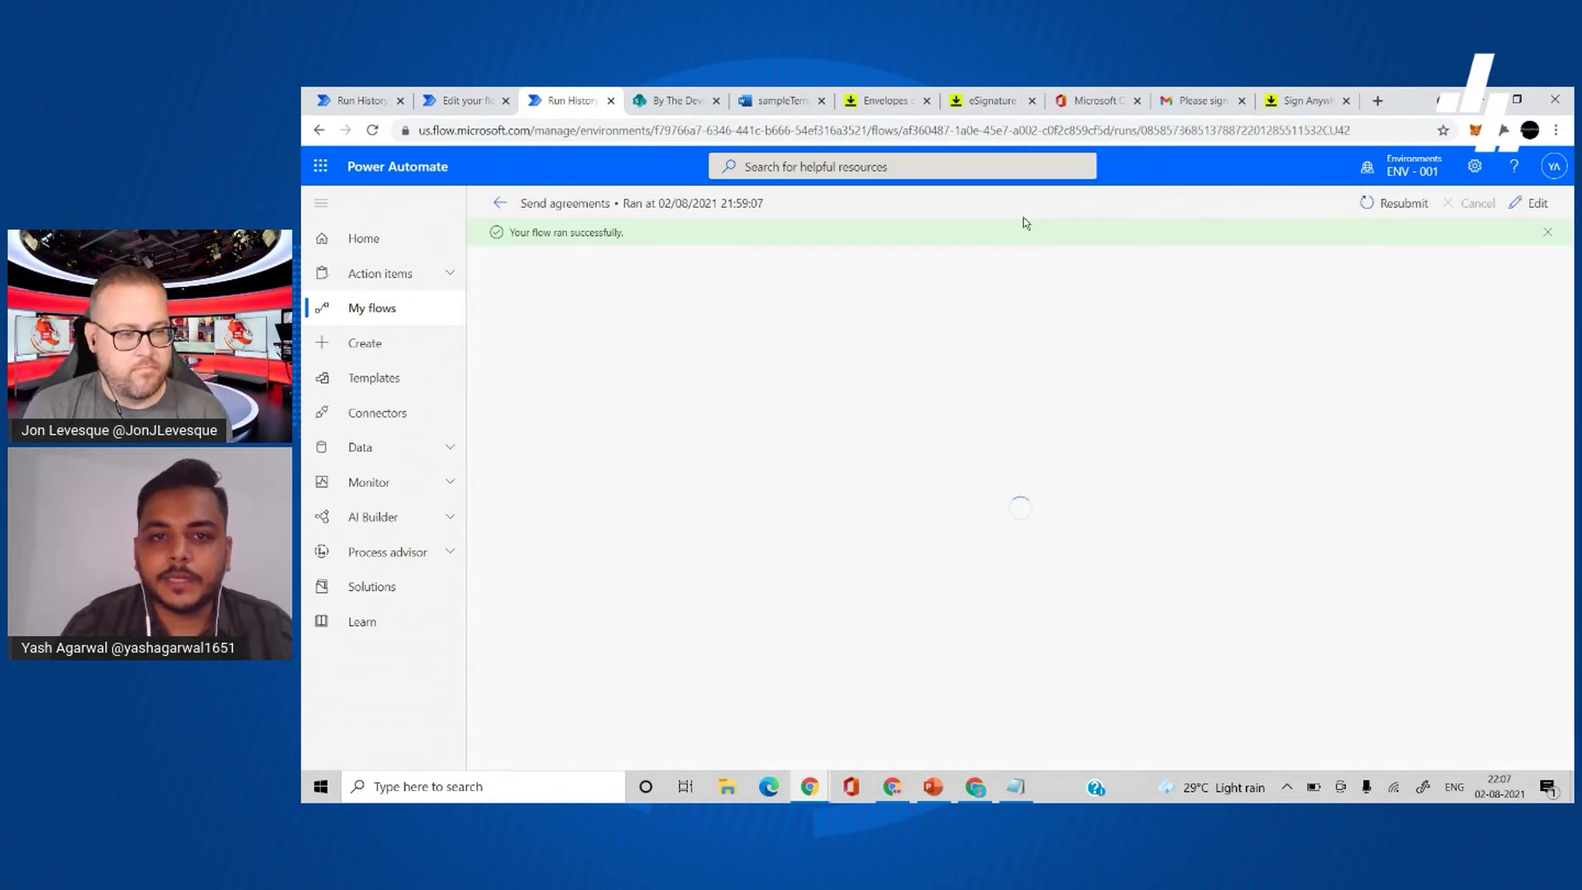
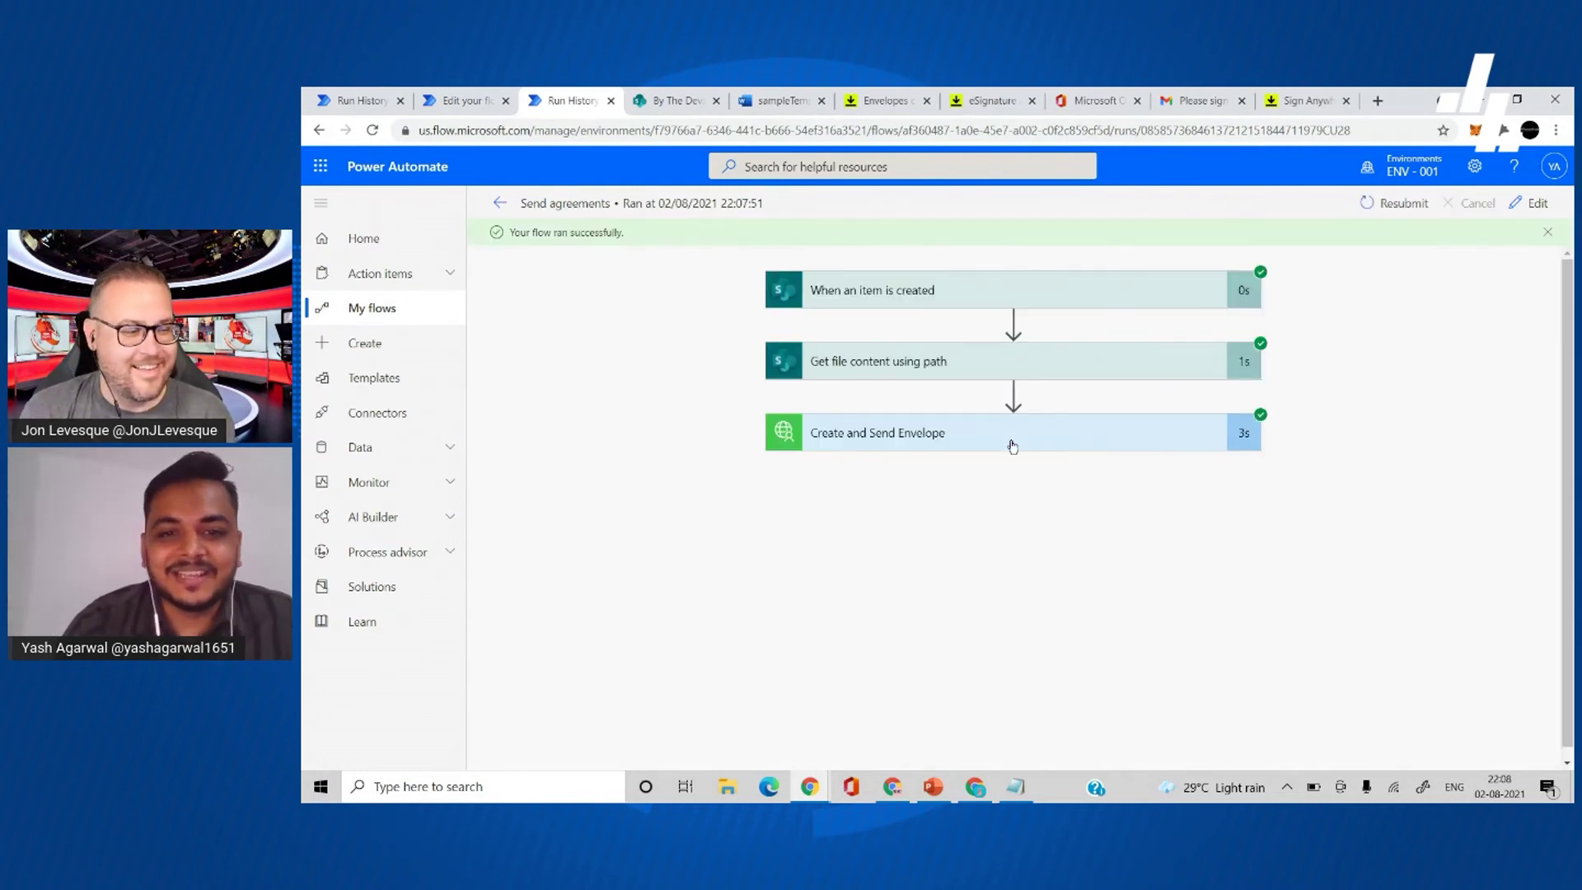
- Open the newest 'Please sign the contractor agreement' email in Yahoo Mail and scroll to REVIEW DOCUMENT
click(975, 786)
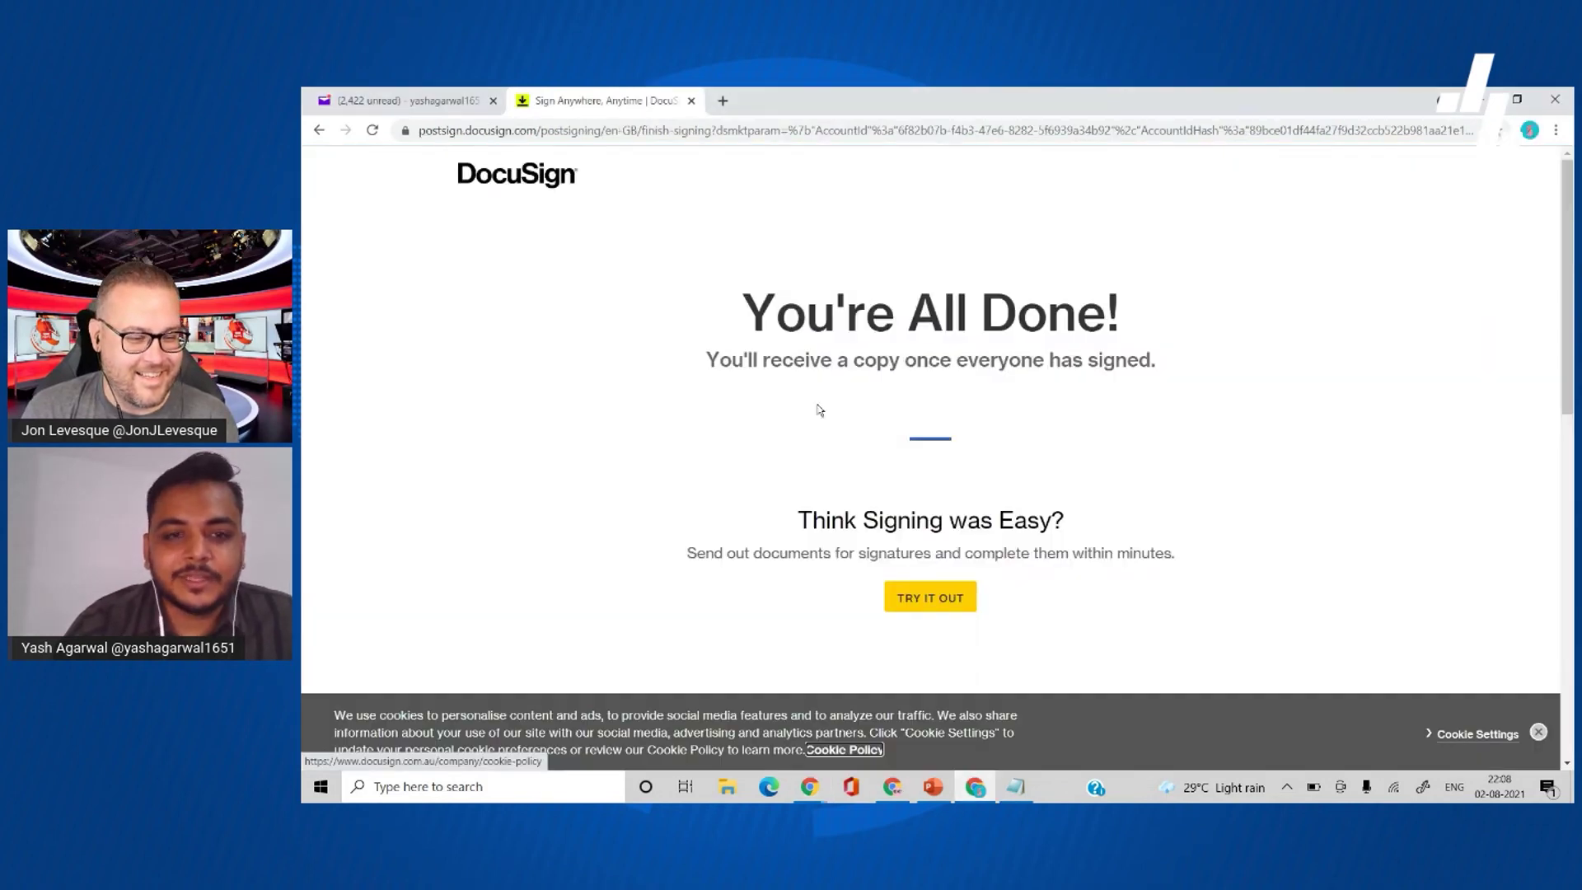
click(396, 98)
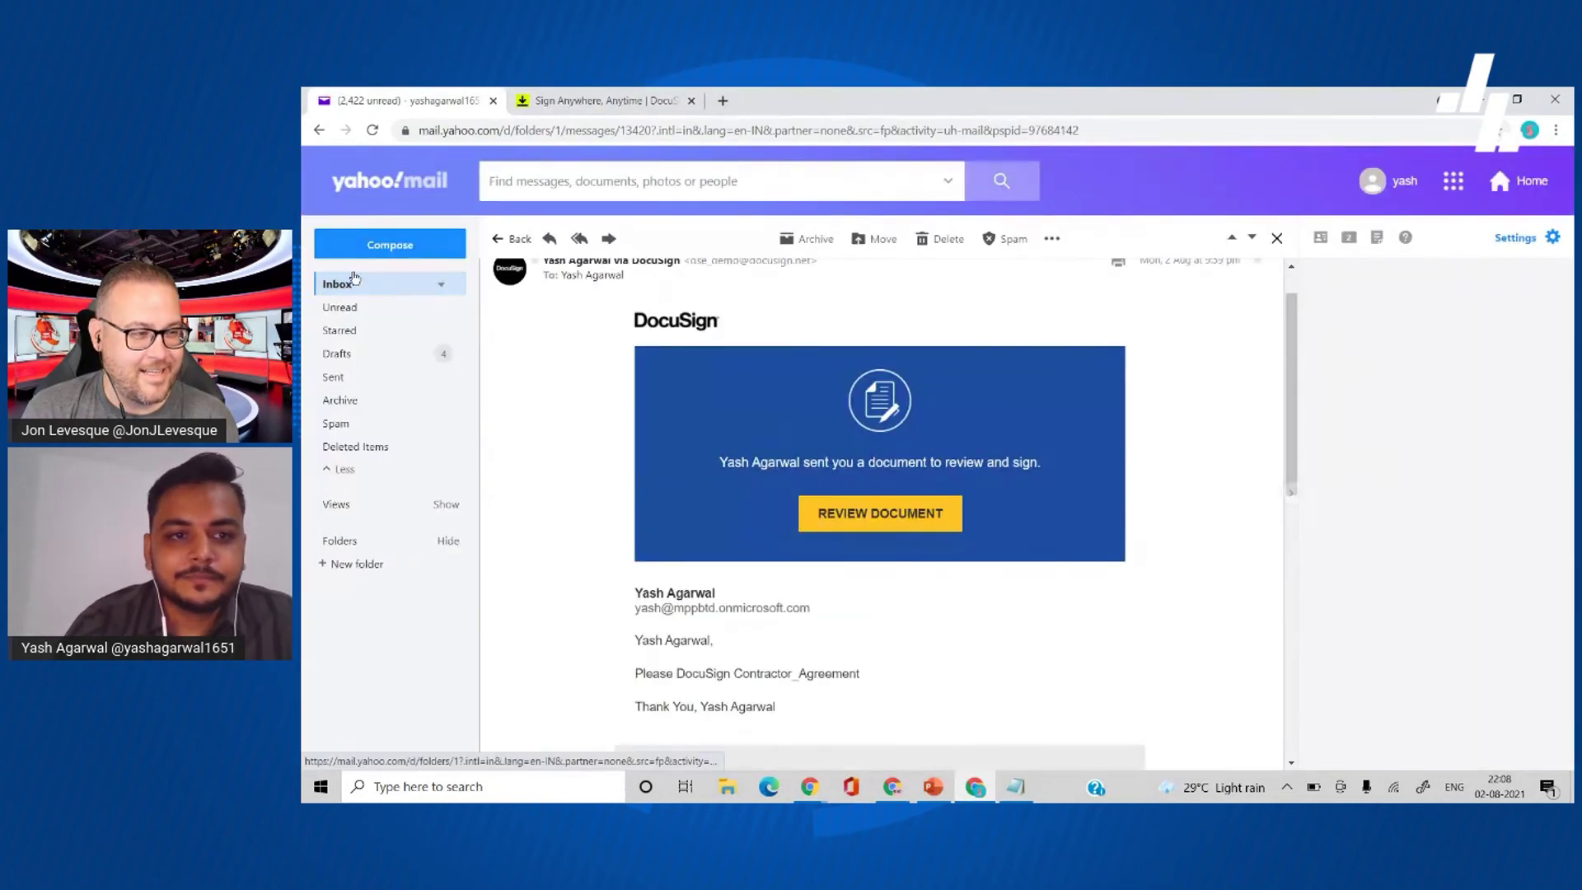
click(351, 280)
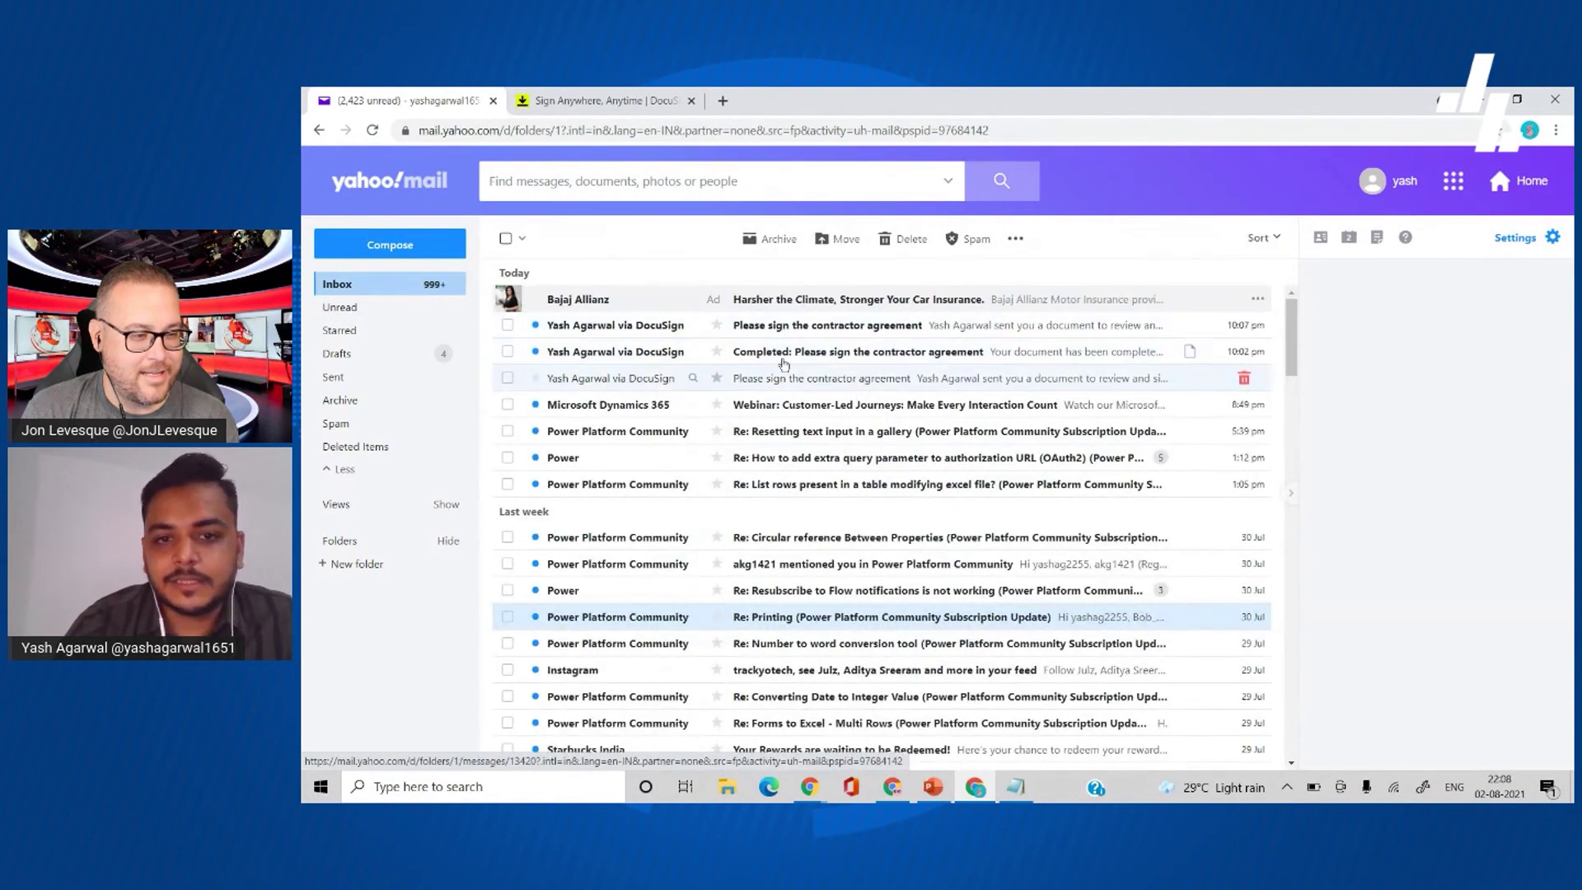
click(784, 328)
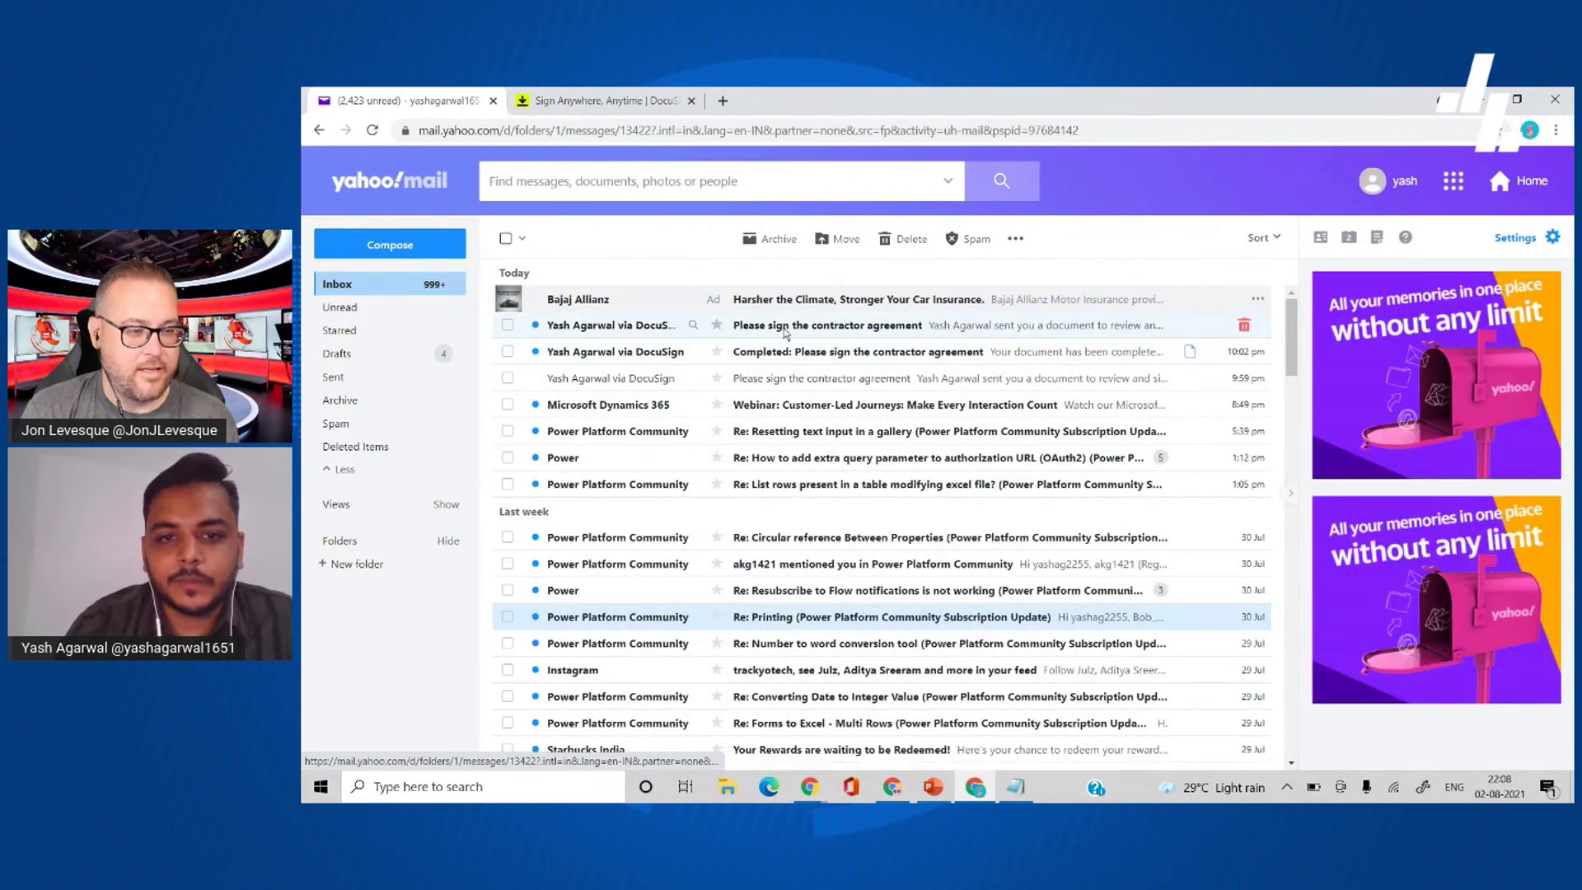
scroll(878, 494, down, 3)
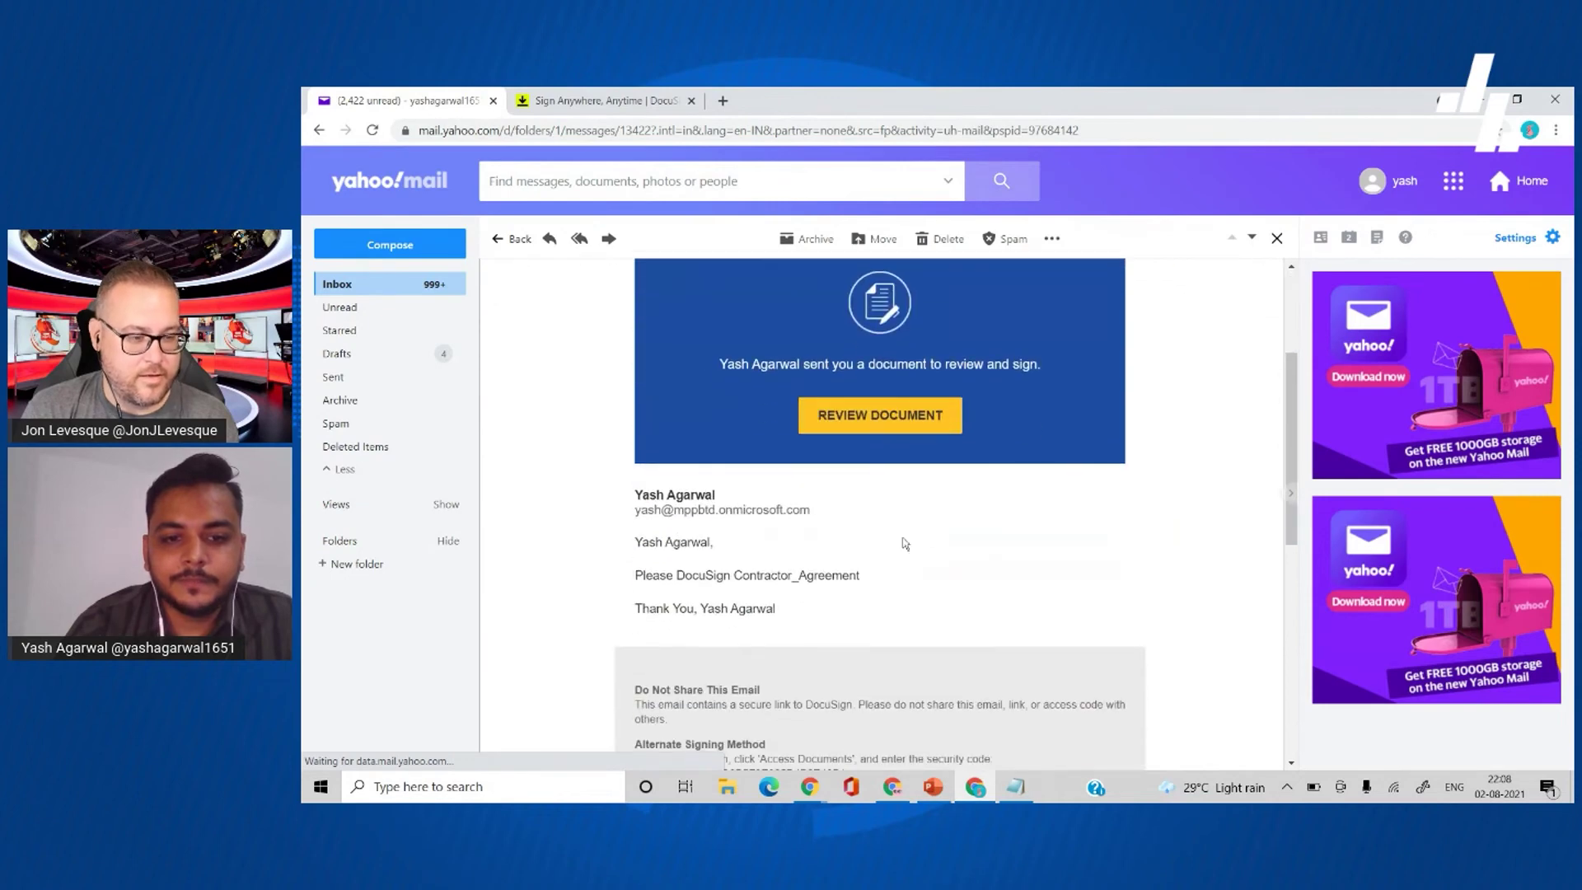
- Accept electronic records, then fill in the contractor's details and availability hours
click(880, 425)
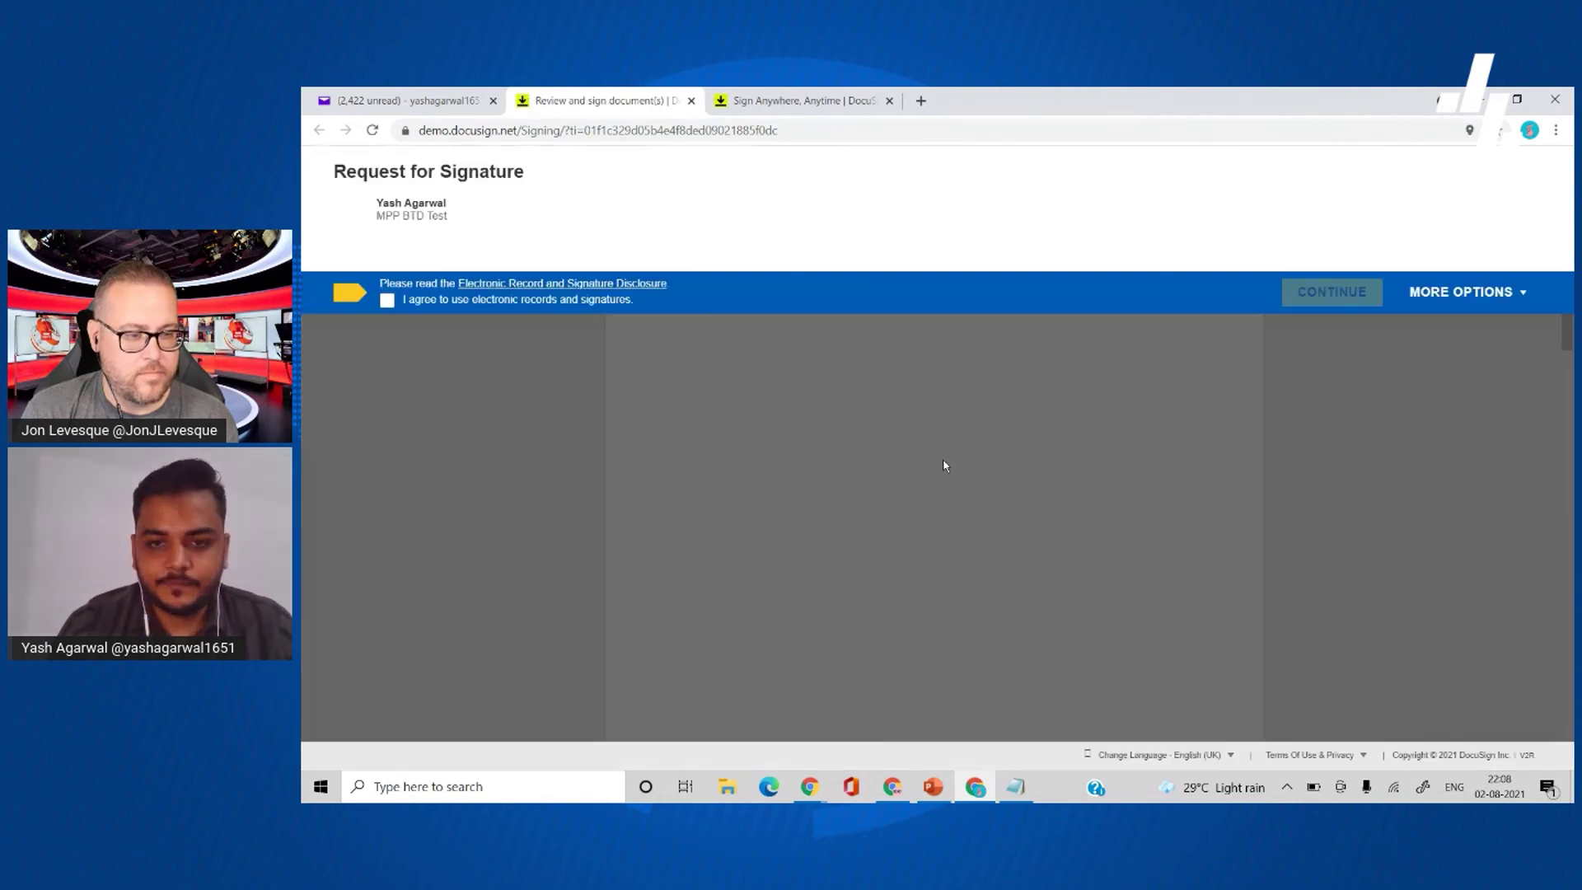
click(440, 302)
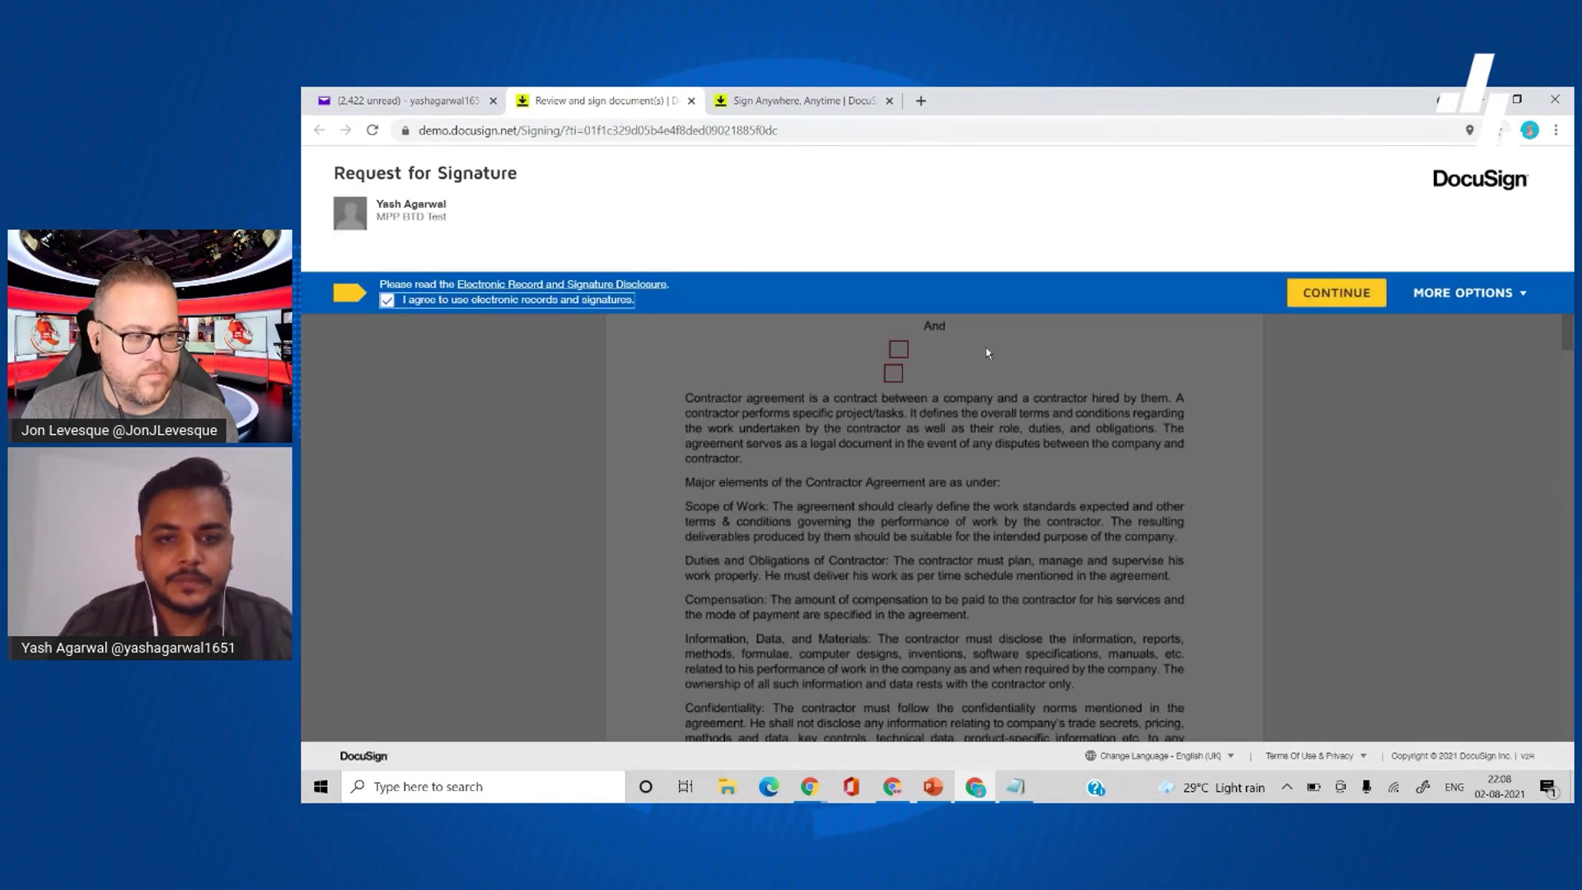
click(1306, 288)
click(897, 422)
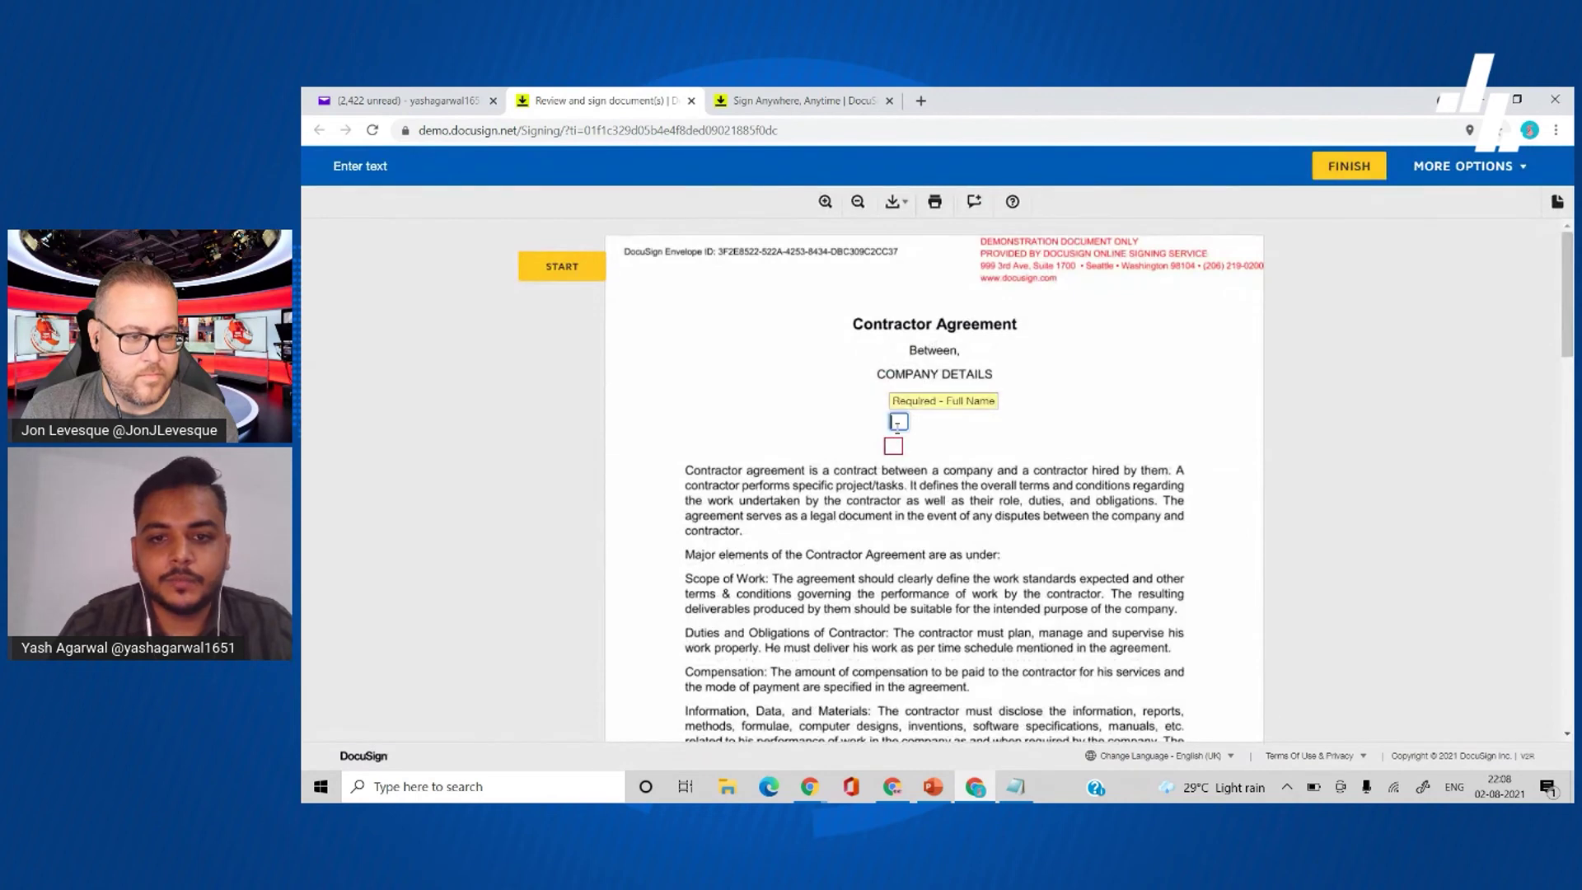
text(yash)
text(A)
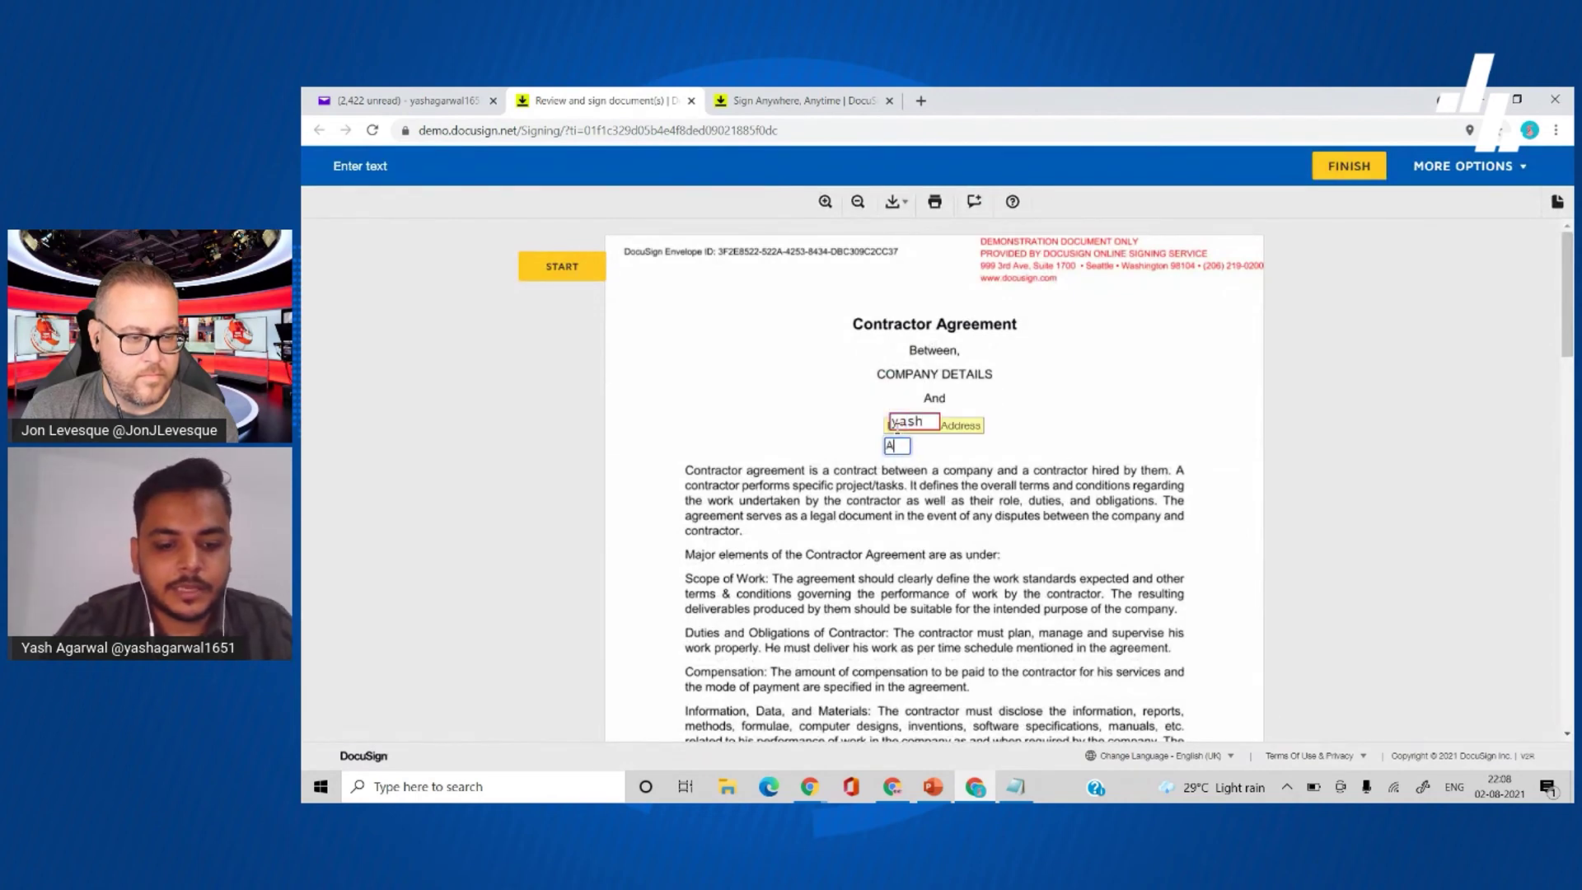
text(hmedabad)
key(Tab)
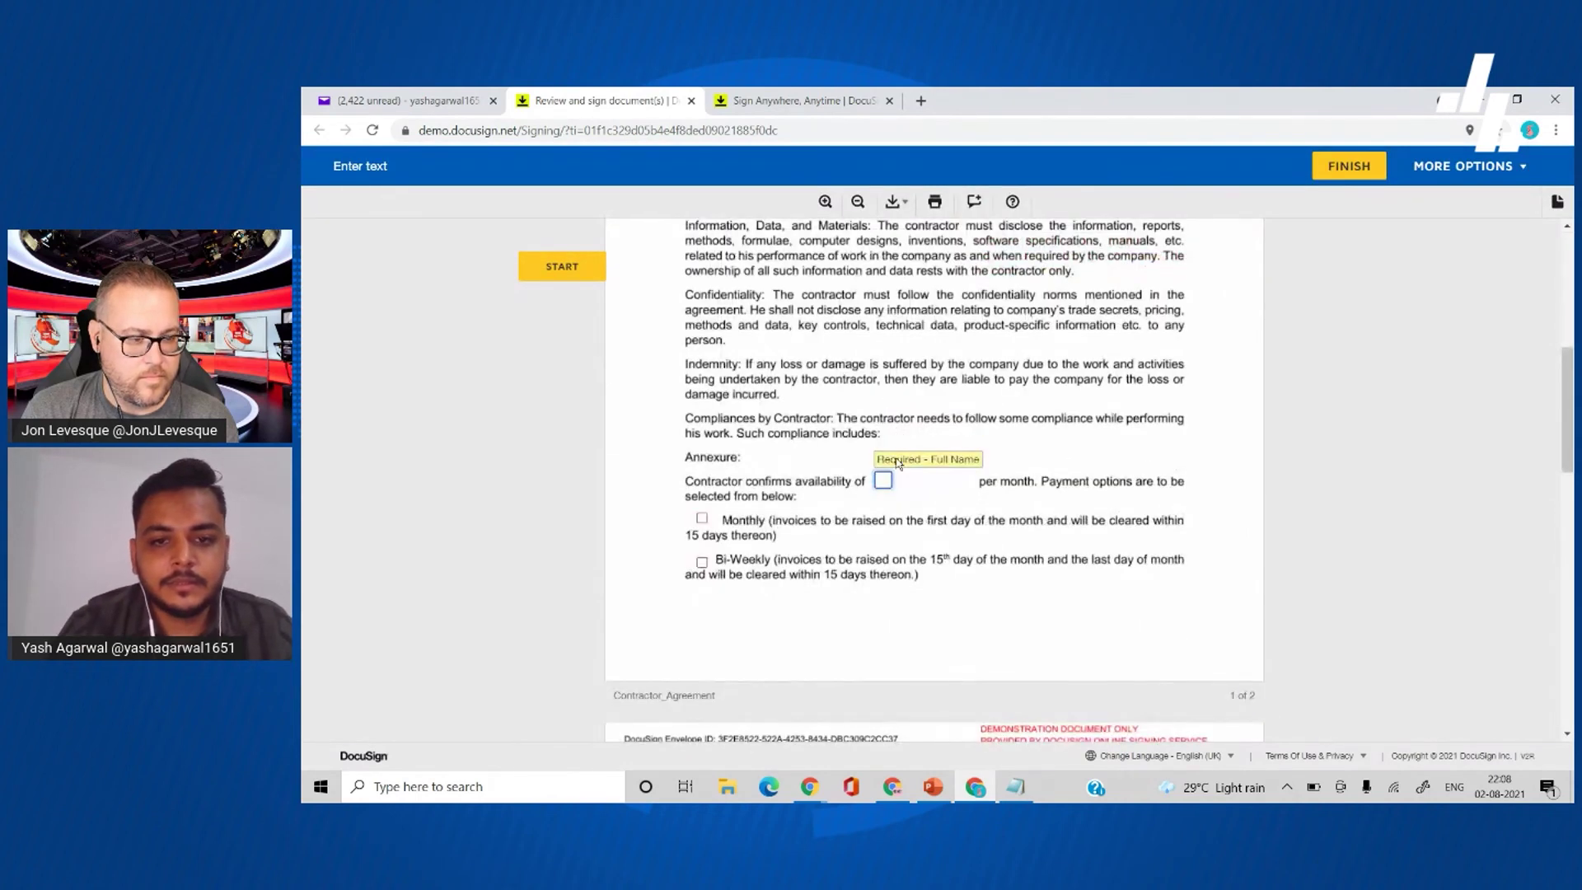
text(40 Hours)
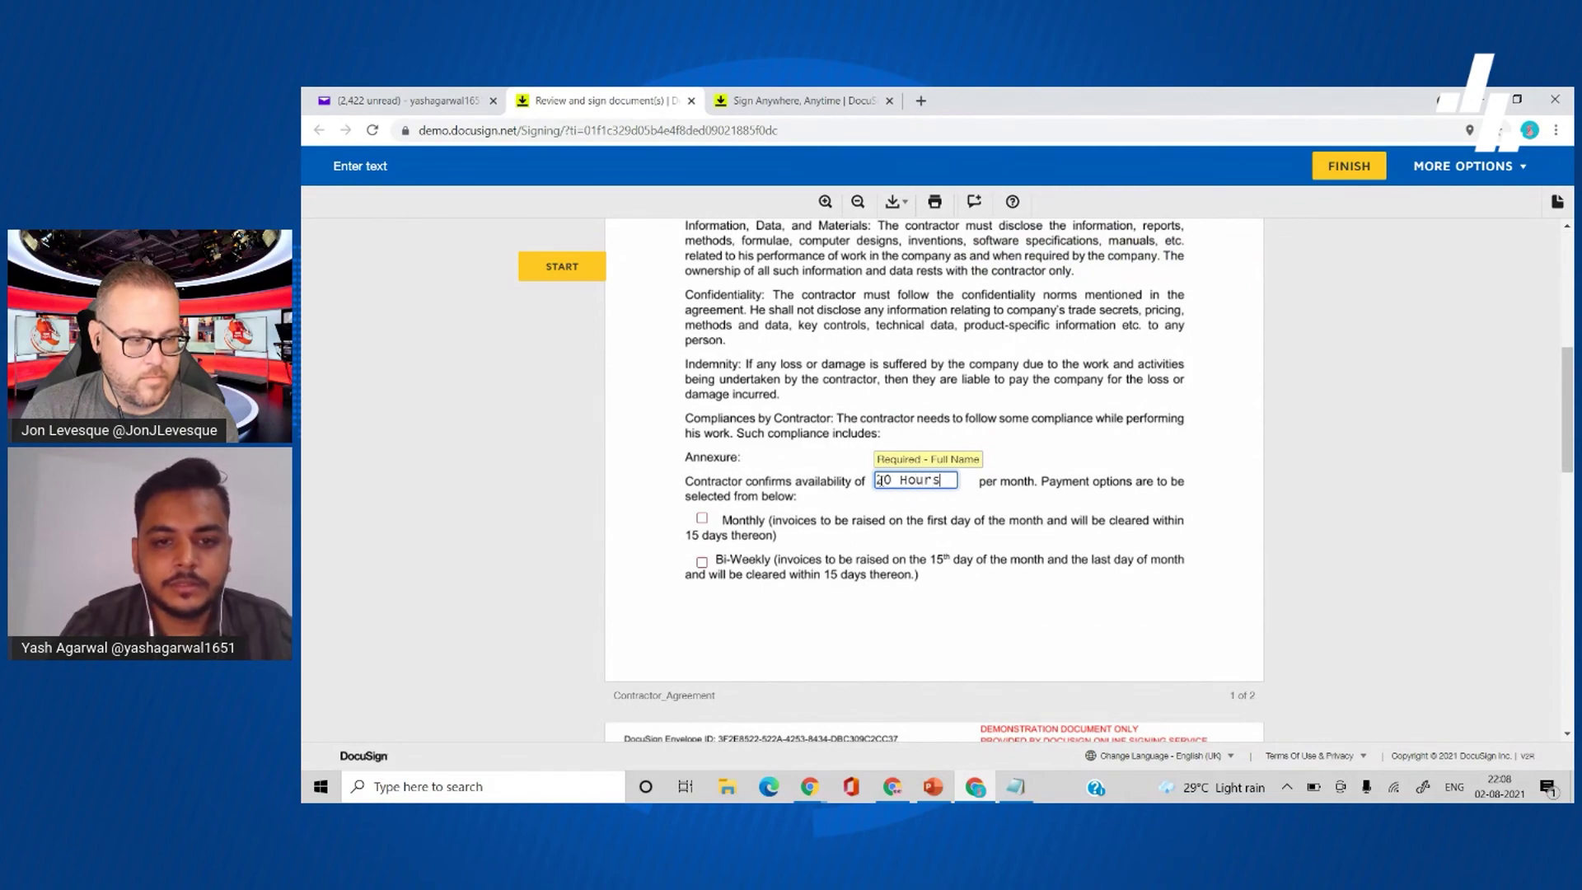
click(813, 497)
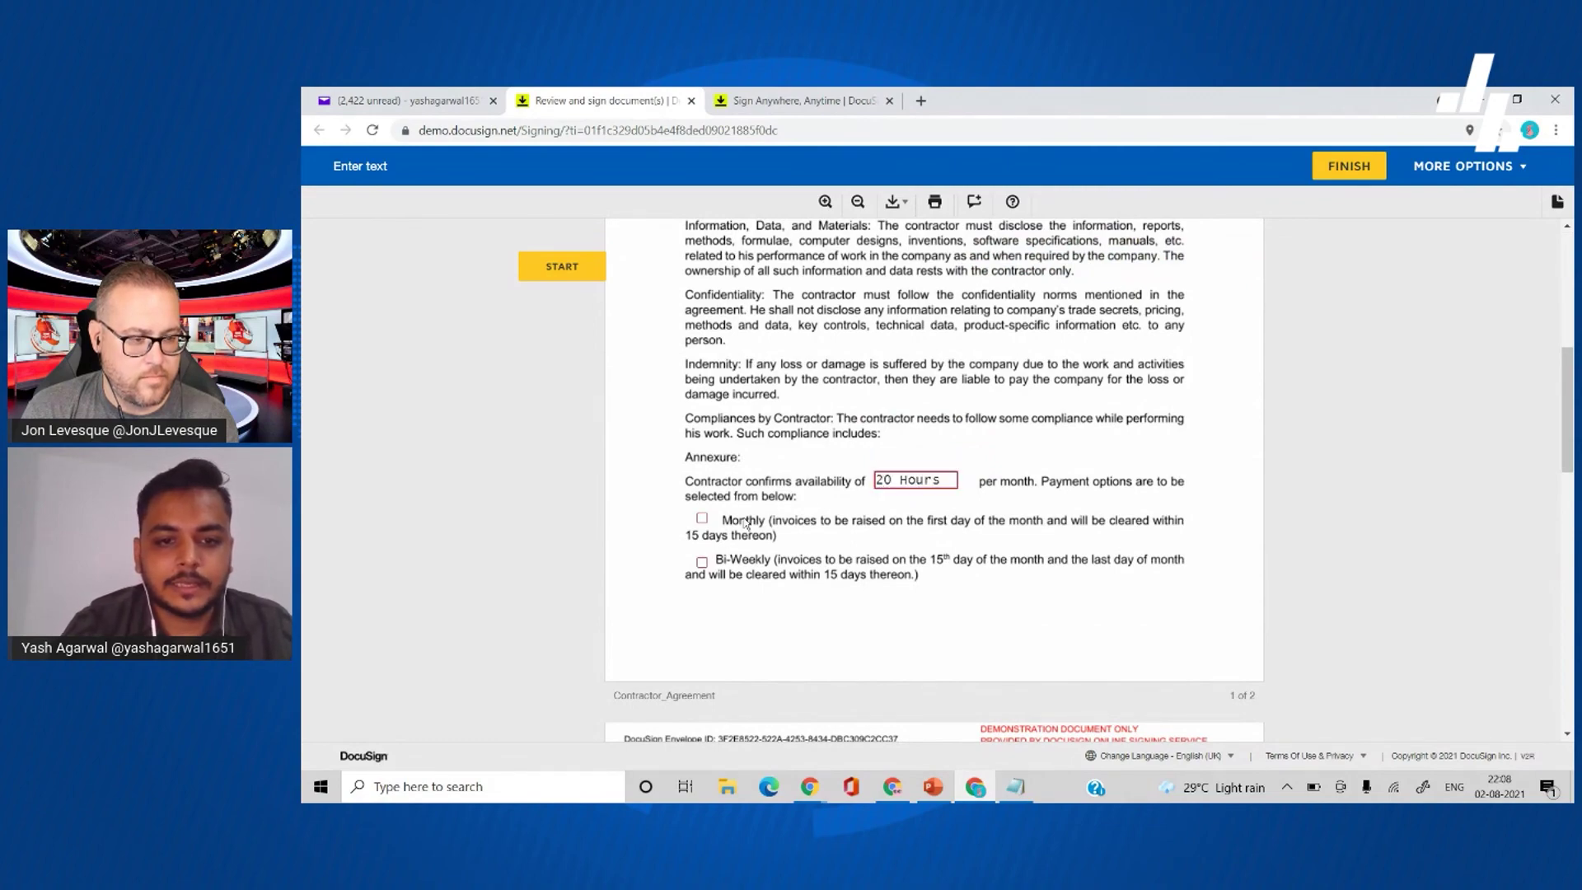
- Choose Monthly payment, initial the compensation plan, and select Immediate Start
click(701, 518)
scroll(692, 462, down, 5)
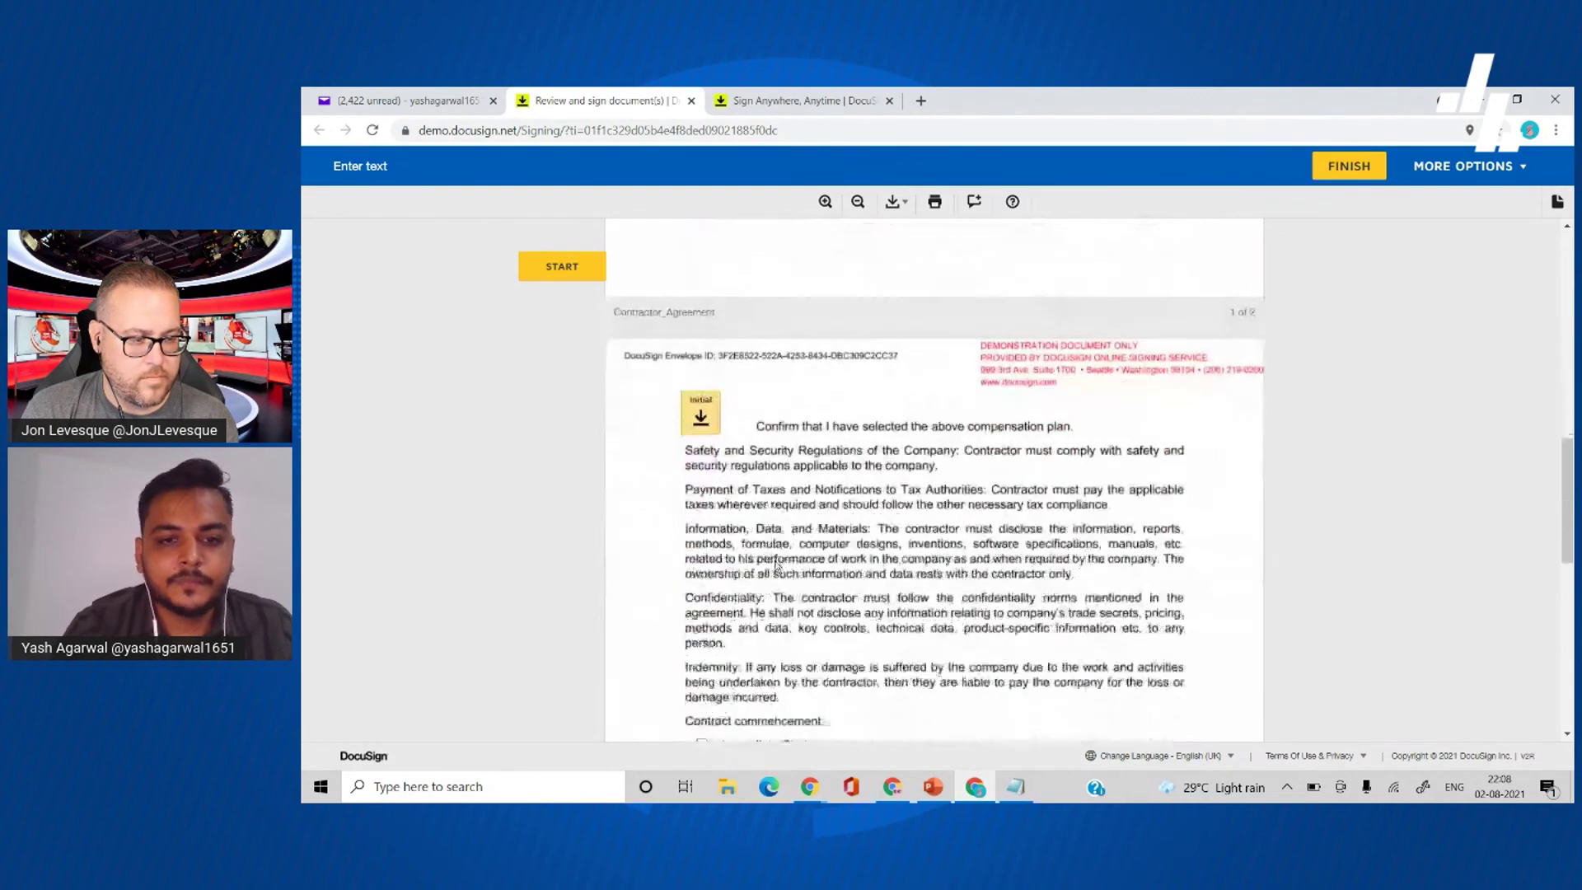
click(700, 408)
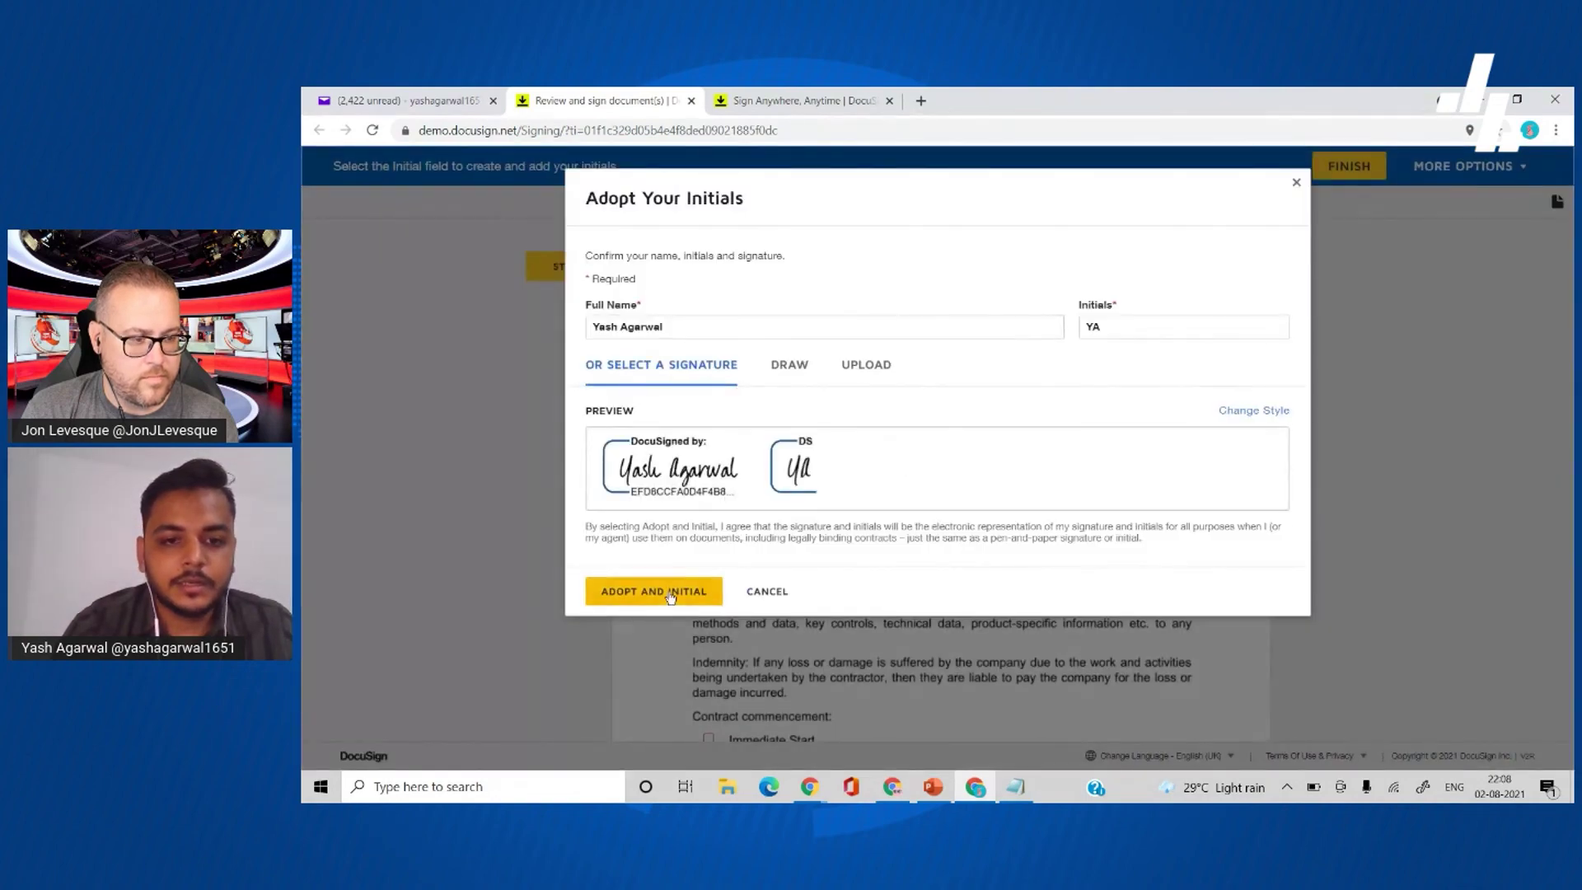
click(692, 594)
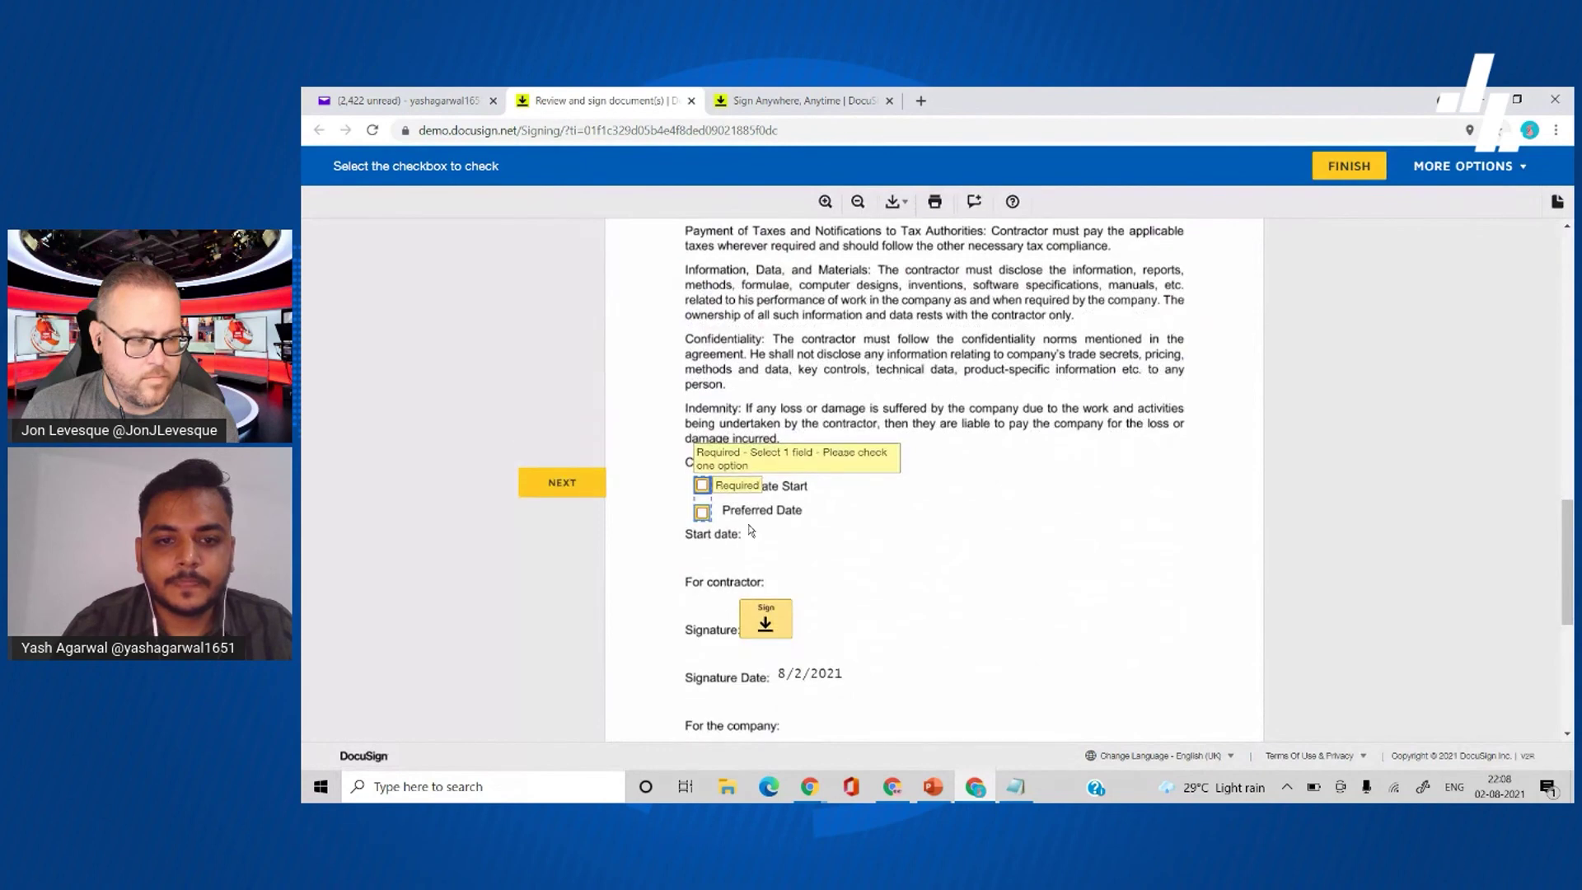
click(702, 512)
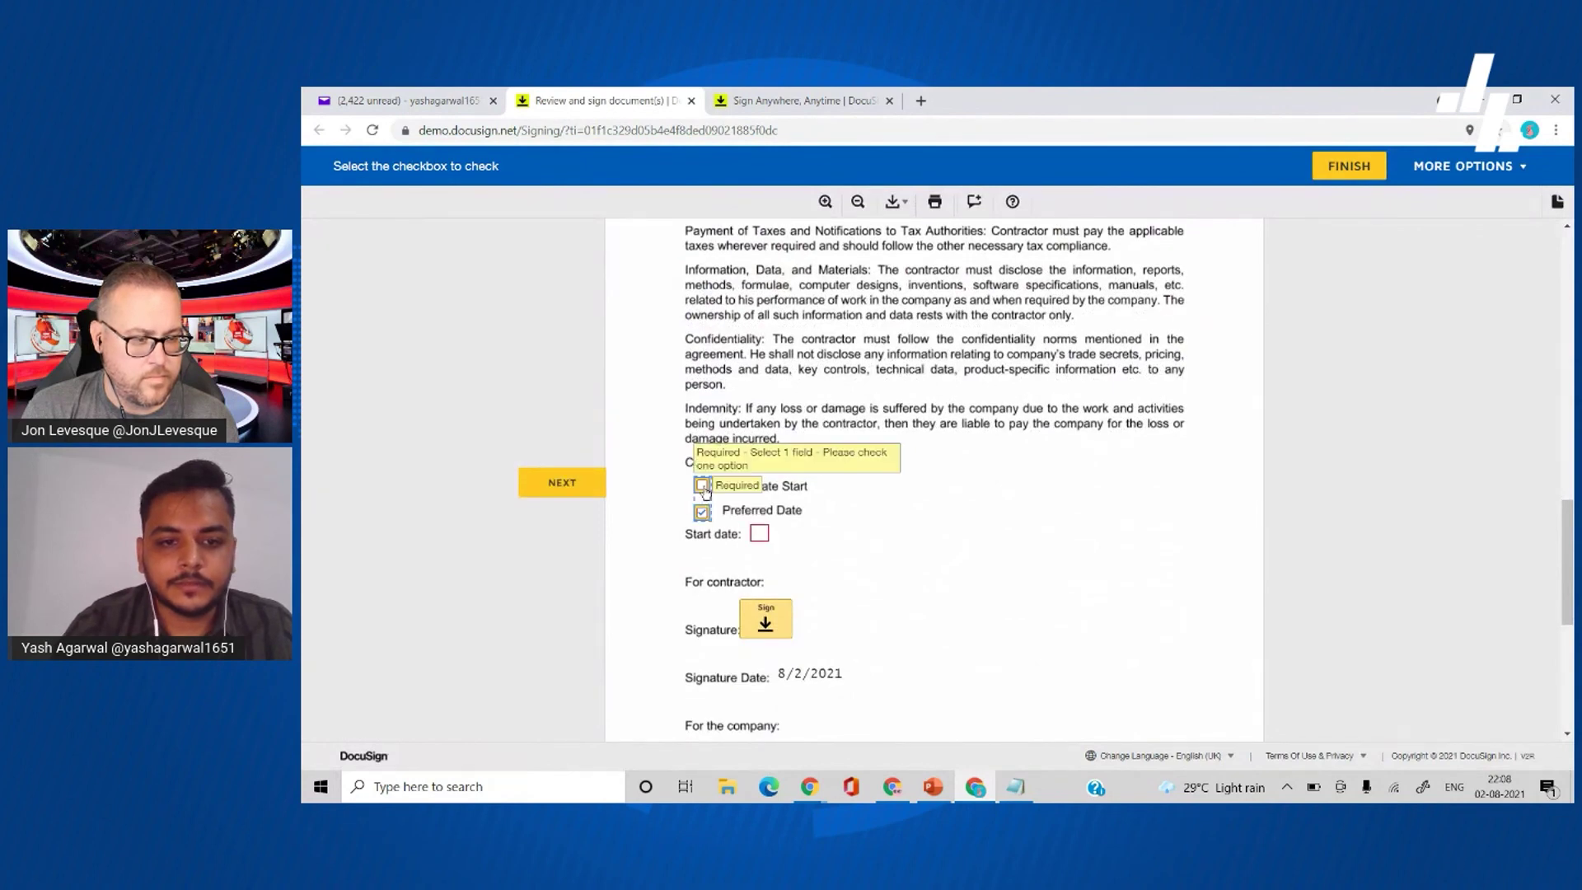
click(703, 487)
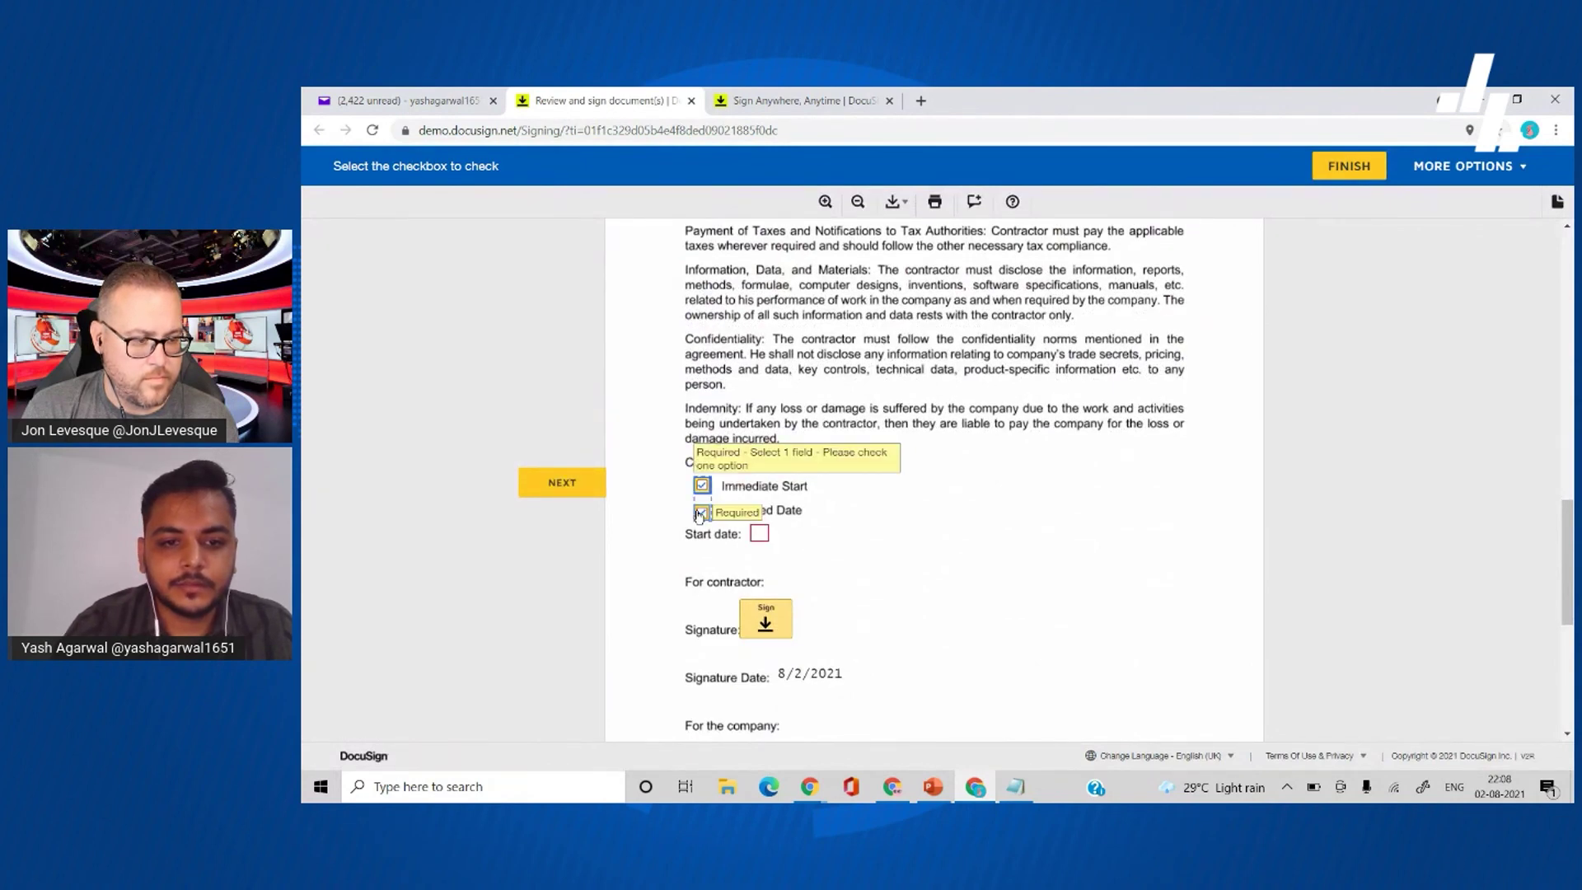
- Sign the contractor signature field, finish, and decline saving a copy
scroll(816, 544, down, 1)
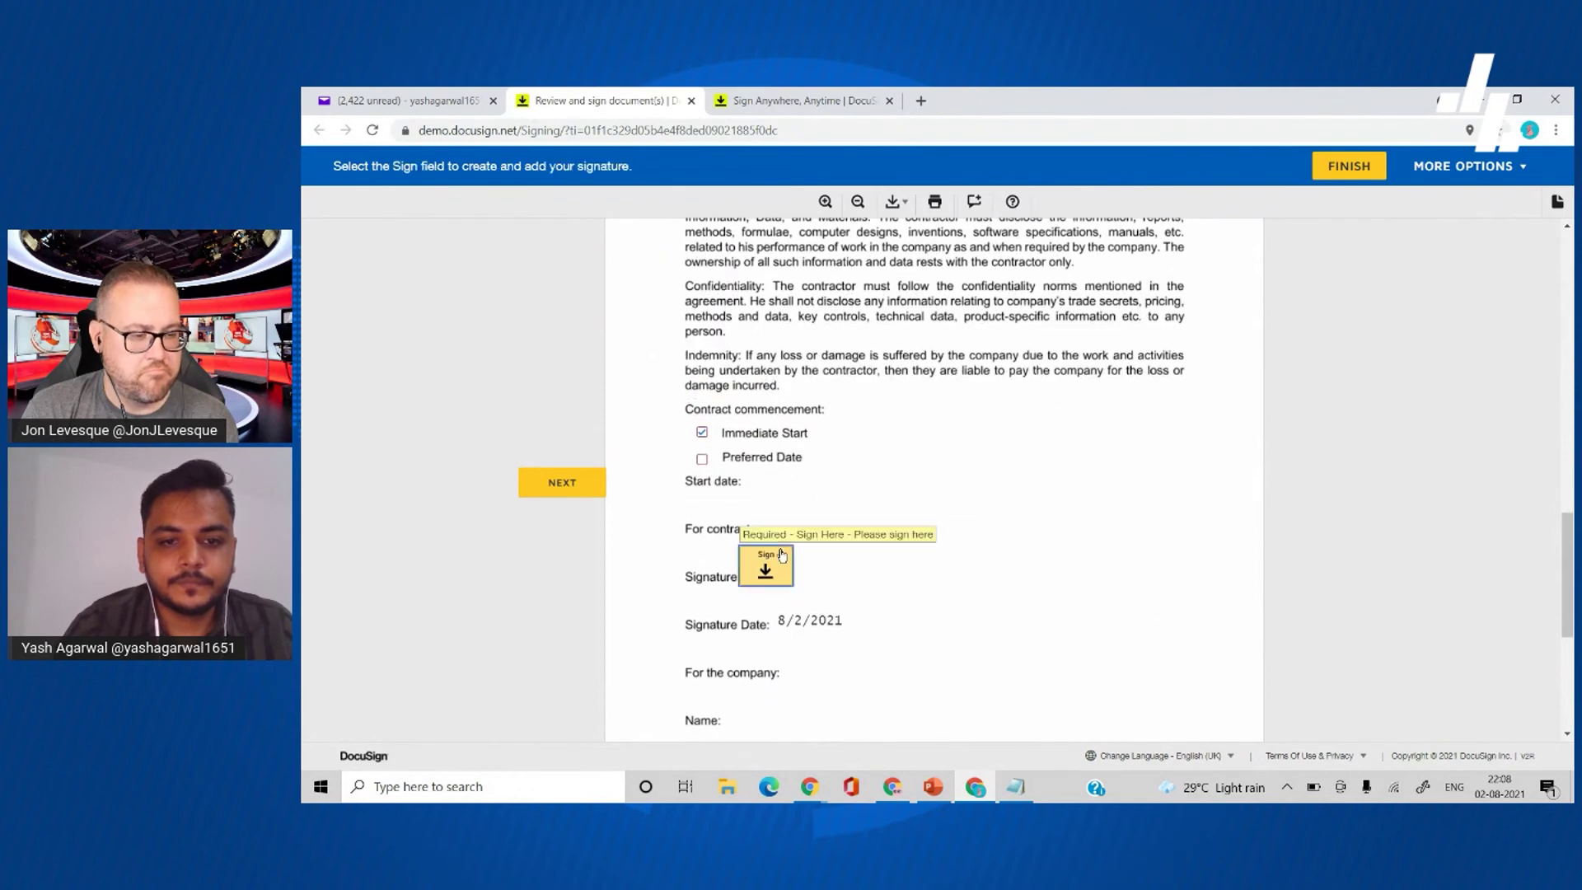
click(783, 558)
click(1332, 168)
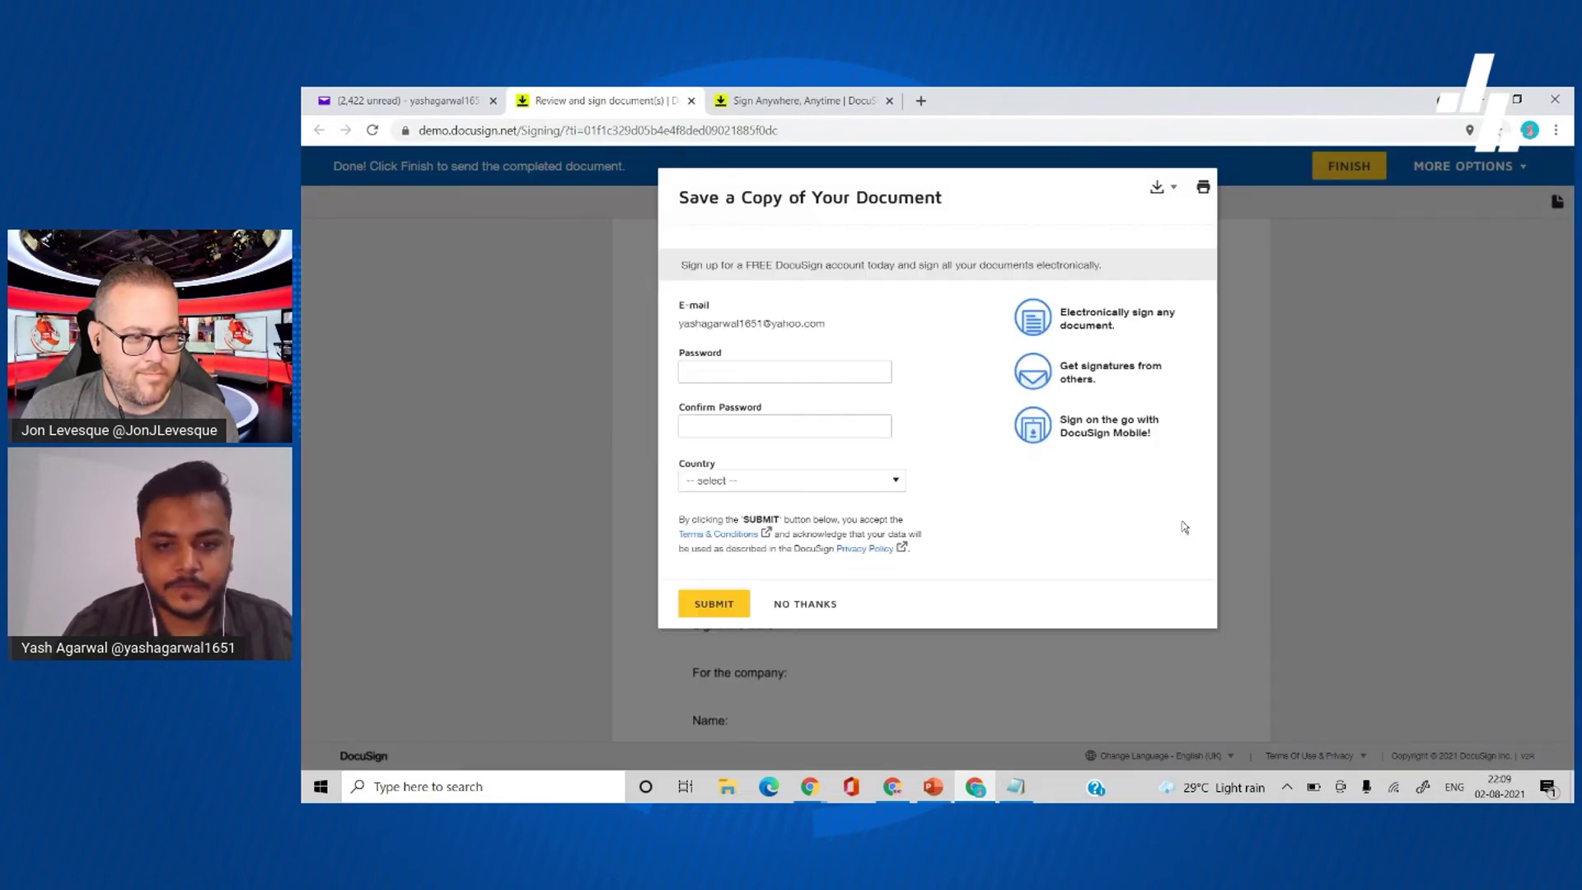
click(805, 603)
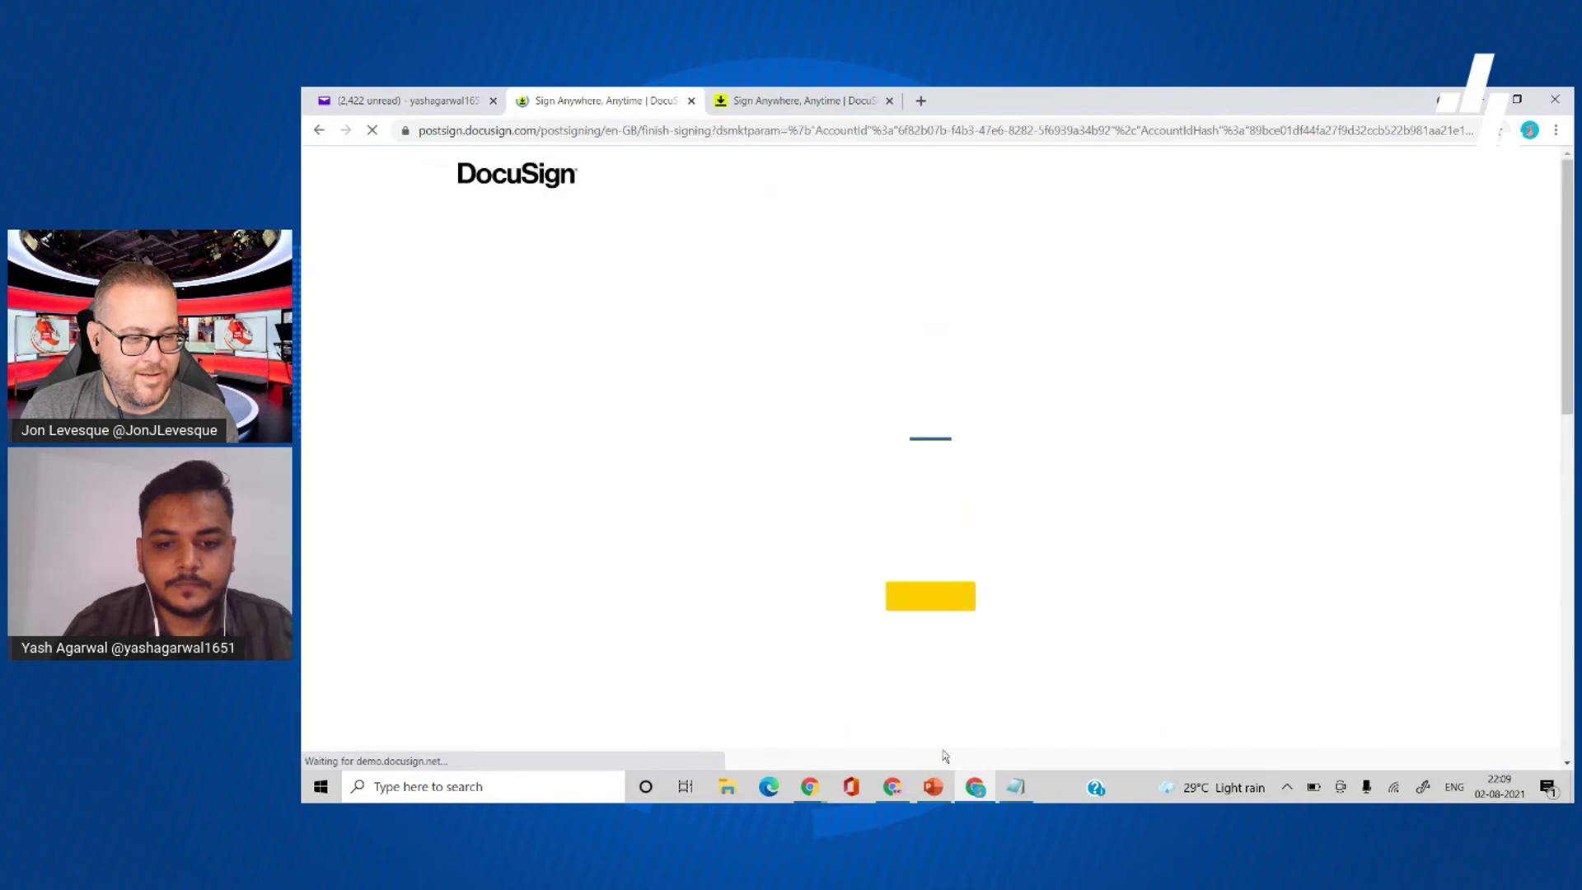
- Start REVIEW DOCUMENT from the new DocuSign email in Gmail, then show the 'Get data from signed docs' flow details
mouse_move(809, 786)
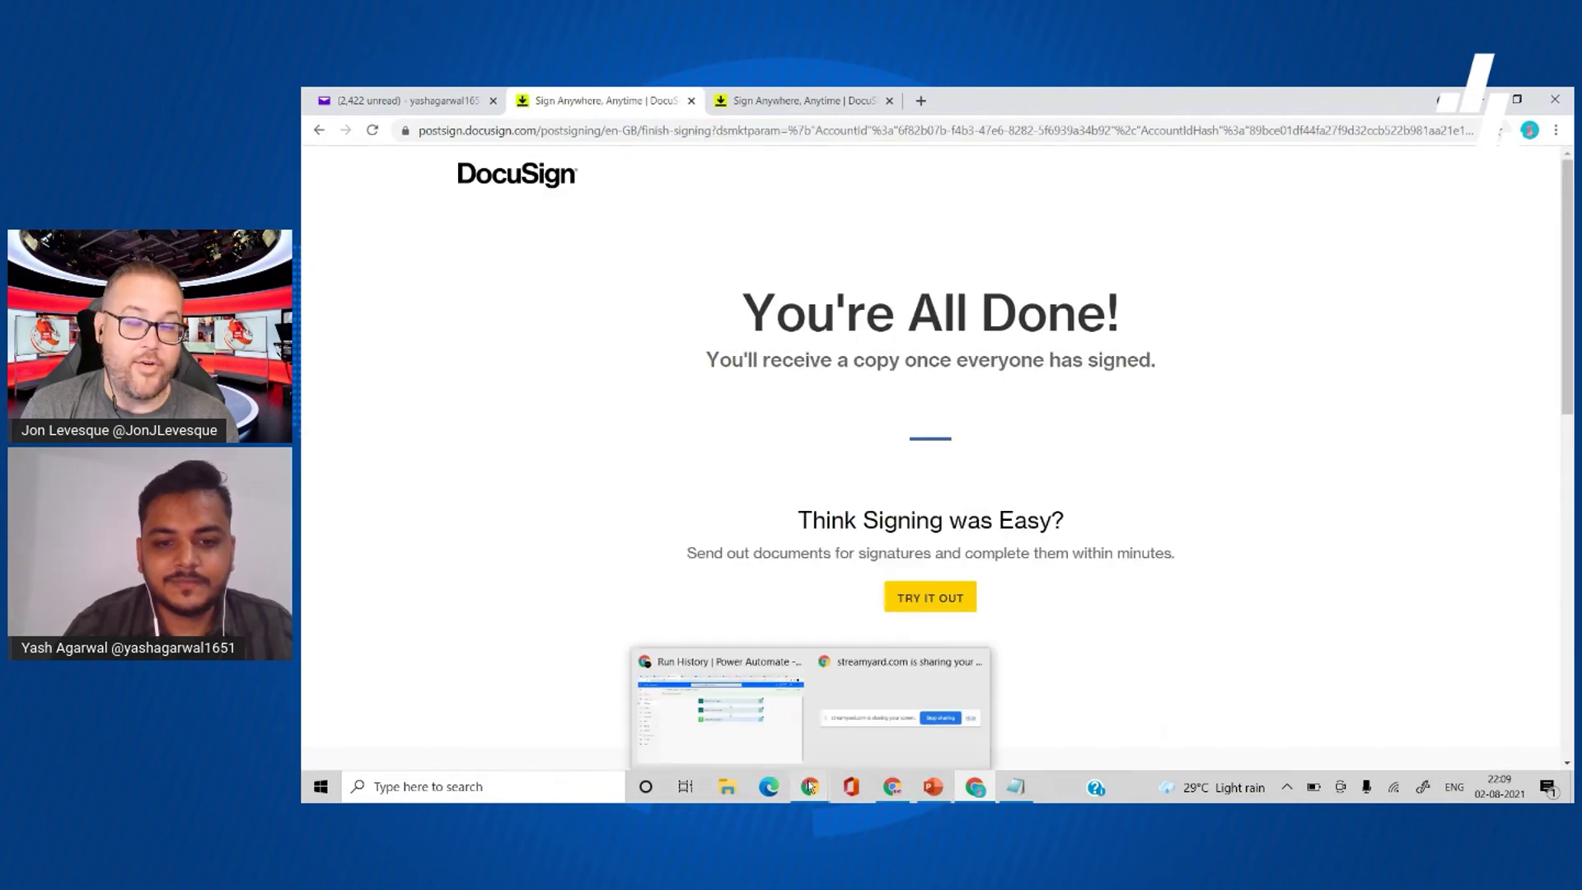
click(778, 733)
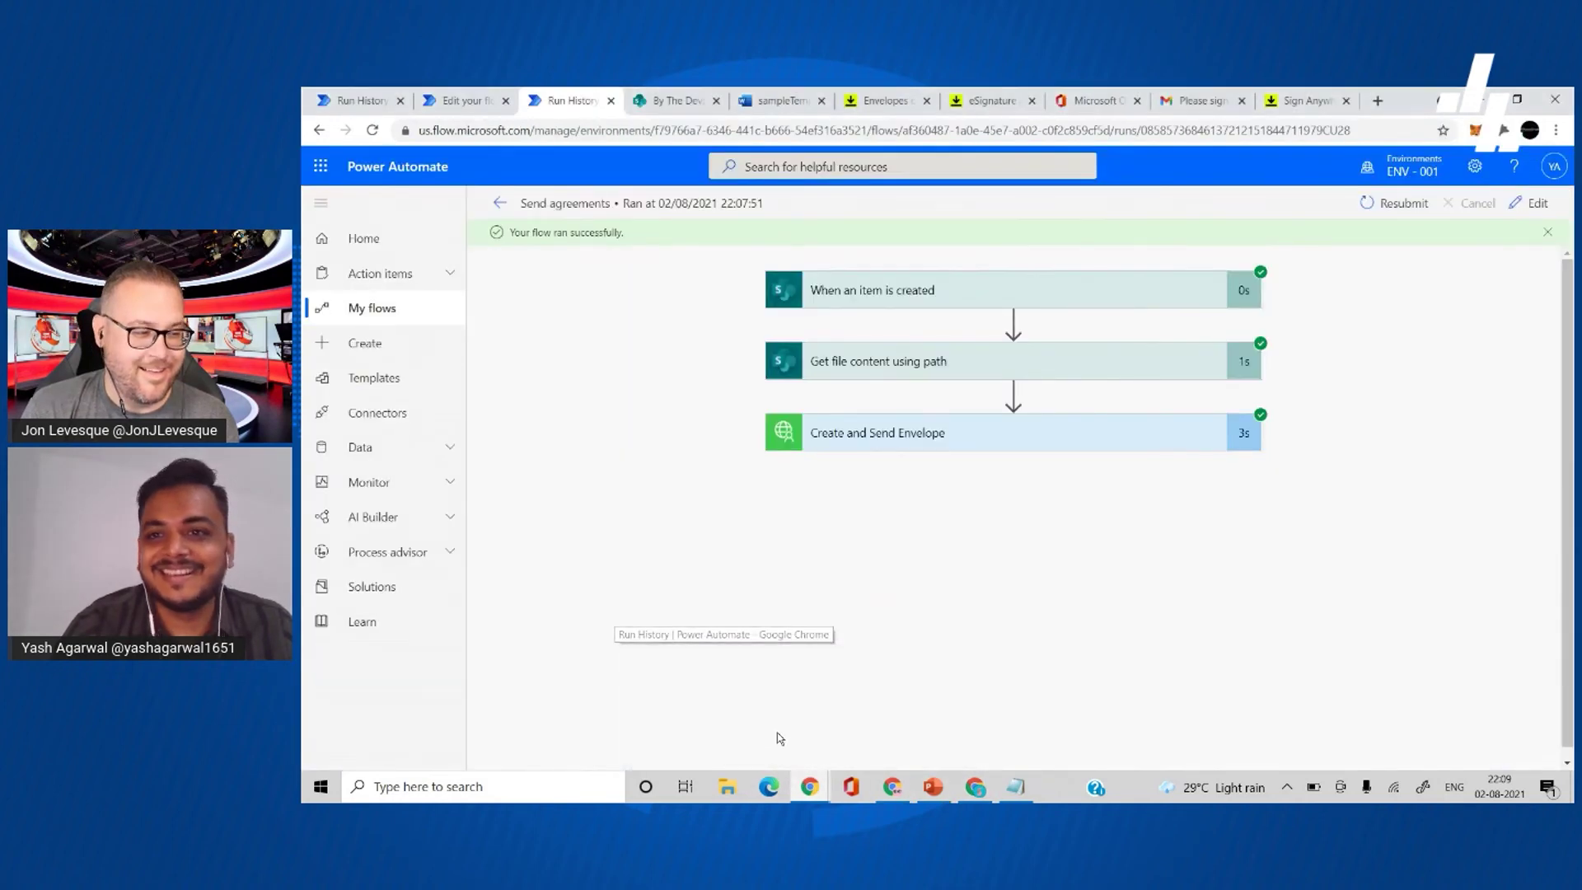
click(1199, 103)
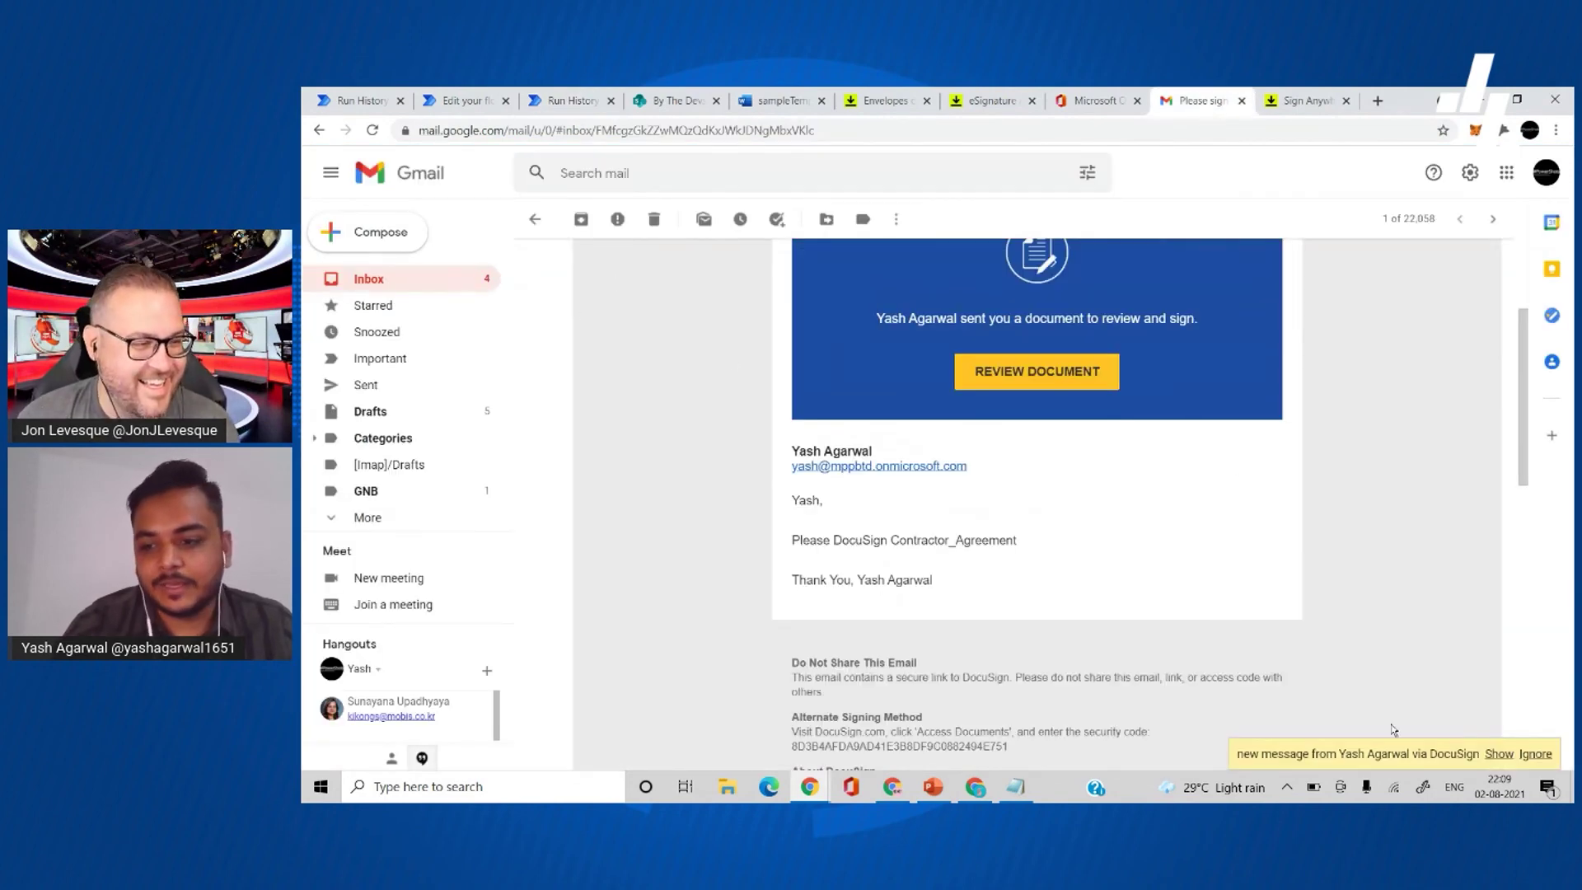
click(1497, 755)
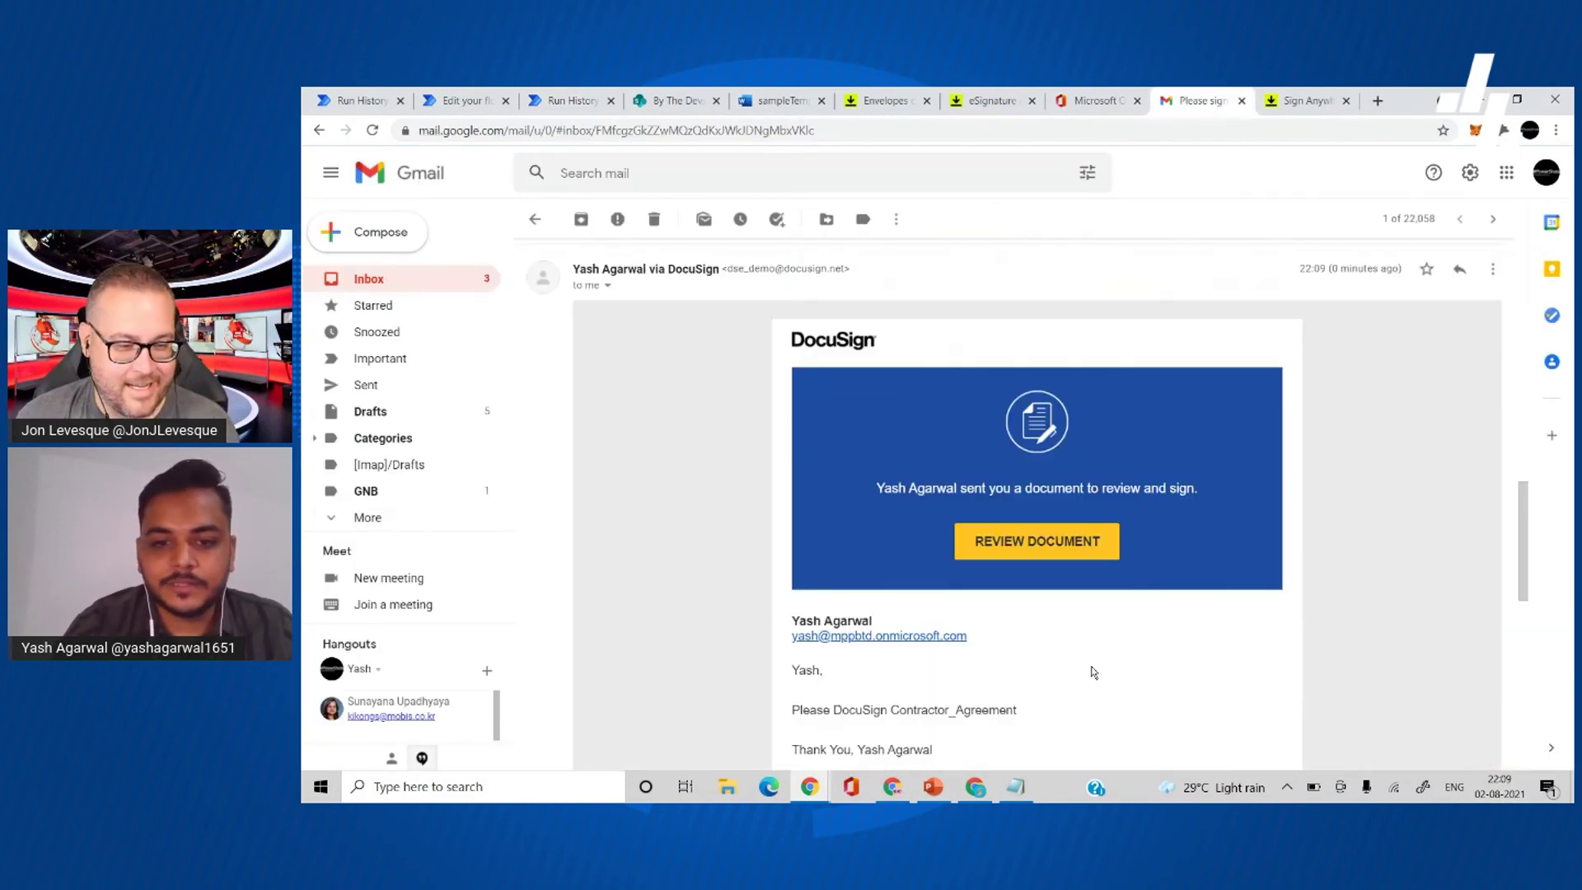
scroll(1092, 675, down, 2)
scroll(1091, 675, up, 3)
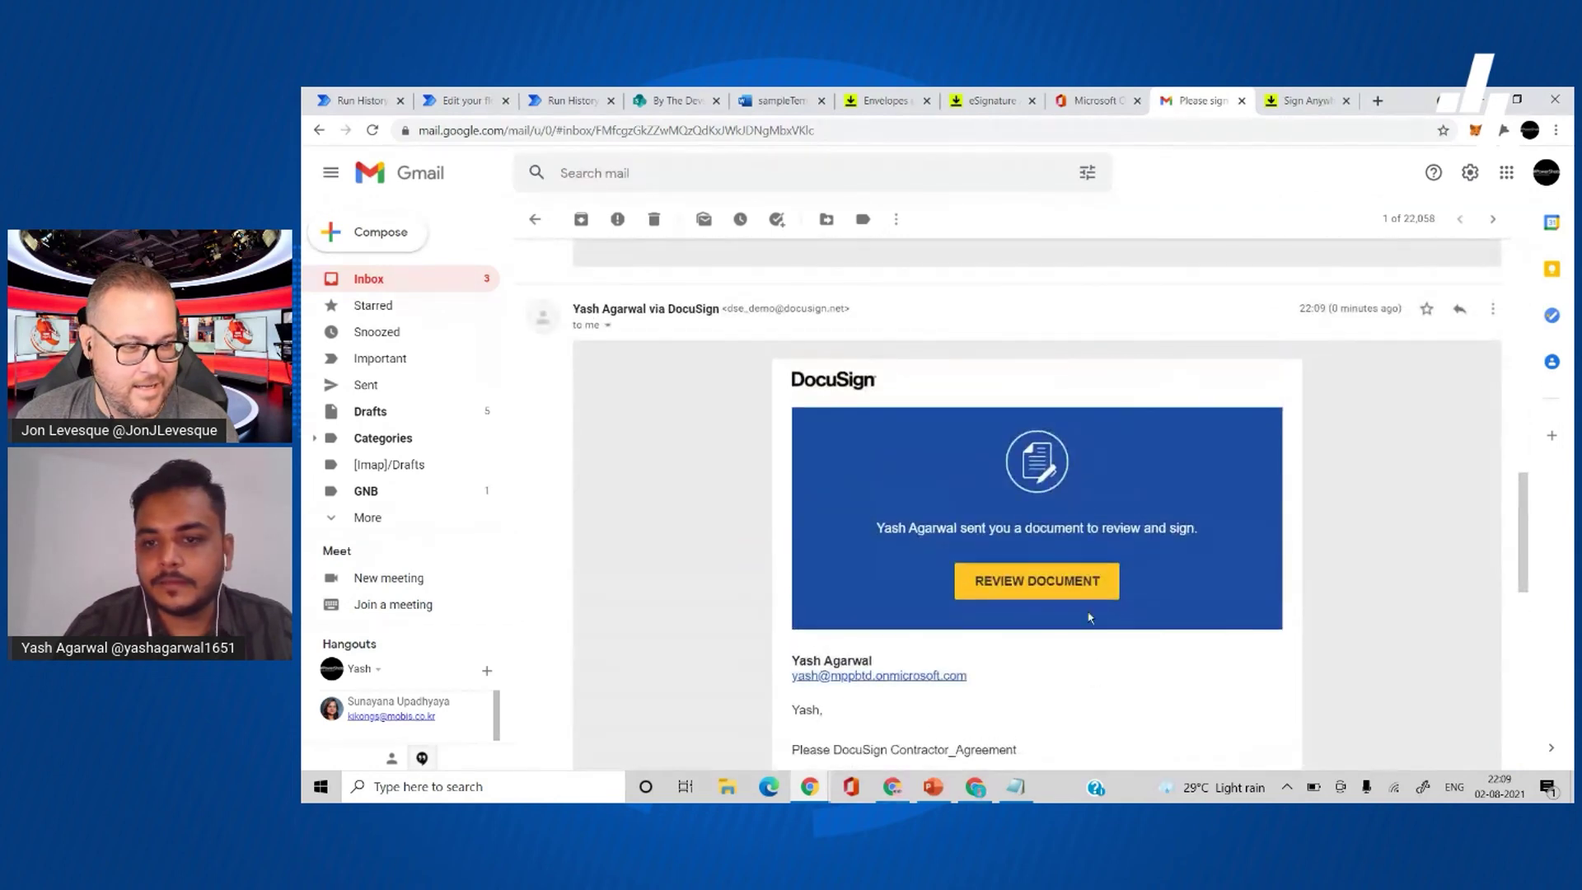
click(1075, 593)
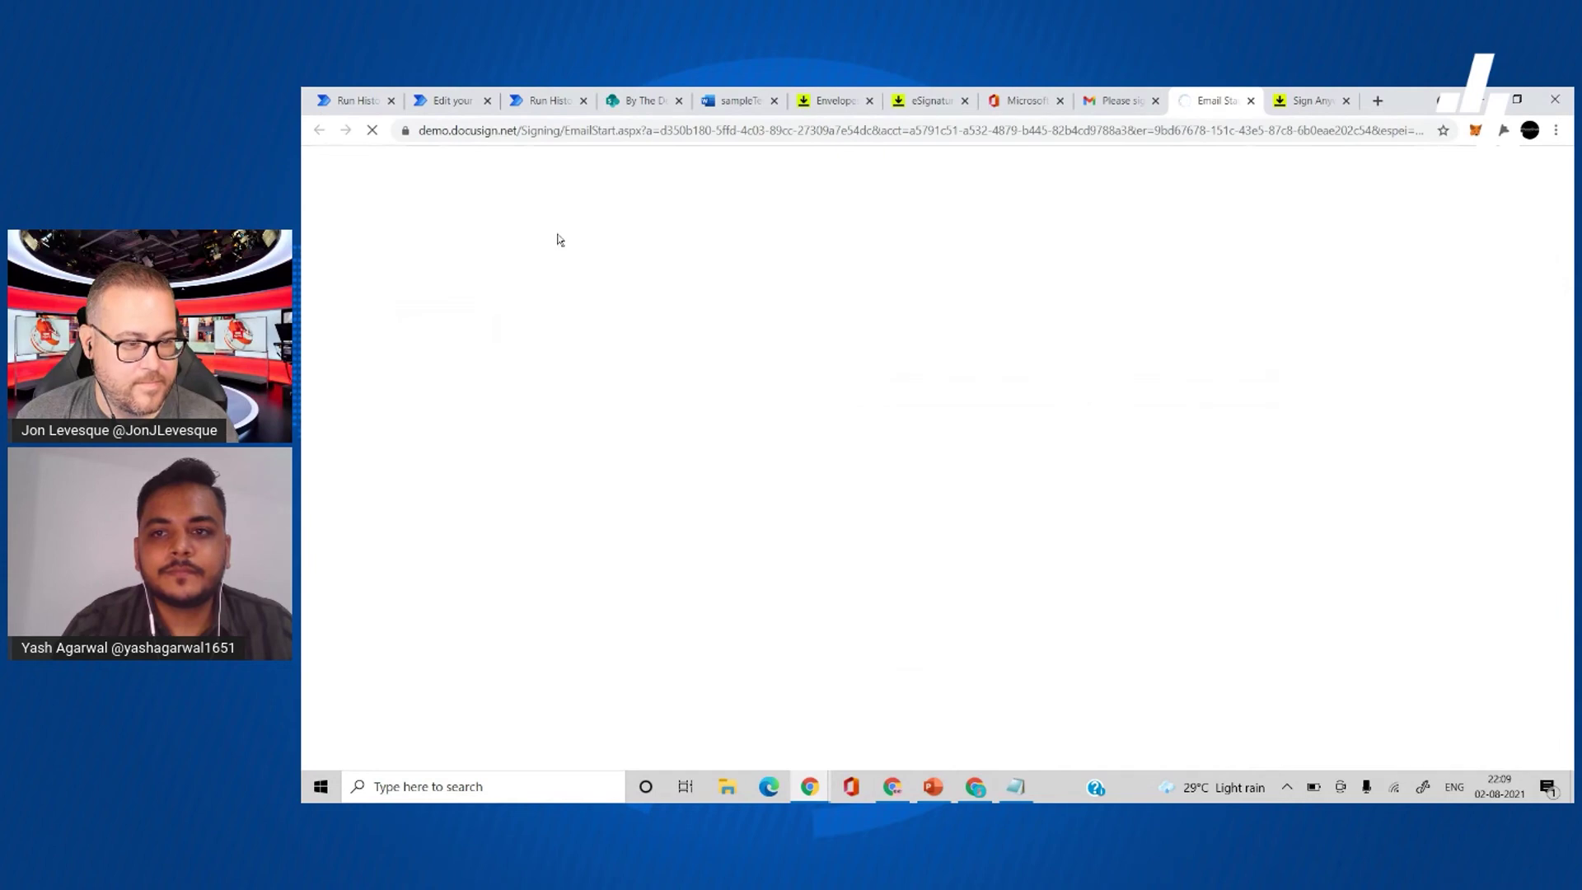
click(445, 99)
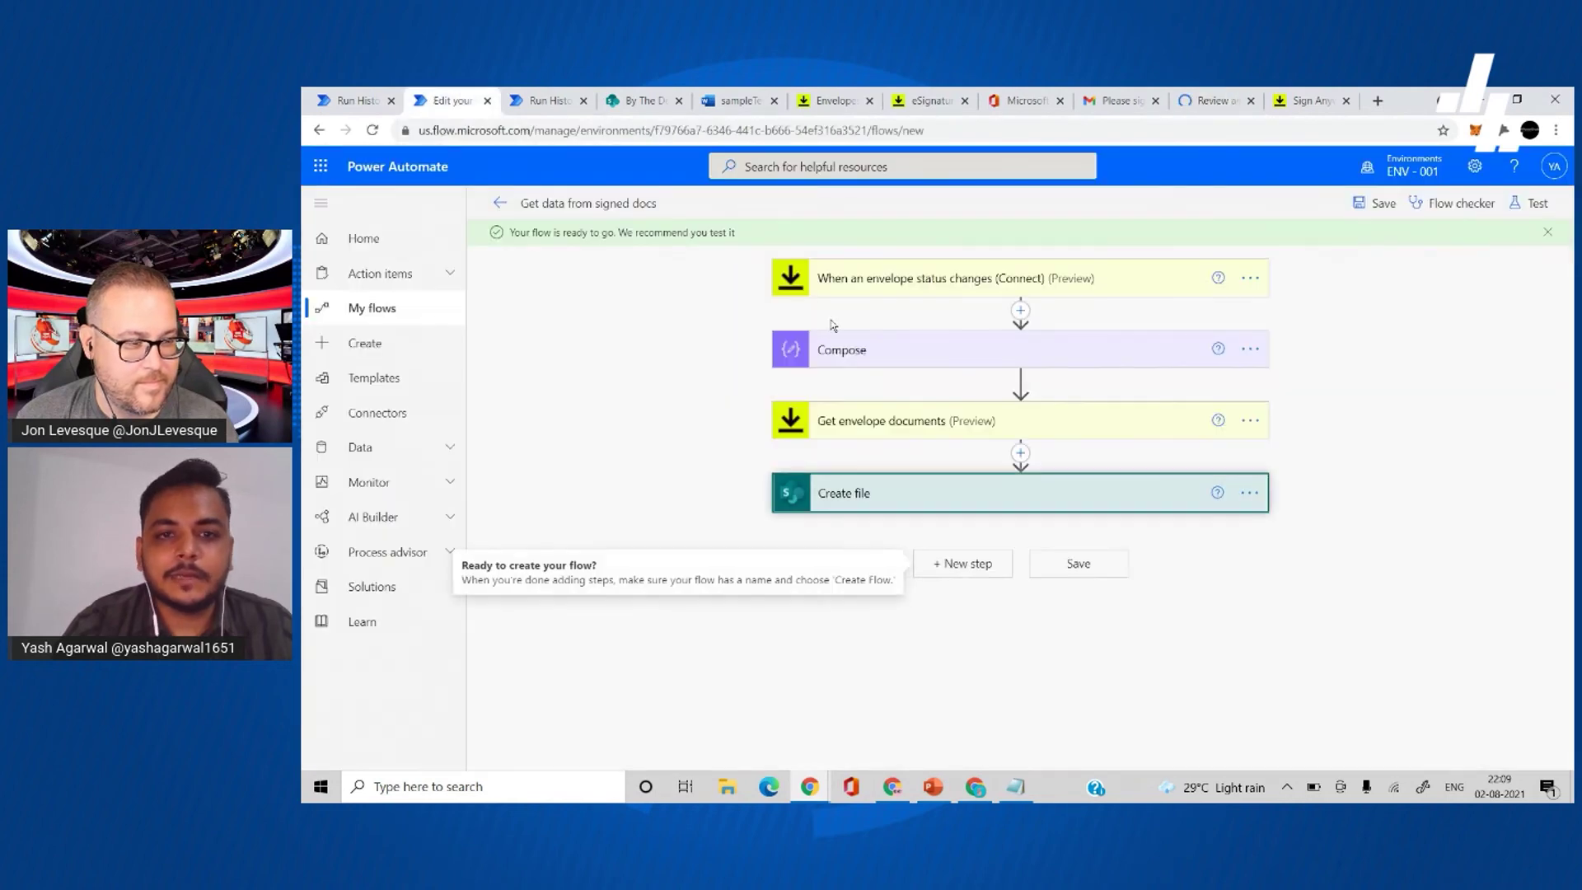
click(514, 211)
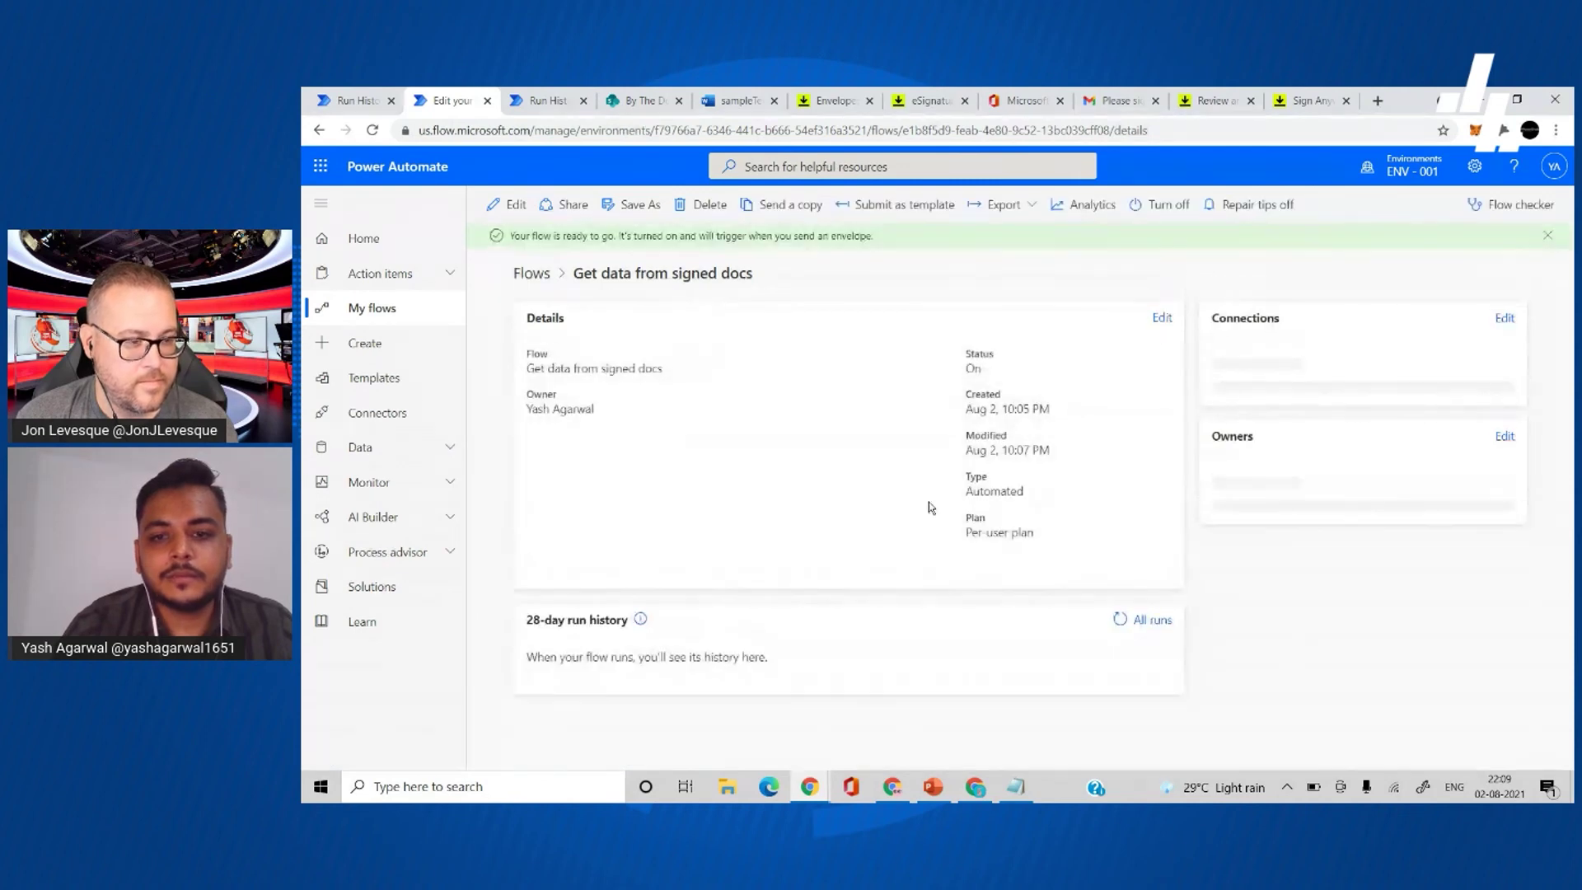
- Accept electronic records and enter the company signer's name in the first required field
click(1213, 99)
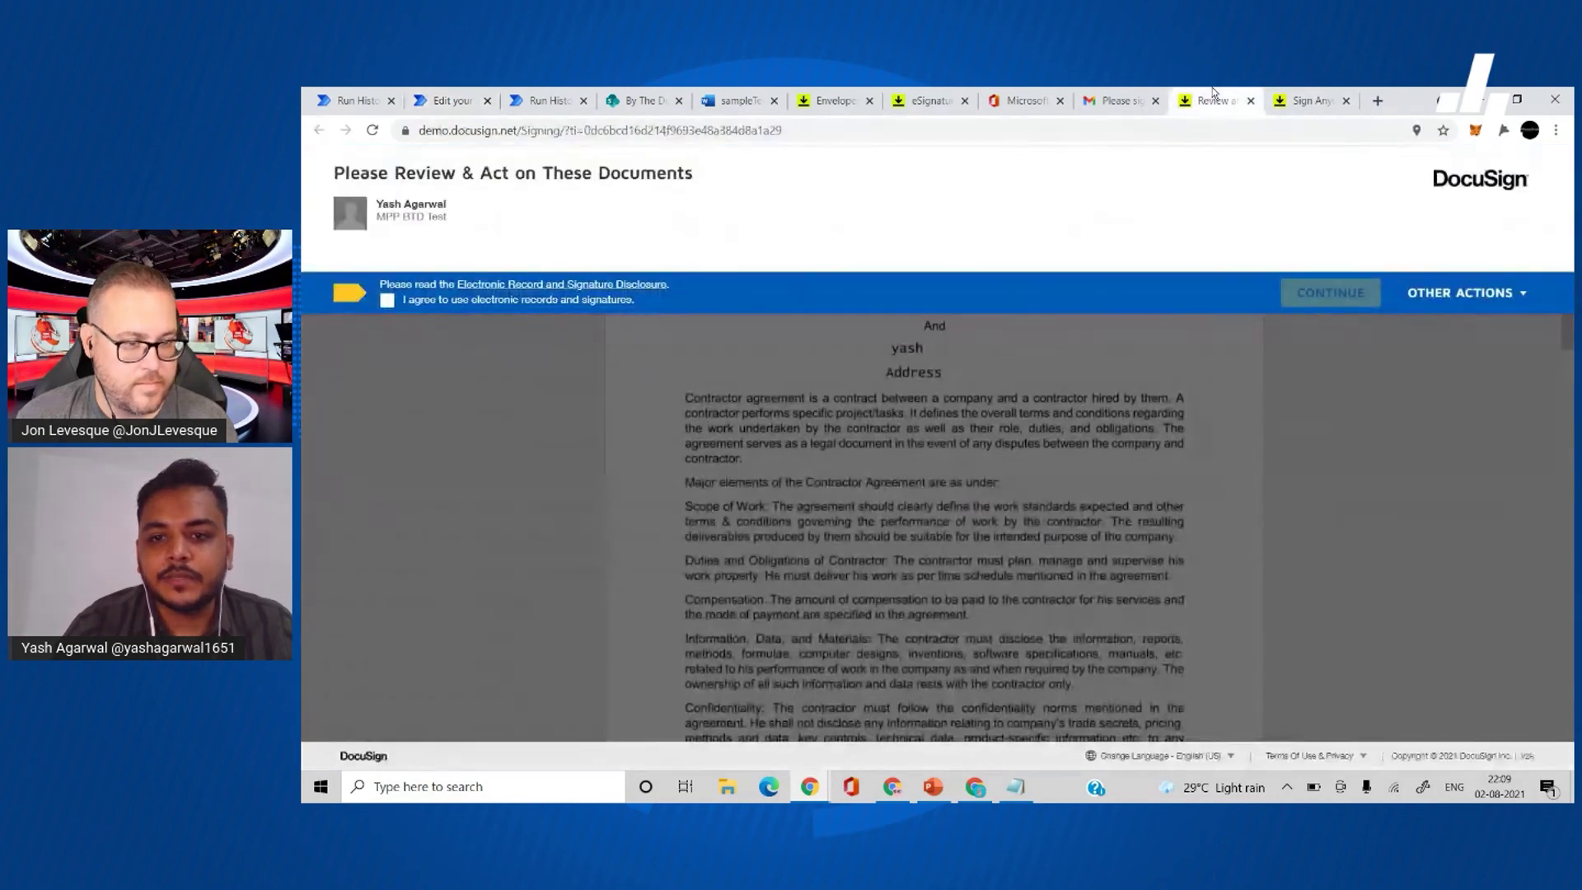
click(453, 300)
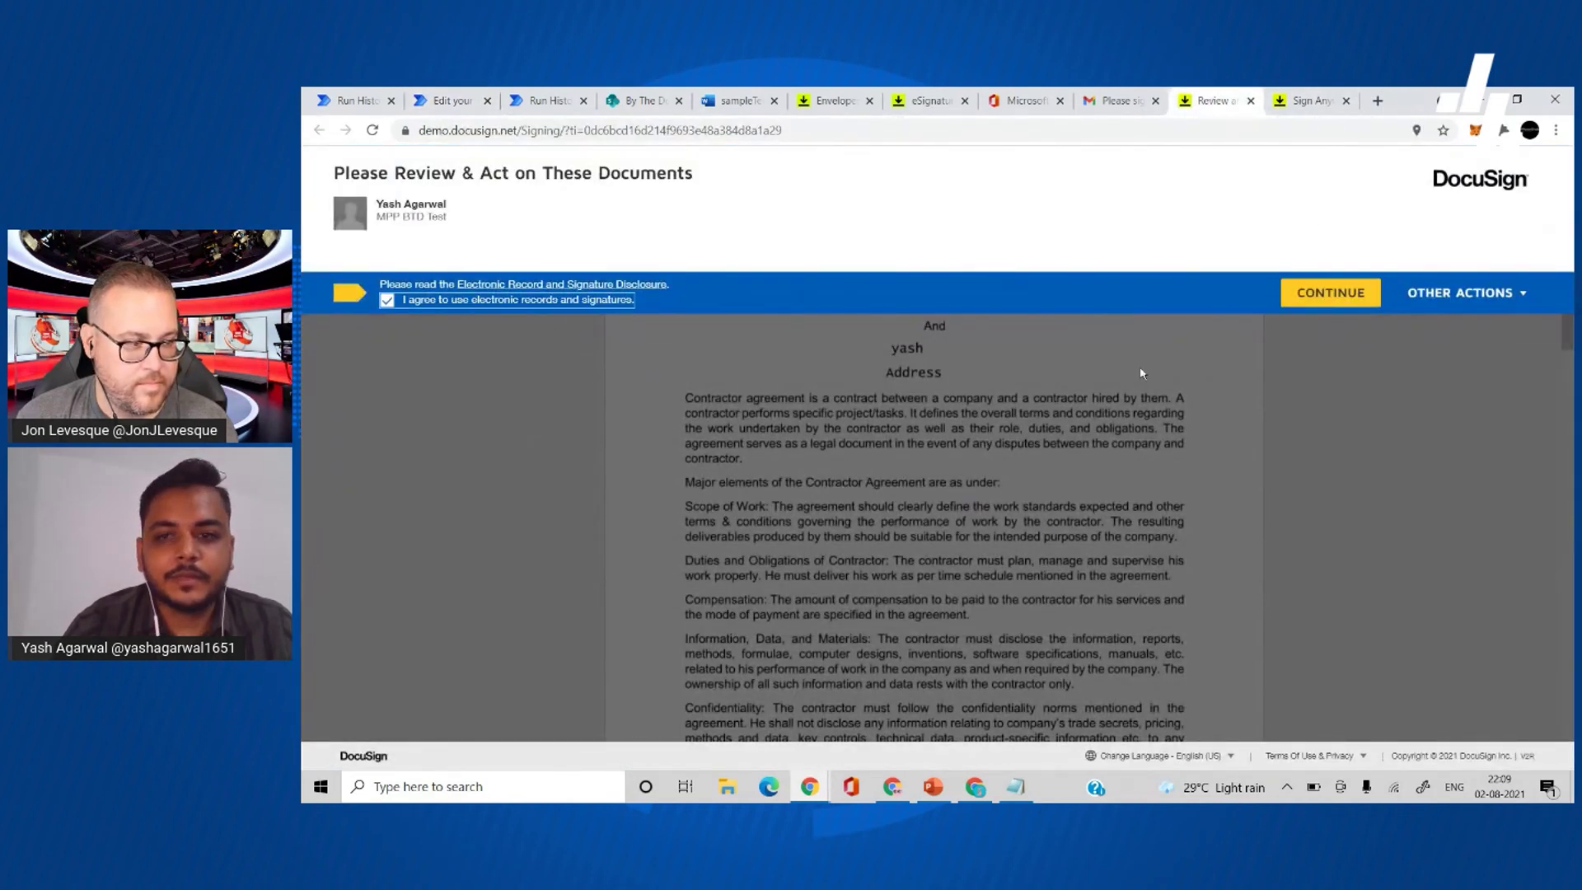
click(1330, 292)
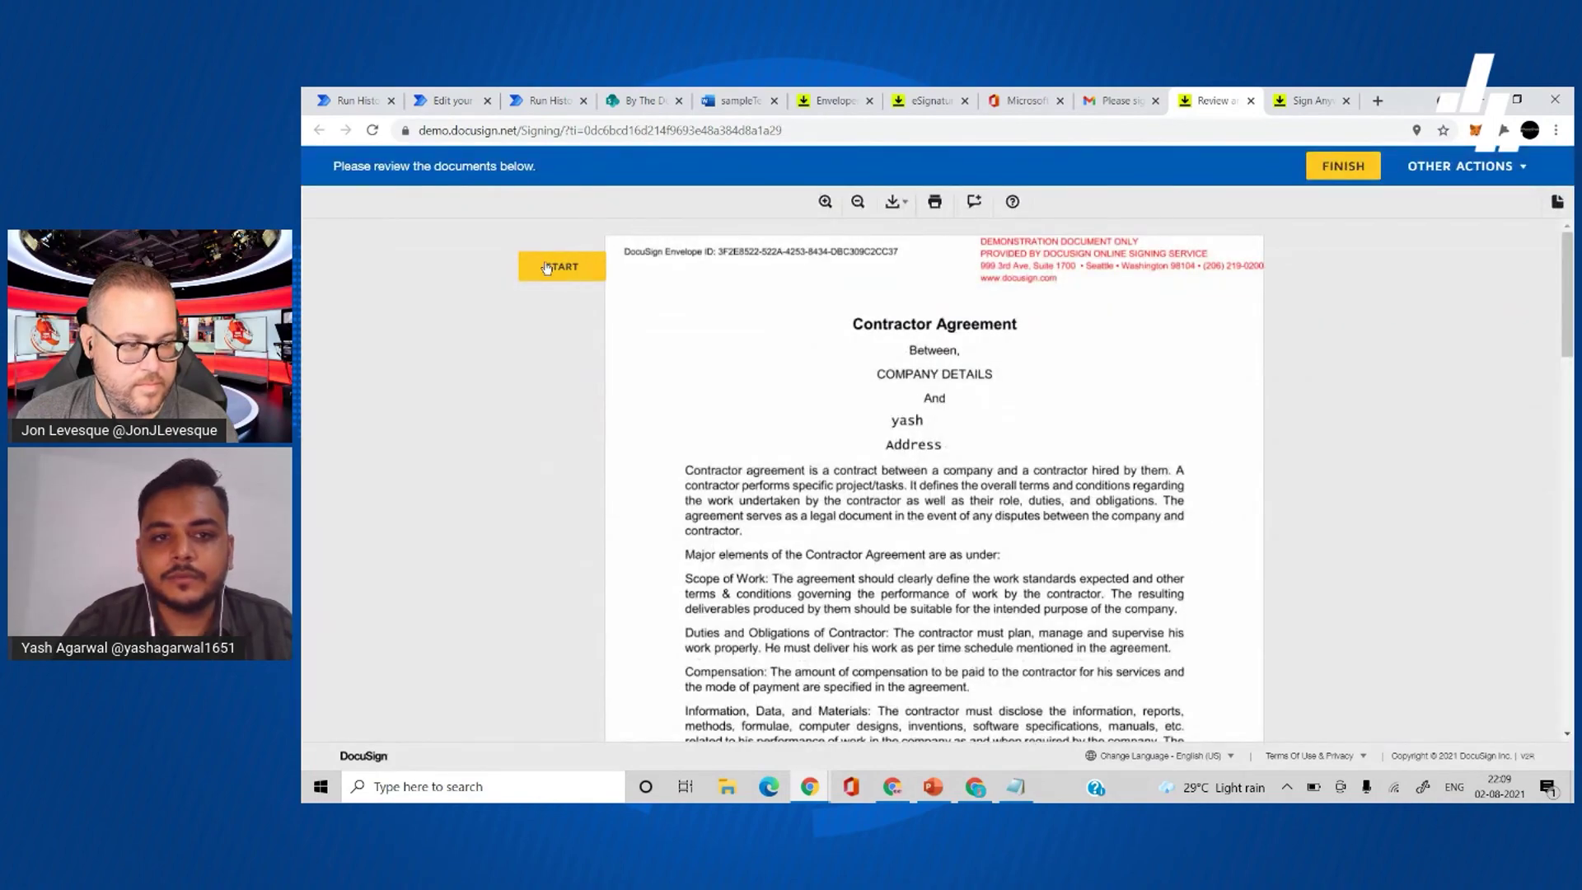
click(547, 268)
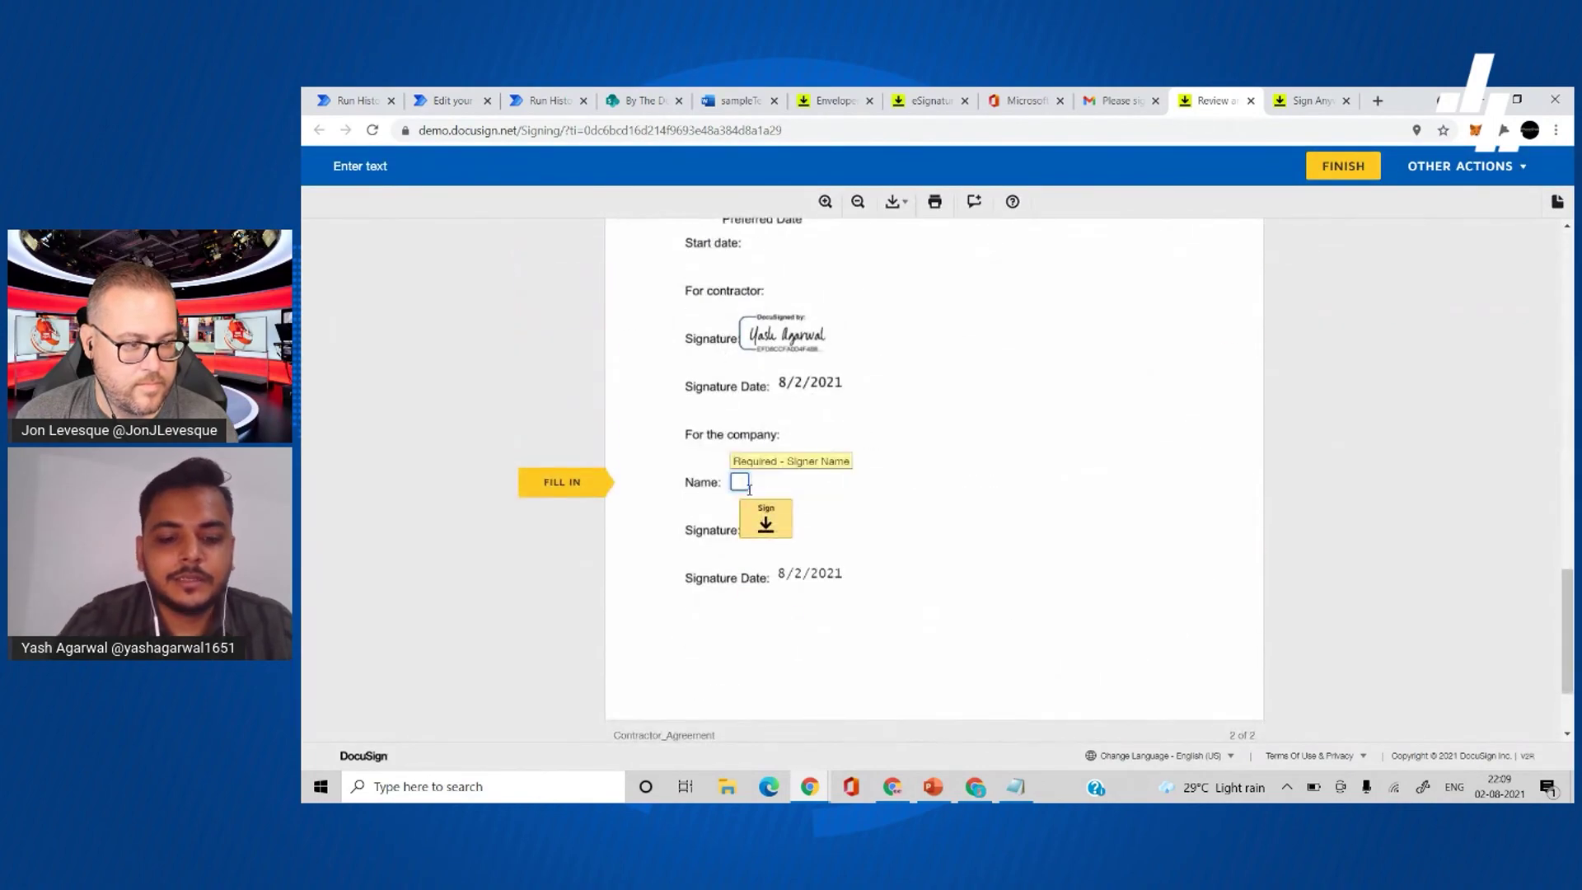
text(Yash)
- Adopt and apply the company signature, finish, and decline creating an account
click(760, 511)
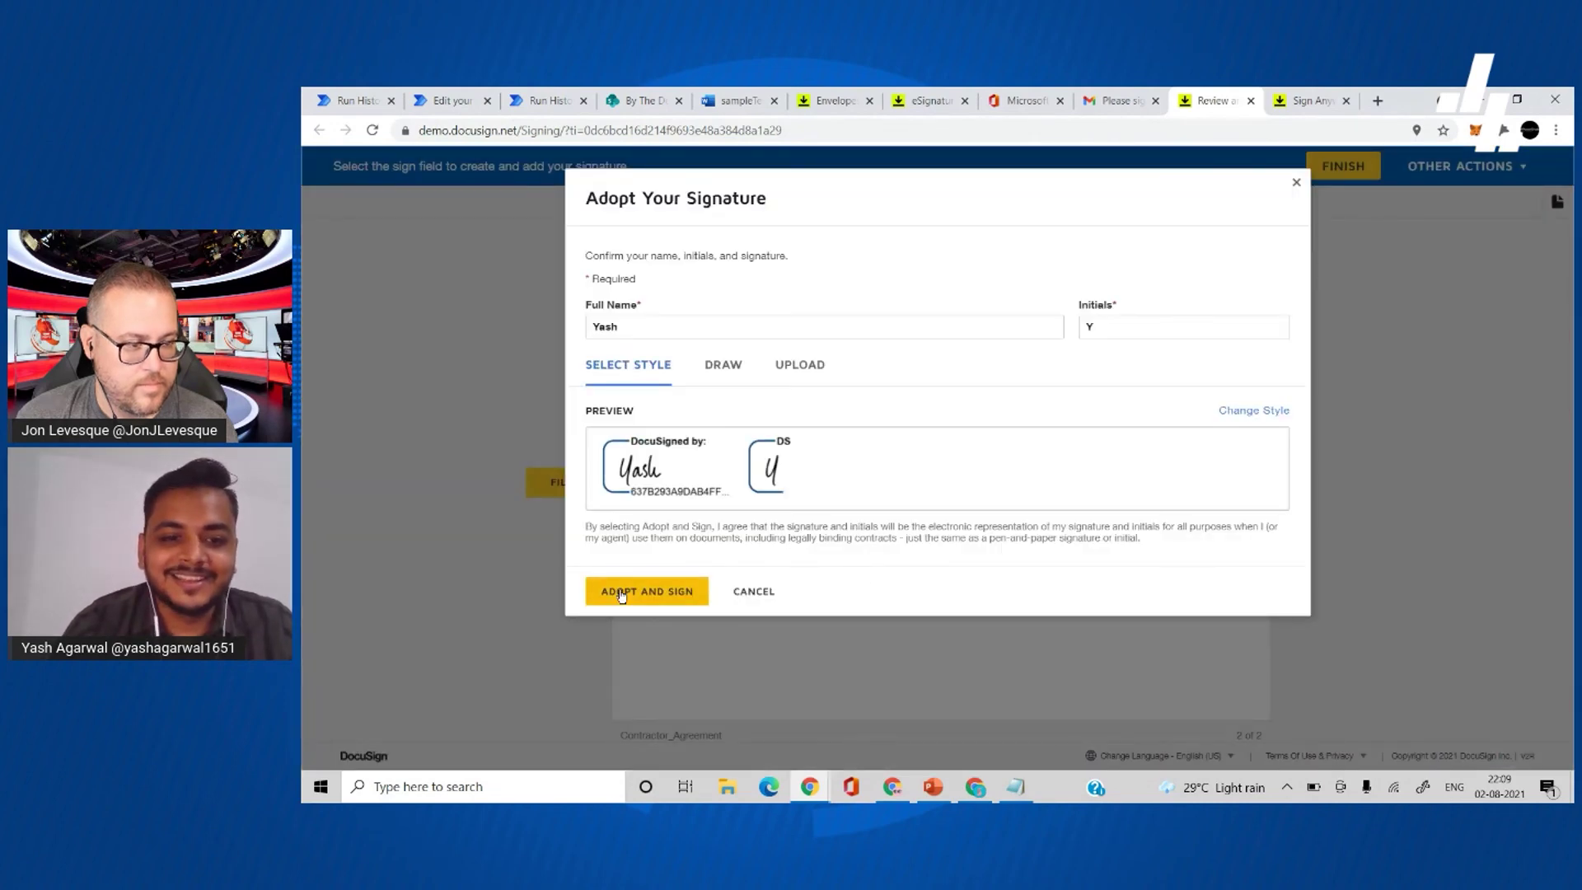
click(647, 591)
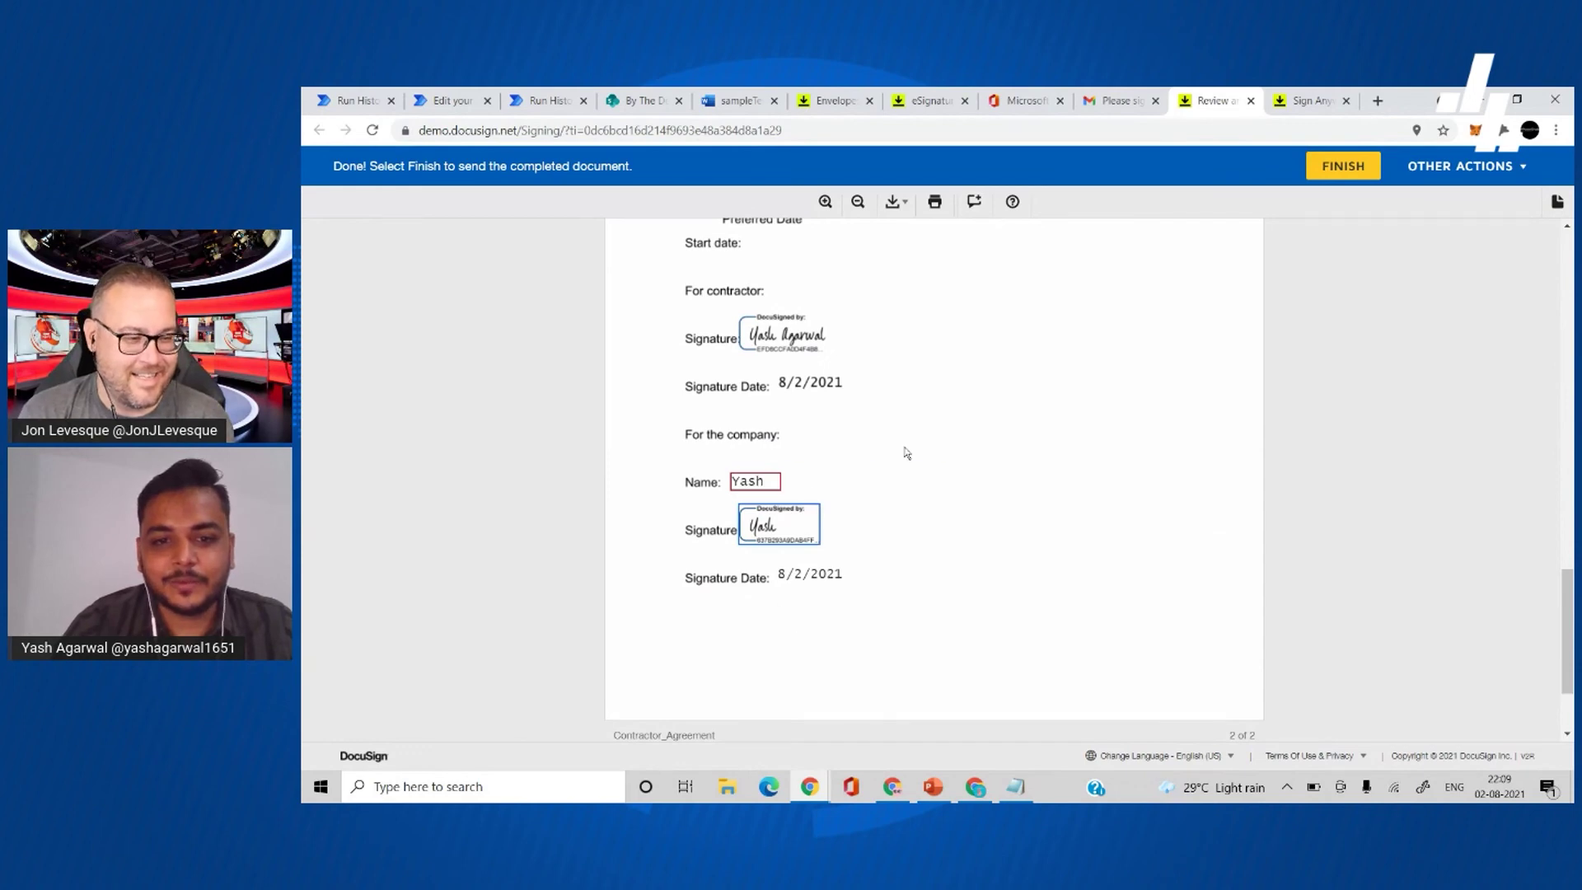
click(1343, 168)
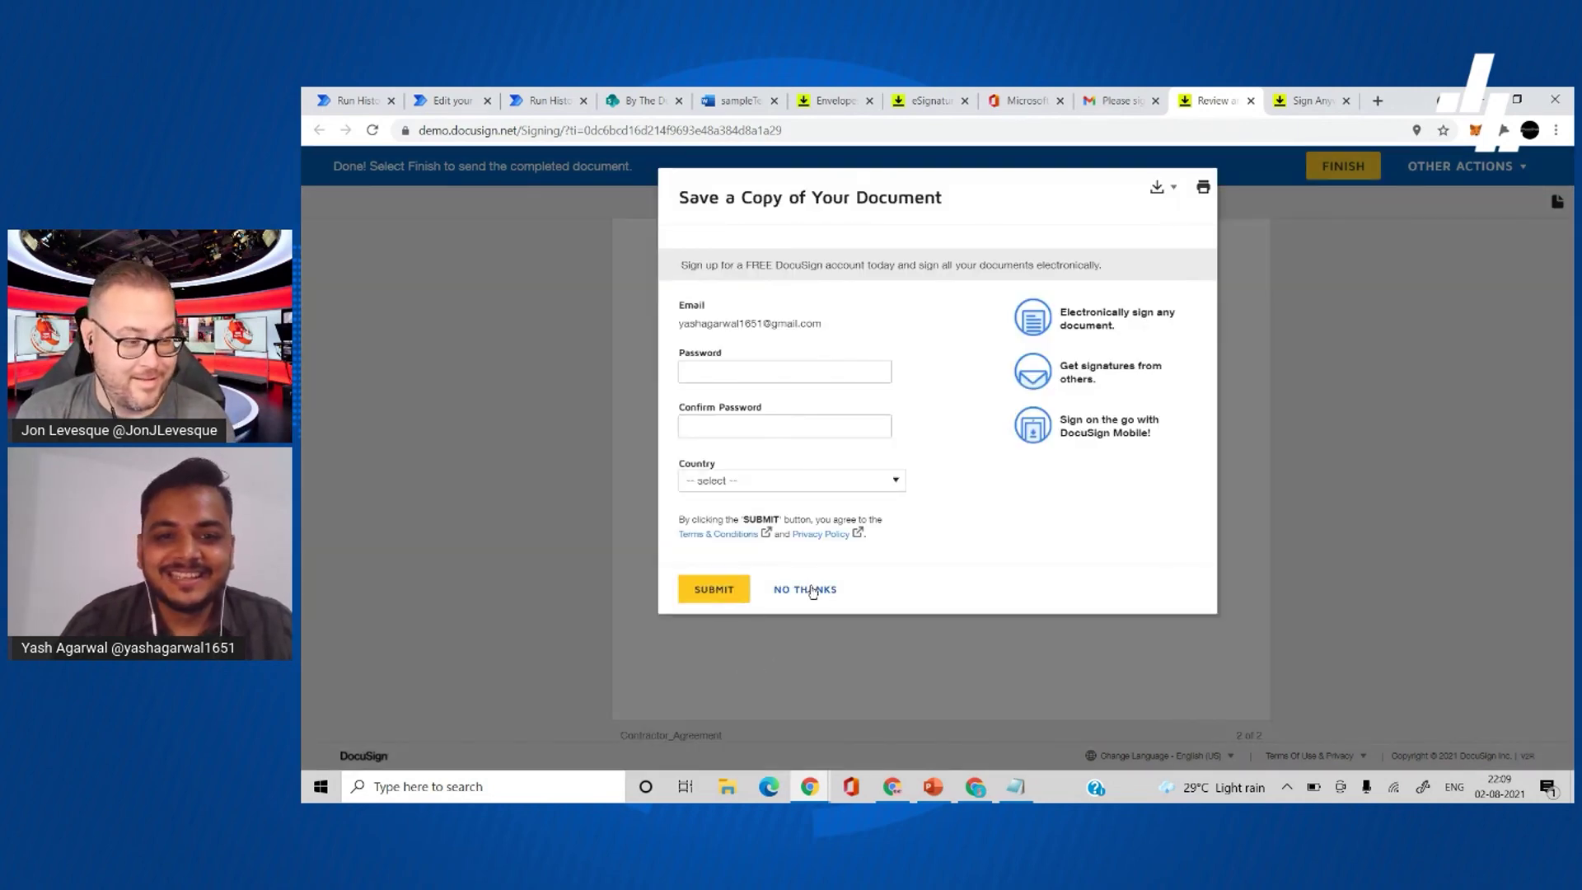
click(811, 590)
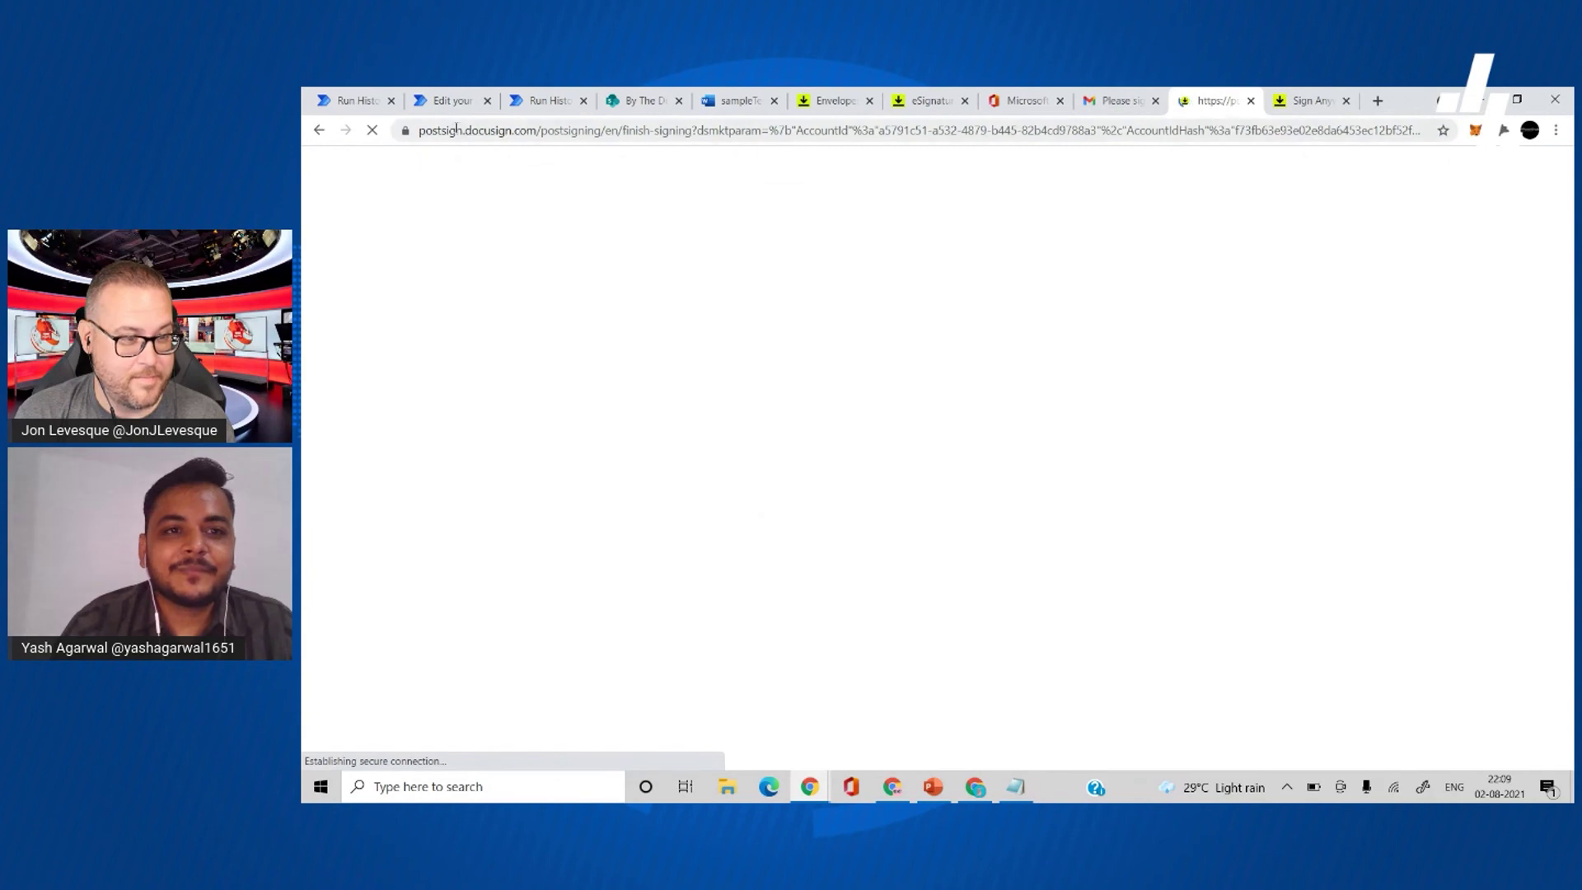
- Refresh the 28-day run history until the new run appears, then open that running run from All runs
click(445, 102)
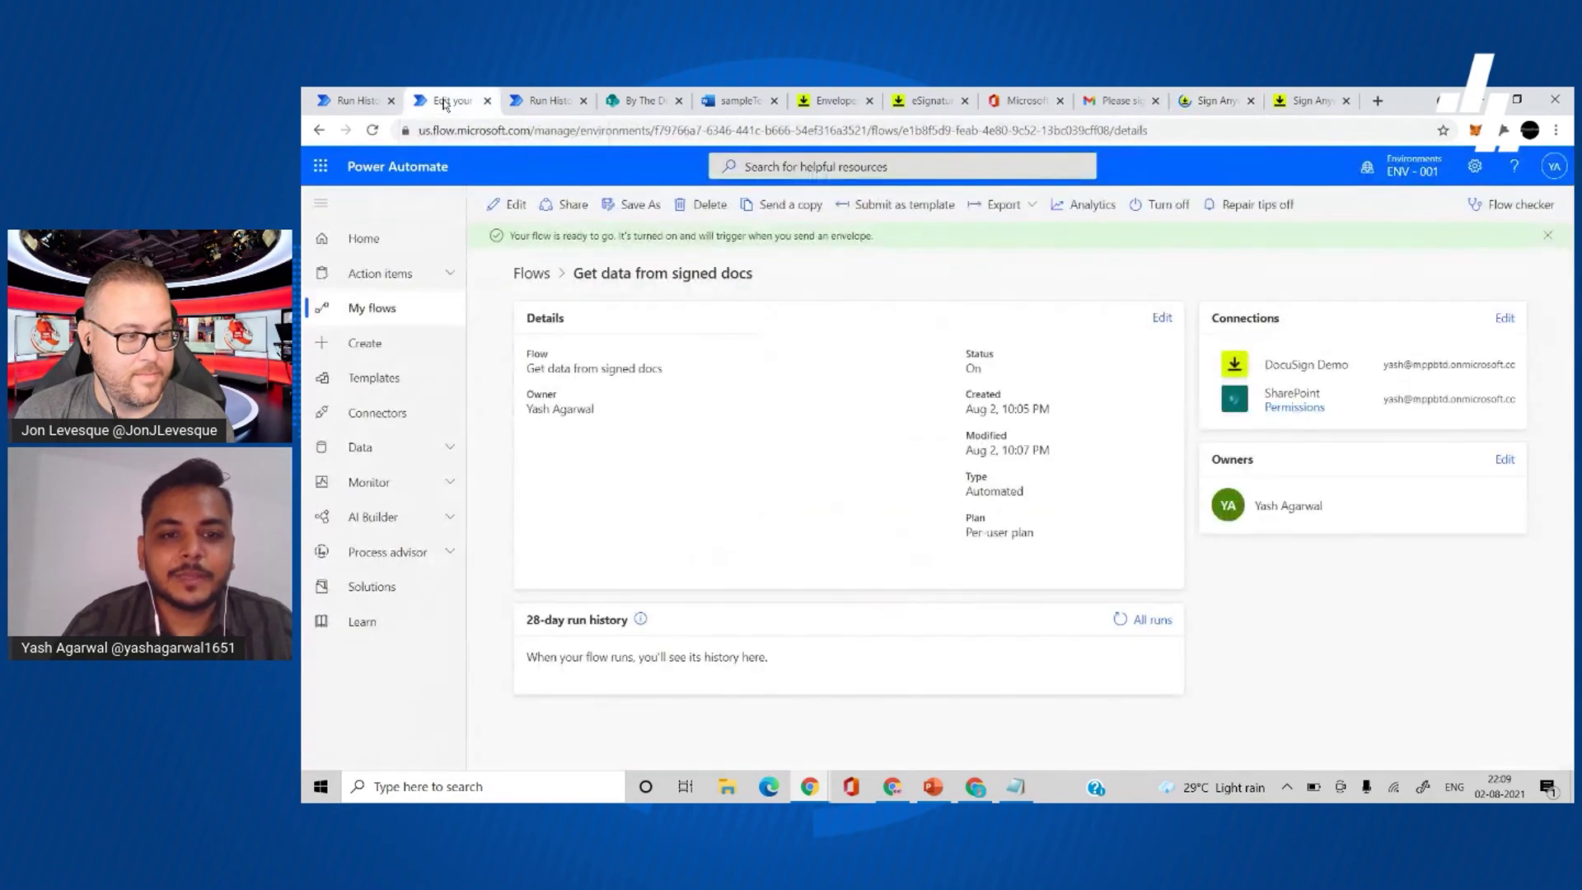
click(1121, 622)
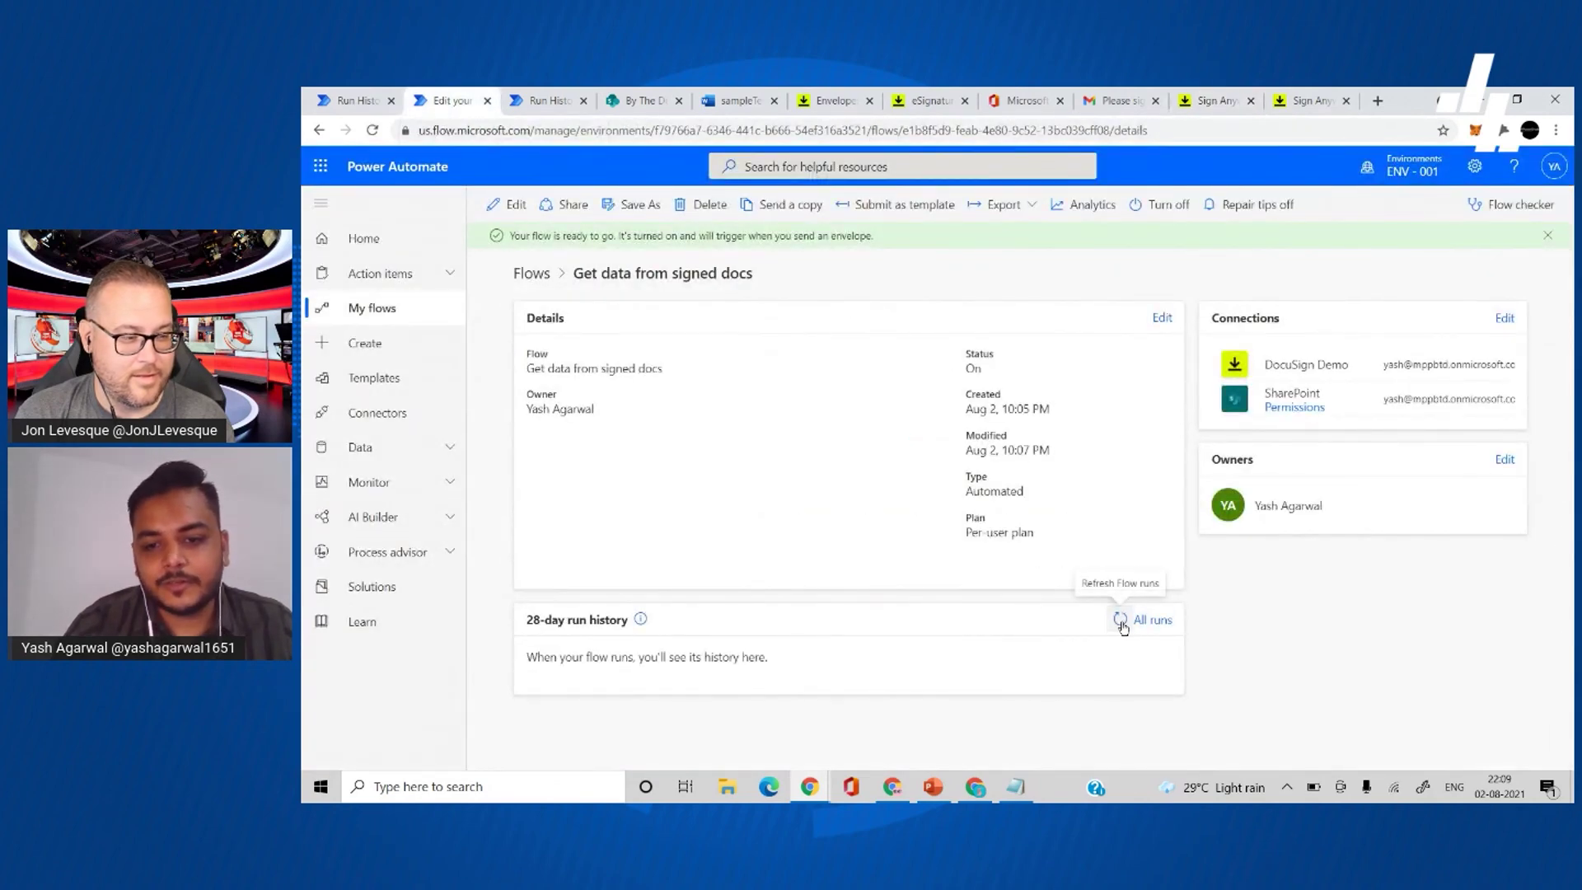
click(1120, 622)
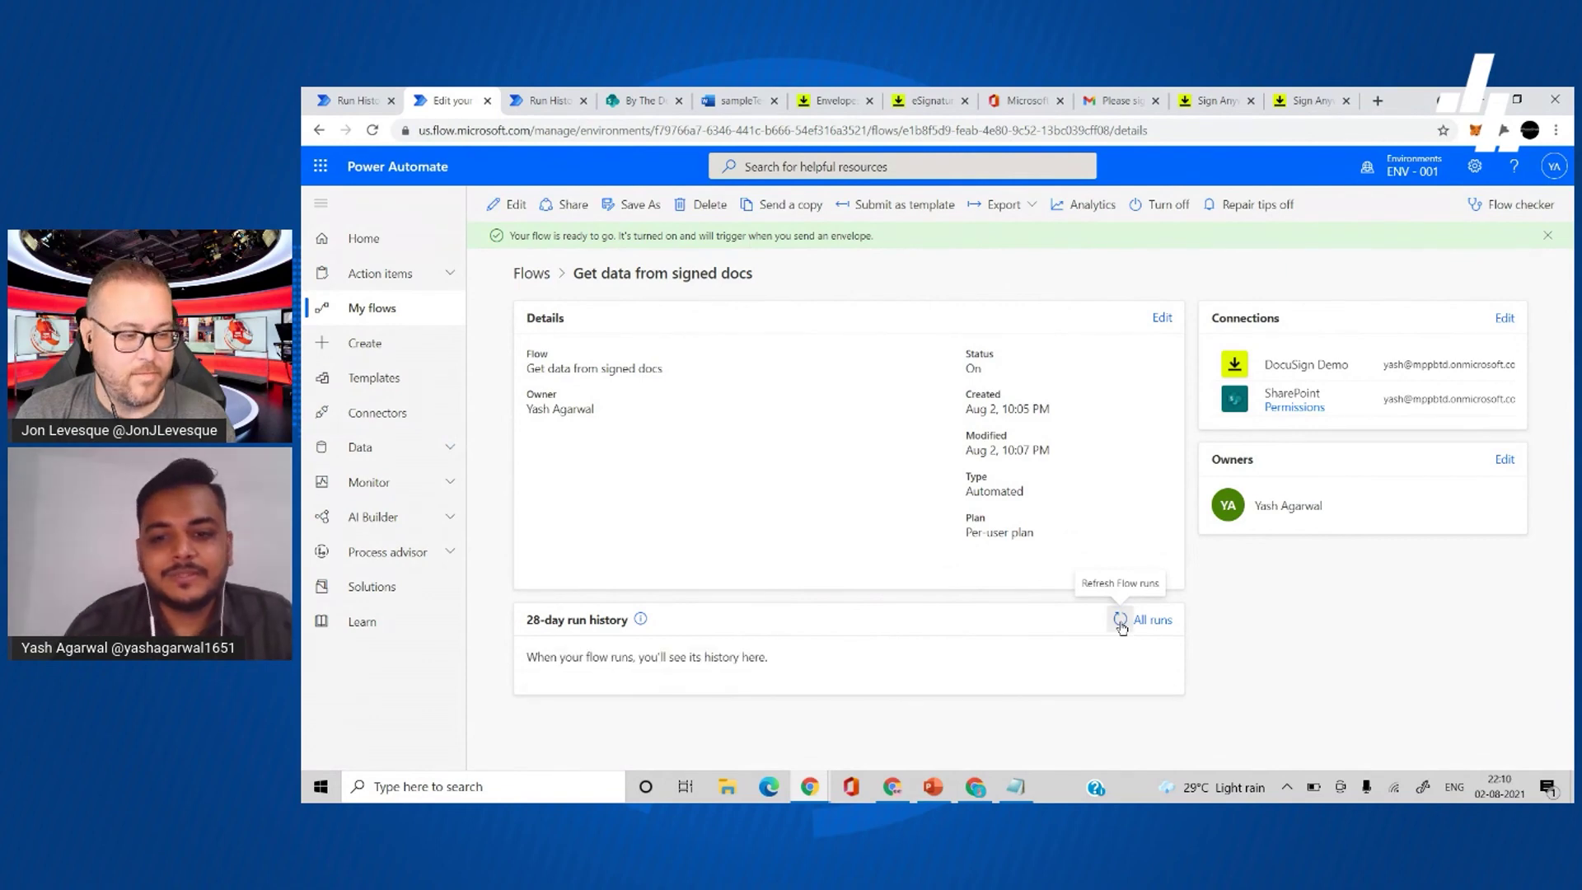
click(1119, 620)
click(1167, 620)
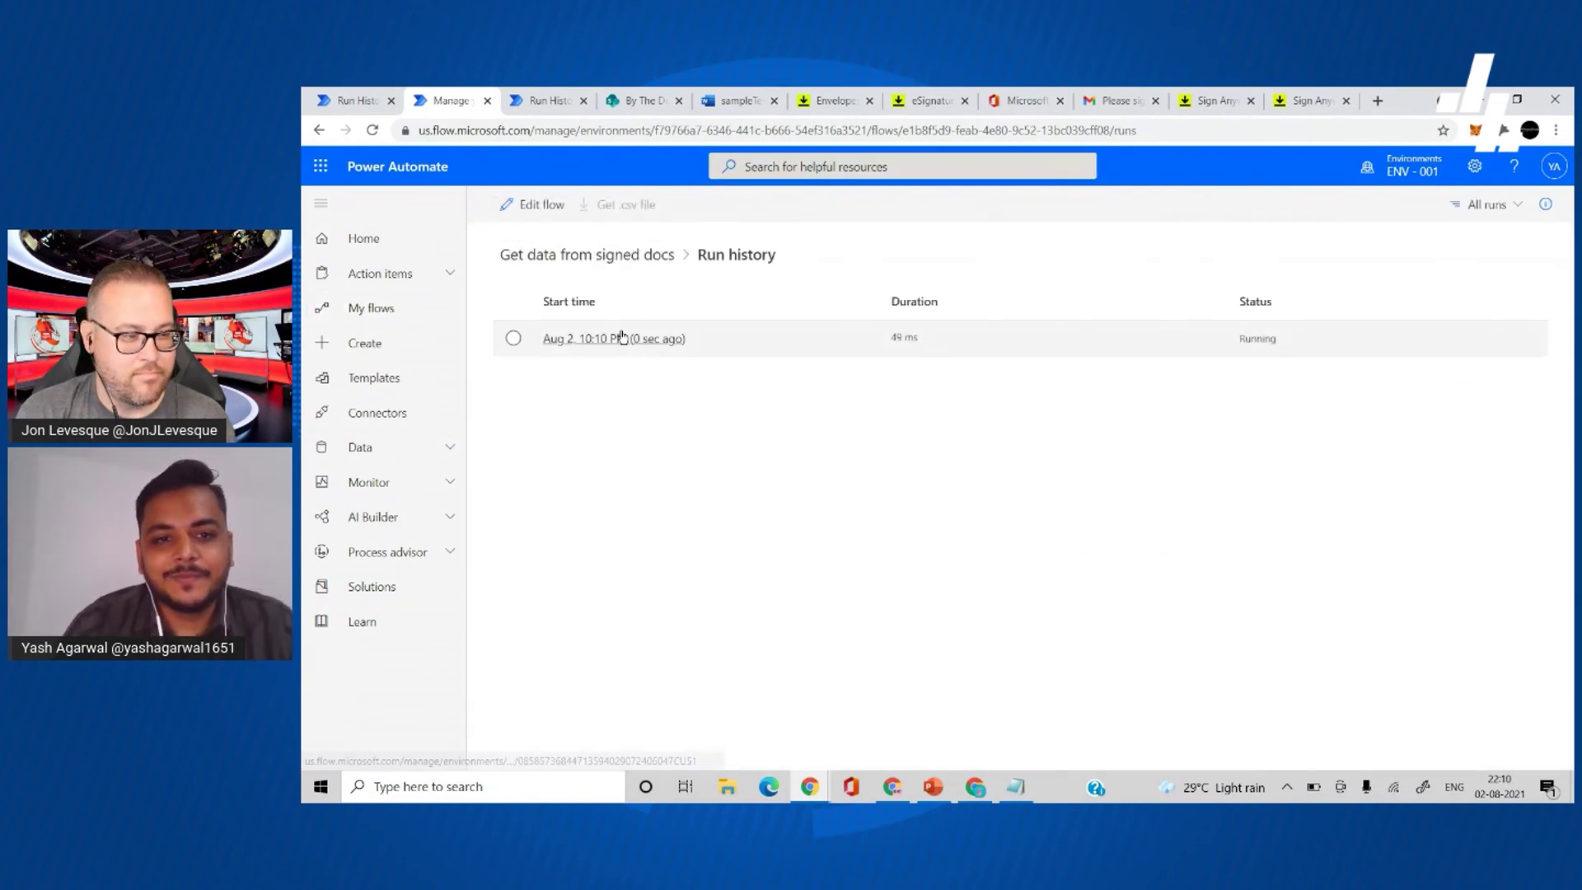
click(622, 337)
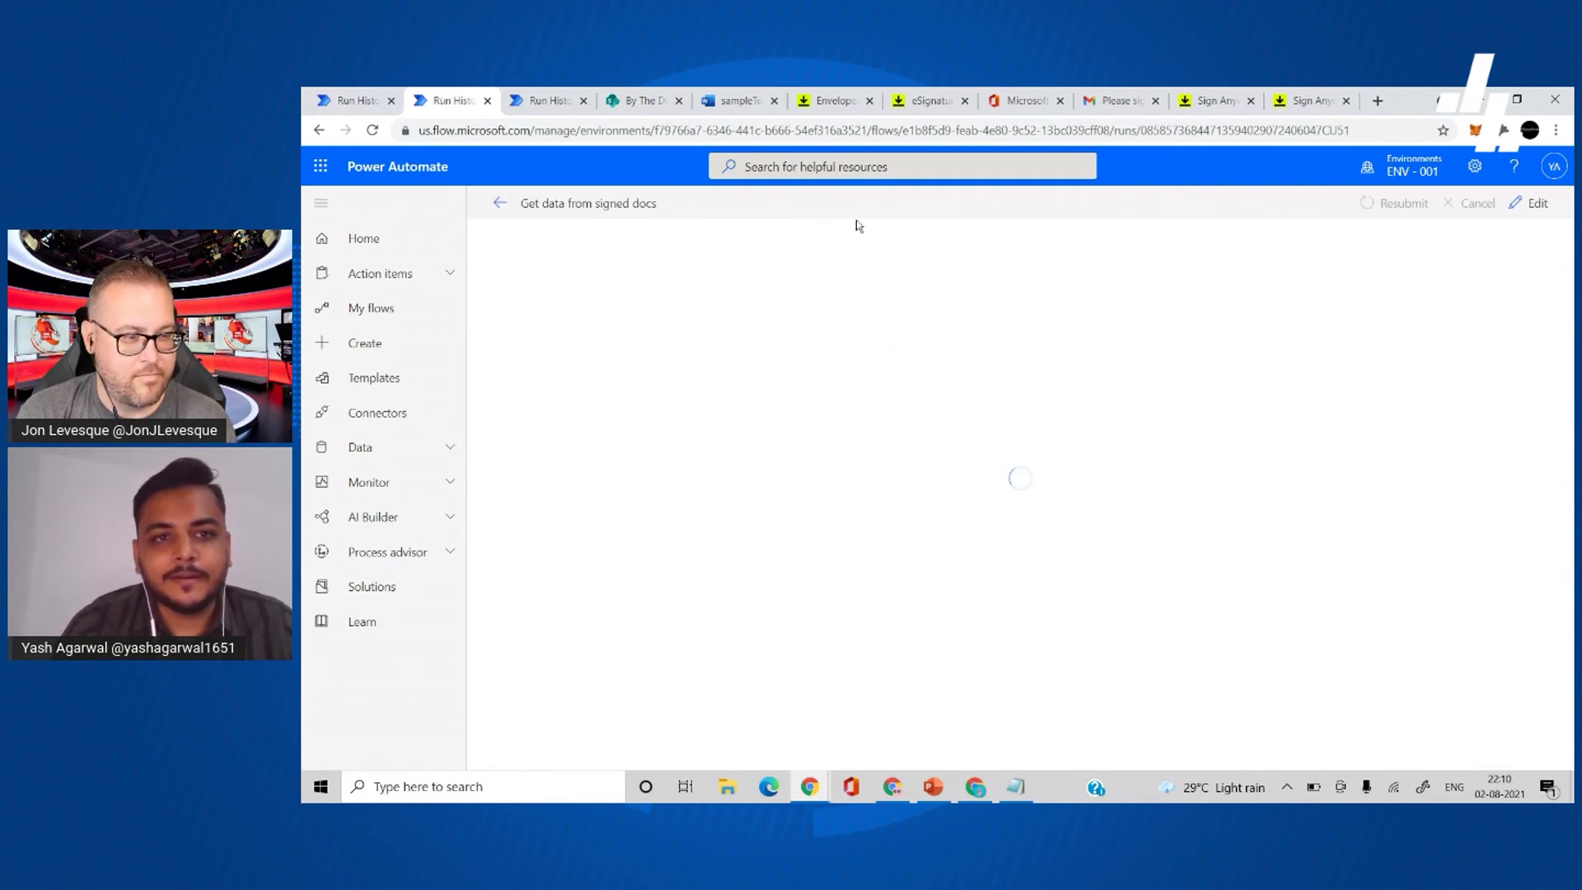
click(617, 96)
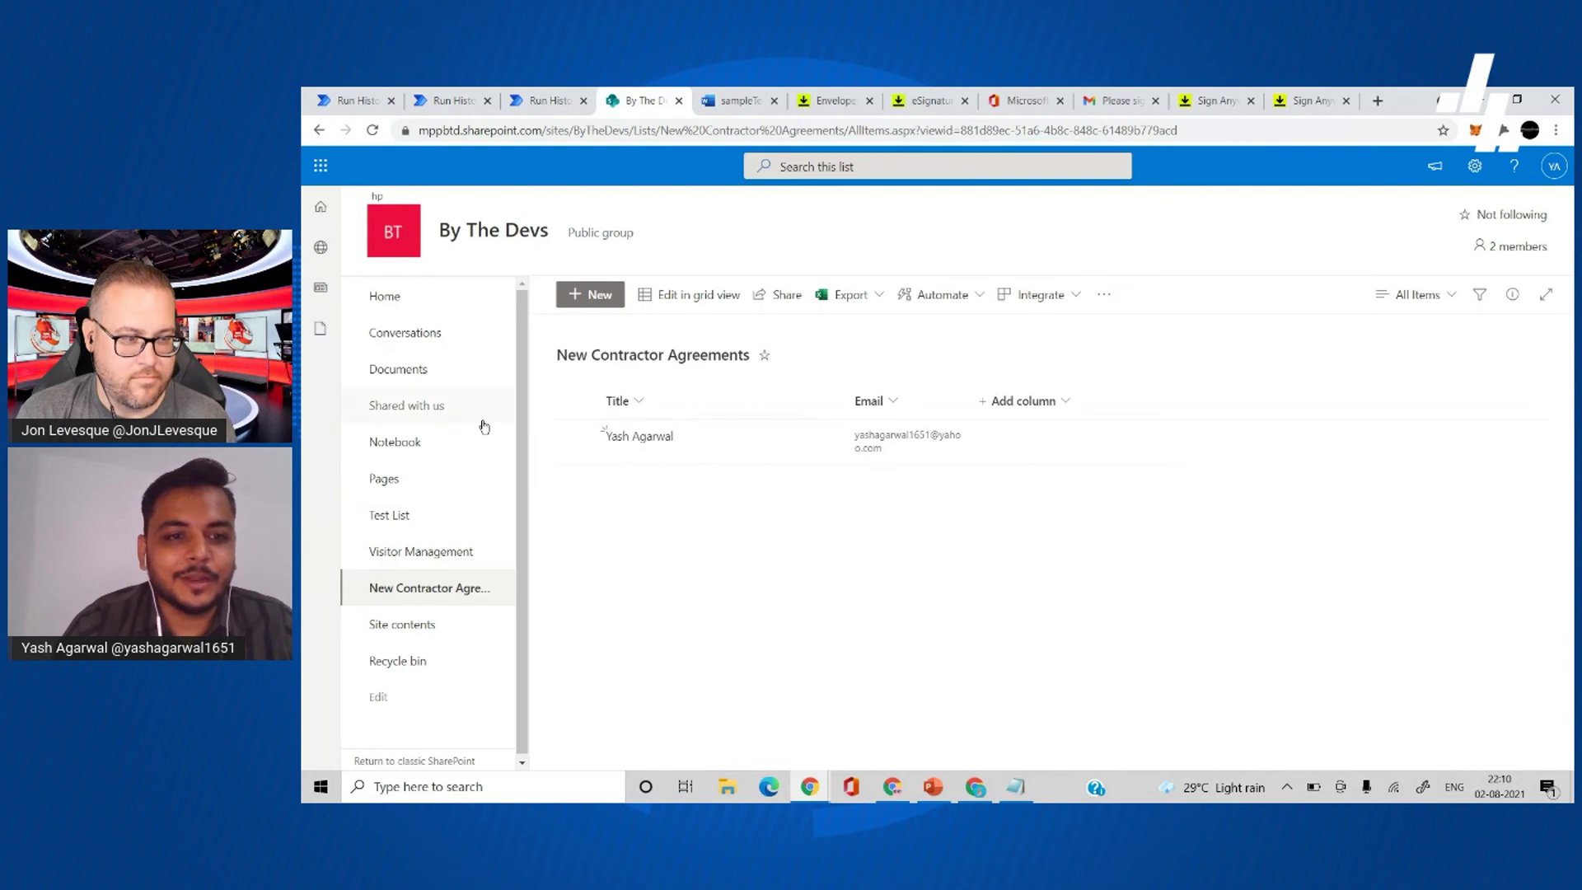
- Open signedContractorAgreement.pdf in the Documents library and scroll through its certificate and disclosure pages
click(430, 375)
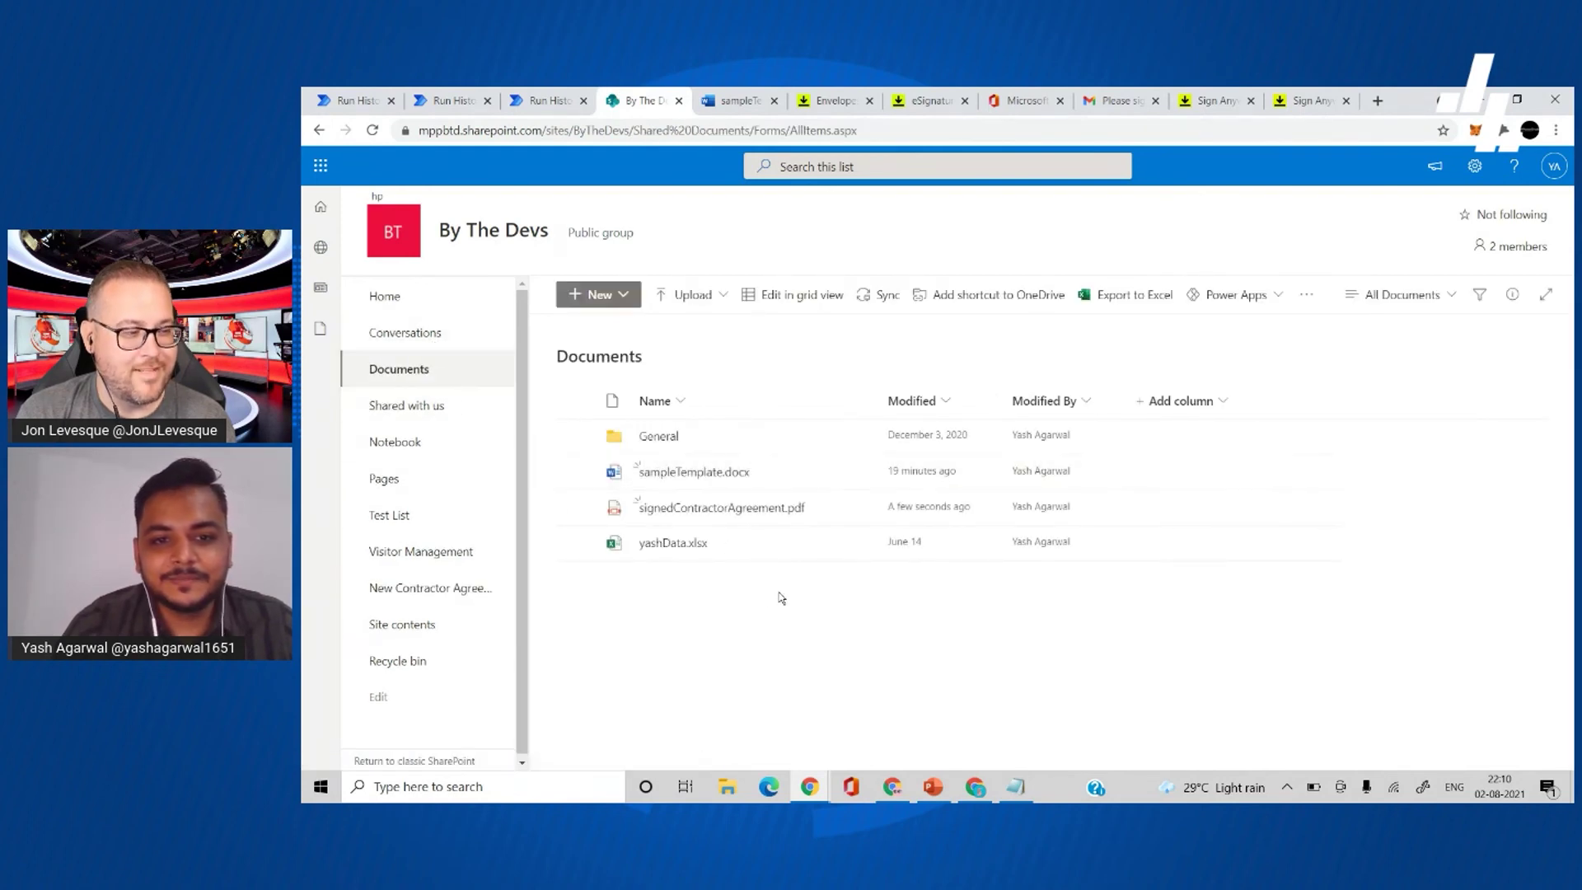
click(714, 515)
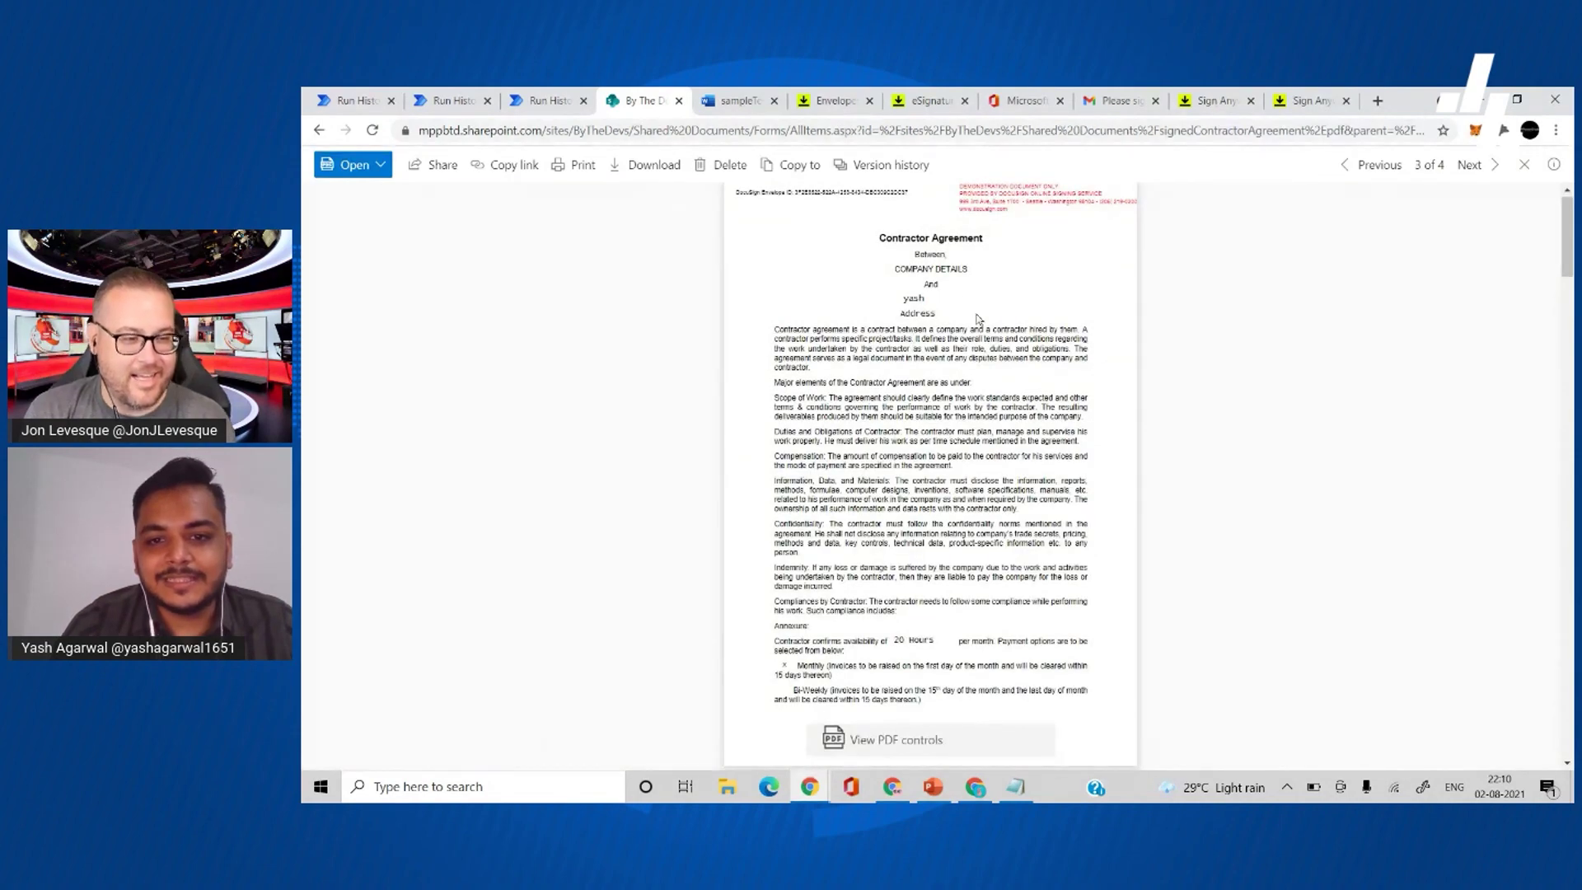
scroll(1007, 482, down, 15)
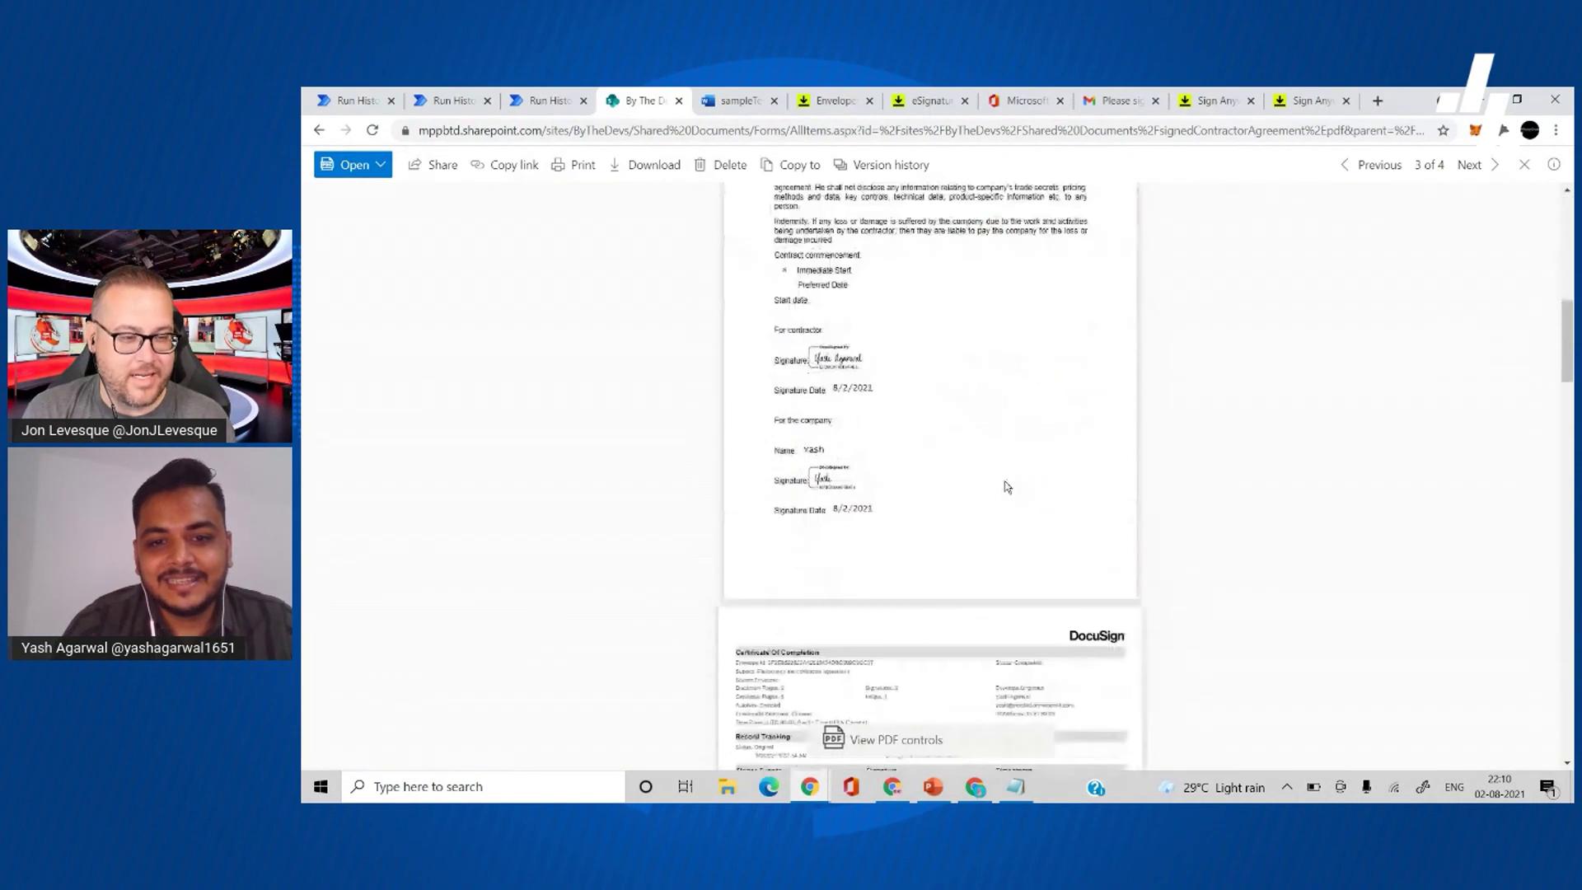
scroll(996, 572, down, 6)
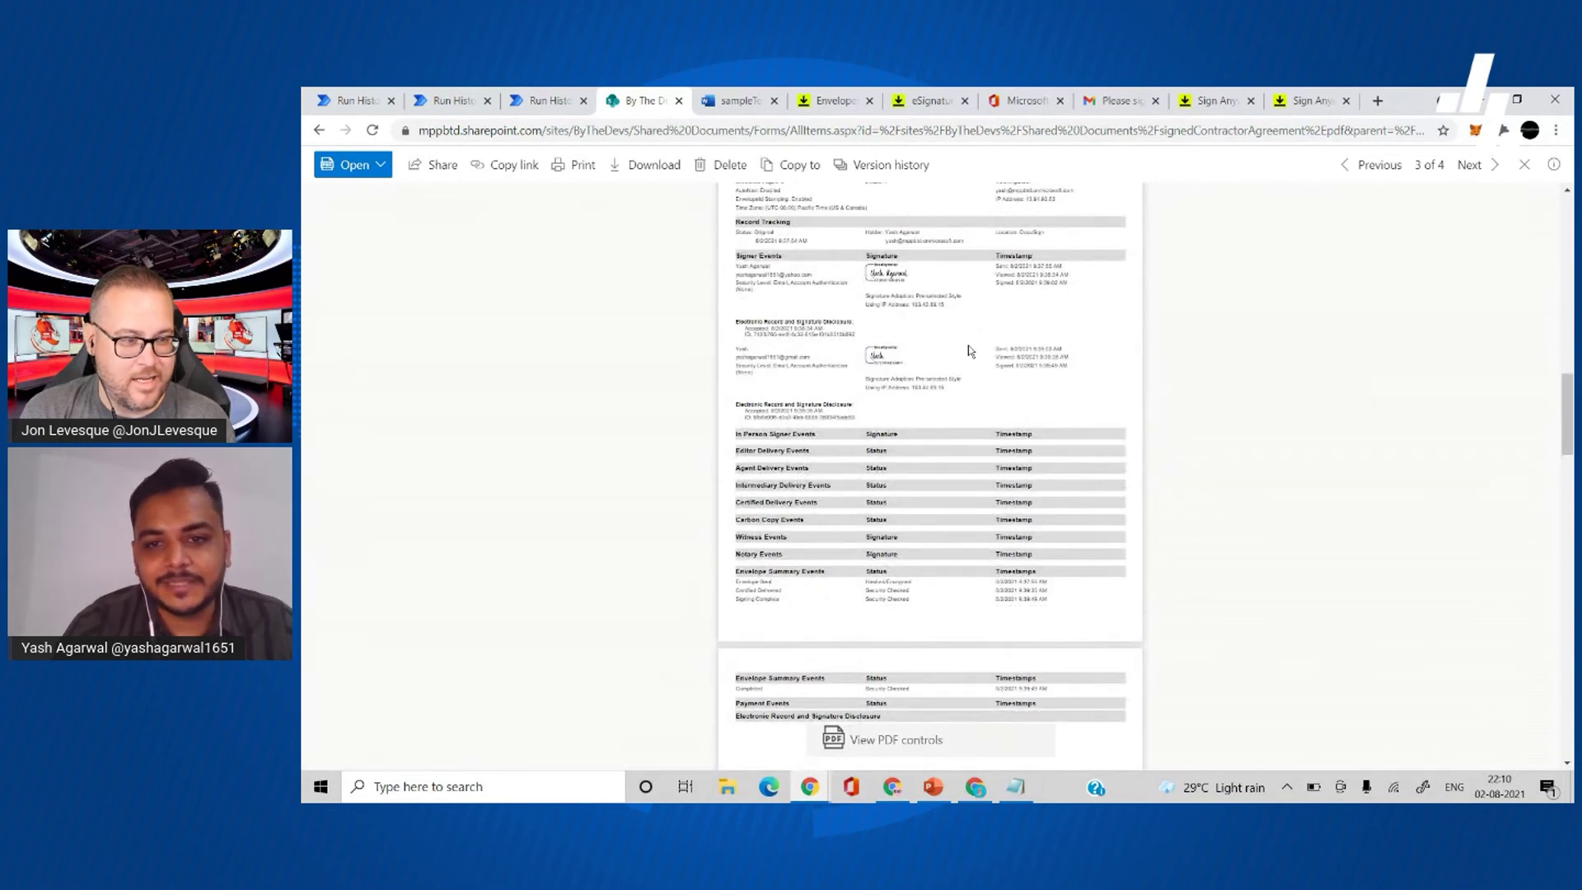
scroll(969, 350, down, 8)
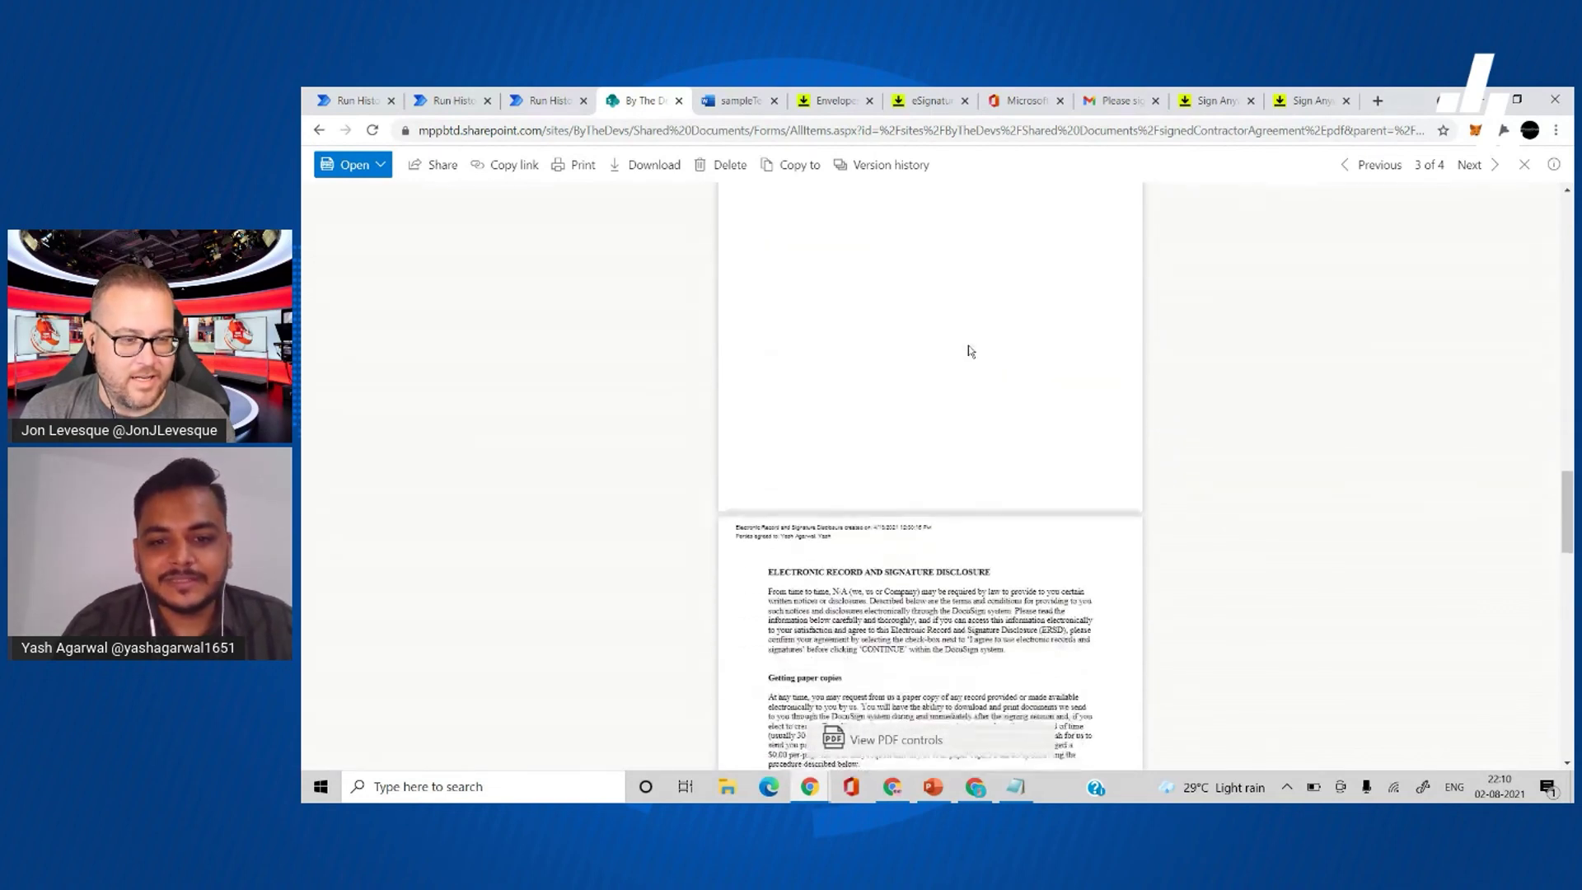
scroll(969, 351, down, 5)
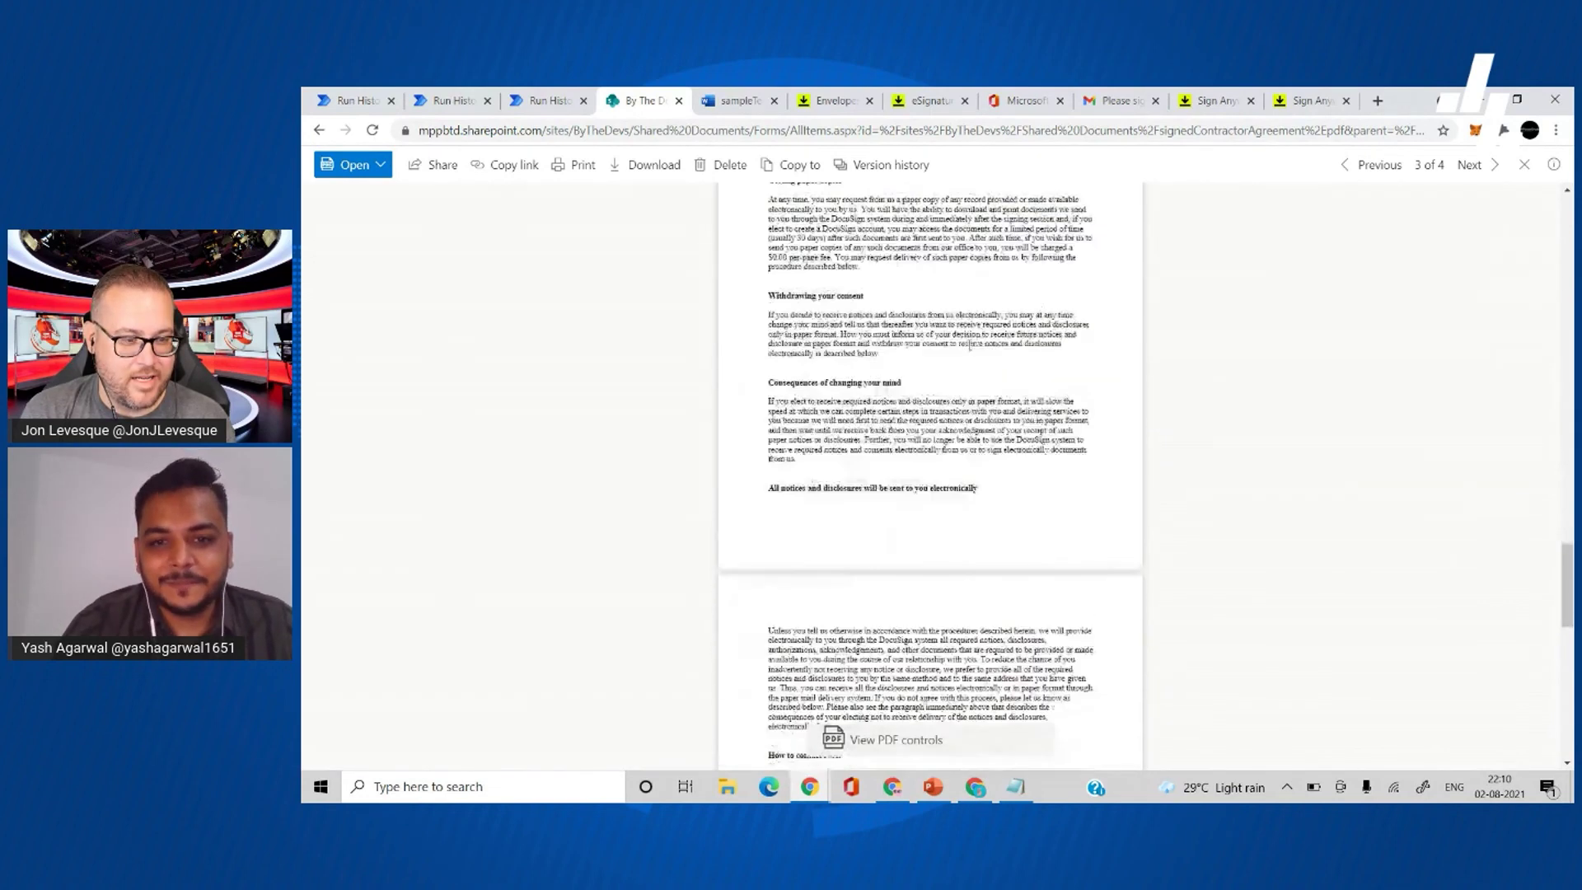
click(452, 103)
- Expand the Compose action and scroll its Outputs JSON down to RecipientStatus
click(942, 360)
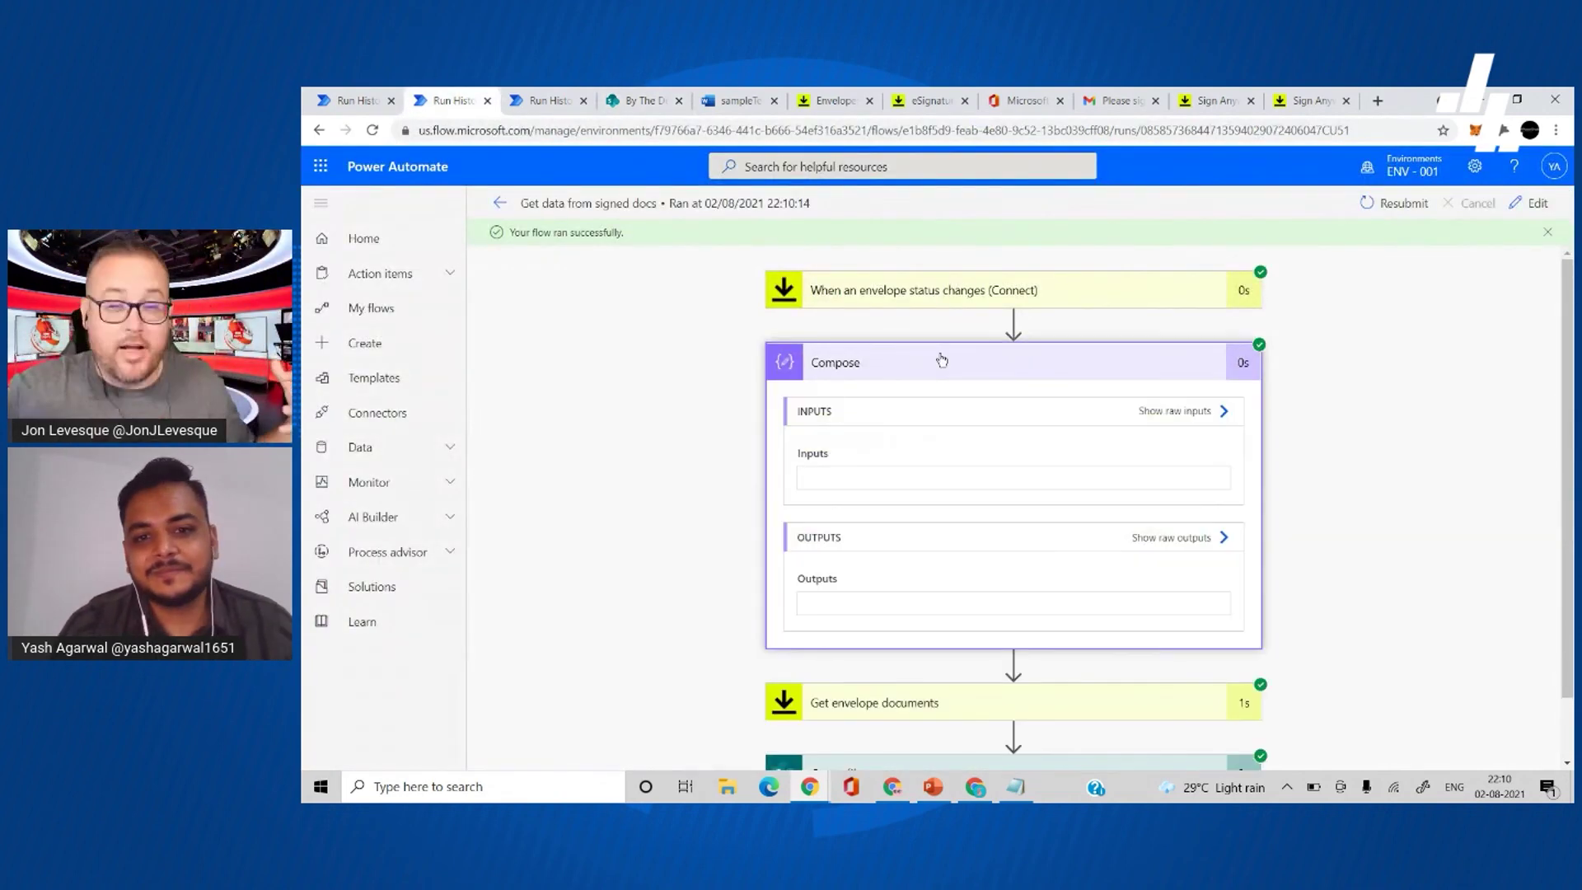
scroll(675, 547, down, 2)
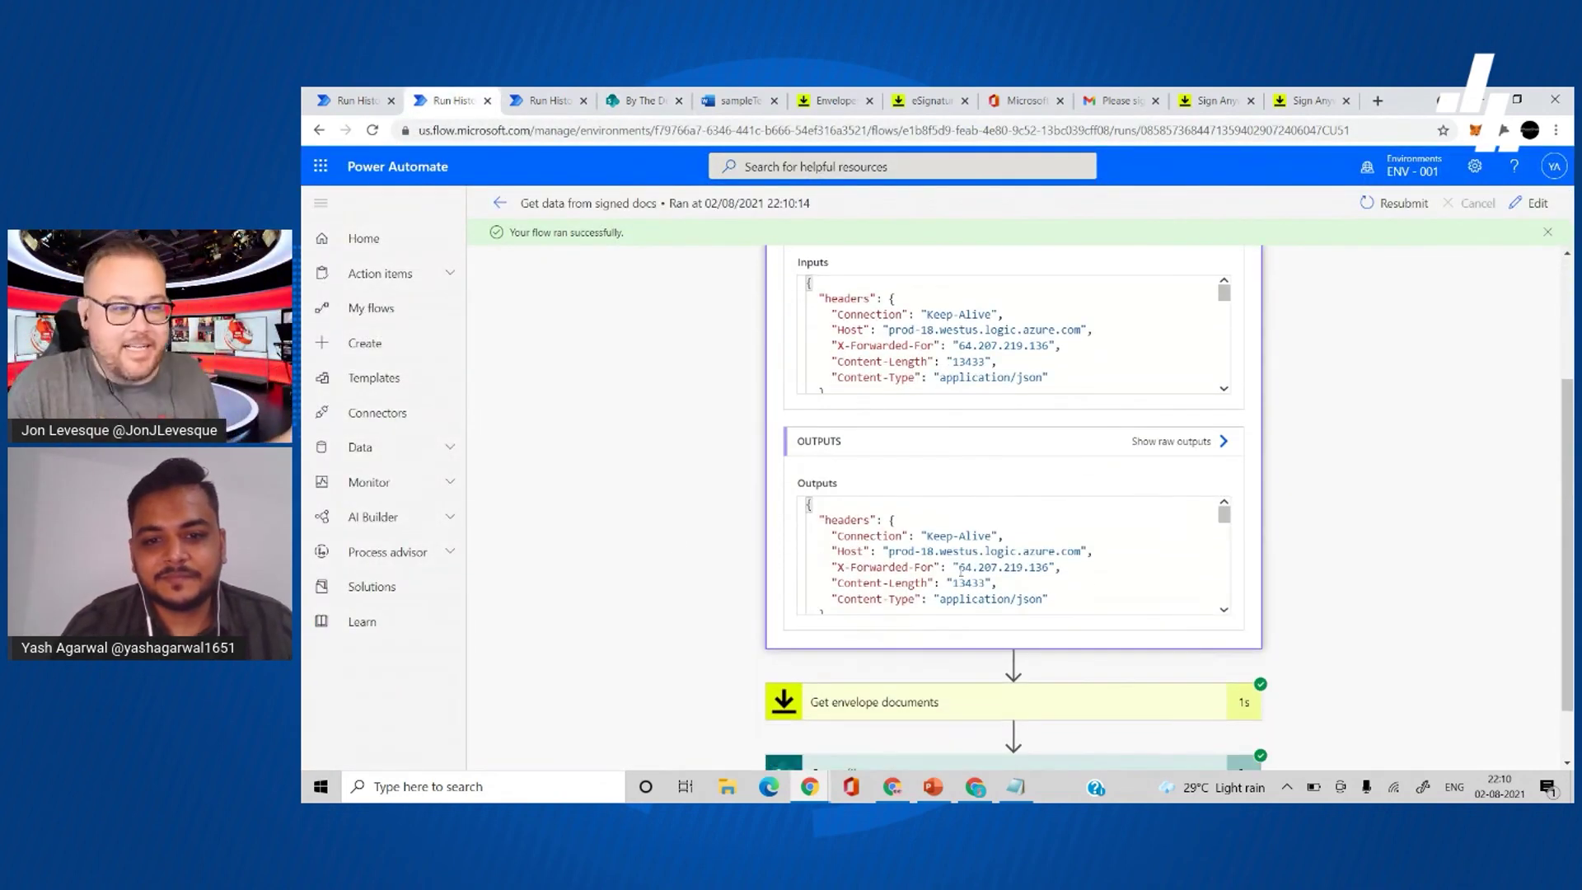
scroll(961, 571, down, 8)
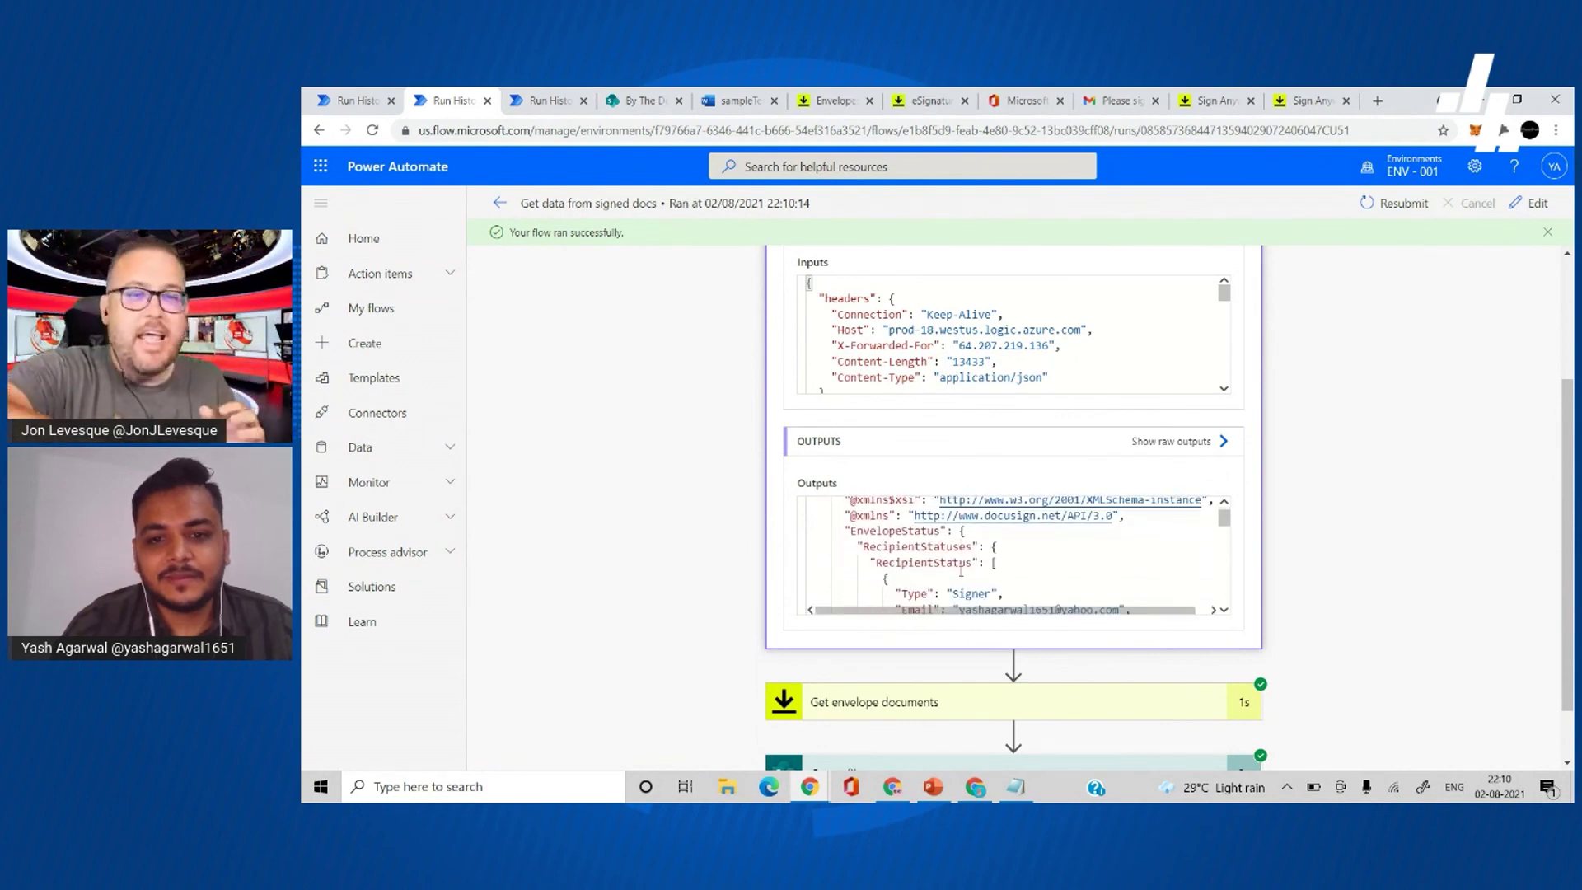
scroll(960, 571, down, 5)
scroll(961, 571, up, 3)
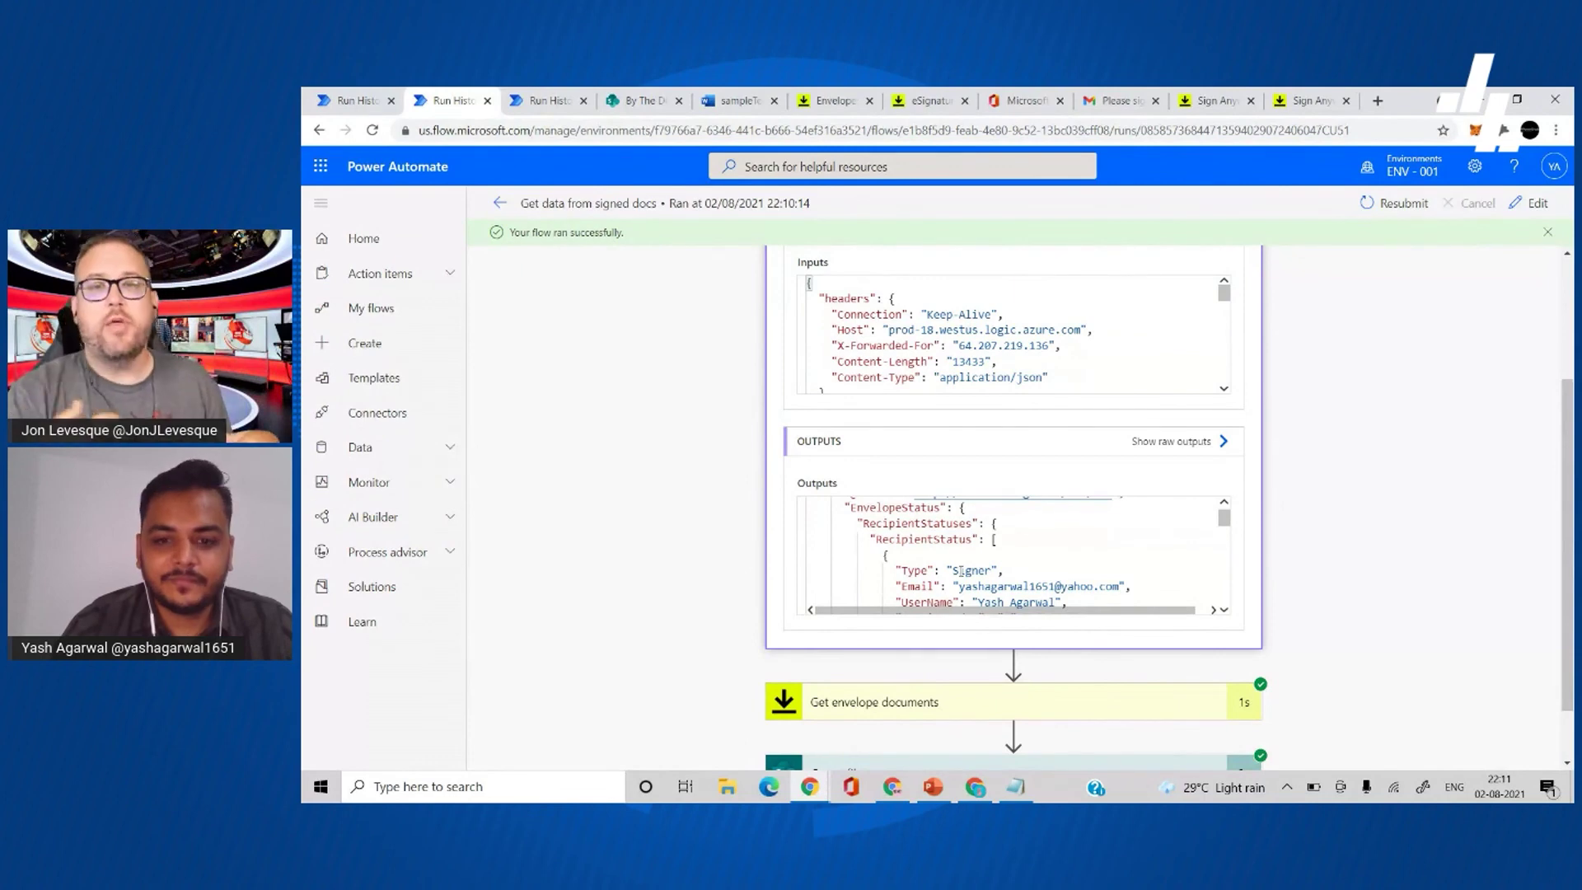
scroll(960, 571, down, 1)
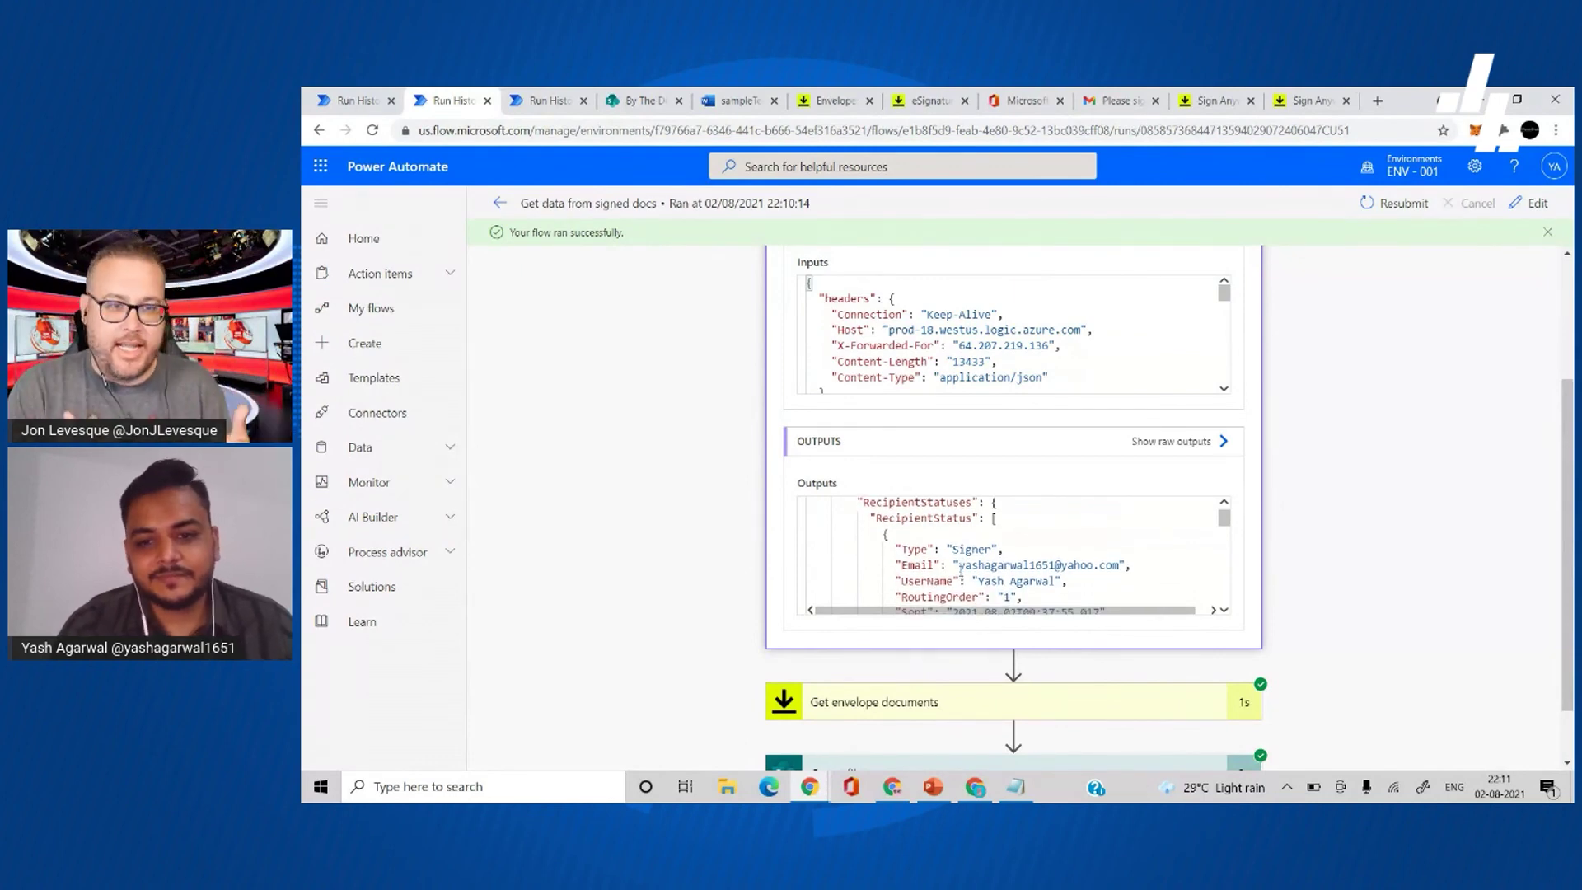
scroll(961, 571, up, 2)
scroll(961, 571, down, 2)
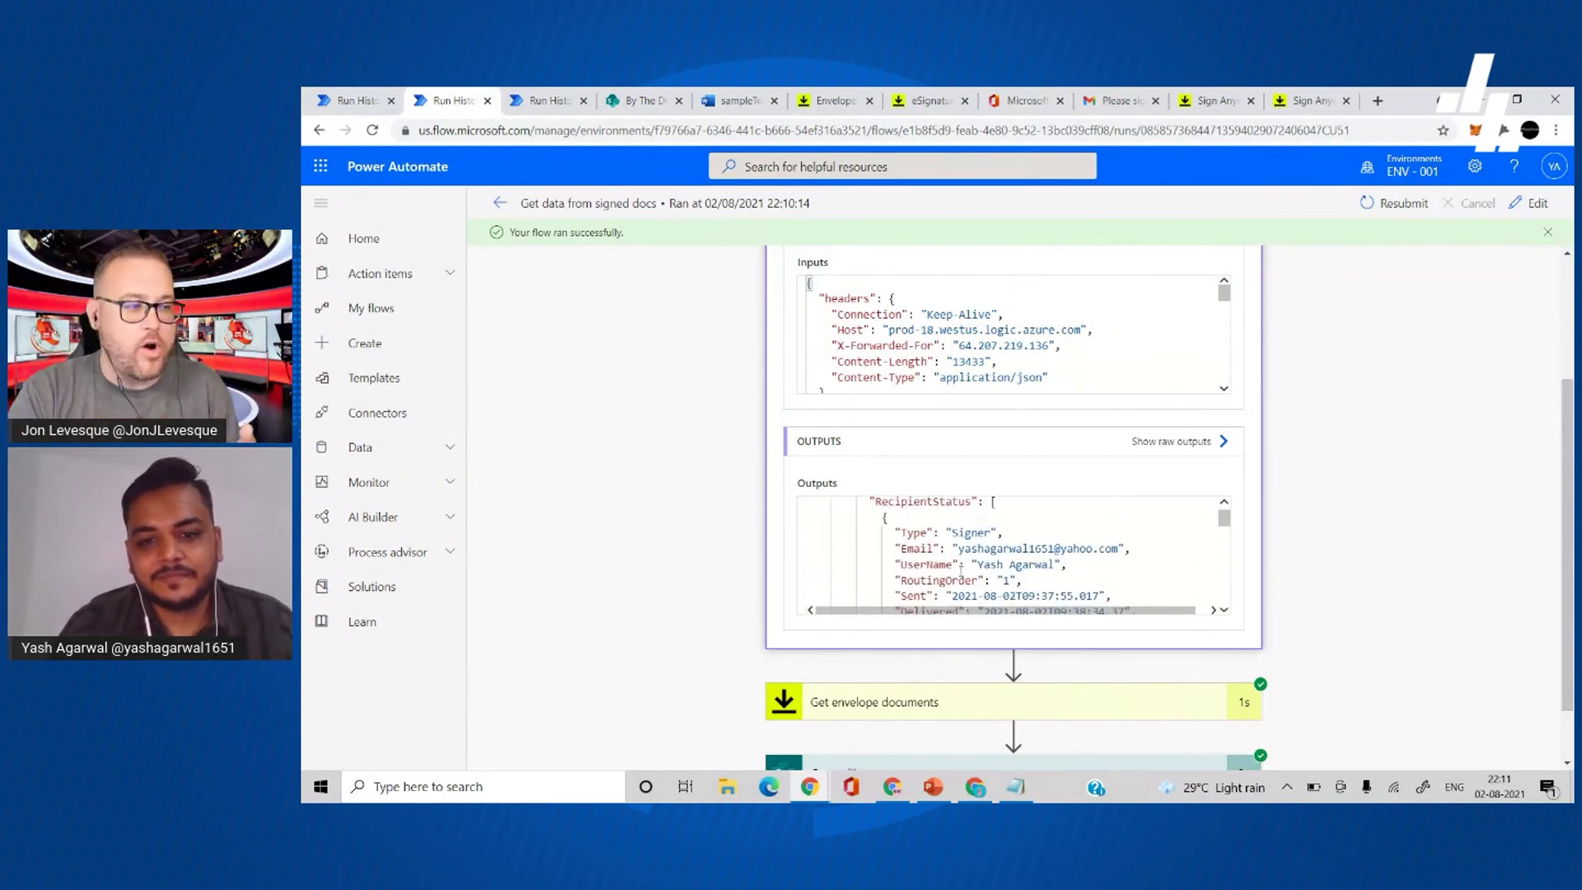
scroll(961, 571, down, 1)
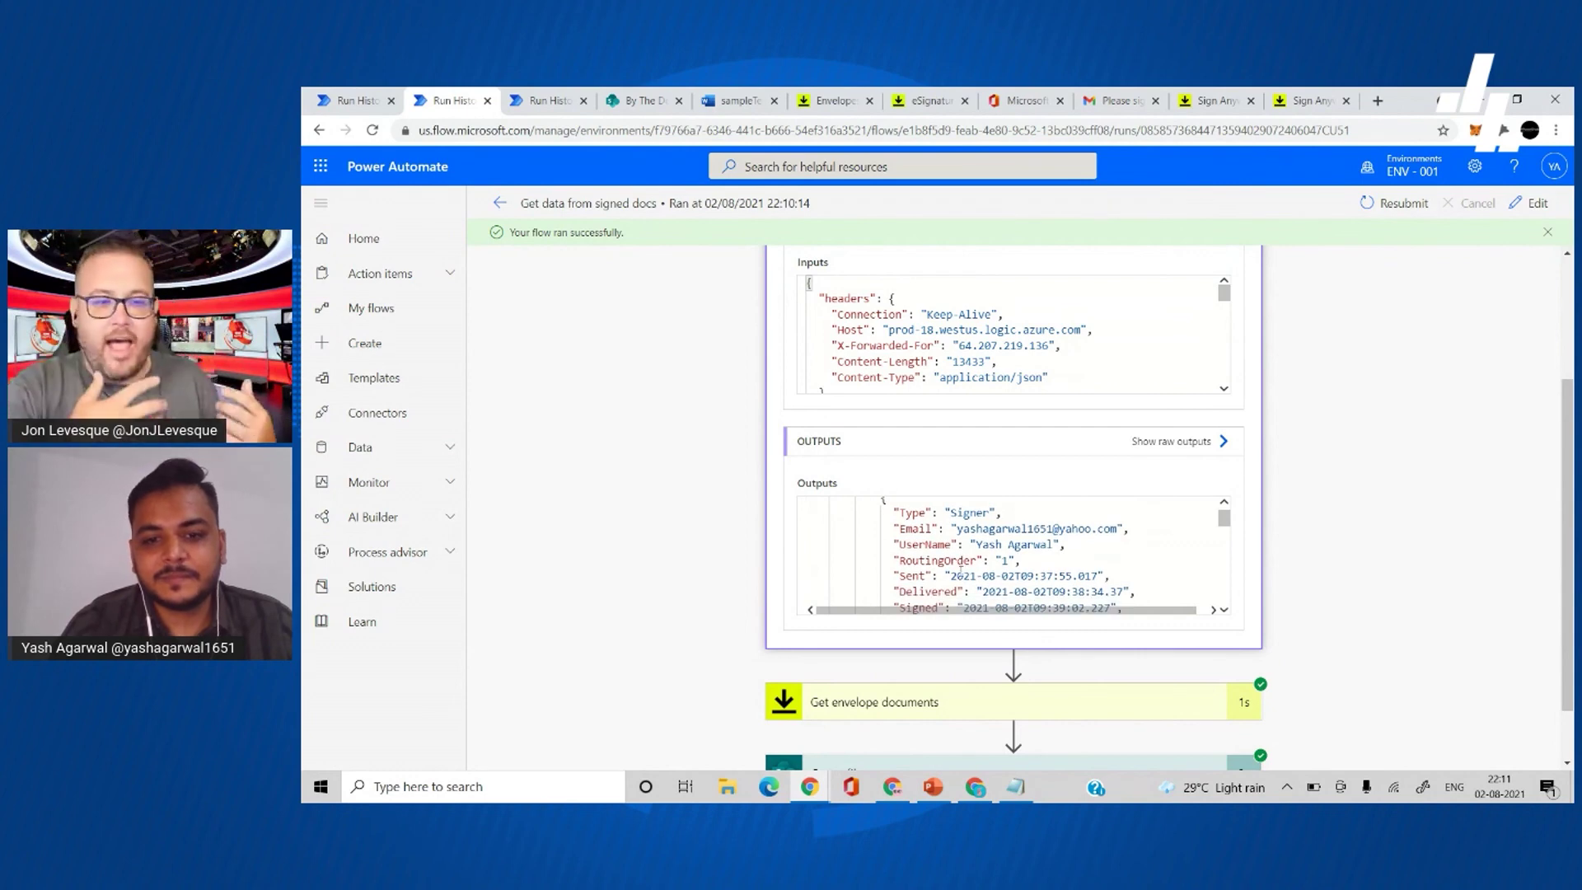
scroll(1005, 564, down, 5)
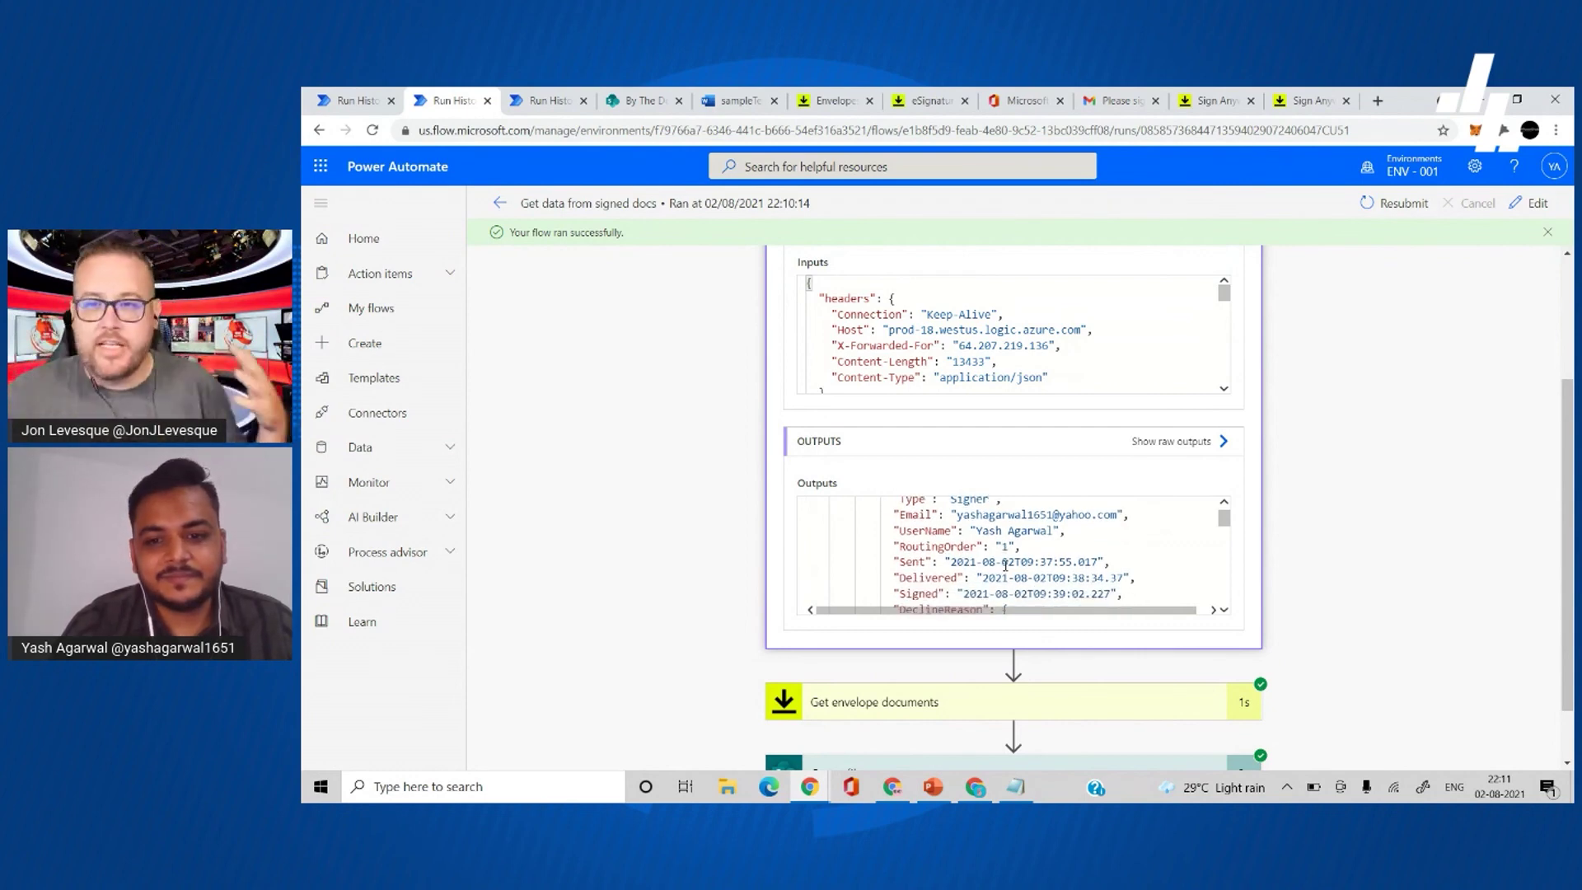
scroll(1005, 566, down, 3)
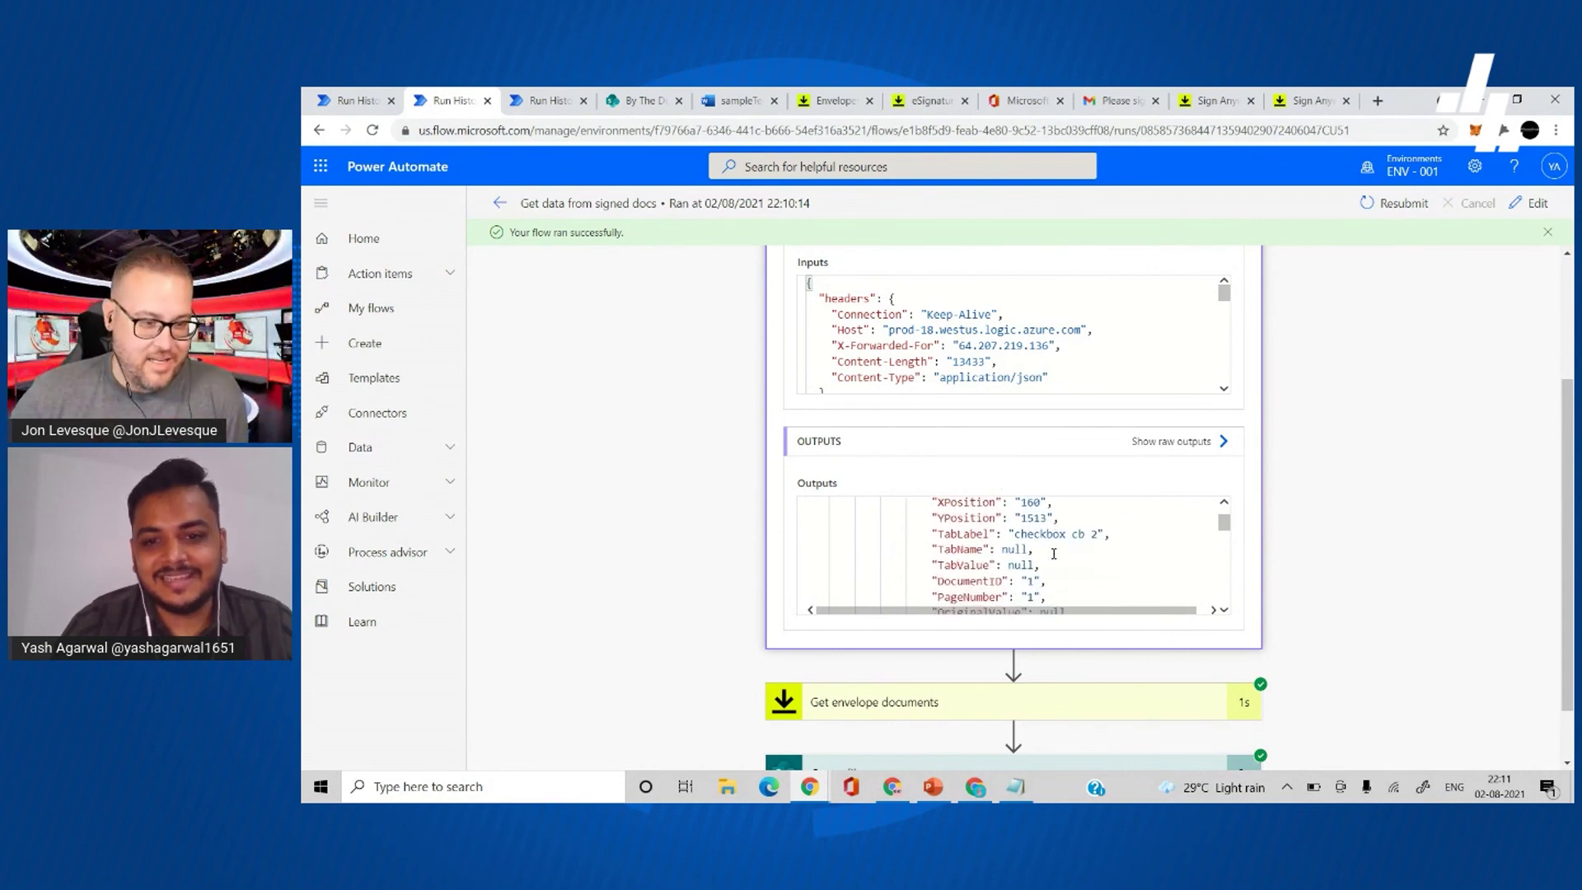
- Scroll on to TabStatuses and highlight the Availability value '20 Hours'
scroll(1048, 544, up, 3)
scroll(1048, 544, down, 3)
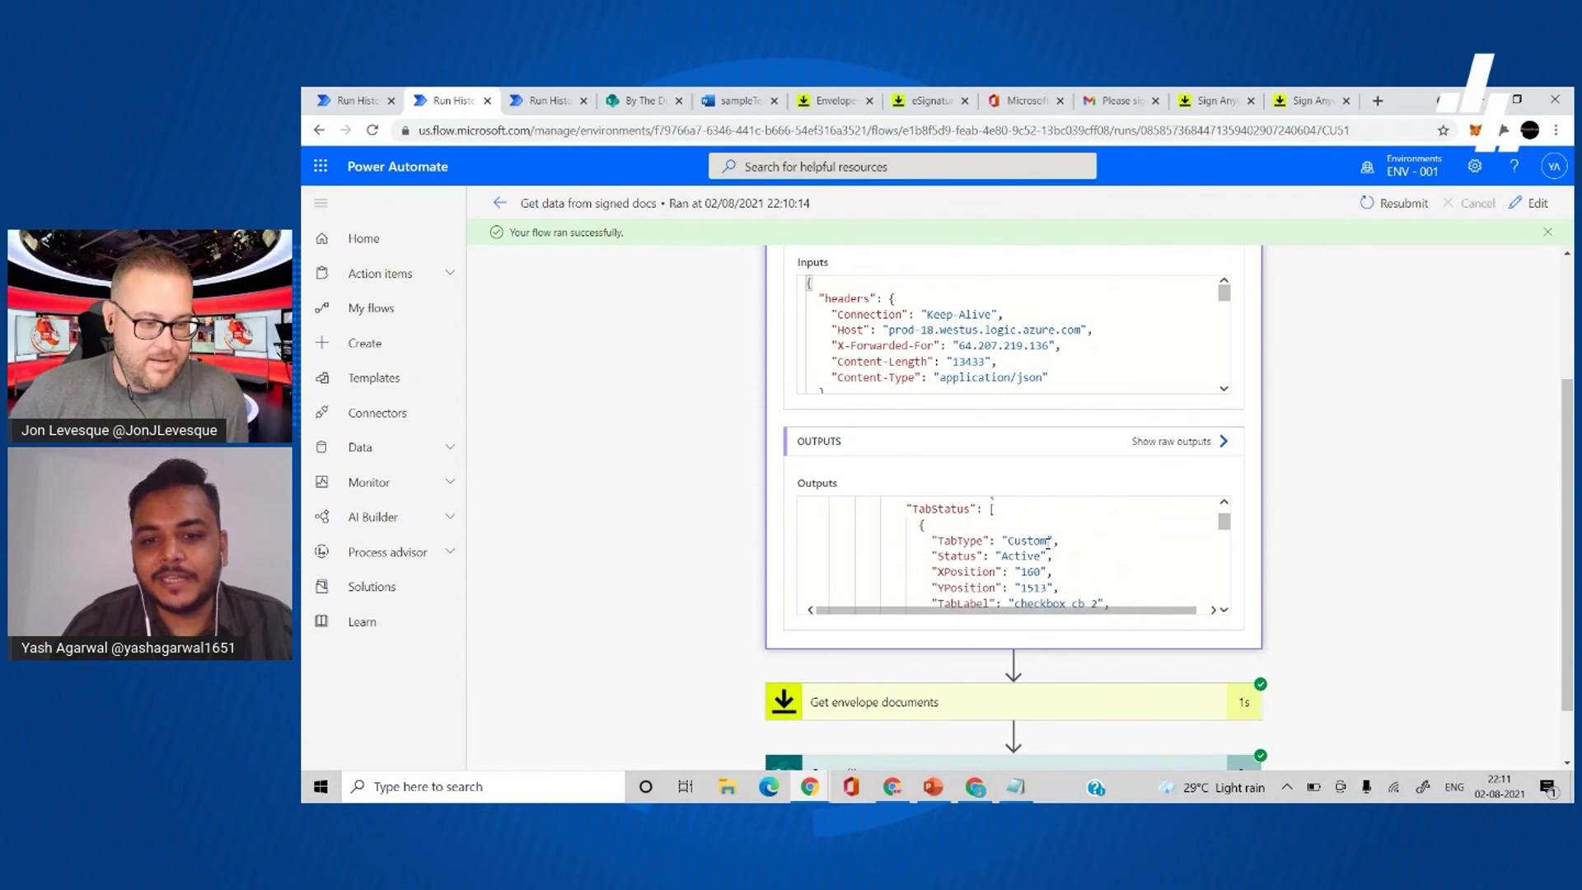
scroll(1048, 544, down, 5)
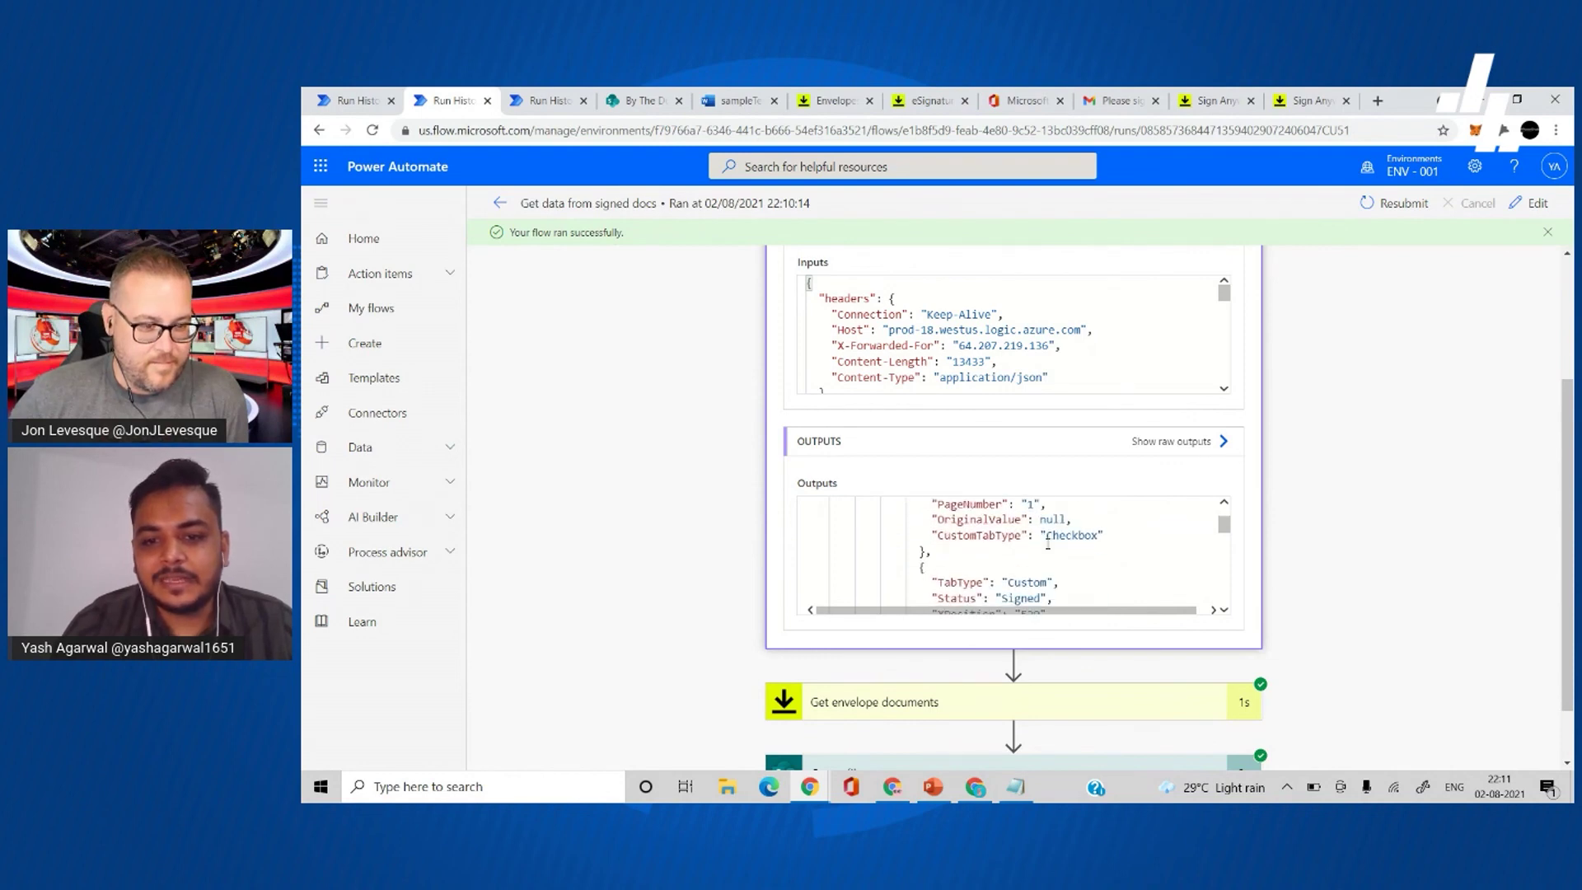
scroll(1048, 543, down, 1)
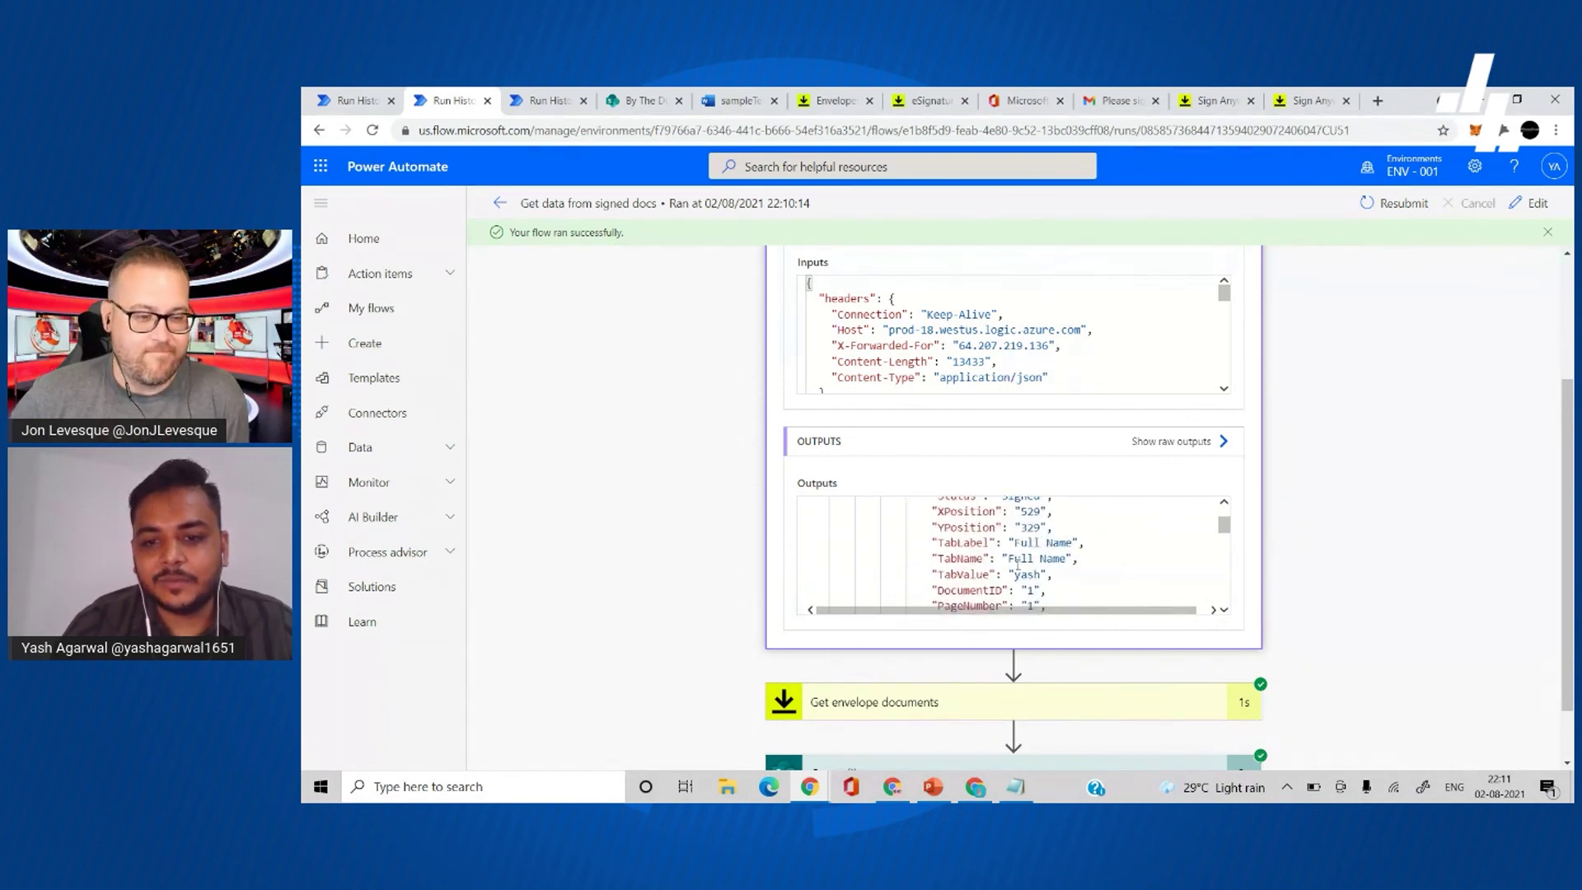
scroll(1036, 572, down, 1)
scroll(1043, 559, down, 8)
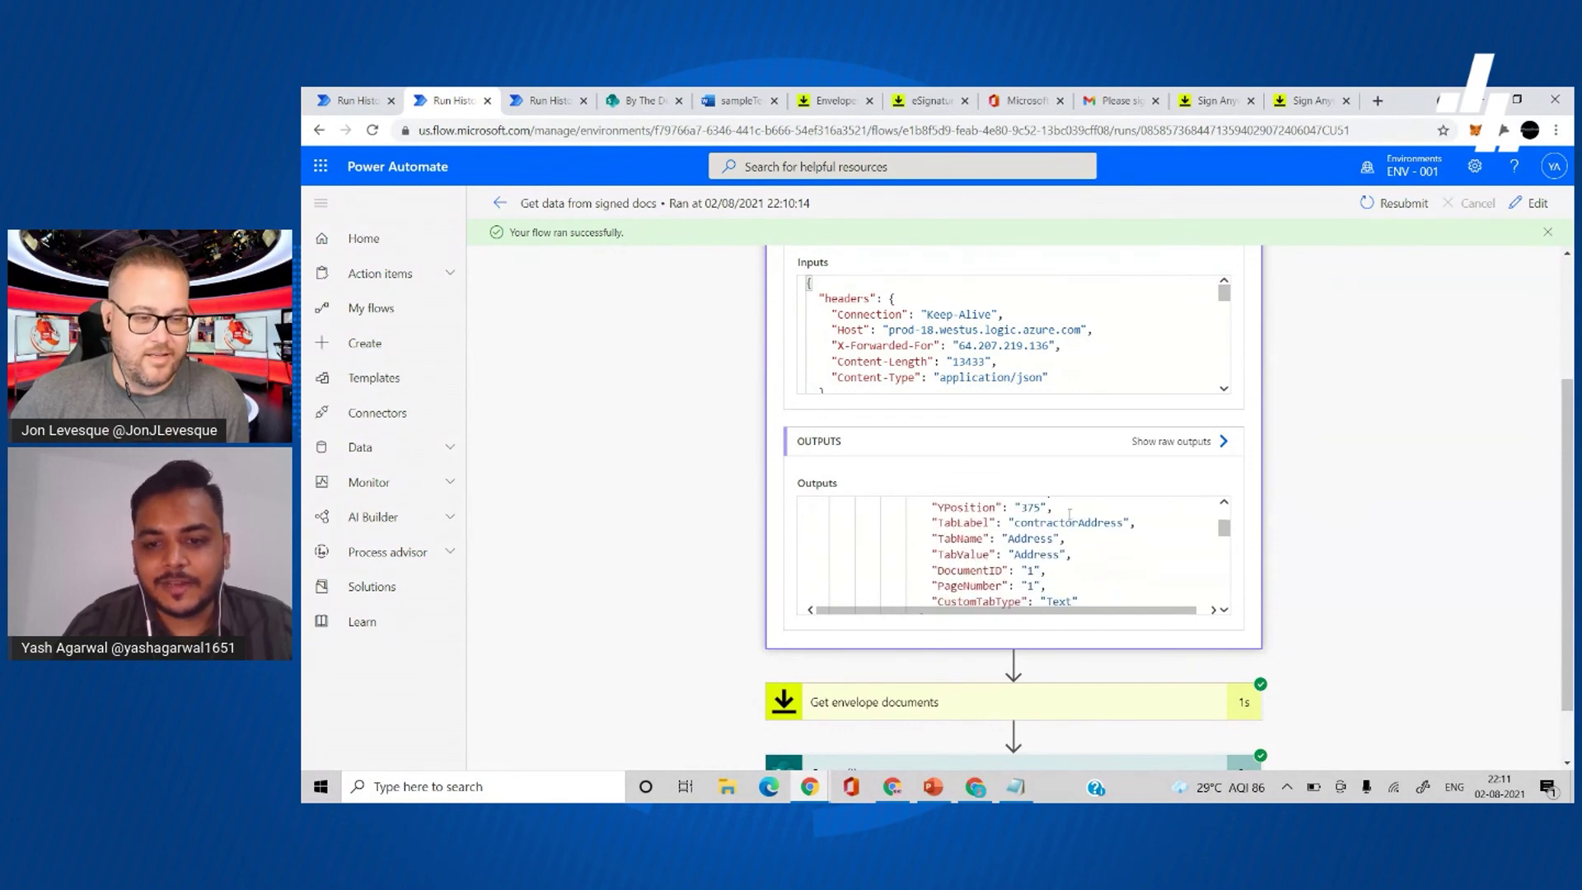
scroll(1046, 563, down, 5)
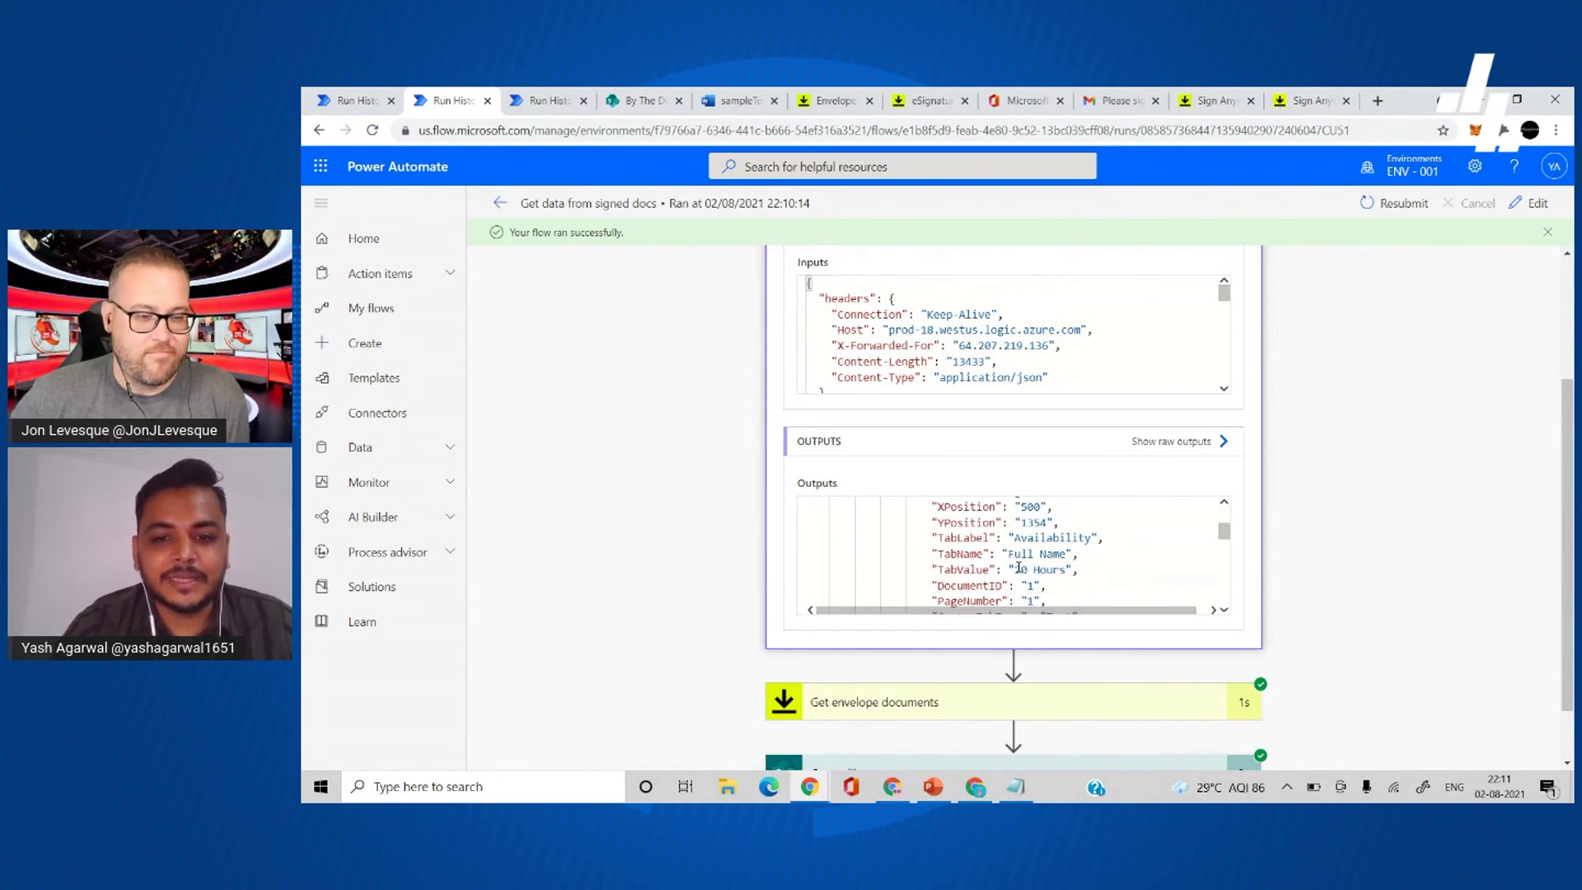
drag(1019, 568, 1047, 569)
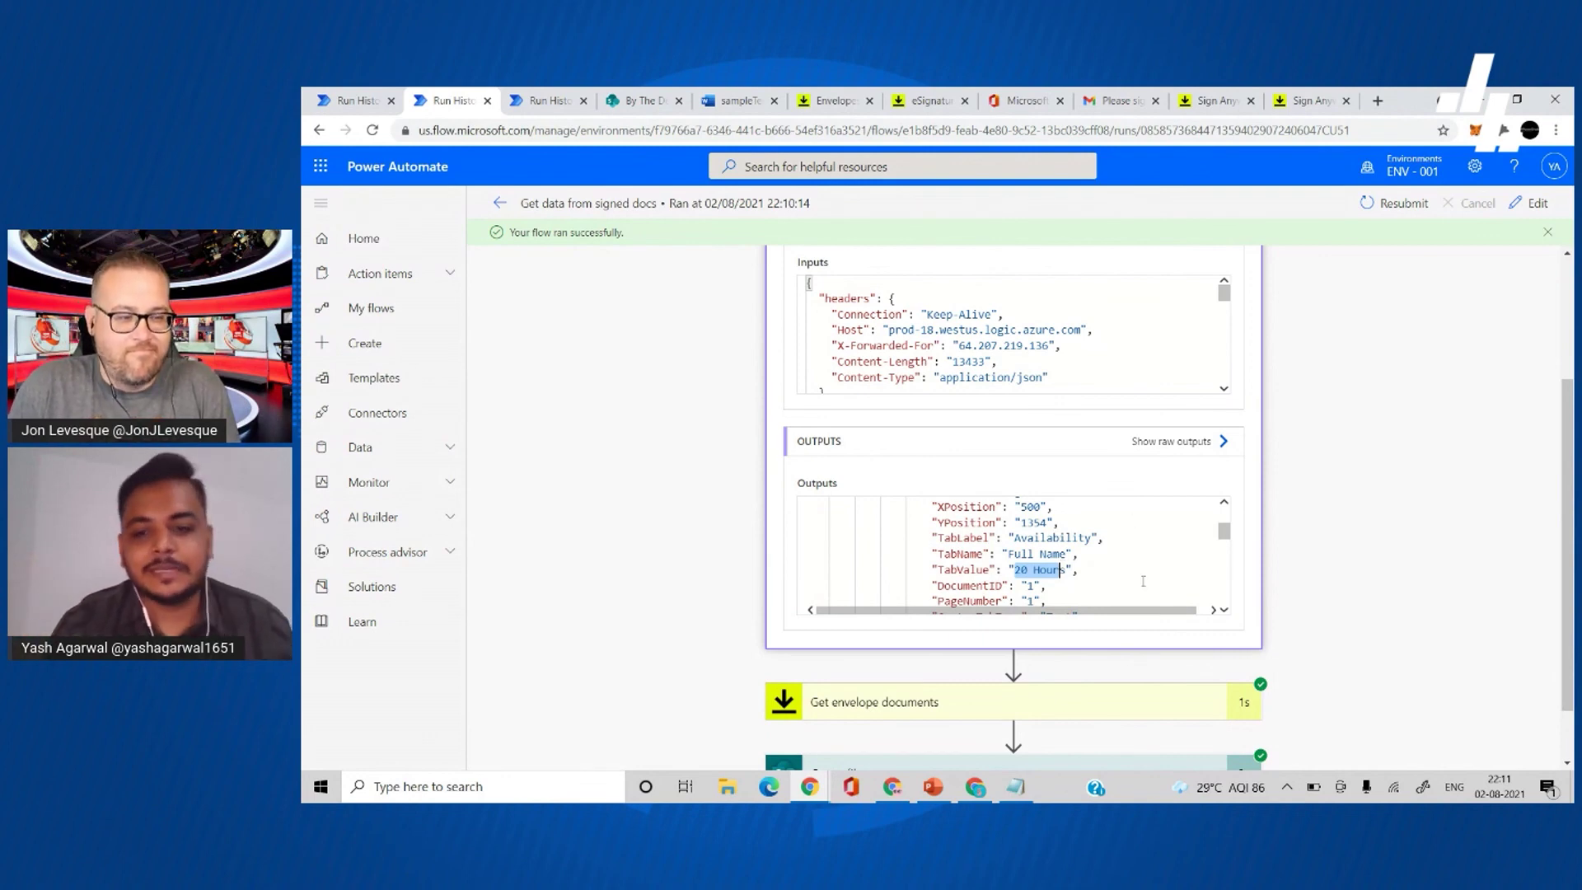
scroll(1177, 575, down, 2)
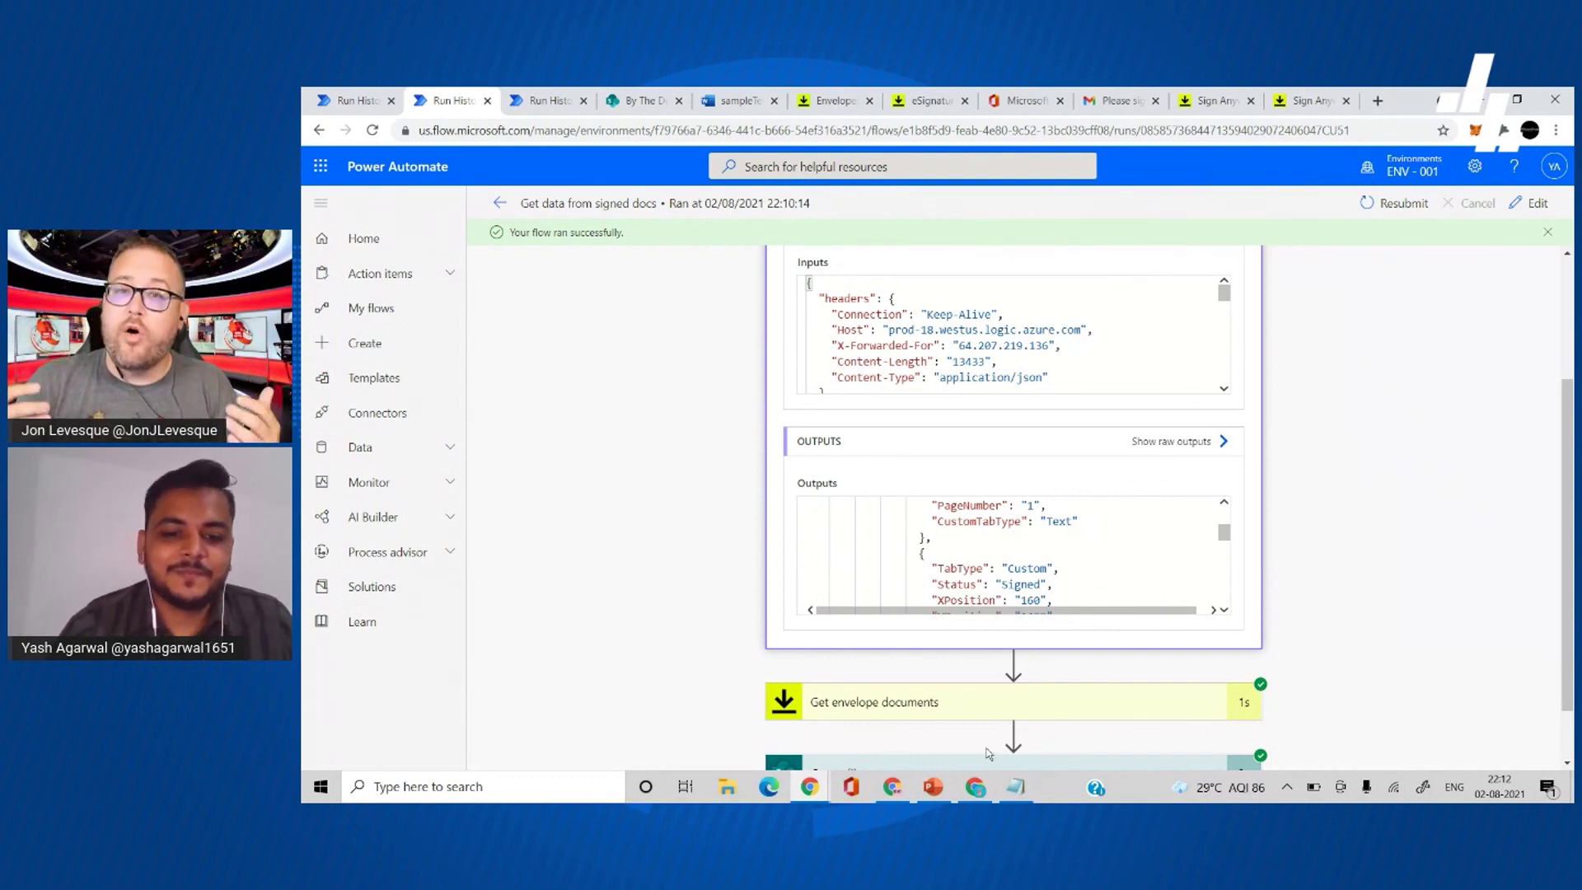
mouse_move(811, 789)
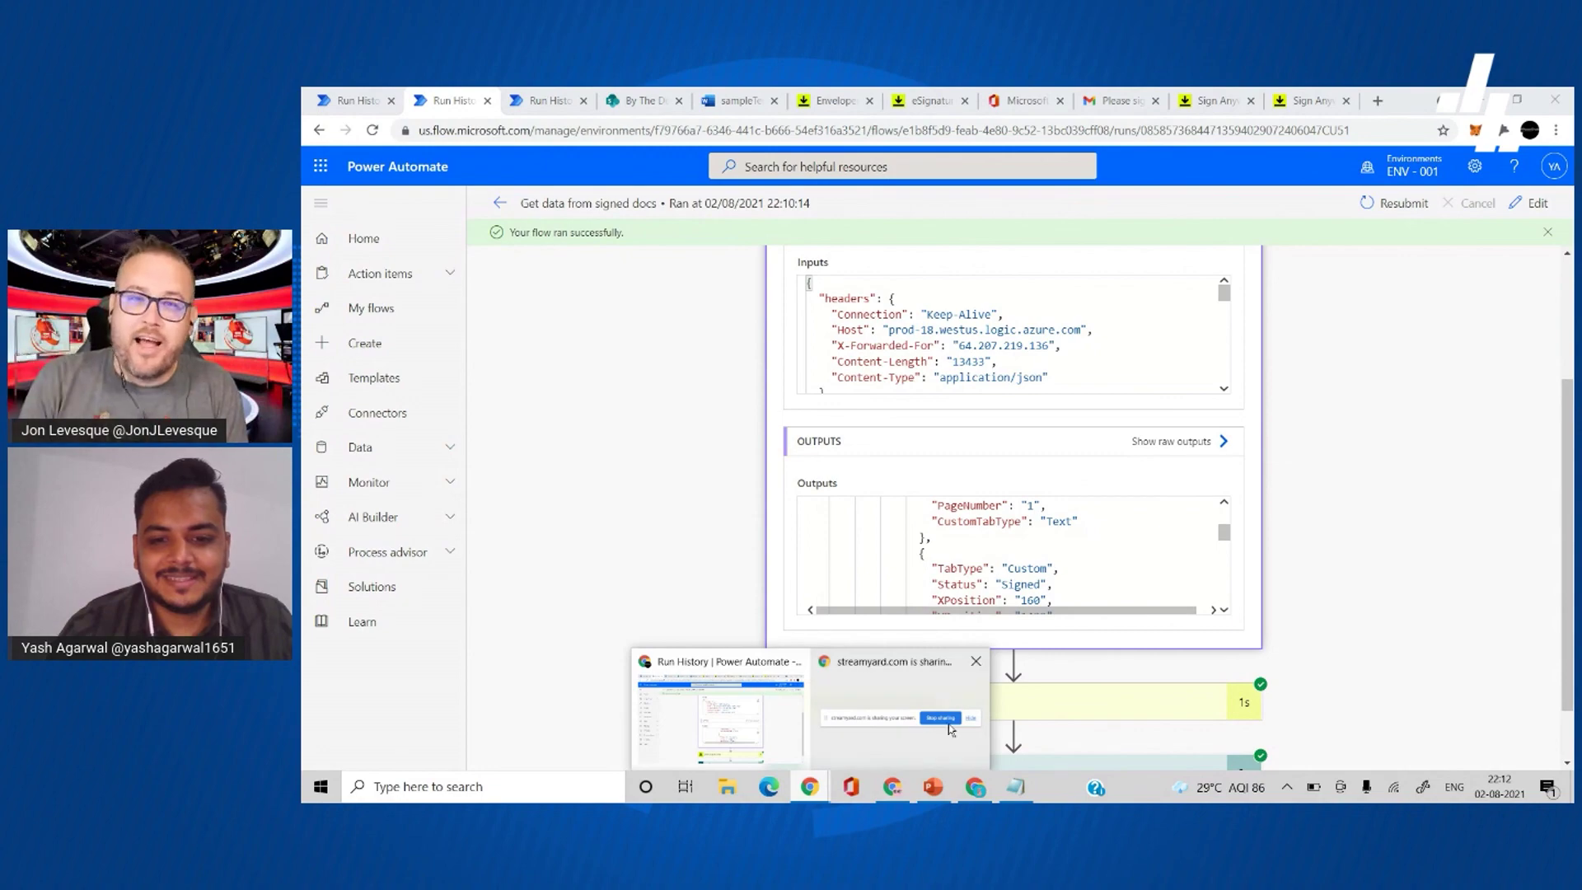
mouse_move(952, 729)
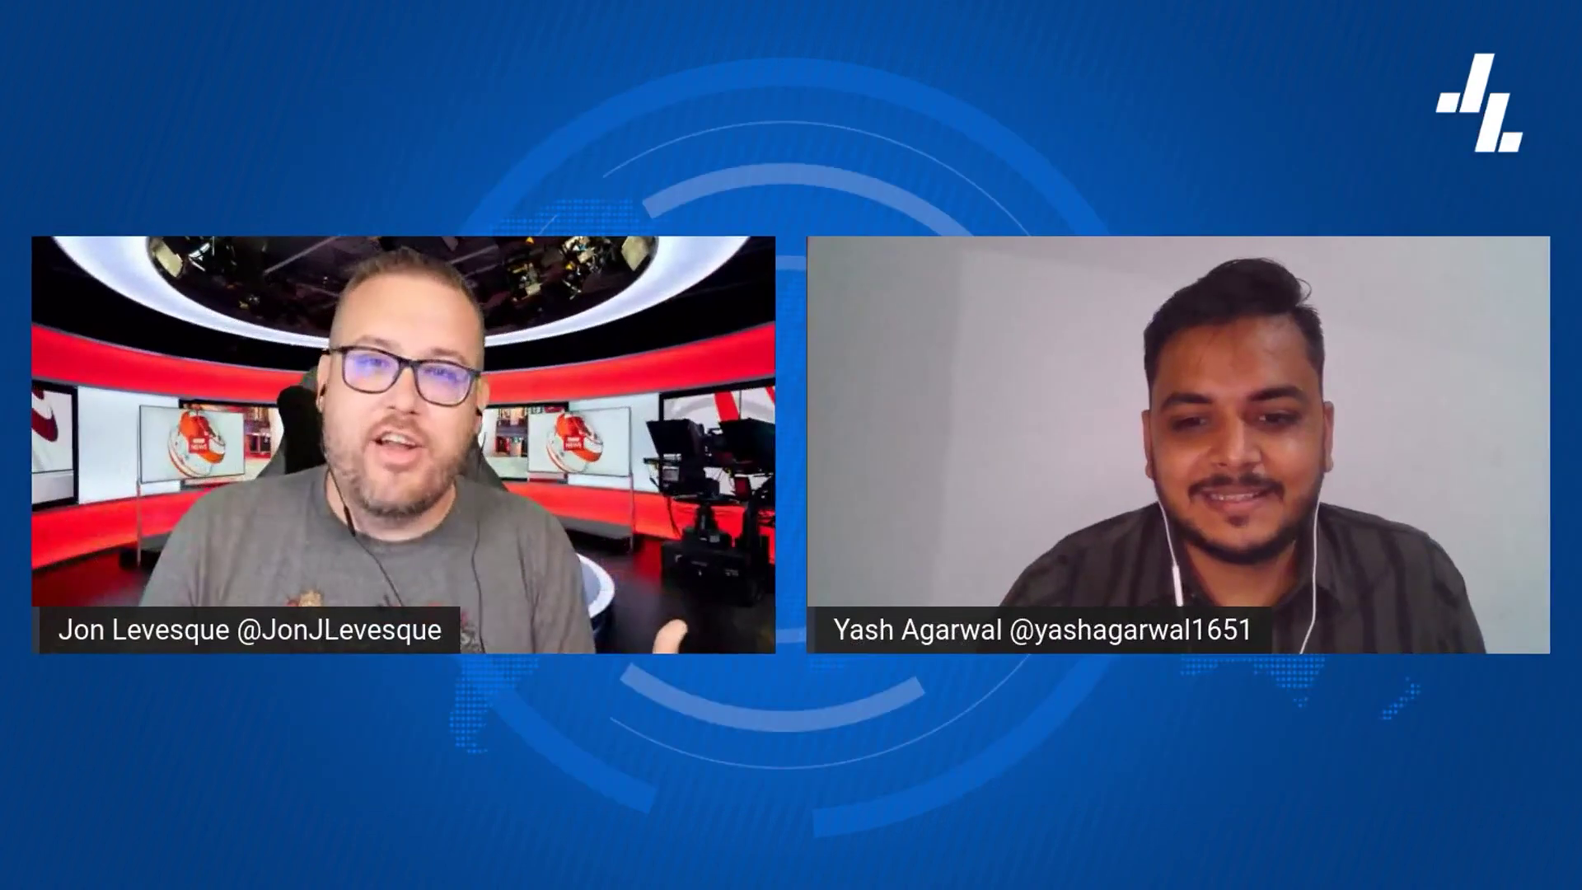